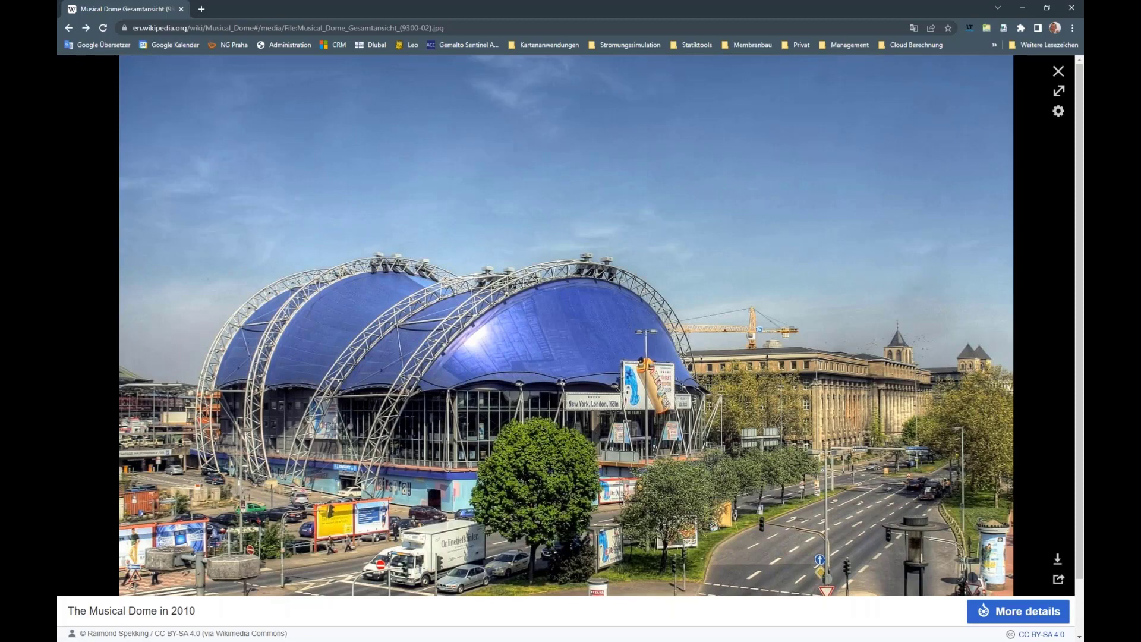
- Name the new model POS and activate the Structure Stability, Form-Finding, Wind Simulation, Stress-Strain Analysis and Steel Design add-ons
{"action": "key", "text": "Escape"}
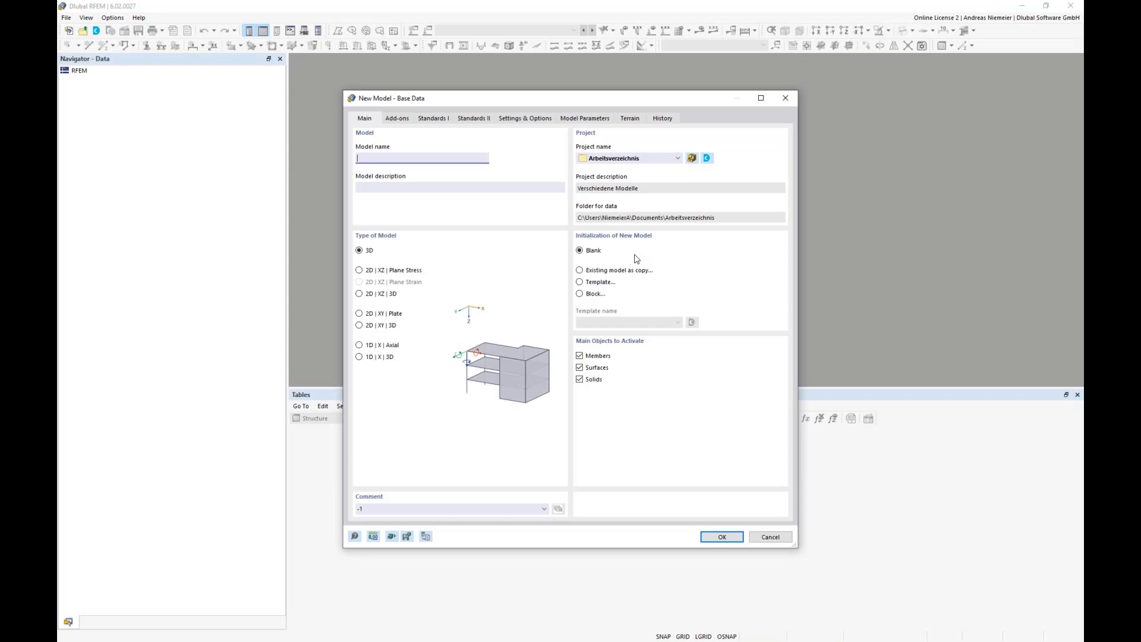
{"action": "type", "text": "PO5"}
{"action": "left_click", "coordinate": [398, 119]}
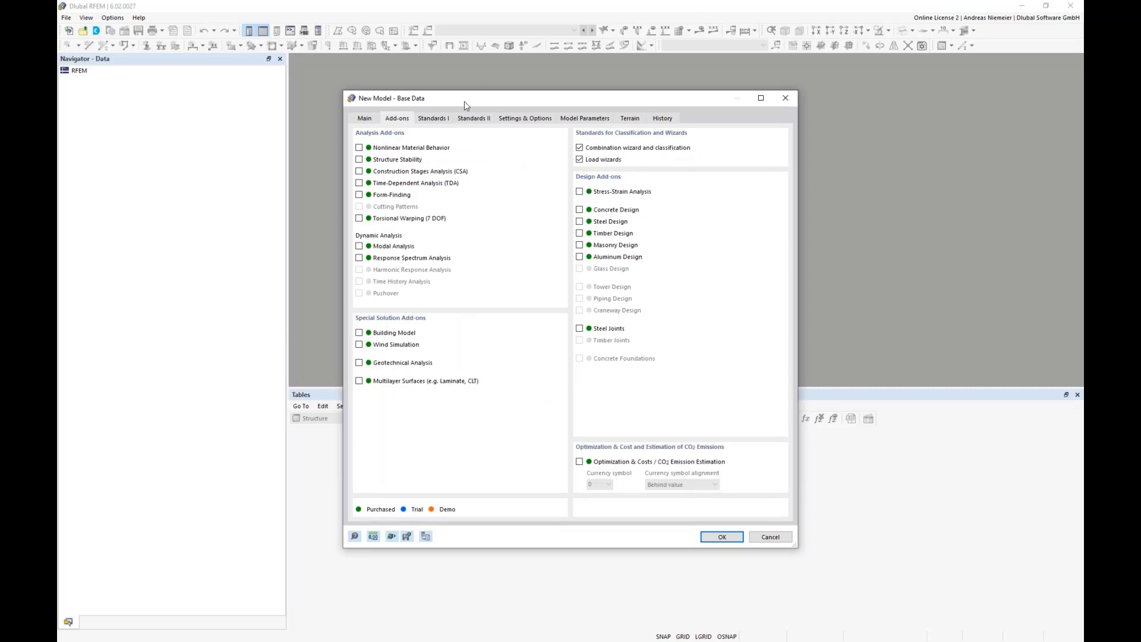
{"action": "left_click", "coordinate": [359, 161]}
{"action": "left_click", "coordinate": [358, 196]}
{"action": "left_click", "coordinate": [359, 344]}
{"action": "left_click", "coordinate": [580, 192]}
- Set the national annexes to DIN 2012-08 for EN 1990, DIN 2019-04 for EN 1991 and DIN 2020-11 for EN 1993, and create the model
{"action": "left_click", "coordinate": [434, 121]}
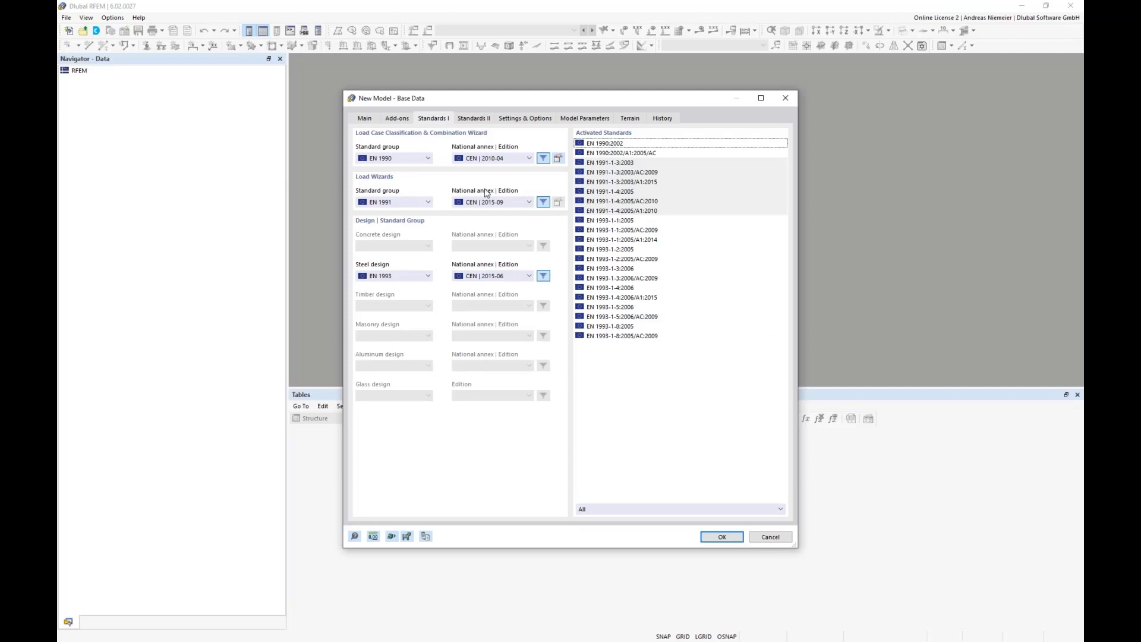
{"action": "left_click", "coordinate": [501, 161]}
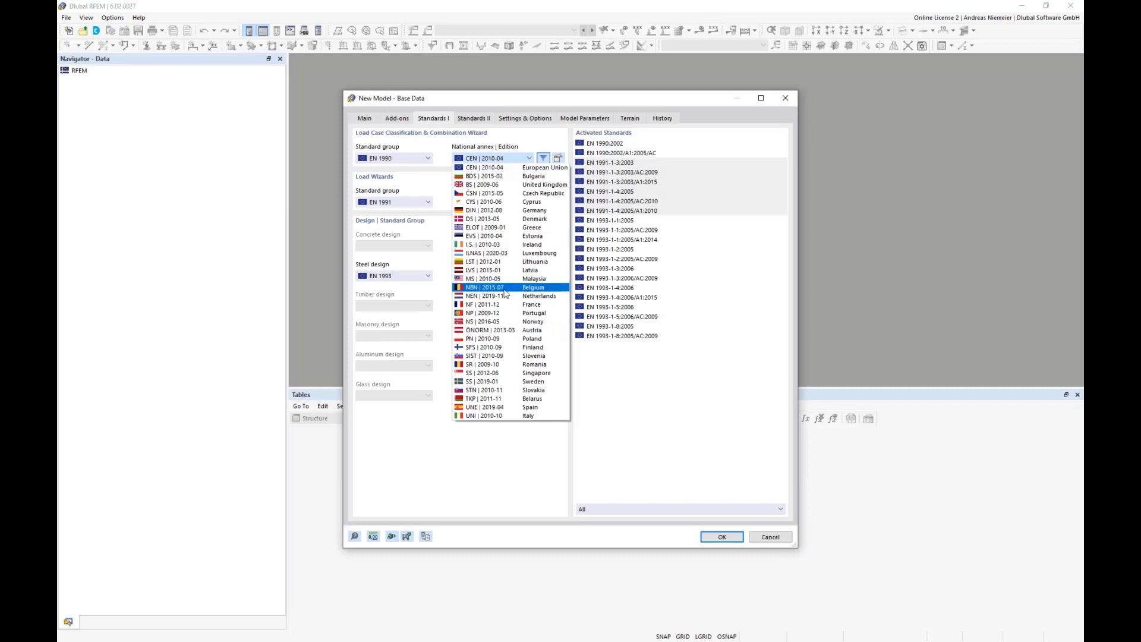
{"action": "left_click", "coordinate": [487, 213]}
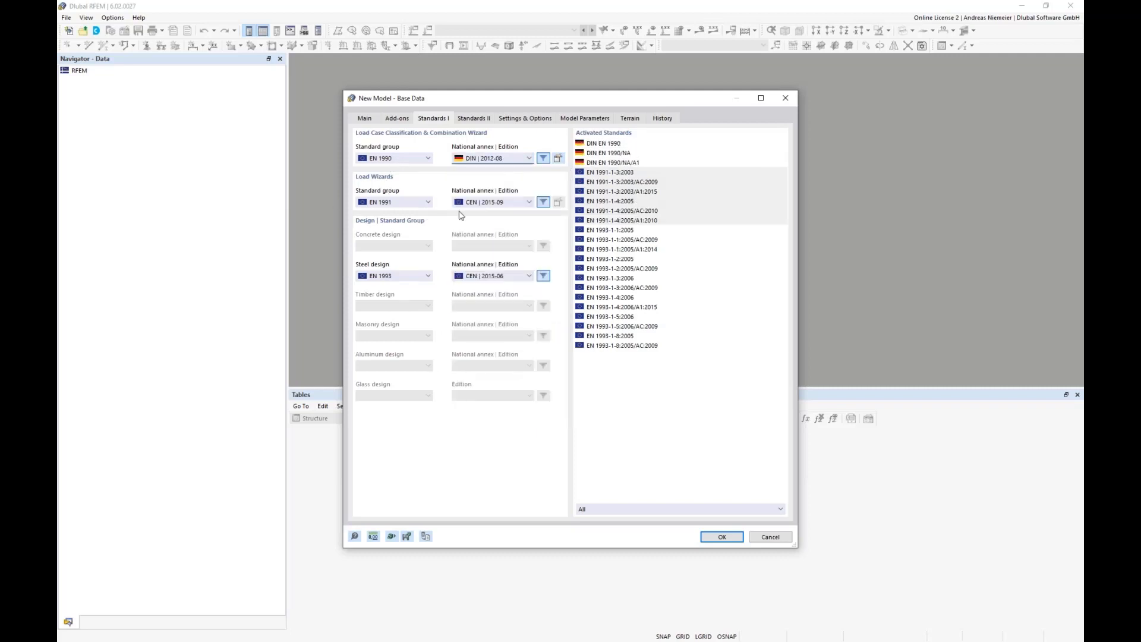
{"action": "left_click", "coordinate": [483, 203]}
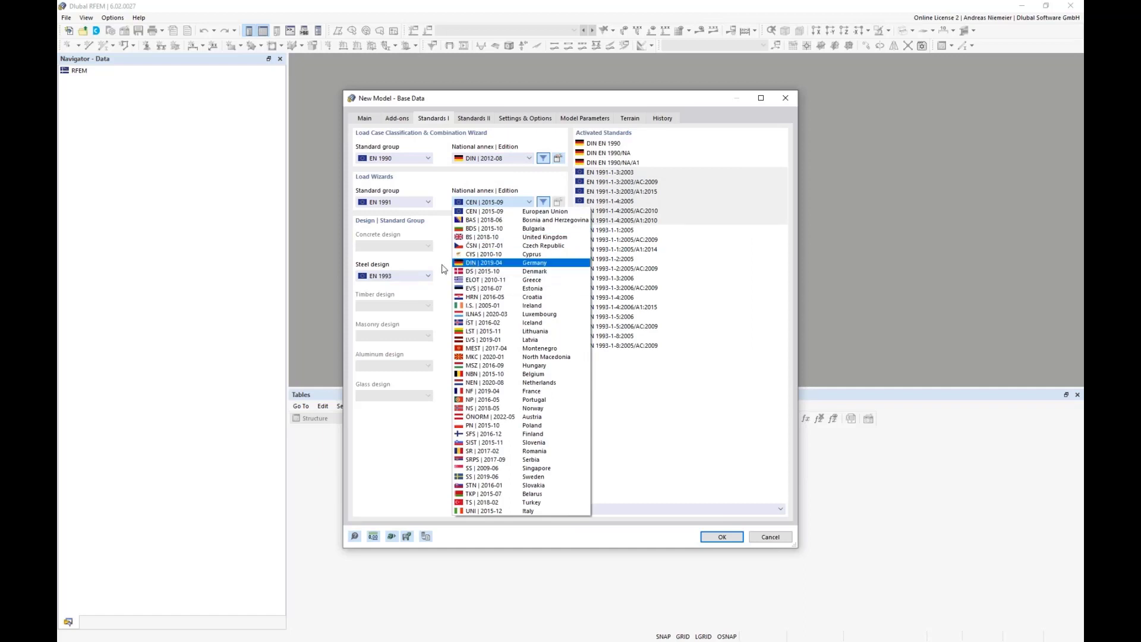
{"action": "left_click", "coordinate": [493, 264]}
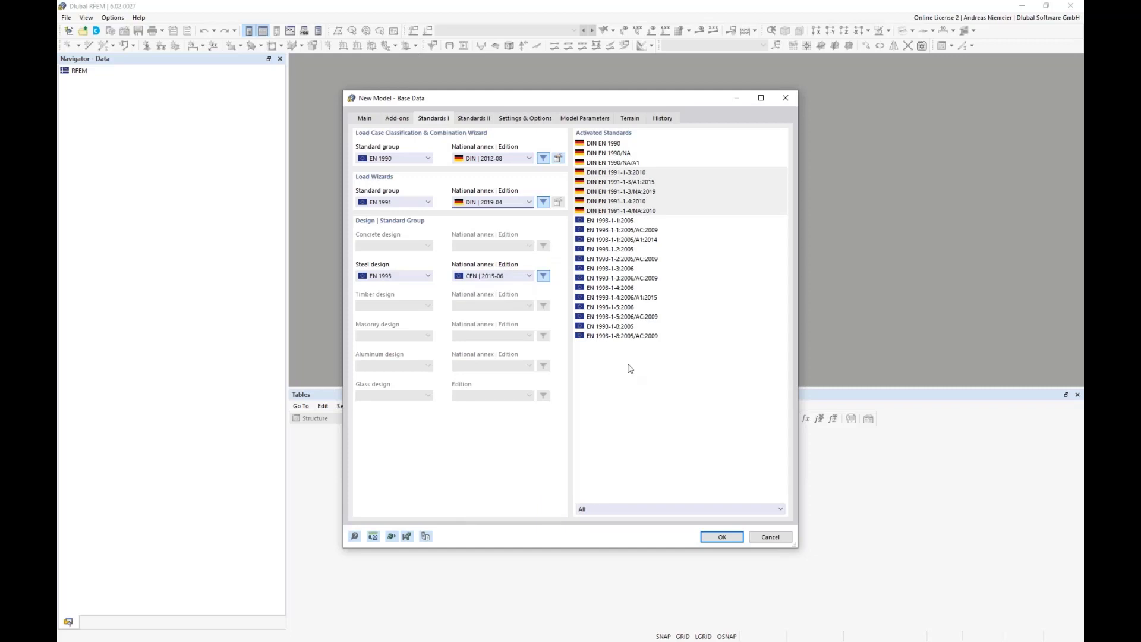
{"action": "left_click", "coordinate": [497, 277]}
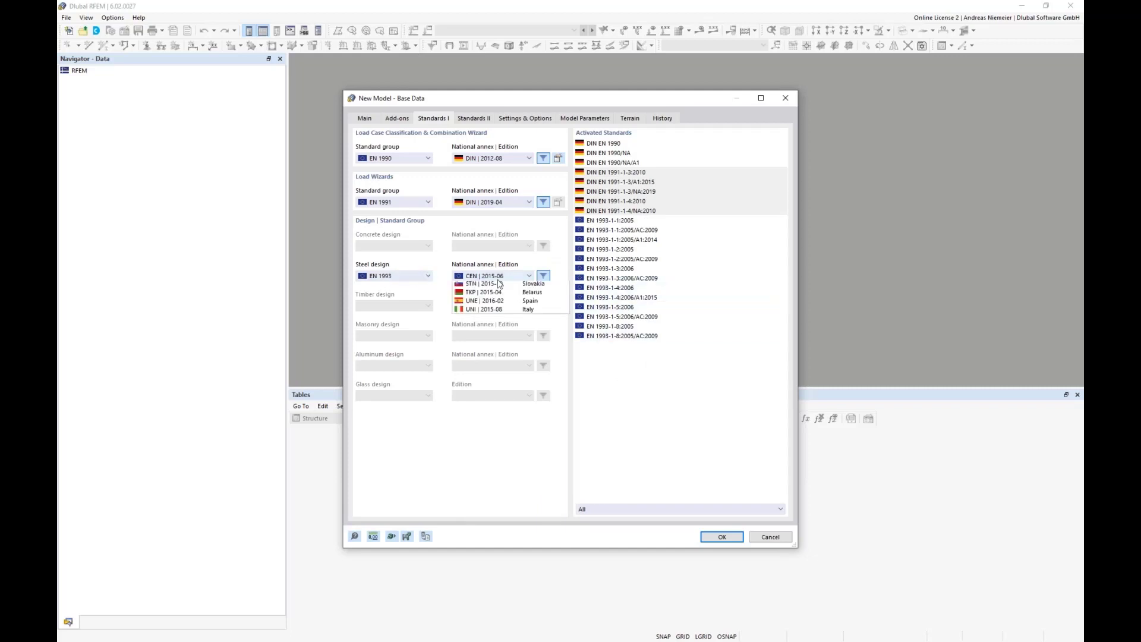
{"action": "left_click", "coordinate": [490, 355]}
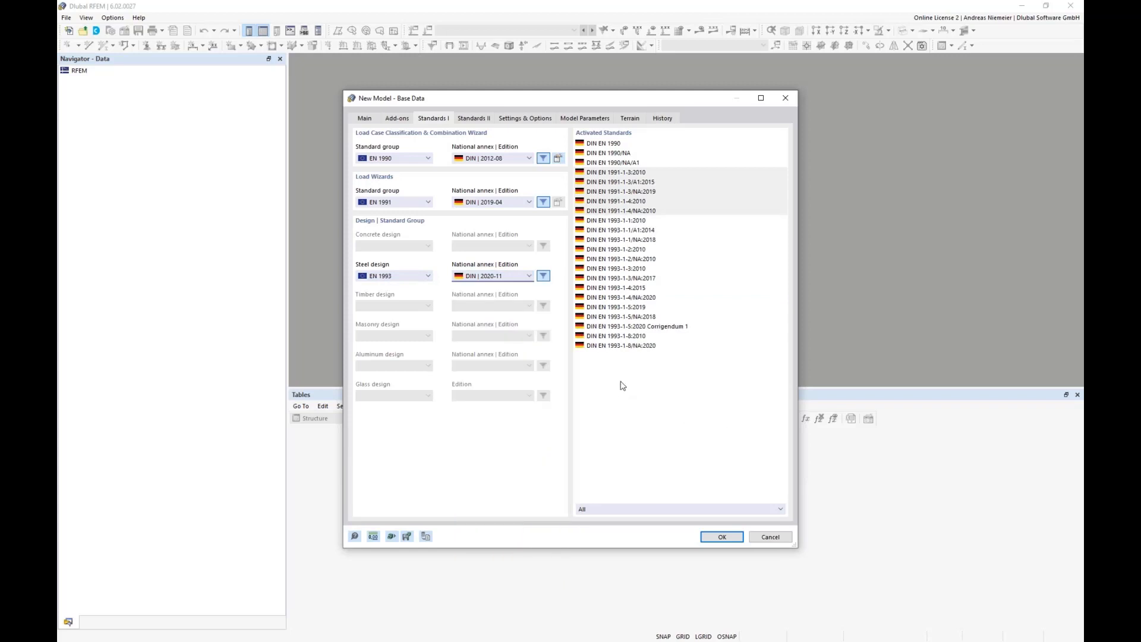
{"action": "left_click", "coordinate": [722, 537]}
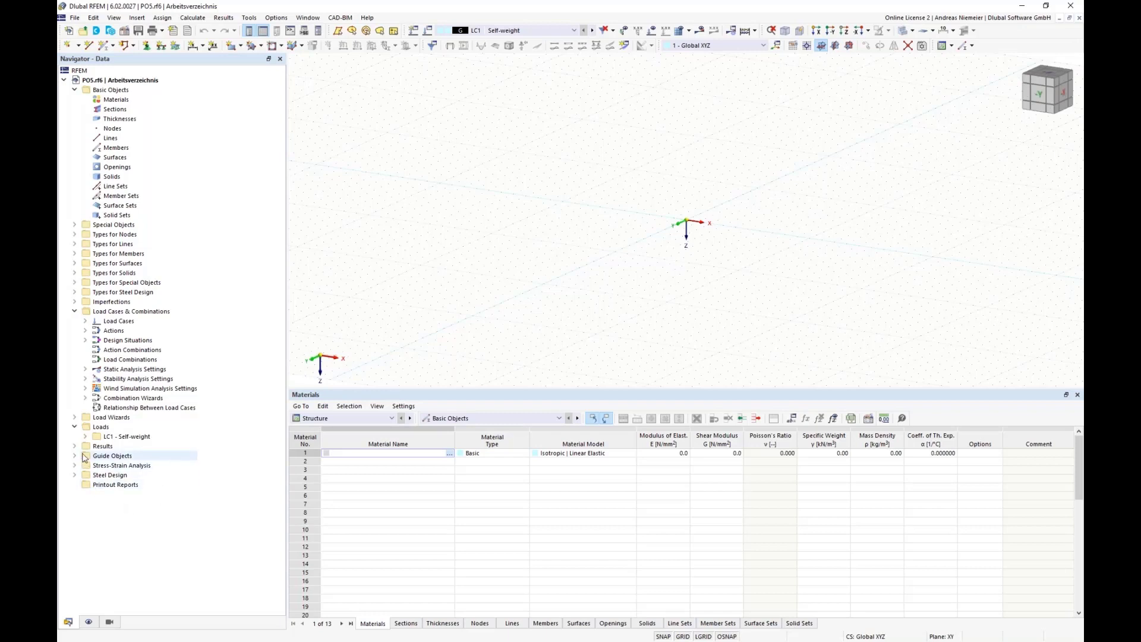
- Create a new background layer under the guide objects with the user-defined name Base geometry
{"action": "left_click", "coordinate": [74, 90]}
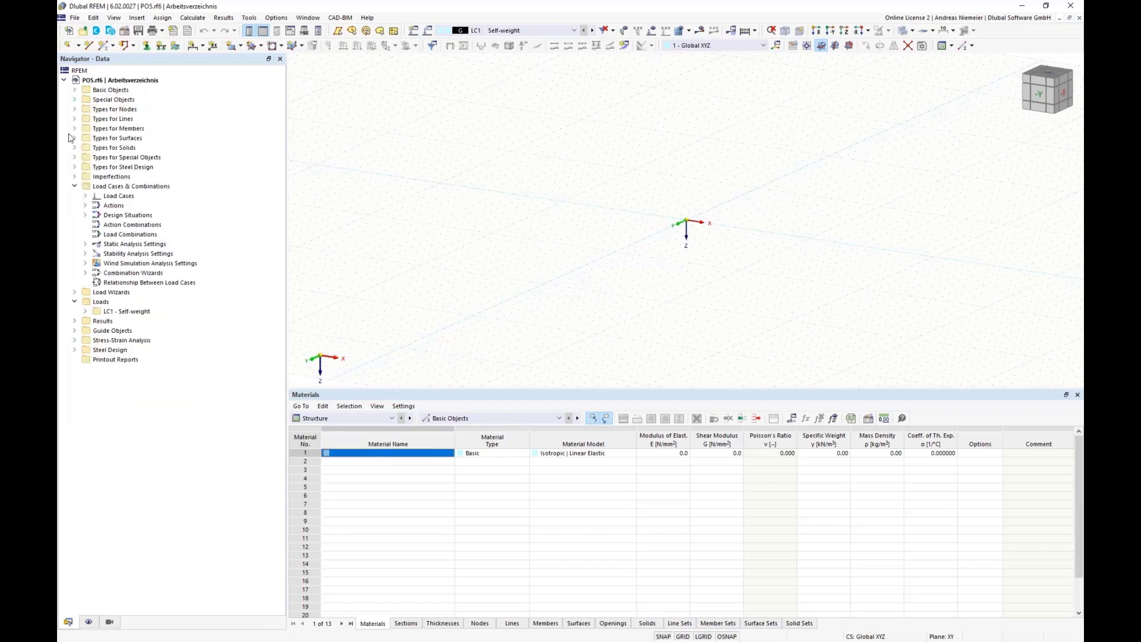
{"action": "left_click", "coordinate": [74, 186]}
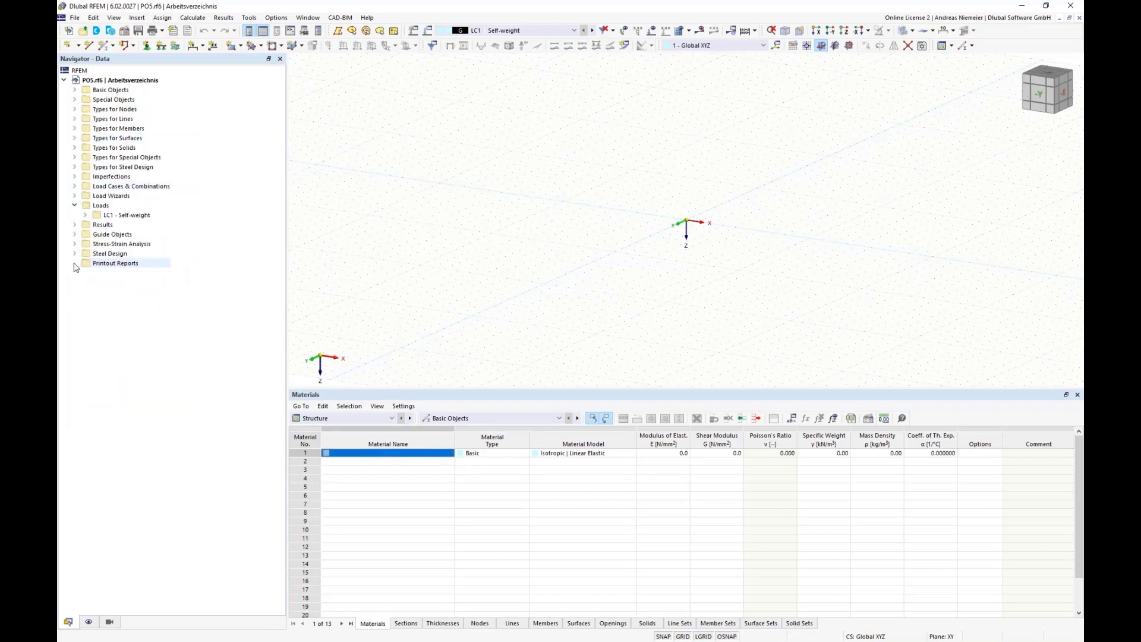
{"action": "left_click", "coordinate": [75, 234]}
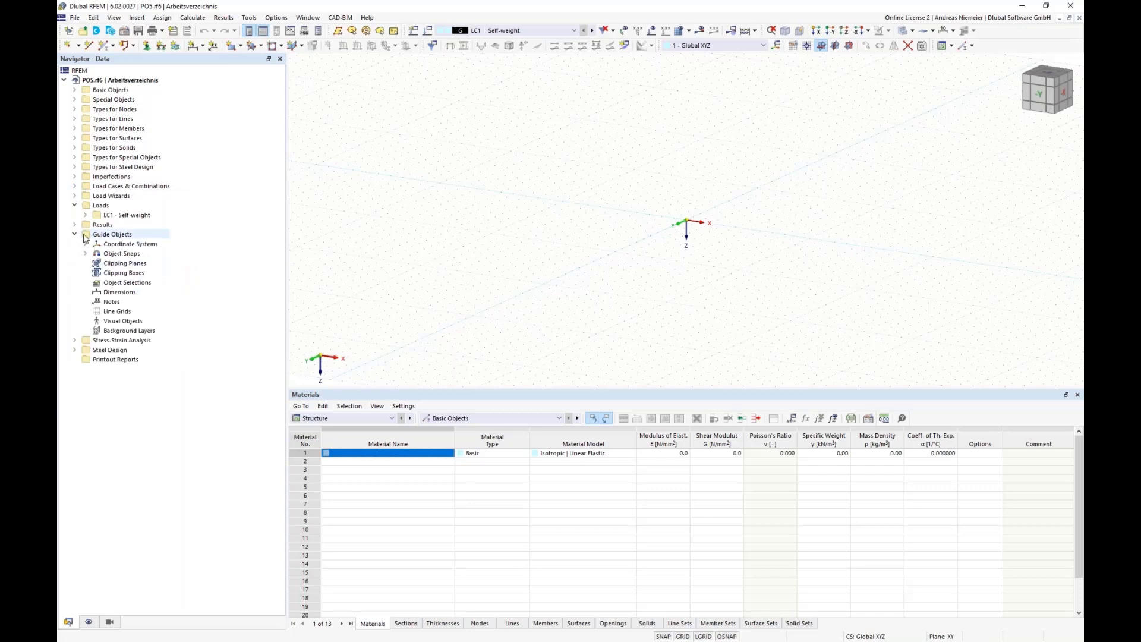
{"action": "right_click", "coordinate": [126, 331]}
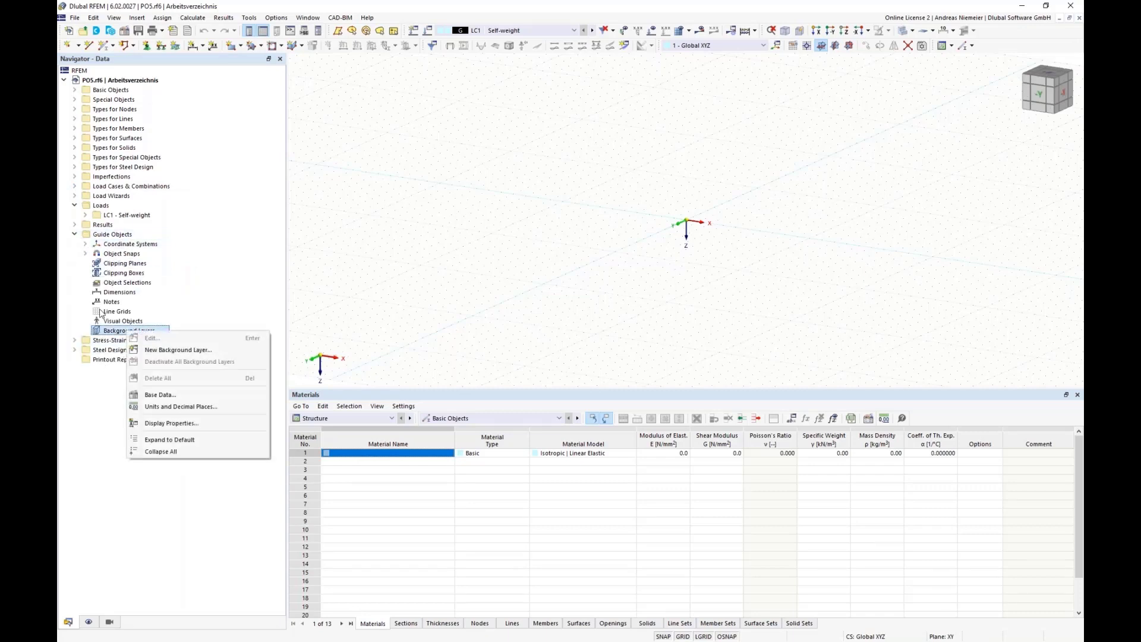
{"action": "left_click", "coordinate": [178, 350]}
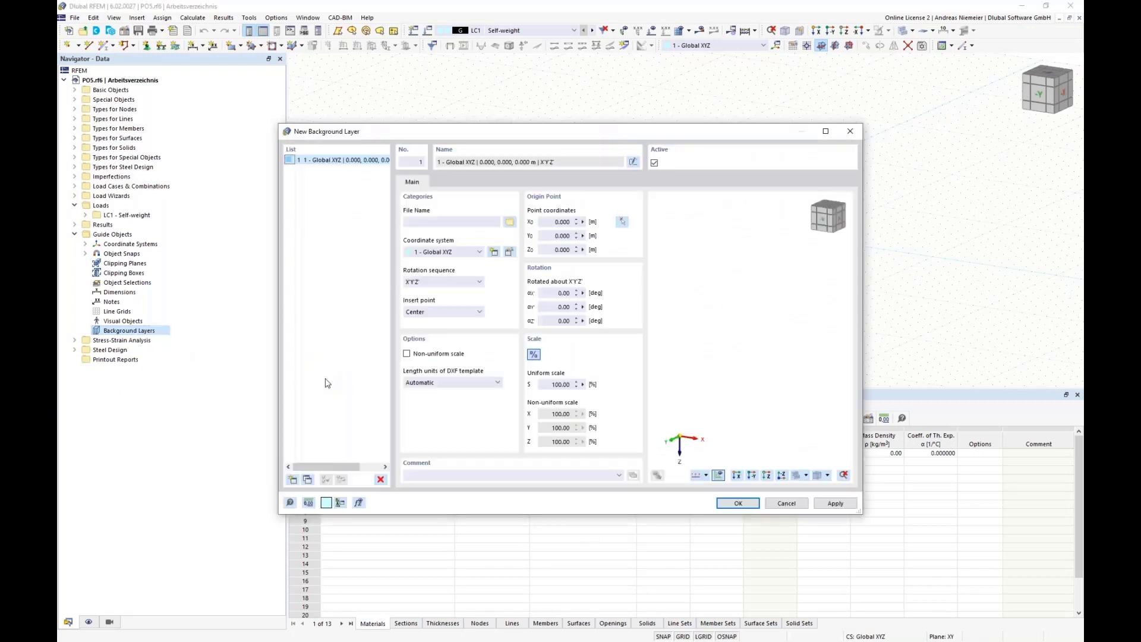
{"action": "left_click", "coordinate": [634, 162]}
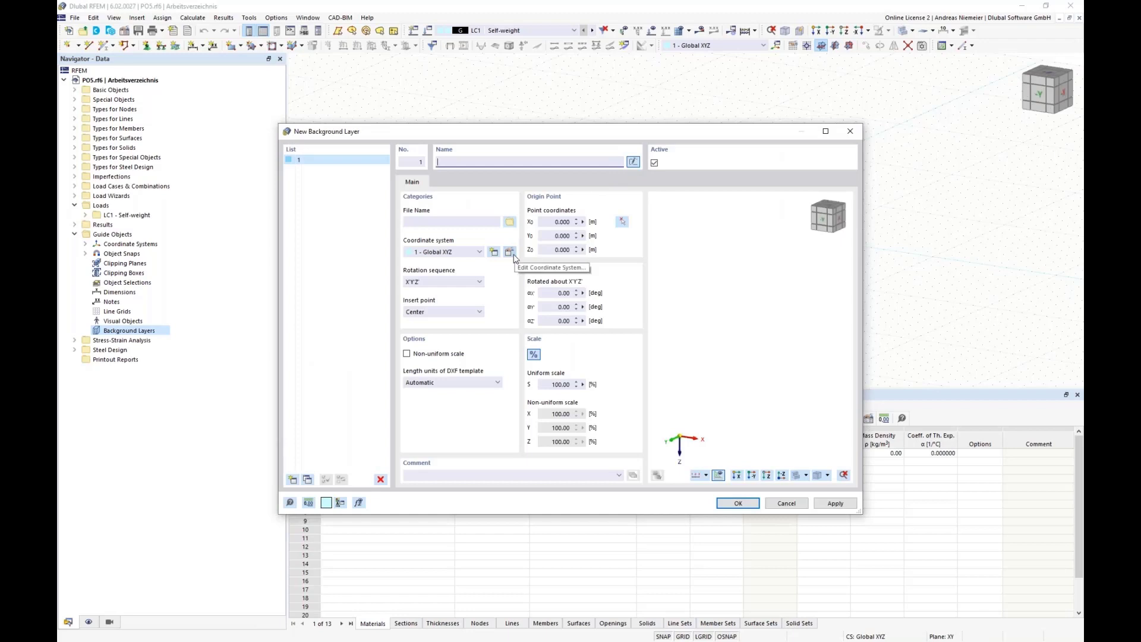
{"action": "type", "text": "Base geometry"}
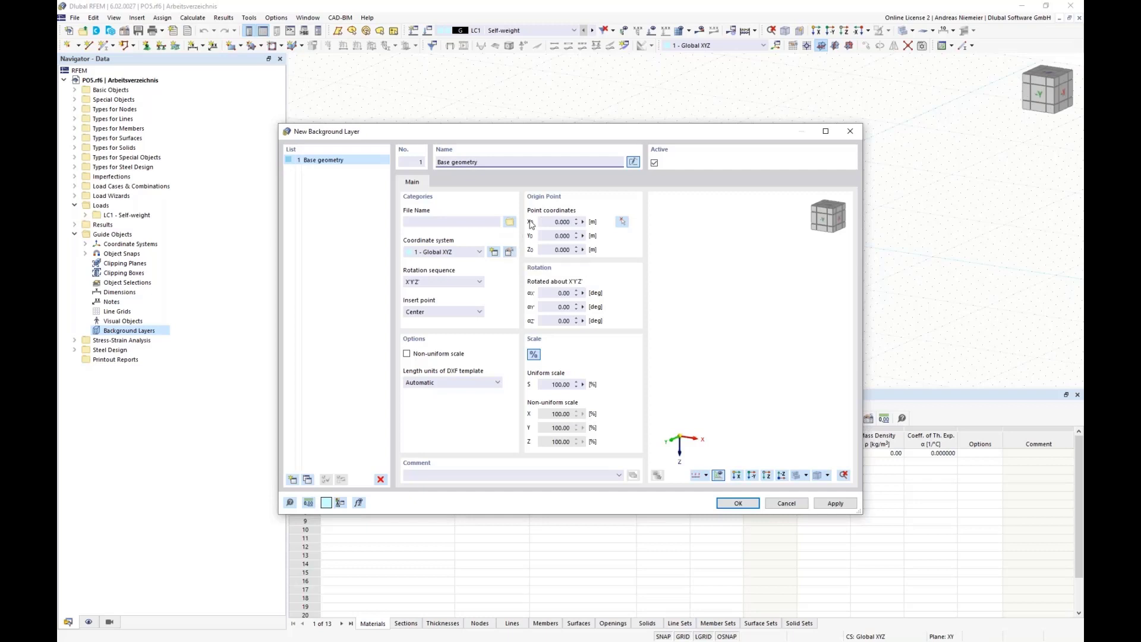
- Load Building.dxf into the Base geometry background layer, with the DXF template's length units set to m
{"action": "left_click", "coordinate": [510, 222]}
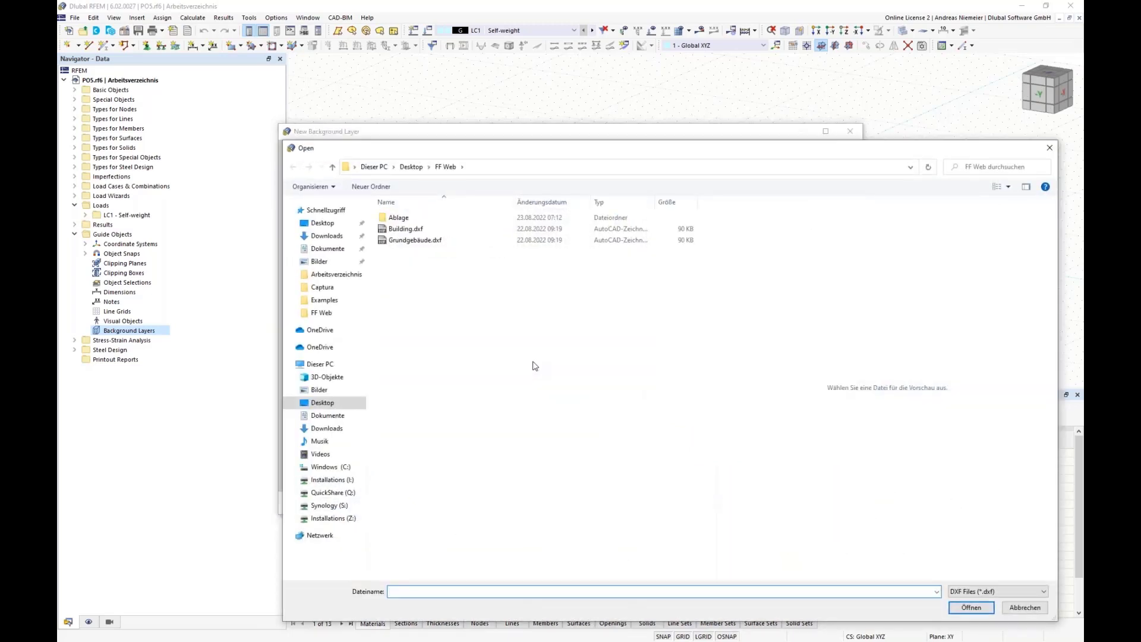
{"action": "left_click", "coordinate": [395, 232]}
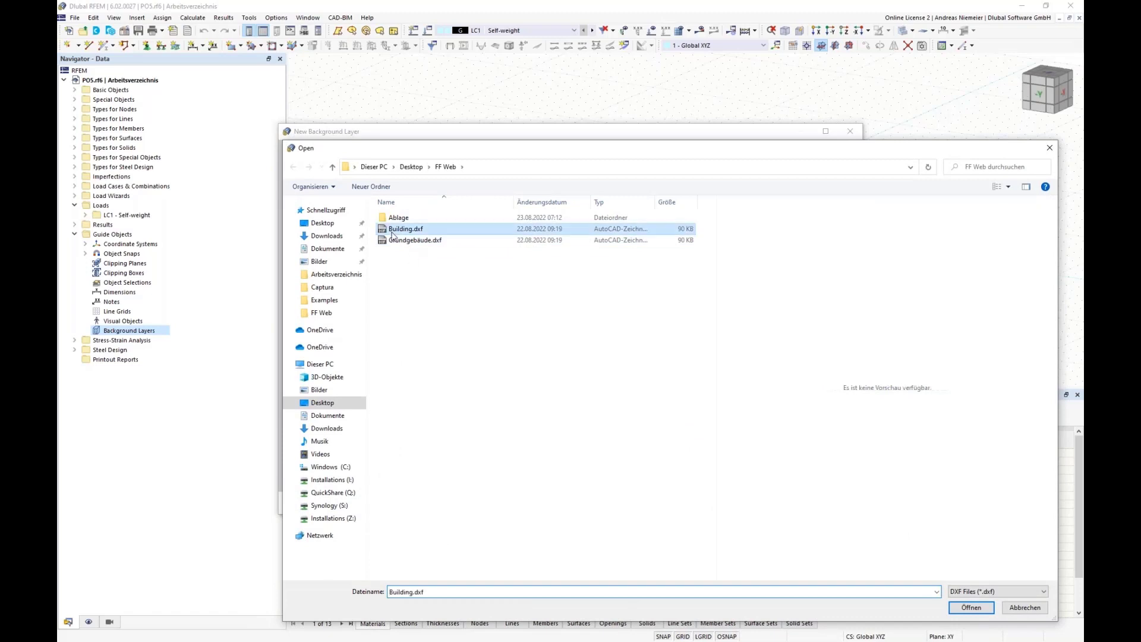
{"action": "left_click", "coordinate": [966, 608]}
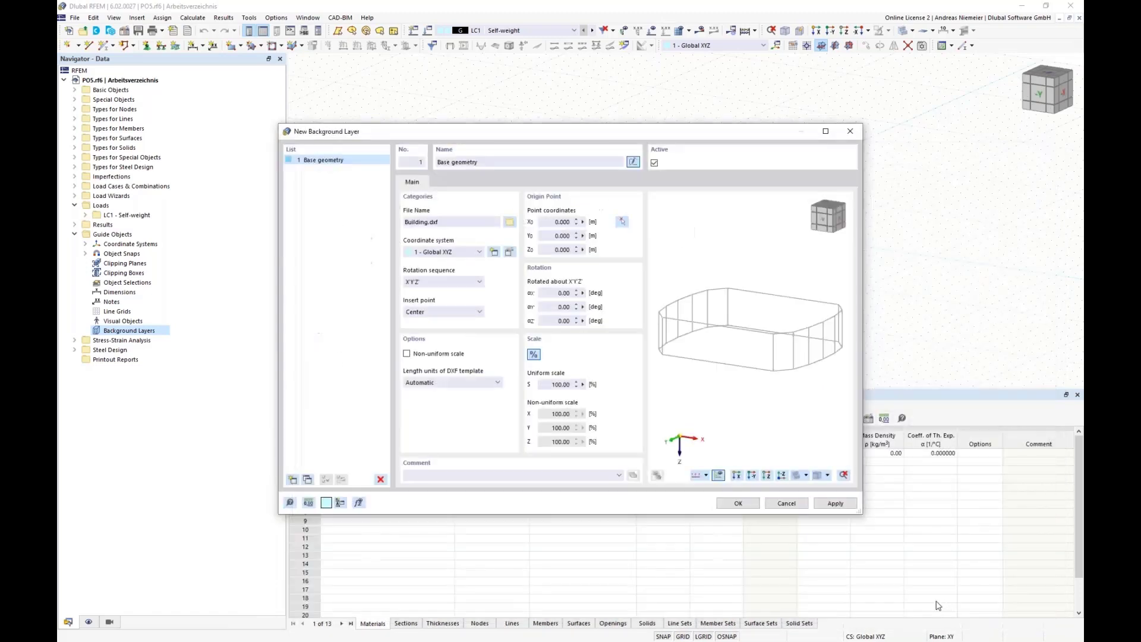
{"action": "middle_click_drag", "start_coordinate": [809, 378], "coordinate": [701, 374], "text": "ctrl"}
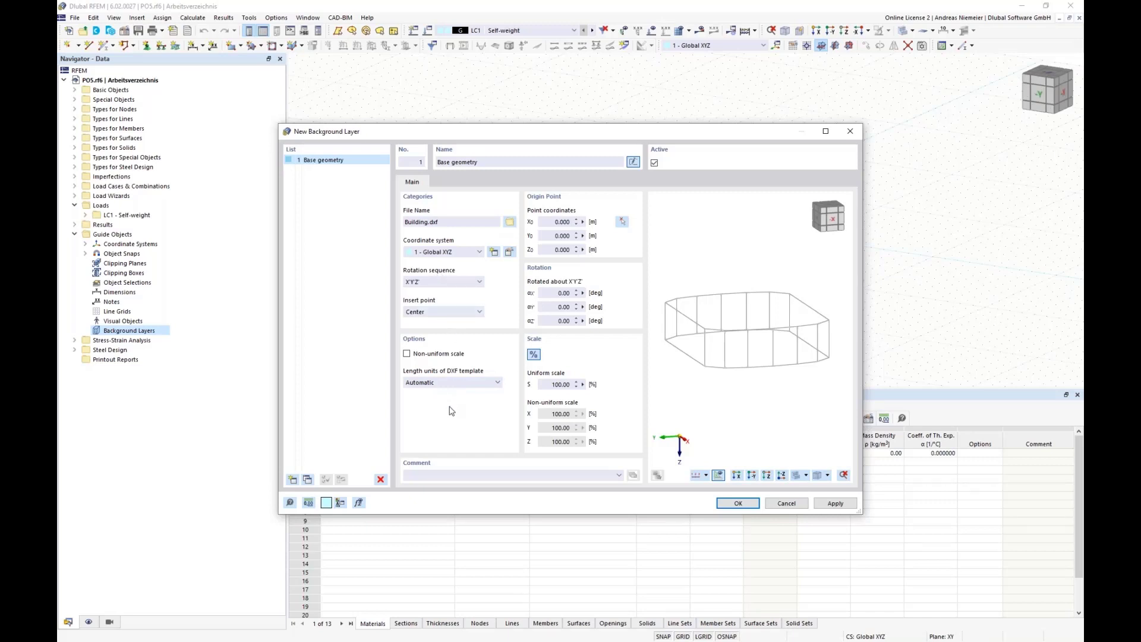
{"action": "left_click", "coordinate": [440, 383]}
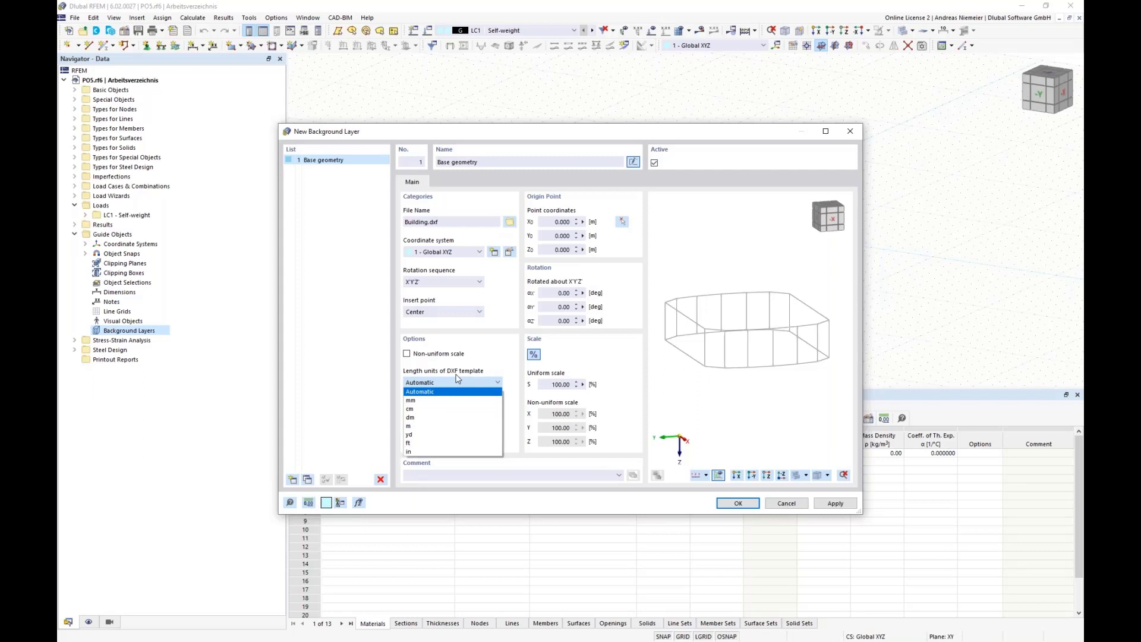
{"action": "left_click", "coordinate": [433, 426]}
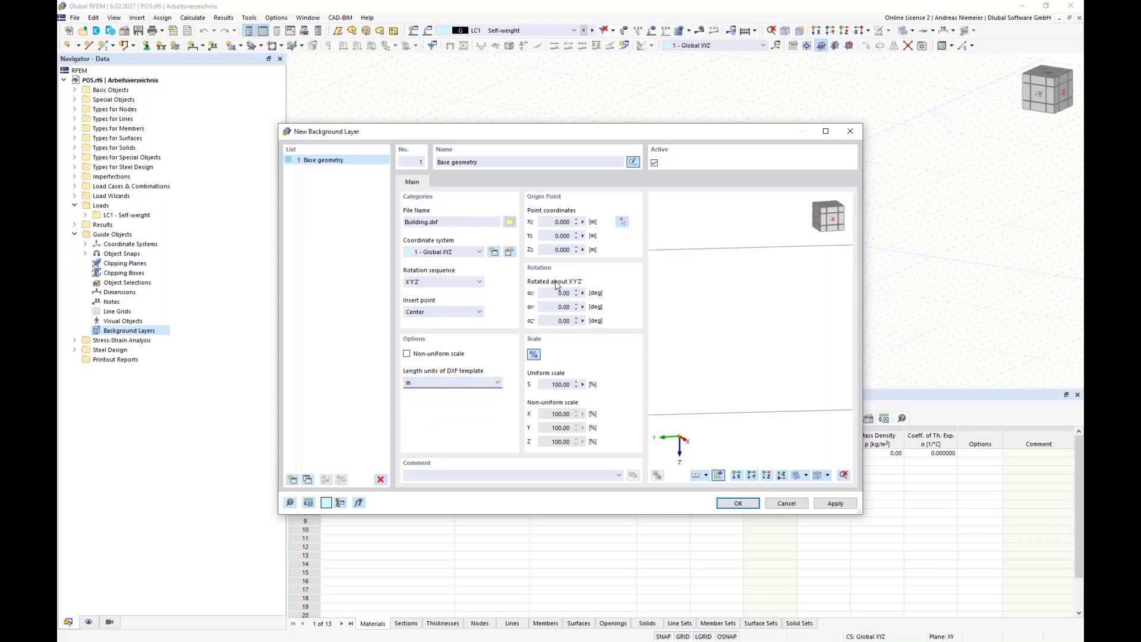
{"action": "left_click", "coordinate": [731, 508]}
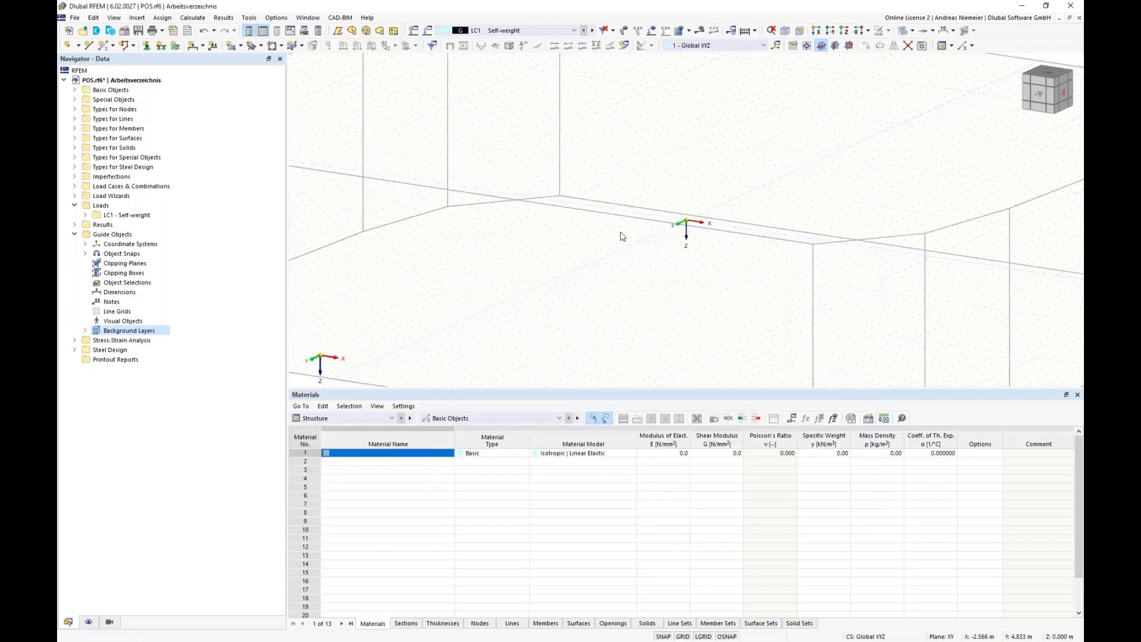
- Collapse the Guide Objects and Loads folders, expand Basic Objects, and hide the work plane grid
{"action": "scroll", "coordinate": [630, 241], "scroll_direction": "down", "scroll_amount": 5}
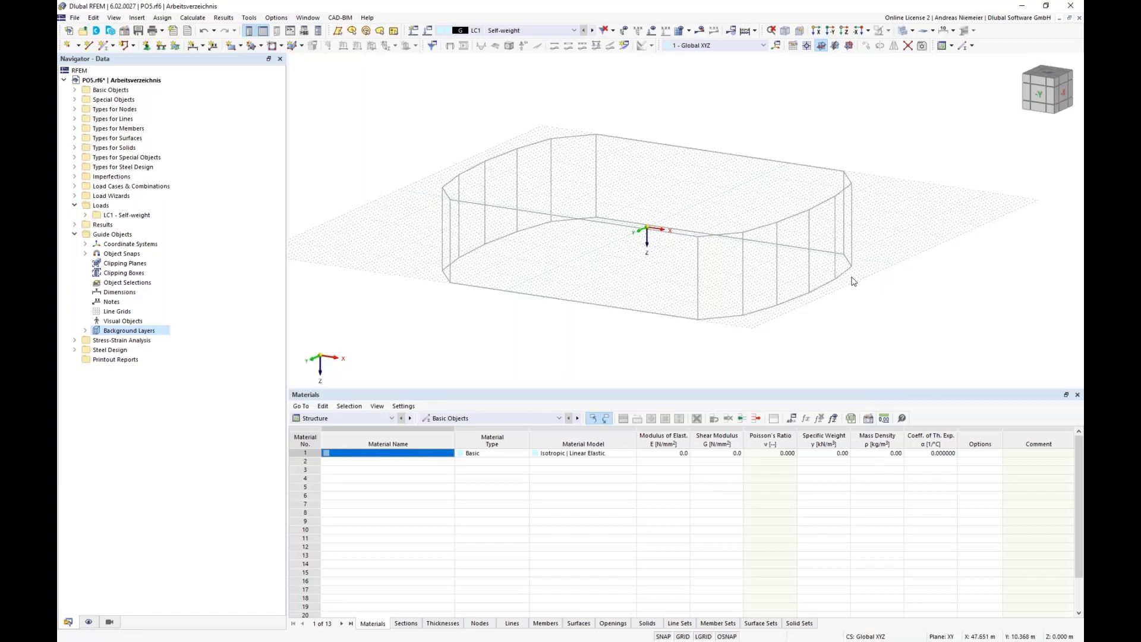
{"action": "middle_click_drag", "start_coordinate": [853, 280], "coordinate": [656, 460]}
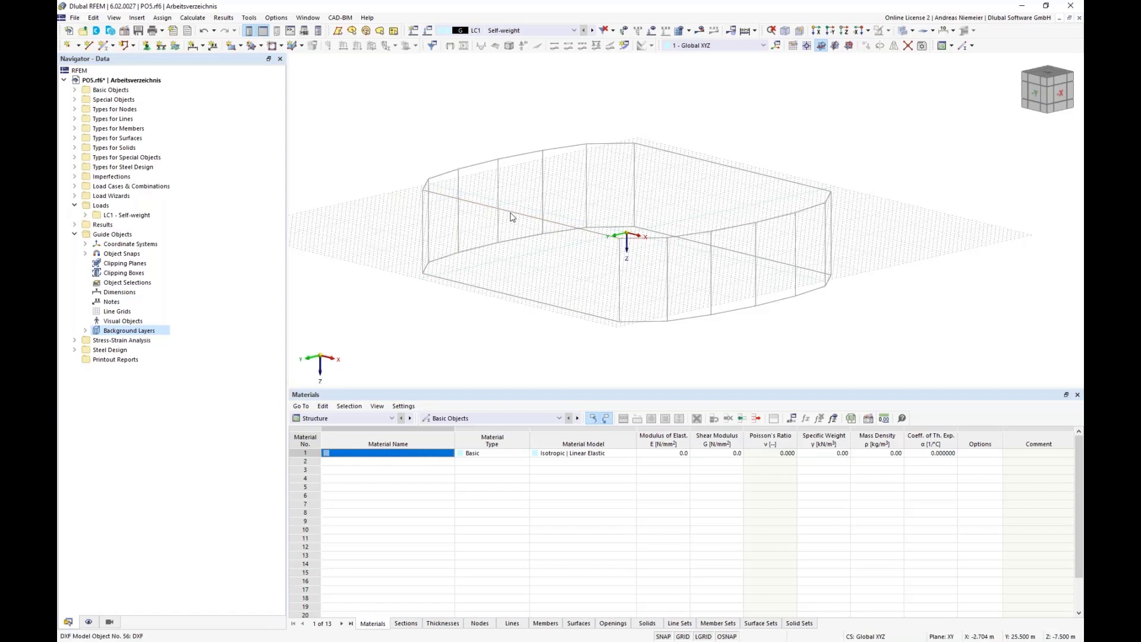
{"action": "left_click", "coordinate": [74, 234]}
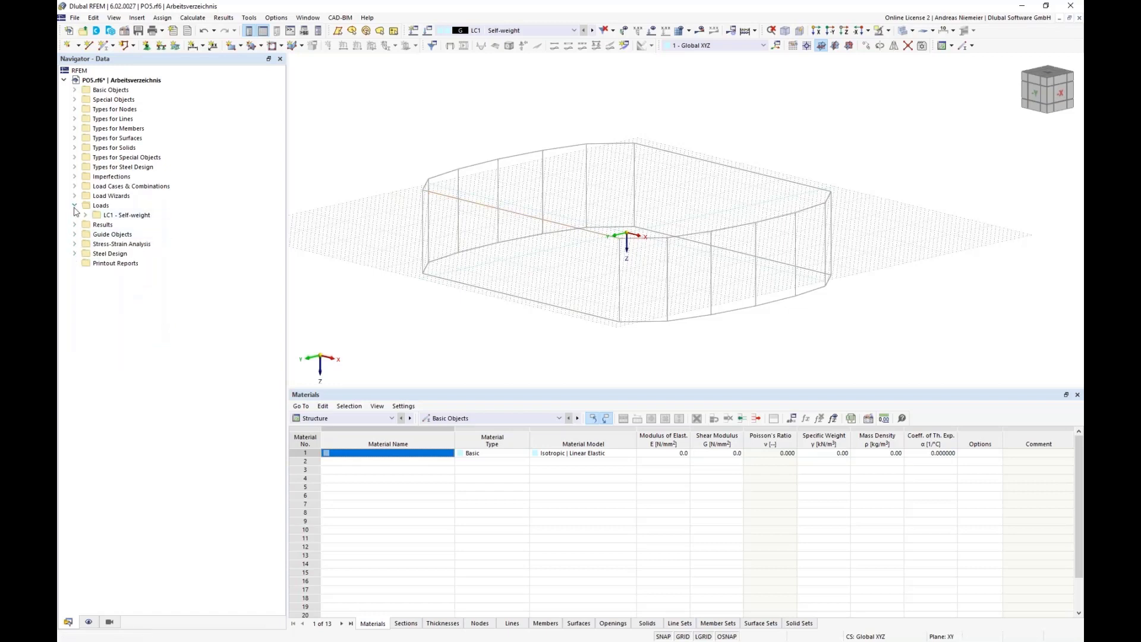
{"action": "left_click", "coordinate": [74, 205]}
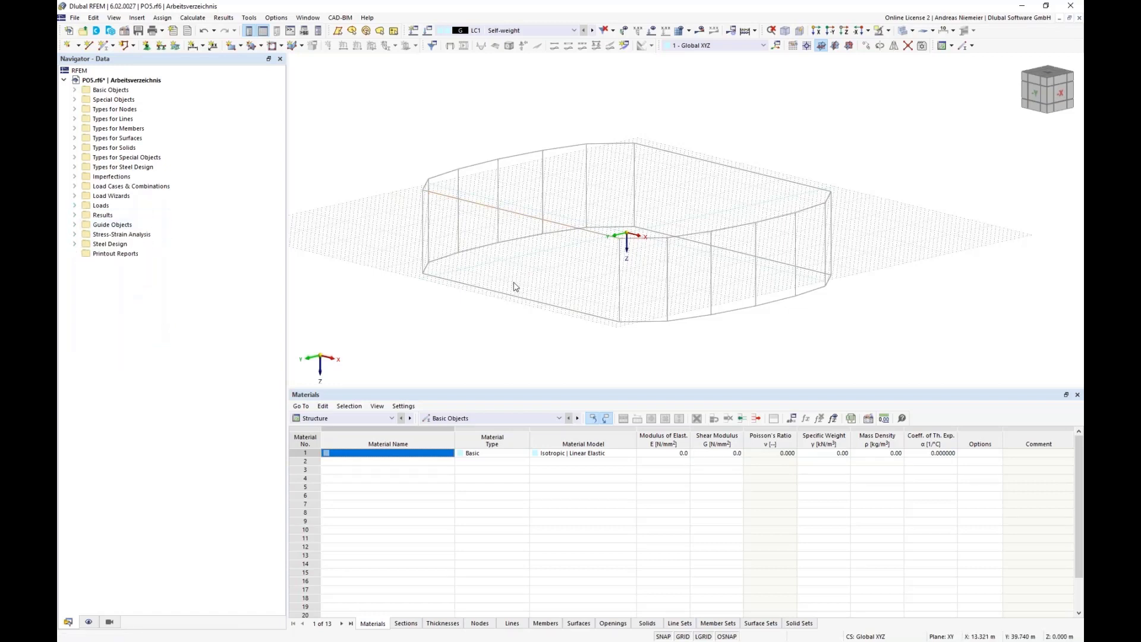
{"action": "left_click", "coordinate": [74, 90]}
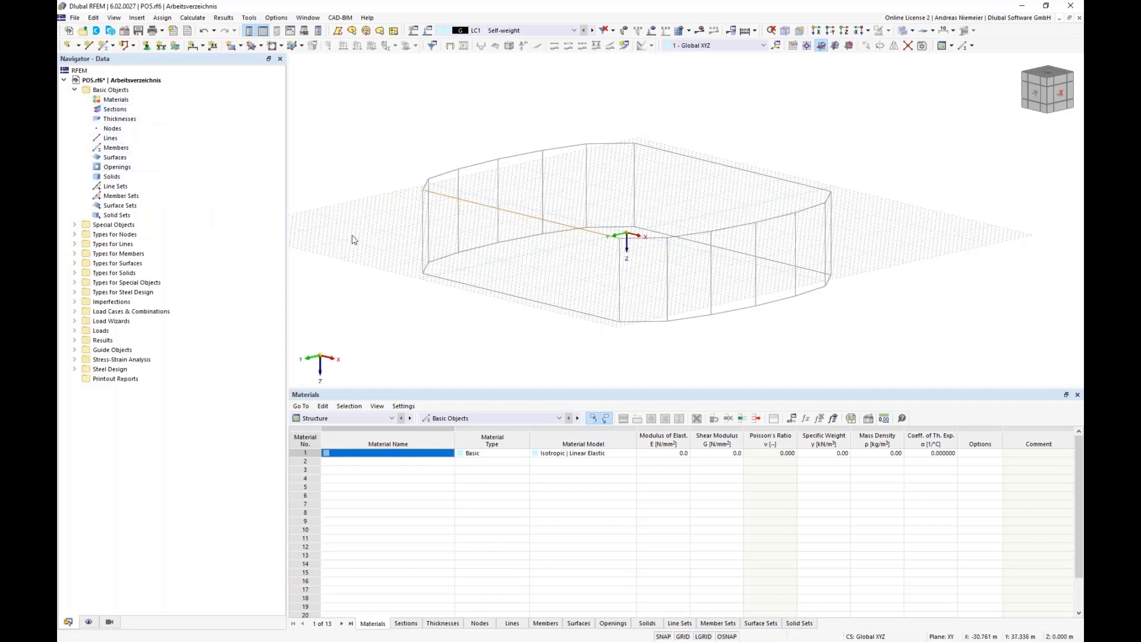
{"action": "middle_click_drag", "start_coordinate": [359, 229], "coordinate": [437, 233], "text": "ctrl"}
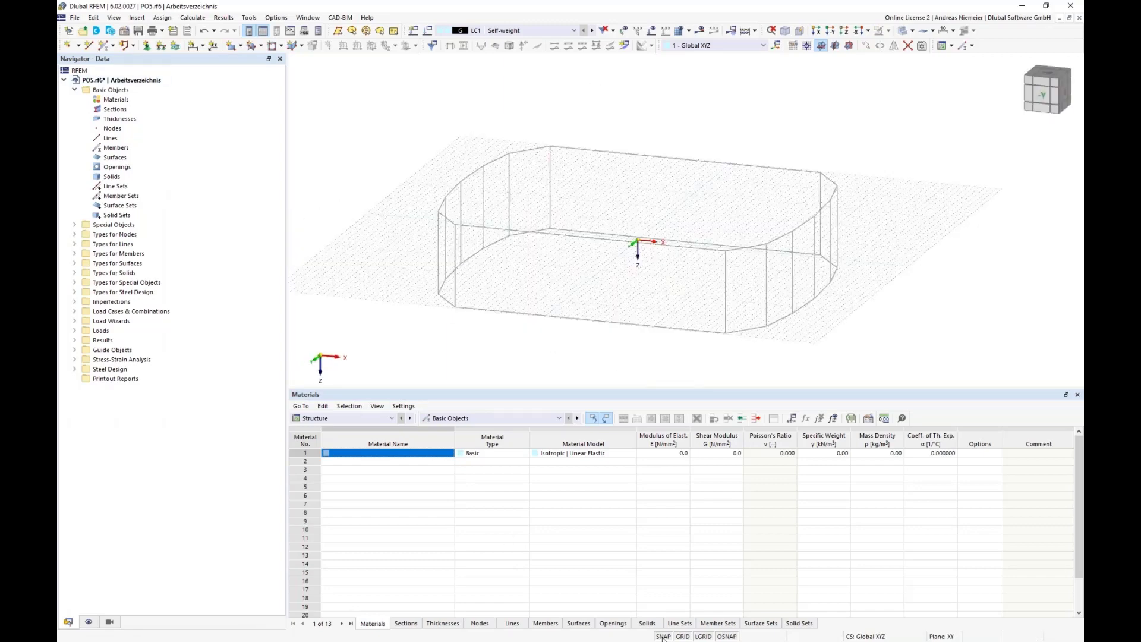
{"action": "left_click", "coordinate": [682, 636]}
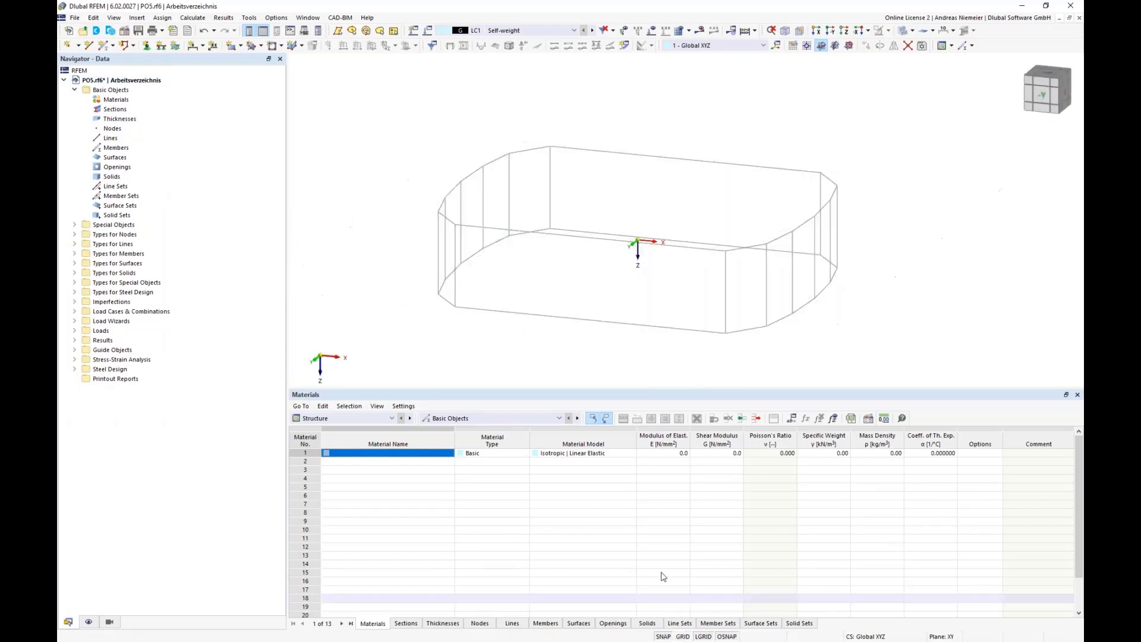
- Draw connected single lines along the top edge of the background layer's negative-X curved end, from the rear corner to the front corner
{"action": "left_click", "coordinate": [89, 48]}
{"action": "scroll", "coordinate": [554, 146], "scroll_direction": "up", "scroll_amount": 2}
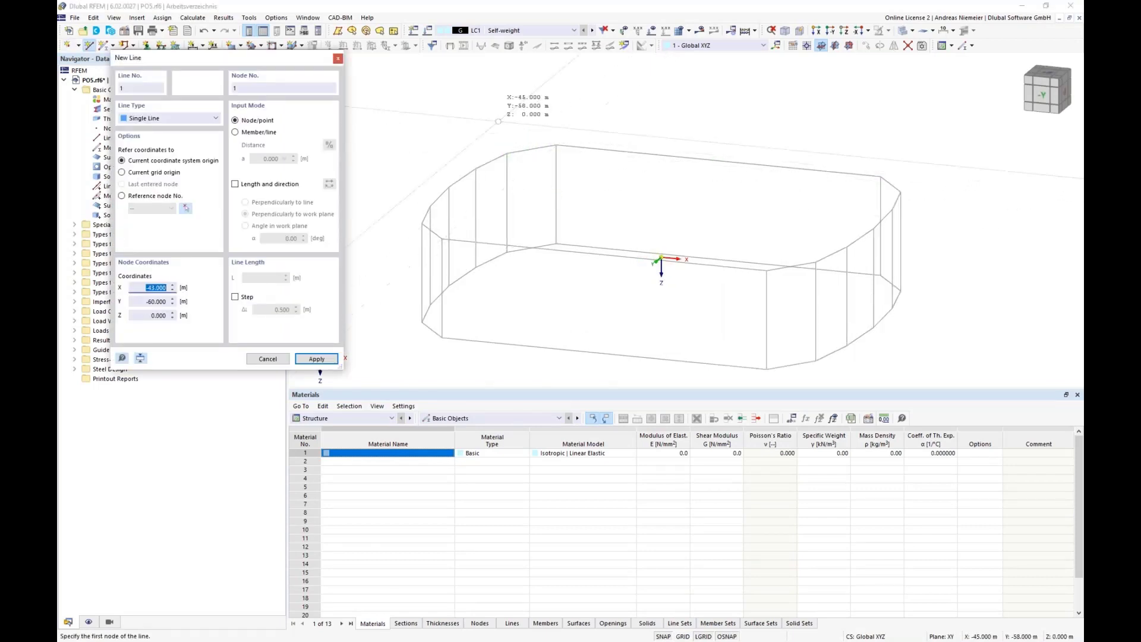
{"action": "left_click", "coordinate": [556, 145]}
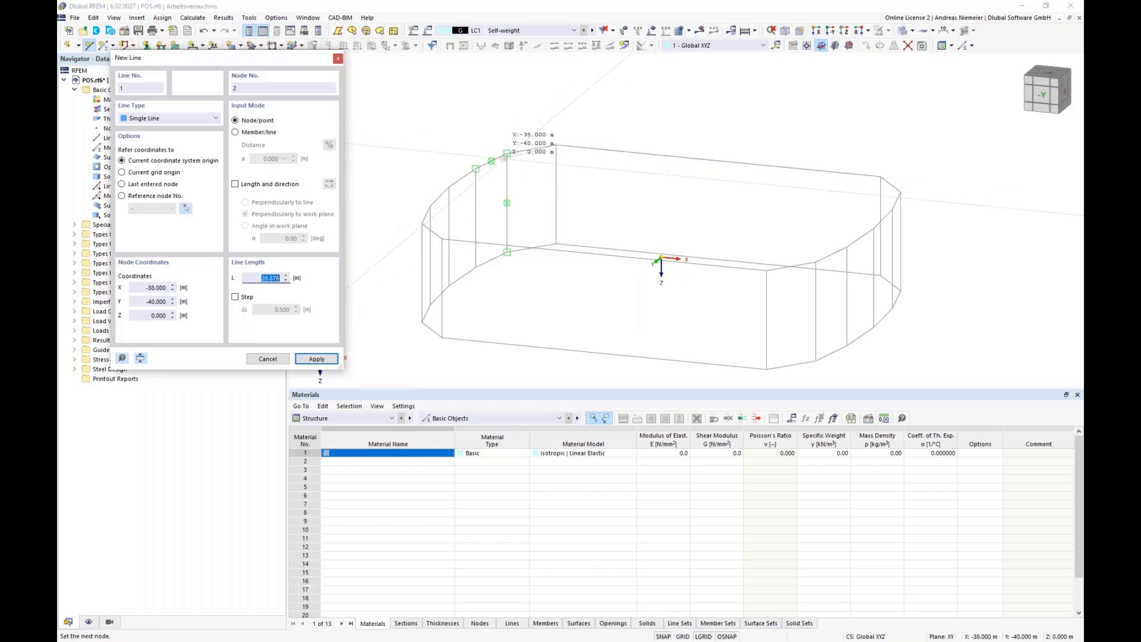
{"action": "scroll", "coordinate": [518, 154], "scroll_direction": "up", "scroll_amount": 1}
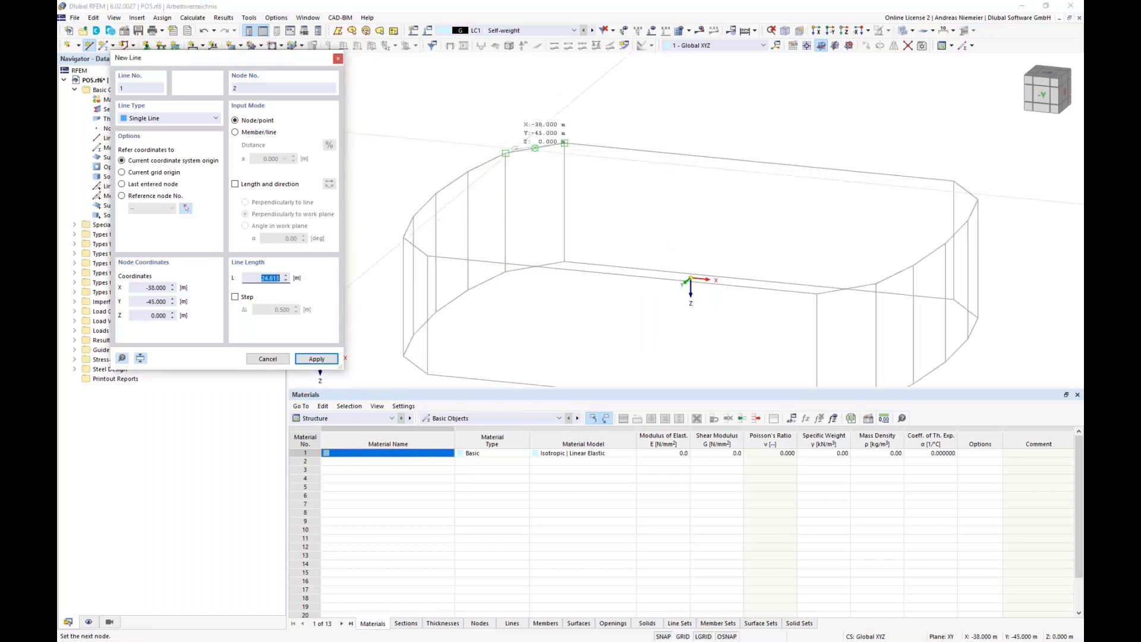
{"action": "left_click", "coordinate": [505, 154]}
{"action": "left_click", "coordinate": [468, 172]}
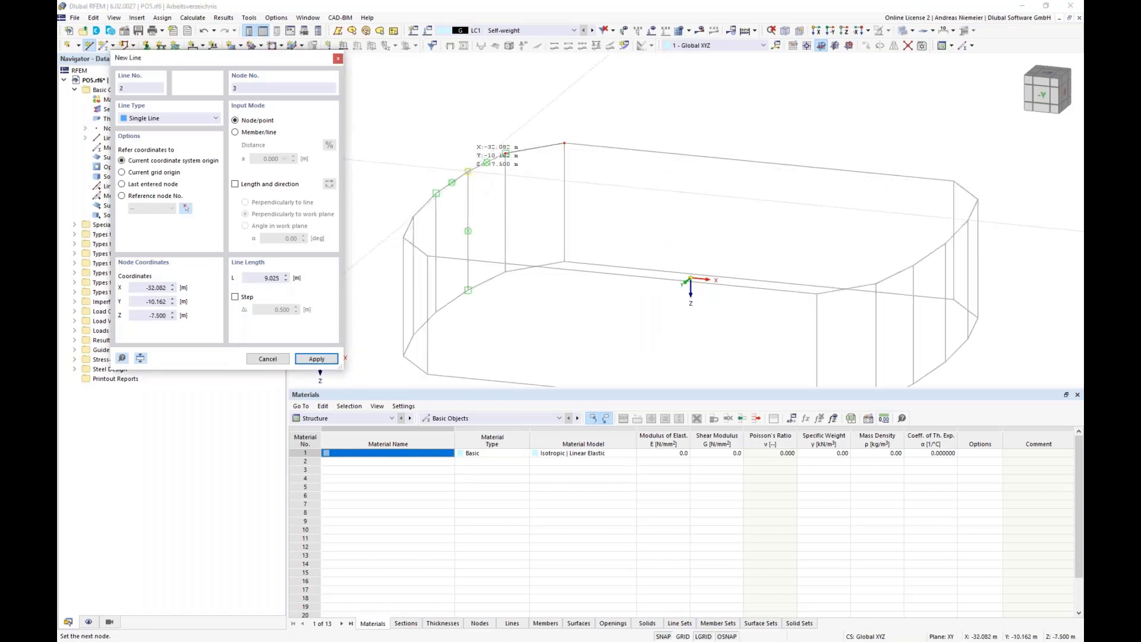
{"action": "left_click", "coordinate": [436, 193]}
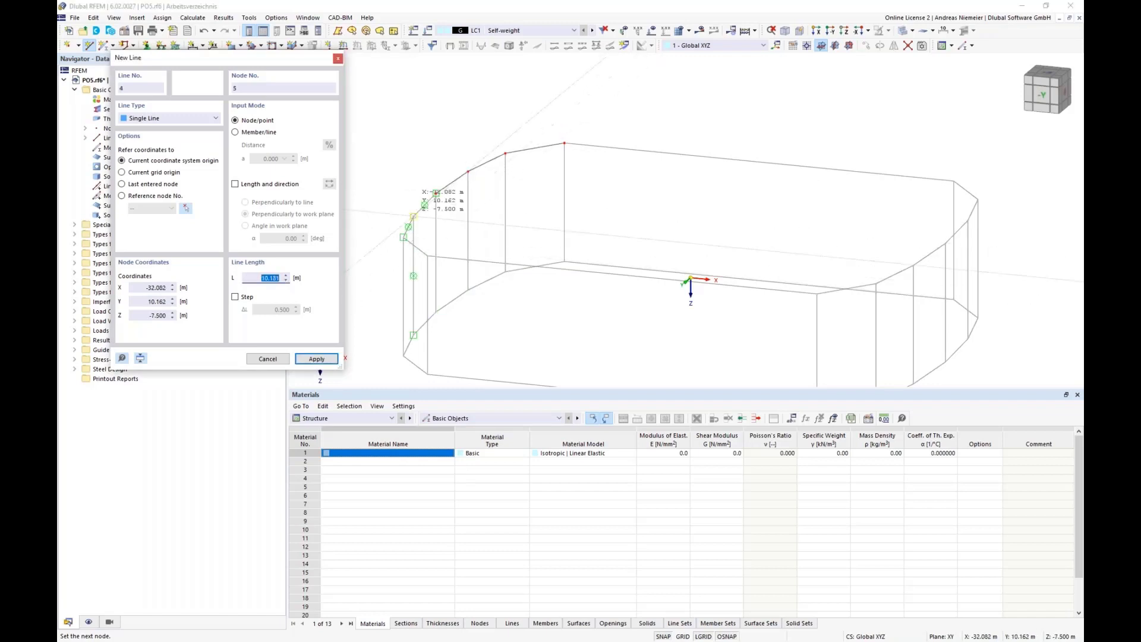
{"action": "left_click", "coordinate": [413, 217]}
{"action": "left_click", "coordinate": [403, 237]}
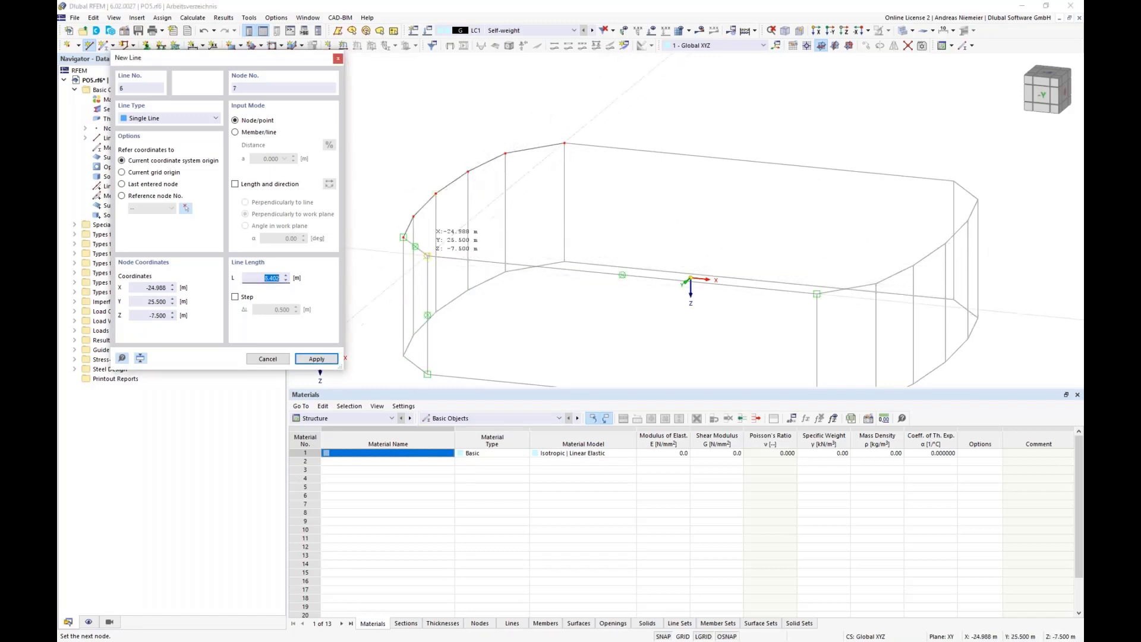
{"action": "left_click", "coordinate": [427, 255]}
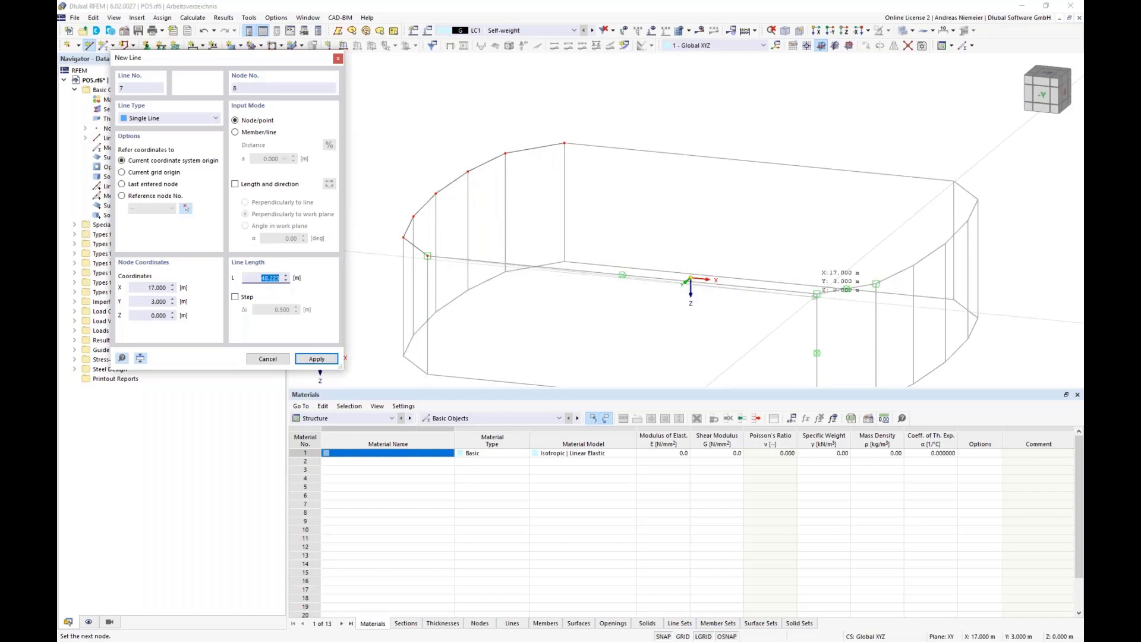
- Continue the single lines along the front edge, the positive-X curved end and the rear edge, closing the top outline at its first node
{"action": "left_click", "coordinate": [817, 294]}
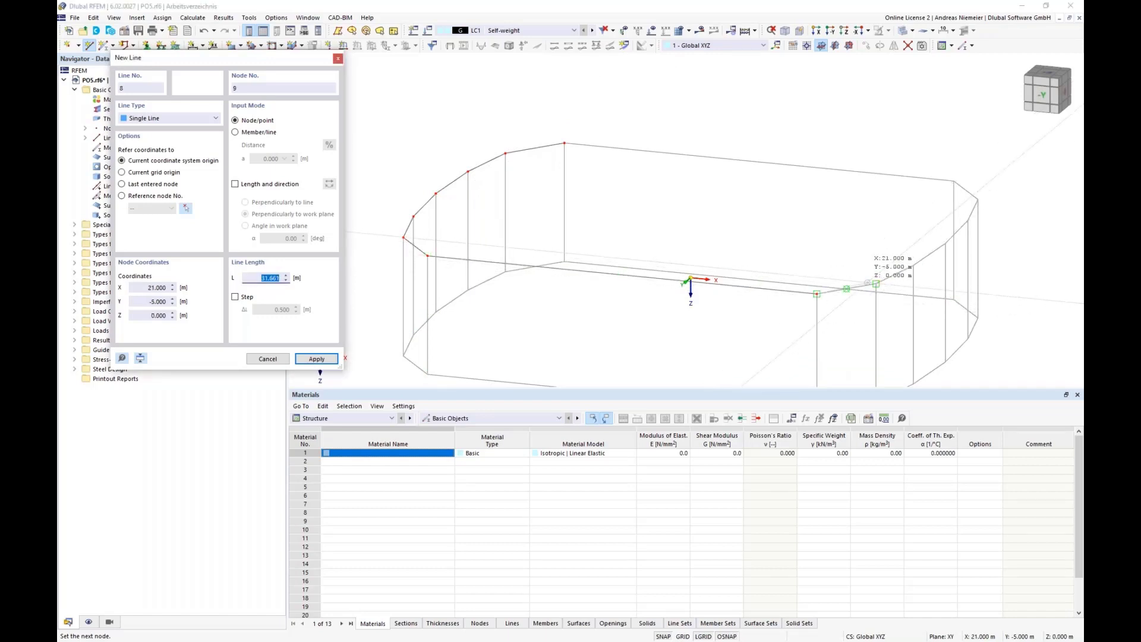
{"action": "left_click", "coordinate": [876, 283]}
{"action": "left_click", "coordinate": [913, 265]}
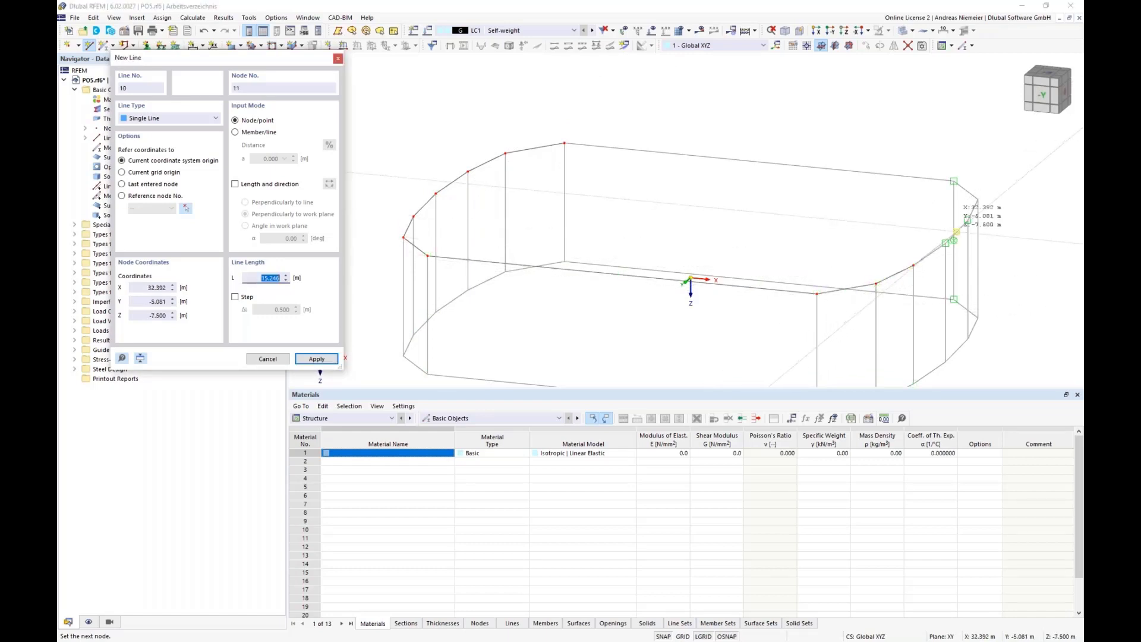
{"action": "left_click", "coordinate": [946, 243]}
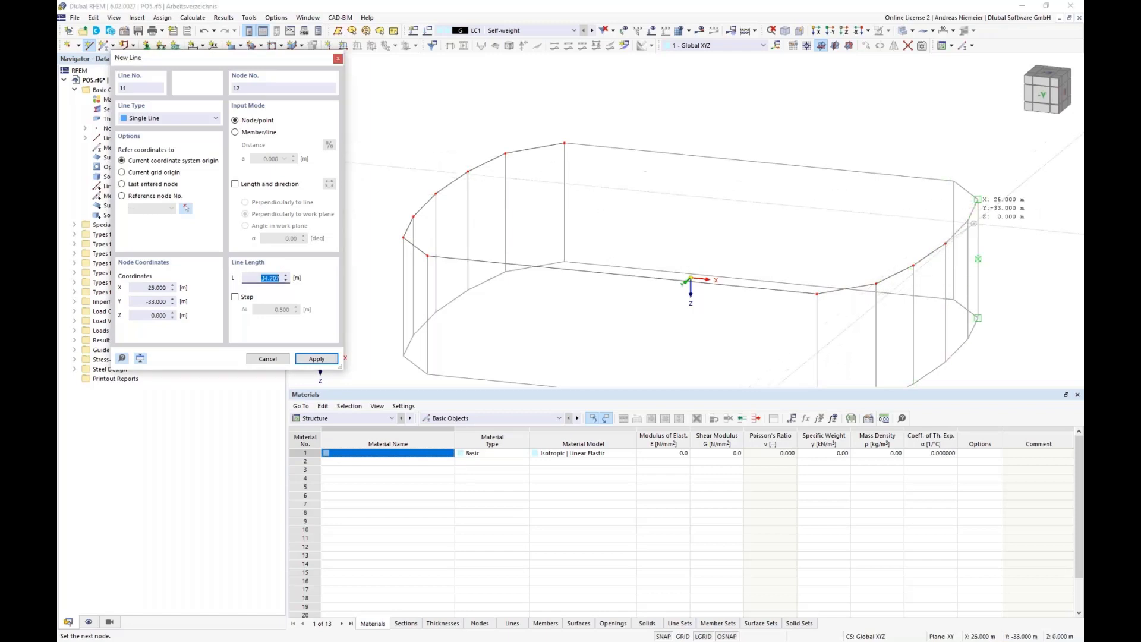
{"action": "left_click", "coordinate": [968, 220]}
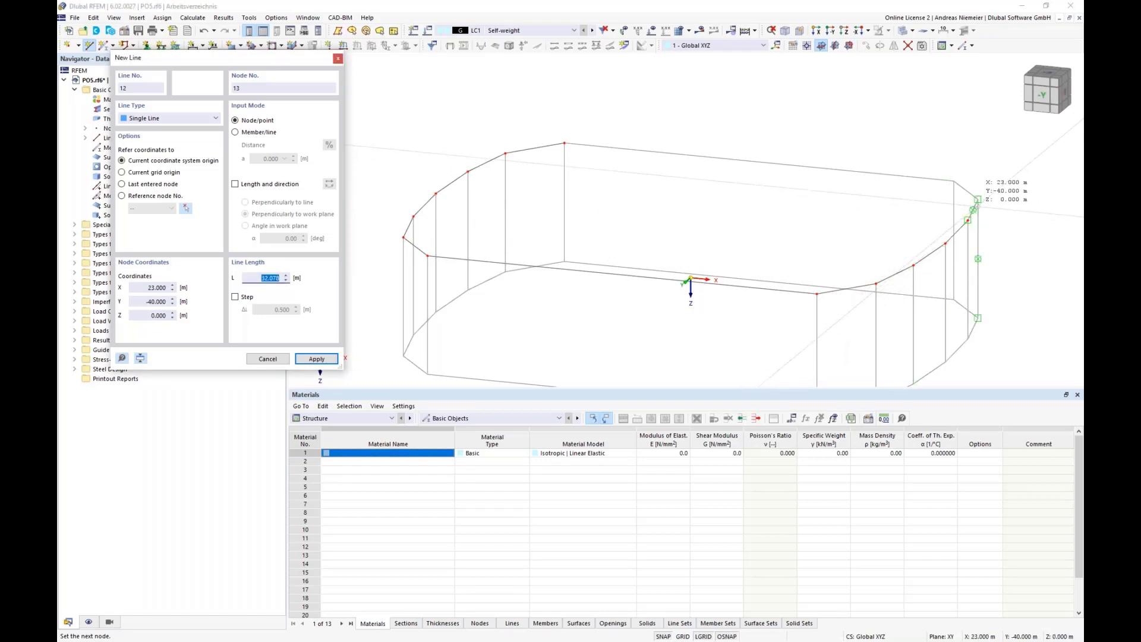
{"action": "left_click", "coordinate": [978, 199]}
{"action": "left_click", "coordinate": [954, 181]}
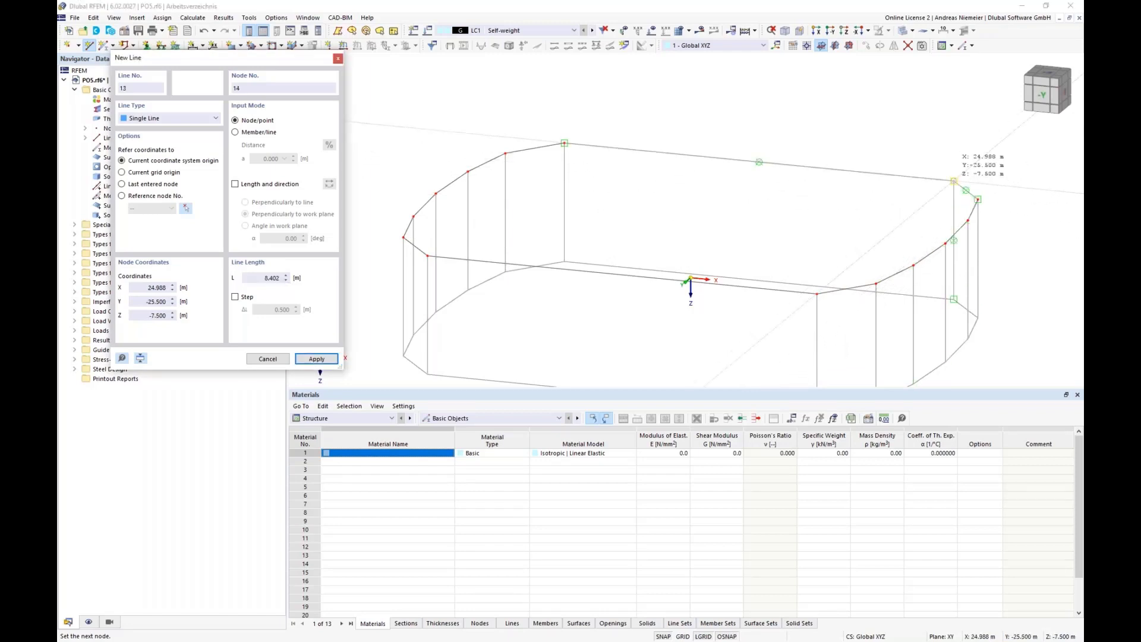
{"action": "left_click", "coordinate": [581, 116]}
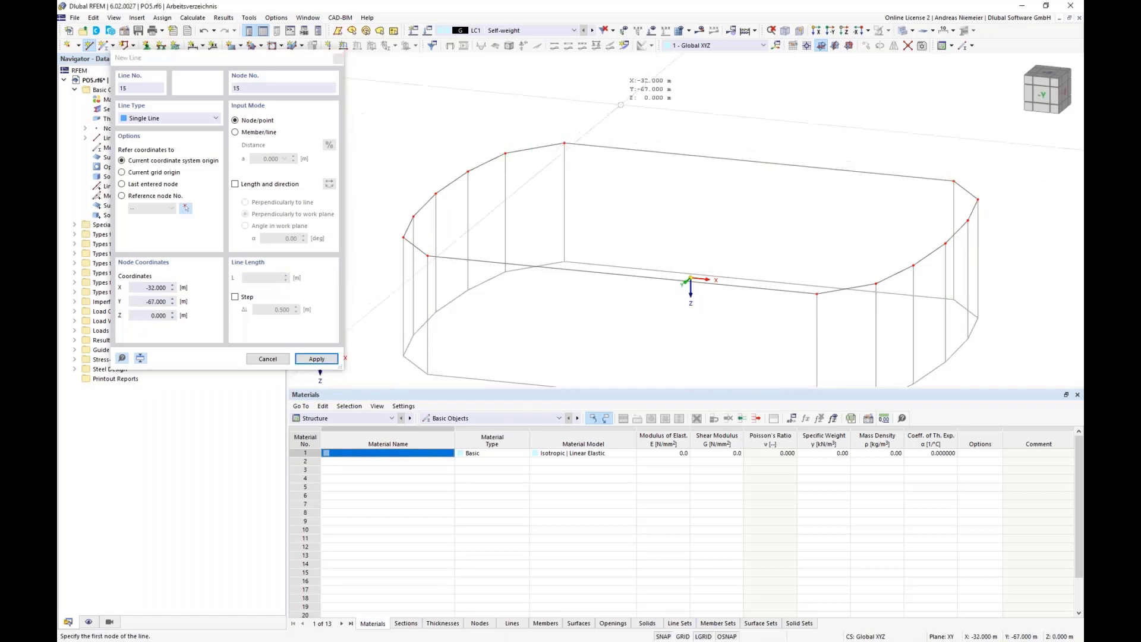
{"action": "key", "text": "Escape"}
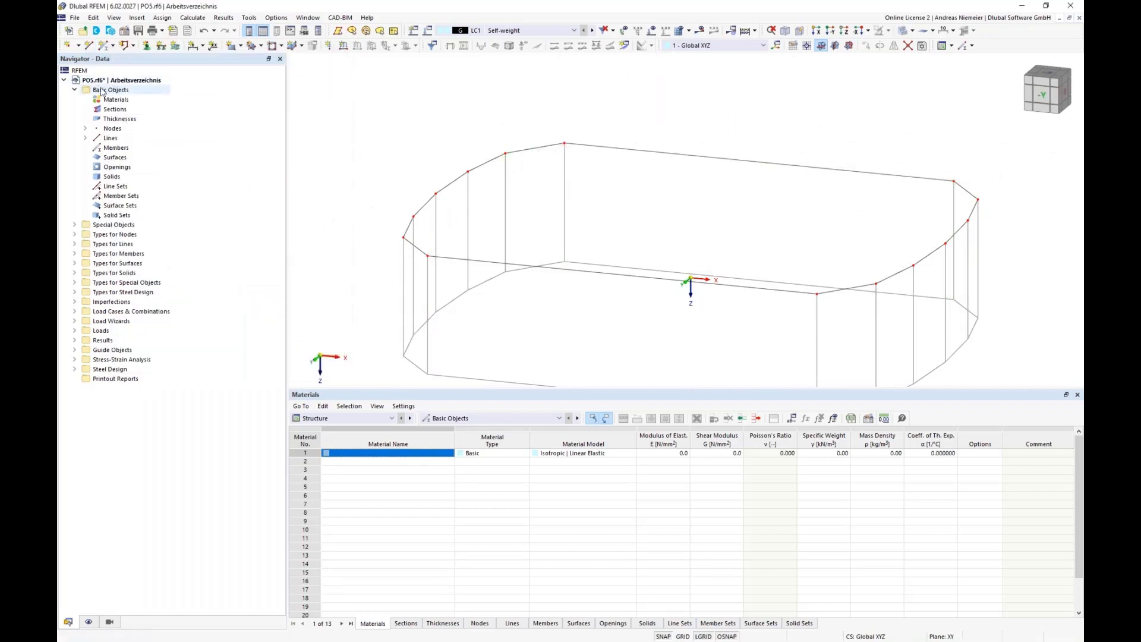
{"action": "left_click", "coordinate": [85, 138]}
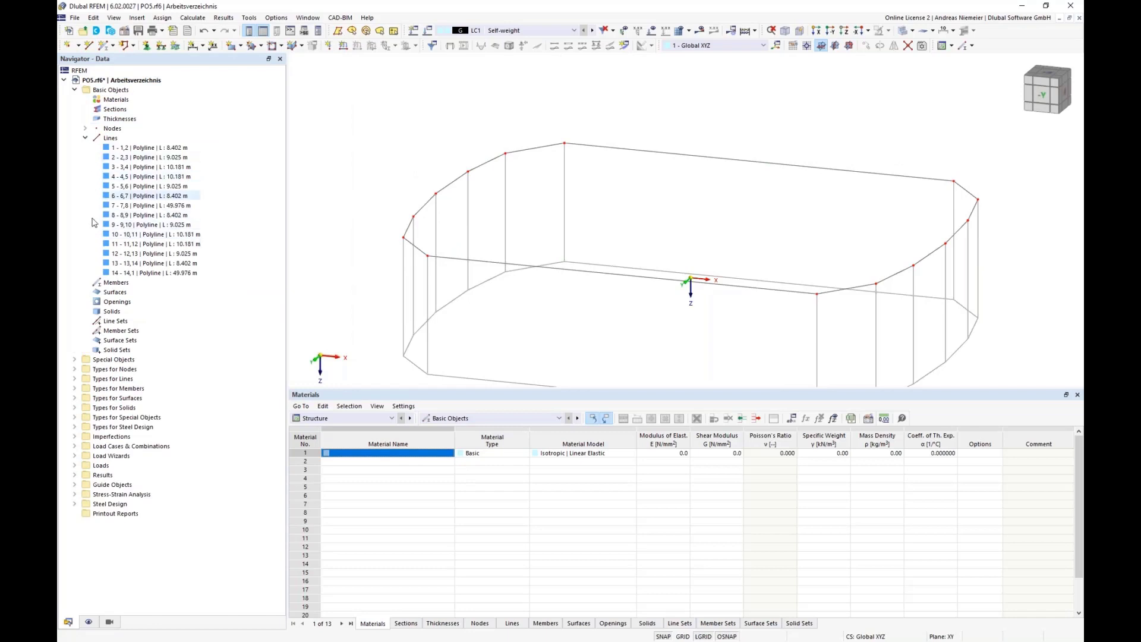
{"action": "left_click", "coordinate": [85, 138]}
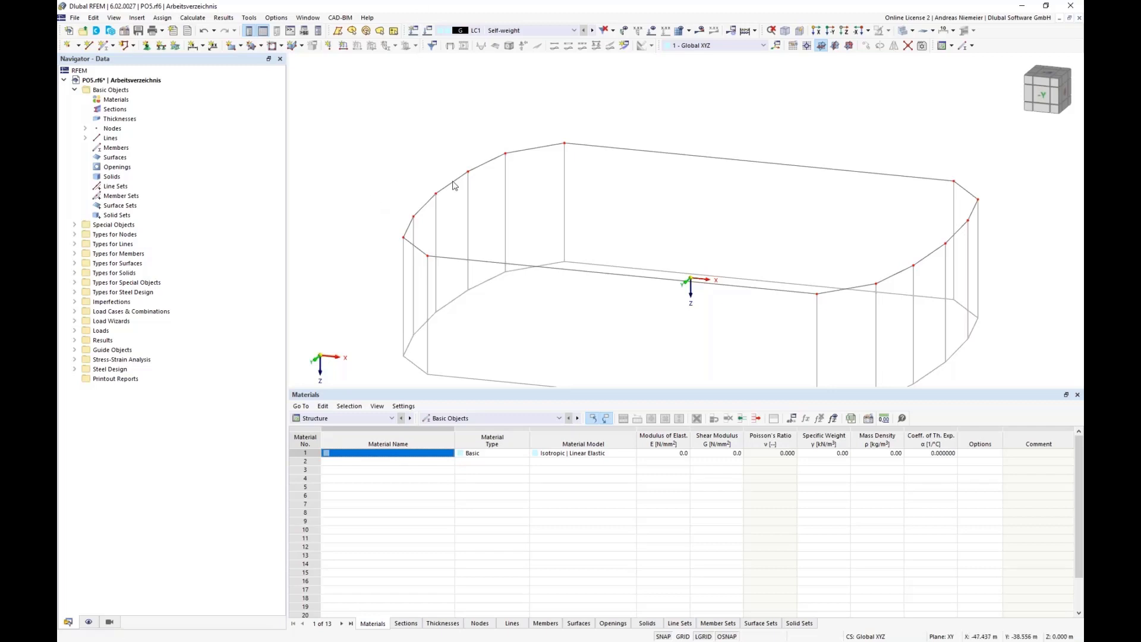
- Copy the middle node of the negative-X curved end once, outward along X to X -34.202 m
{"action": "scroll", "coordinate": [505, 226], "scroll_direction": "down", "scroll_amount": 3}
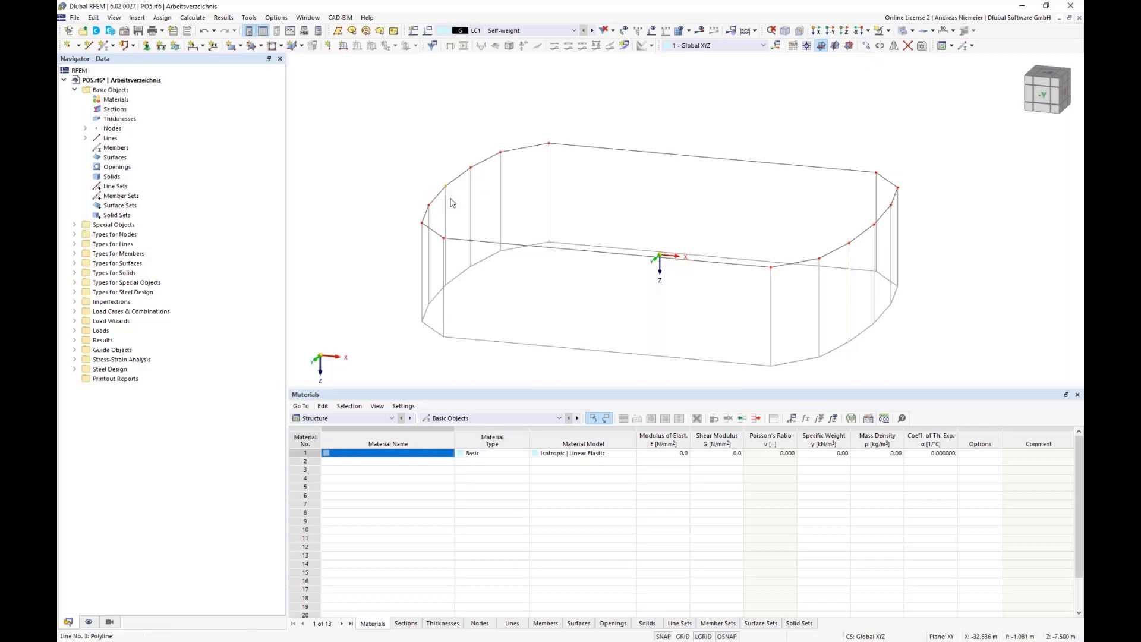
{"action": "left_click", "coordinate": [866, 45]}
{"action": "left_click", "coordinate": [885, 184]}
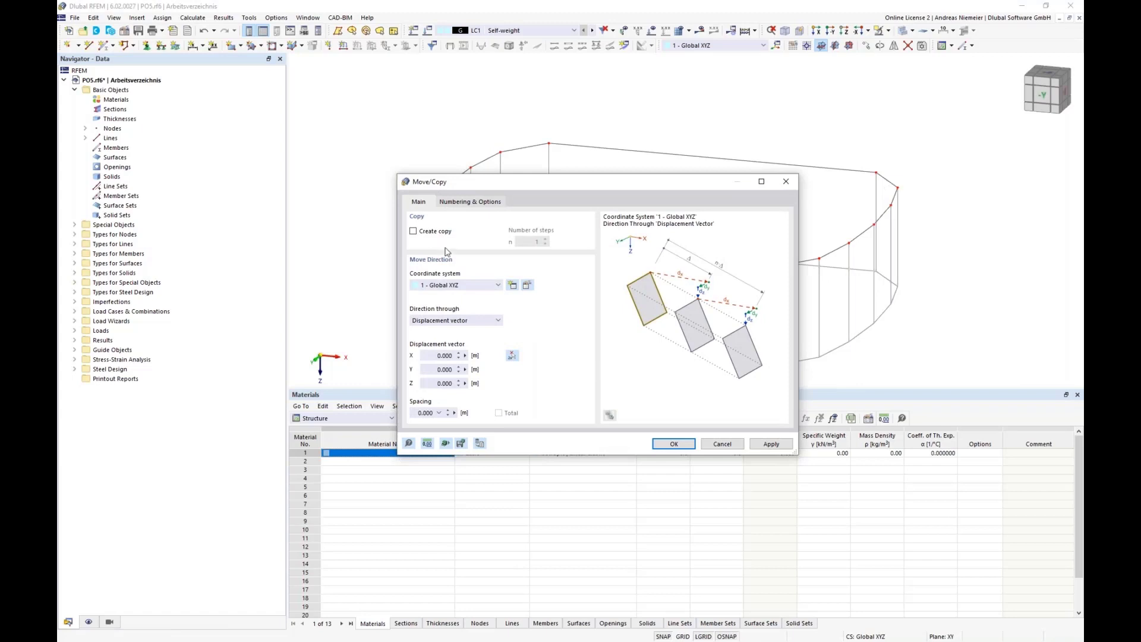
{"action": "left_click", "coordinate": [414, 232]}
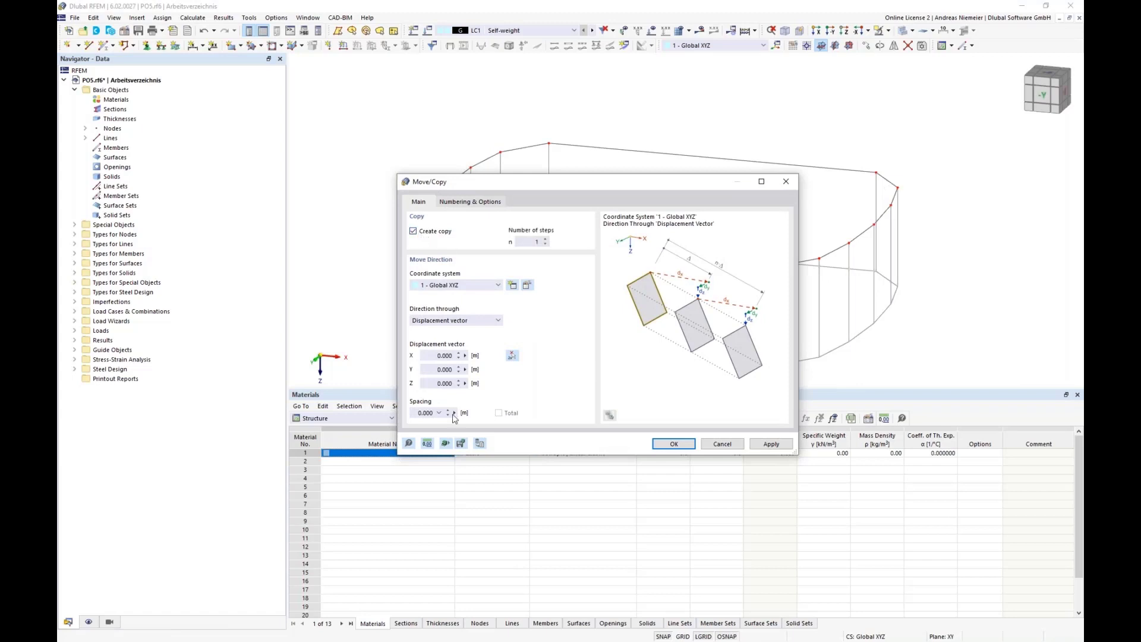
{"action": "left_click", "coordinate": [427, 356]}
{"action": "left_click", "coordinate": [674, 444]}
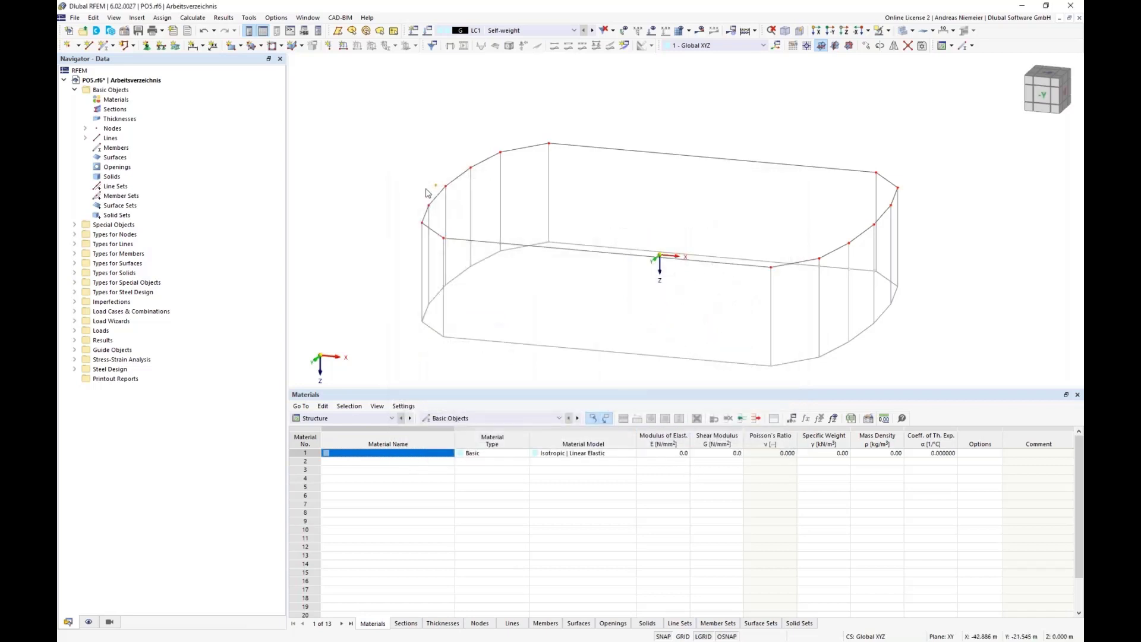
{"action": "scroll", "coordinate": [441, 196], "scroll_direction": "up", "scroll_amount": 2}
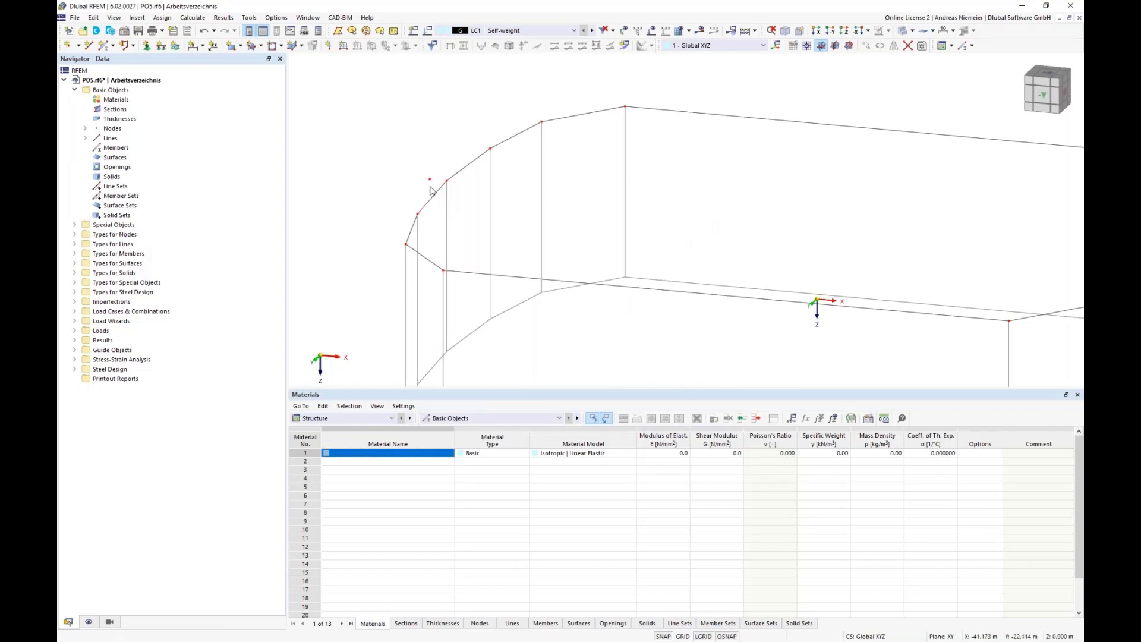
{"action": "scroll", "coordinate": [468, 212], "scroll_direction": "down", "scroll_amount": 2}
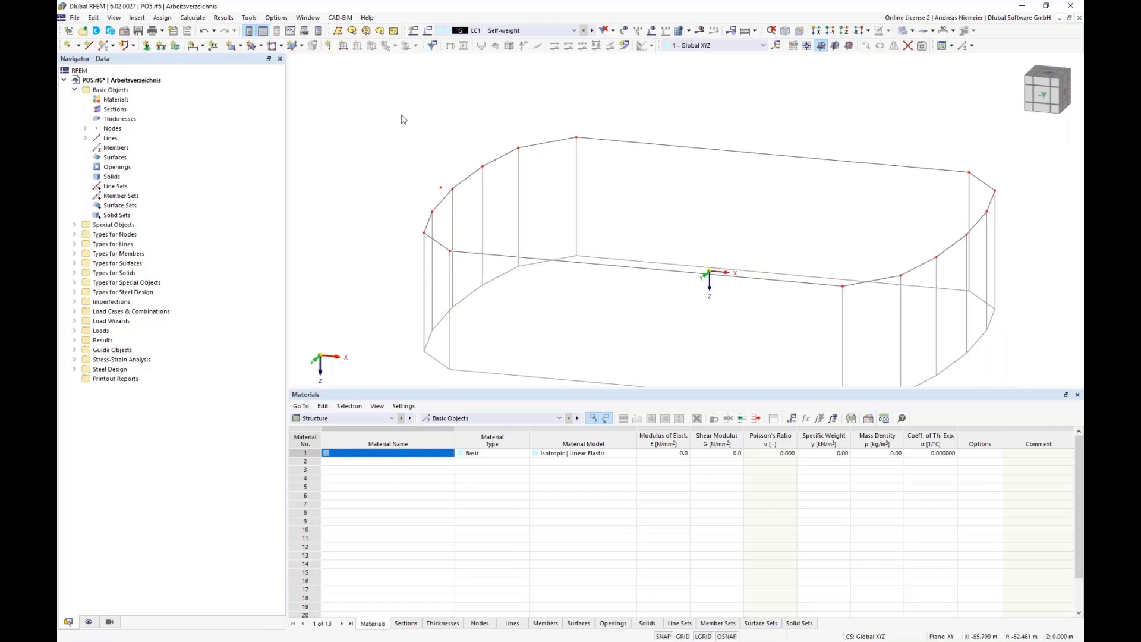
- Create a node between two diagonally opposite corner nodes of the top outline, at 50% of their distance
{"action": "left_click", "coordinate": [78, 45]}
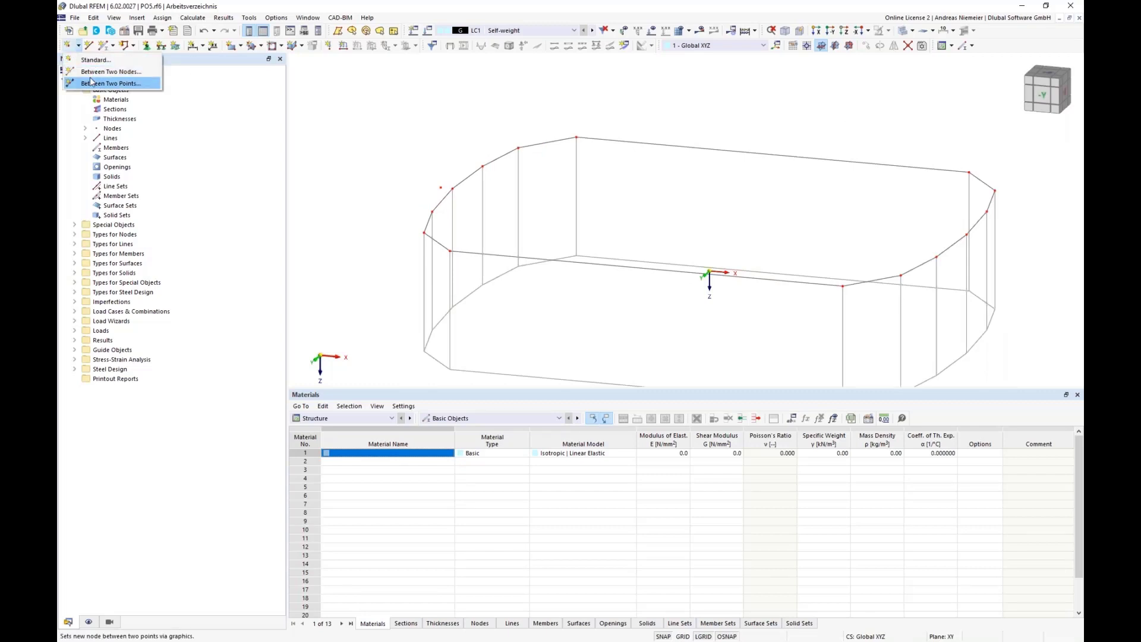
{"action": "left_click", "coordinate": [92, 71]}
{"action": "left_click", "coordinate": [576, 137]}
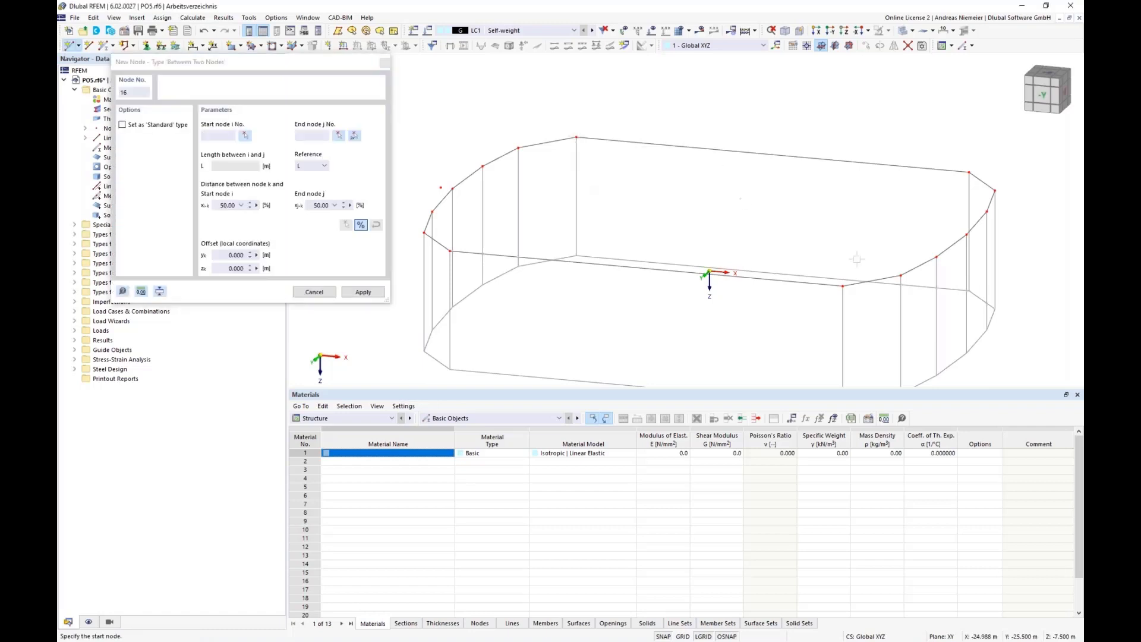
{"action": "left_click", "coordinate": [843, 286]}
{"action": "left_click", "coordinate": [364, 292]}
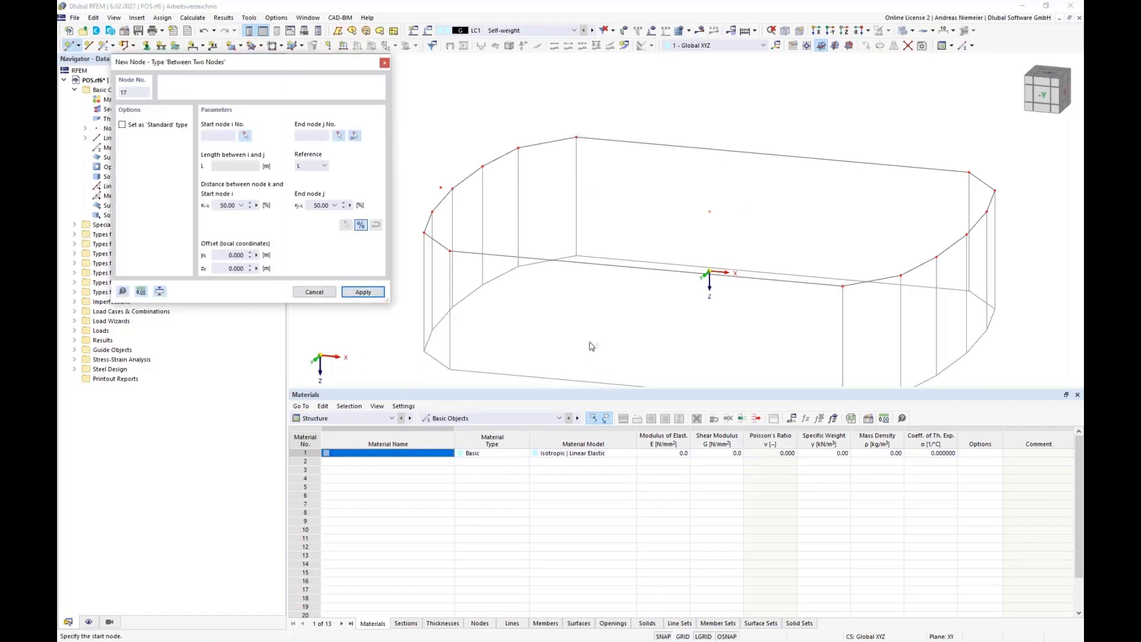
- Scale one copy of the top outline about the central node, taking the factor from the original curved-end node and the copied outer node
{"action": "middle_click_drag", "start_coordinate": [604, 330], "coordinate": [665, 286], "text": "ctrl"}
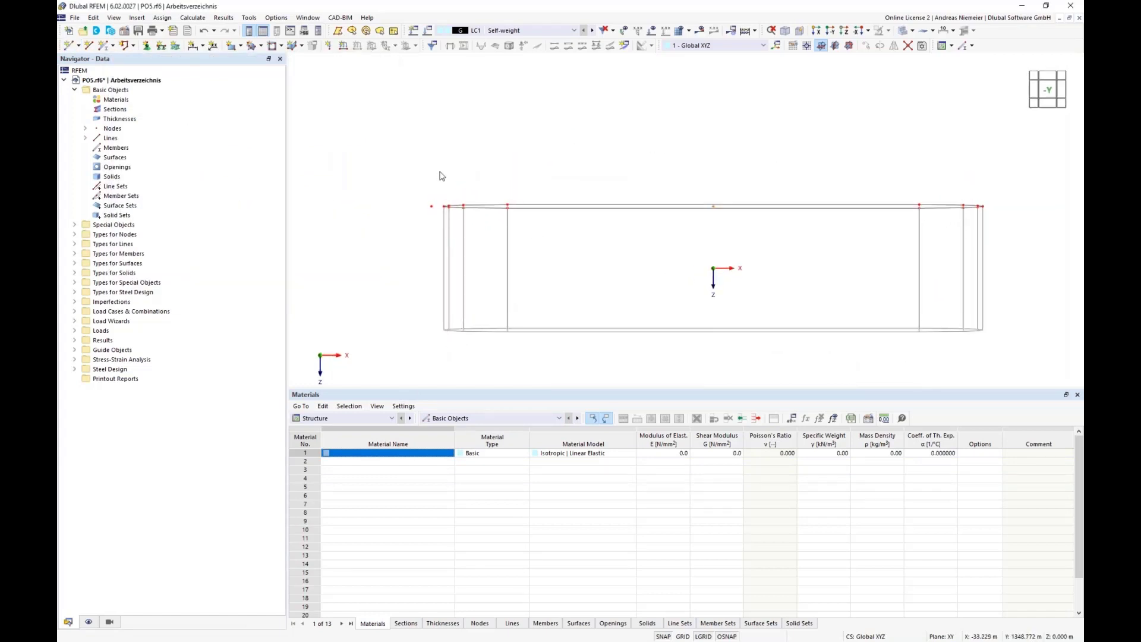
{"action": "left_click_drag", "start_coordinate": [440, 172], "coordinate": [1005, 270]}
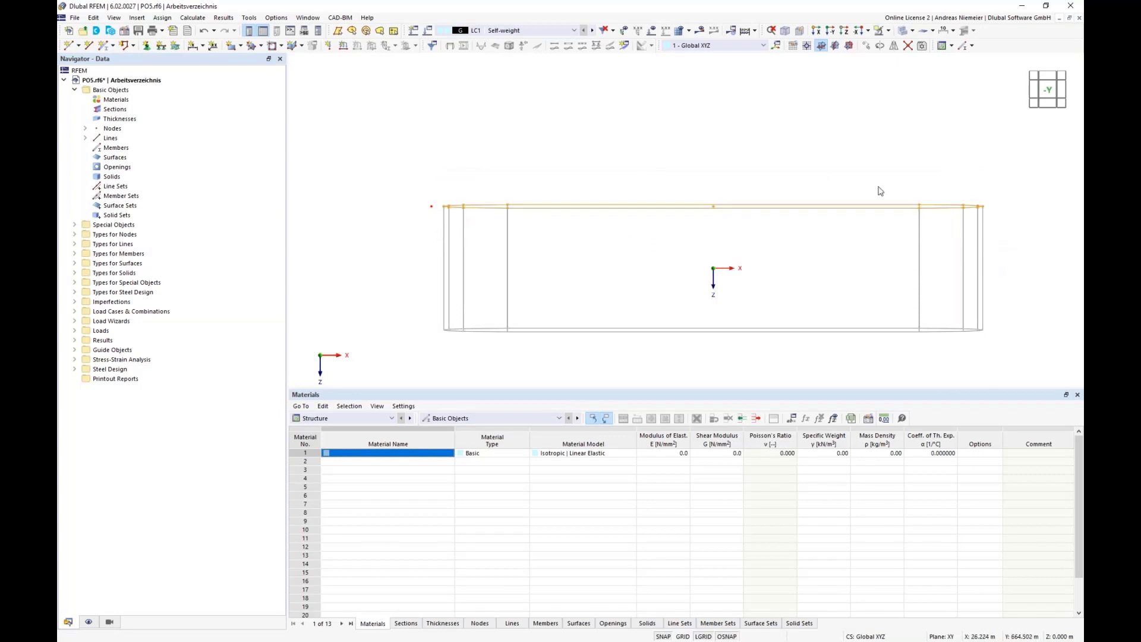
{"action": "middle_click_drag", "start_coordinate": [861, 173], "coordinate": [797, 215], "text": "ctrl"}
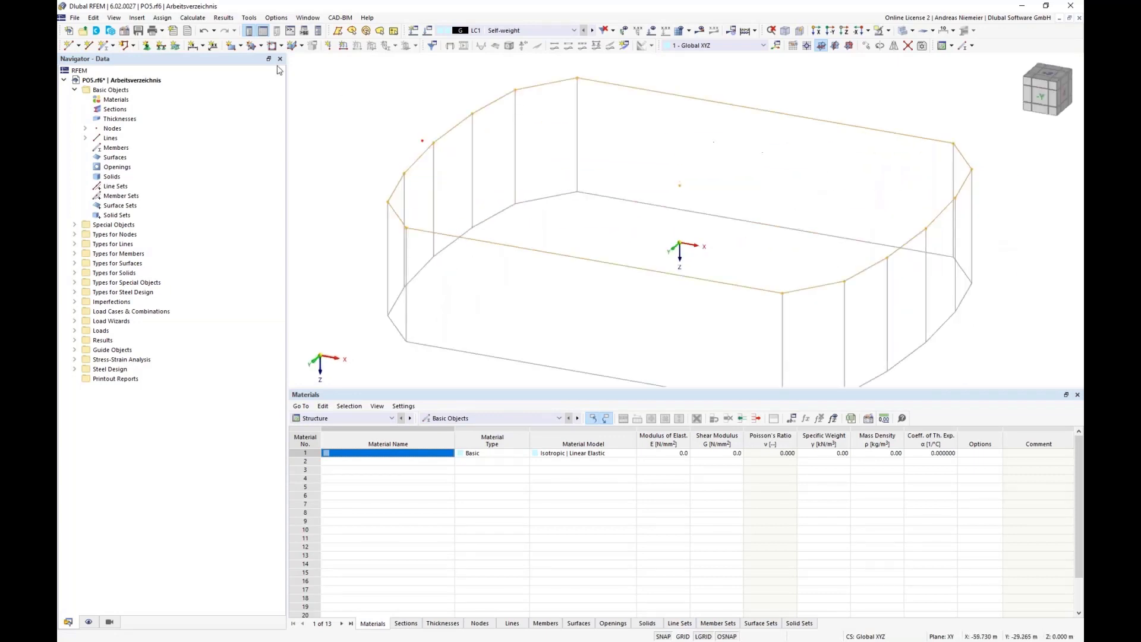
{"action": "left_click", "coordinate": [95, 19]}
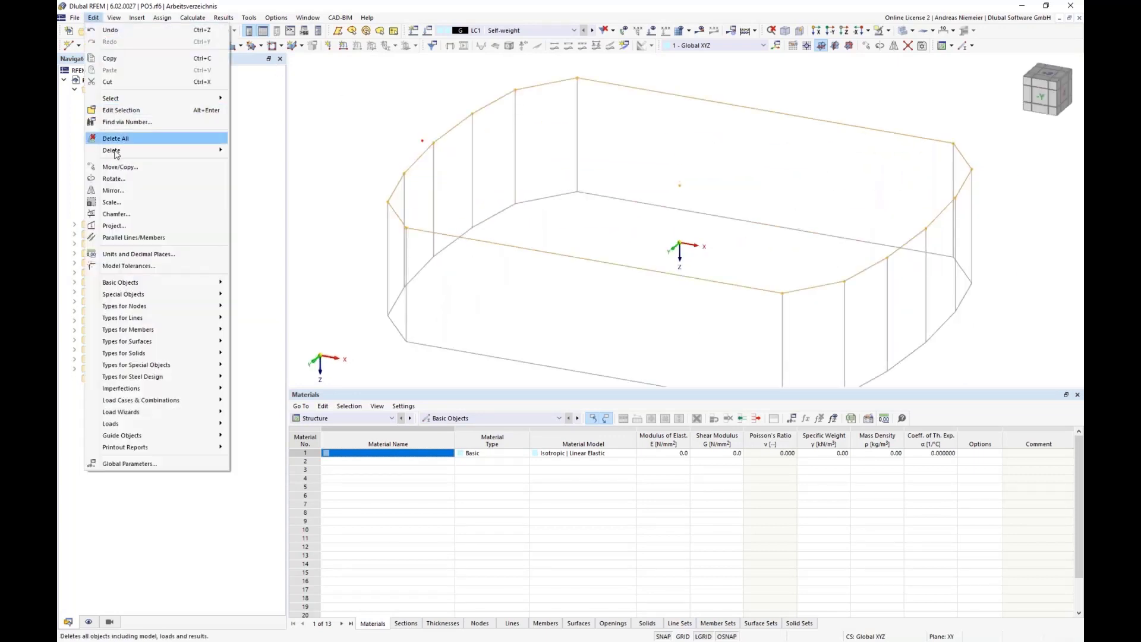
{"action": "left_click", "coordinate": [112, 202]}
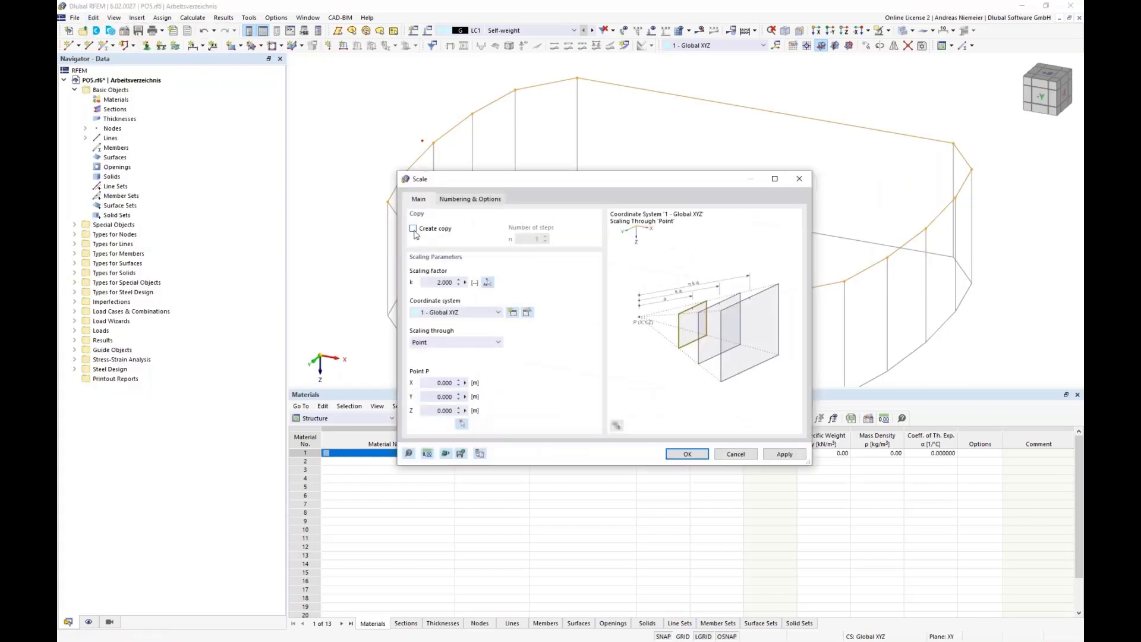
{"action": "left_click", "coordinate": [413, 229]}
{"action": "left_click", "coordinate": [462, 424]}
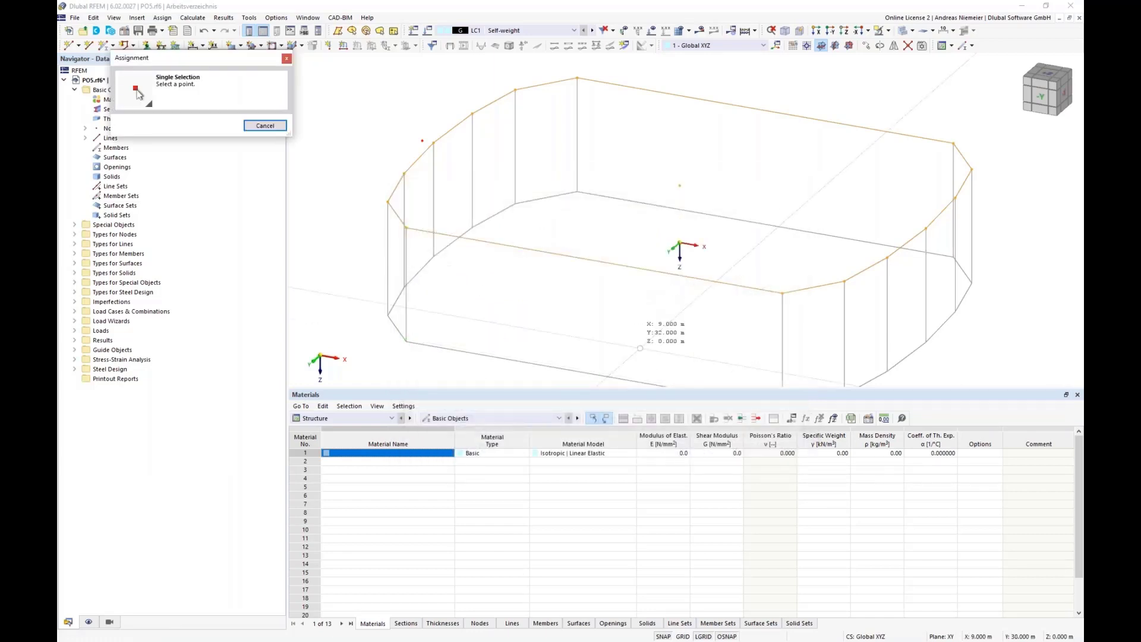
{"action": "left_click", "coordinate": [684, 190]}
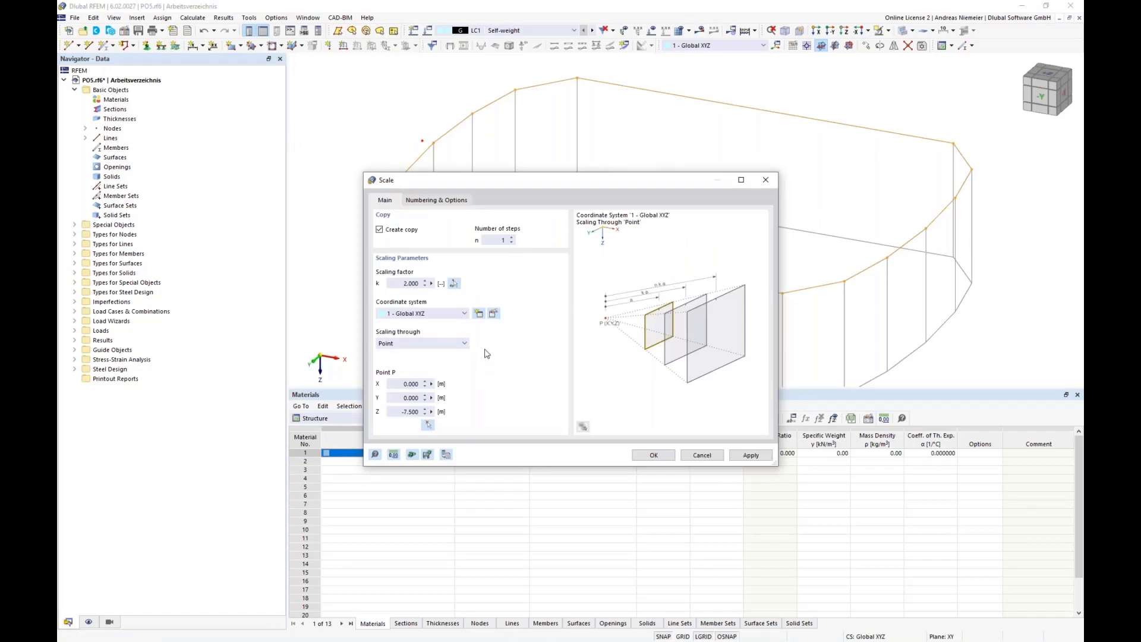
{"action": "left_click", "coordinate": [453, 284]}
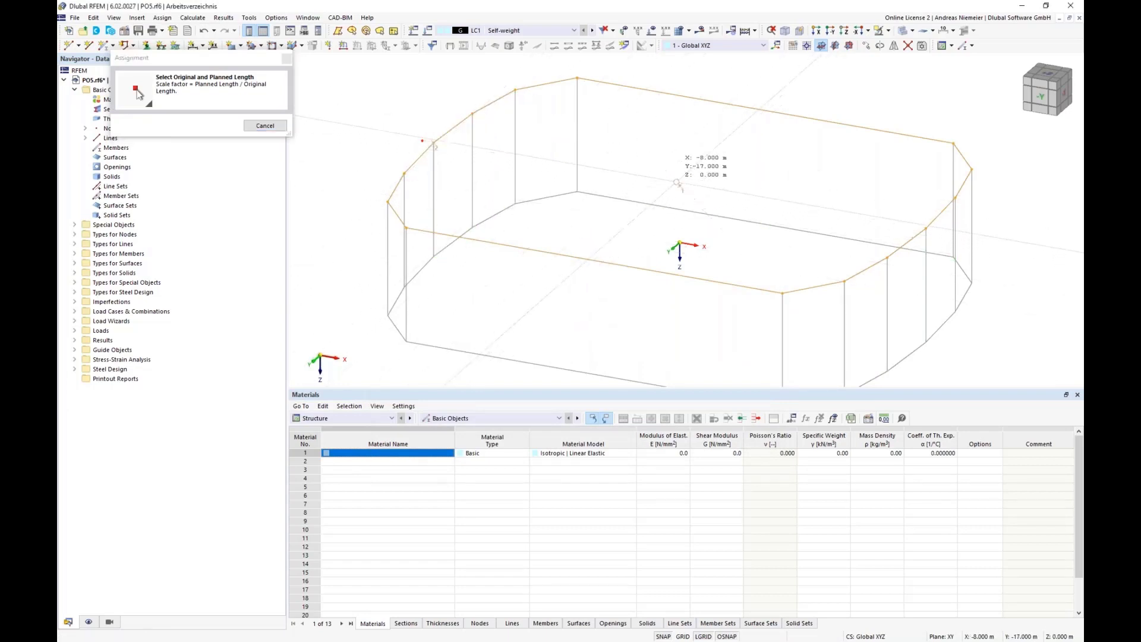
{"action": "left_click", "coordinate": [434, 144]}
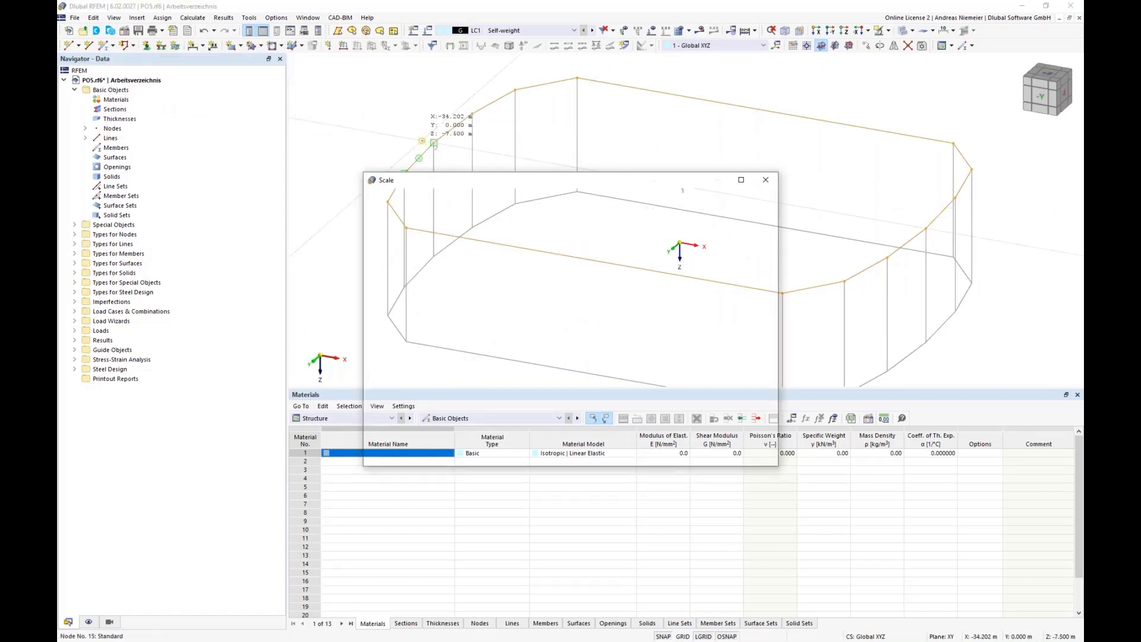
{"action": "left_click", "coordinate": [646, 456]}
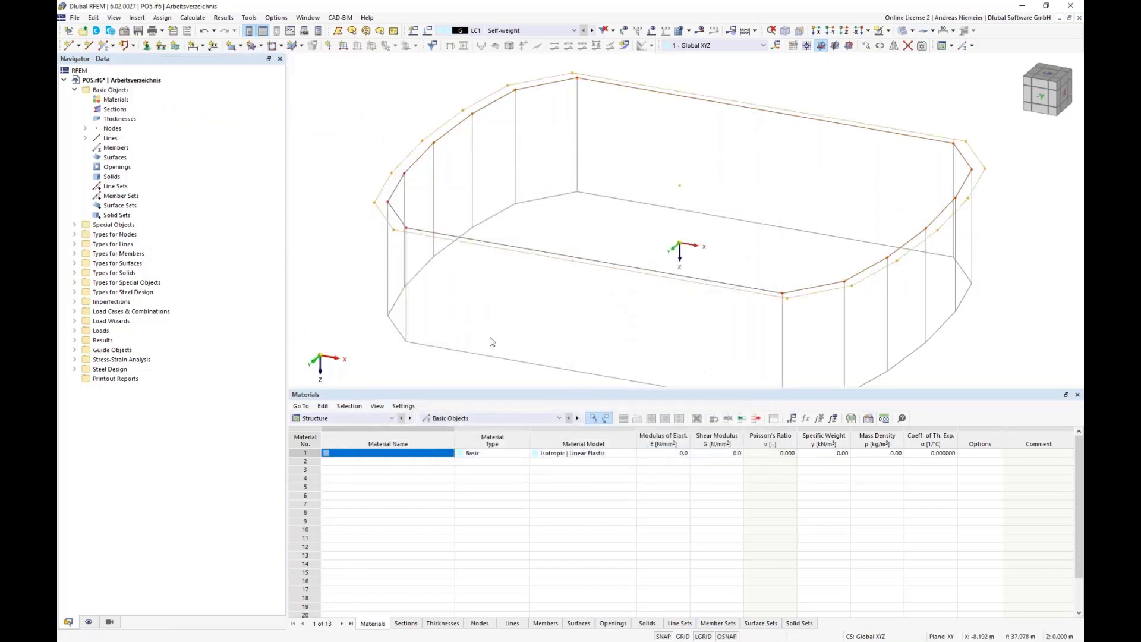
- Draw a single line along the front bottom edge of the DXF background, between its two corner points
{"action": "scroll", "coordinate": [505, 325], "scroll_direction": "down", "scroll_amount": 1}
{"action": "middle_click_drag", "start_coordinate": [505, 325], "coordinate": [471, 288], "text": "ctrl"}
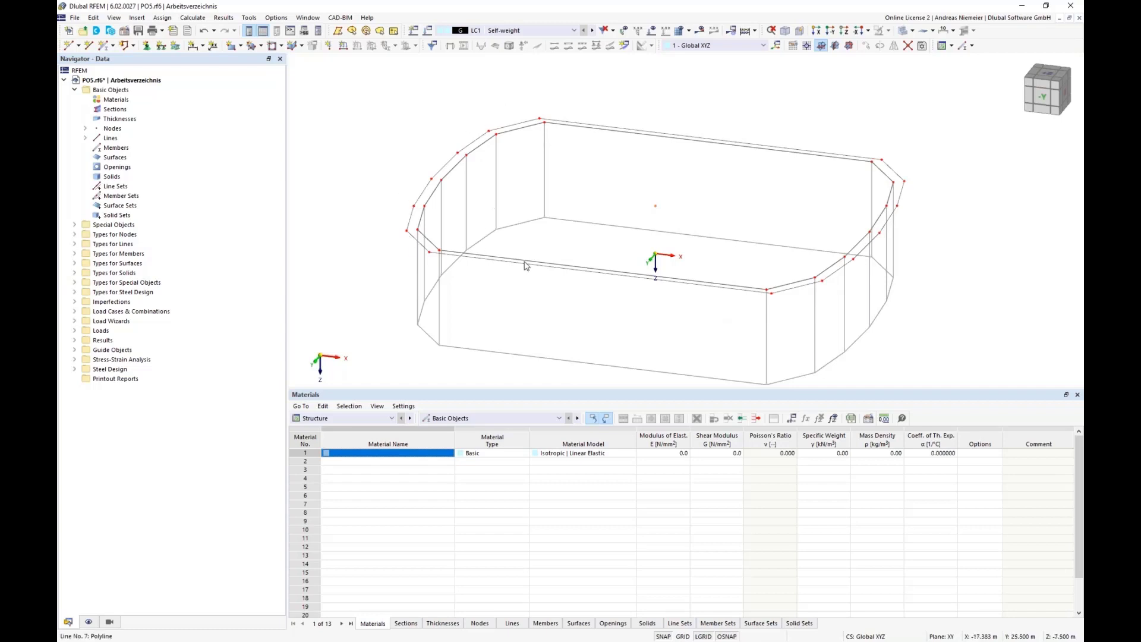
{"action": "middle_click_drag", "start_coordinate": [522, 262], "coordinate": [595, 151], "text": "ctrl"}
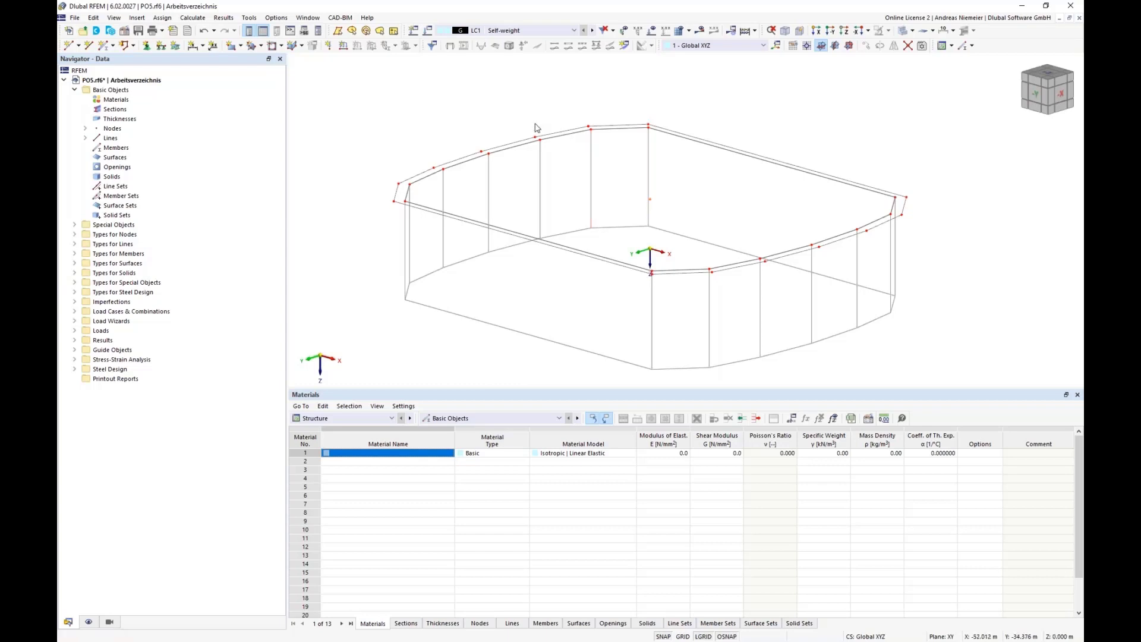
{"action": "scroll", "coordinate": [465, 113], "scroll_direction": "down", "scroll_amount": 2}
{"action": "scroll", "coordinate": [410, 252], "scroll_direction": "up", "scroll_amount": 1}
{"action": "middle_click_drag", "start_coordinate": [410, 252], "coordinate": [438, 279], "text": "ctrl"}
{"action": "scroll", "coordinate": [438, 278], "scroll_direction": "down", "scroll_amount": 1}
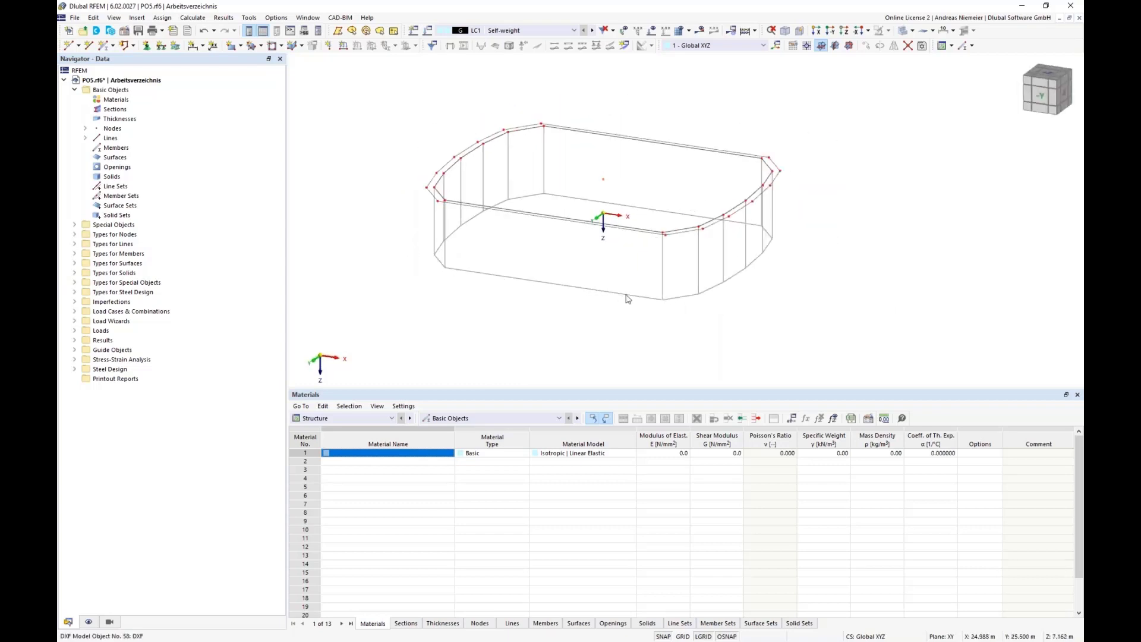
{"action": "left_click", "coordinate": [87, 47]}
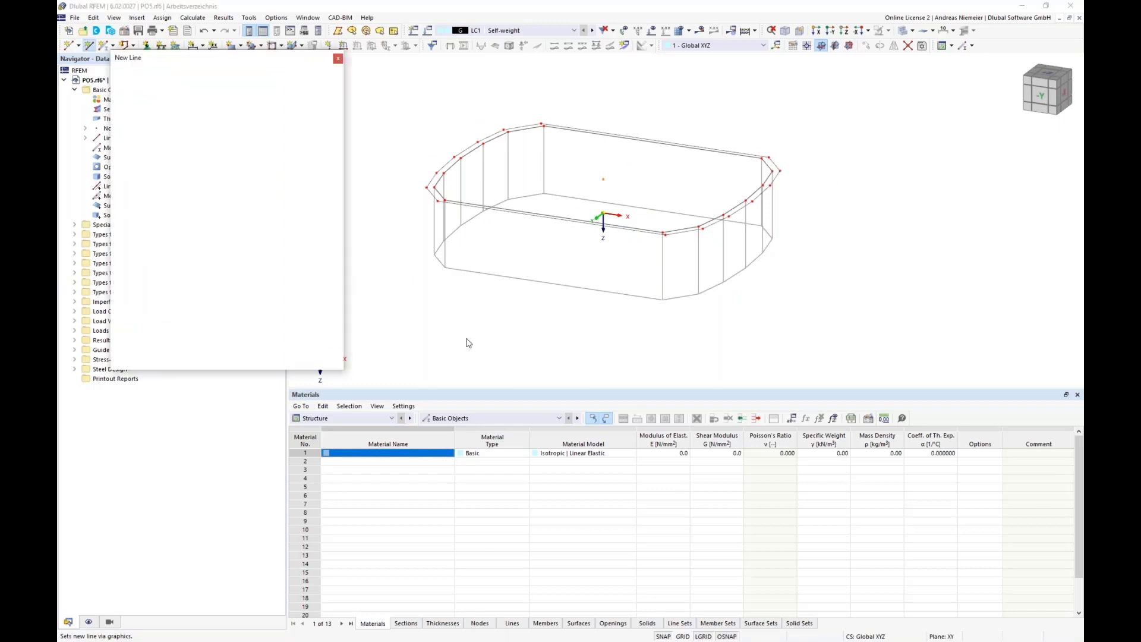
{"action": "left_click", "coordinate": [446, 267]}
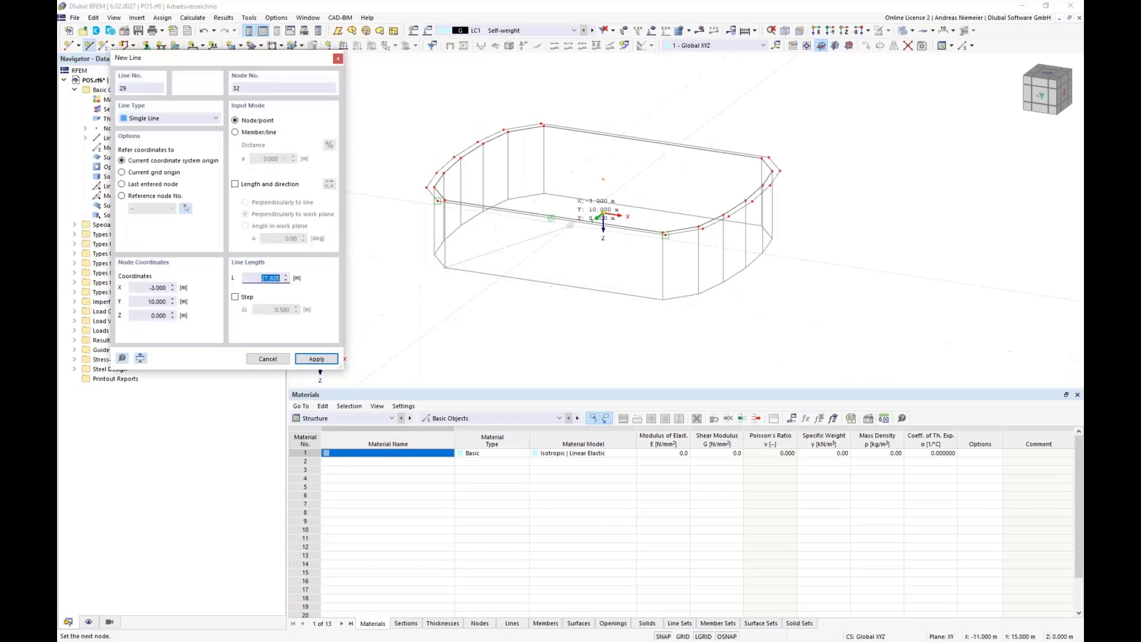
{"action": "left_click", "coordinate": [663, 300]}
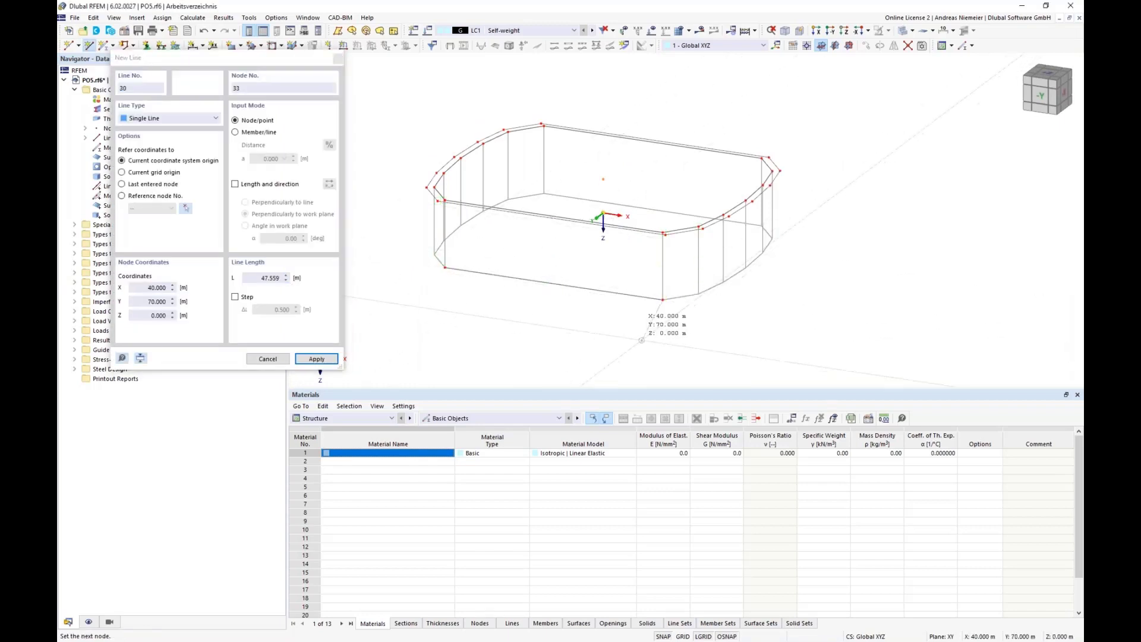
{"action": "key", "text": "Escape"}
{"action": "key", "text": "Escape"}
{"action": "middle_click_drag", "start_coordinate": [575, 331], "coordinate": [593, 329], "text": "ctrl"}
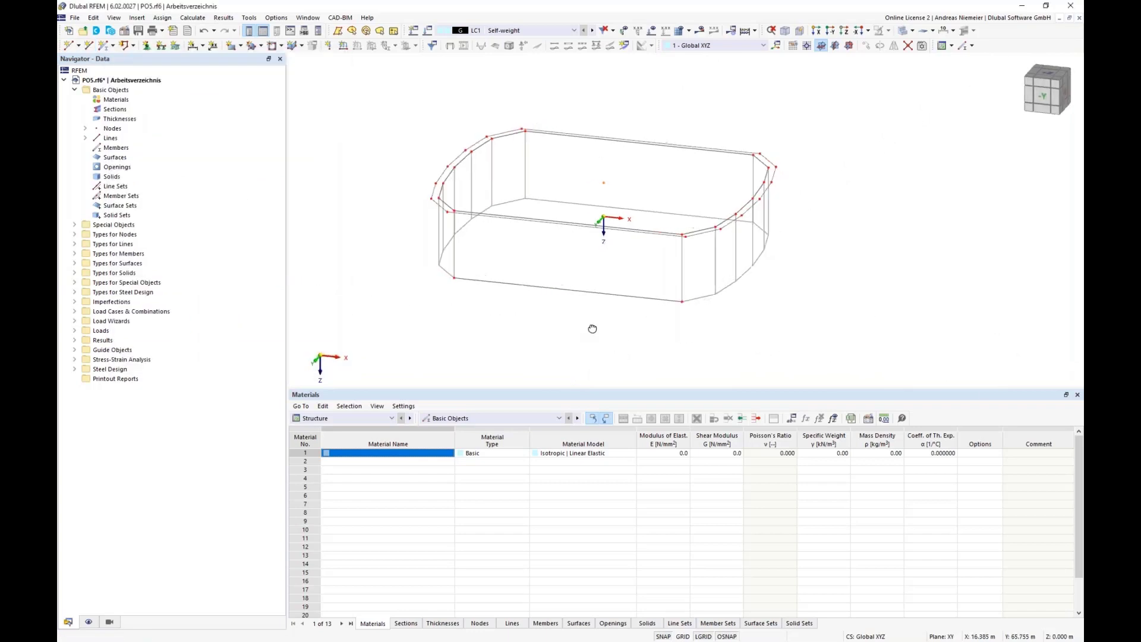
- Close the Materials table to give the model view the full window height
{"action": "left_click", "coordinate": [1078, 395]}
{"action": "middle_click_drag", "start_coordinate": [567, 445], "coordinate": [569, 421]}
{"action": "scroll", "coordinate": [618, 402], "scroll_direction": "up", "scroll_amount": 2}
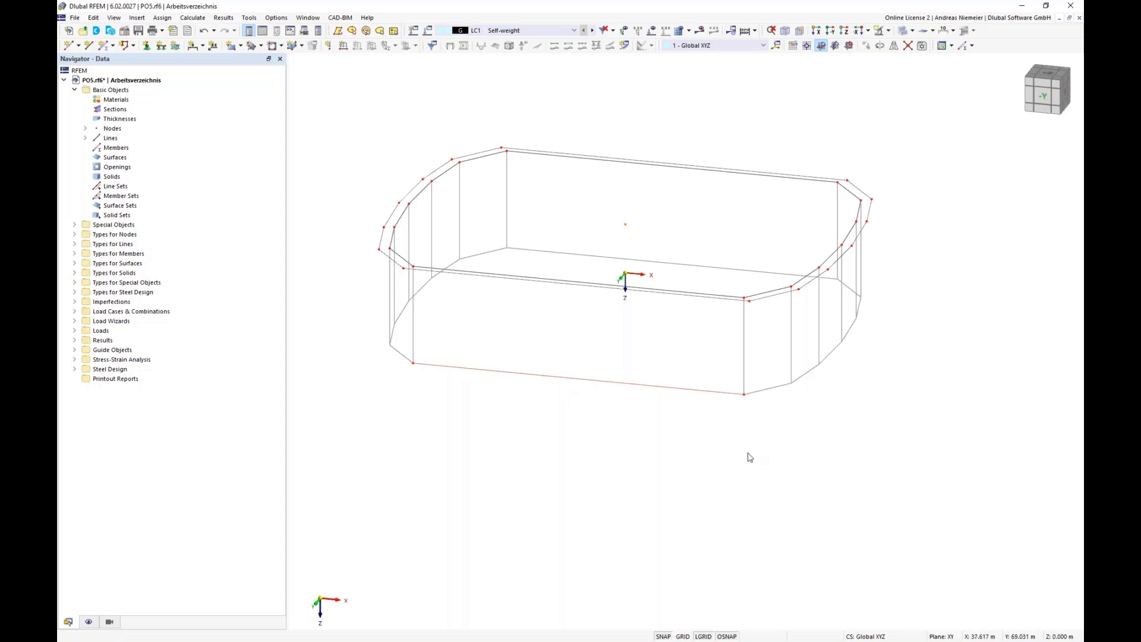
- Move the new front bottom line outward along Y to Y 31.500 m, with an X displacement of 0 and no copy
{"action": "middle_click_drag", "start_coordinate": [747, 456], "coordinate": [728, 447], "text": "ctrl"}
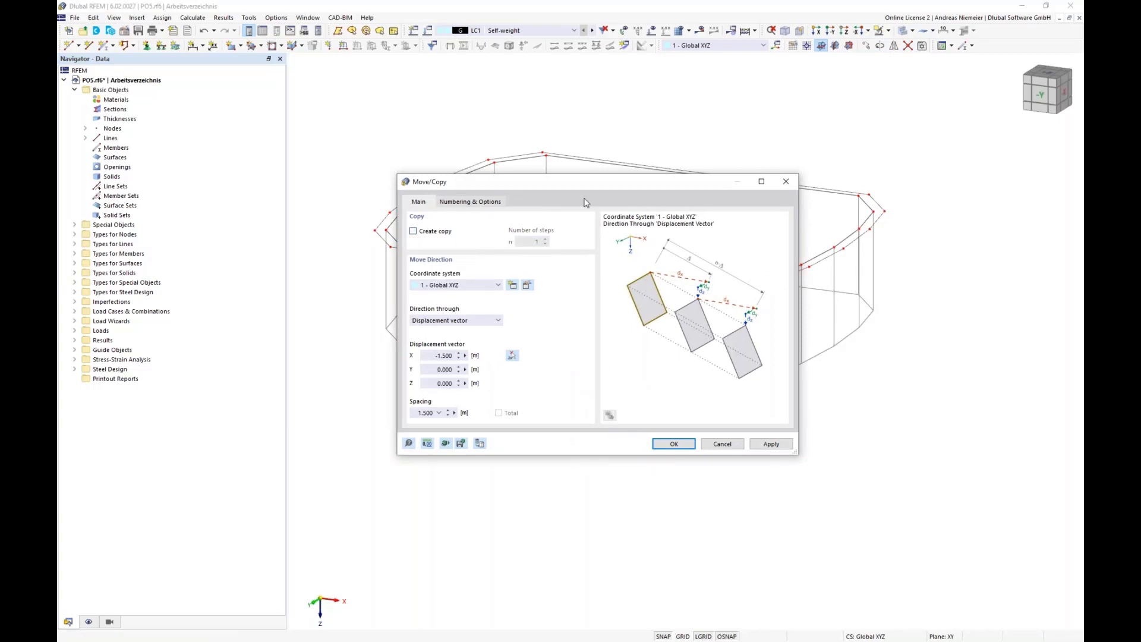
{"action": "left_click_drag", "start_coordinate": [648, 184], "coordinate": [890, 182]}
{"action": "left_click", "coordinate": [682, 353]}
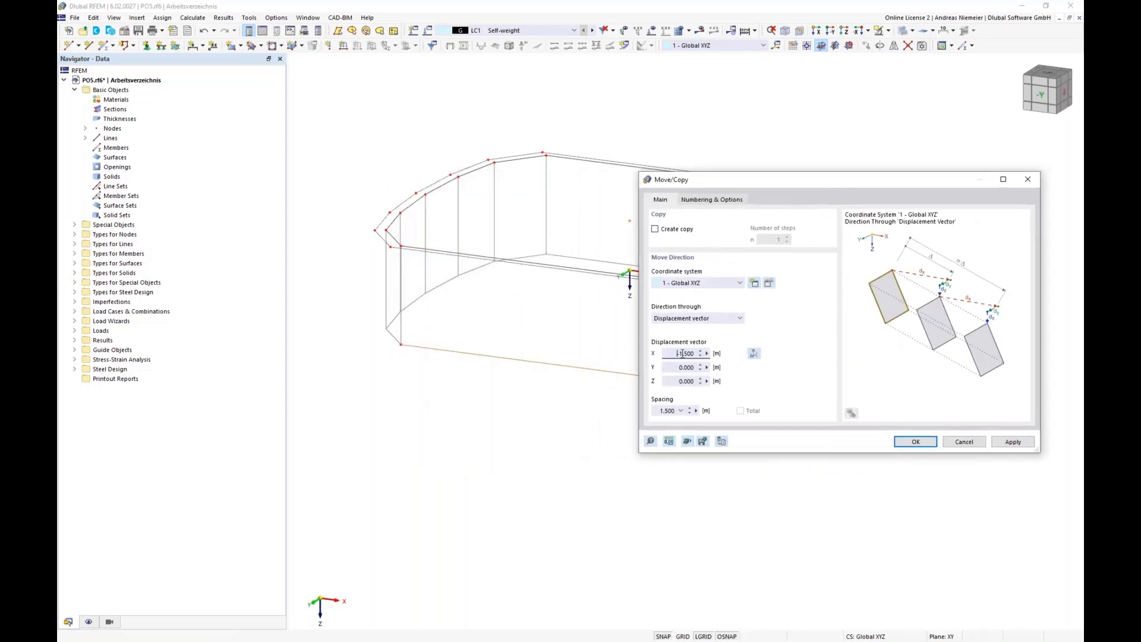
{"action": "double_click", "coordinate": [681, 353]}
{"action": "type", "text": "0"}
{"action": "key", "text": "Tab"}
{"action": "left_click", "coordinate": [916, 441]}
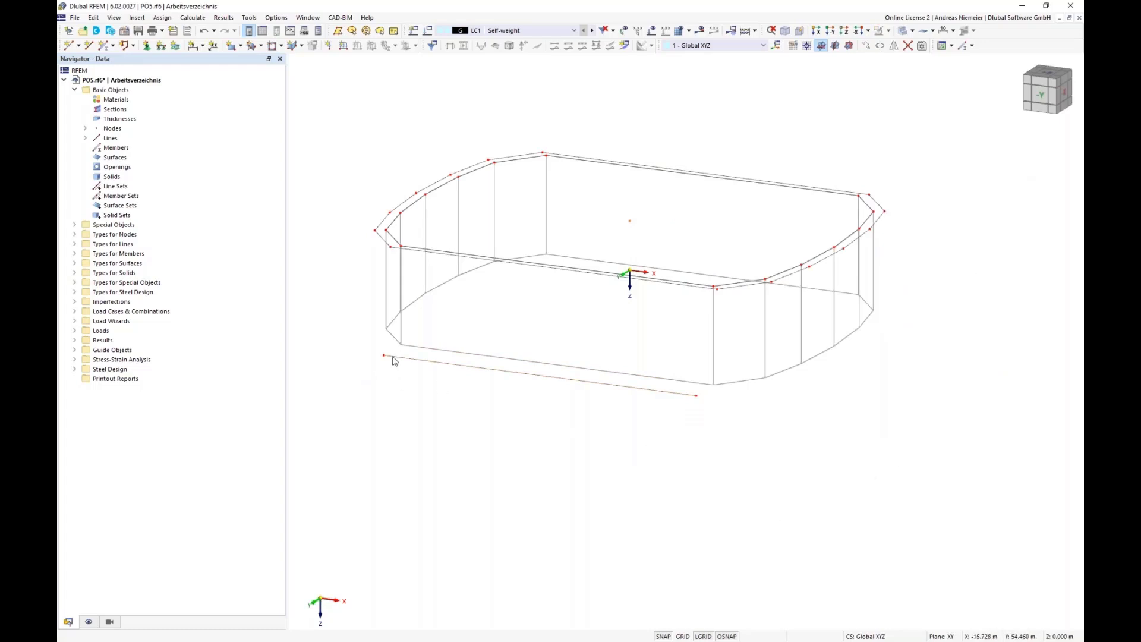
- Resize the moved front line with Extend Line through its length, applied at both ends, to a new length of 41 m
{"action": "middle_click_drag", "start_coordinate": [719, 451], "coordinate": [585, 428], "text": "ctrl"}
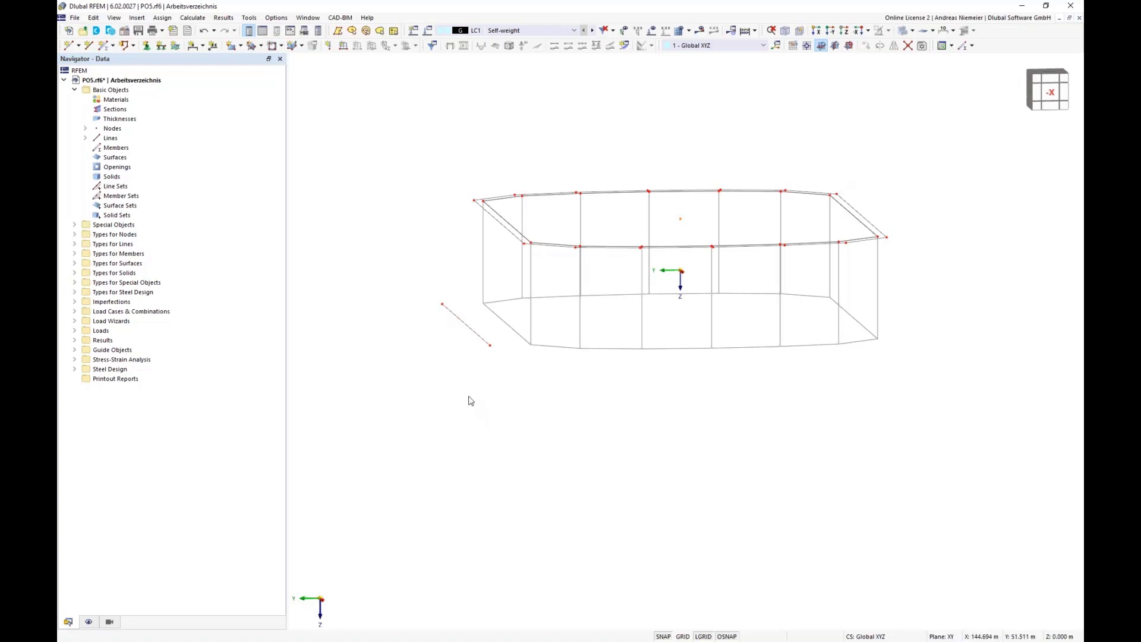
{"action": "middle_click_drag", "start_coordinate": [469, 400], "coordinate": [740, 434], "text": "ctrl"}
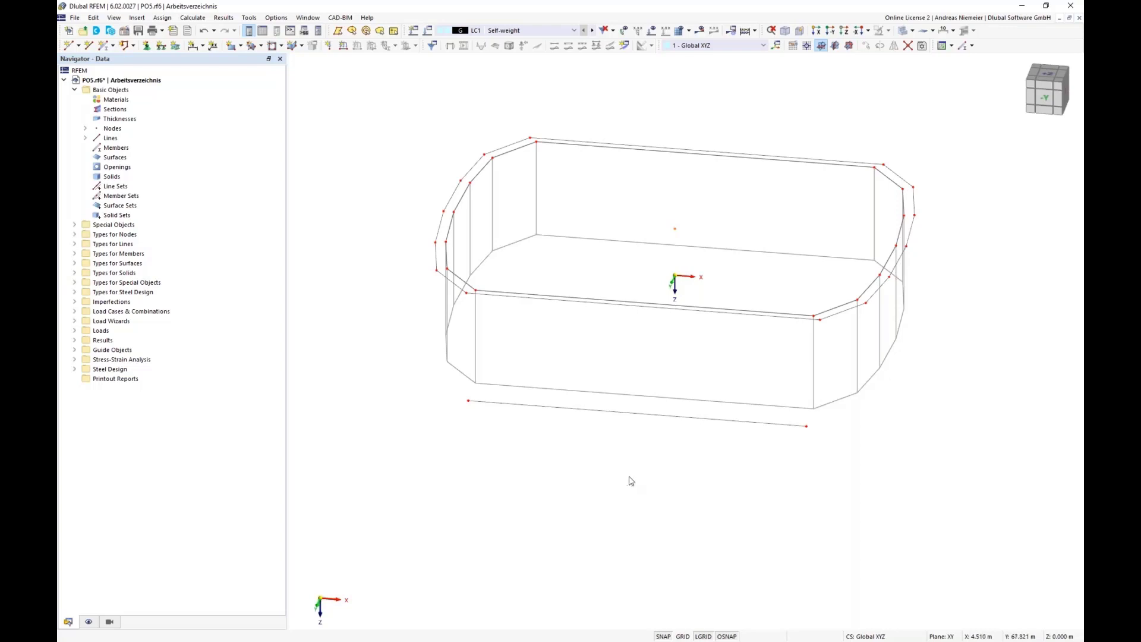
{"action": "left_click", "coordinate": [652, 419]}
{"action": "right_click", "coordinate": [652, 419]}
{"action": "mouse_move", "coordinate": [742, 134]}
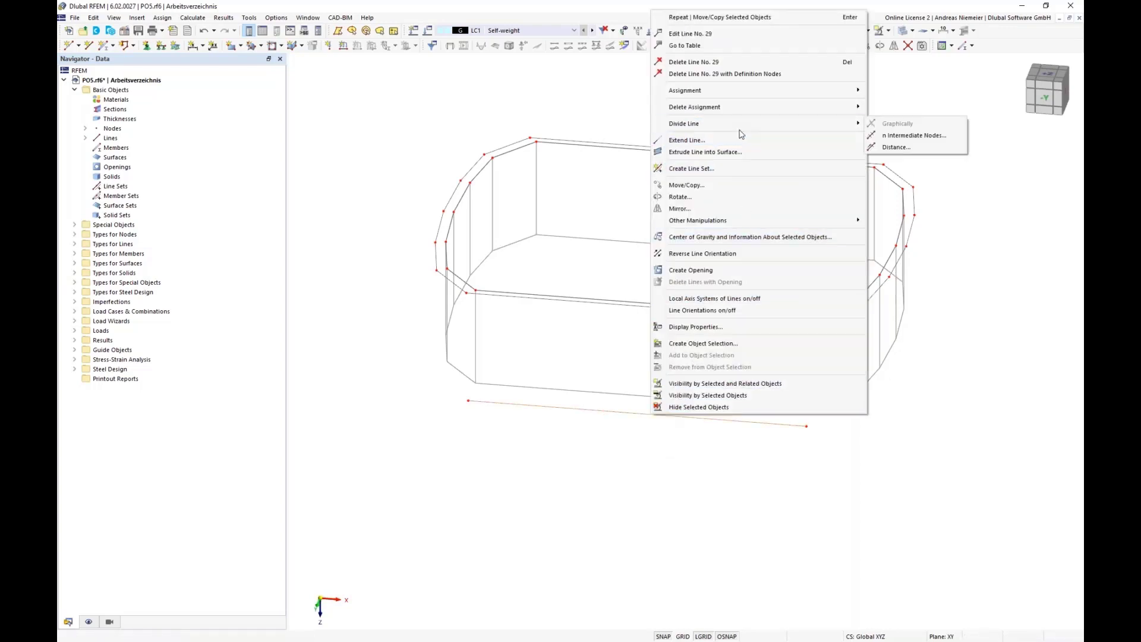
{"action": "left_click", "coordinate": [685, 142]}
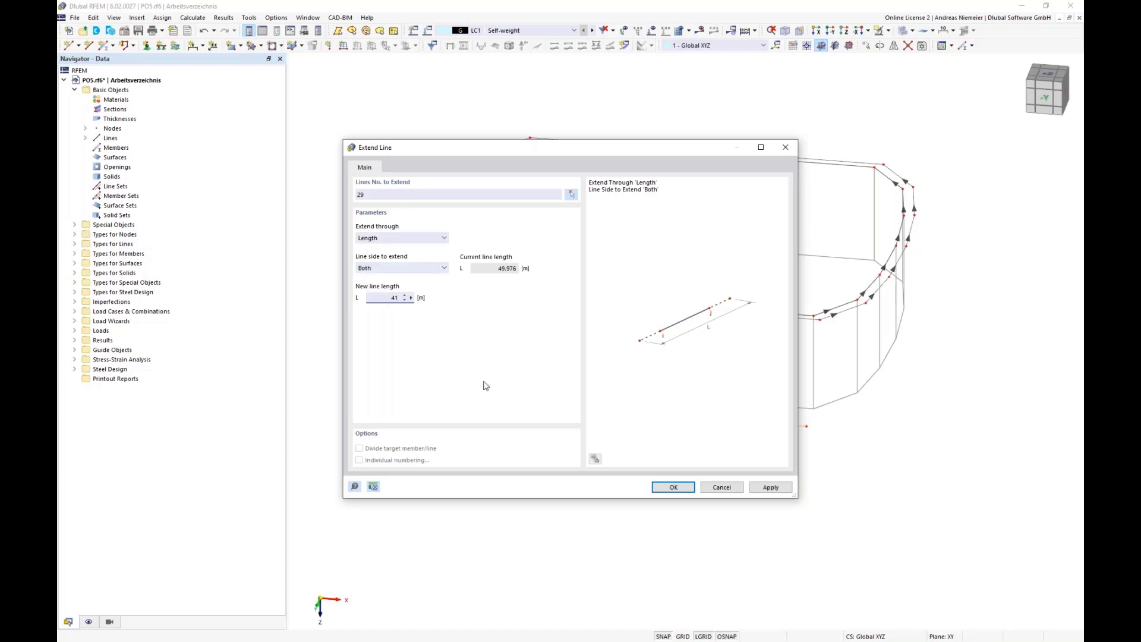
{"action": "left_click", "coordinate": [673, 488]}
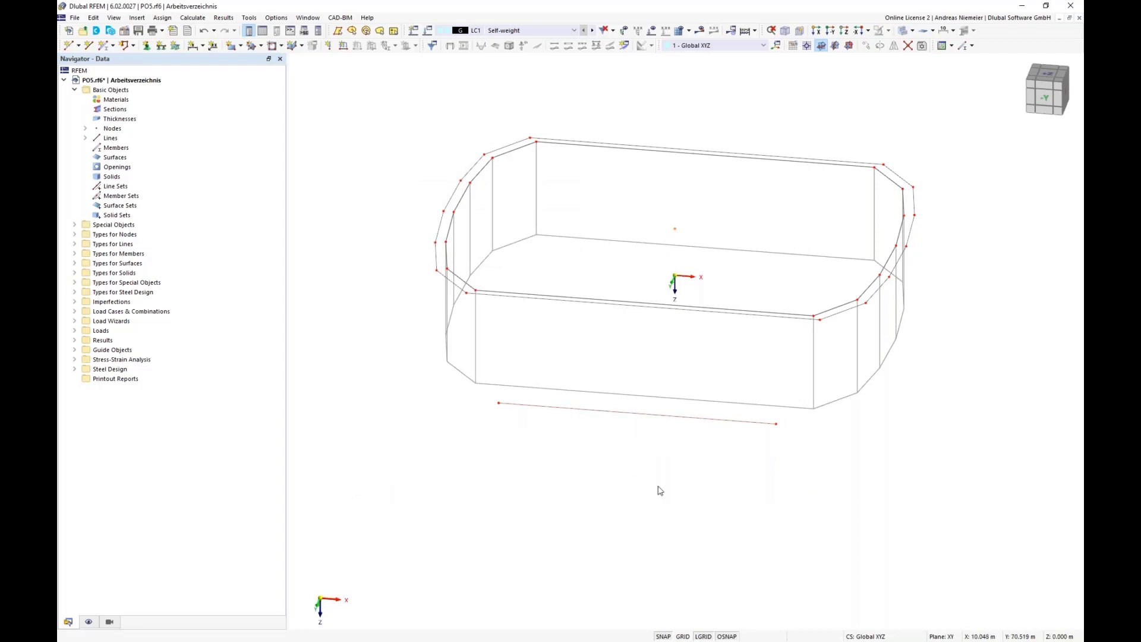
- Divide the front ground line by distance, placing a node 15 m from the line start
{"action": "middle_click_drag", "start_coordinate": [658, 489], "coordinate": [522, 349]}
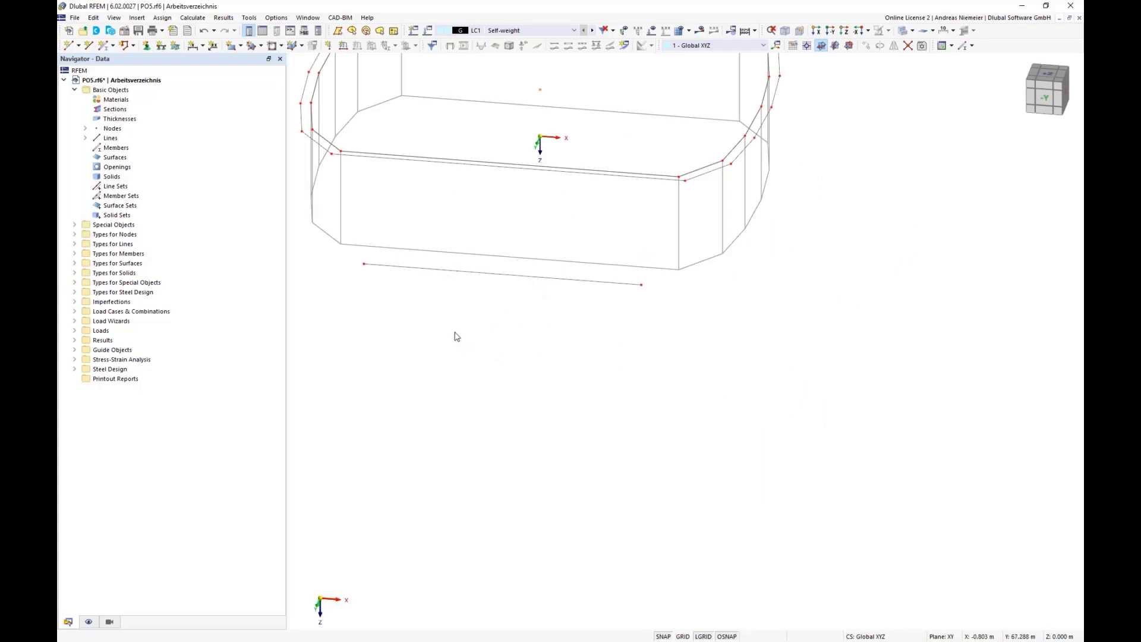
{"action": "right_click", "coordinate": [445, 269]}
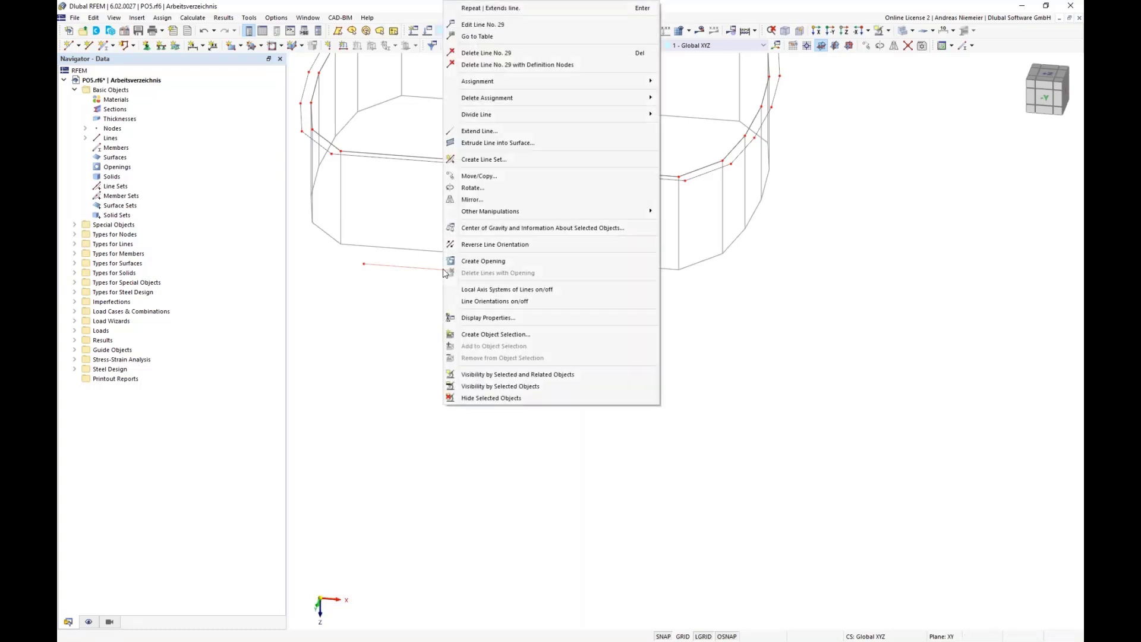
{"action": "mouse_move", "coordinate": [618, 114]}
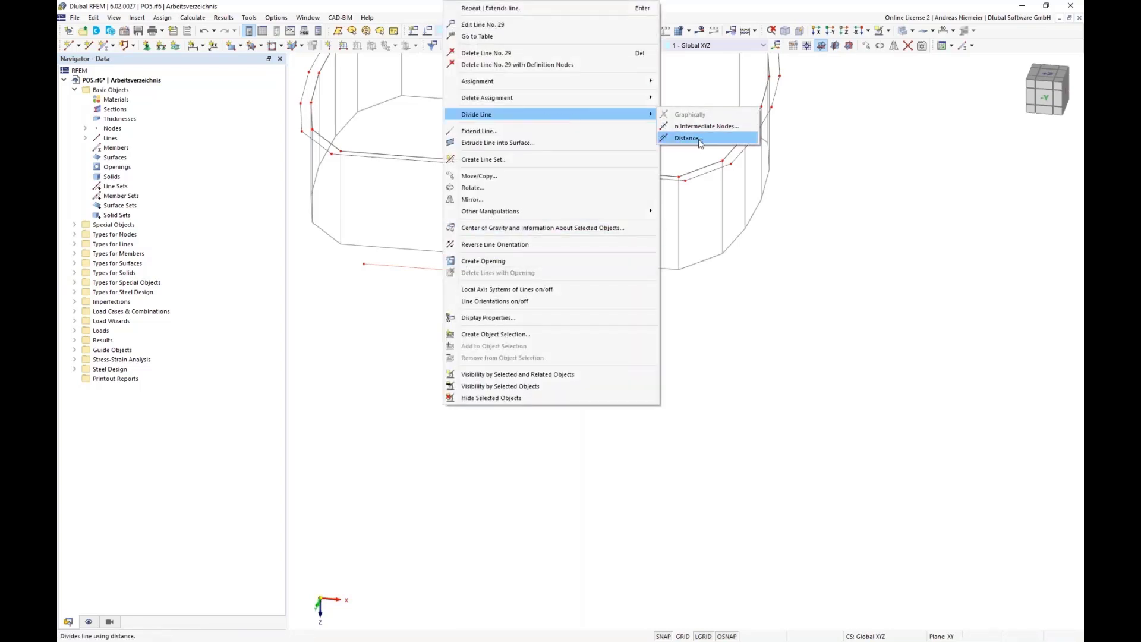
{"action": "left_click", "coordinate": [688, 138]}
{"action": "left_click_drag", "start_coordinate": [574, 149], "coordinate": [829, 196]}
{"action": "left_click", "coordinate": [677, 271]}
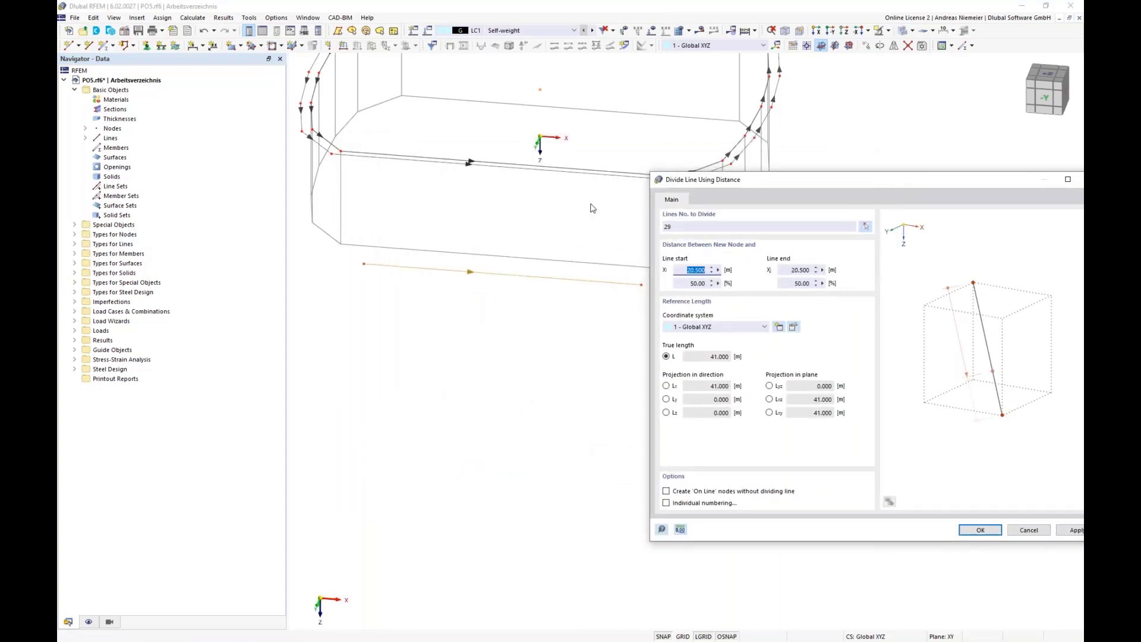
{"action": "type", "text": "15"}
{"action": "left_click", "coordinate": [1073, 529]}
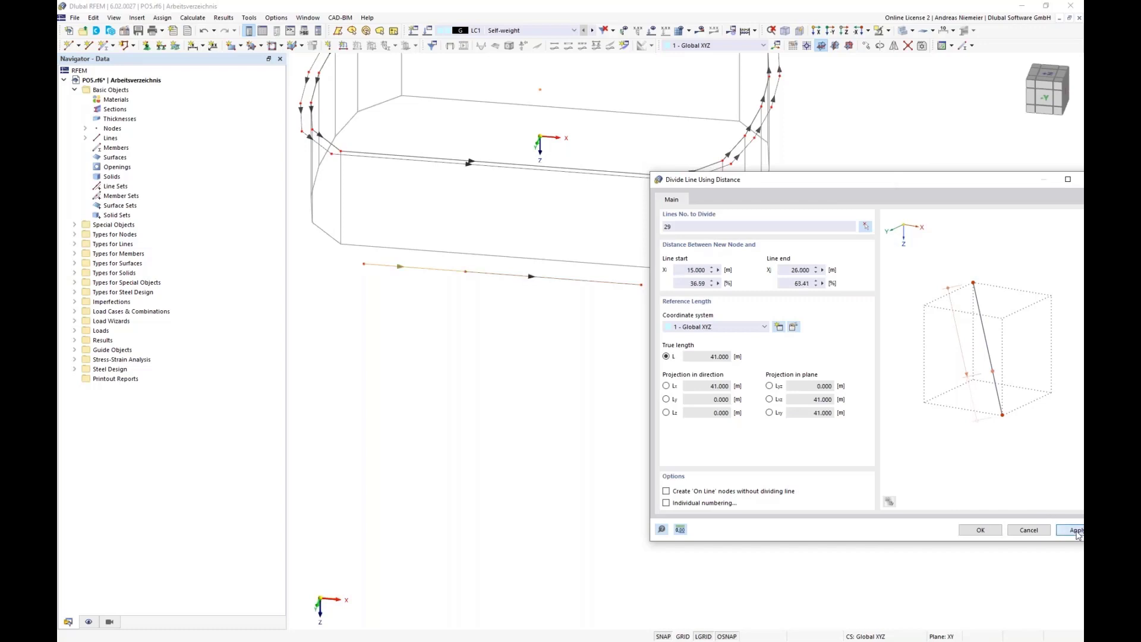
- Divide the remaining longer segment of the ground line by distance, placing a node 15 m from the line end
{"action": "left_click", "coordinate": [865, 227]}
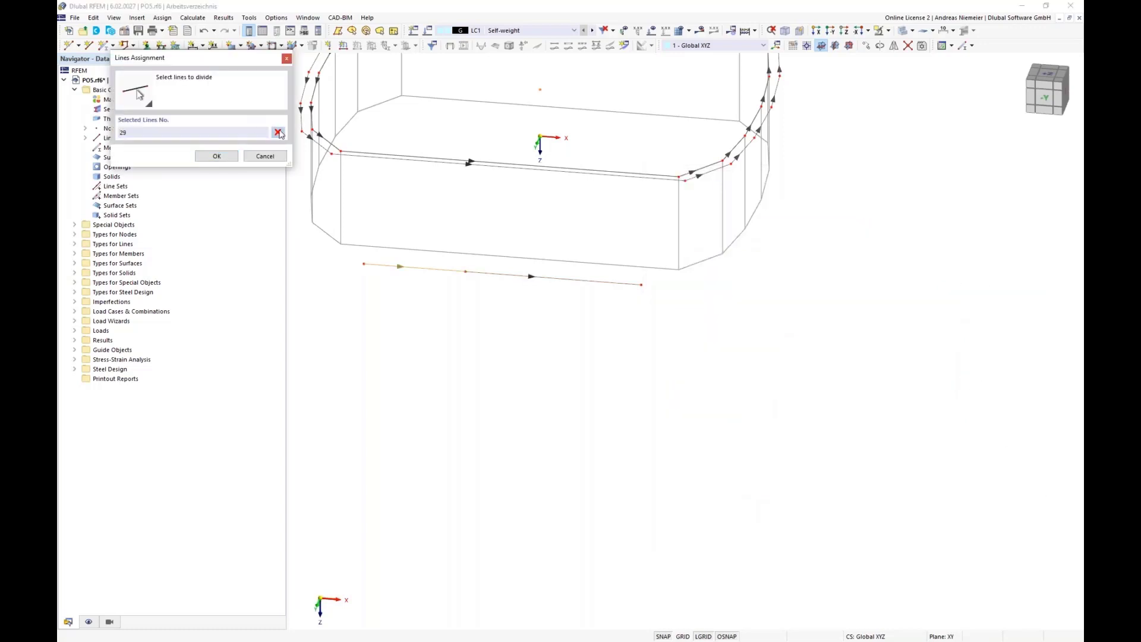
{"action": "left_click", "coordinate": [584, 282]}
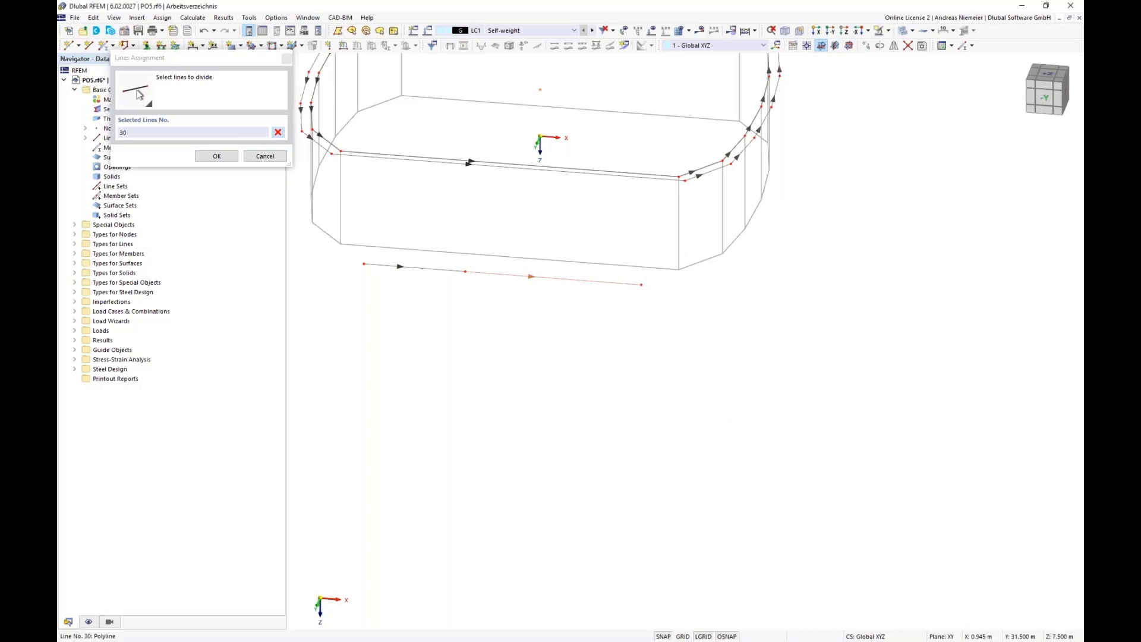
{"action": "left_click", "coordinate": [216, 156]}
{"action": "left_click", "coordinate": [484, 233]}
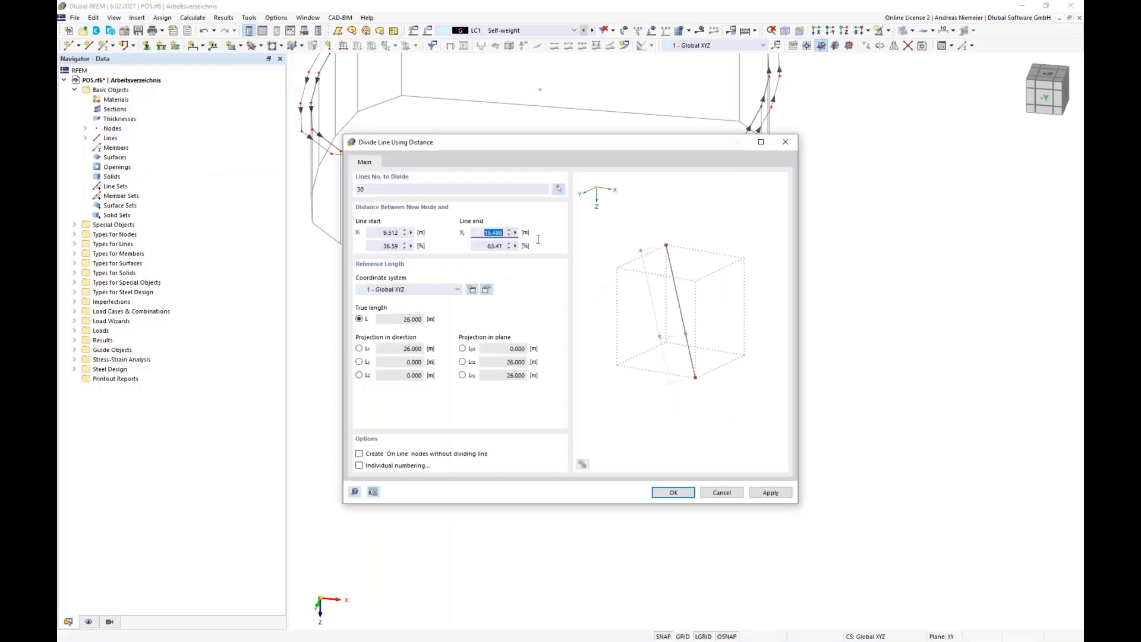
{"action": "type", "text": "15"}
{"action": "left_click", "coordinate": [673, 492]}
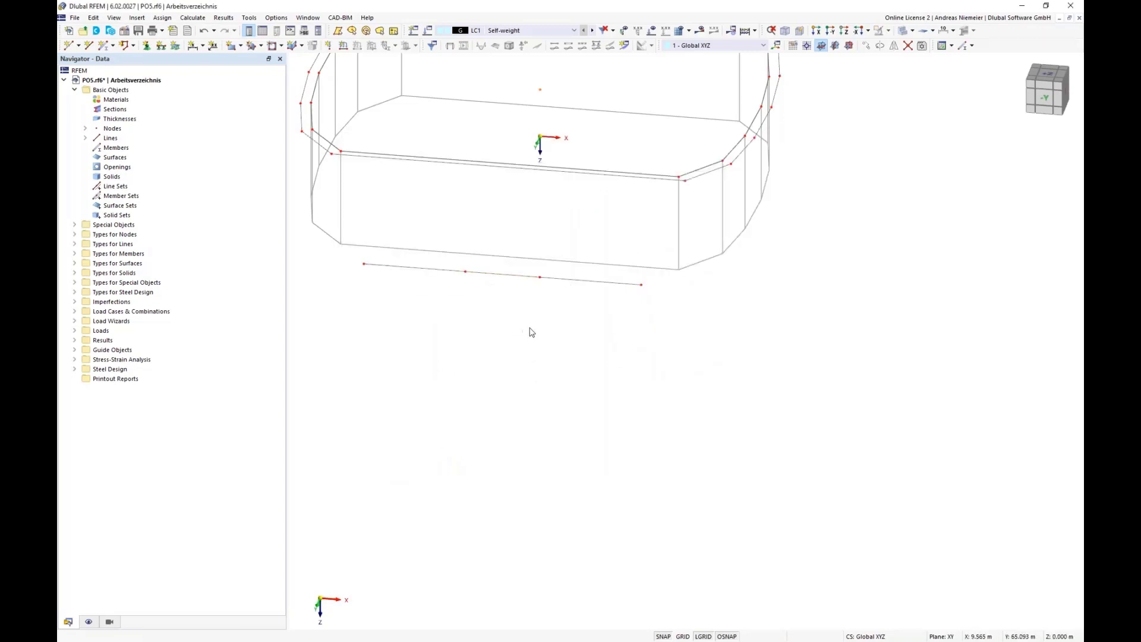
- Delete the three ground line segments, keeping their four nodes
{"action": "mouse_move", "coordinate": [449, 296]}
{"action": "middle_mouse_down", "text": "ctrl"}
{"action": "mouse_move", "coordinate": [449, 311]}
{"action": "mouse_move", "coordinate": [433, 303]}
{"action": "middle_mouse_up", "text": "ctrl"}
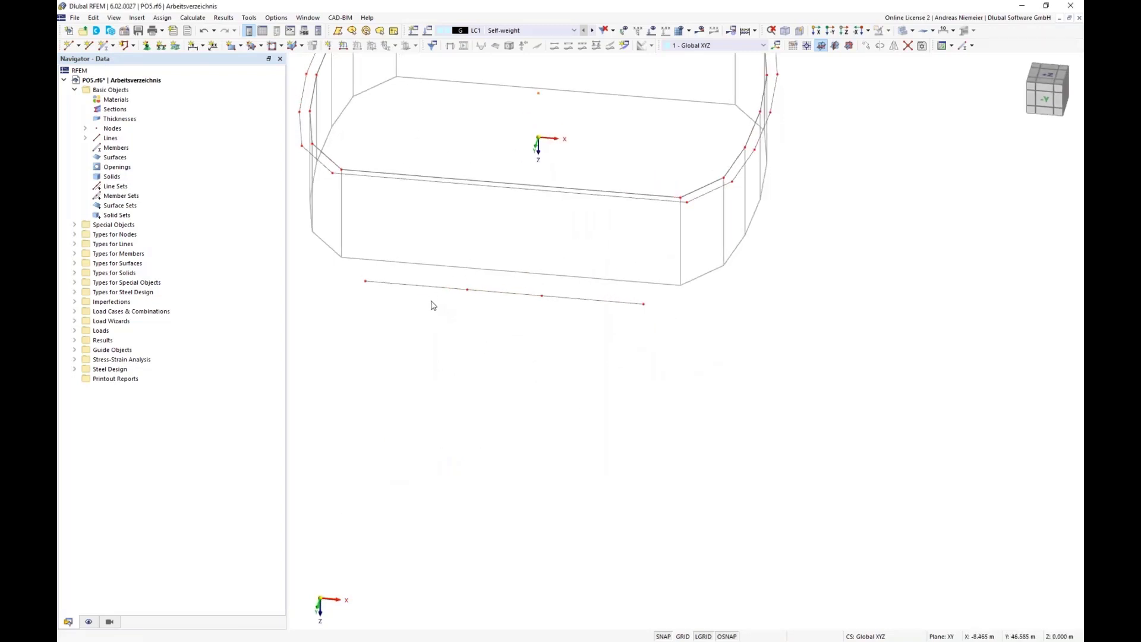
{"action": "key", "text": "Delete"}
{"action": "key", "text": "Delete"}
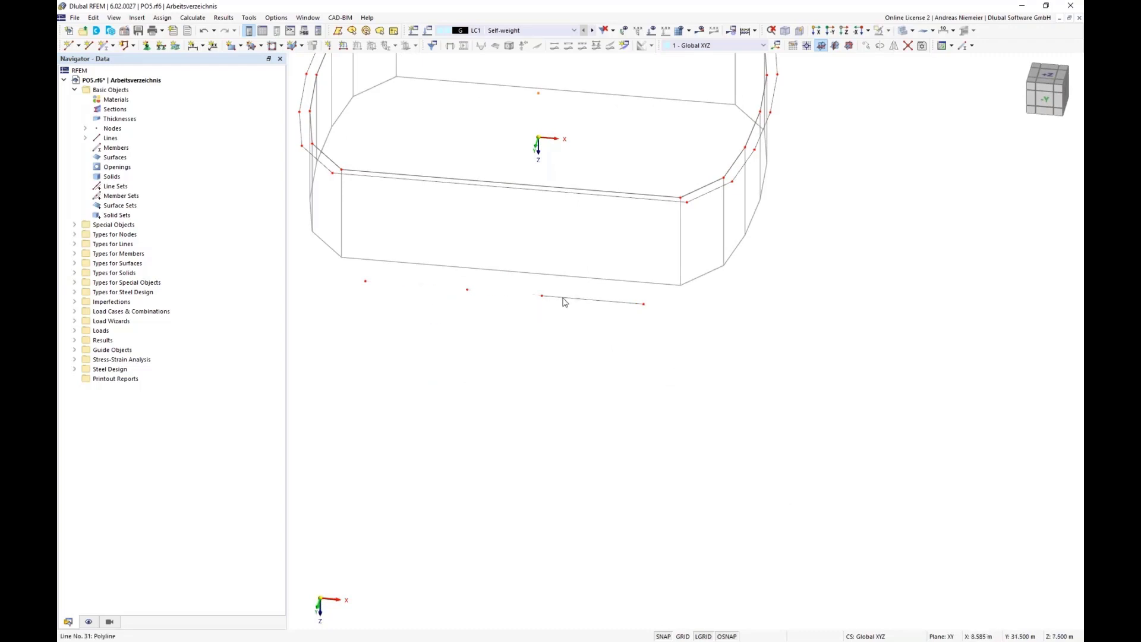
{"action": "left_click", "coordinate": [564, 300]}
{"action": "key", "text": "Delete"}
{"action": "middle_click_drag", "start_coordinate": [575, 357], "coordinate": [557, 296]}
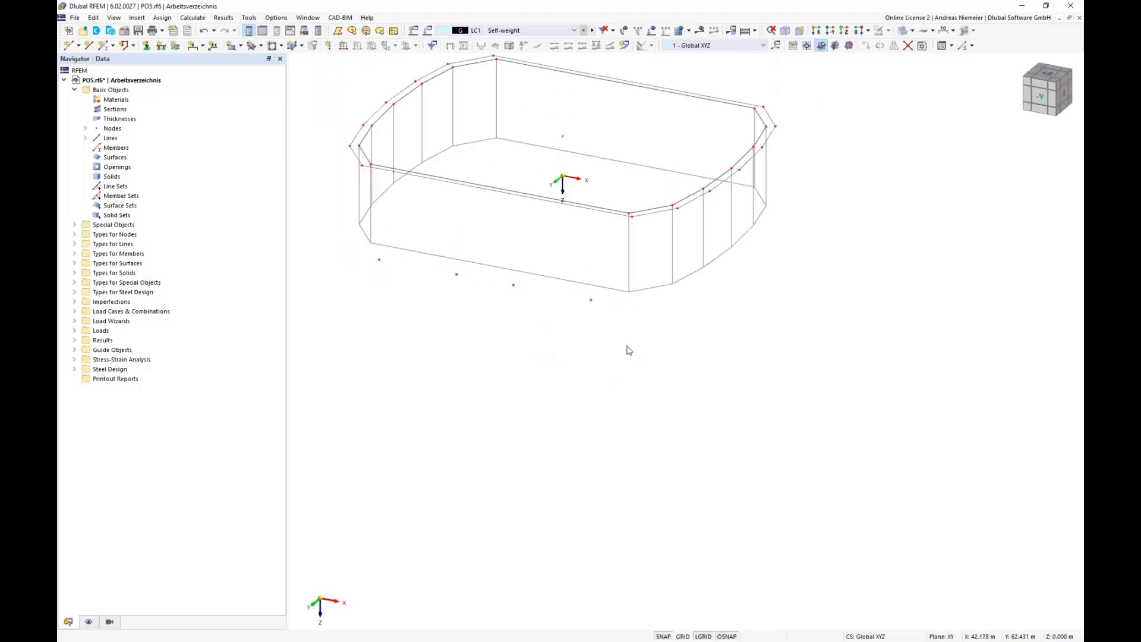
- Mirror a copy of the four ground nodes about the XZ plane through point 0, 0, 0
{"action": "middle_click_drag", "start_coordinate": [643, 331], "coordinate": [507, 313]}
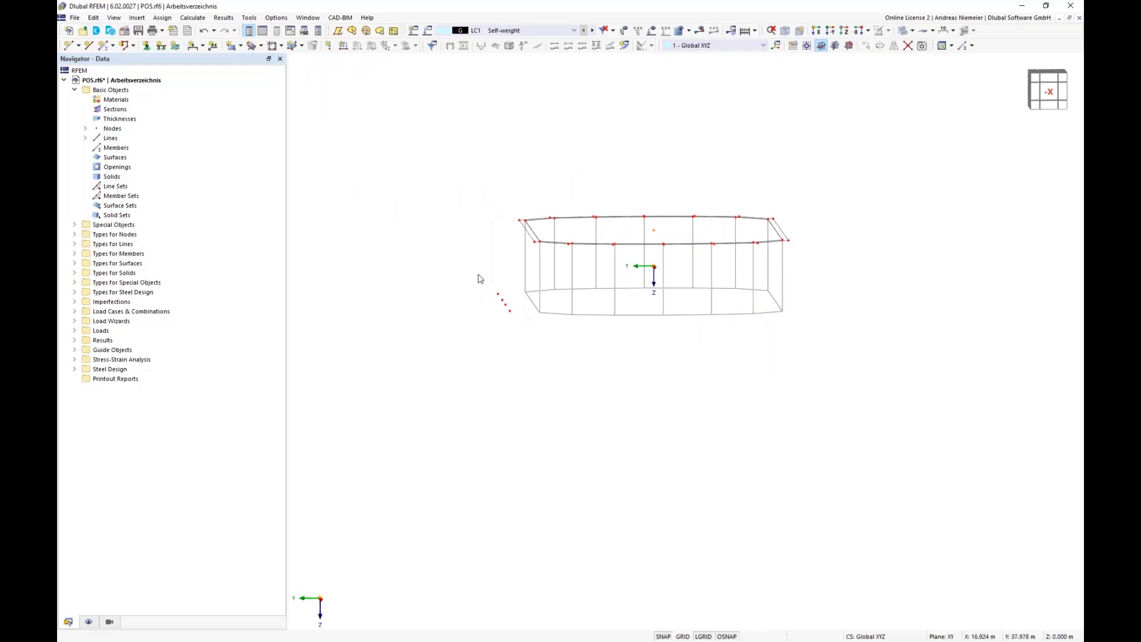
{"action": "left_click", "coordinate": [895, 45]}
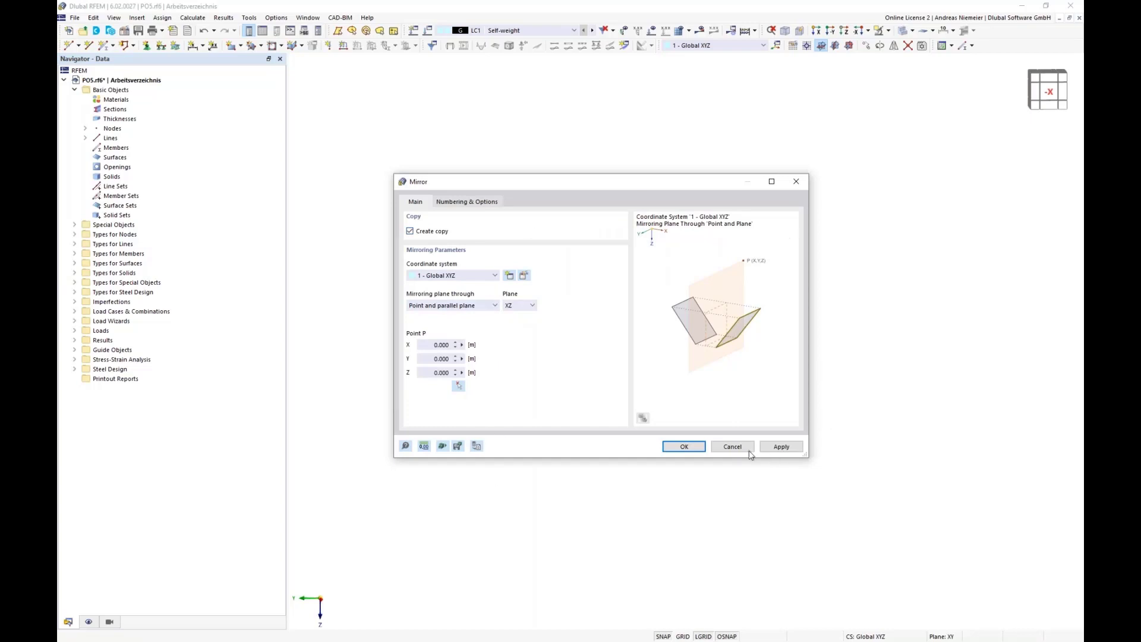
{"action": "left_click", "coordinate": [509, 306]}
{"action": "left_click", "coordinate": [510, 331]}
{"action": "left_click", "coordinate": [684, 447]}
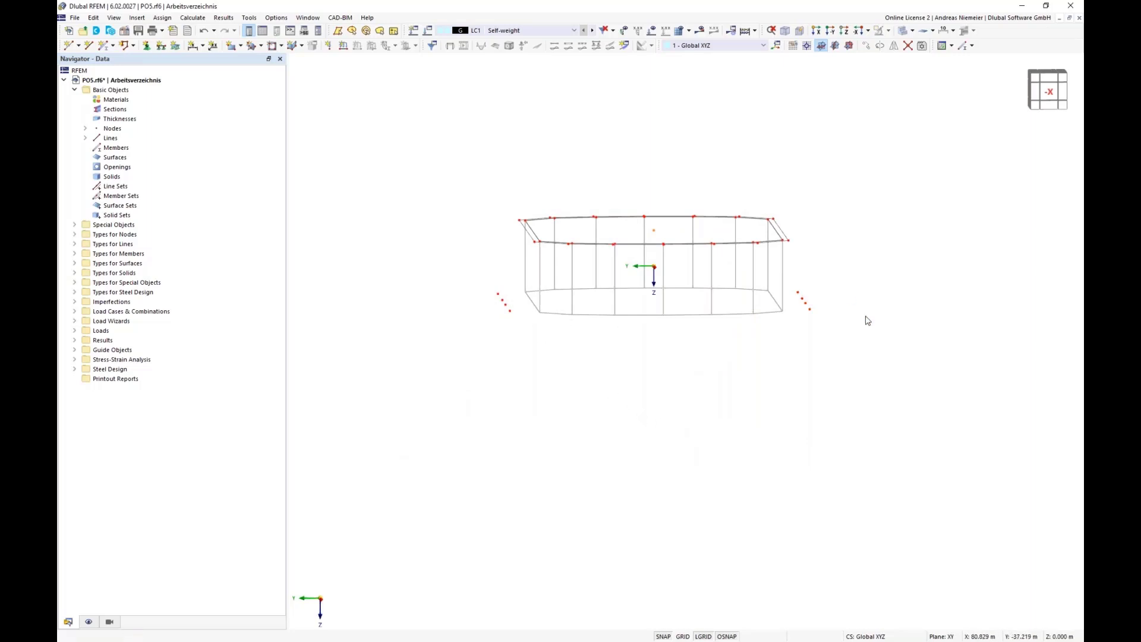
- Examine the ground nodes and the top outlines in the -X and -Y side views
{"action": "middle_click_drag", "start_coordinate": [522, 387], "coordinate": [561, 392], "text": "ctrl"}
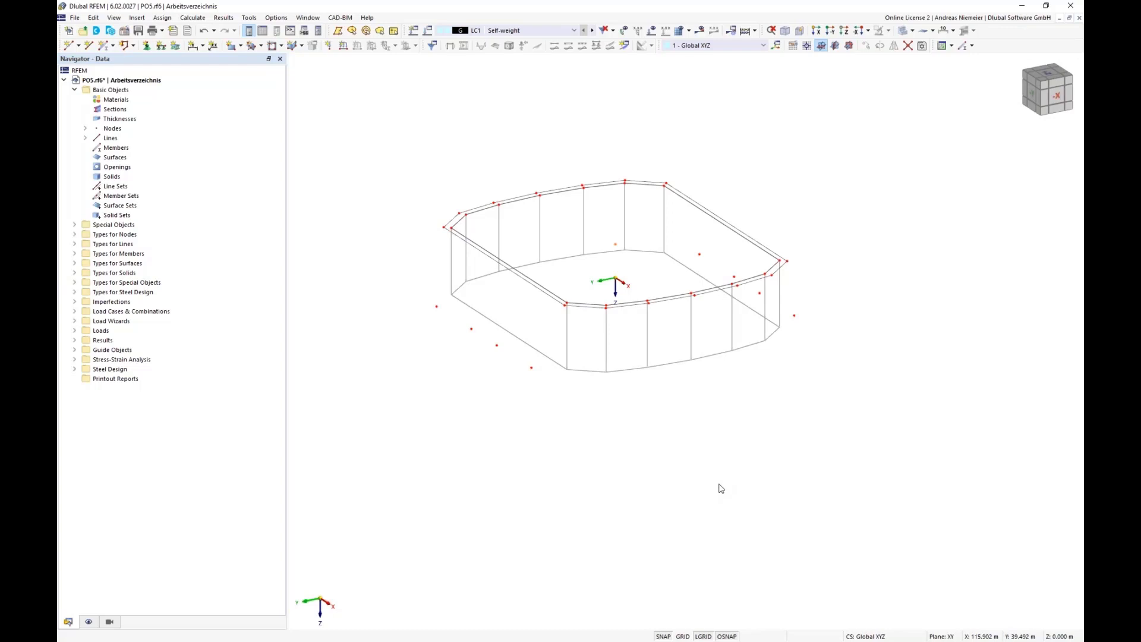
{"action": "left_click", "coordinate": [1059, 98]}
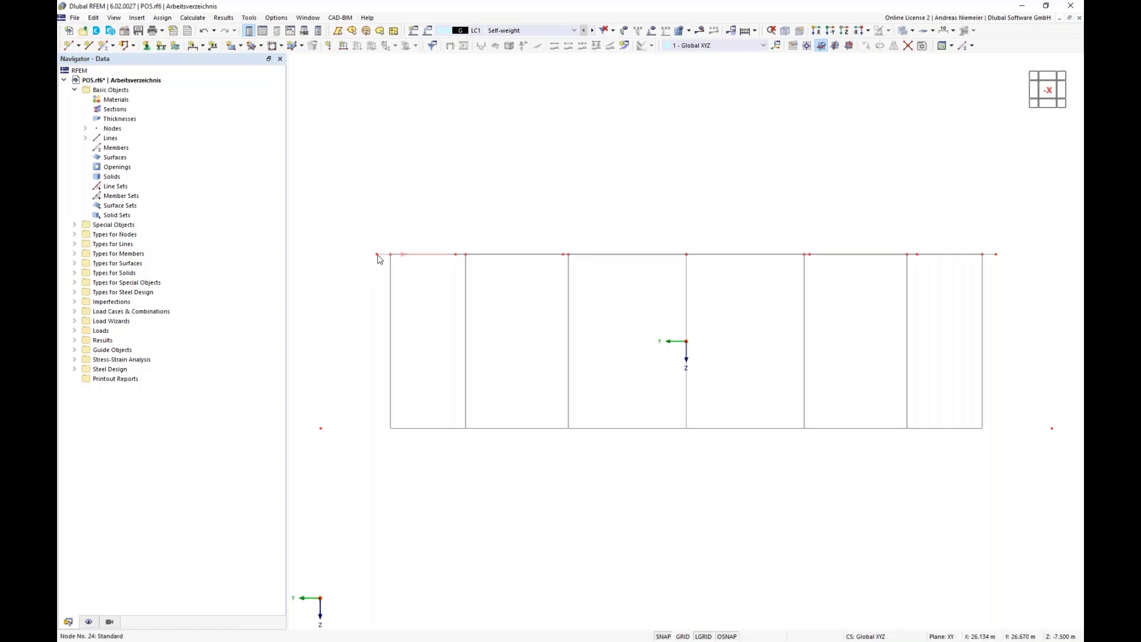
{"action": "mouse_move", "coordinate": [379, 255]}
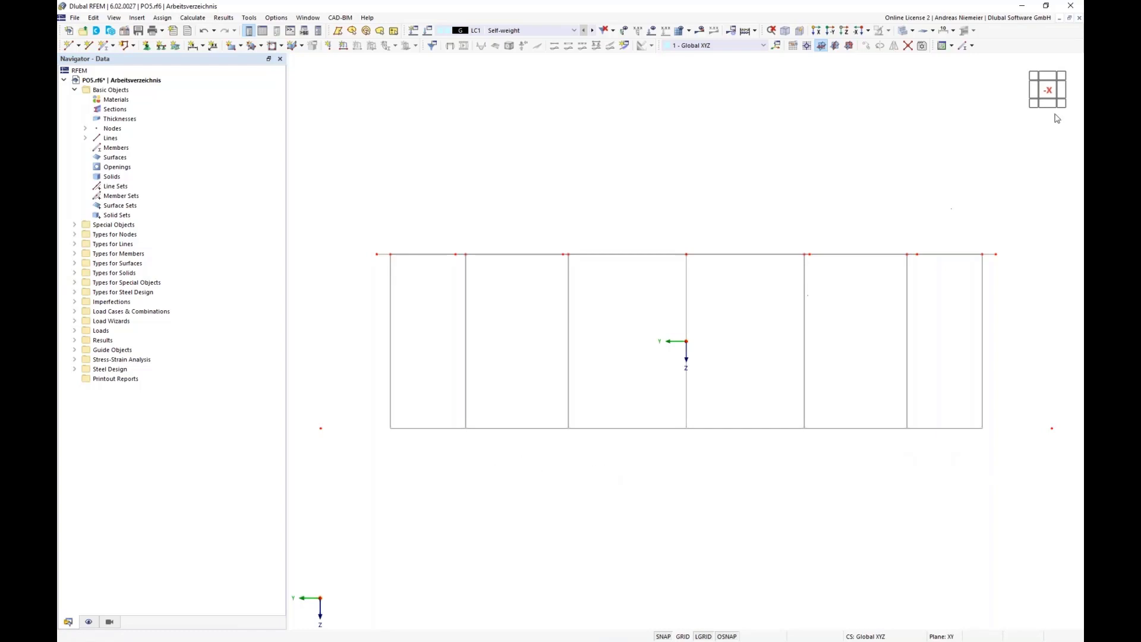
{"action": "left_click", "coordinate": [1032, 92]}
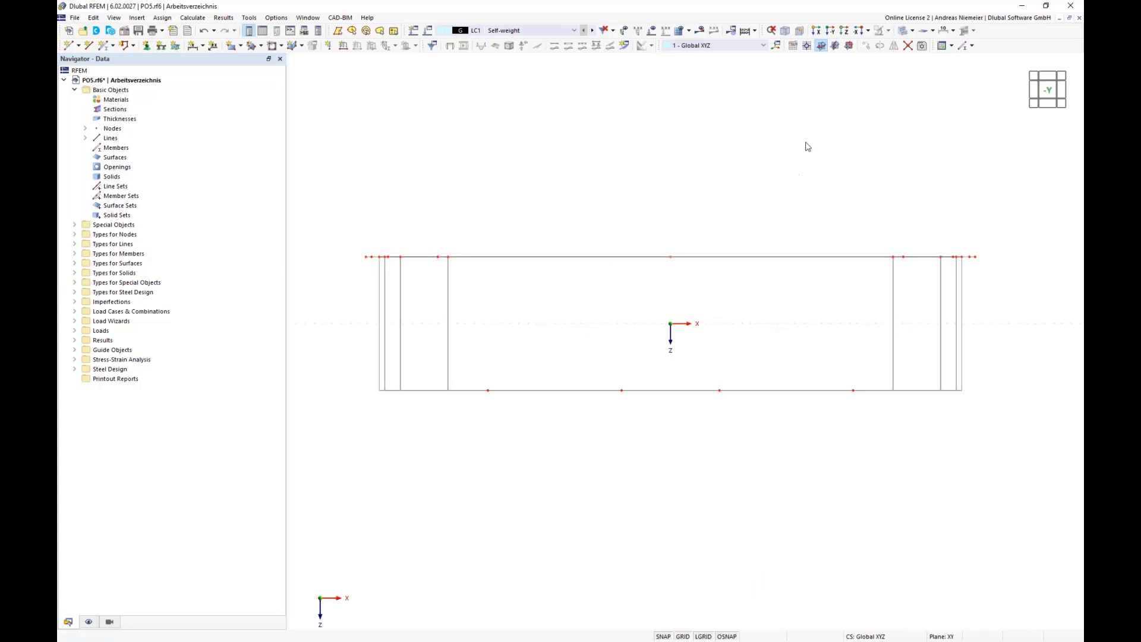
- Place the work plane origin on the ground node at X 5.5 m, Y 31.5 m, Z 7.5 m and switch to the YZ plane
{"action": "left_click", "coordinate": [807, 45]}
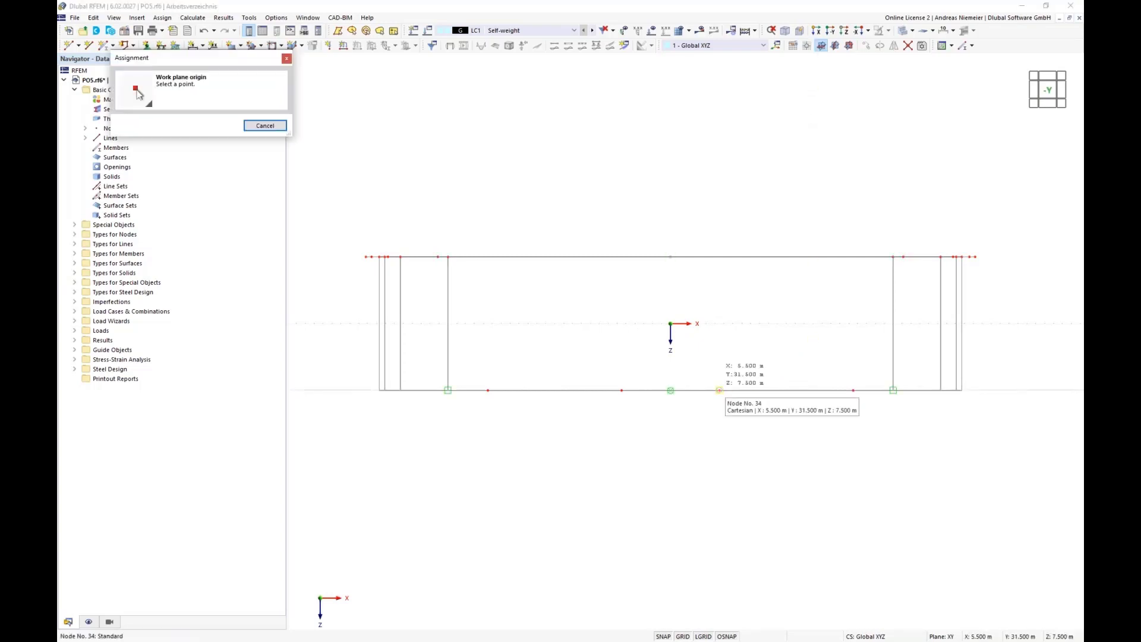
{"action": "left_click", "coordinate": [720, 390]}
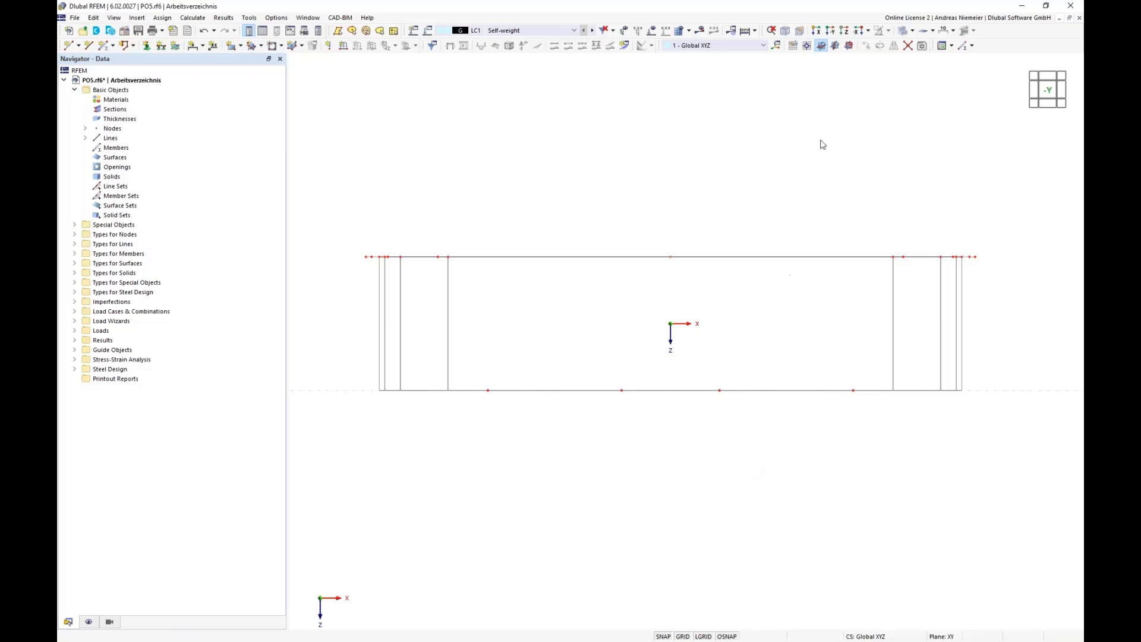
{"action": "left_click", "coordinate": [835, 46]}
- Create a rectangular surface with stiffness type Without Thickness on the YZ work plane, extending beyond the structure and ground nodes on all sides
{"action": "middle_click_drag", "start_coordinate": [803, 311], "coordinate": [684, 312], "text": "ctrl"}
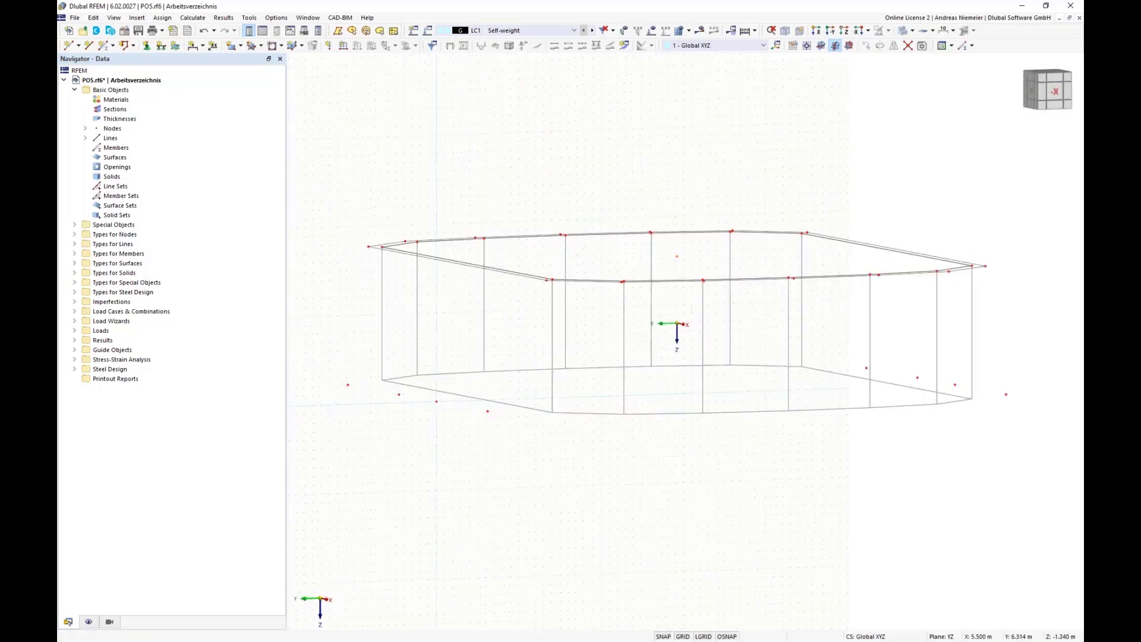
{"action": "scroll", "coordinate": [651, 306], "scroll_direction": "down", "scroll_amount": 5}
{"action": "middle_click_drag", "start_coordinate": [677, 357], "coordinate": [657, 346], "text": "ctrl"}
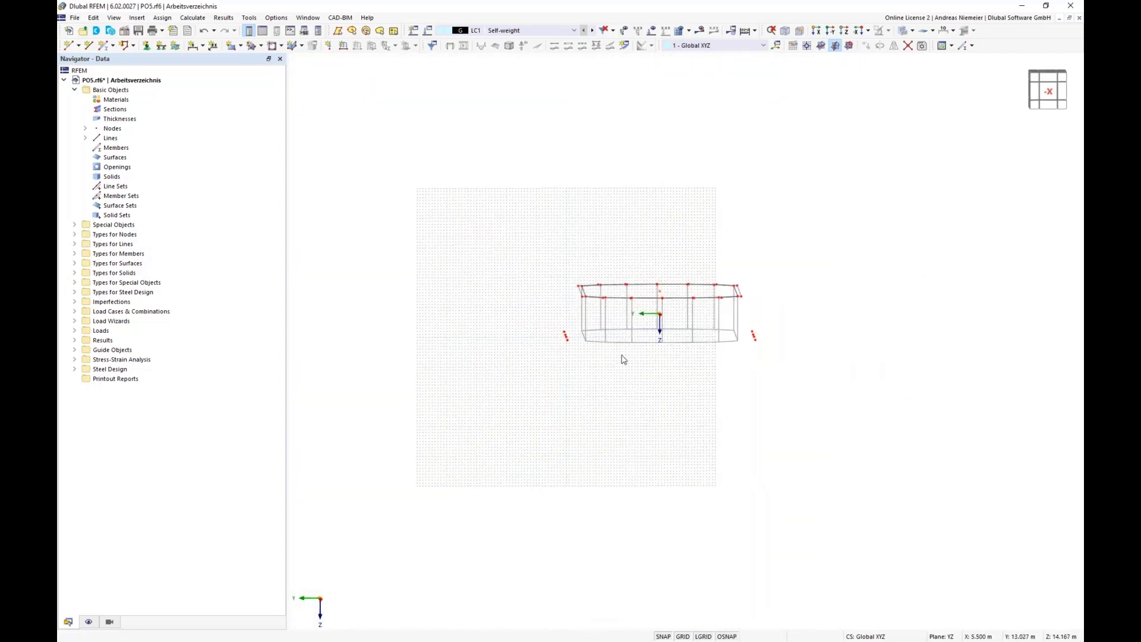
{"action": "left_click", "coordinate": [242, 46]}
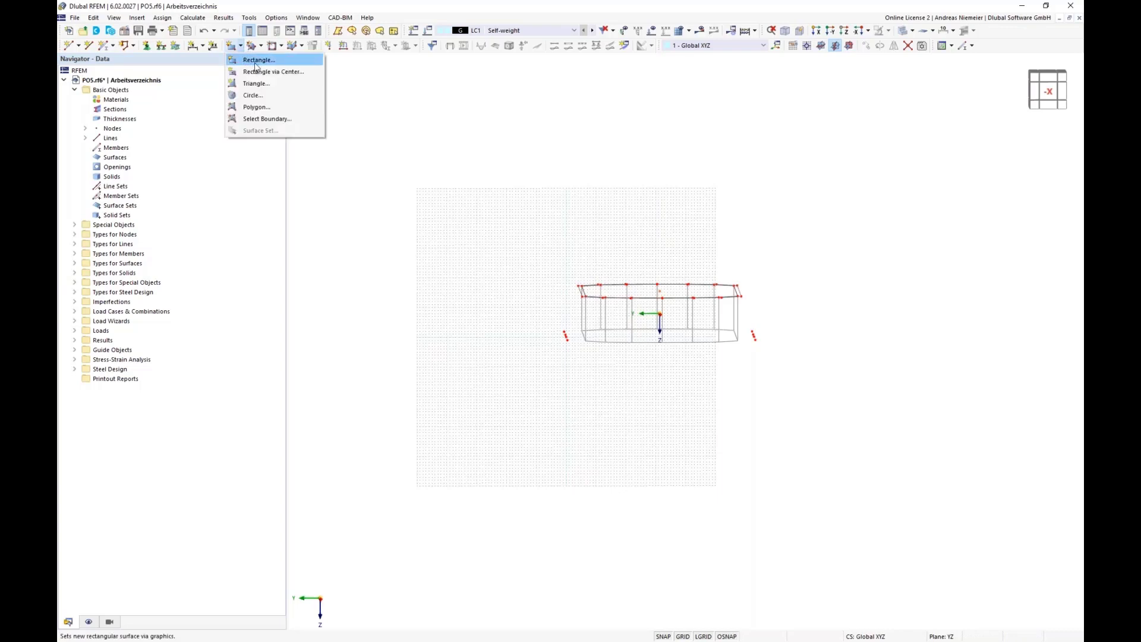
{"action": "left_click", "coordinate": [255, 62]}
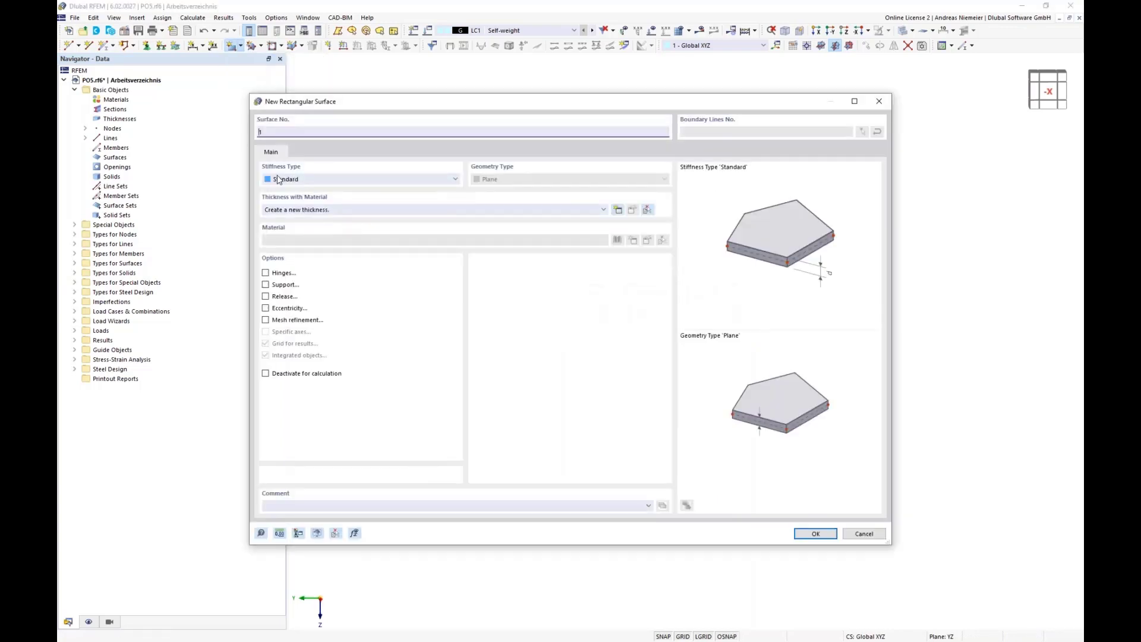
{"action": "left_click", "coordinate": [334, 182]}
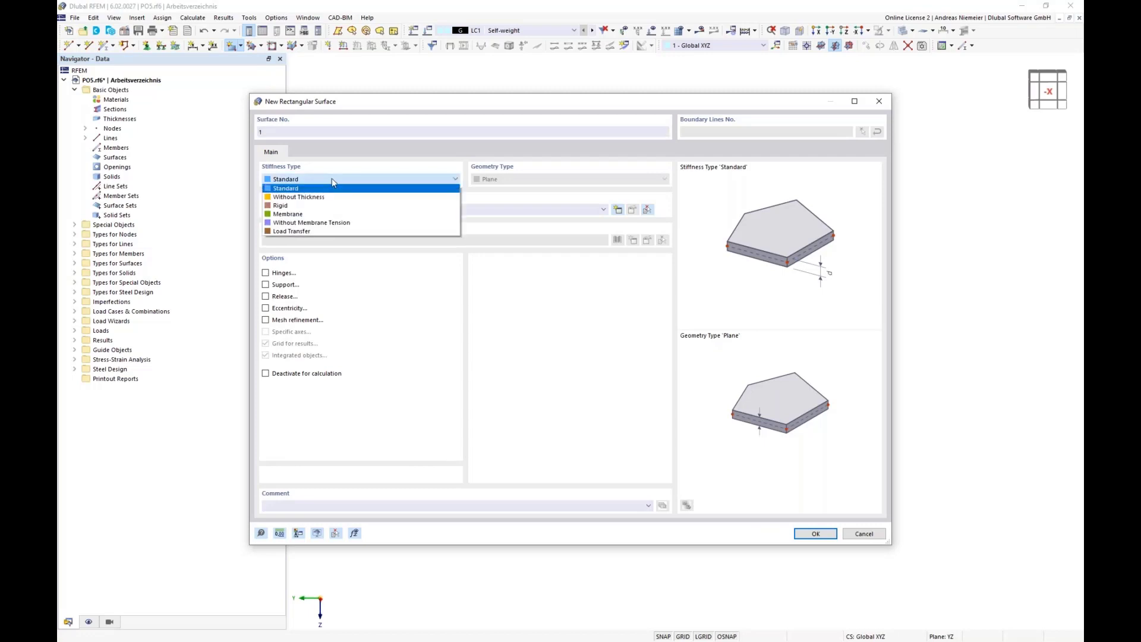
{"action": "left_click", "coordinate": [330, 197]}
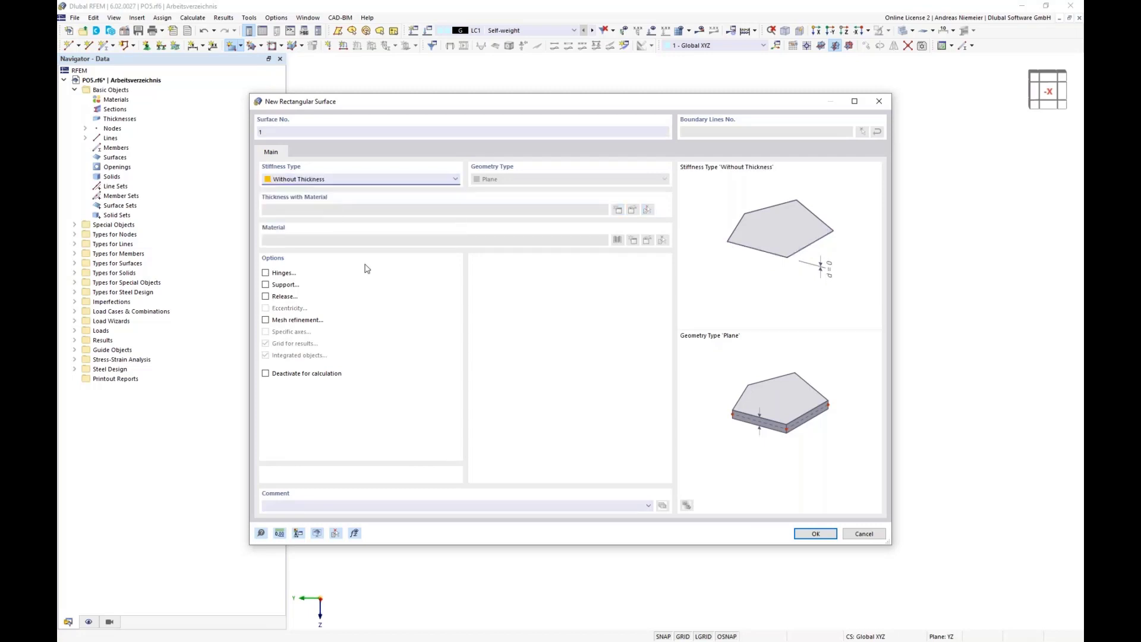
{"action": "left_click", "coordinate": [809, 534]}
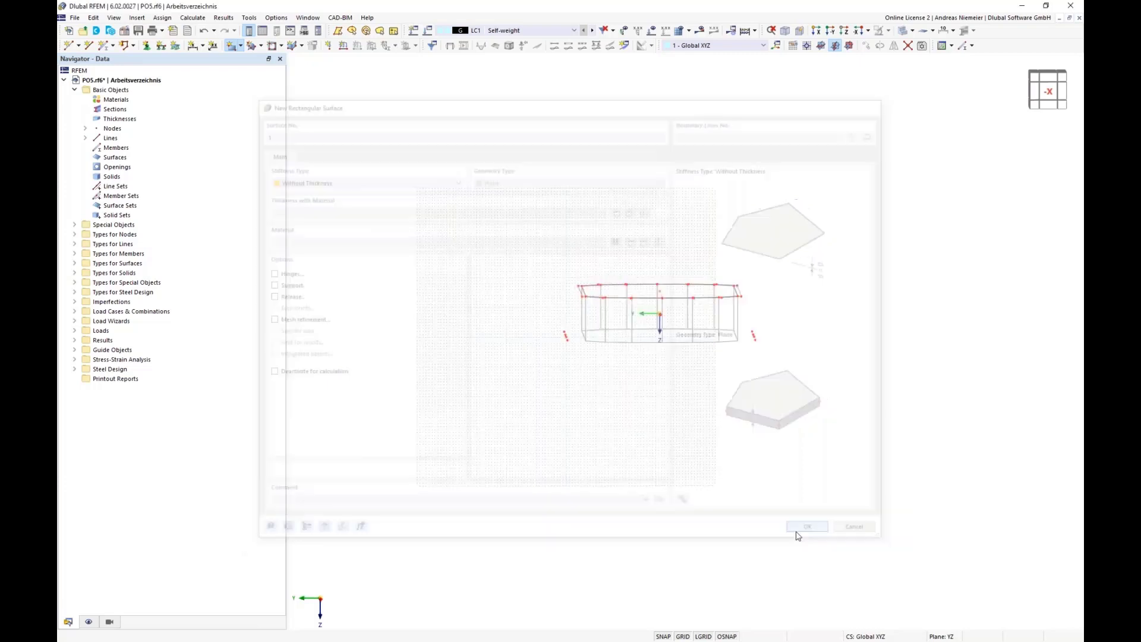
{"action": "left_click", "coordinate": [545, 275]}
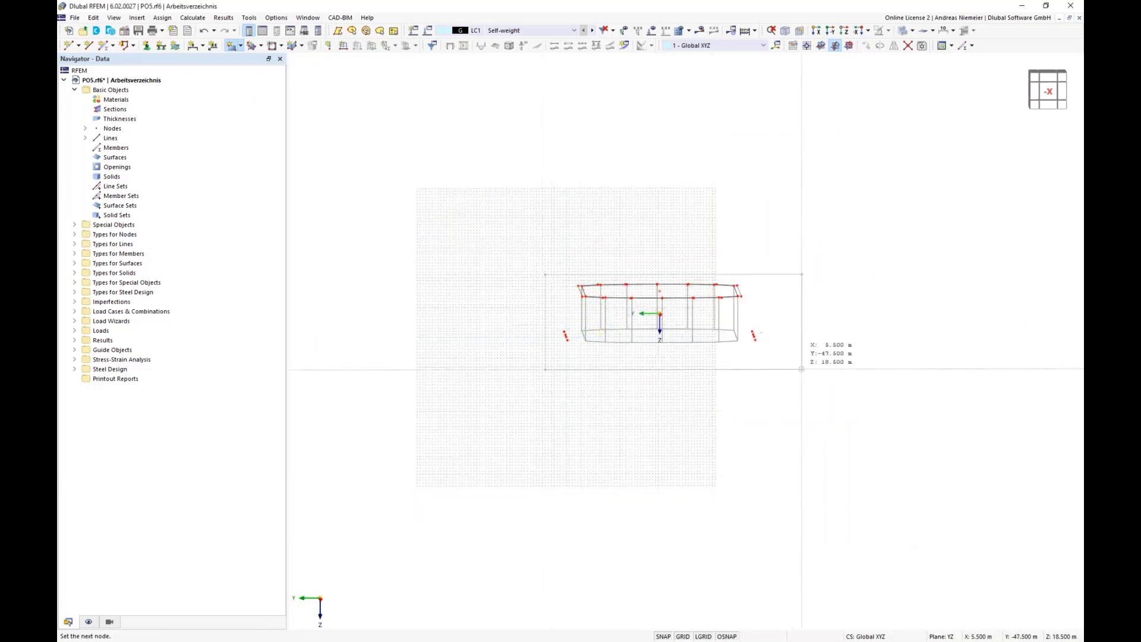
{"action": "left_click", "coordinate": [793, 358]}
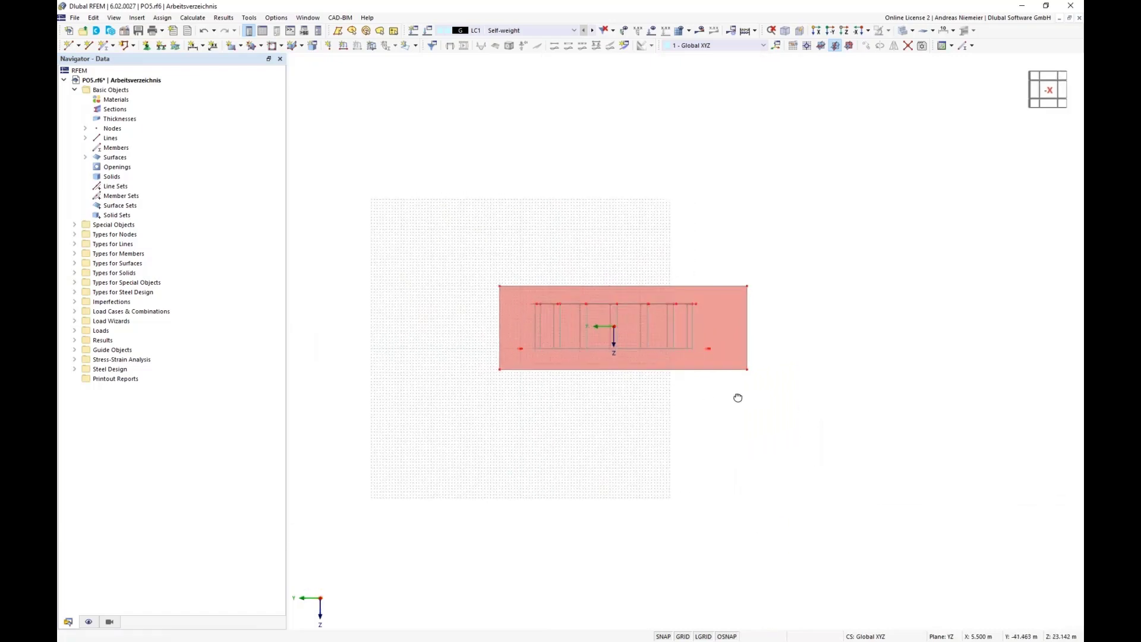
- Connect the surface with both long sides of the outer offset ring to create a node at each intersection
{"action": "scroll", "coordinate": [711, 322], "scroll_direction": "up", "scroll_amount": 3}
{"action": "scroll", "coordinate": [700, 305], "scroll_direction": "up", "scroll_amount": 4}
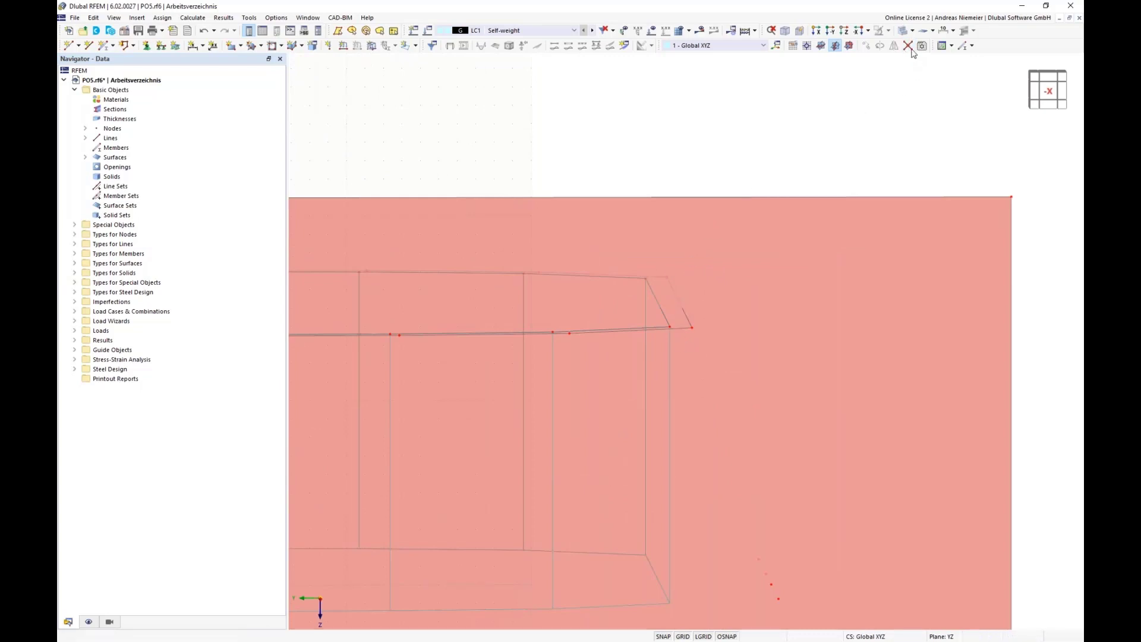
{"action": "left_click_drag", "start_coordinate": [753, 144], "coordinate": [674, 343]}
{"action": "scroll", "coordinate": [855, 368], "scroll_direction": "down", "scroll_amount": 5}
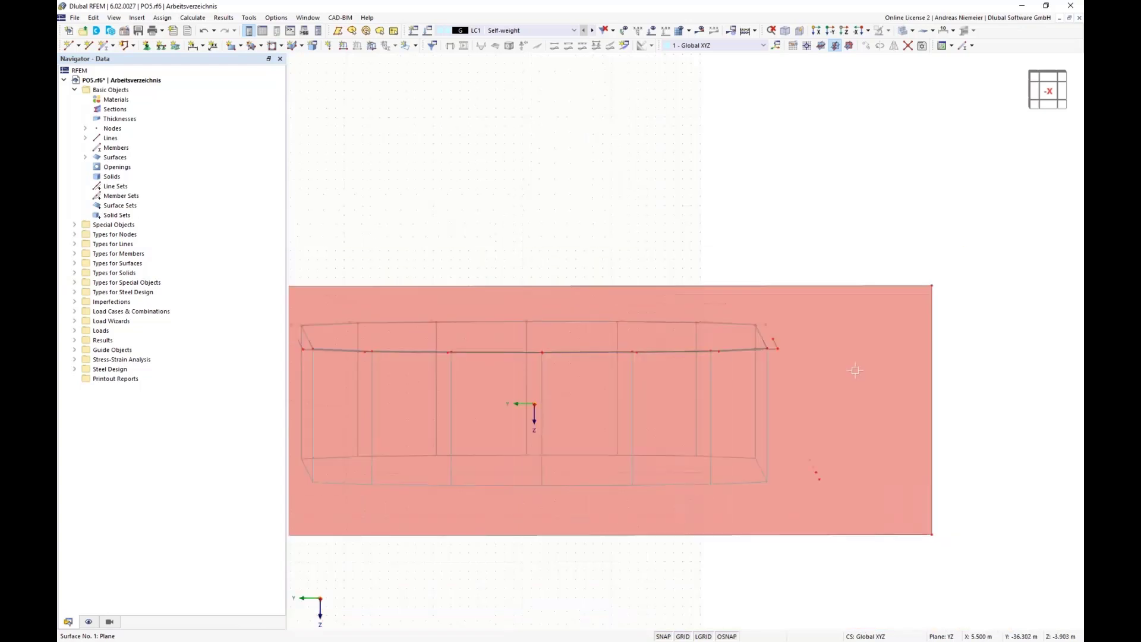
{"action": "scroll", "coordinate": [378, 342], "scroll_direction": "up", "scroll_amount": 1}
{"action": "scroll", "coordinate": [378, 341], "scroll_direction": "up", "scroll_amount": 2}
{"action": "left_click_drag", "start_coordinate": [414, 209], "coordinate": [392, 374]}
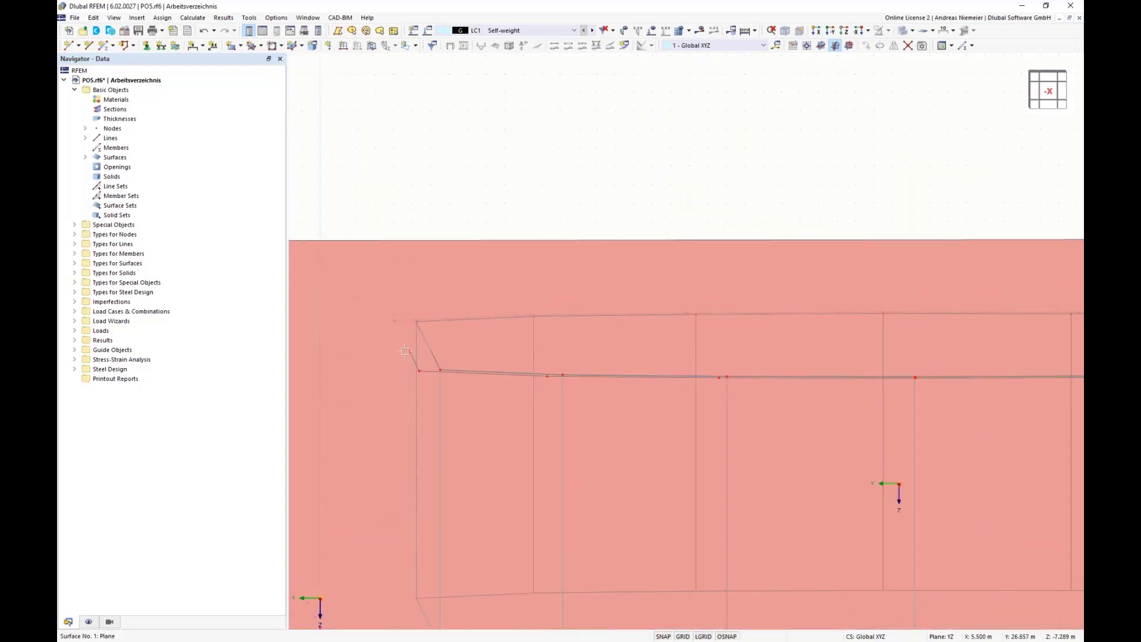
{"action": "scroll", "coordinate": [405, 351], "scroll_direction": "down", "scroll_amount": 3}
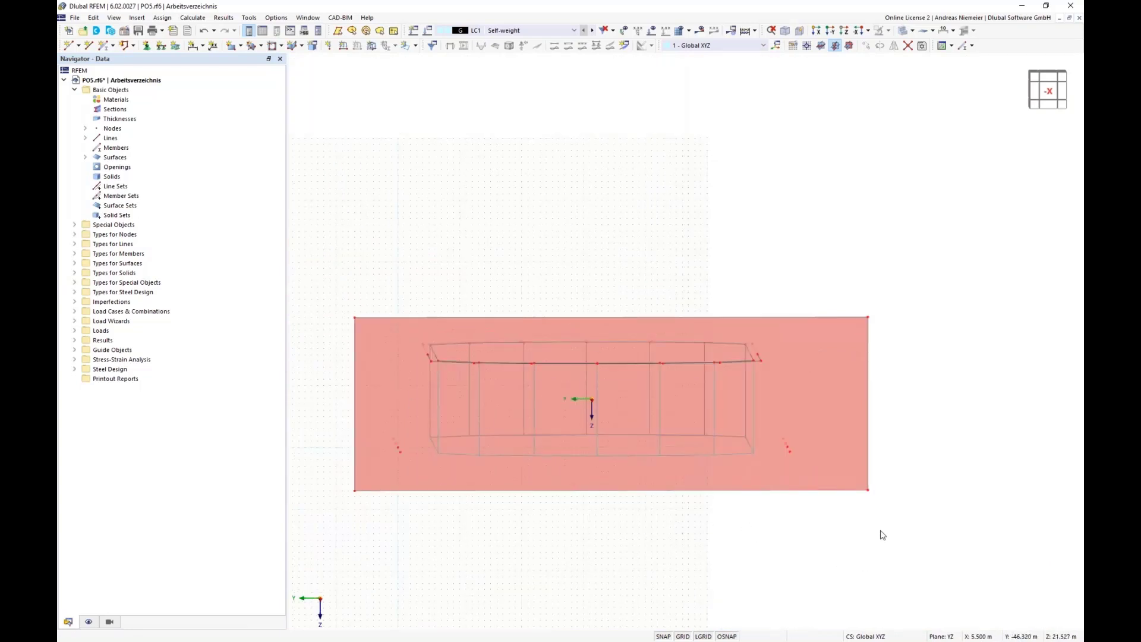
- Delete the auxiliary rectangular surface together with its boundary lines and corner nodes, keeping the intersection nodes on the ring
{"action": "left_click_drag", "start_coordinate": [889, 535], "coordinate": [854, 308]}
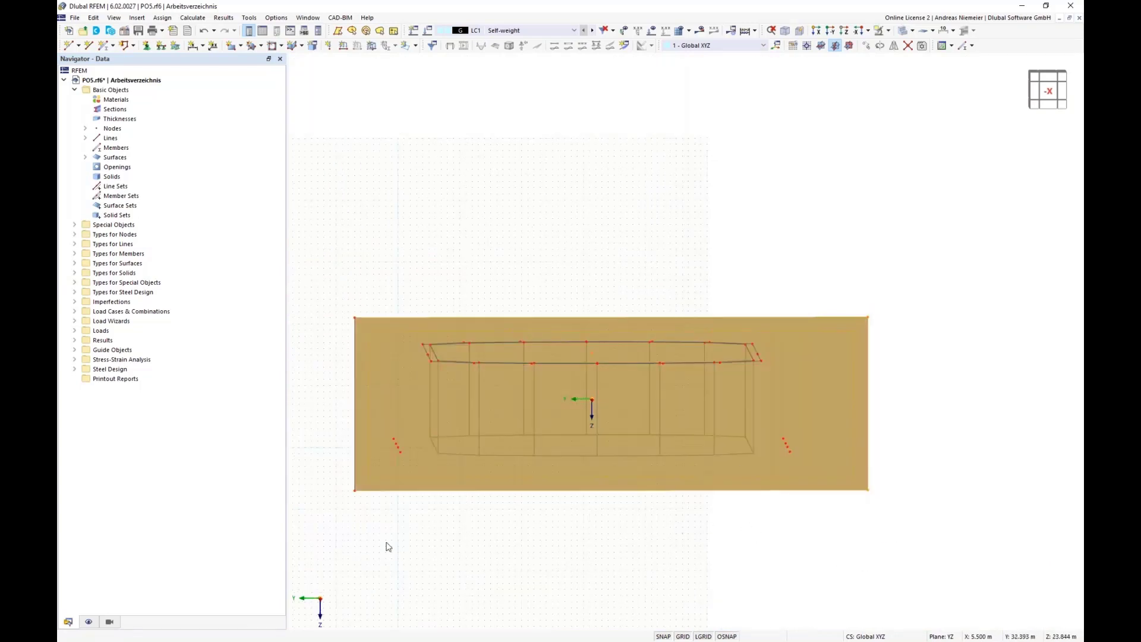
{"action": "left_click_drag", "start_coordinate": [361, 518], "coordinate": [310, 307]}
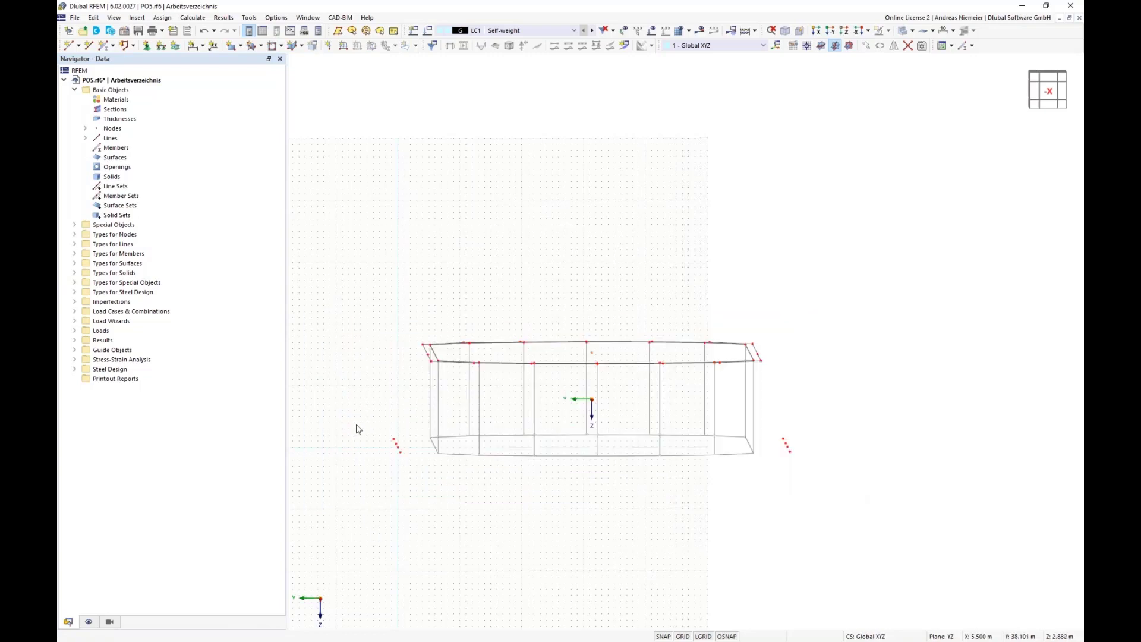
- Draw a three-point arc from the ground node at X 5.5 m through the ring's intersection node to the mirrored ground node
{"action": "middle_click_drag", "start_coordinate": [365, 458], "coordinate": [408, 409], "text": "ctrl"}
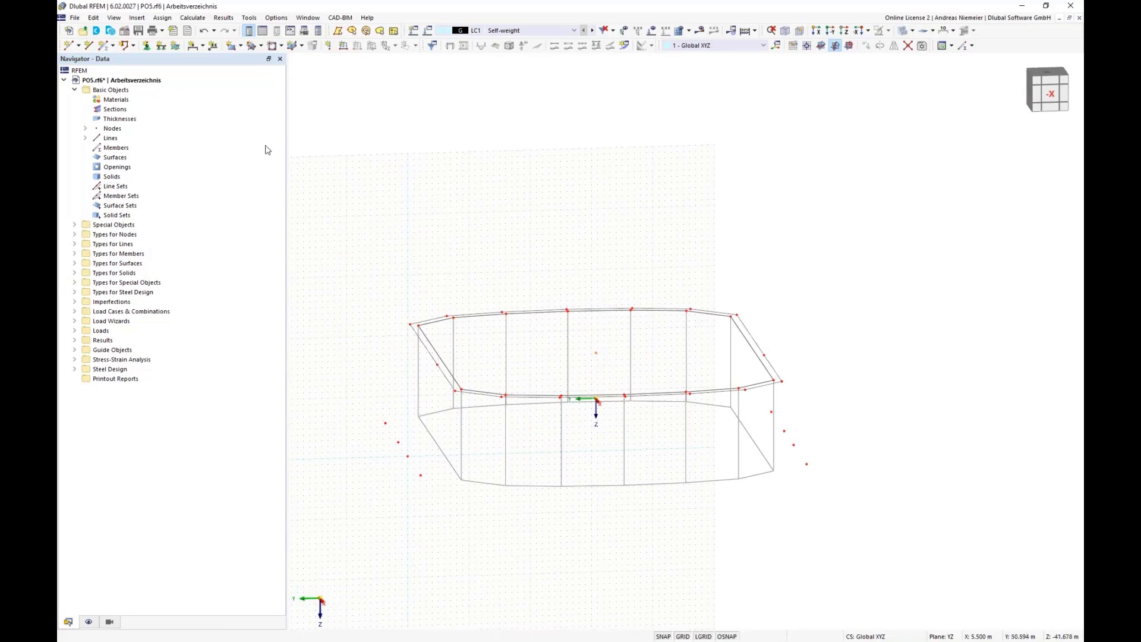
{"action": "left_click", "coordinate": [133, 46]}
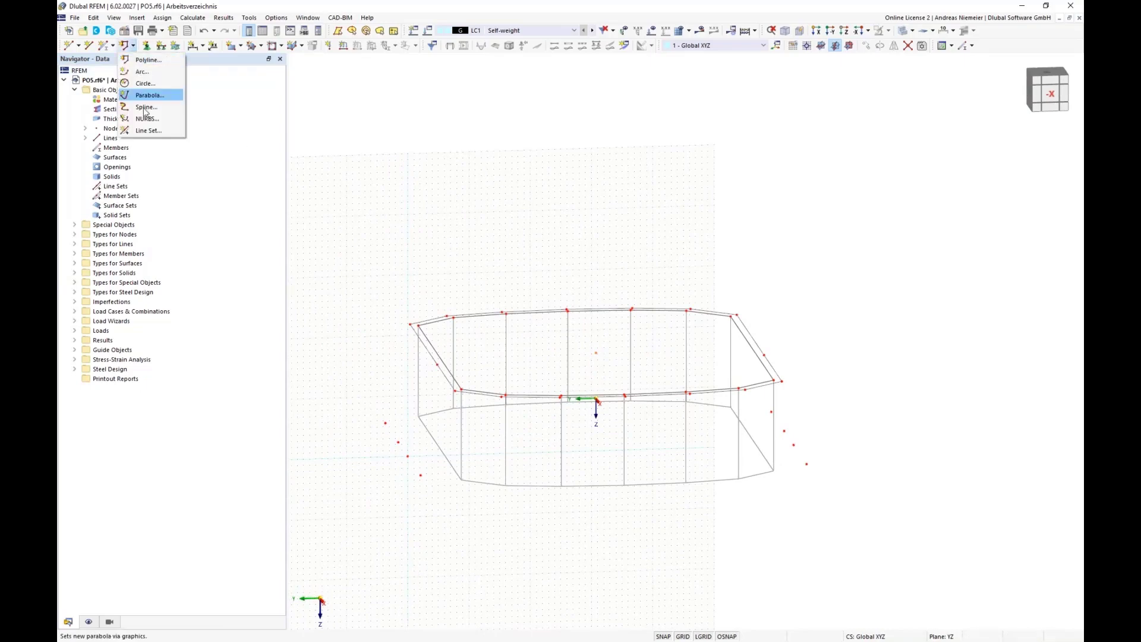
{"action": "left_click", "coordinate": [142, 72]}
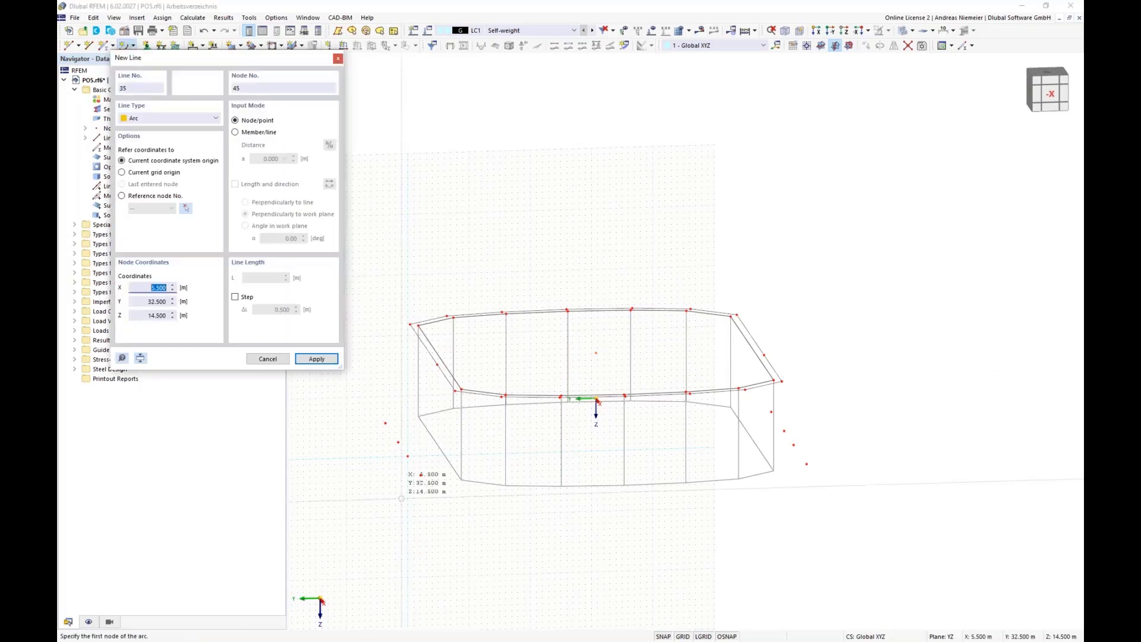
{"action": "left_click", "coordinate": [408, 457]}
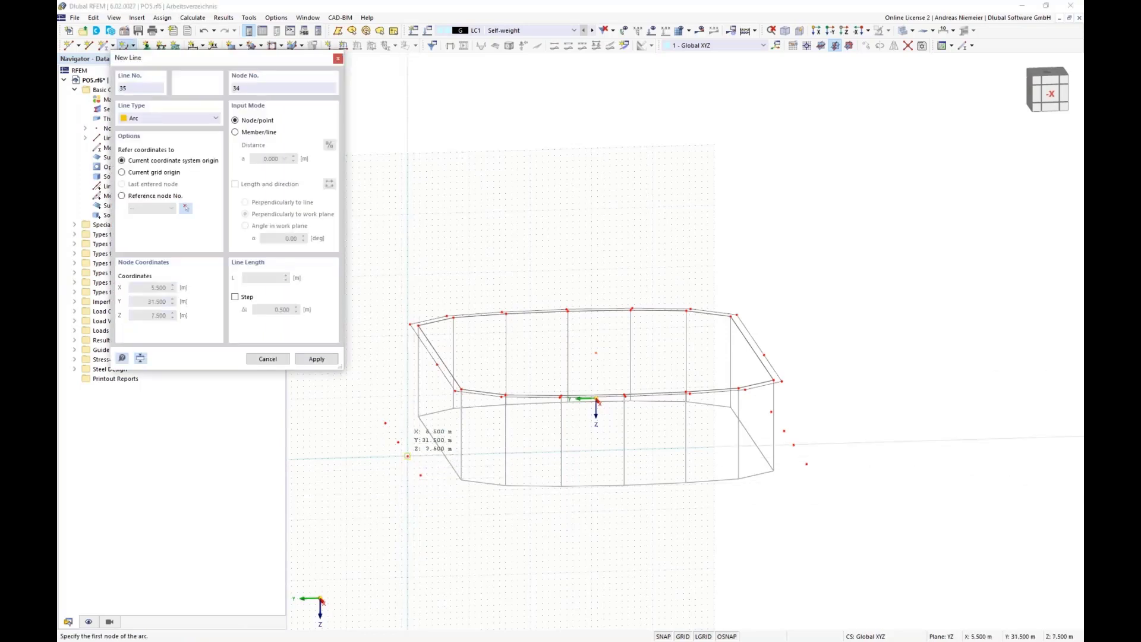
{"action": "left_click", "coordinate": [433, 372]}
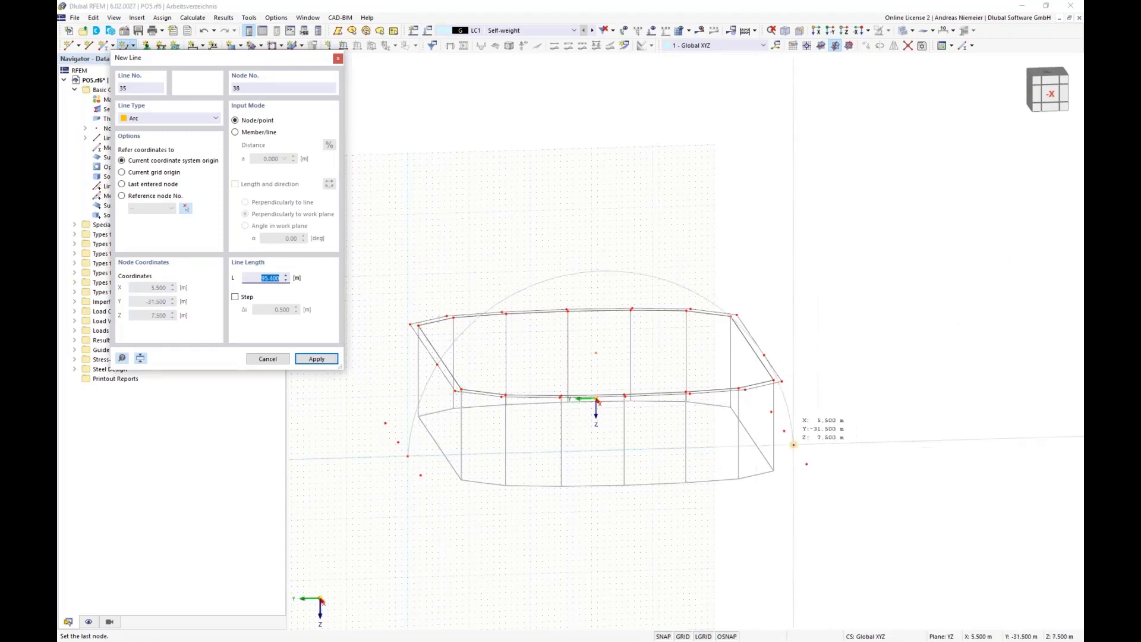
{"action": "left_click", "coordinate": [794, 444]}
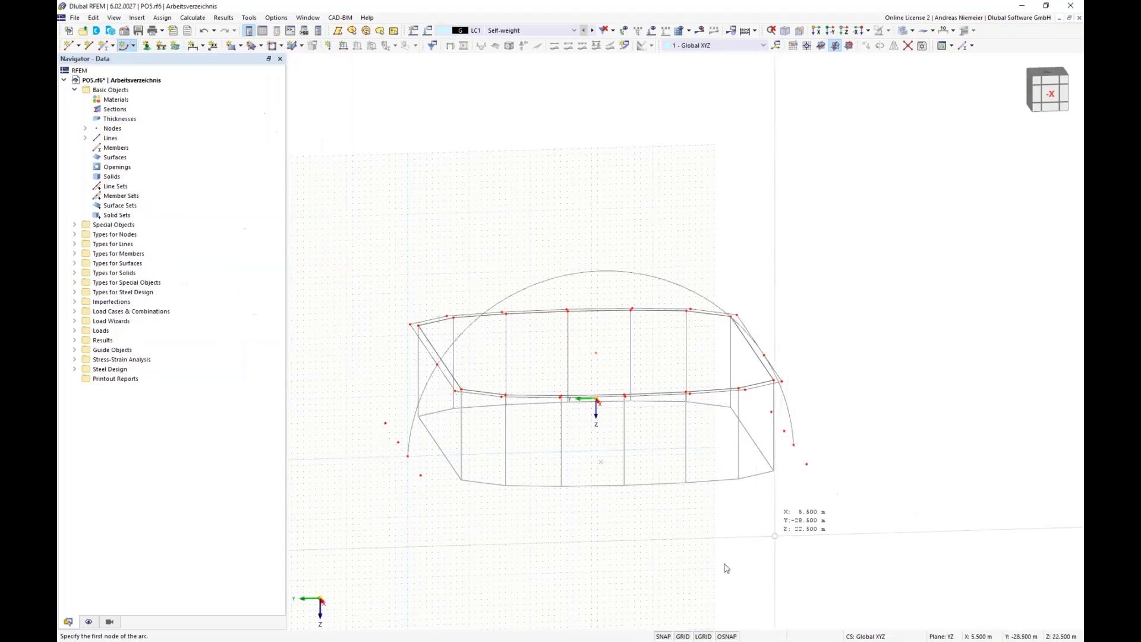
- Divide the arc segment above the ring using 5 intermediate nodes
{"action": "left_click", "coordinate": [1050, 95]}
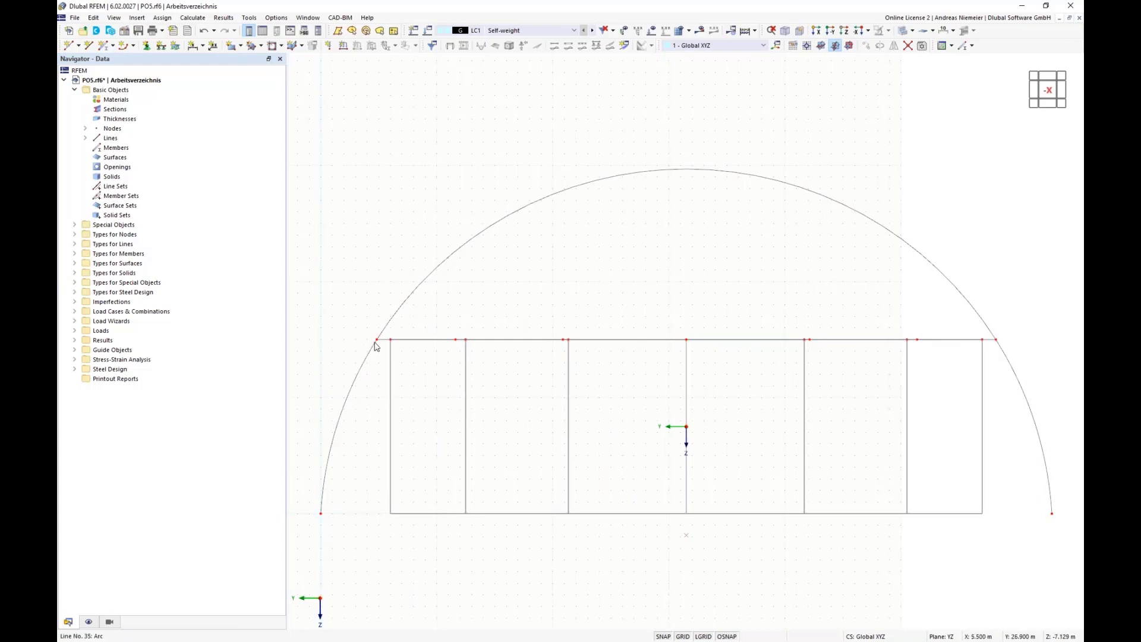
{"action": "scroll", "coordinate": [446, 542], "scroll_direction": "down", "scroll_amount": 2}
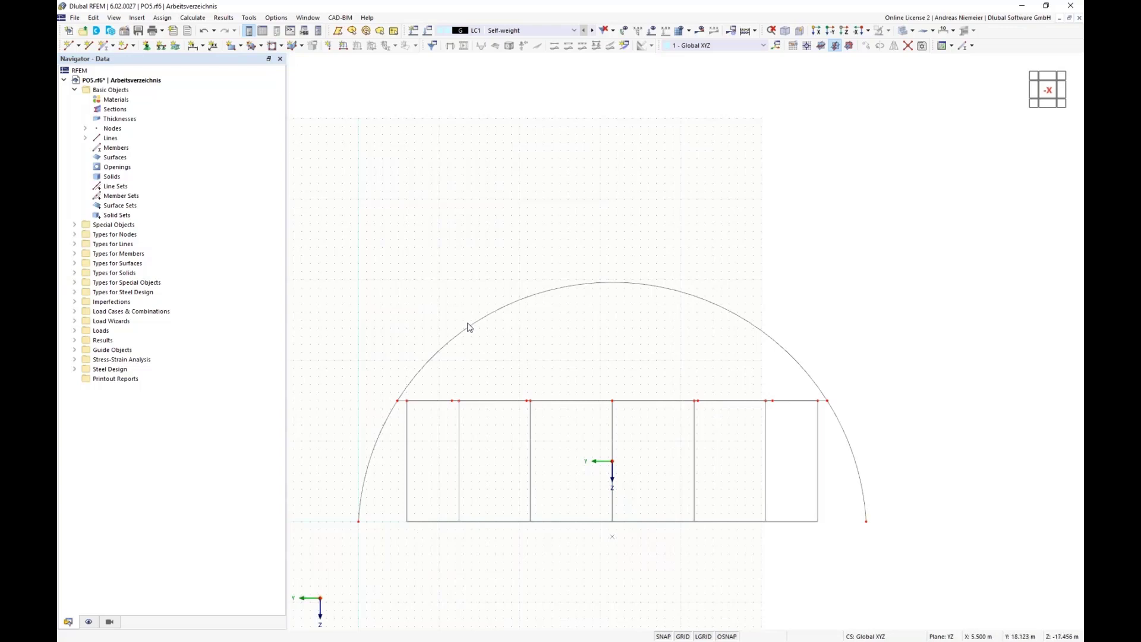
{"action": "left_click", "coordinate": [461, 367]}
{"action": "right_click", "coordinate": [474, 325]}
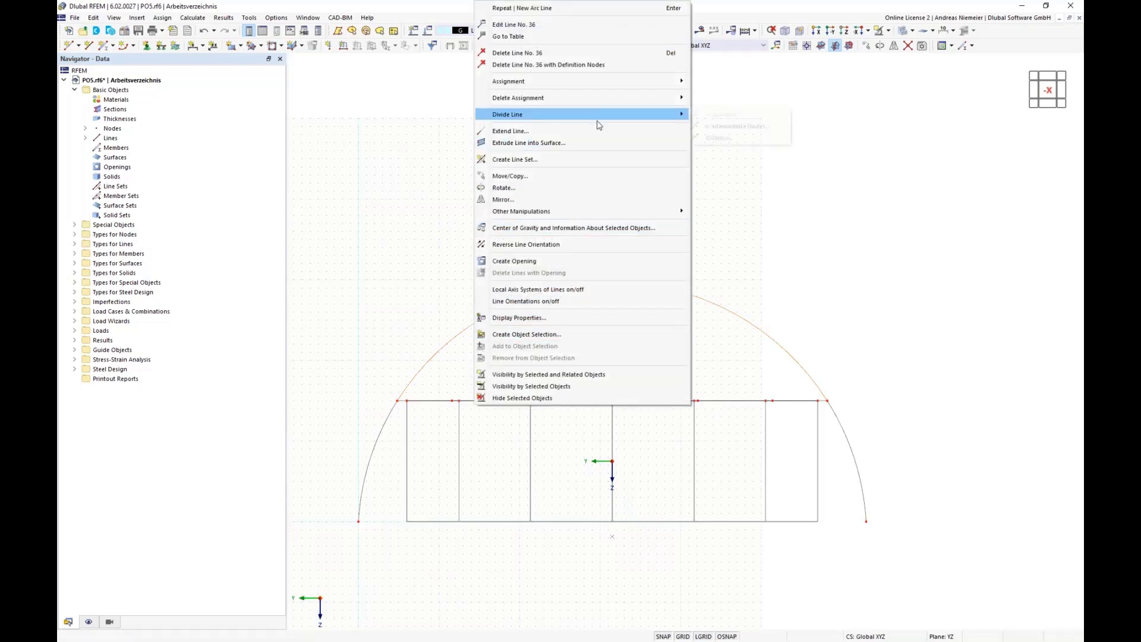
{"action": "mouse_move", "coordinate": [594, 115]}
{"action": "left_click", "coordinate": [743, 128]}
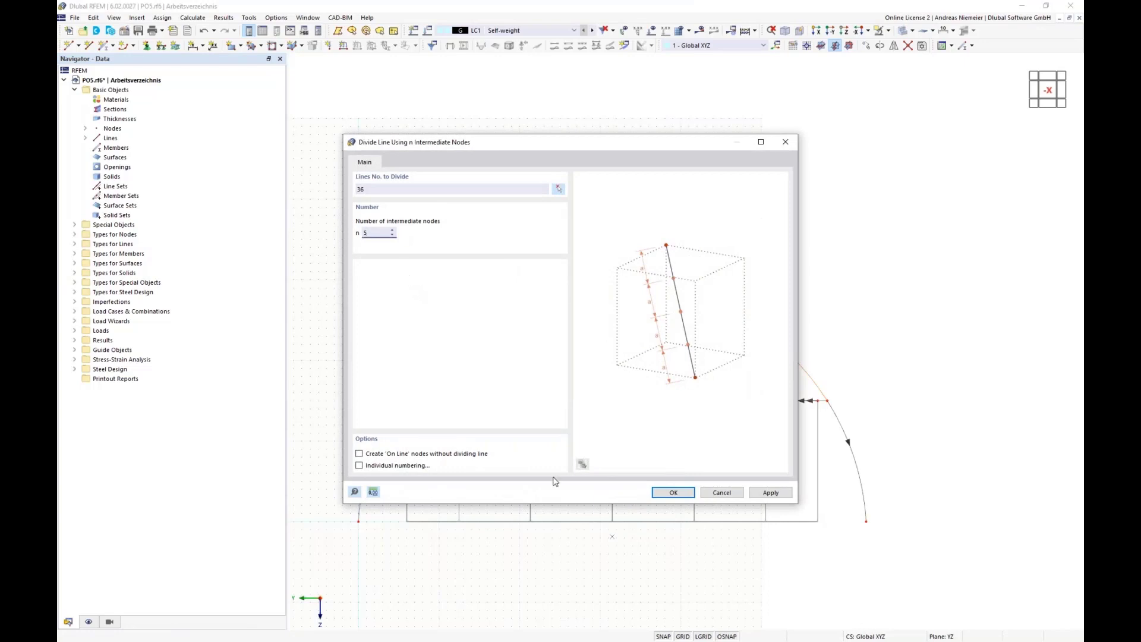
{"action": "left_click", "coordinate": [674, 493]}
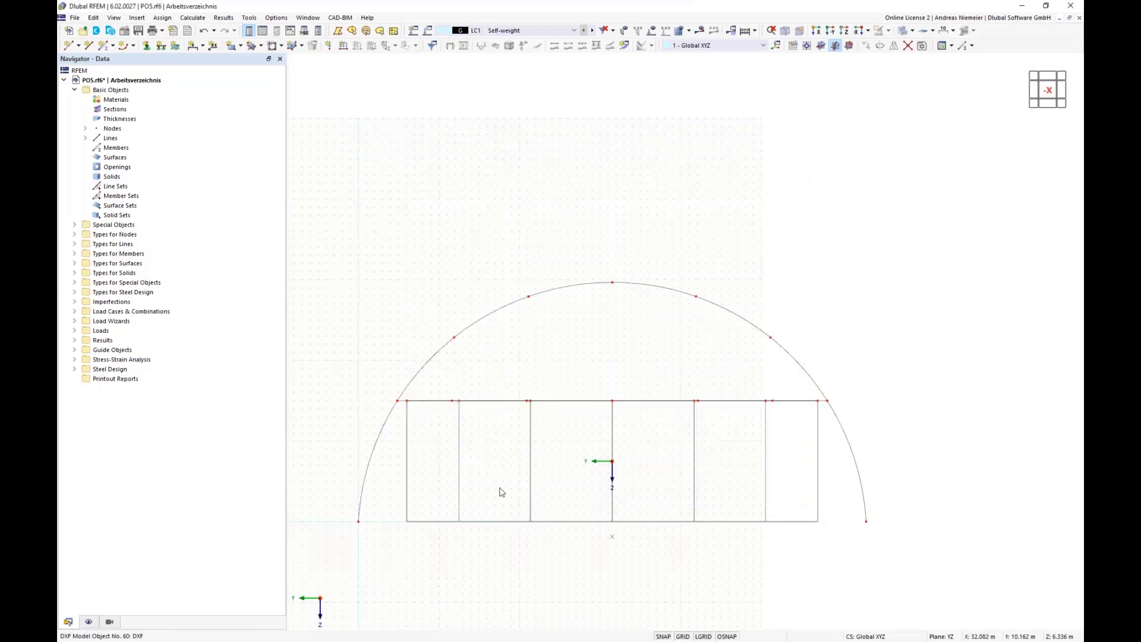
- Delete all line segments of the arc, keeping their nodes, and hide the work plane grid
{"action": "middle_click_drag", "start_coordinate": [416, 441], "coordinate": [631, 523], "text": "ctrl"}
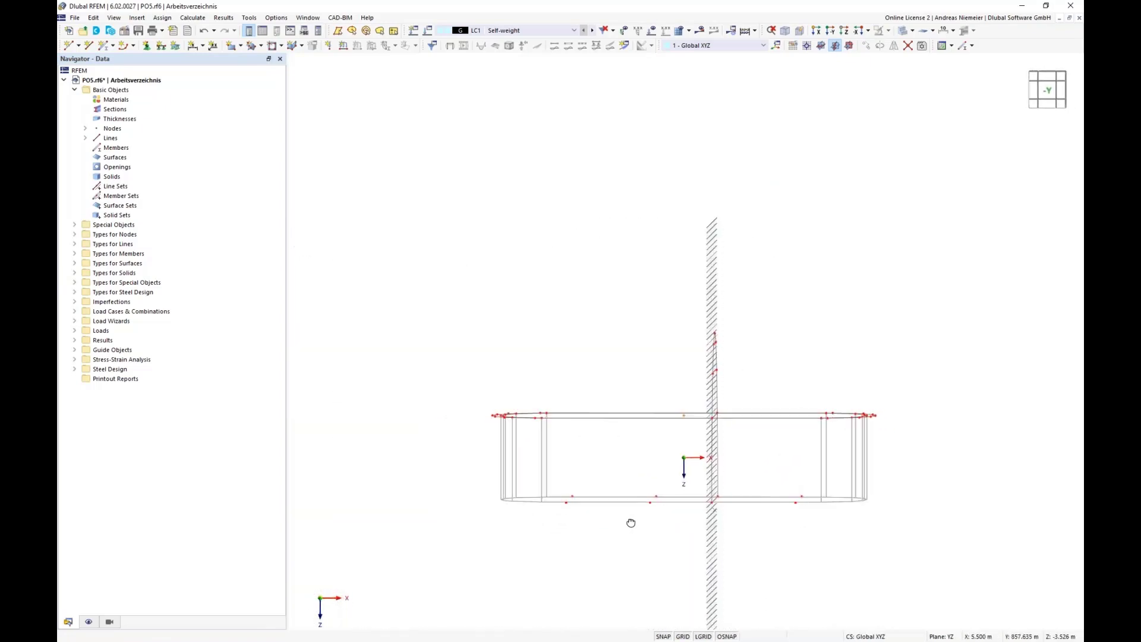
{"action": "left_click_drag", "start_coordinate": [704, 310], "coordinate": [740, 537]}
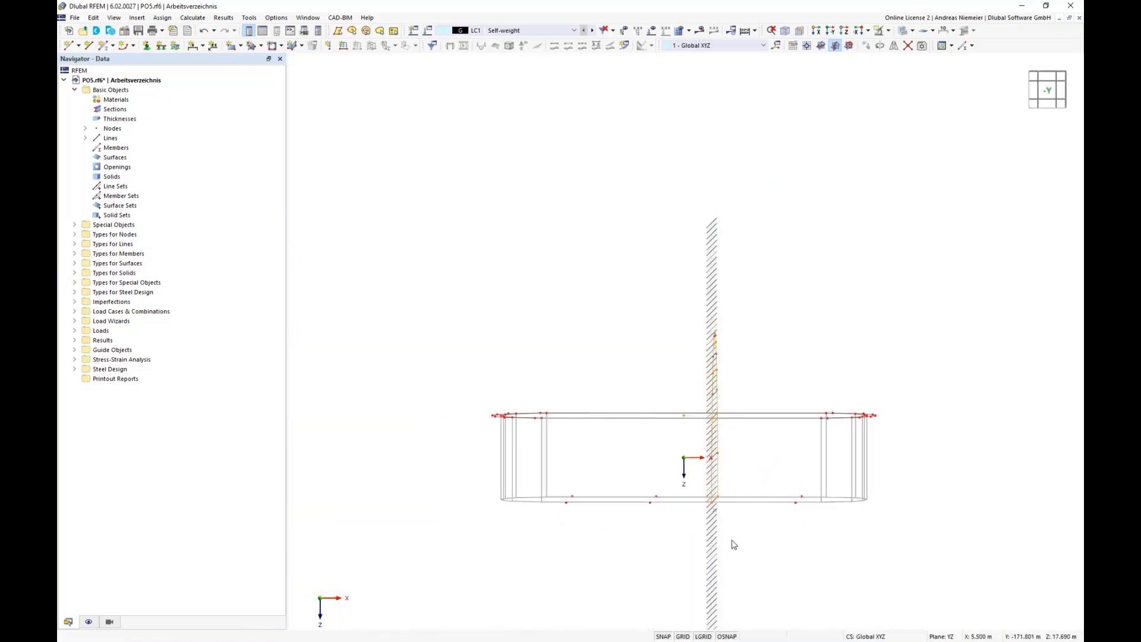
{"action": "right_click", "coordinate": [719, 477]}
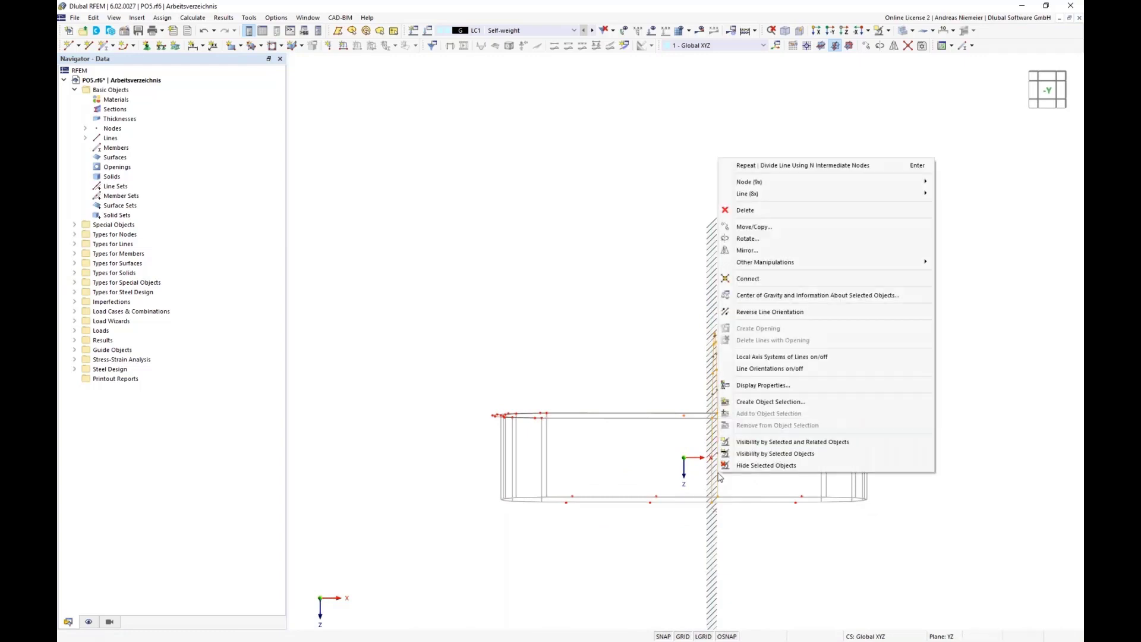
{"action": "mouse_move", "coordinate": [781, 198]}
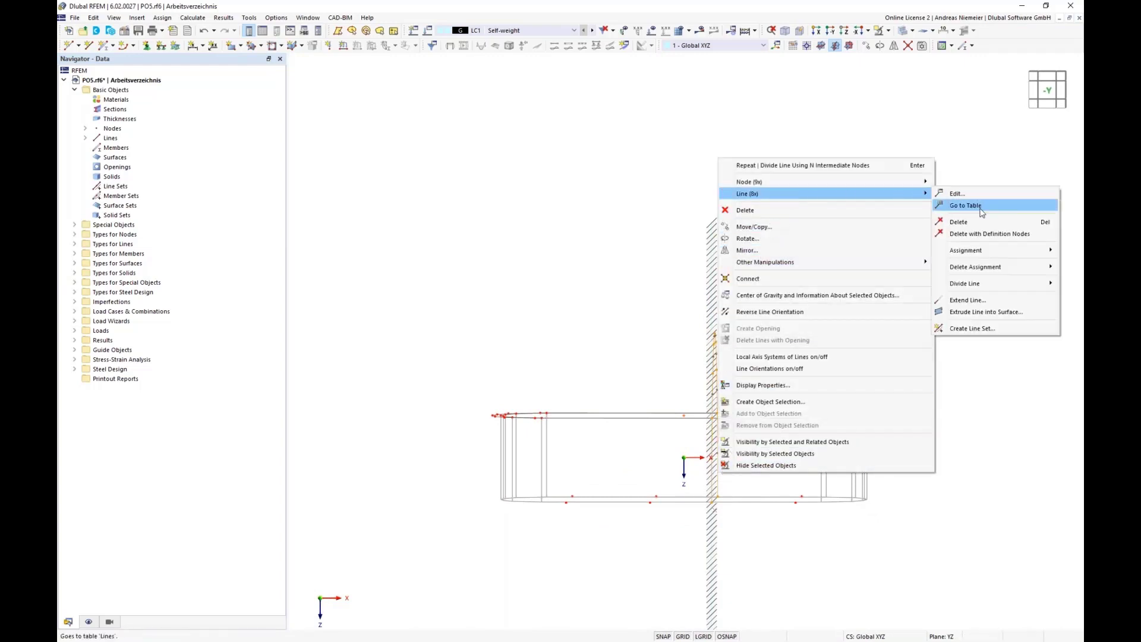
{"action": "left_click", "coordinate": [984, 227]}
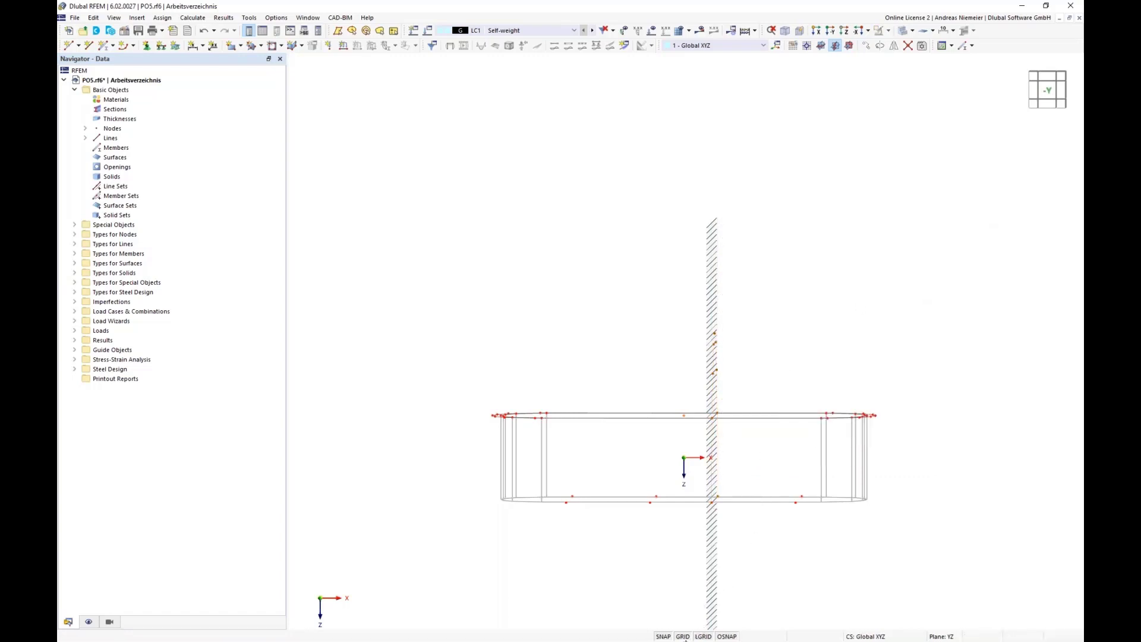
{"action": "left_click", "coordinate": [683, 636]}
- Copy the arc's nodes from X 5.5 m to the matching ground and ring positions at X -5.5 m
{"action": "mouse_move", "coordinate": [763, 577]}
{"action": "middle_mouse_down", "text": "ctrl"}
{"action": "mouse_move", "coordinate": [728, 589]}
{"action": "mouse_move", "coordinate": [669, 546]}
{"action": "middle_mouse_up", "text": "ctrl"}
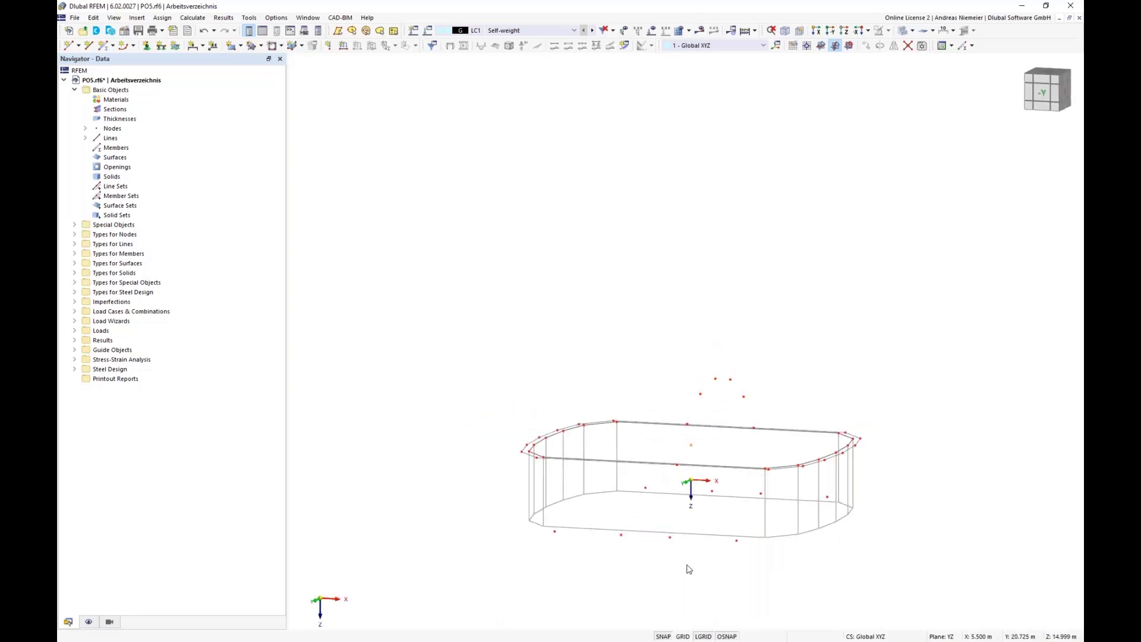
{"action": "middle_click_drag", "start_coordinate": [689, 565], "coordinate": [725, 544], "text": "ctrl"}
{"action": "left_click_drag", "start_coordinate": [711, 348], "coordinate": [740, 531]}
{"action": "middle_click_drag", "start_coordinate": [746, 541], "coordinate": [721, 573], "text": "ctrl"}
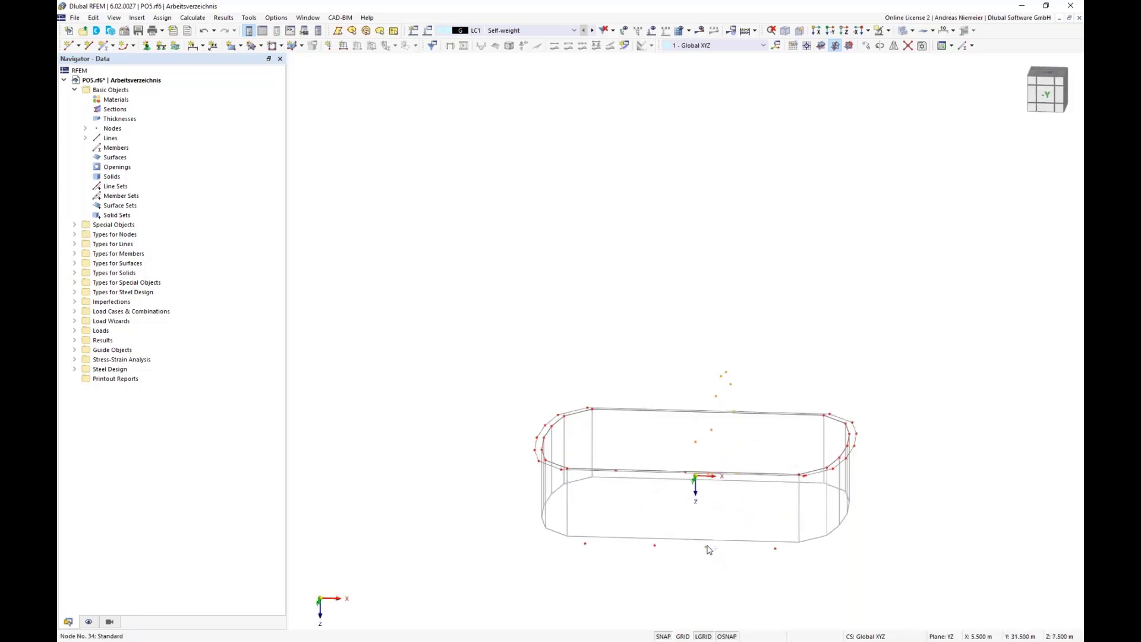
{"action": "left_click_drag", "start_coordinate": [708, 549], "coordinate": [657, 553]}
{"action": "middle_click_drag", "start_coordinate": [678, 445], "coordinate": [666, 464]}
{"action": "scroll", "coordinate": [662, 466], "scroll_direction": "down", "scroll_amount": 1}
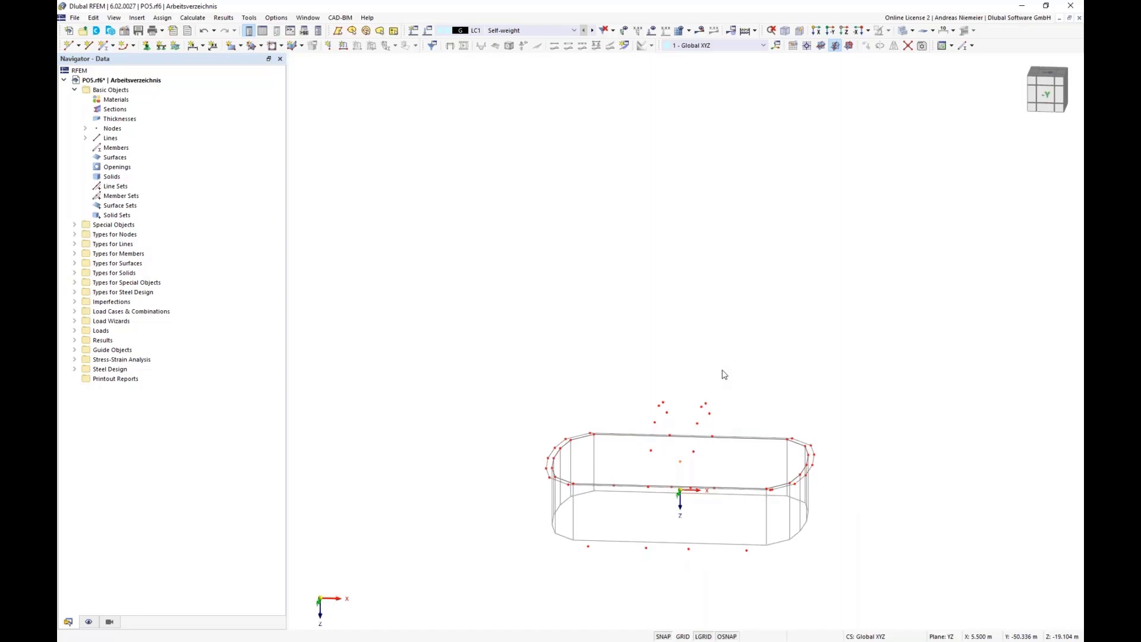
- Create a node at 50% between the two ring nodes of the copied arc at X -5.5 m
{"action": "scroll", "coordinate": [654, 487], "scroll_direction": "up", "scroll_amount": 5}
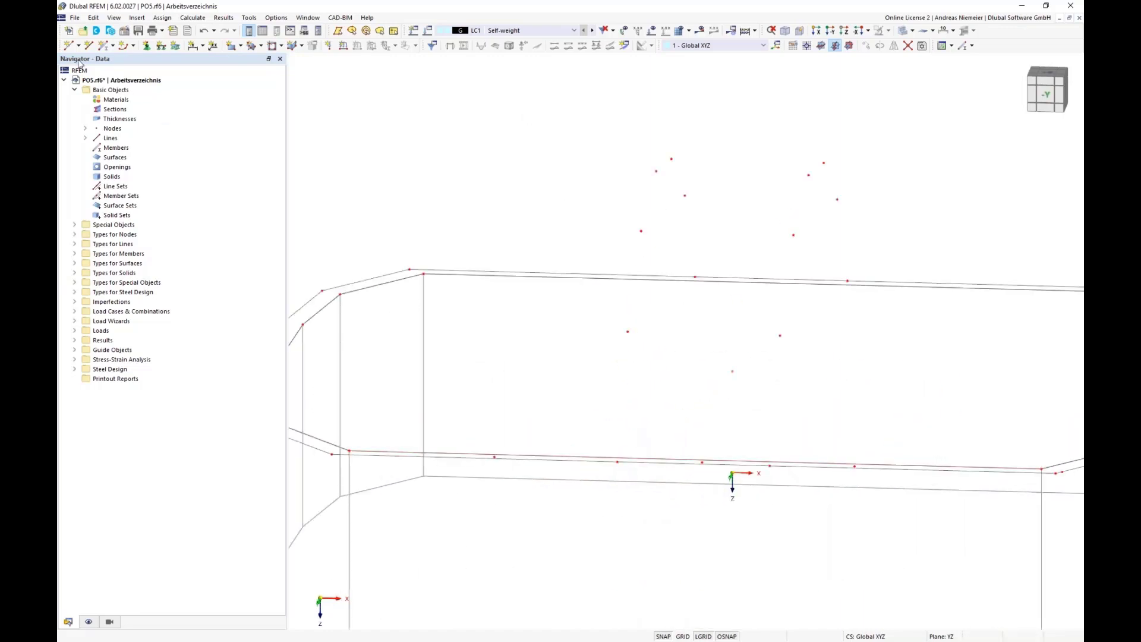
{"action": "left_click", "coordinate": [70, 45]}
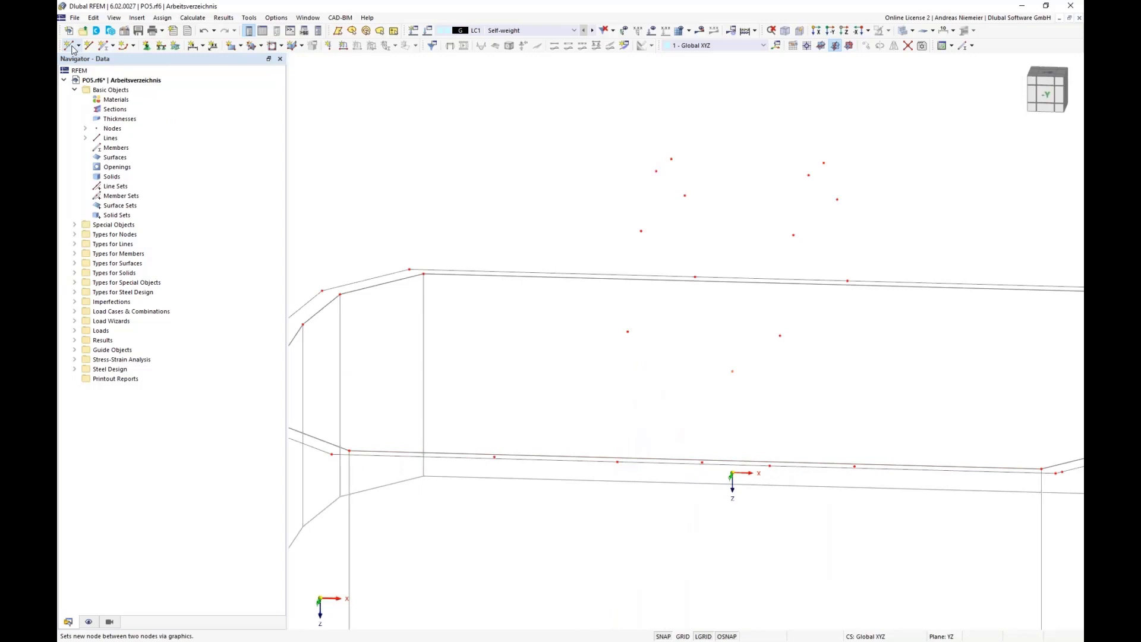
{"action": "left_click", "coordinate": [618, 462]}
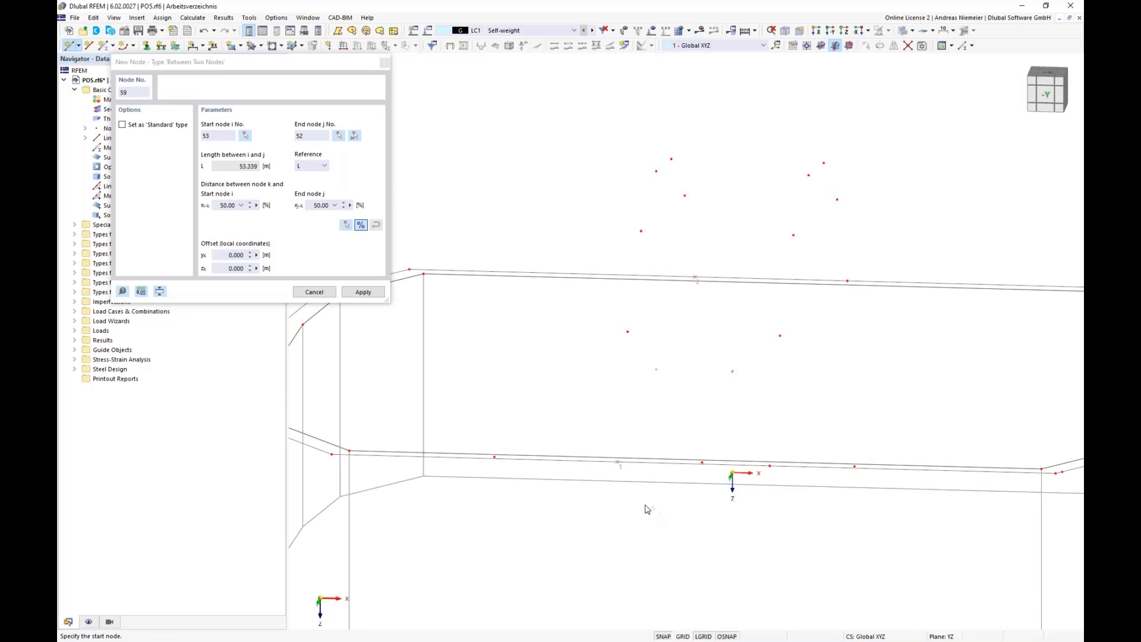
{"action": "left_click", "coordinate": [363, 292]}
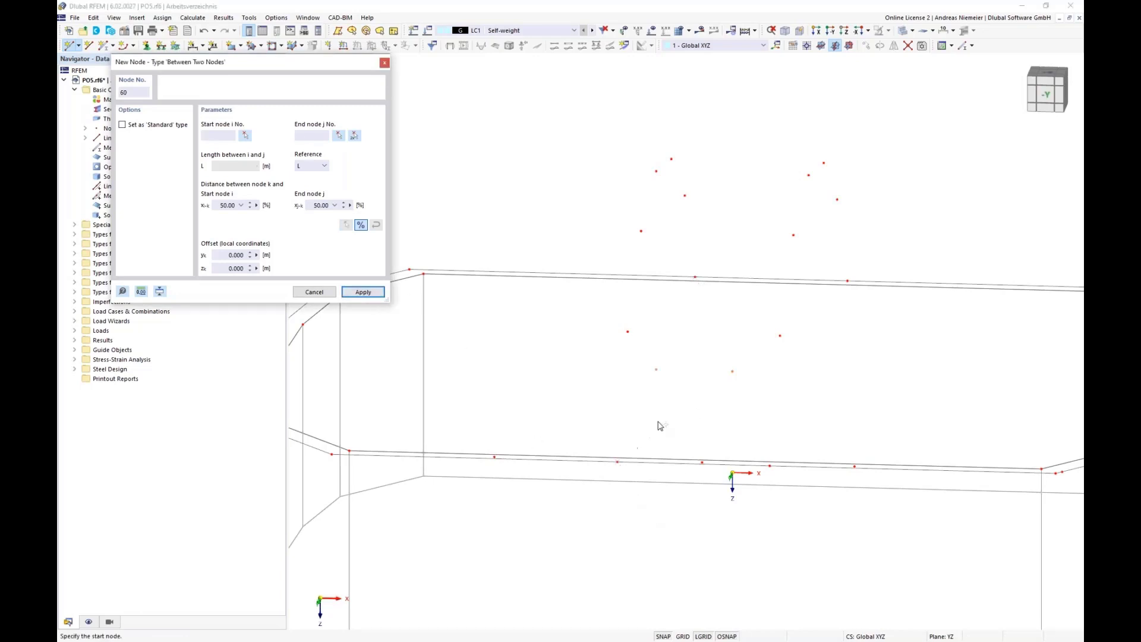
{"action": "middle_click_drag", "start_coordinate": [673, 438], "coordinate": [680, 413]}
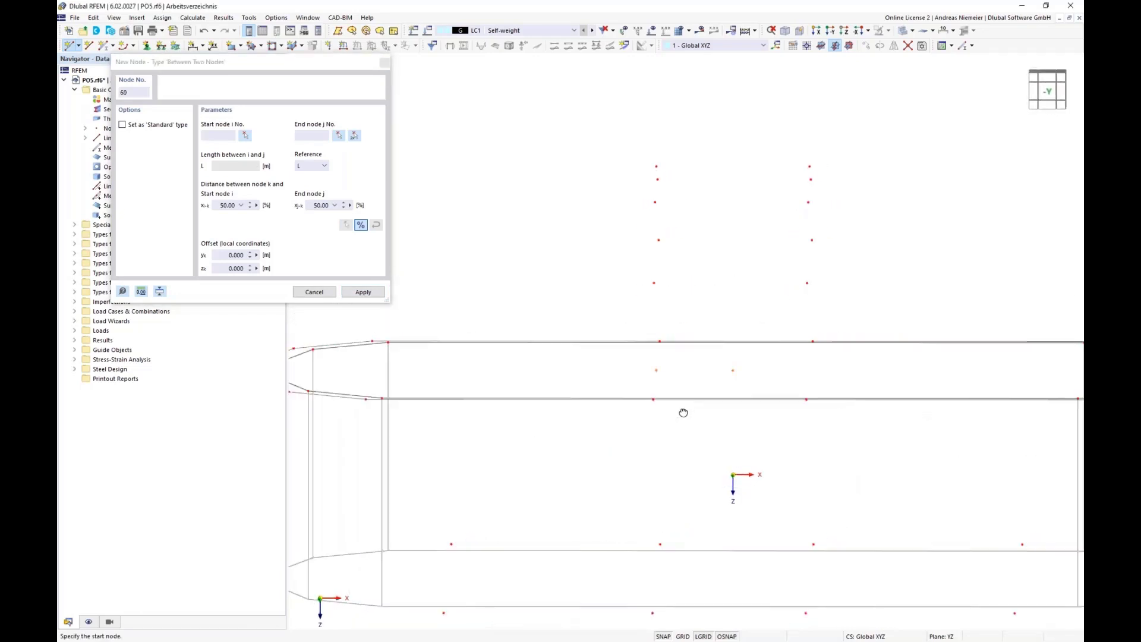
{"action": "middle_click_drag", "start_coordinate": [696, 189], "coordinate": [660, 181]}
{"action": "key", "text": "Escape"}
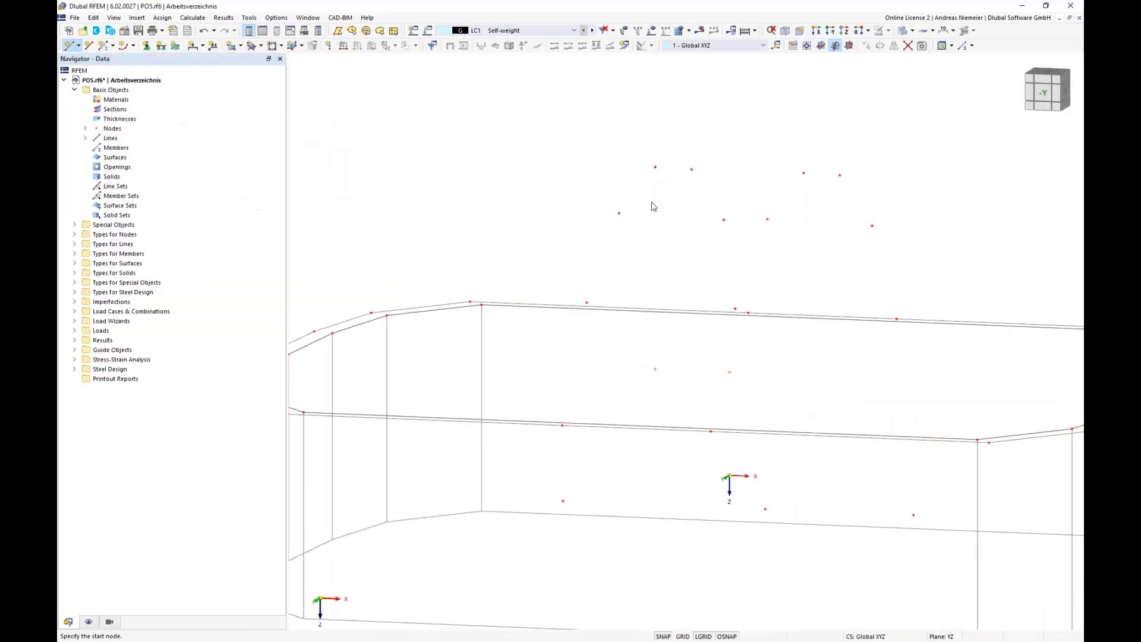
- Copy the top node of the arc at X -5.5 m once with a displacement of Y 0 and Z -5 m
{"action": "right_click", "coordinate": [656, 168]}
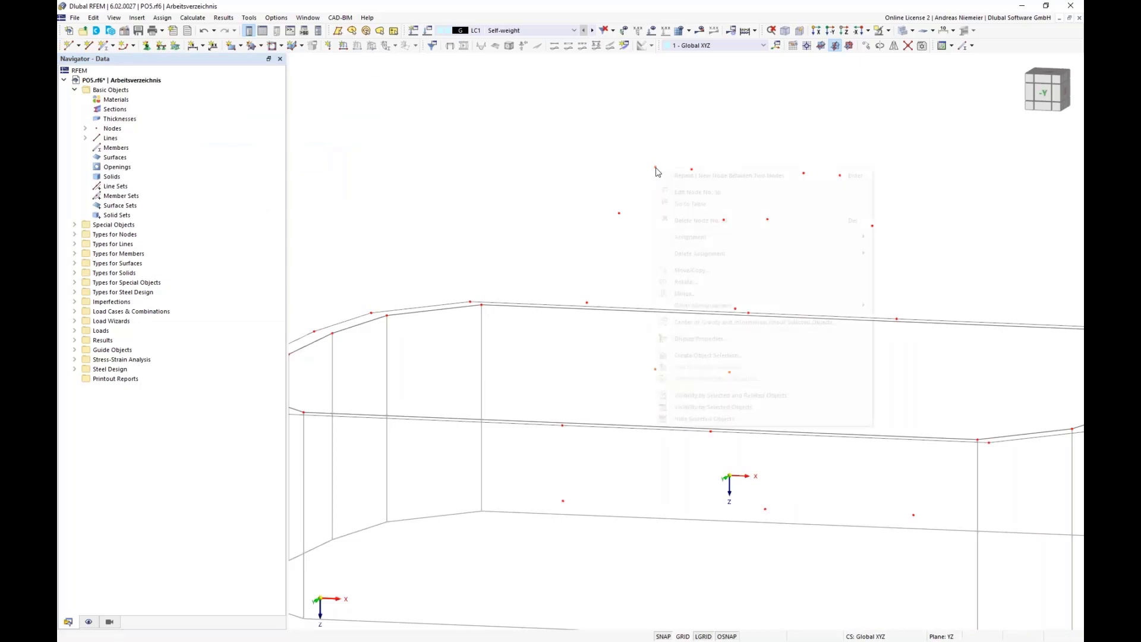
{"action": "left_click", "coordinate": [708, 270]}
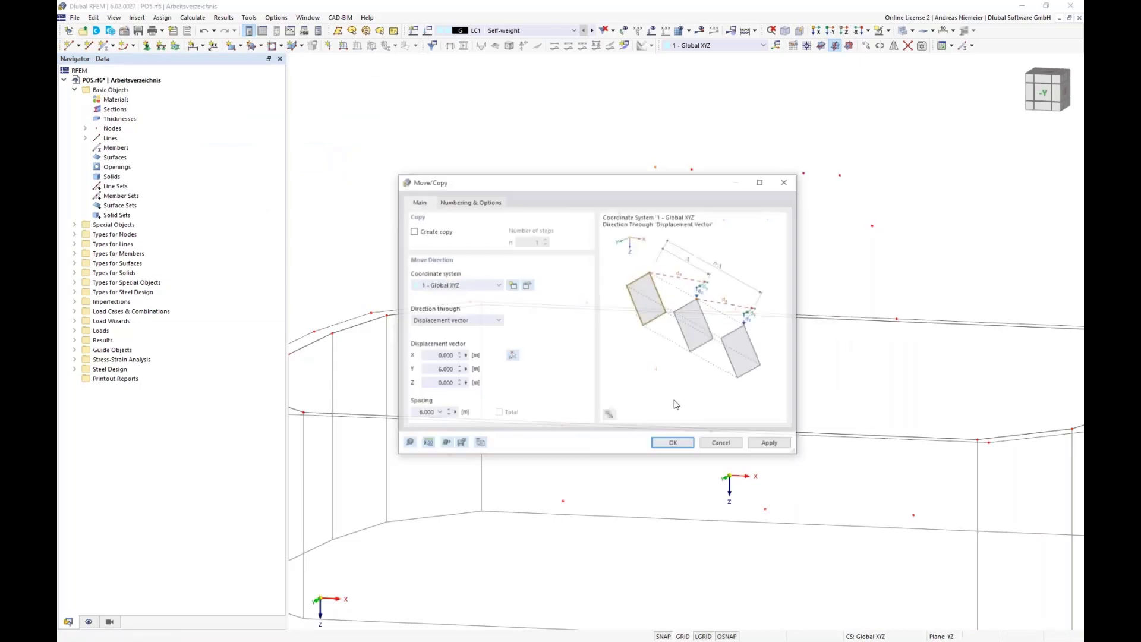
{"action": "left_click", "coordinate": [413, 231]}
{"action": "double_click", "coordinate": [430, 370]}
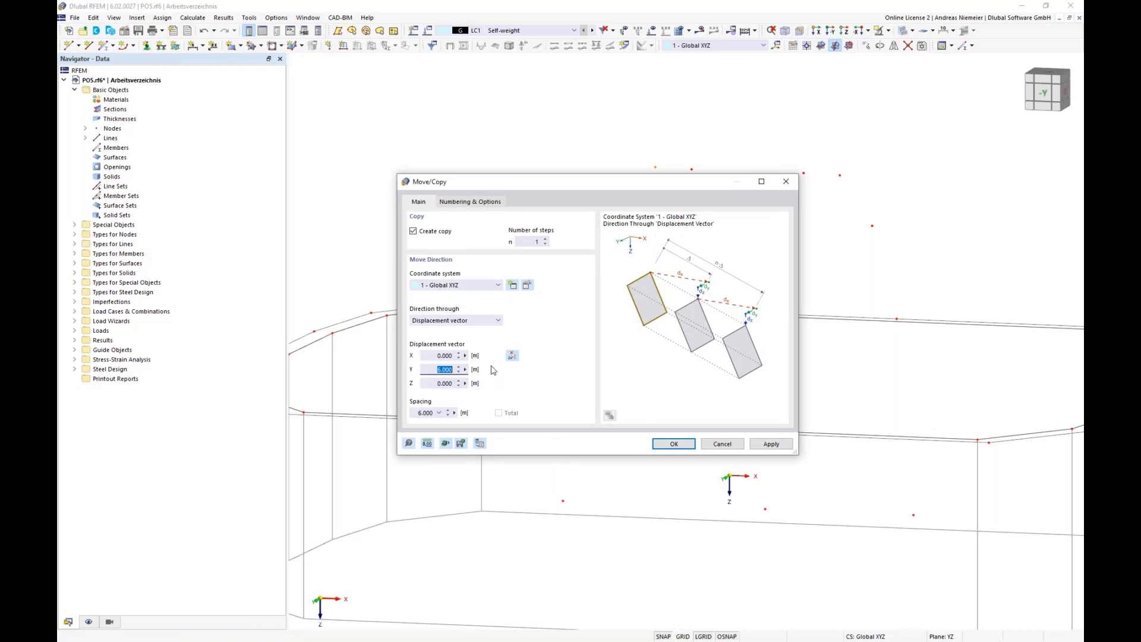
{"action": "type", "text": "0"}
{"action": "key", "text": "Tab"}
{"action": "type", "text": "-5"}
{"action": "left_click", "coordinate": [661, 443]}
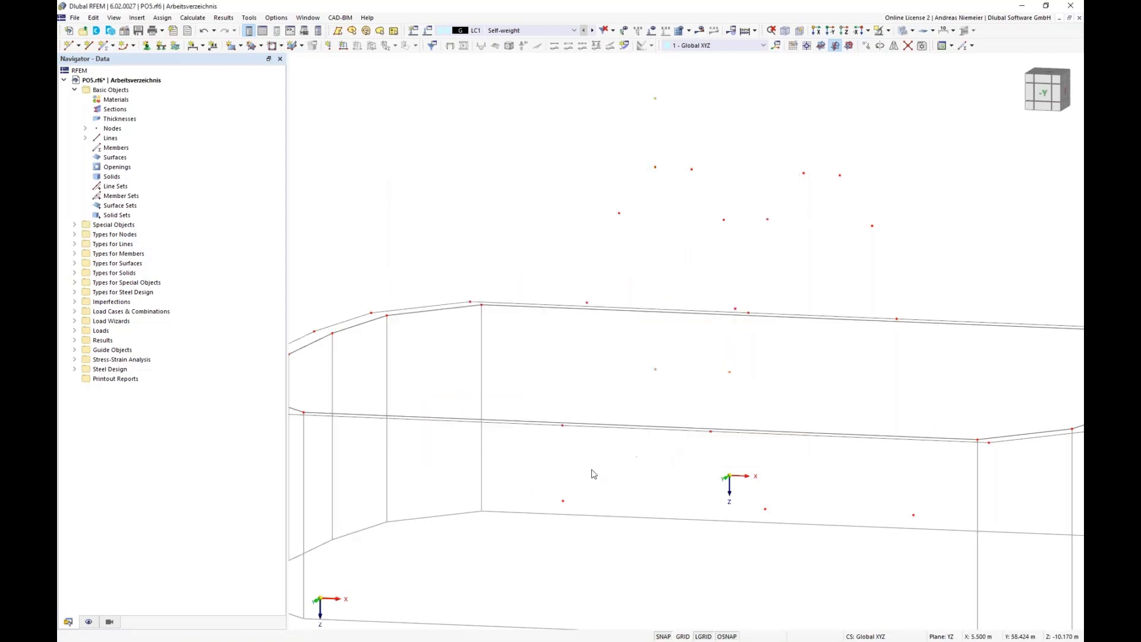
- Set up a Scale of the X -5.5 m arc nodes above the ring without copying, through 2 points: the midpoint node and the raised top node
{"action": "left_click", "coordinate": [1068, 92]}
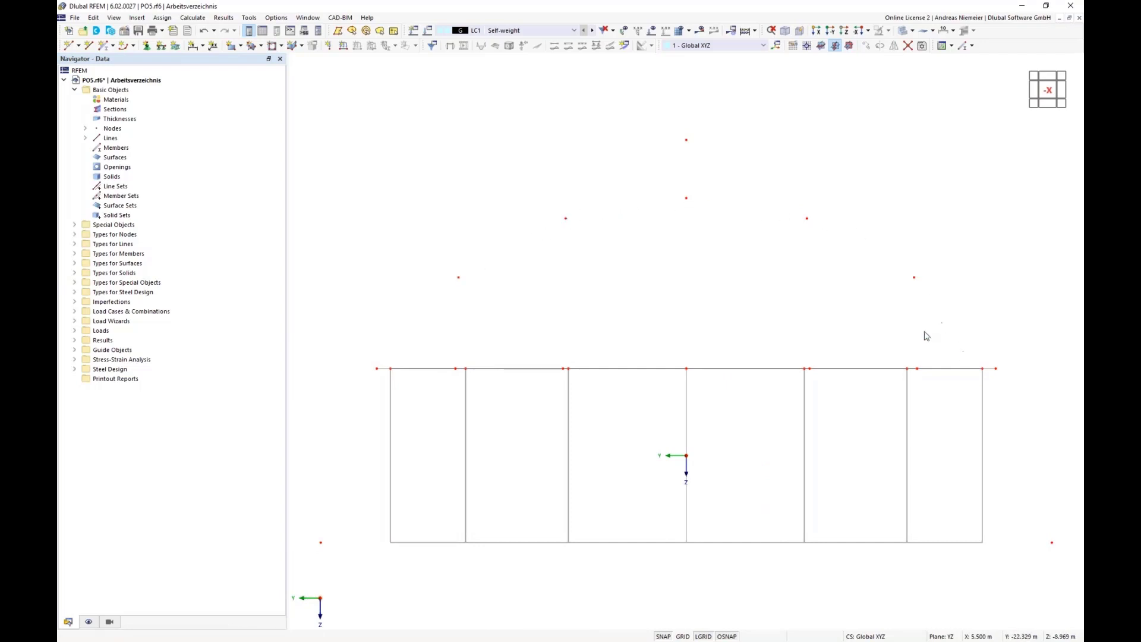
{"action": "left_click", "coordinate": [684, 139]}
{"action": "middle_click_drag", "start_coordinate": [527, 295], "coordinate": [716, 295], "text": "ctrl"}
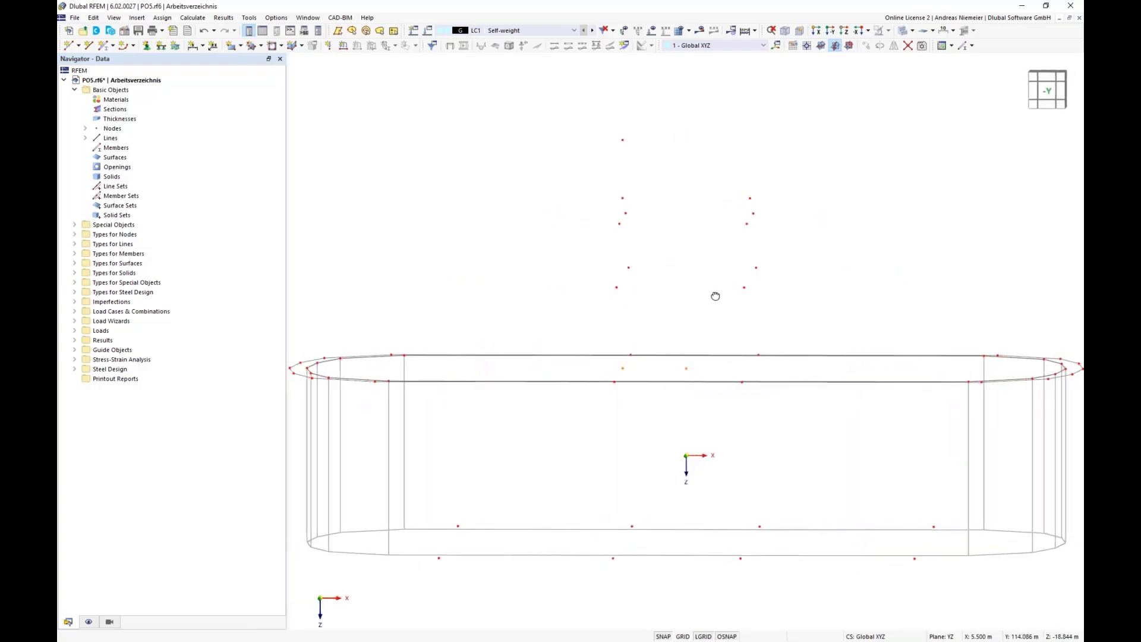
{"action": "left_click_drag", "start_coordinate": [566, 174], "coordinate": [670, 309]}
{"action": "left_click", "coordinate": [94, 18]}
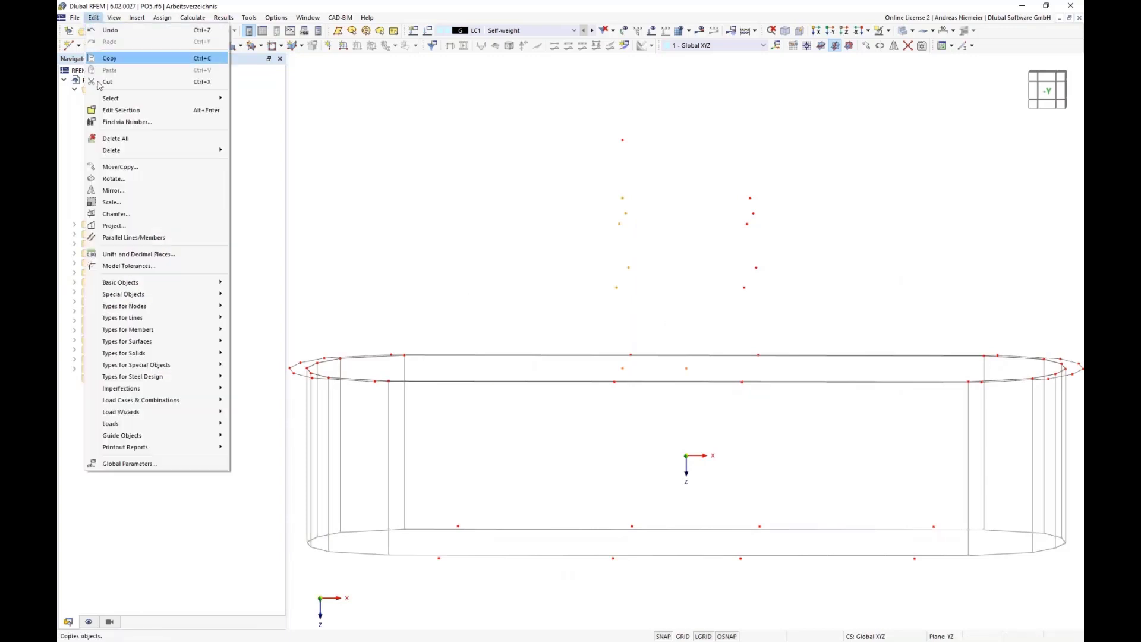
{"action": "left_click", "coordinate": [123, 206]}
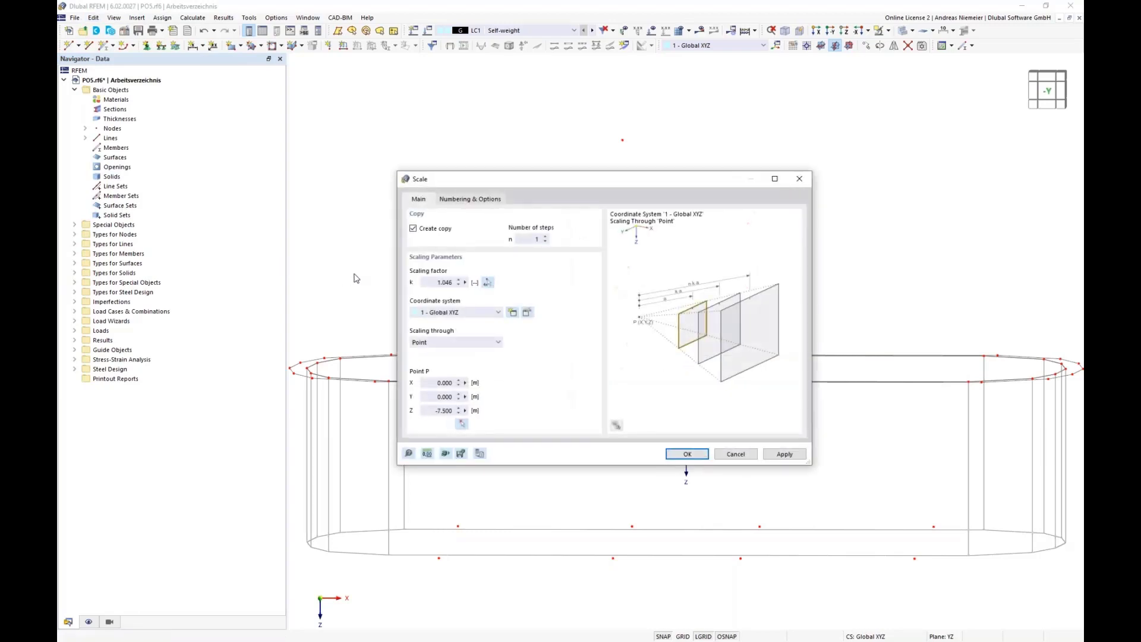
{"action": "left_click", "coordinate": [433, 234]}
{"action": "left_click", "coordinate": [458, 343]}
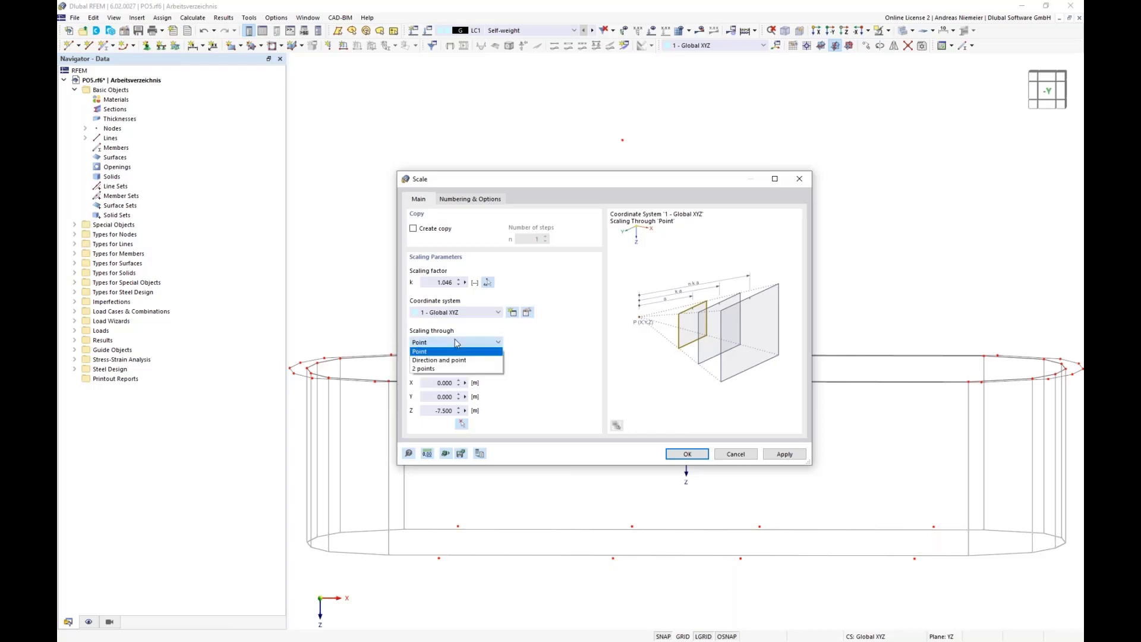
{"action": "left_click", "coordinate": [424, 369]}
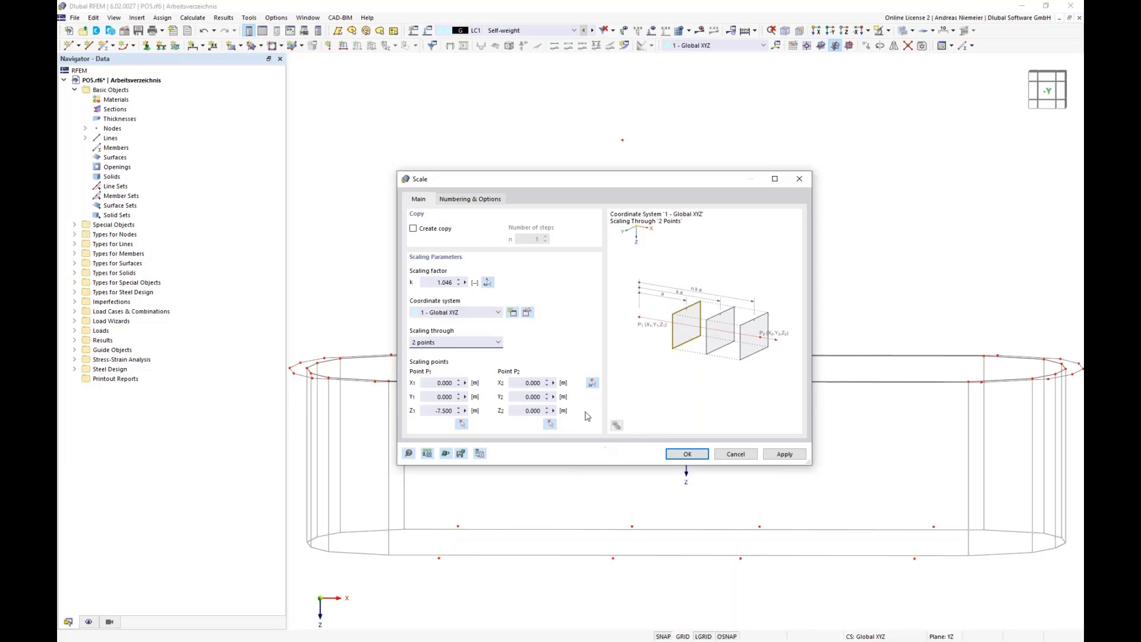
{"action": "left_click", "coordinate": [592, 383]}
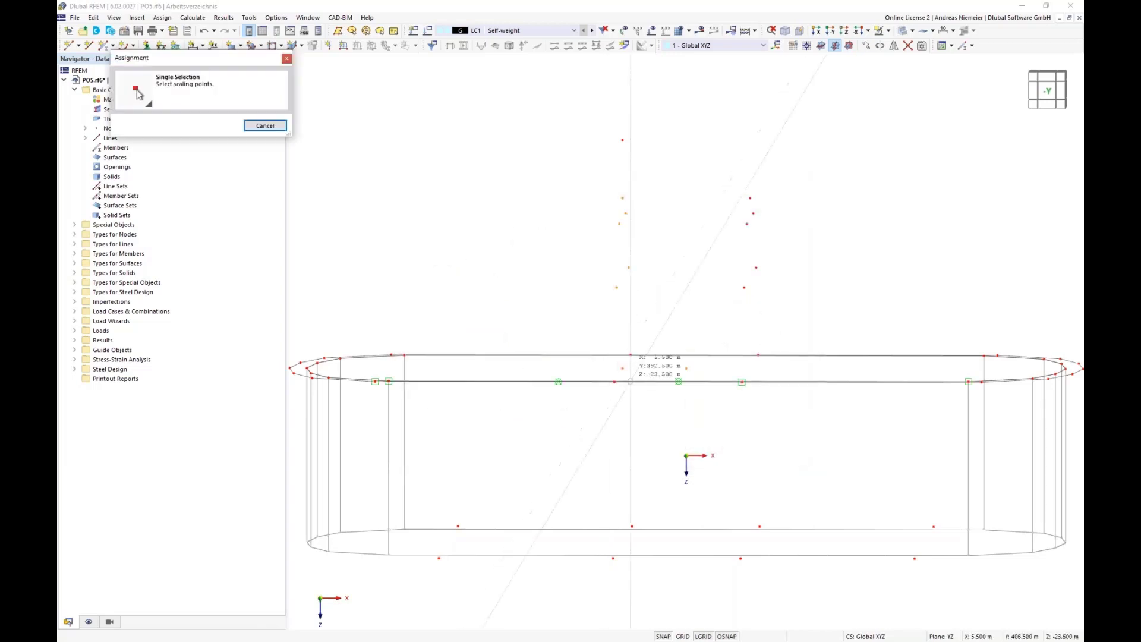
{"action": "left_click", "coordinate": [622, 369]}
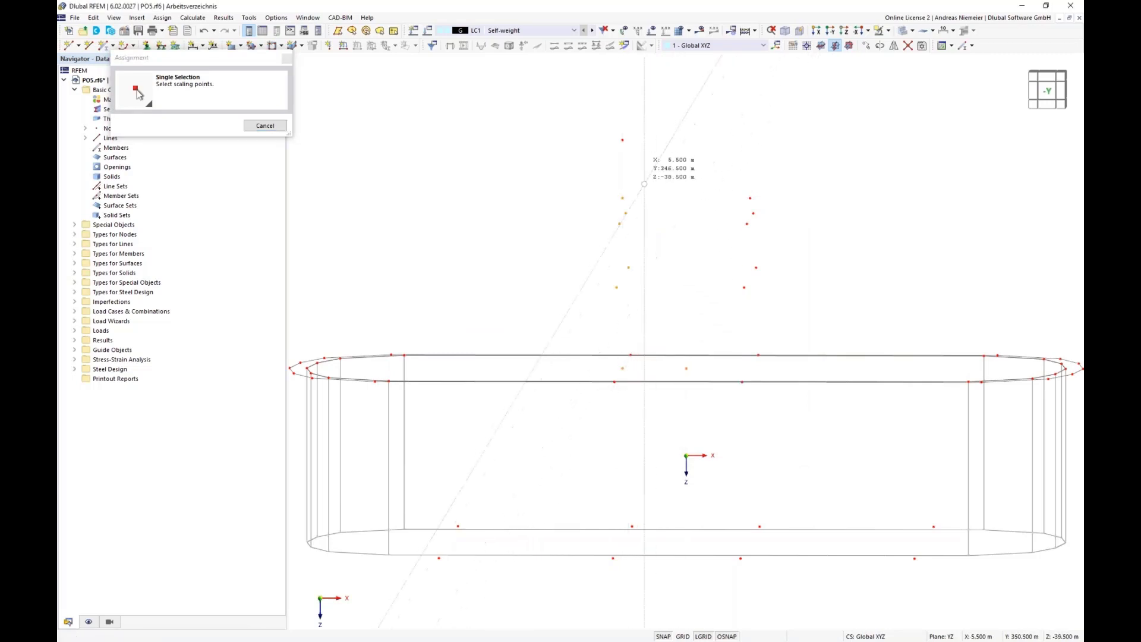
{"action": "left_click", "coordinate": [623, 140]}
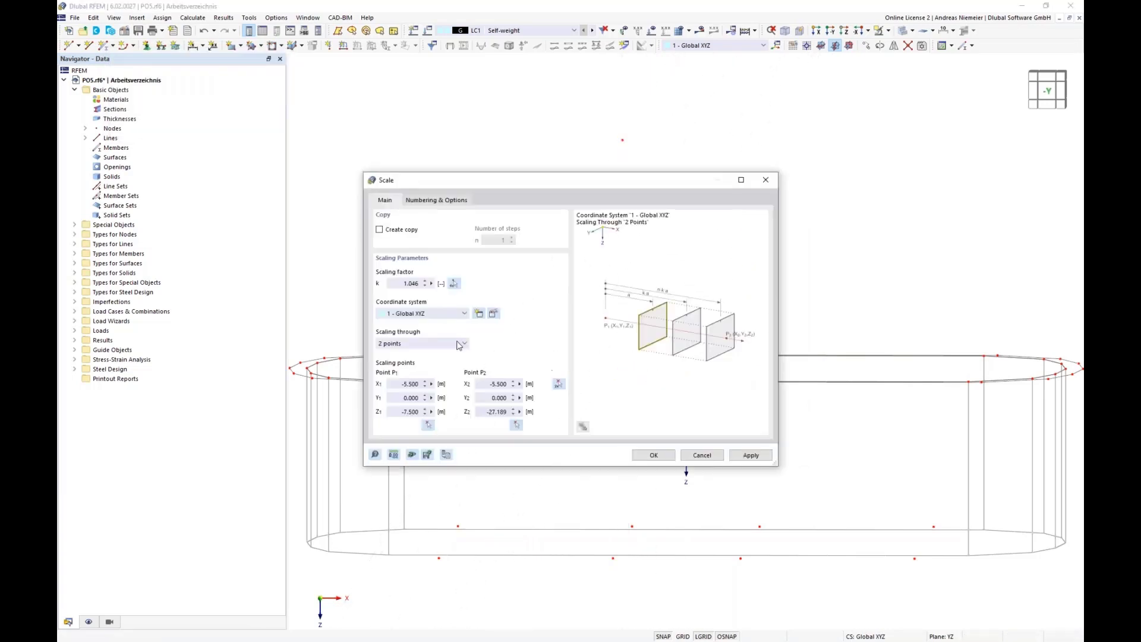
- Define the scaling factor from the midpoint-to-arc-top length and the midpoint-to-raised-node length, and scale the selected arc nodes
{"action": "left_click", "coordinate": [454, 283]}
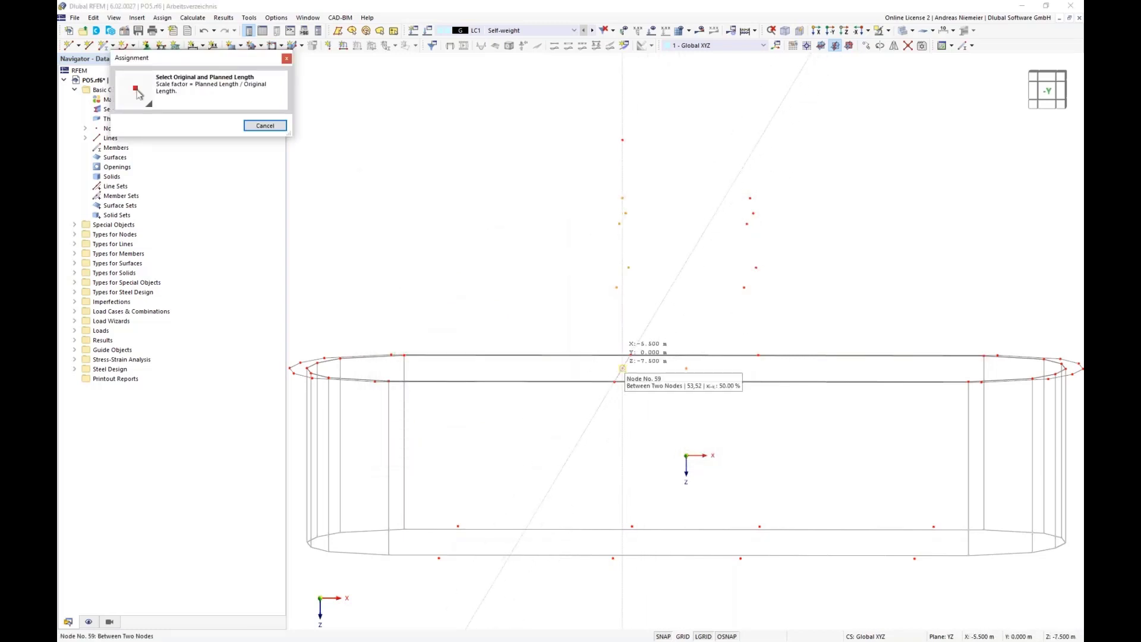
{"action": "left_click", "coordinate": [622, 368]}
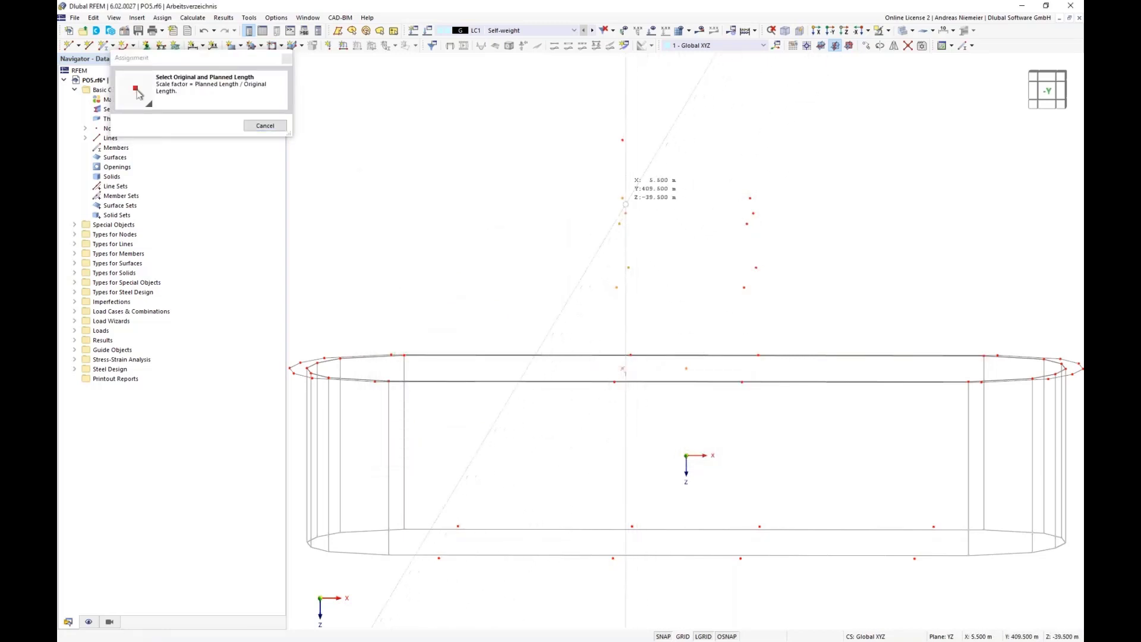
{"action": "left_click", "coordinate": [622, 199]}
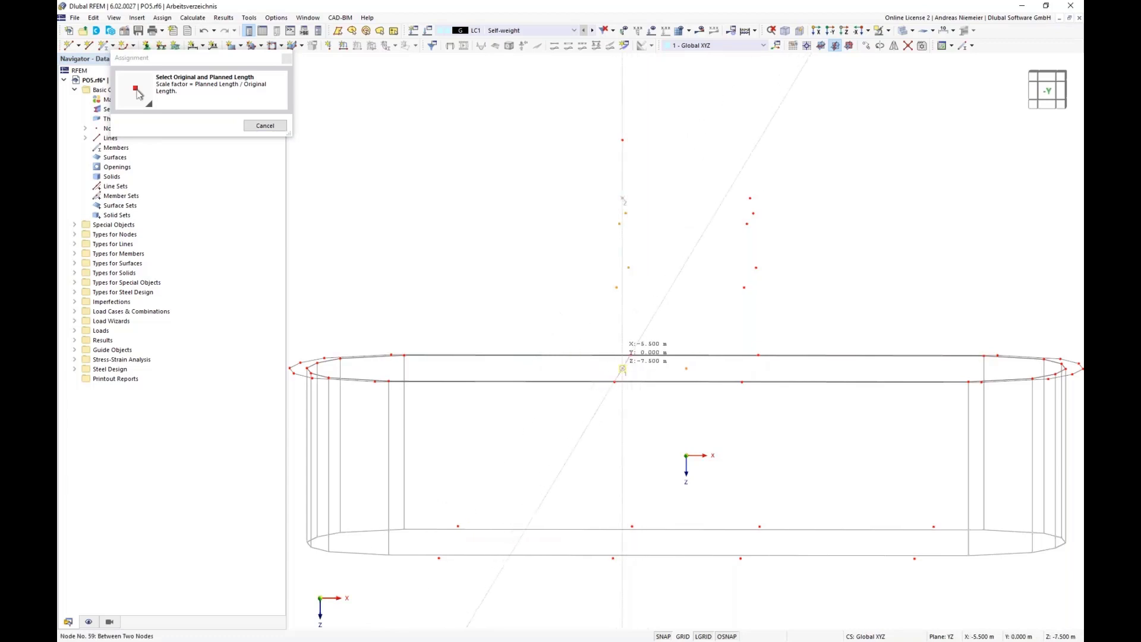
{"action": "left_click", "coordinate": [623, 368]}
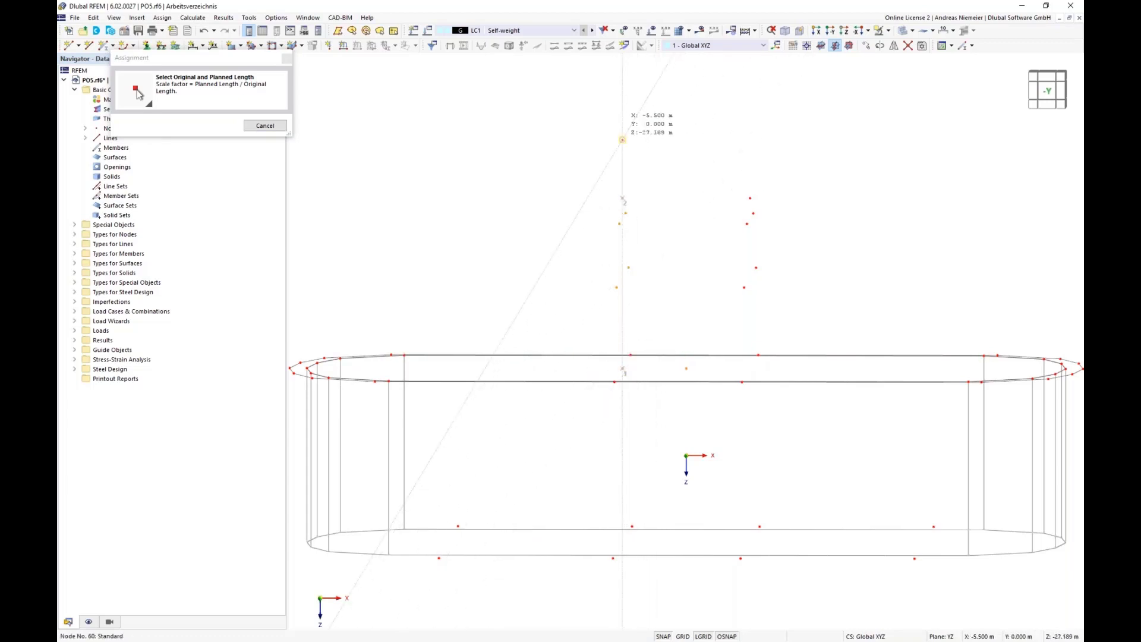
{"action": "left_click", "coordinate": [622, 140]}
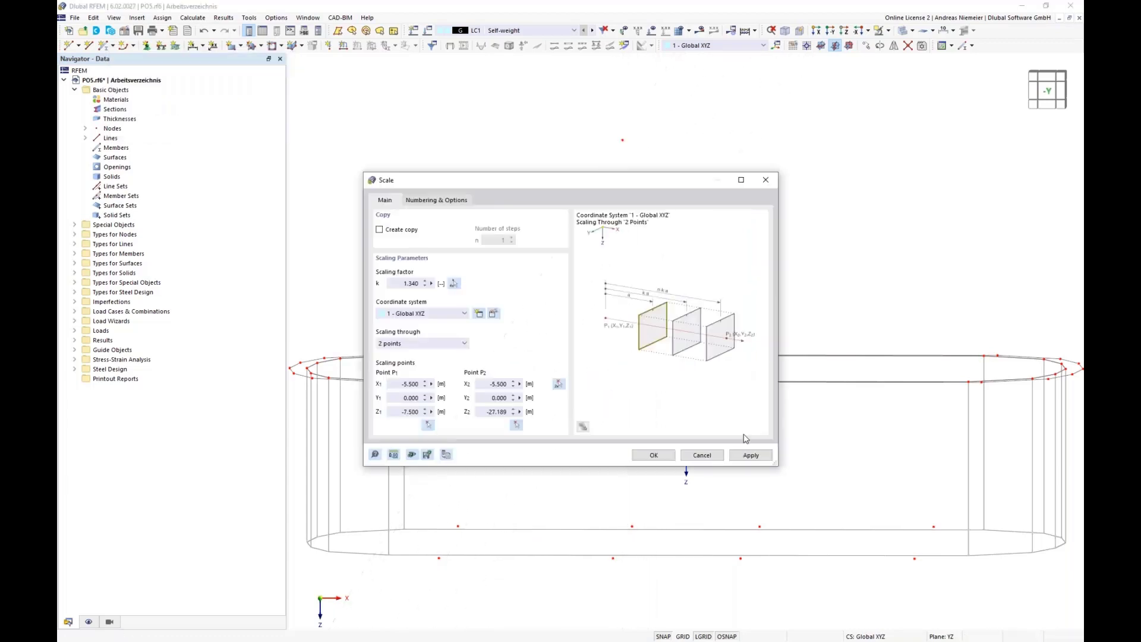
{"action": "left_click", "coordinate": [654, 455]}
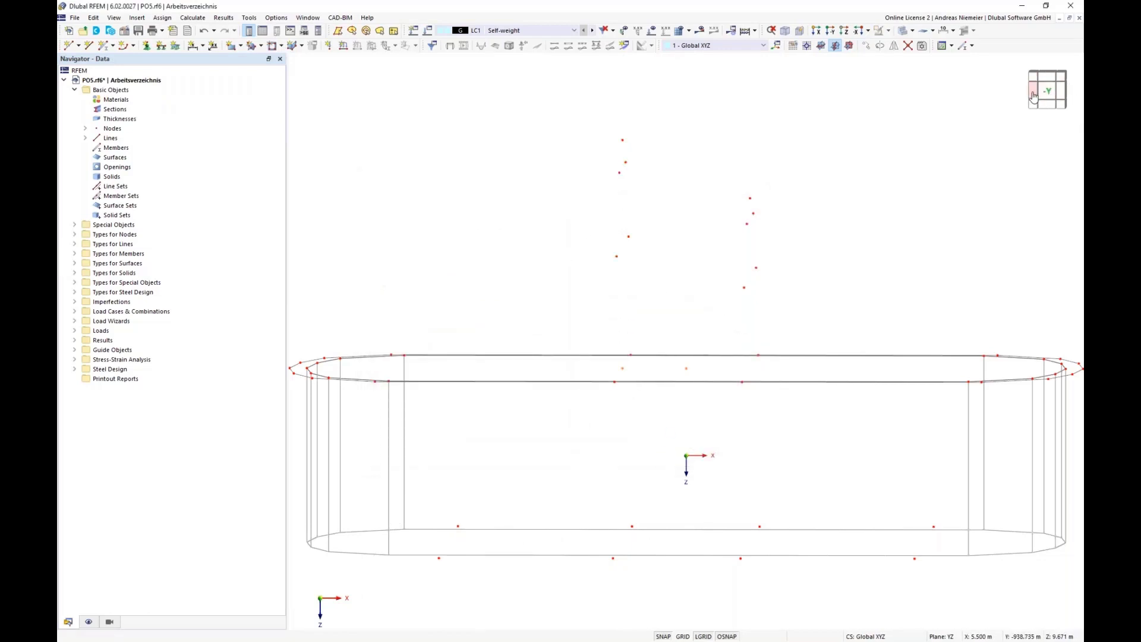
- Draw a spline line through the X 5.5 m arch nodes, from one ground node over the ring and arc nodes to the opposite ground node
{"action": "left_click", "coordinate": [1062, 93]}
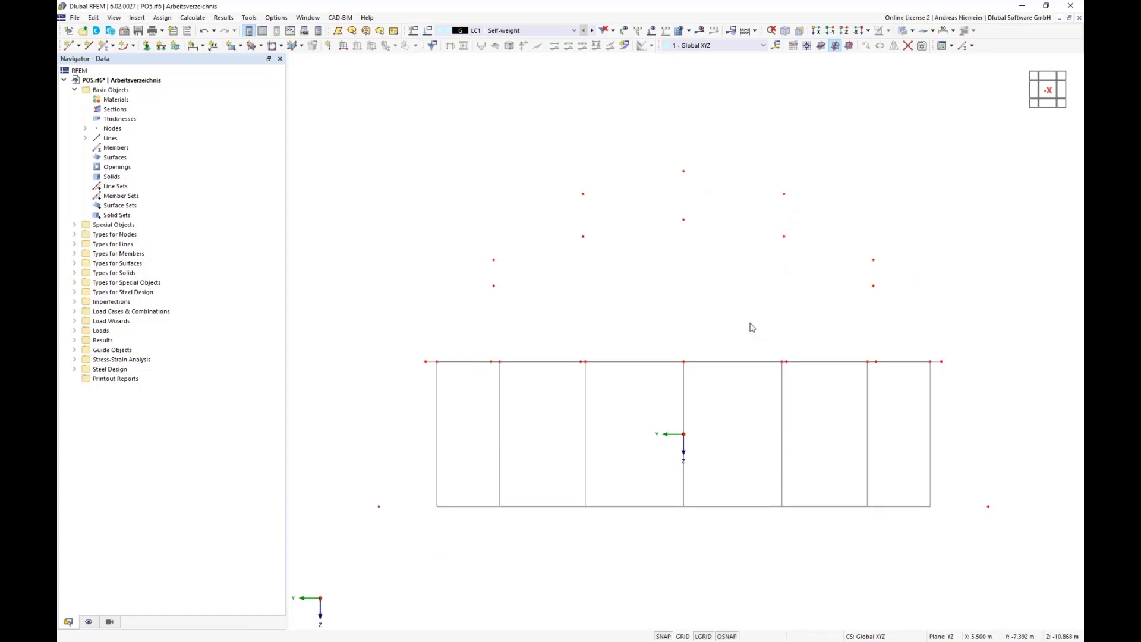
{"action": "middle_click_drag", "start_coordinate": [520, 336], "coordinate": [683, 351], "text": "ctrl"}
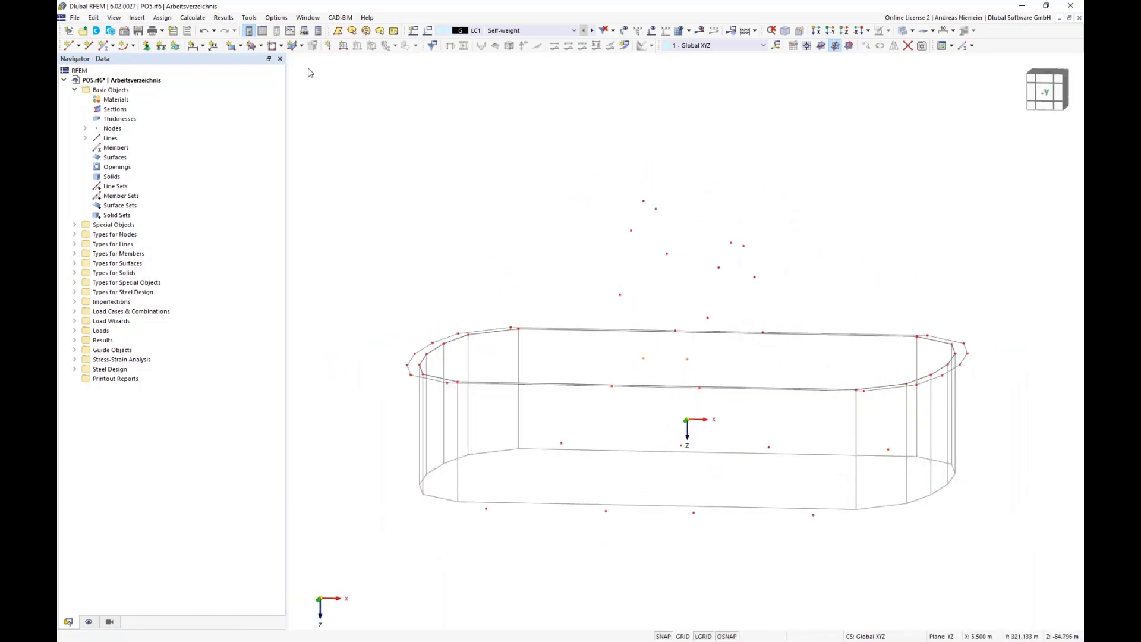
{"action": "left_click", "coordinate": [134, 46]}
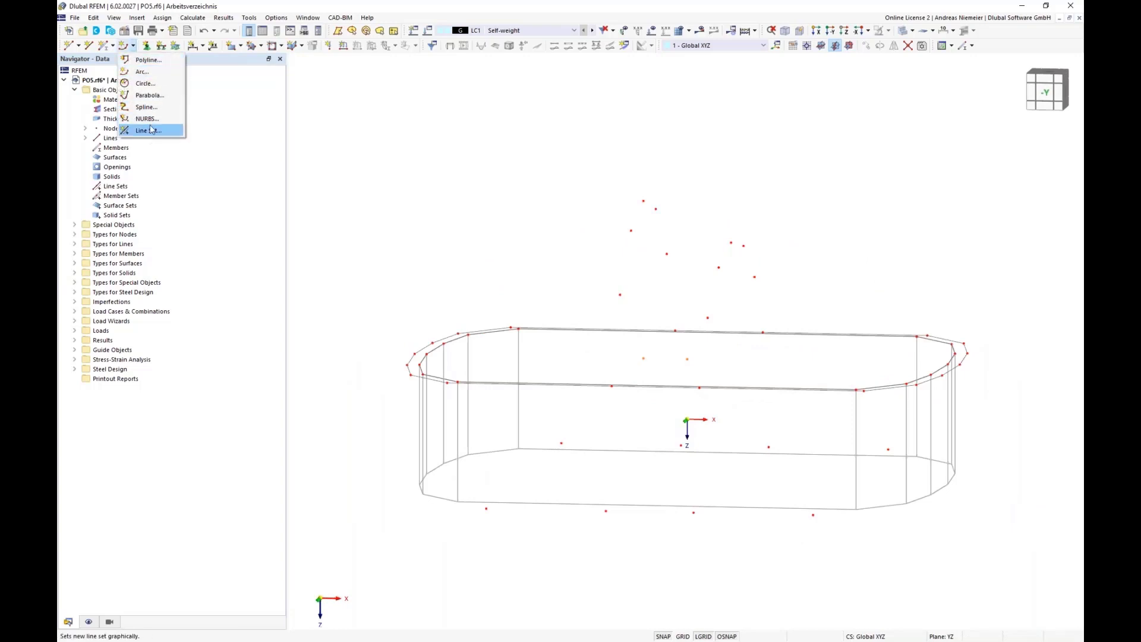
{"action": "left_click", "coordinate": [147, 107]}
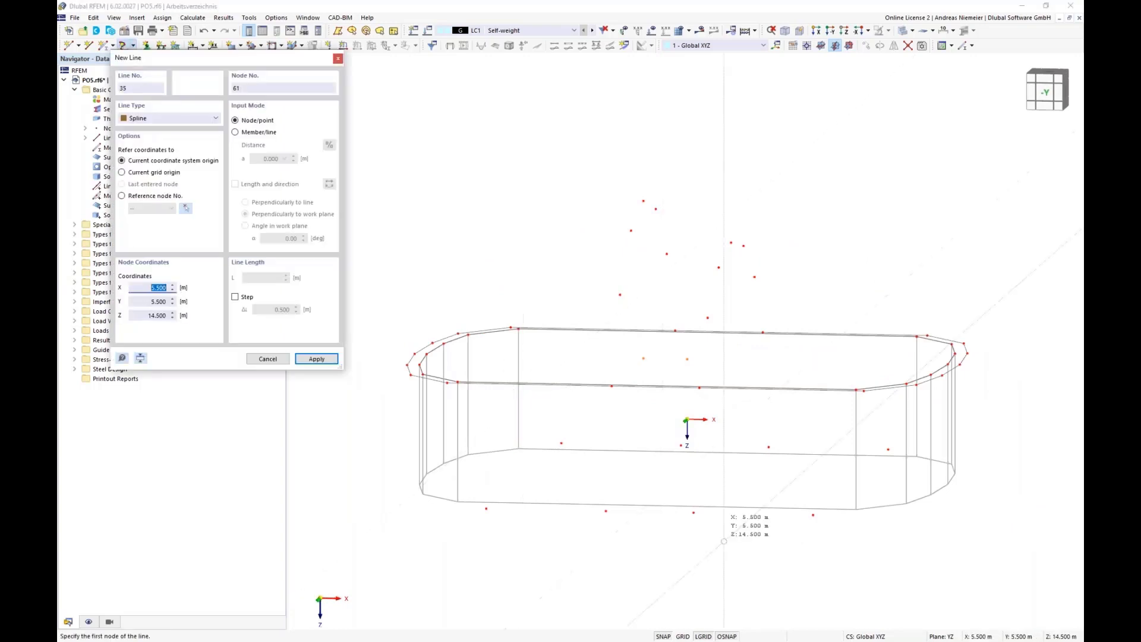
{"action": "scroll", "coordinate": [782, 578], "scroll_direction": "down", "scroll_amount": 1}
{"action": "scroll", "coordinate": [751, 572], "scroll_direction": "up", "scroll_amount": 1}
{"action": "left_click", "coordinate": [700, 515]}
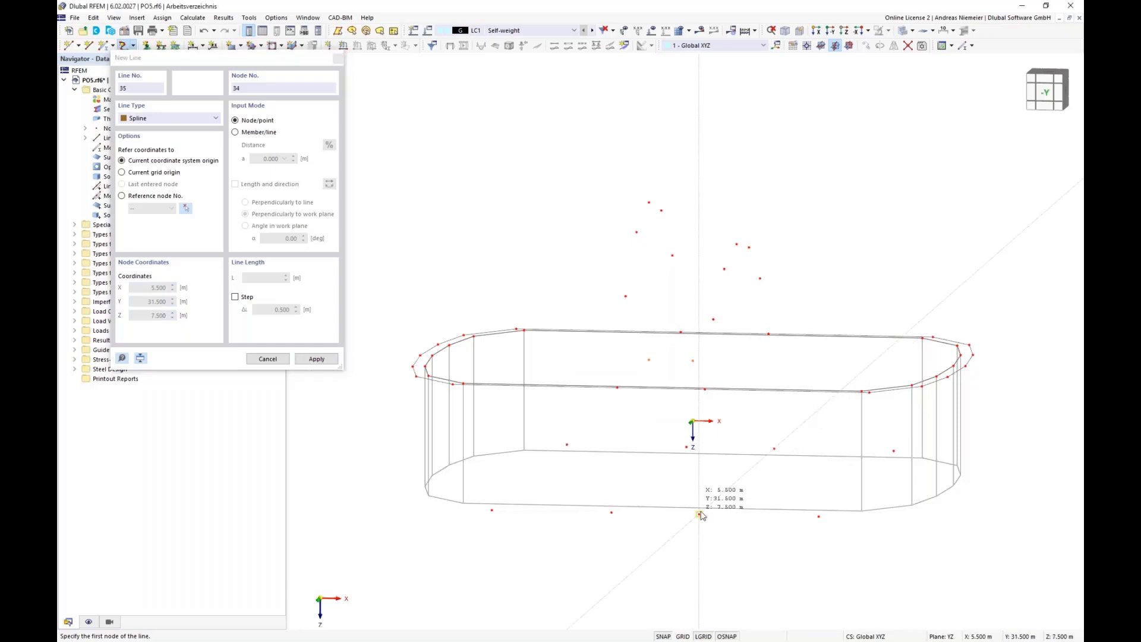
{"action": "left_click", "coordinate": [705, 390]}
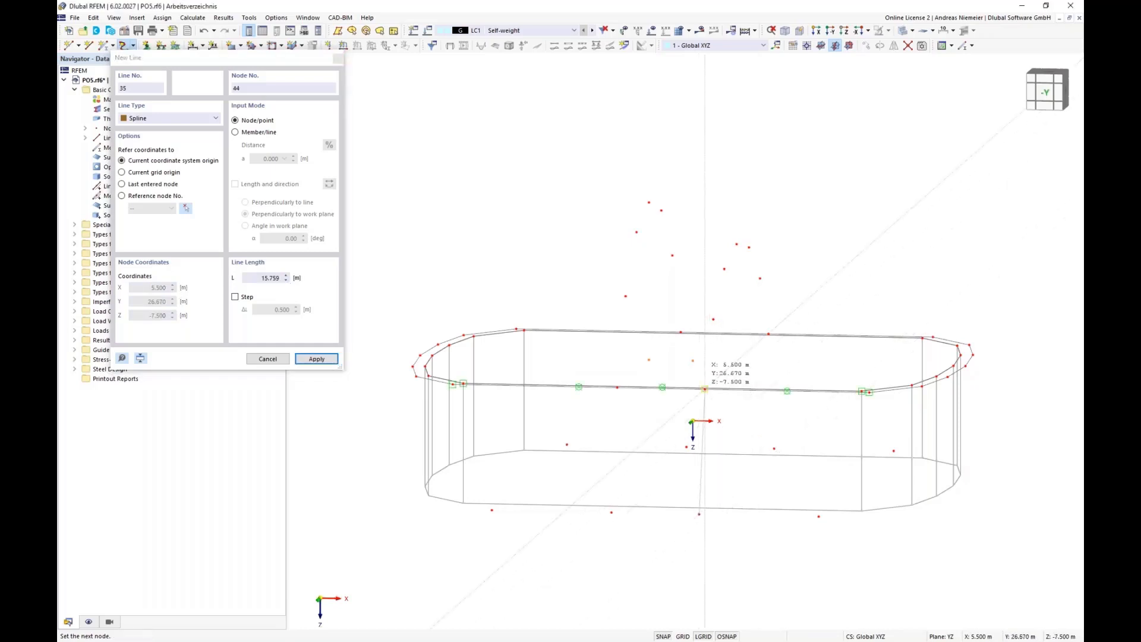
{"action": "left_click", "coordinate": [714, 318]}
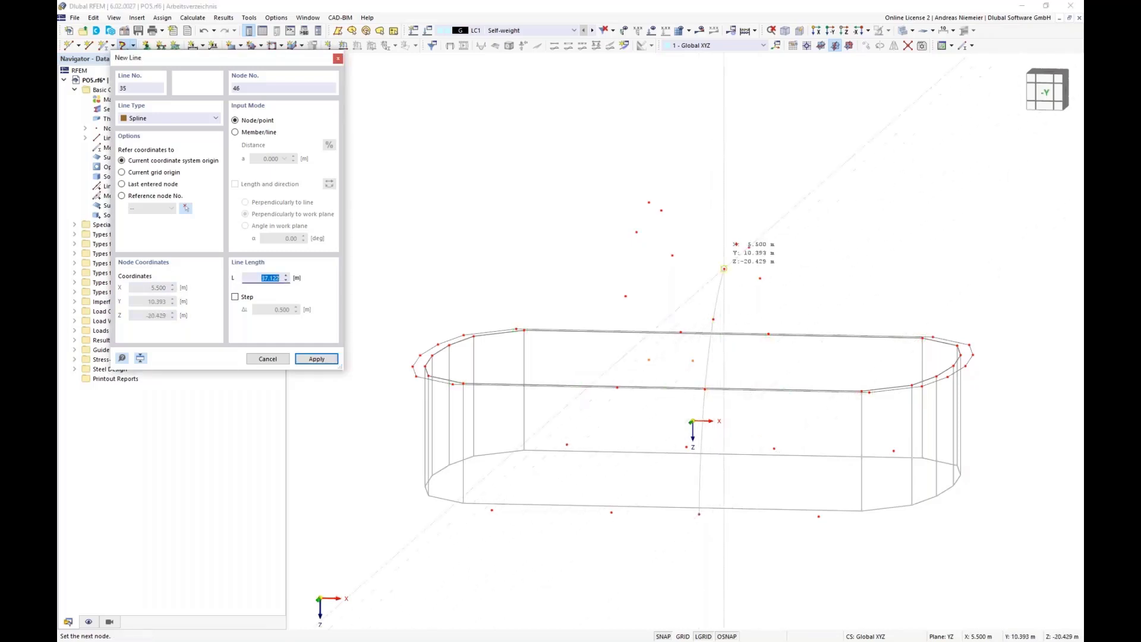
{"action": "left_click", "coordinate": [724, 269]}
{"action": "left_click", "coordinate": [737, 244]}
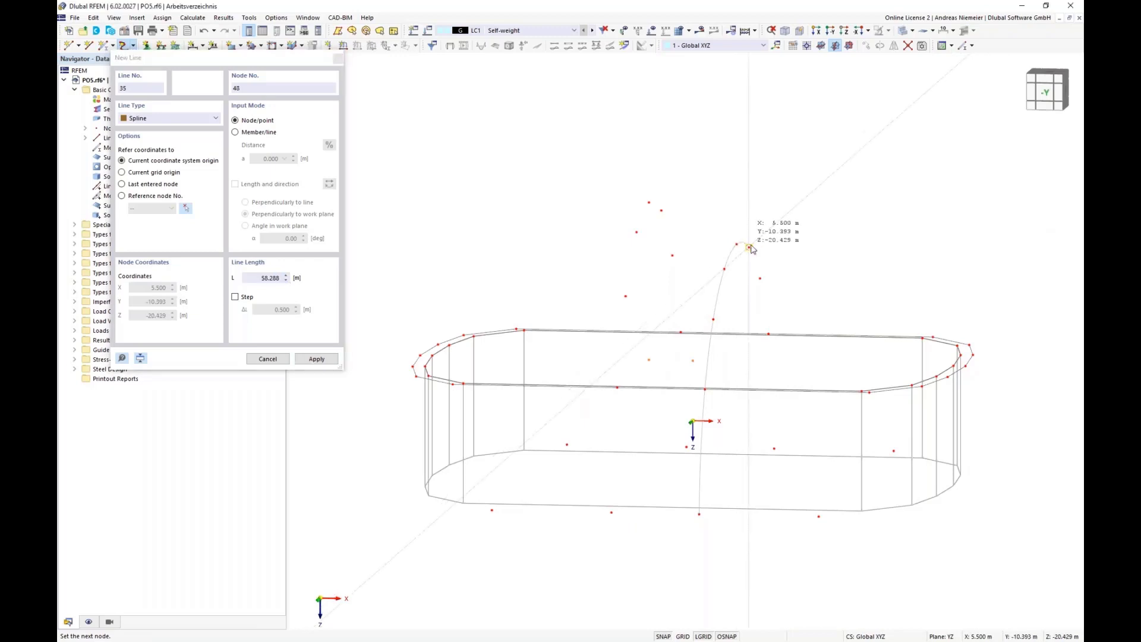
{"action": "left_click", "coordinate": [749, 247]}
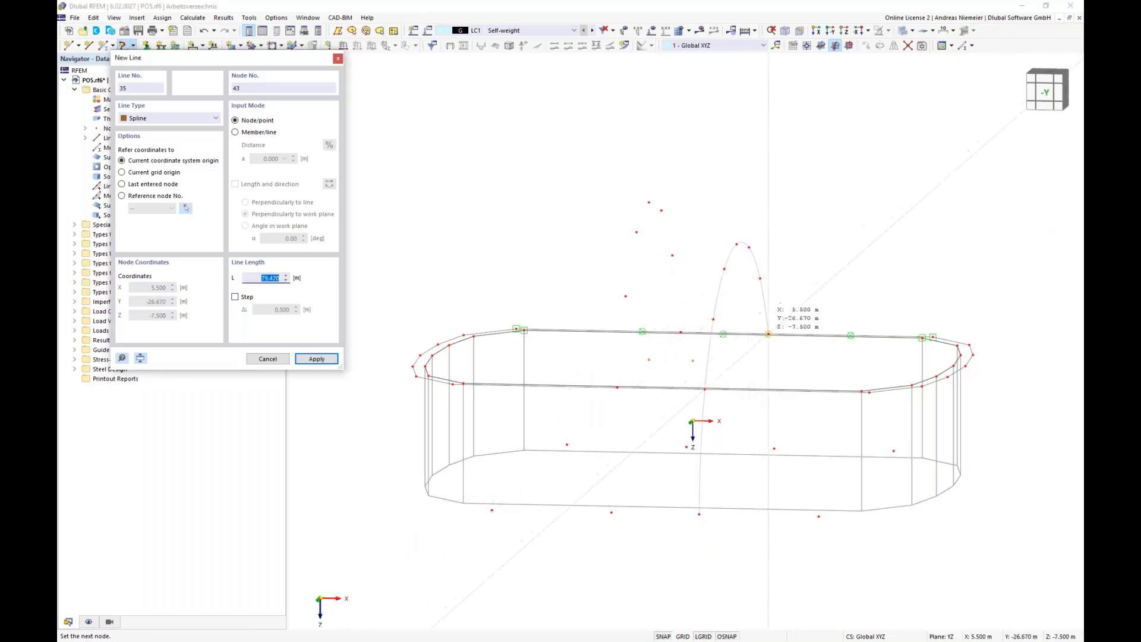
{"action": "left_click", "coordinate": [769, 335]}
{"action": "left_click", "coordinate": [774, 448]}
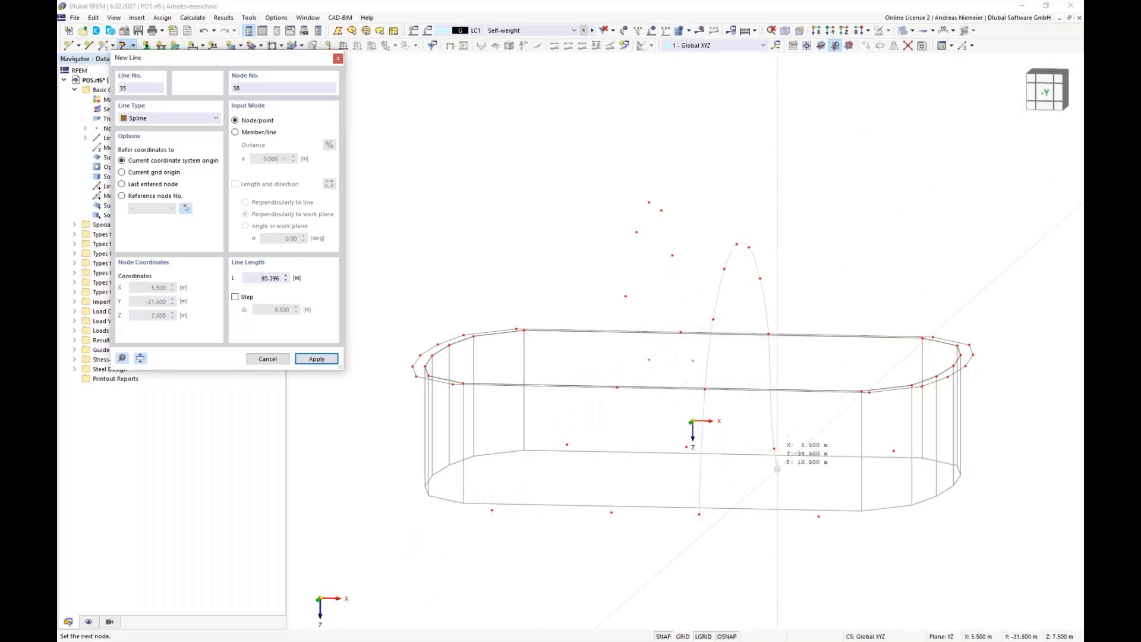
{"action": "right_click", "coordinate": [796, 494]}
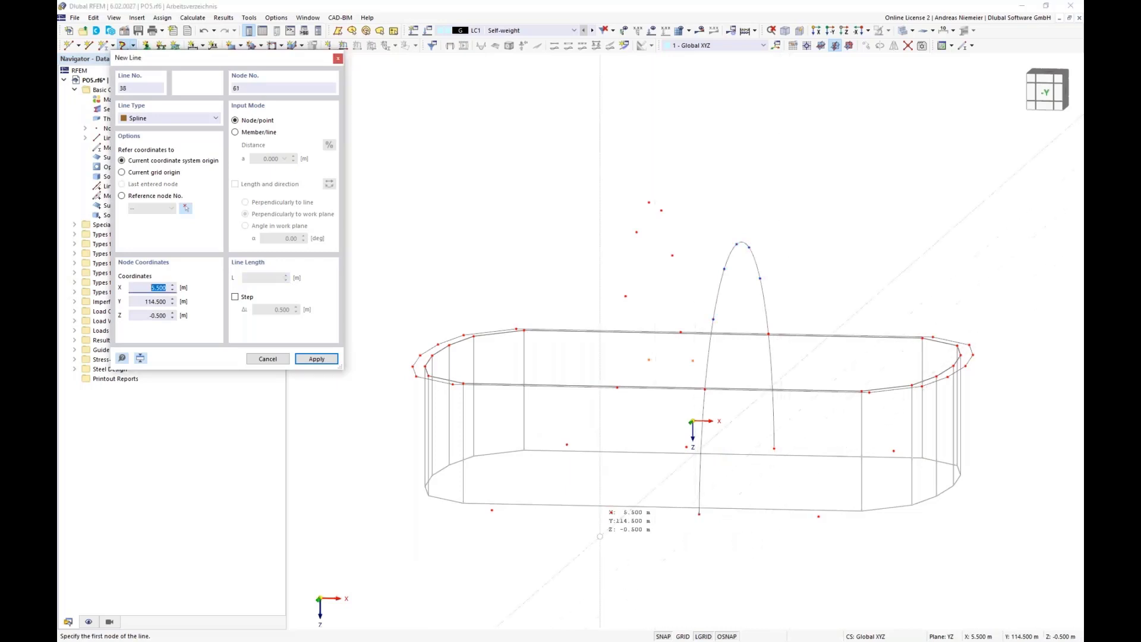
- Draw a second spline through the taller X -5.5 m arch nodes, running between its two ground nodes
{"action": "left_click", "coordinate": [611, 512]}
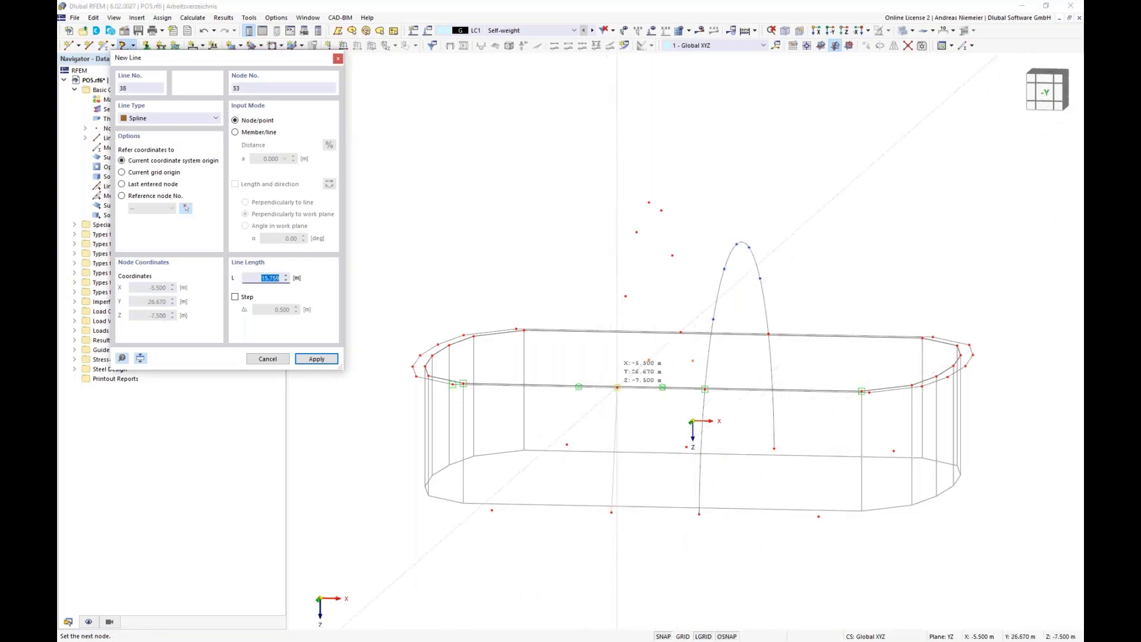
{"action": "left_click", "coordinate": [626, 279]}
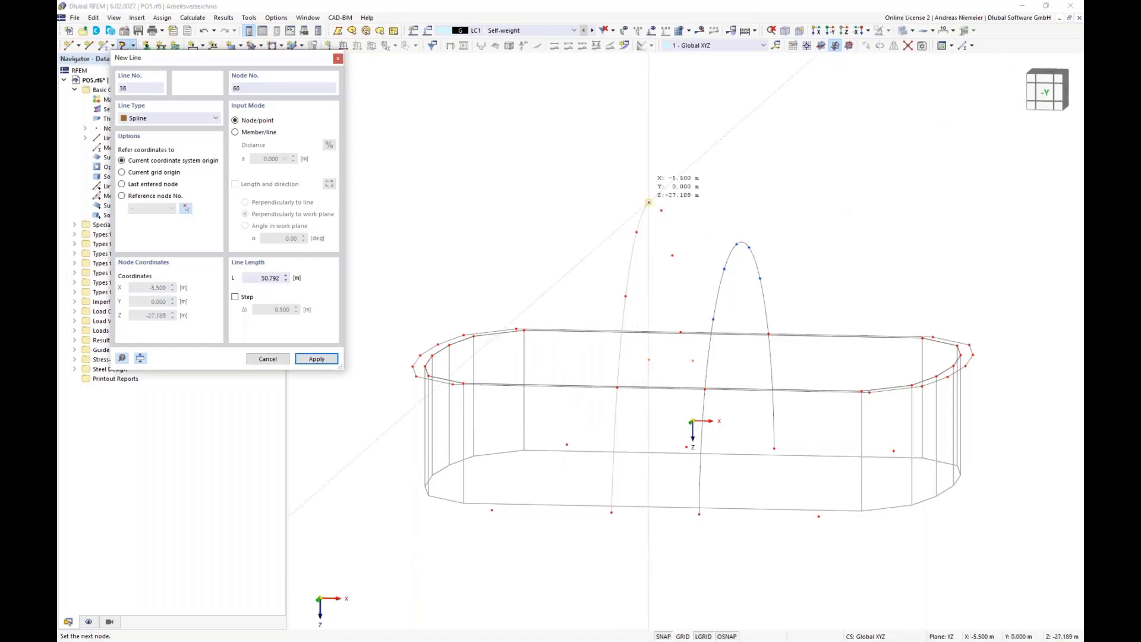
{"action": "left_click", "coordinate": [649, 202]}
{"action": "left_click", "coordinate": [672, 255]}
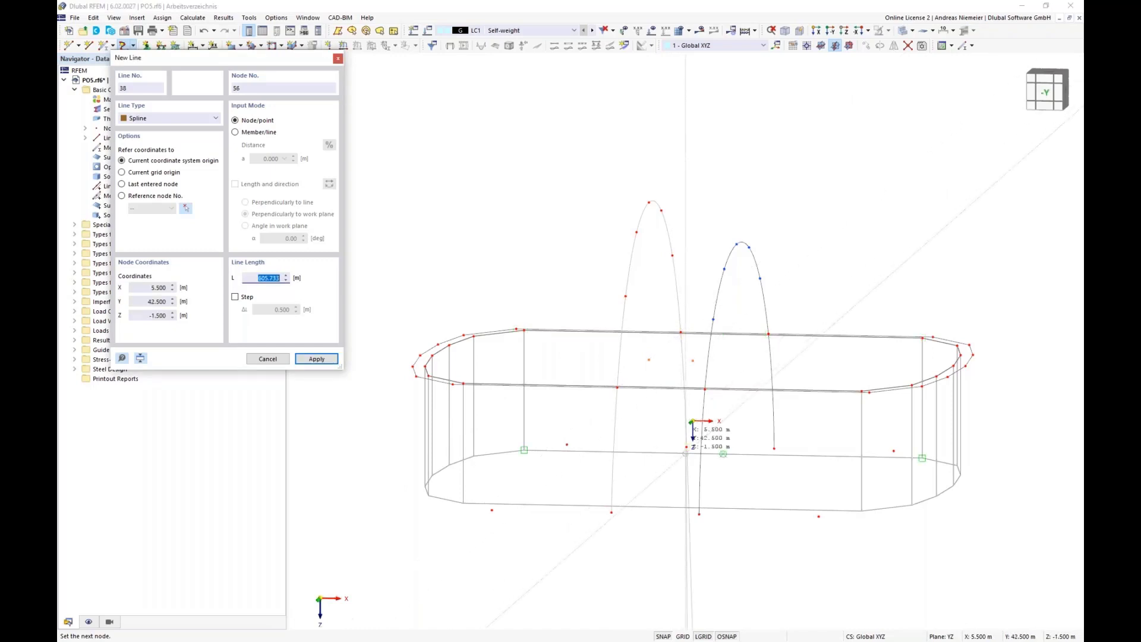
{"action": "left_click", "coordinate": [682, 425]}
{"action": "right_click", "coordinate": [698, 523]}
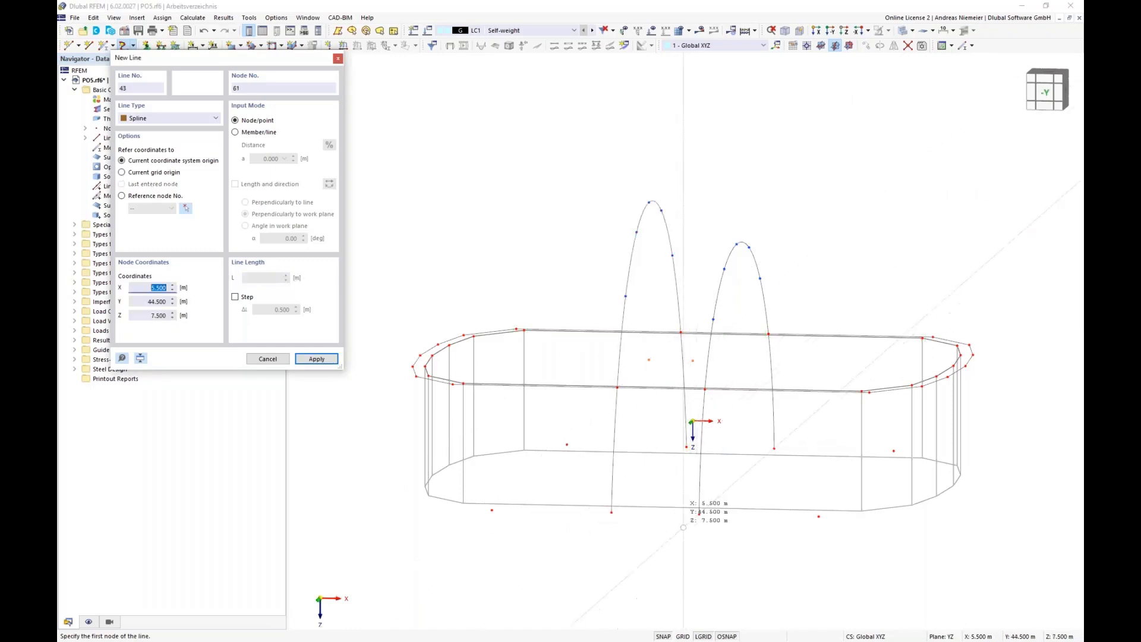
{"action": "right_click", "coordinate": [673, 532]}
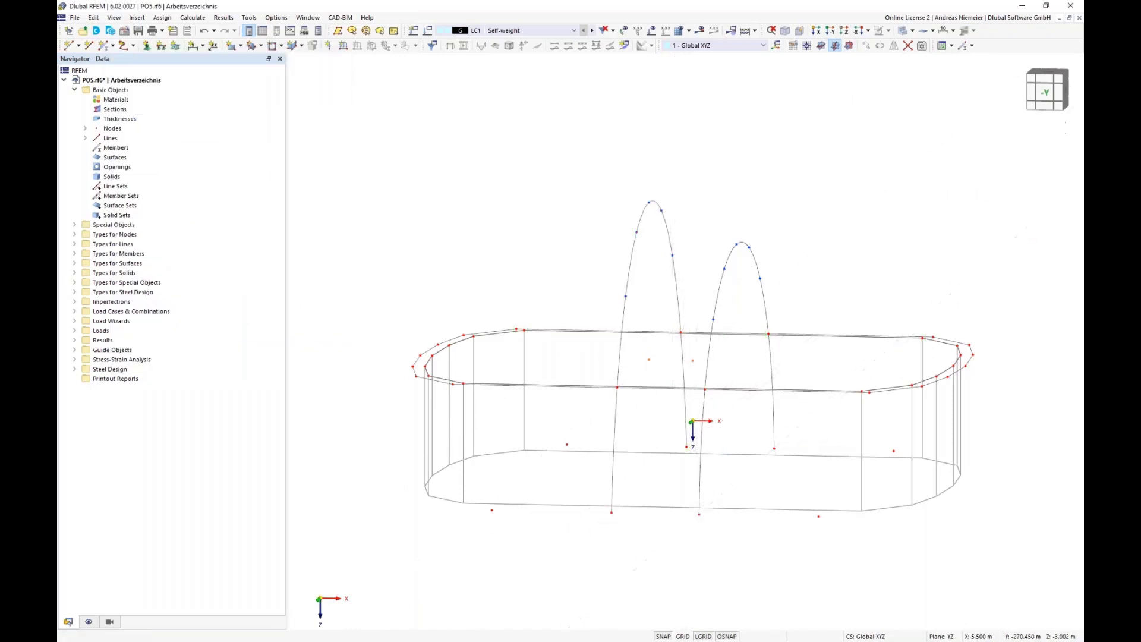
- Chamfer the X 5.5 m arch by -20° about axis Y in direction X, using its ground node (5.5, 31.5, 7.5 m) as point P
{"action": "left_click", "coordinate": [1070, 98]}
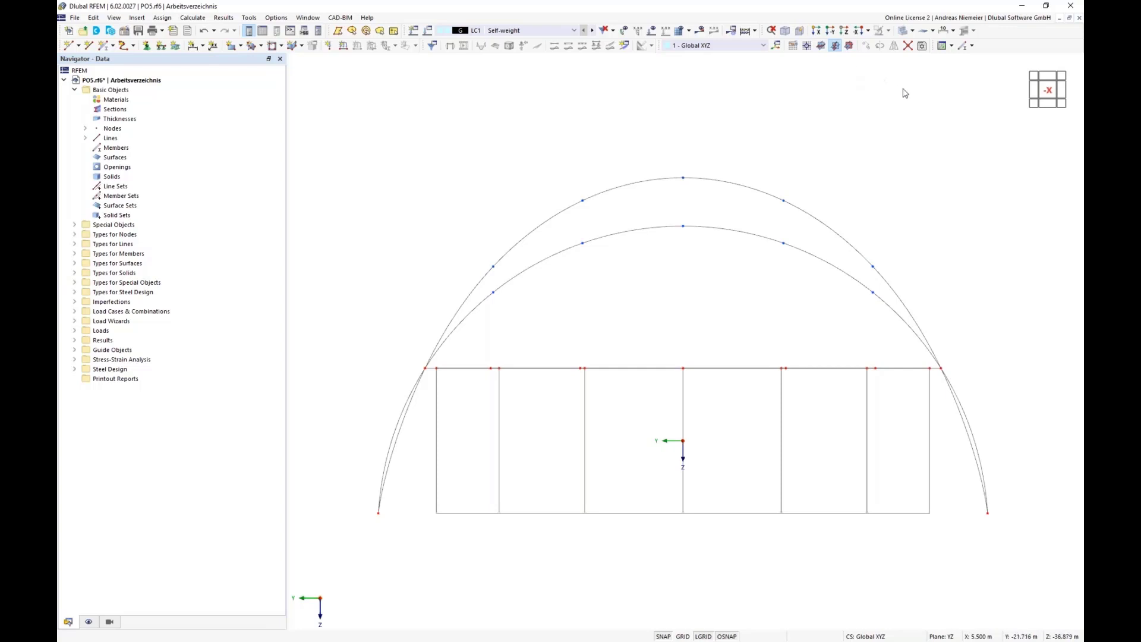
{"action": "middle_click_drag", "start_coordinate": [717, 128], "coordinate": [787, 133], "text": "ctrl"}
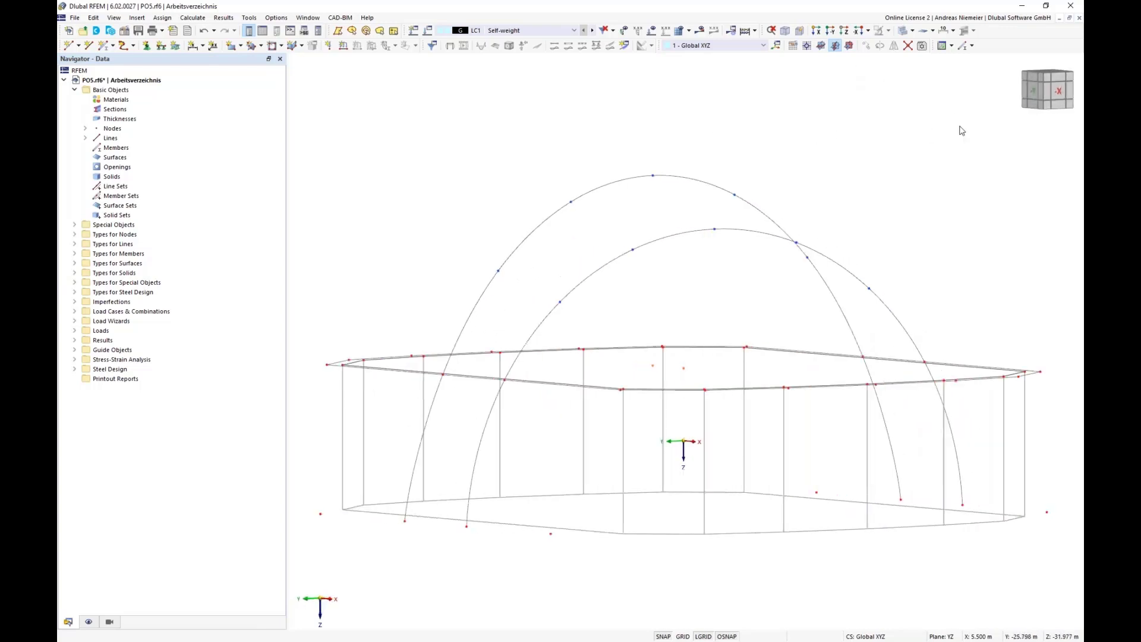
{"action": "left_click", "coordinate": [1032, 94]}
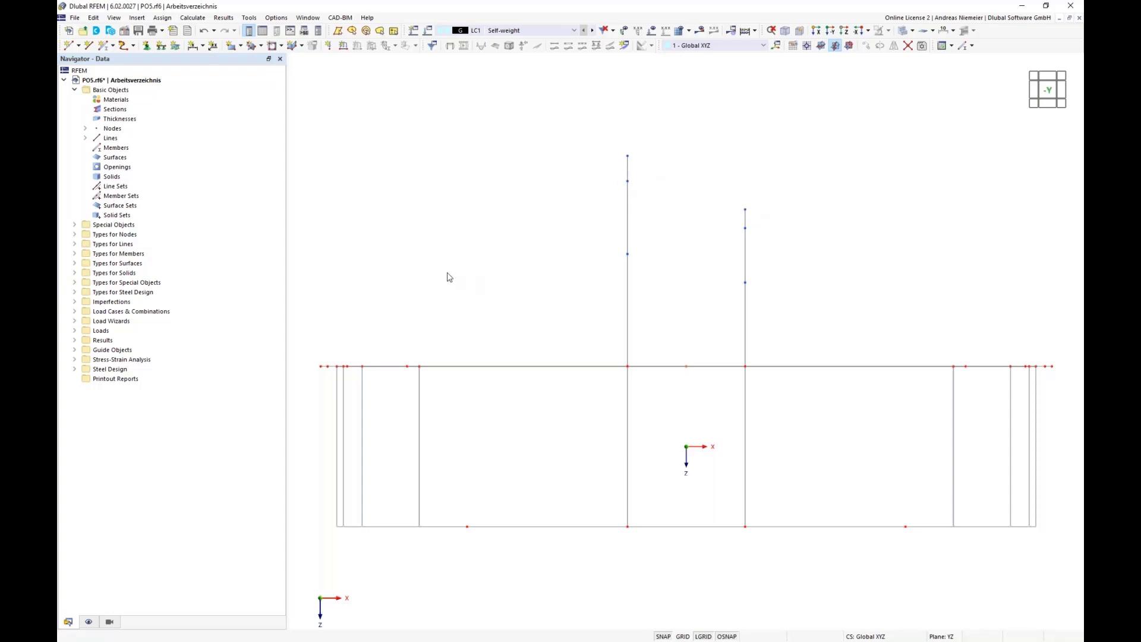
{"action": "scroll", "coordinate": [449, 278], "scroll_direction": "down", "scroll_amount": 1}
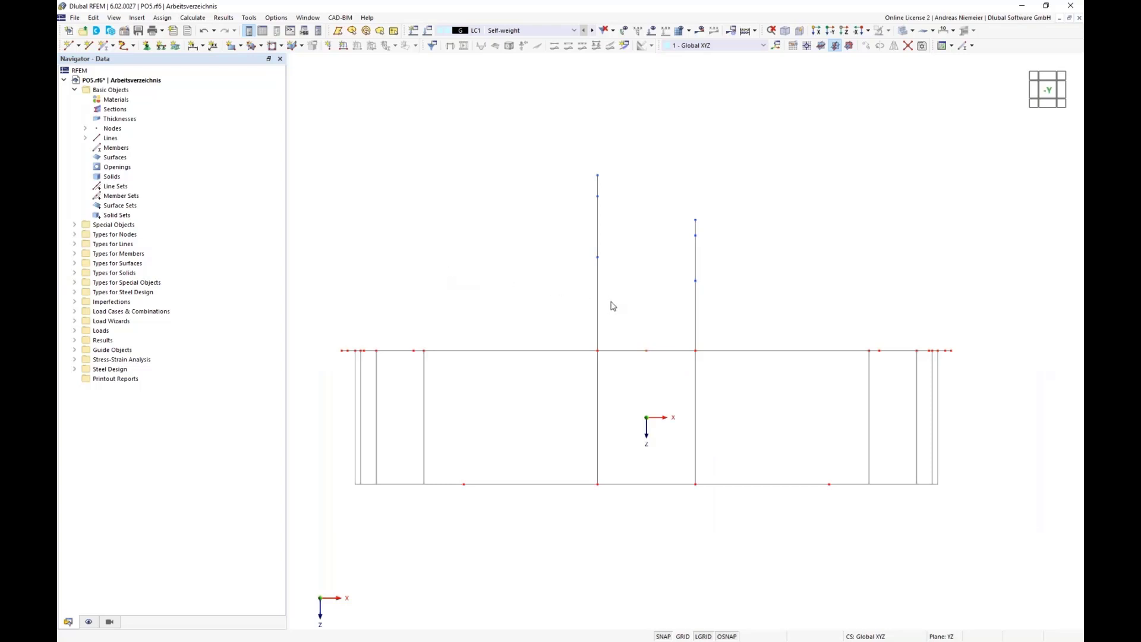
{"action": "left_click_drag", "start_coordinate": [688, 186], "coordinate": [708, 509]}
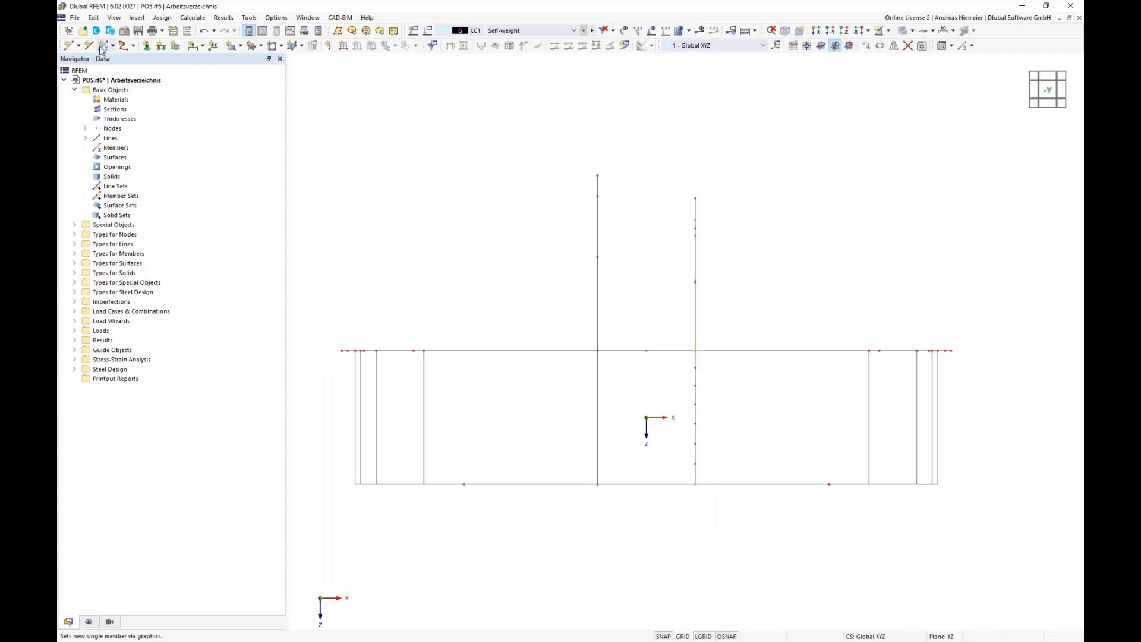
{"action": "left_click", "coordinate": [94, 18]}
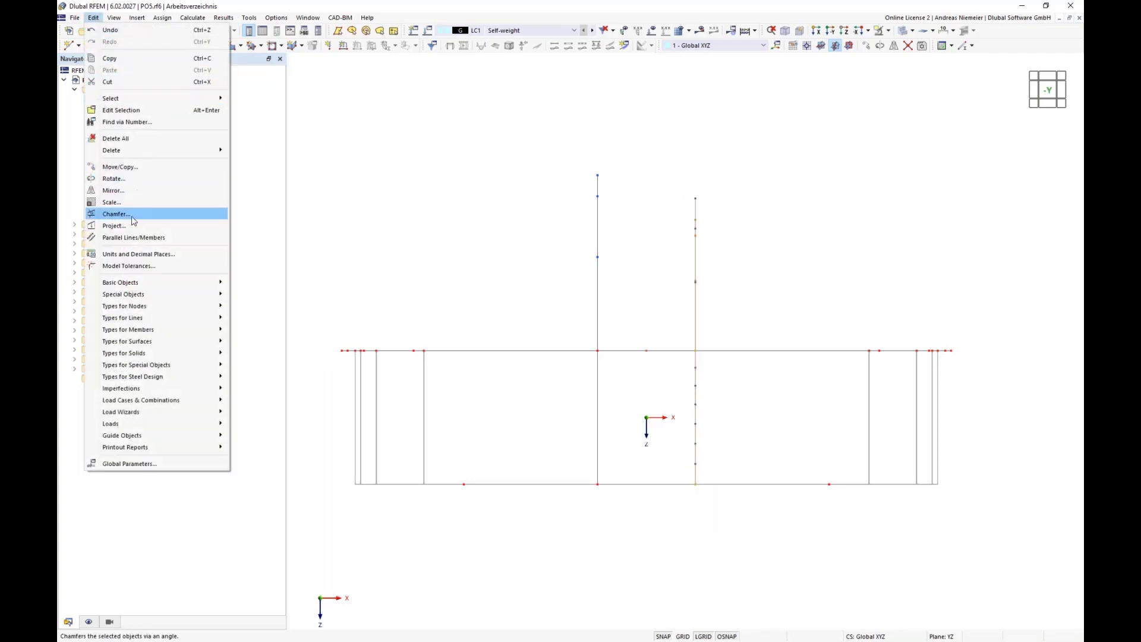
{"action": "left_click", "coordinate": [117, 214]}
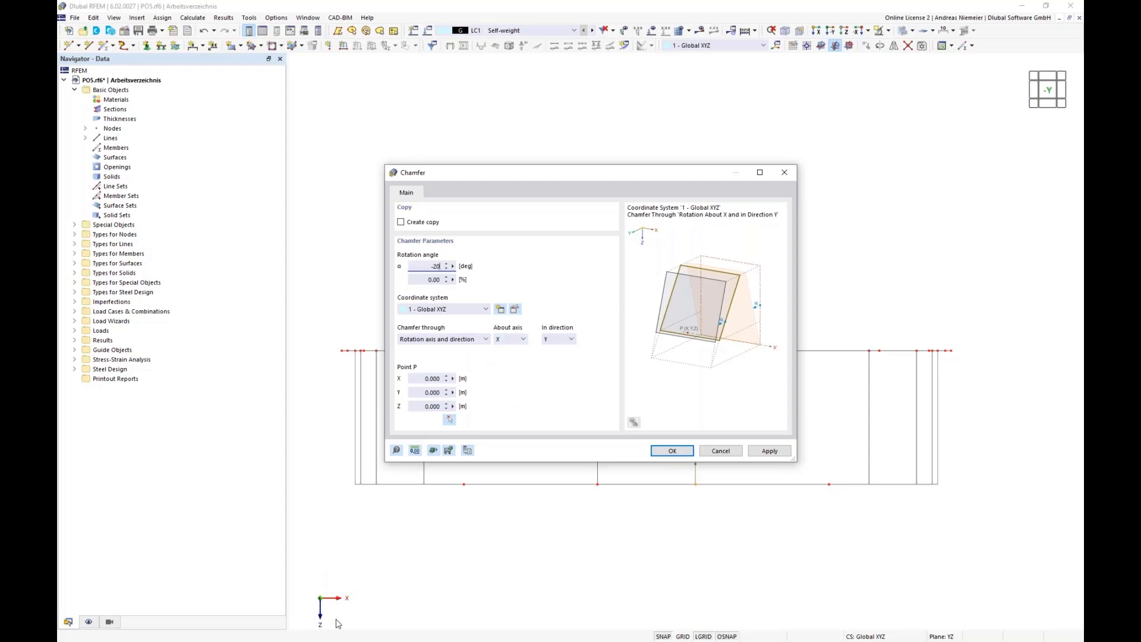
{"action": "left_click", "coordinate": [509, 338]}
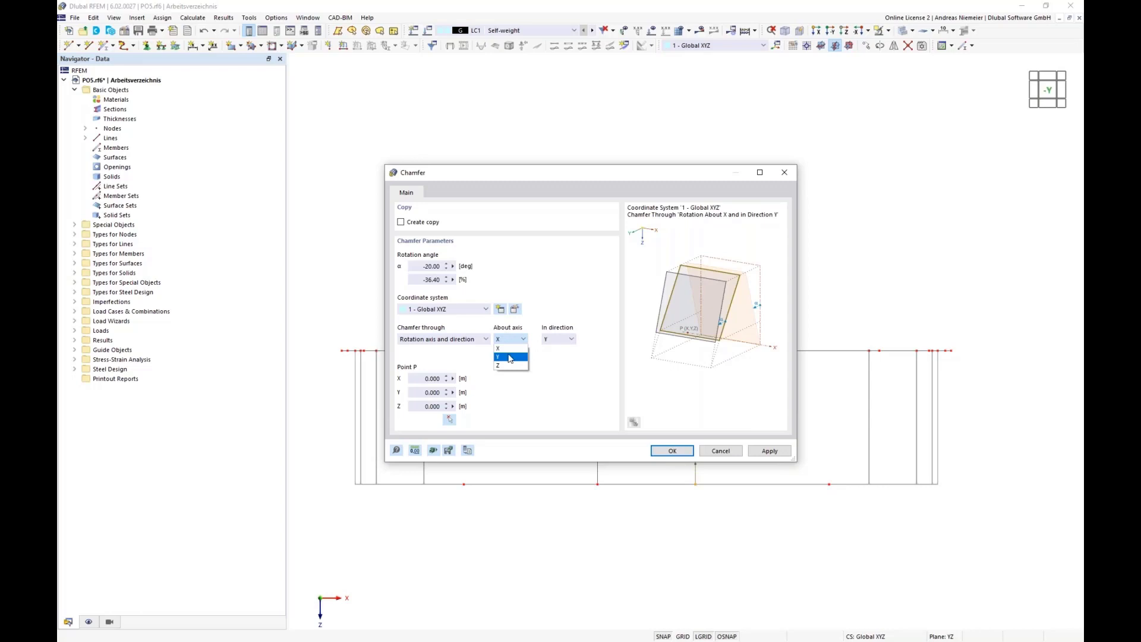
{"action": "left_click", "coordinate": [510, 357]}
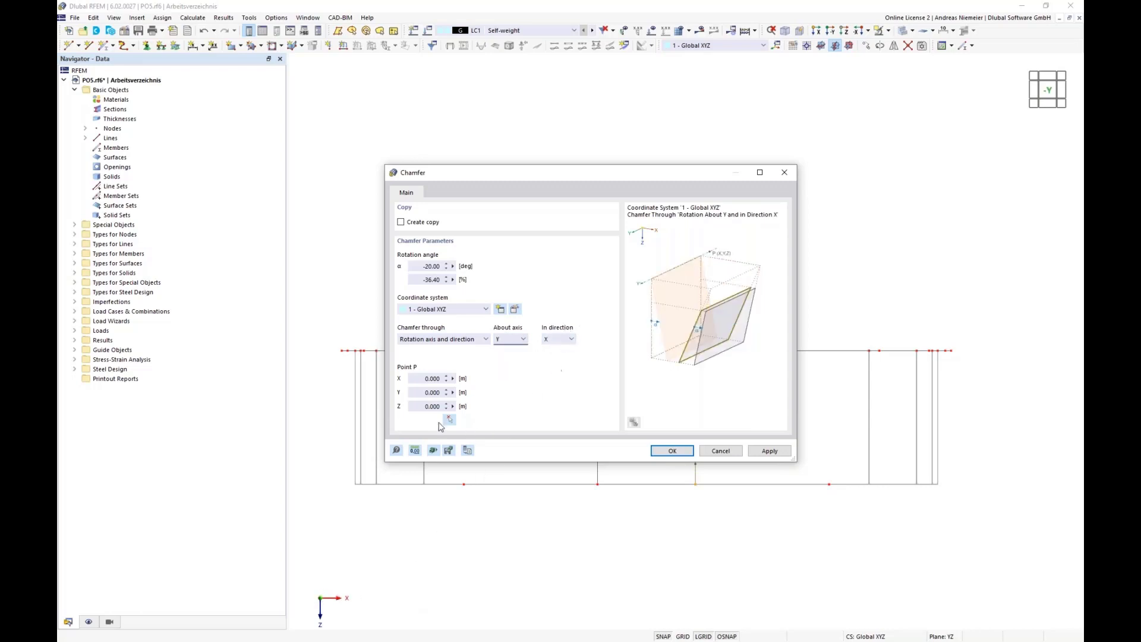
{"action": "left_click", "coordinate": [450, 419]}
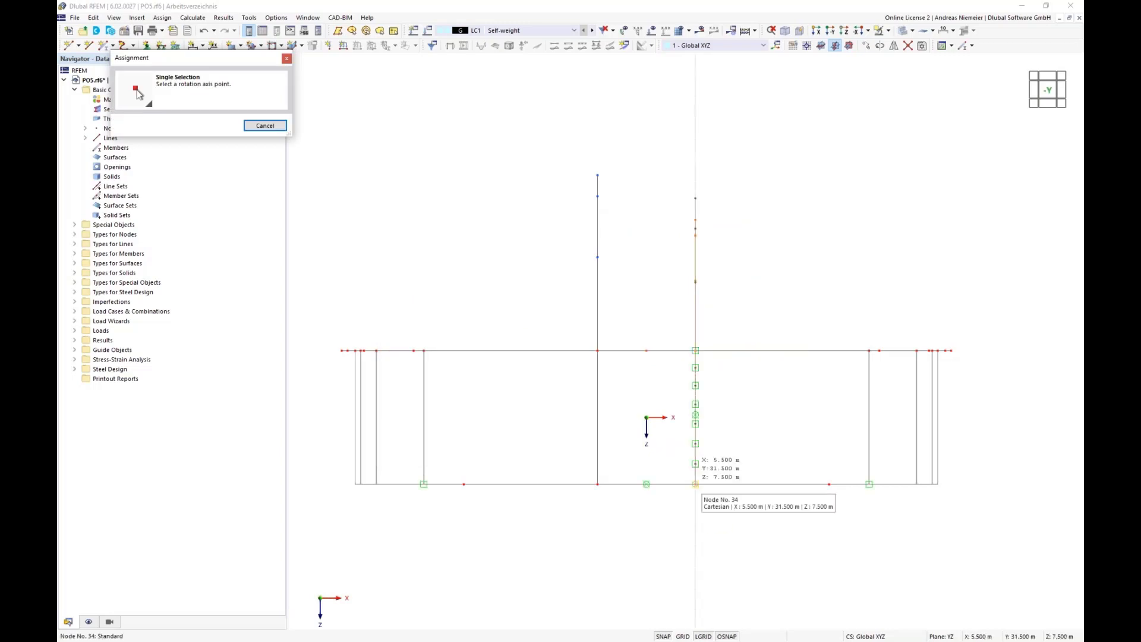
{"action": "left_click", "coordinate": [695, 485]}
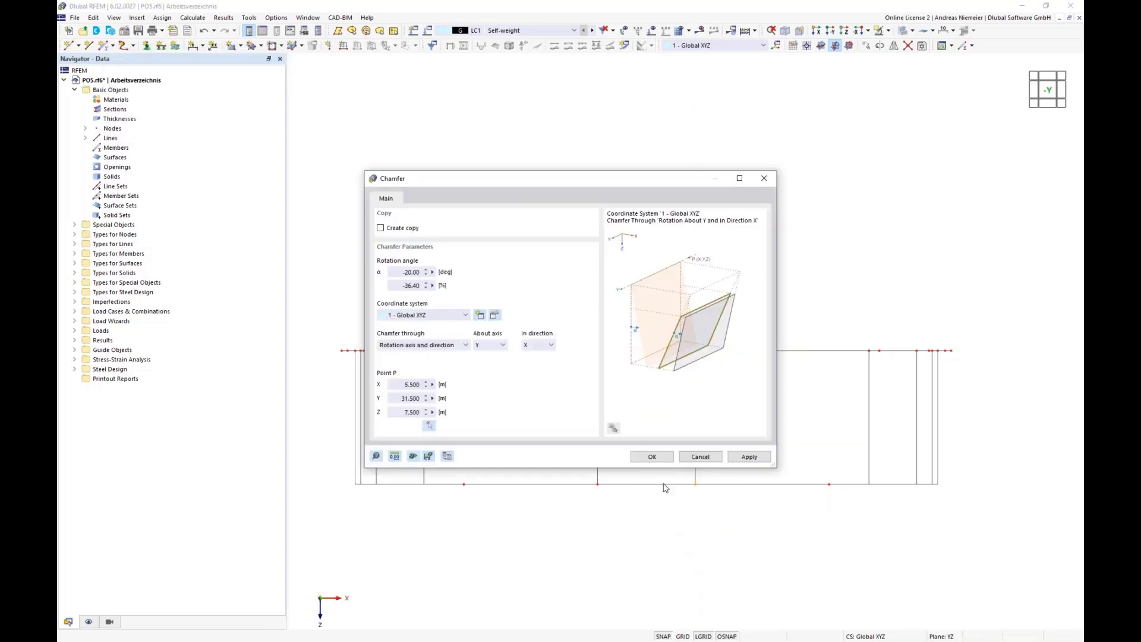
{"action": "left_click", "coordinate": [654, 456]}
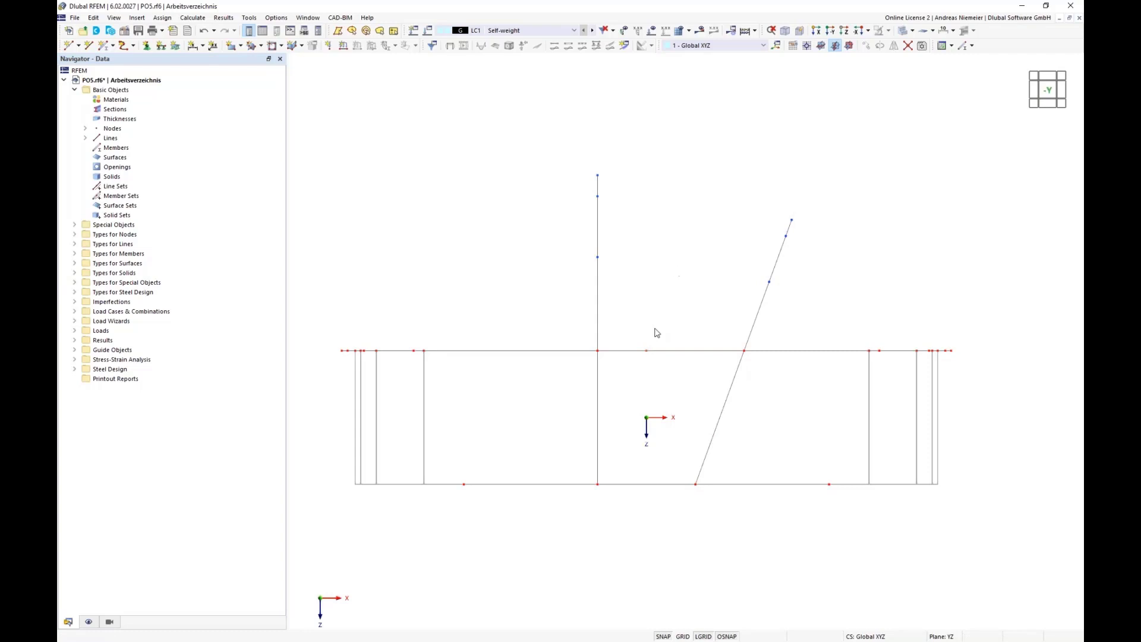
- Chamfer the X -5.5 m arch by 20° about axis Y in direction X, using its ground node (-5.5, 31.5, 7.5 m) as point P
{"action": "left_click_drag", "start_coordinate": [555, 136], "coordinate": [613, 530]}
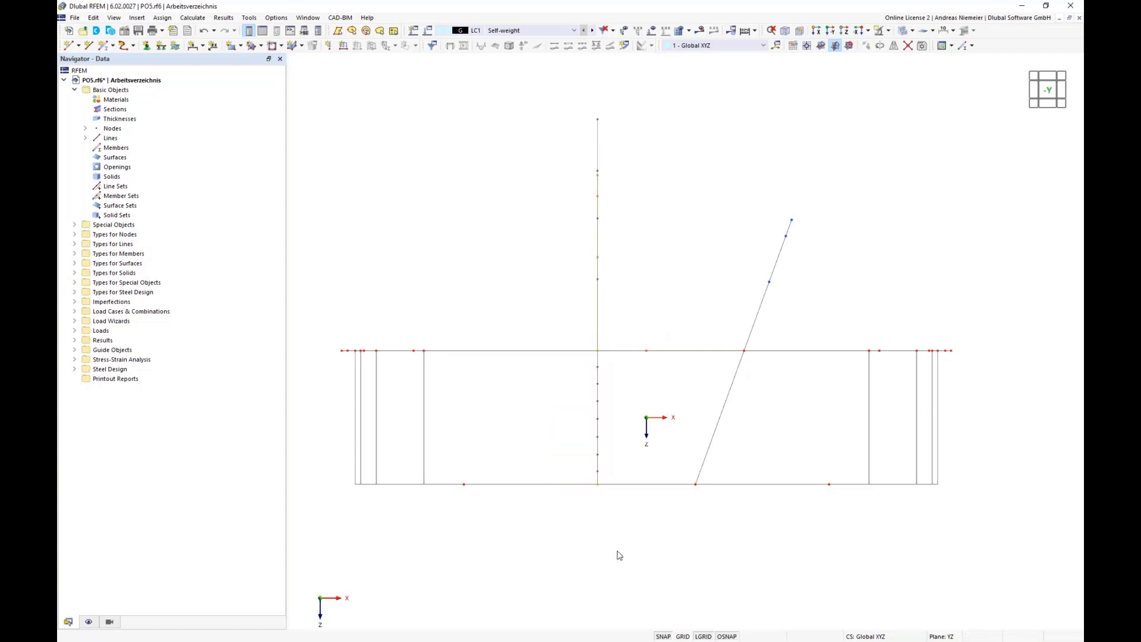
{"action": "left_click", "coordinate": [94, 17]}
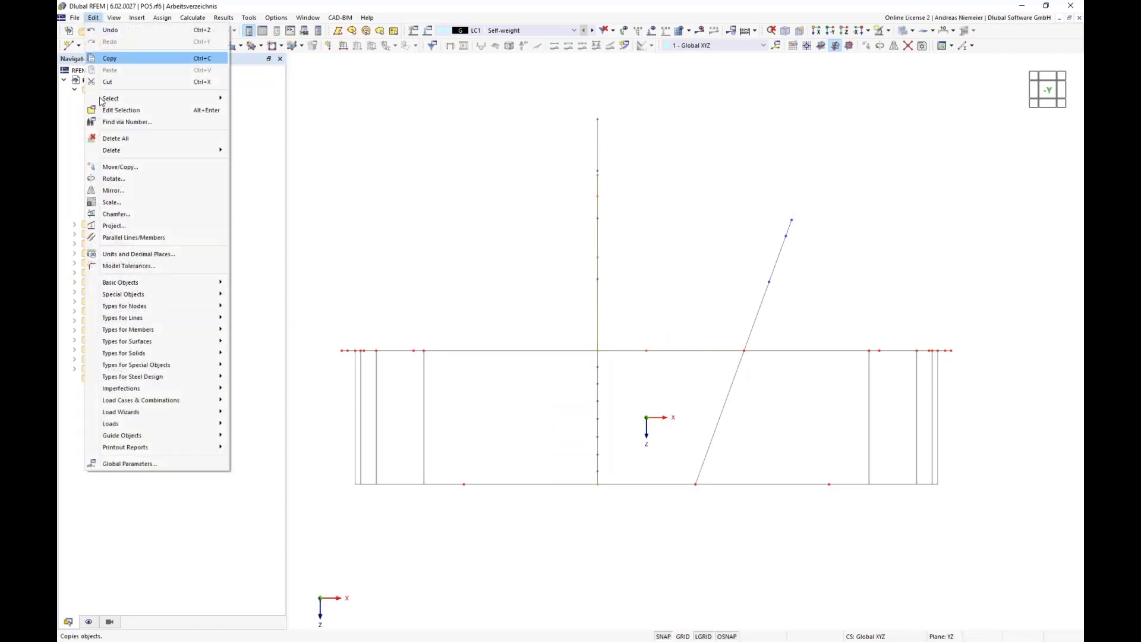
{"action": "left_click", "coordinate": [126, 213]}
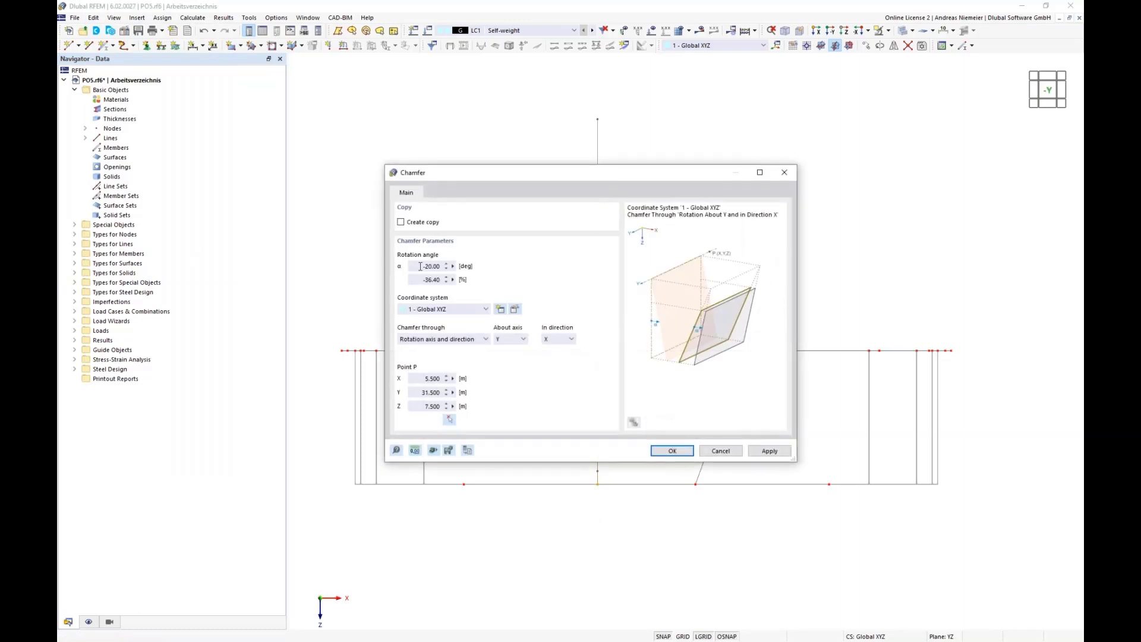
{"action": "left_click", "coordinate": [421, 266]}
{"action": "left_click", "coordinate": [449, 420]}
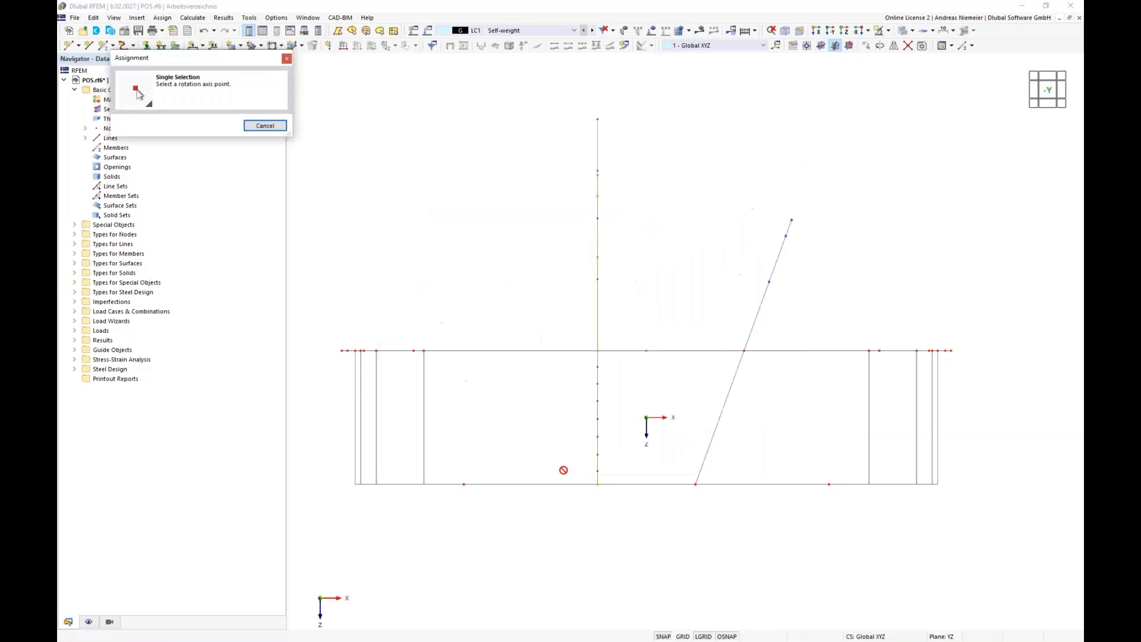
{"action": "left_click", "coordinate": [597, 484]}
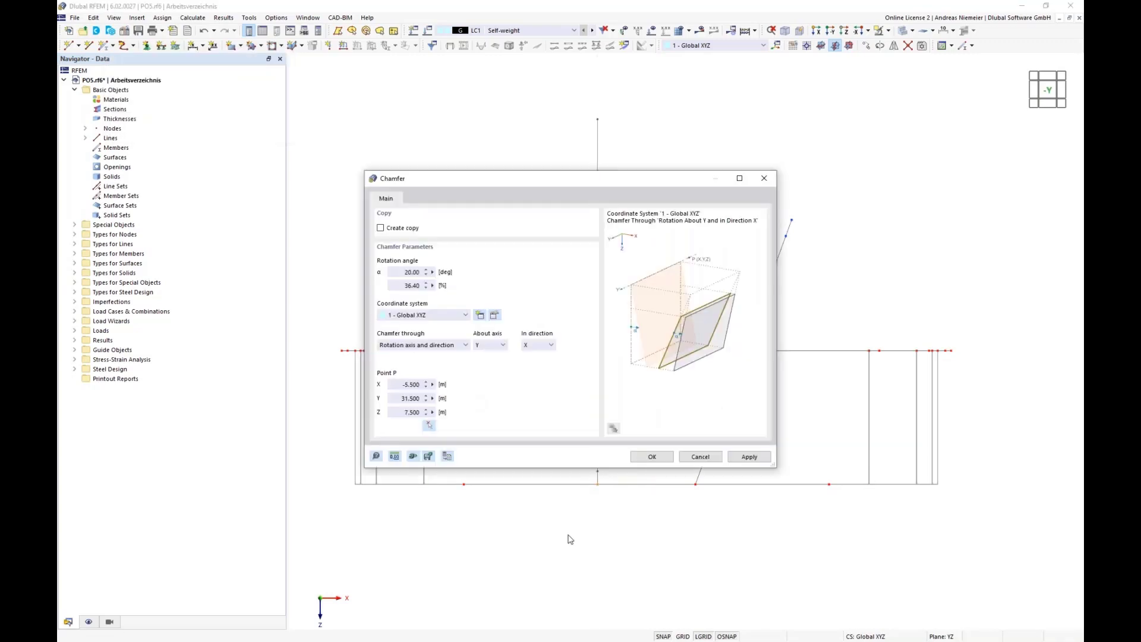
{"action": "left_click", "coordinate": [652, 456]}
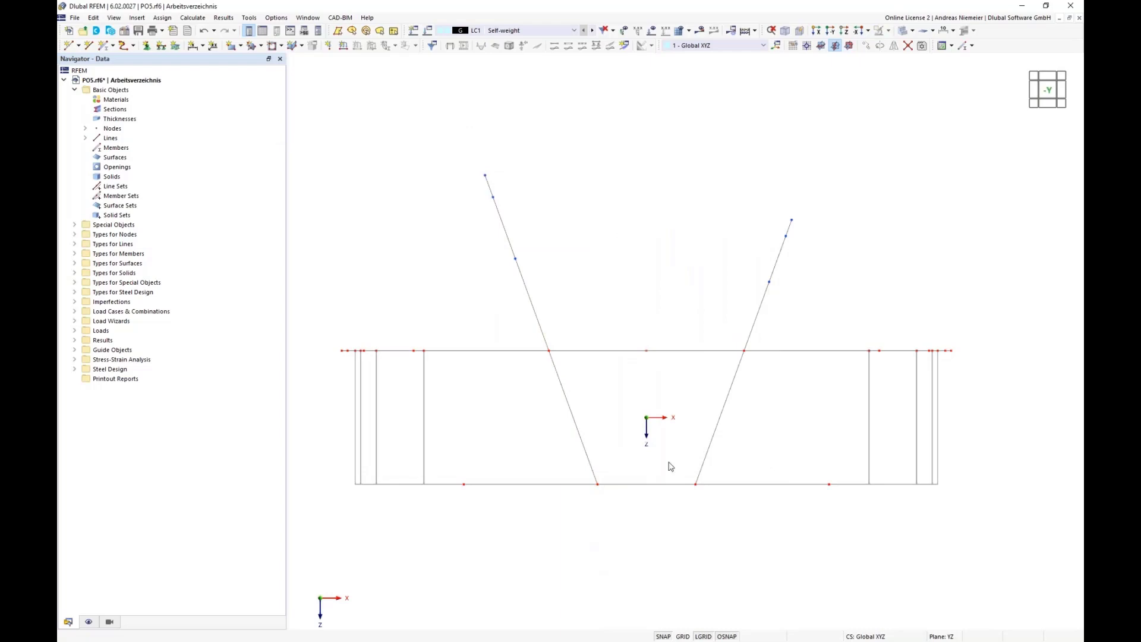
{"action": "middle_click_drag", "start_coordinate": [874, 278], "coordinate": [486, 418], "text": "ctrl"}
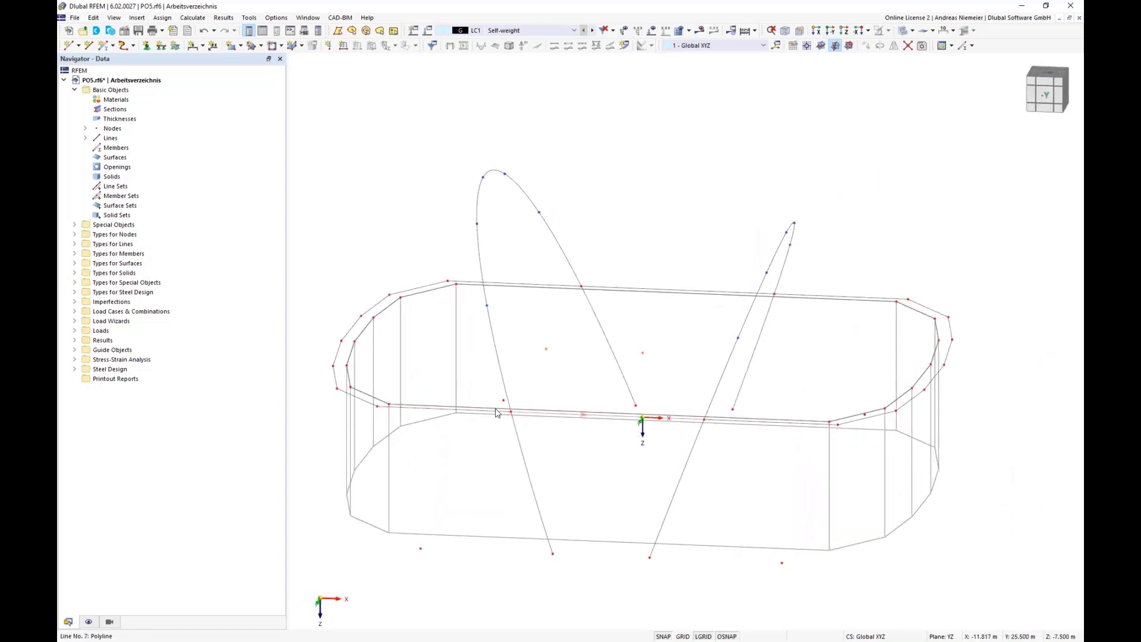
- Copy the inclined X 5.5 m arch from its ground node (5.5, 31.5, 7.5 m) to the outer ground node on the positive X side
{"action": "scroll", "coordinate": [682, 478], "scroll_direction": "down", "scroll_amount": 1}
{"action": "middle_click_drag", "start_coordinate": [707, 533], "coordinate": [724, 497], "text": "ctrl"}
{"action": "left_click_drag", "start_coordinate": [673, 199], "coordinate": [772, 503]}
{"action": "middle_click_drag", "start_coordinate": [801, 511], "coordinate": [618, 502], "text": "ctrl"}
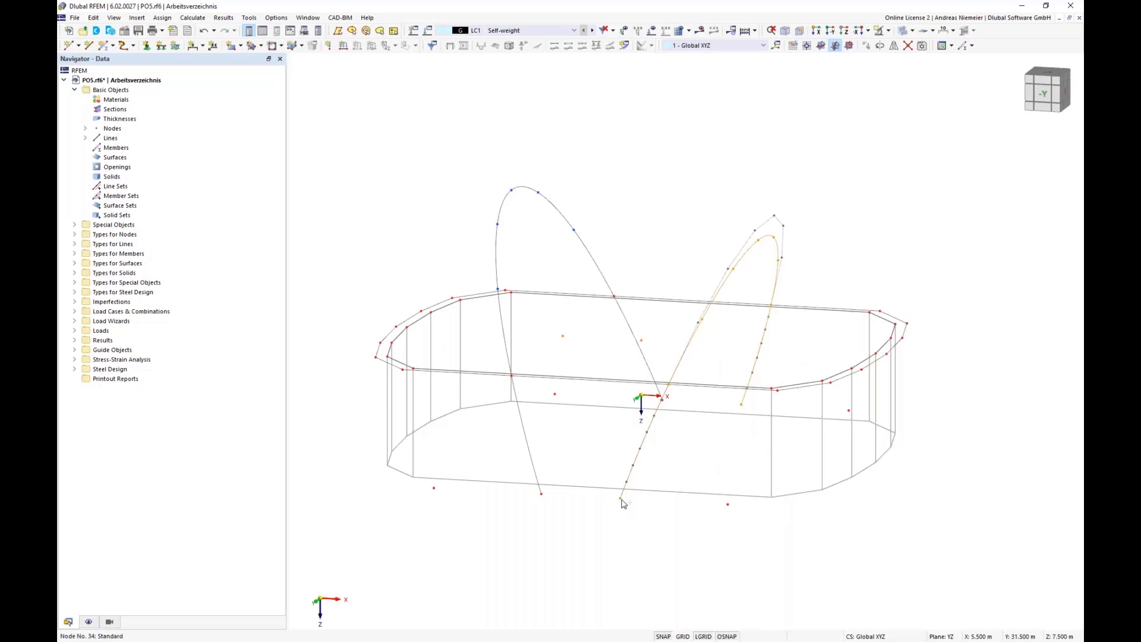
{"action": "left_click_drag", "start_coordinate": [621, 499], "coordinate": [729, 514], "text": "ctrl"}
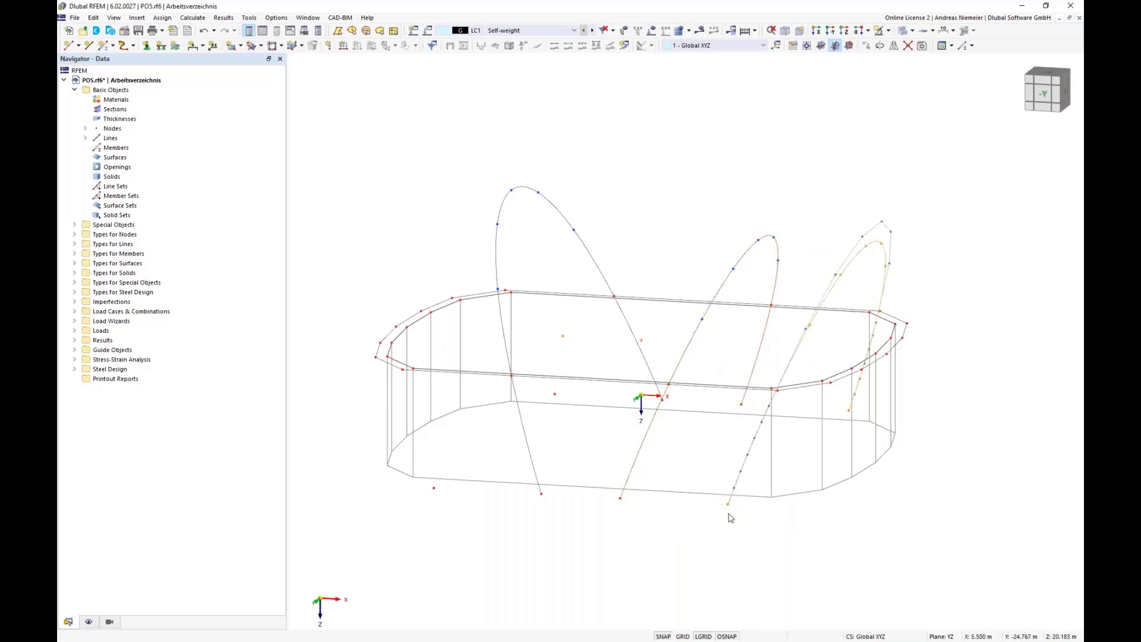
{"action": "left_click", "coordinate": [690, 558]}
- Copy the taller inclined X -5.5 m arch from its ground node to the outer ground node on the negative X side
{"action": "middle_click_drag", "start_coordinate": [595, 531], "coordinate": [630, 521], "text": "ctrl"}
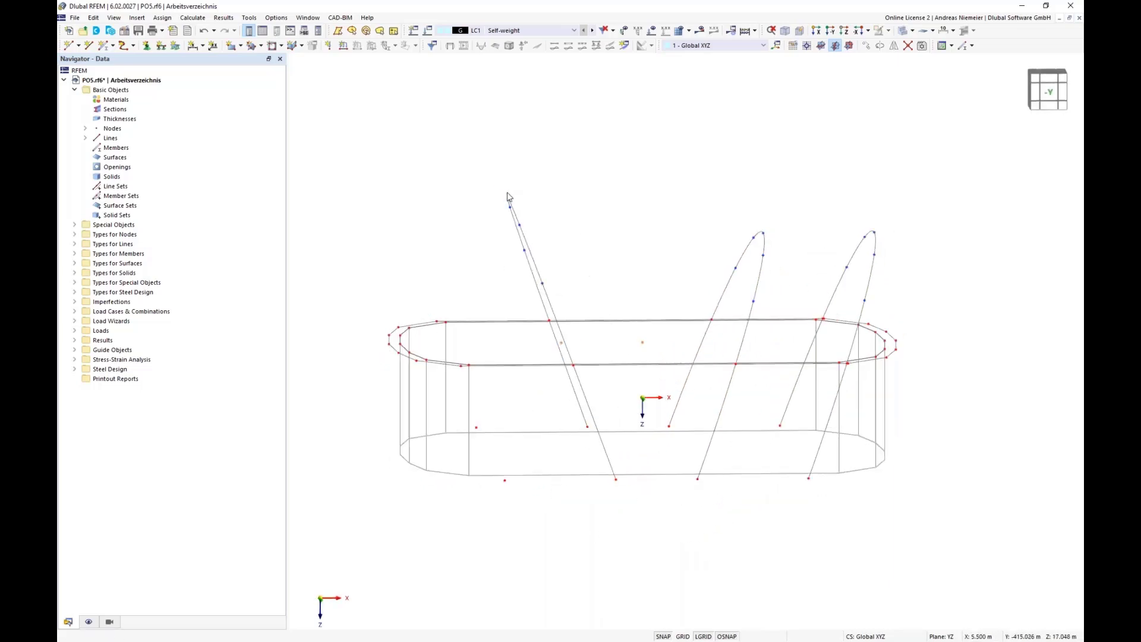
{"action": "left_click_drag", "start_coordinate": [494, 173], "coordinate": [579, 457]}
{"action": "middle_click_drag", "start_coordinate": [589, 224], "coordinate": [580, 208], "text": "ctrl"}
{"action": "left_click_drag", "start_coordinate": [508, 180], "coordinate": [629, 515]}
{"action": "mouse_move", "coordinate": [629, 515]}
{"action": "middle_mouse_down", "text": "ctrl"}
{"action": "mouse_move", "coordinate": [641, 518]}
{"action": "mouse_move", "coordinate": [625, 536]}
{"action": "middle_mouse_up", "text": "ctrl"}
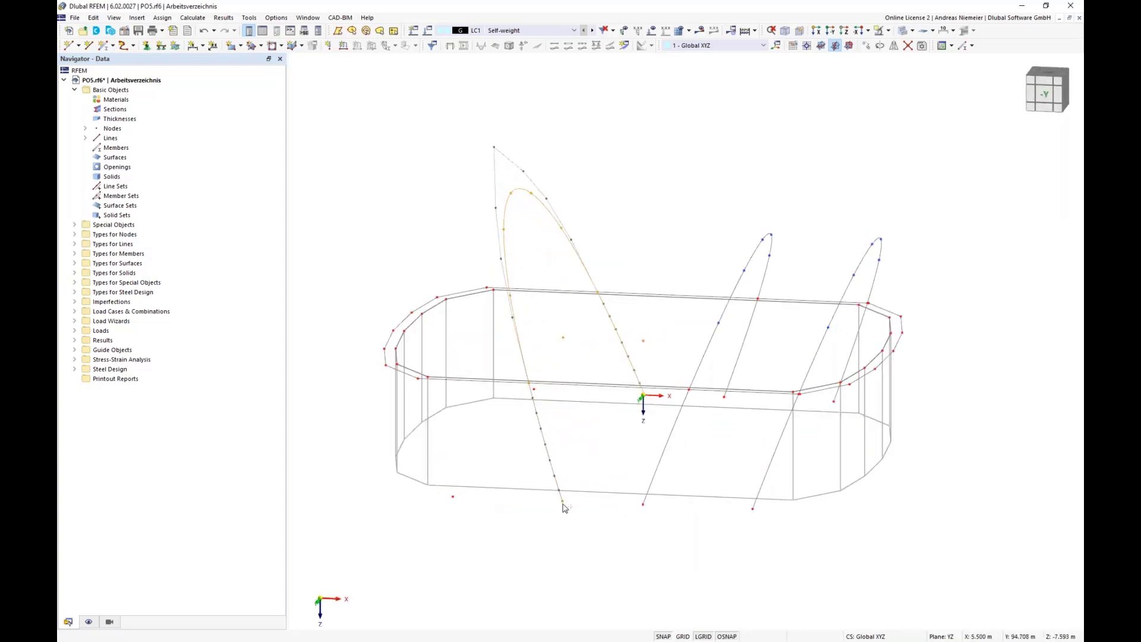
{"action": "left_click_drag", "start_coordinate": [562, 501], "coordinate": [456, 503], "text": "ctrl"}
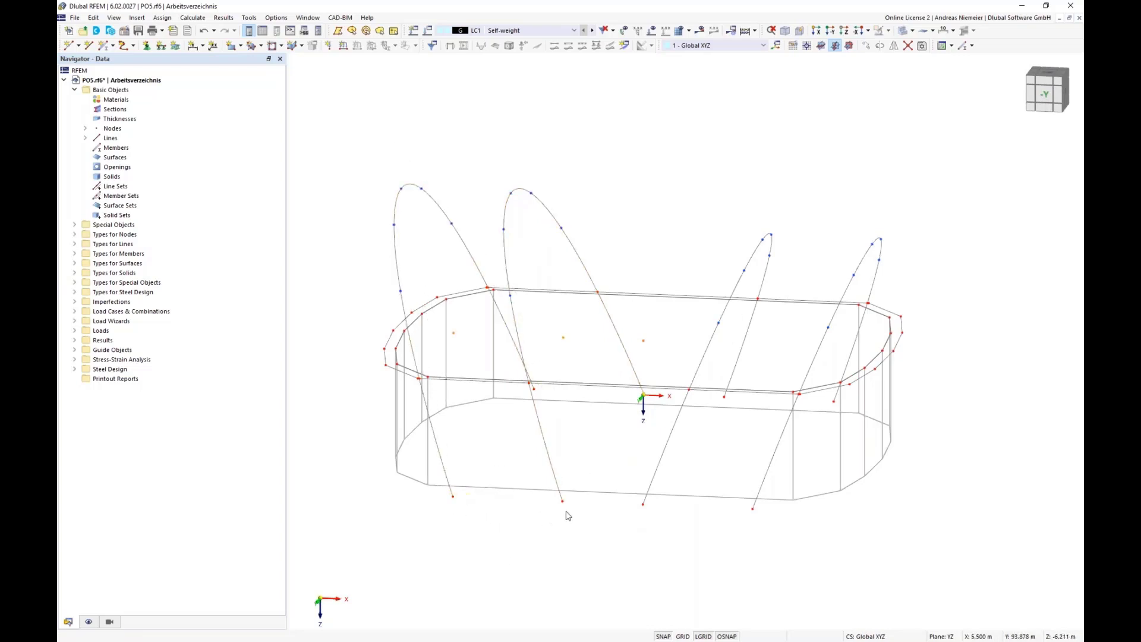
{"action": "middle_click_drag", "start_coordinate": [569, 515], "coordinate": [567, 485], "text": "ctrl"}
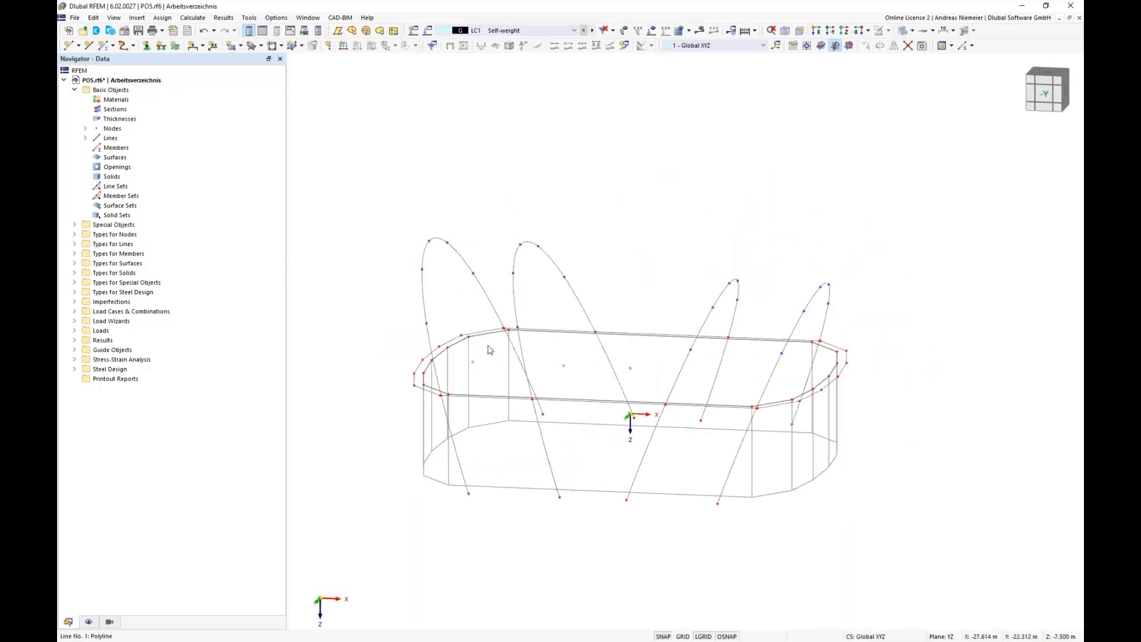
- Move both outer-ring corner nodes at X -26.134 m onto the adjacent nodes where the outer arch crosses the ring
{"action": "scroll", "coordinate": [502, 344], "scroll_direction": "up", "scroll_amount": 5}
{"action": "scroll", "coordinate": [505, 342], "scroll_direction": "up", "scroll_amount": 5}
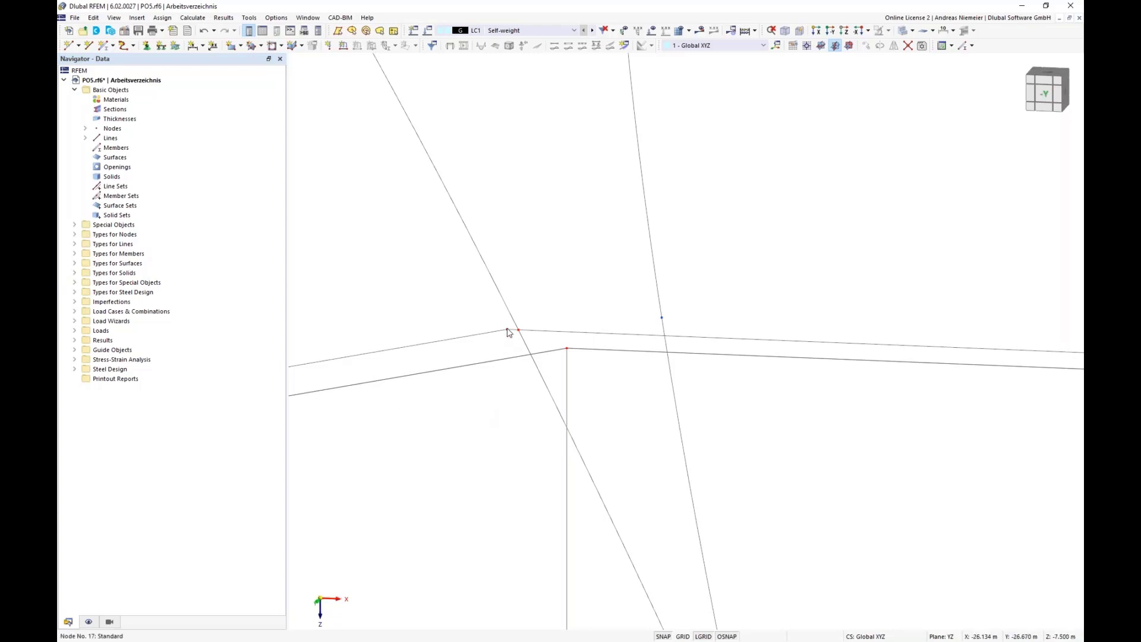
{"action": "scroll", "coordinate": [551, 262], "scroll_direction": "down", "scroll_amount": 5}
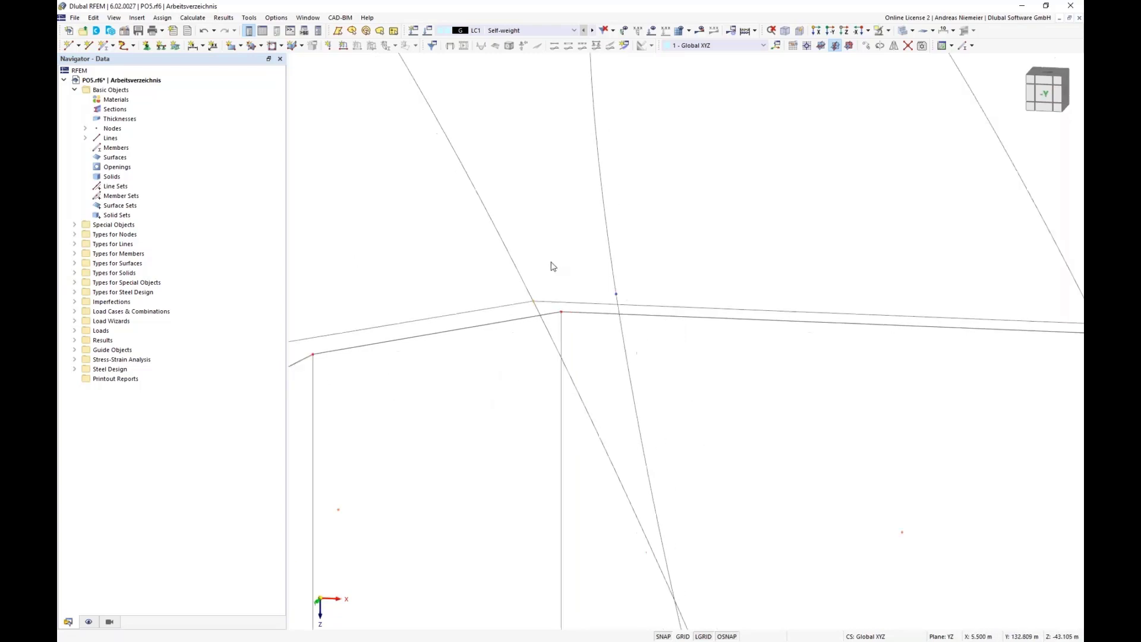
{"action": "scroll", "coordinate": [425, 364], "scroll_direction": "up", "scroll_amount": 6}
{"action": "scroll", "coordinate": [425, 364], "scroll_direction": "up", "scroll_amount": 1}
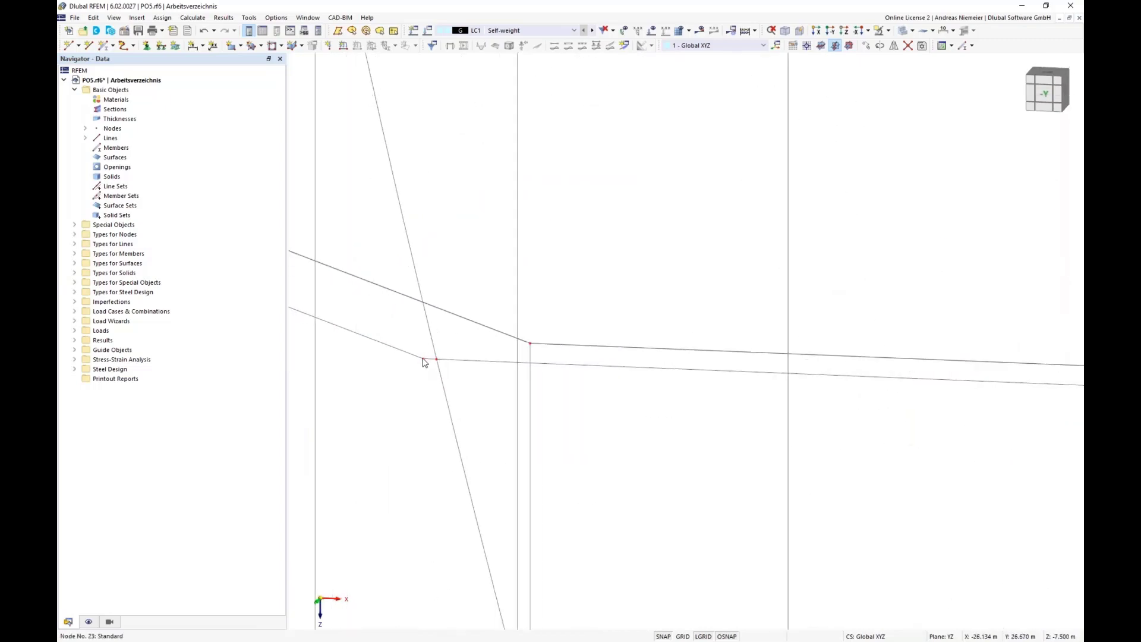
{"action": "scroll", "coordinate": [437, 375], "scroll_direction": "down", "scroll_amount": 5}
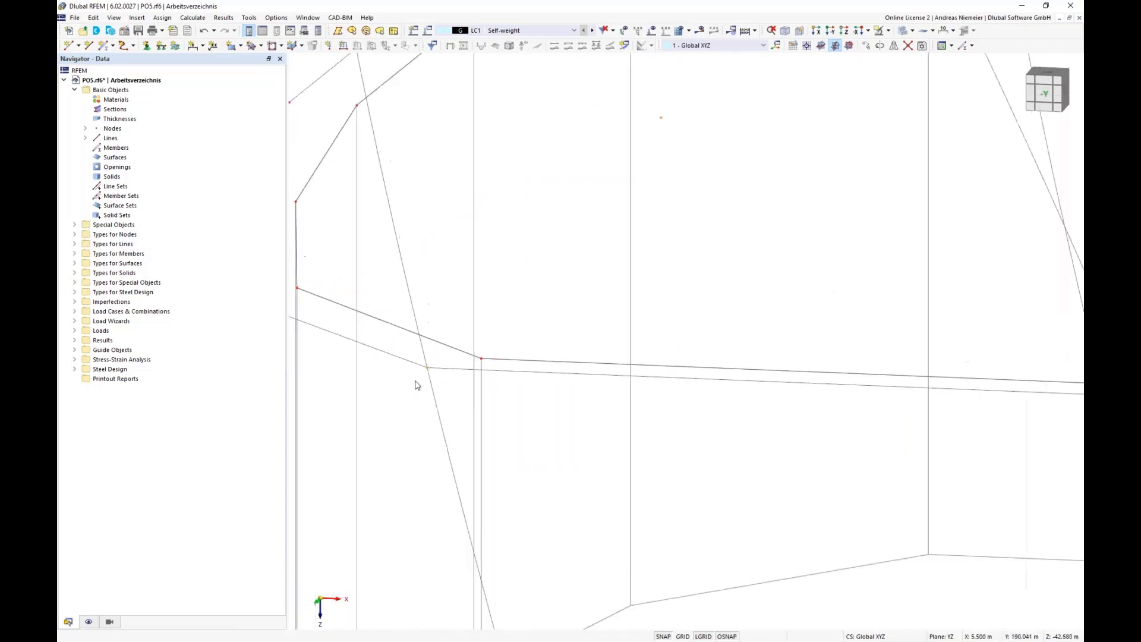
- Move both outer-ring corner nodes at X 26.134 m onto the adjacent nodes where the outer arch crosses the ring
{"action": "scroll", "coordinate": [763, 414], "scroll_direction": "up", "scroll_amount": 5}
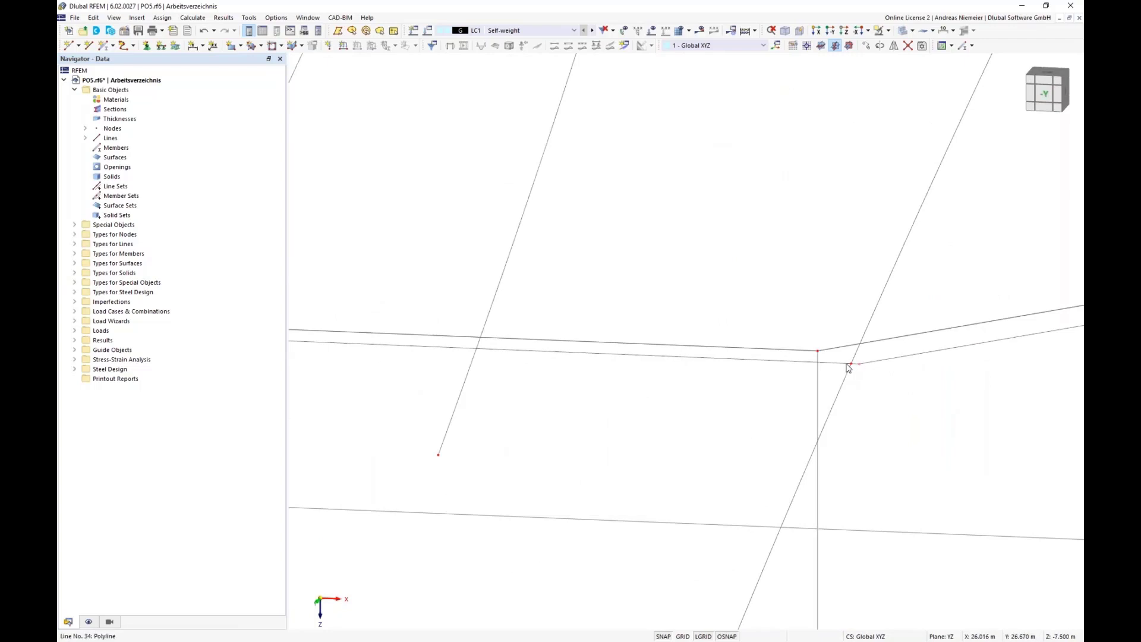
{"action": "left_click_drag", "start_coordinate": [859, 364], "coordinate": [851, 363]}
{"action": "scroll", "coordinate": [714, 386], "scroll_direction": "down", "scroll_amount": 3}
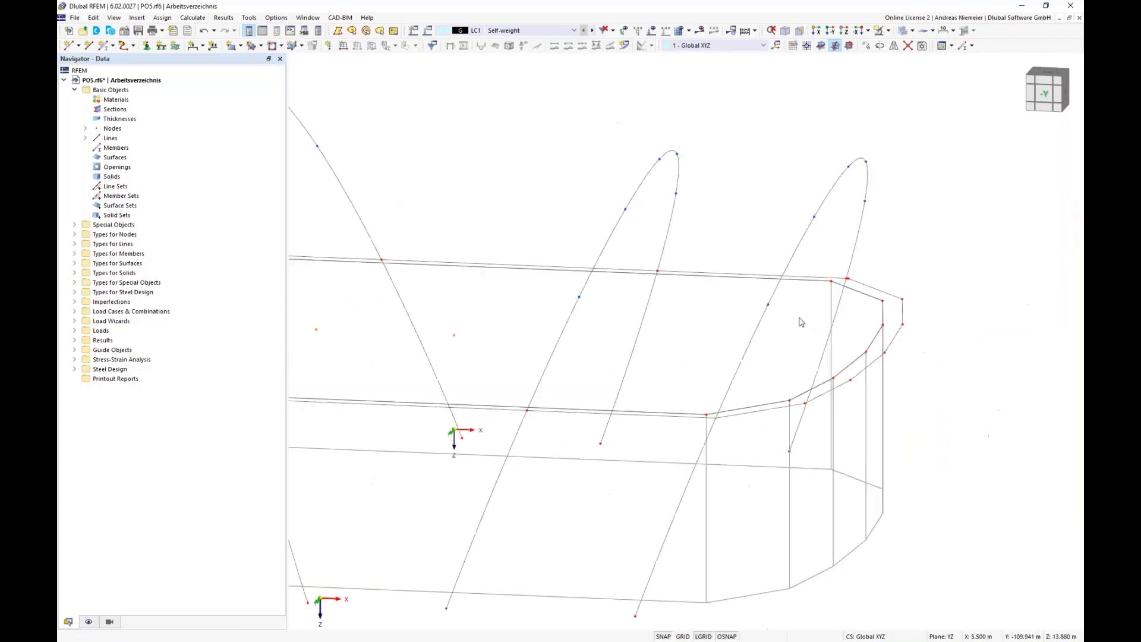
{"action": "scroll", "coordinate": [851, 279], "scroll_direction": "up", "scroll_amount": 6}
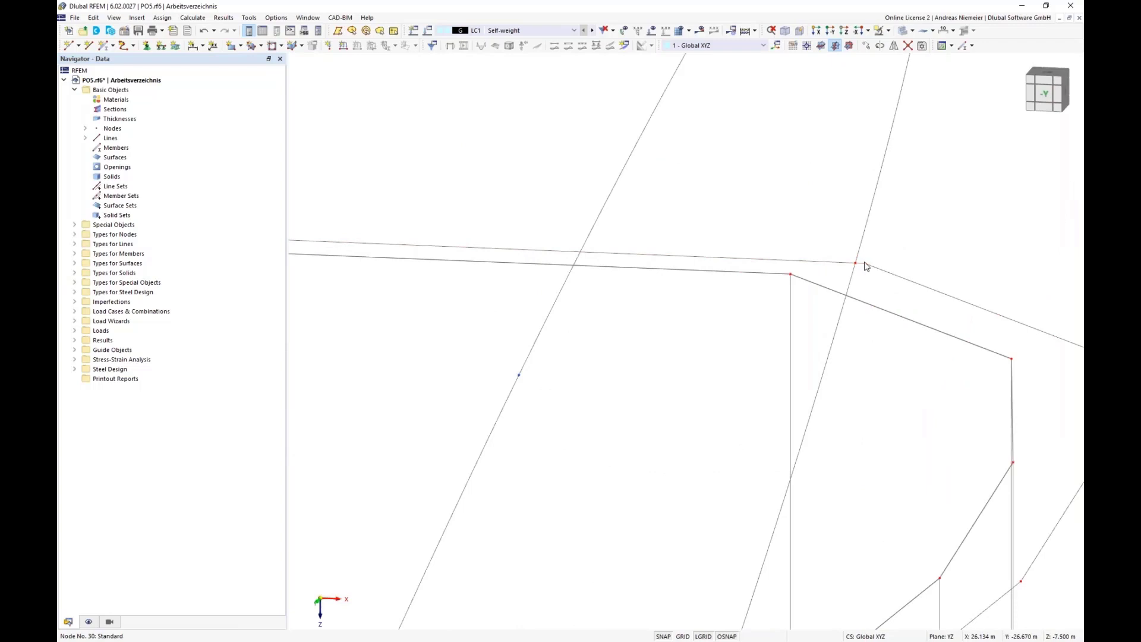
{"action": "left_click_drag", "start_coordinate": [862, 264], "coordinate": [855, 263]}
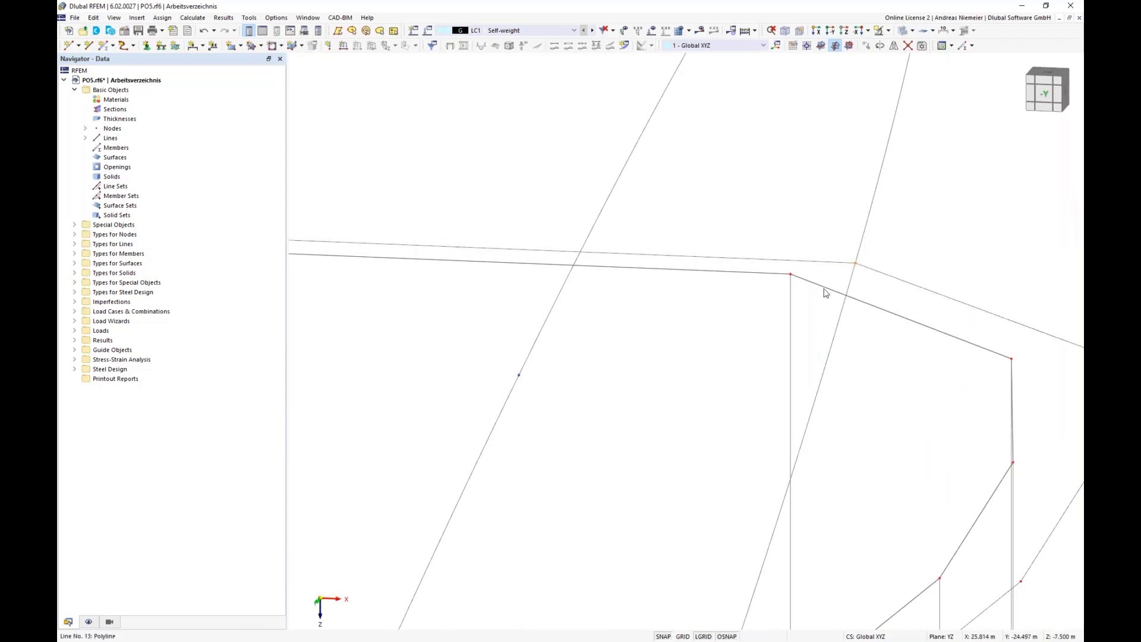
{"action": "scroll", "coordinate": [823, 289], "scroll_direction": "down", "scroll_amount": 5}
{"action": "scroll", "coordinate": [822, 292], "scroll_direction": "down", "scroll_amount": 5}
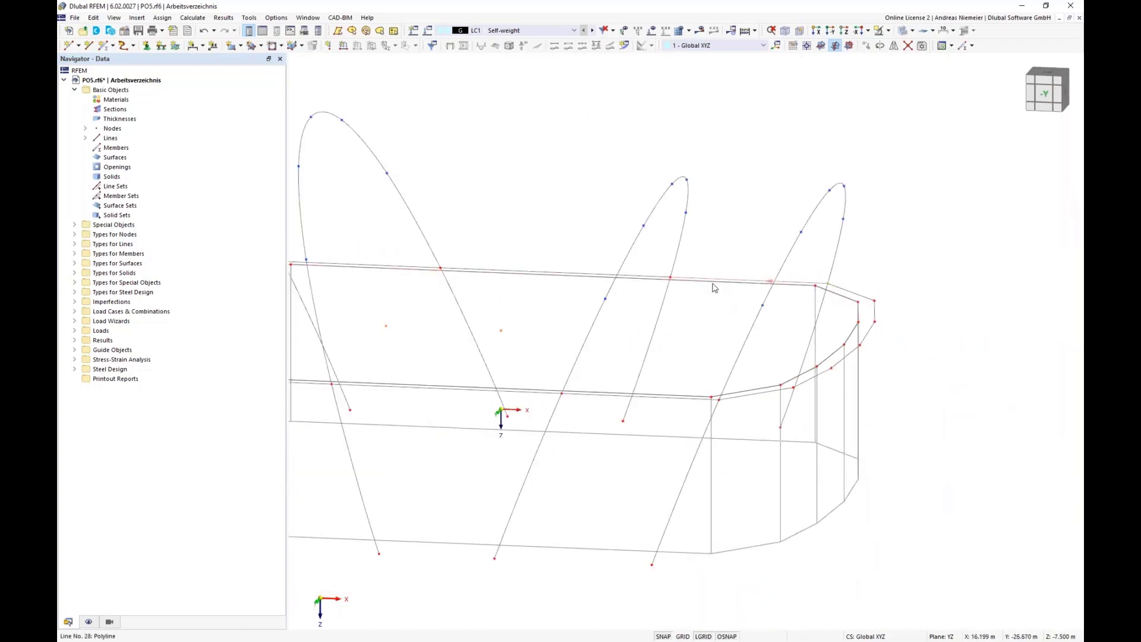
{"action": "scroll", "coordinate": [713, 288], "scroll_direction": "down", "scroll_amount": 3}
{"action": "middle_click_drag", "start_coordinate": [462, 422], "coordinate": [488, 420], "text": "ctrl"}
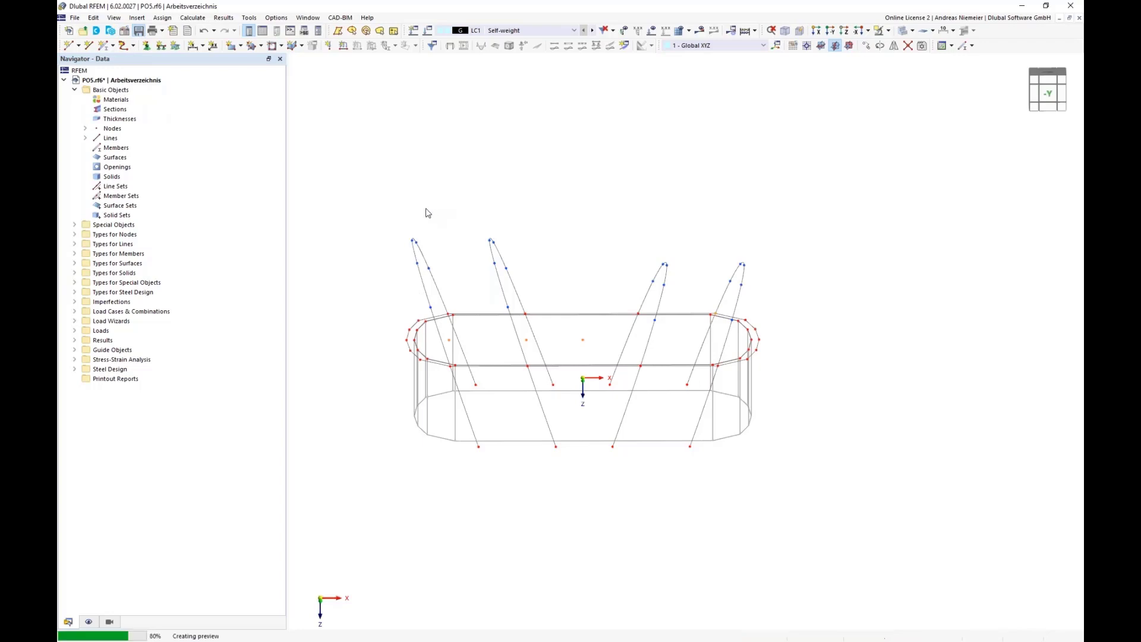
- Start a new quadrangle surface and set its stiffness type to Membrane
{"action": "left_click", "coordinate": [260, 46]}
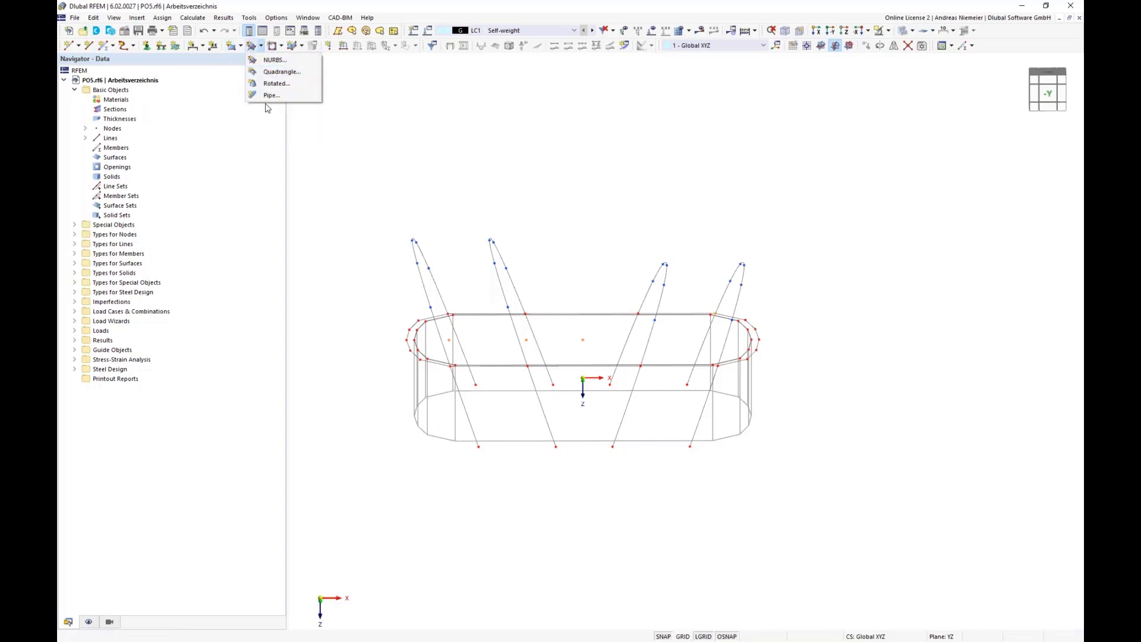
{"action": "left_click", "coordinate": [275, 72]}
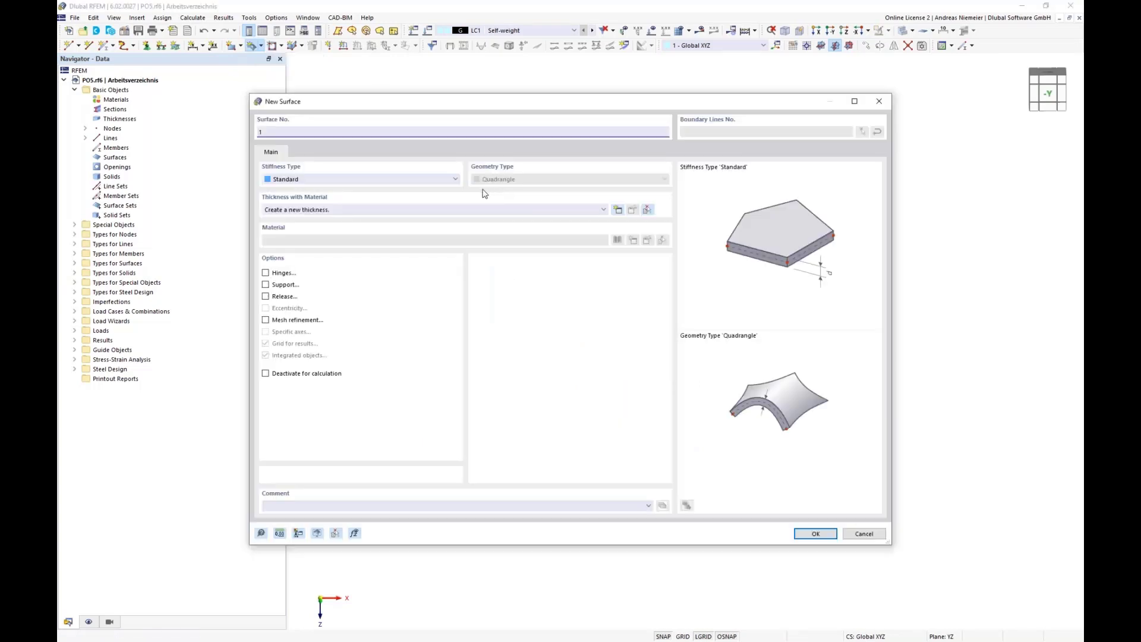
{"action": "left_click", "coordinate": [336, 180]}
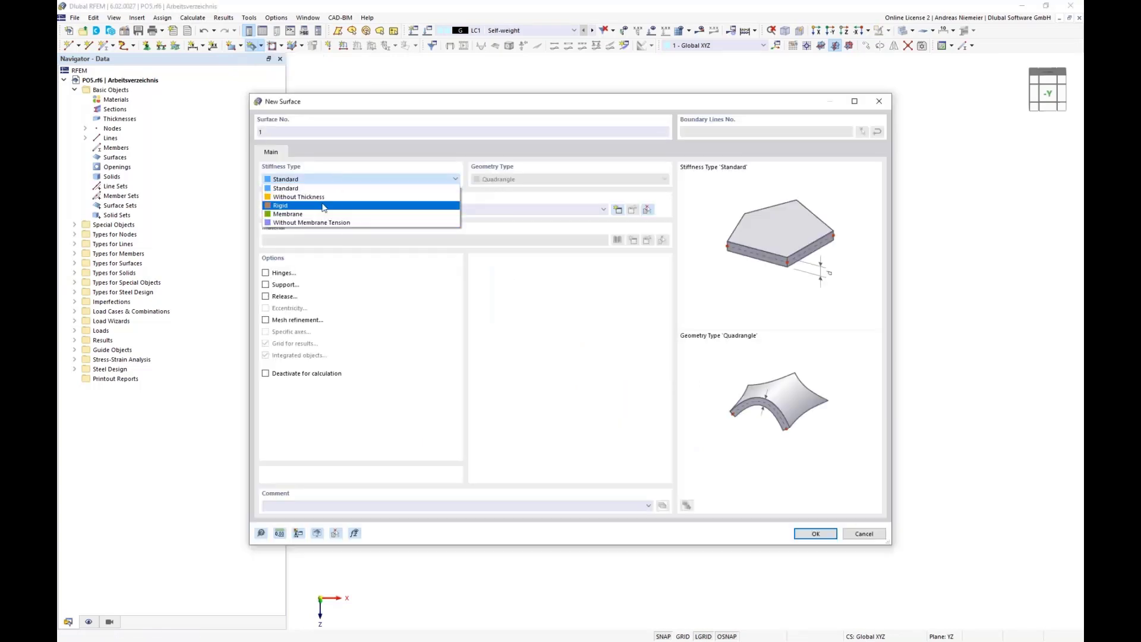
{"action": "left_click", "coordinate": [290, 214]}
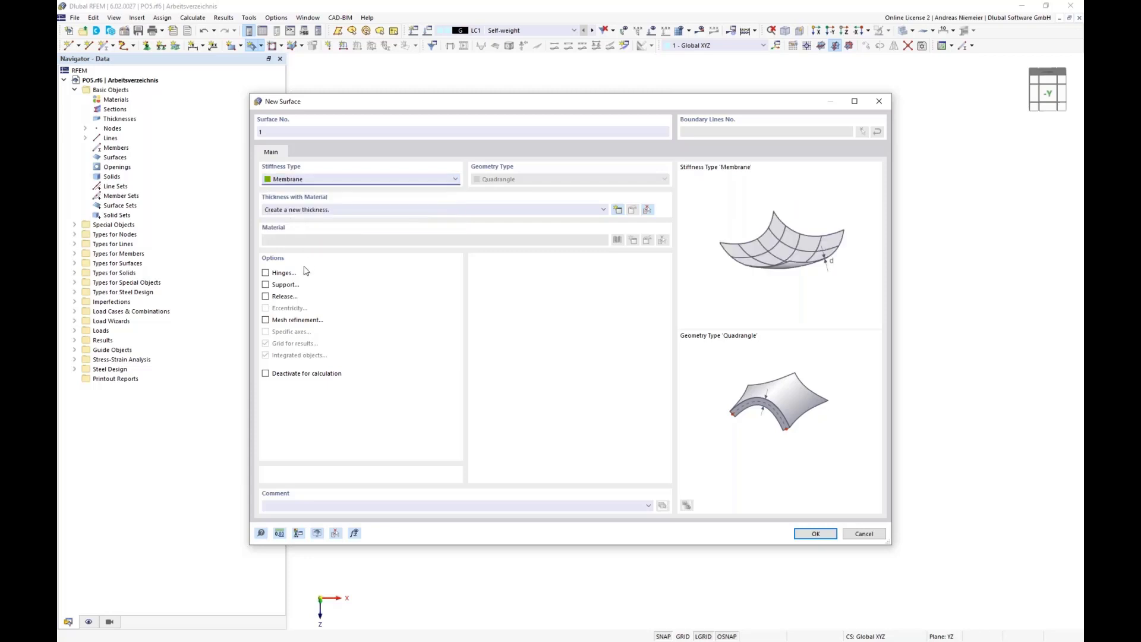
- Create a uniform thickness for the surface using the library fabric material PES-PVC Typ IV
{"action": "left_click", "coordinate": [618, 213]}
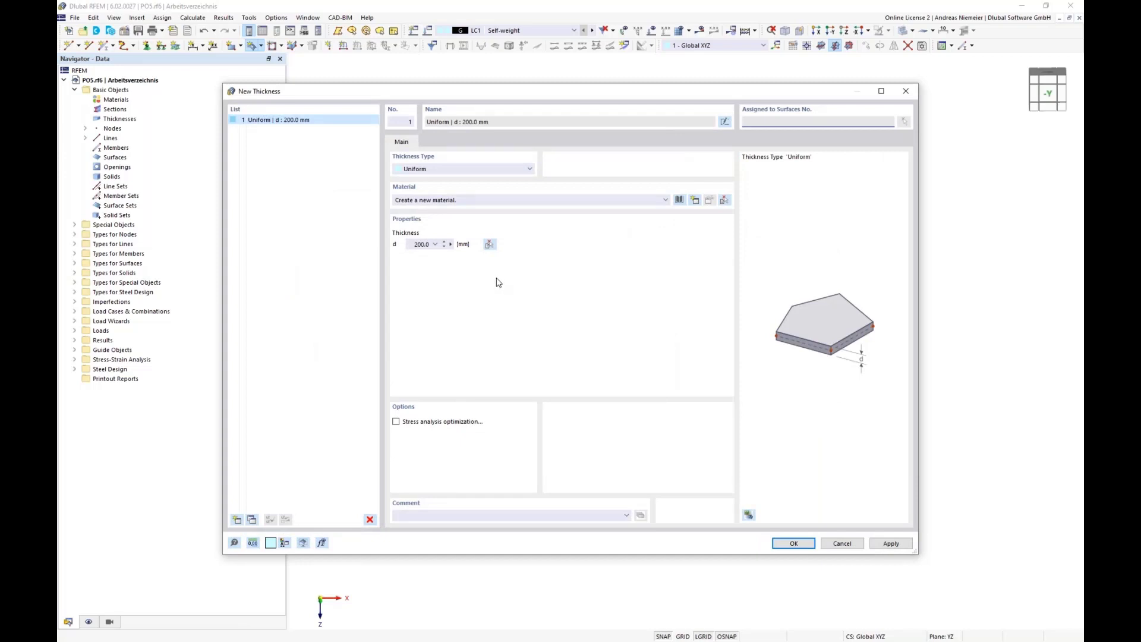
{"action": "left_click", "coordinate": [680, 200]}
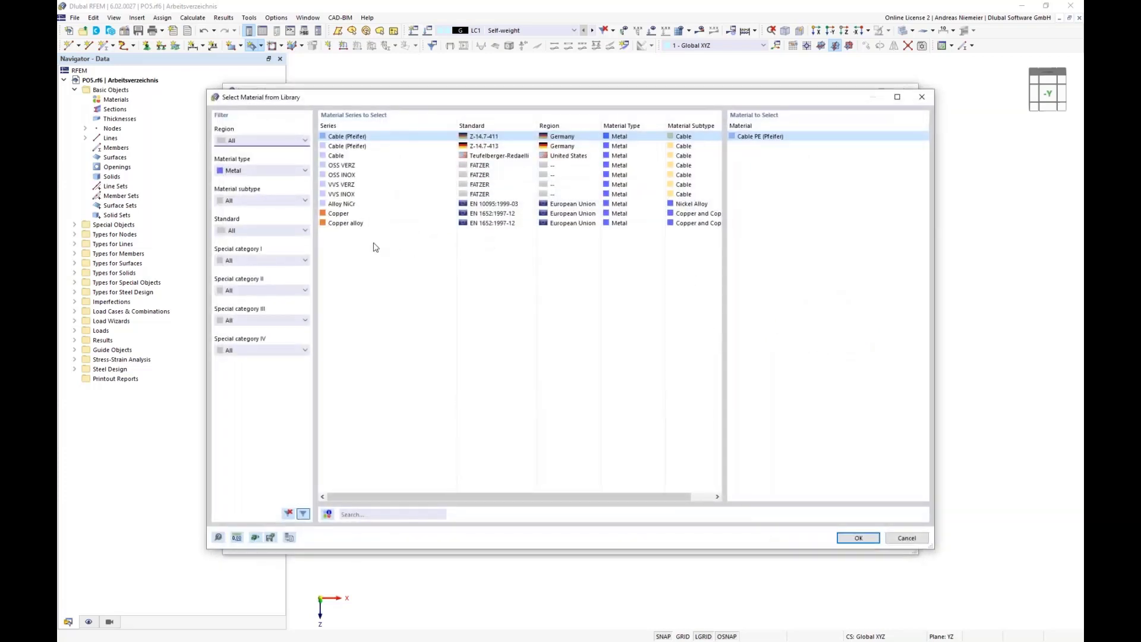
{"action": "left_click", "coordinate": [240, 172]}
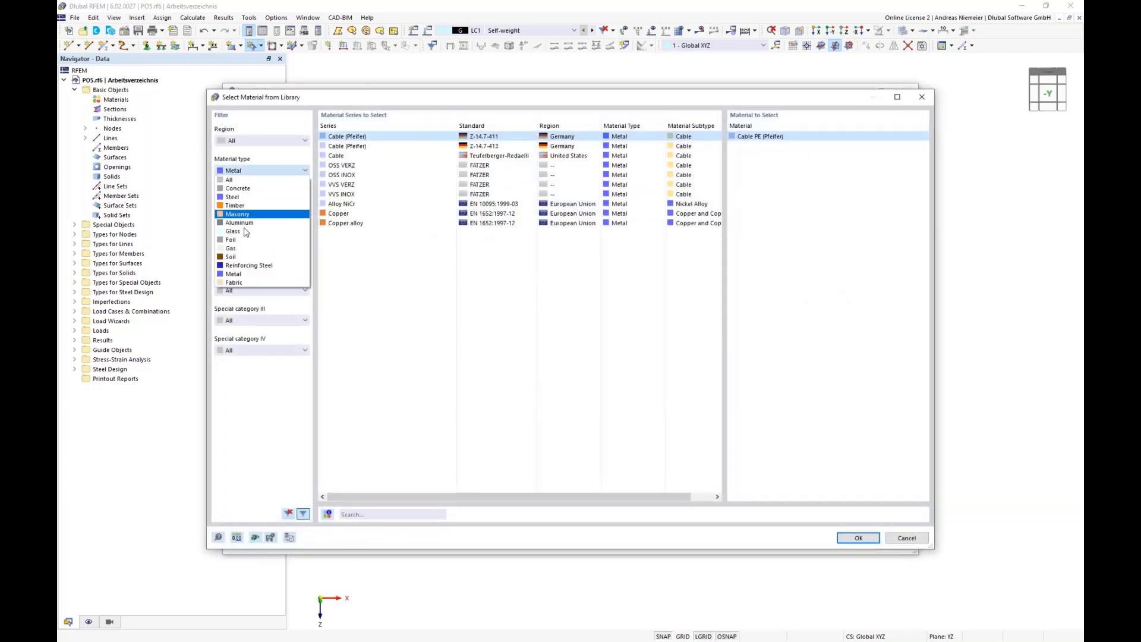
{"action": "left_click", "coordinate": [232, 283]}
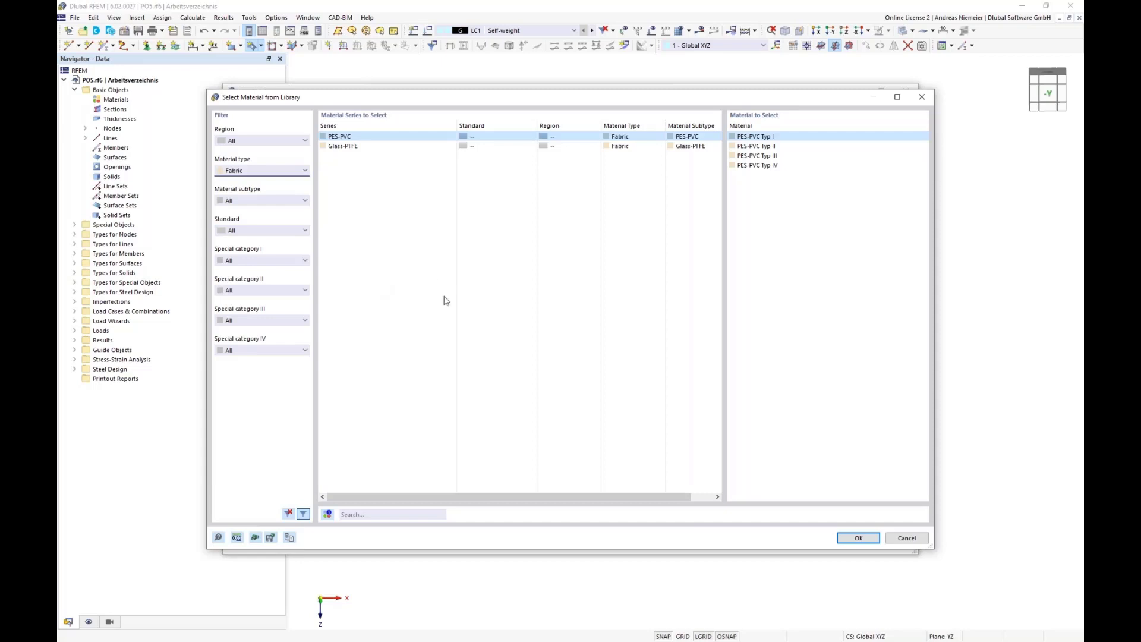
{"action": "left_click", "coordinate": [764, 166]}
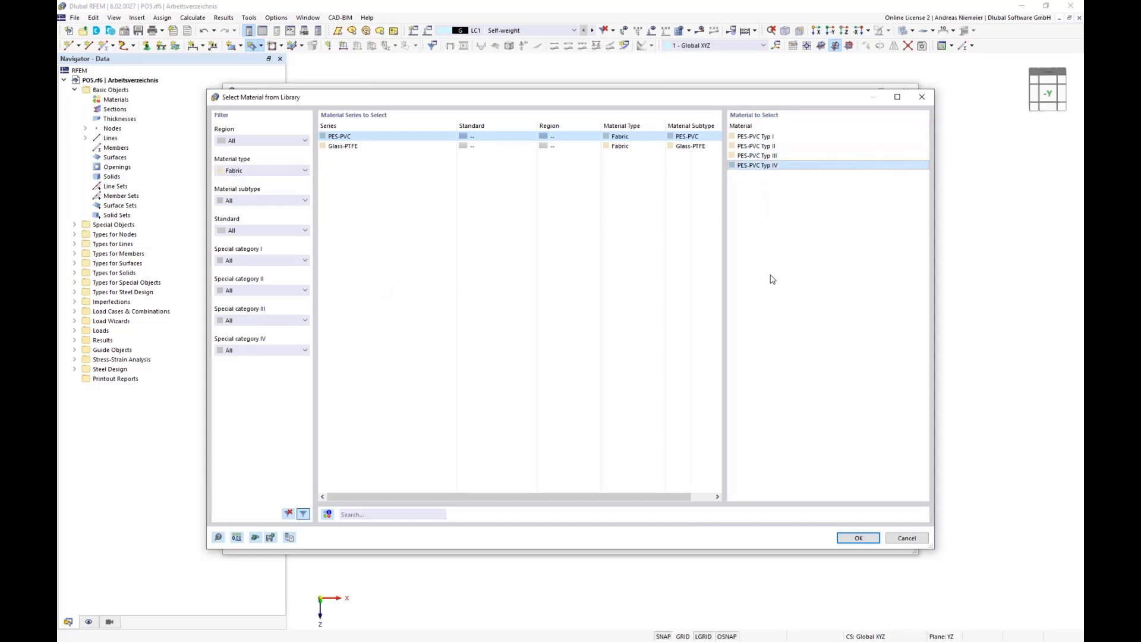
{"action": "left_click", "coordinate": [856, 538]}
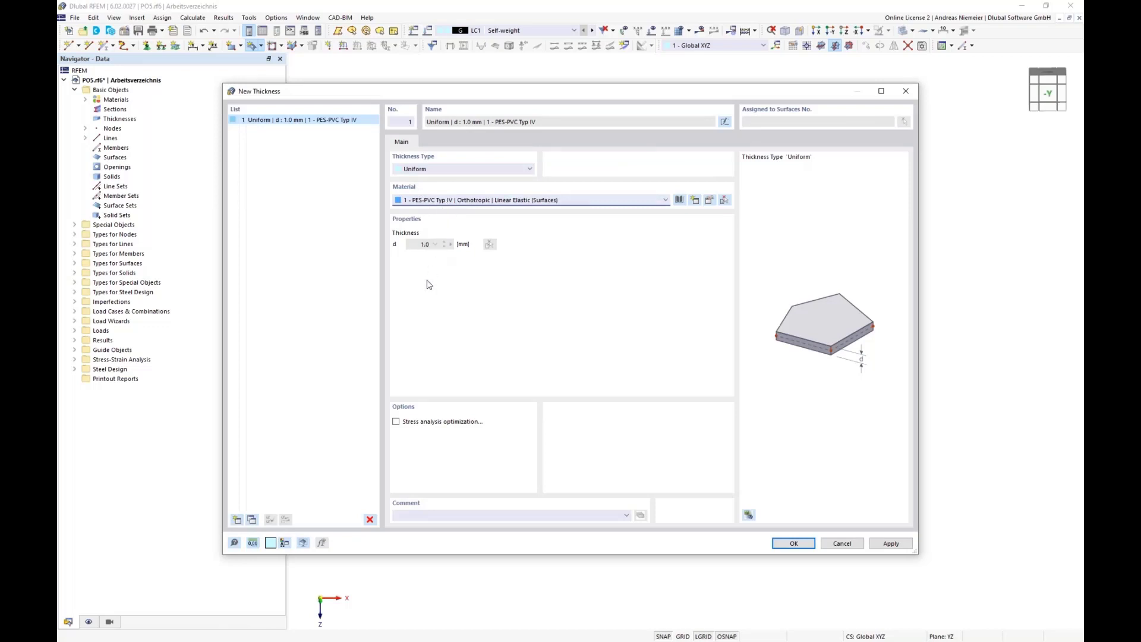
{"action": "left_click", "coordinate": [786, 543]}
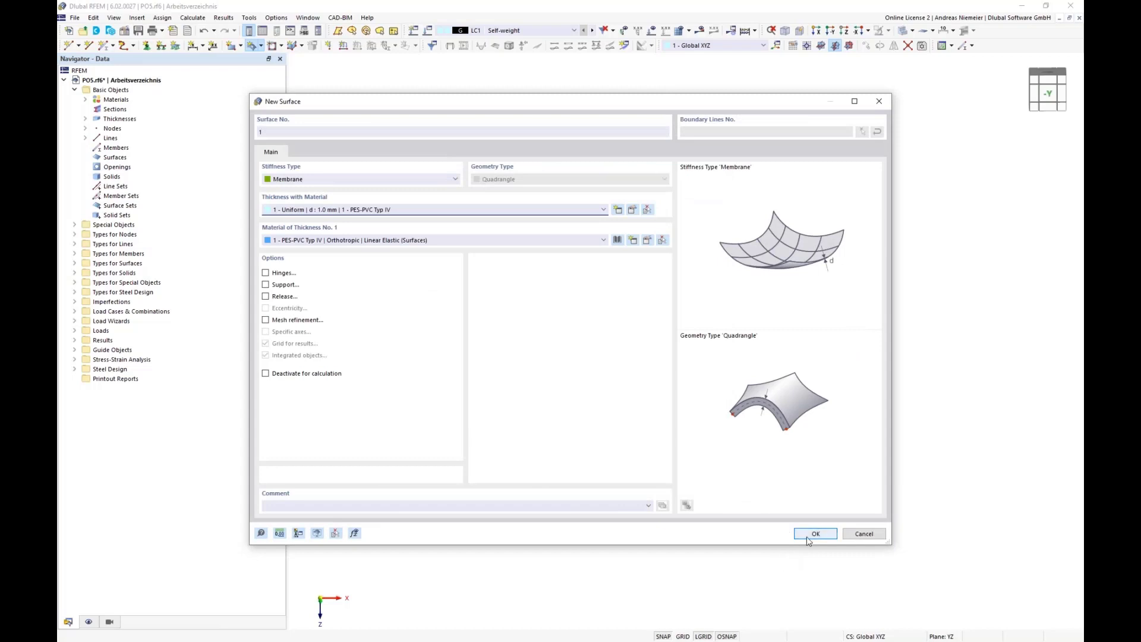
- Create the membrane surface between the outermost negative-X arch and the rounded outer-ring end
{"action": "left_click", "coordinate": [806, 534]}
{"action": "scroll", "coordinate": [377, 355], "scroll_direction": "up", "scroll_amount": 3}
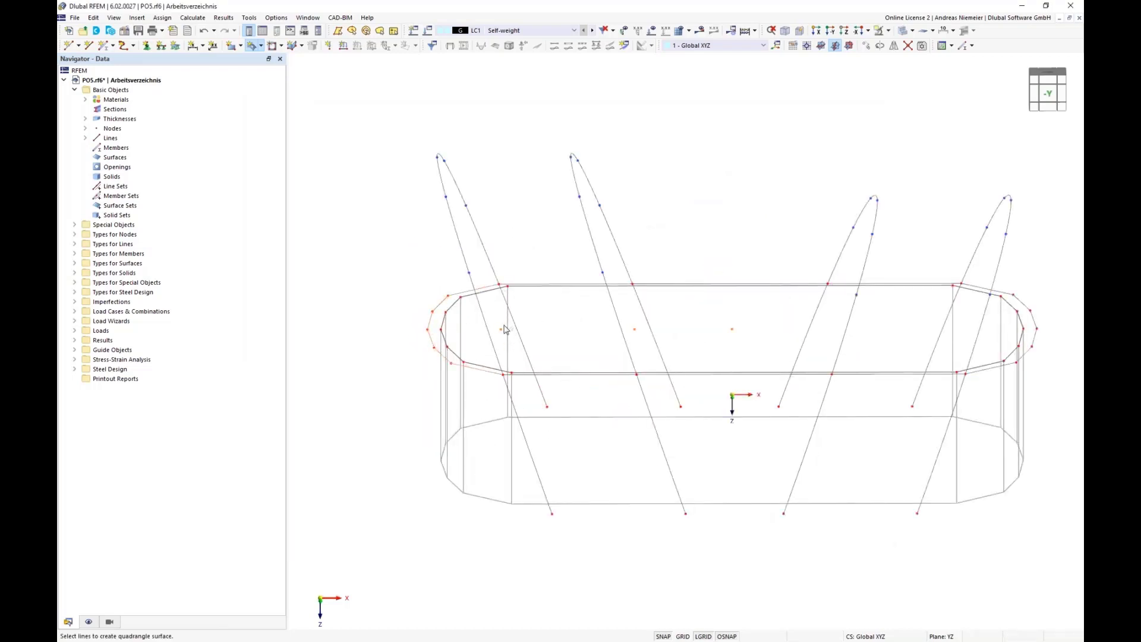
{"action": "right_click", "coordinate": [493, 428]}
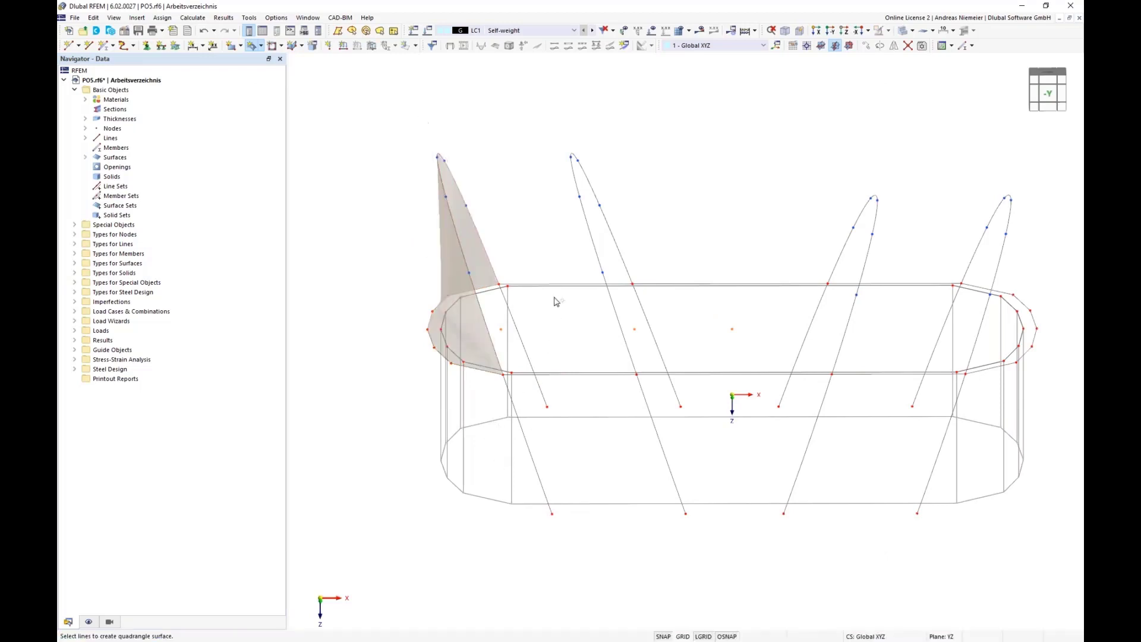
- Create the membrane surface between the two taller negative-X arches, bounded by the straight outer-ring lines
{"action": "left_click", "coordinate": [523, 375]}
{"action": "left_click", "coordinate": [495, 349]}
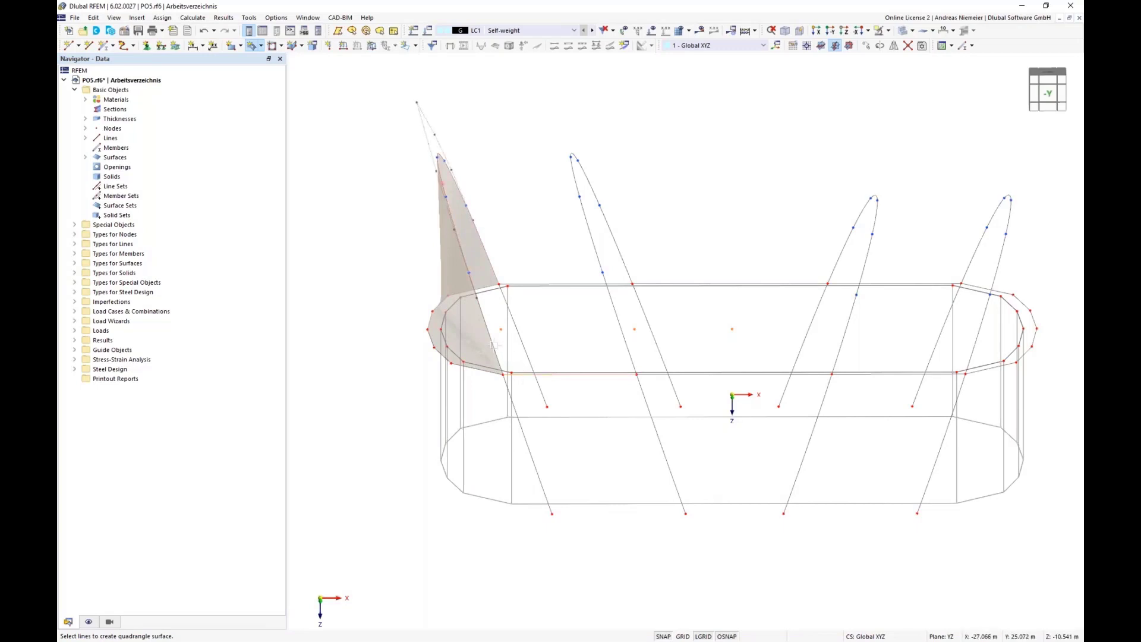
{"action": "left_click", "coordinate": [598, 283]}
{"action": "left_click", "coordinate": [595, 252]}
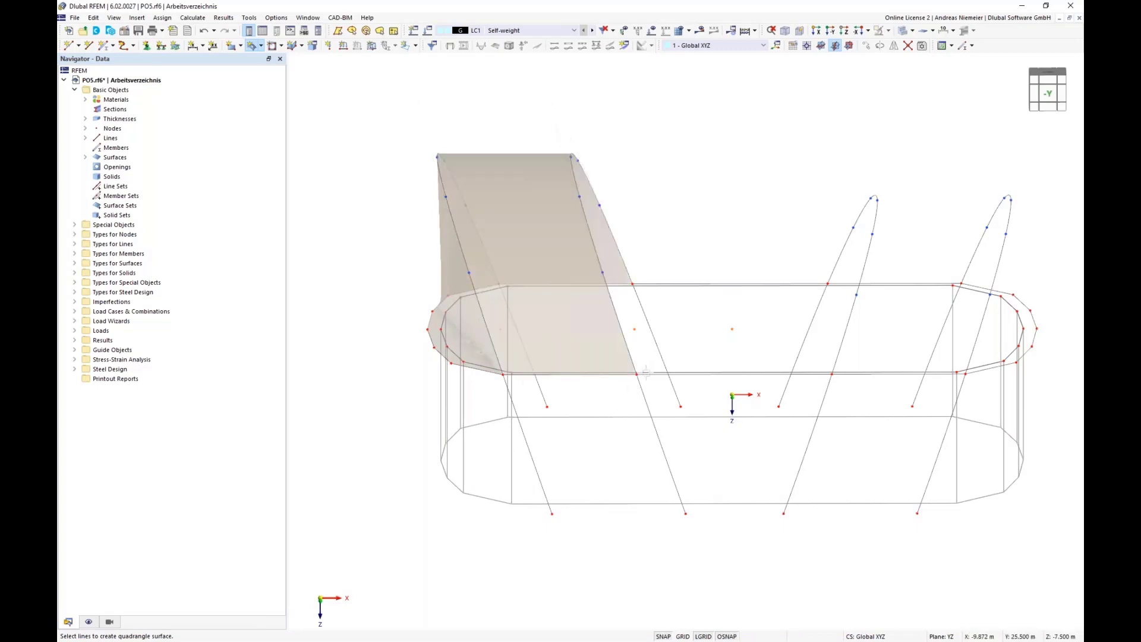
- Create the central membrane surface between the inner taller arch and the inner lower arch along the straight ring lines
{"action": "left_click", "coordinate": [668, 374]}
{"action": "left_click", "coordinate": [626, 341]}
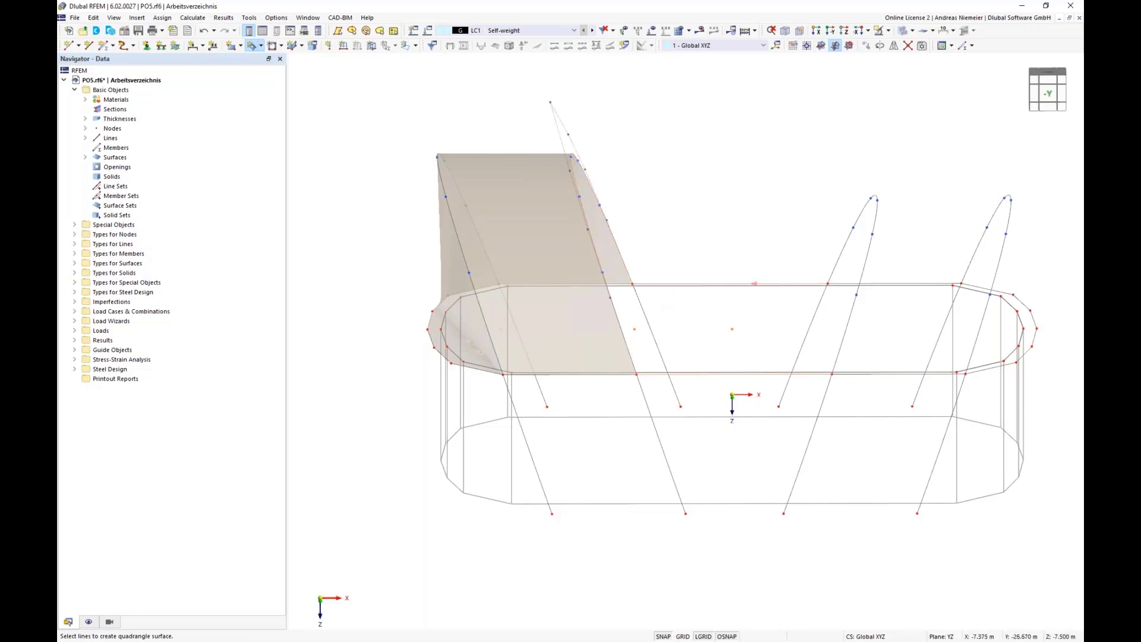
{"action": "left_click", "coordinate": [810, 283]}
{"action": "left_click", "coordinate": [838, 255]}
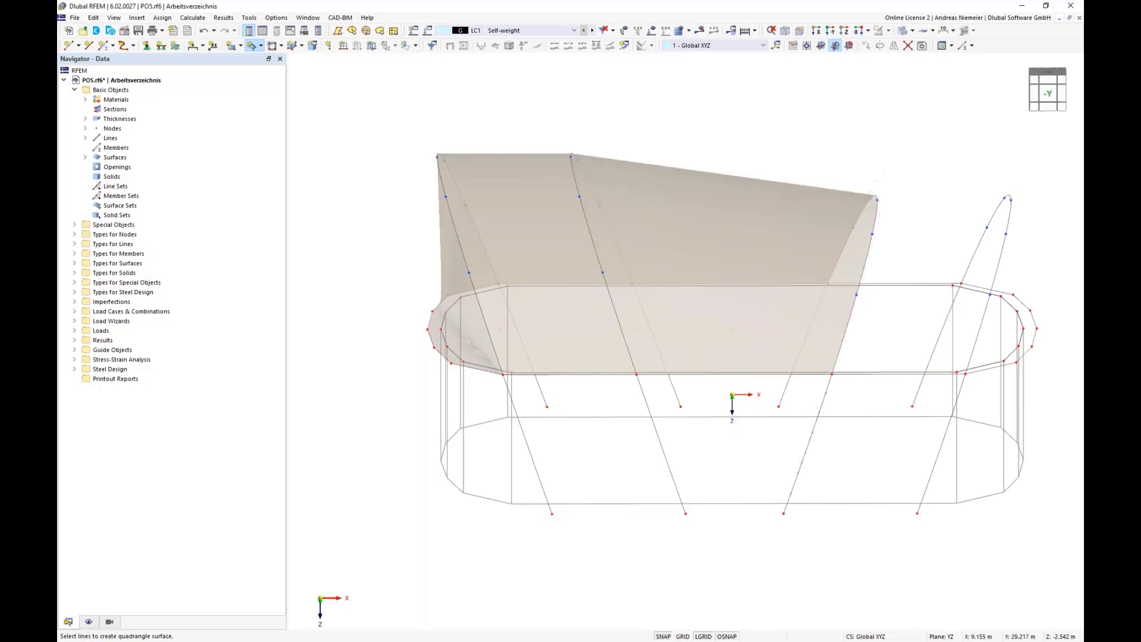
- Create the membrane surfaces between the two lower positive-X arches and from the outermost arch to the rounded ring end
{"action": "left_click", "coordinate": [867, 373]}
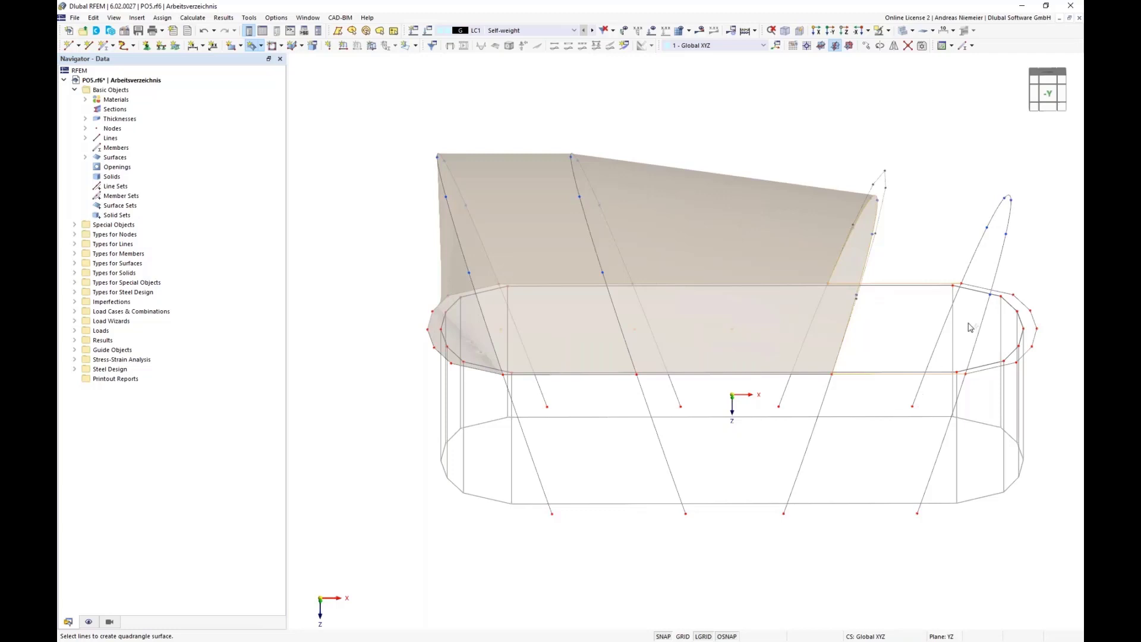
{"action": "left_click", "coordinate": [977, 252]}
{"action": "middle_click_drag", "start_coordinate": [916, 426], "coordinate": [745, 425]}
{"action": "scroll", "coordinate": [833, 361], "scroll_direction": "up", "scroll_amount": 2}
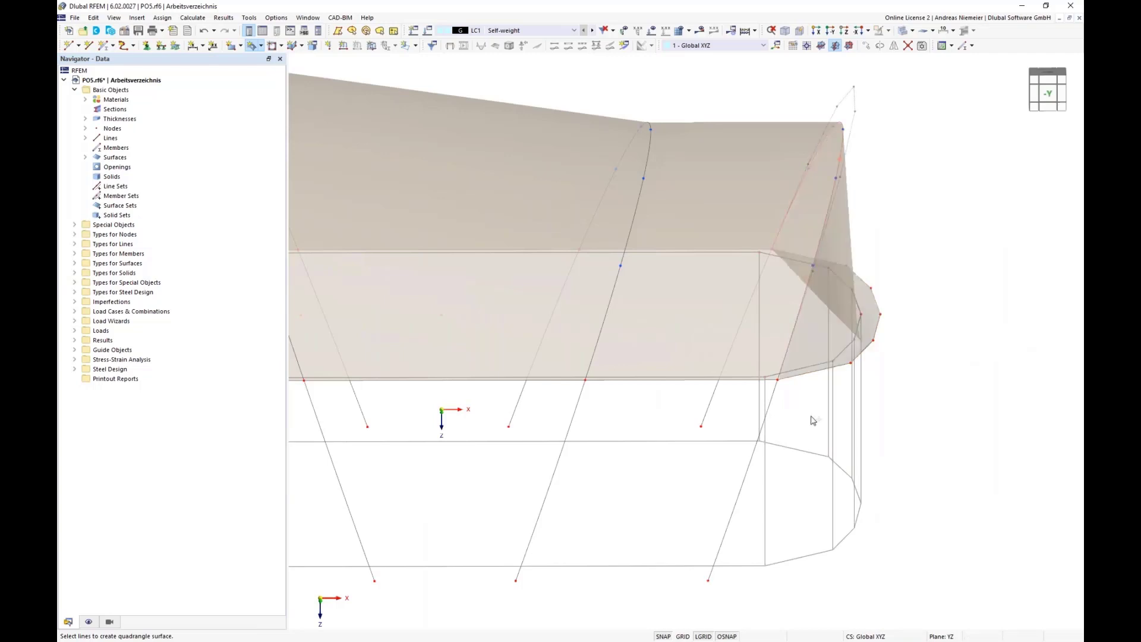
{"action": "left_click", "coordinate": [808, 344]}
{"action": "scroll", "coordinate": [817, 364], "scroll_direction": "down", "scroll_amount": 2}
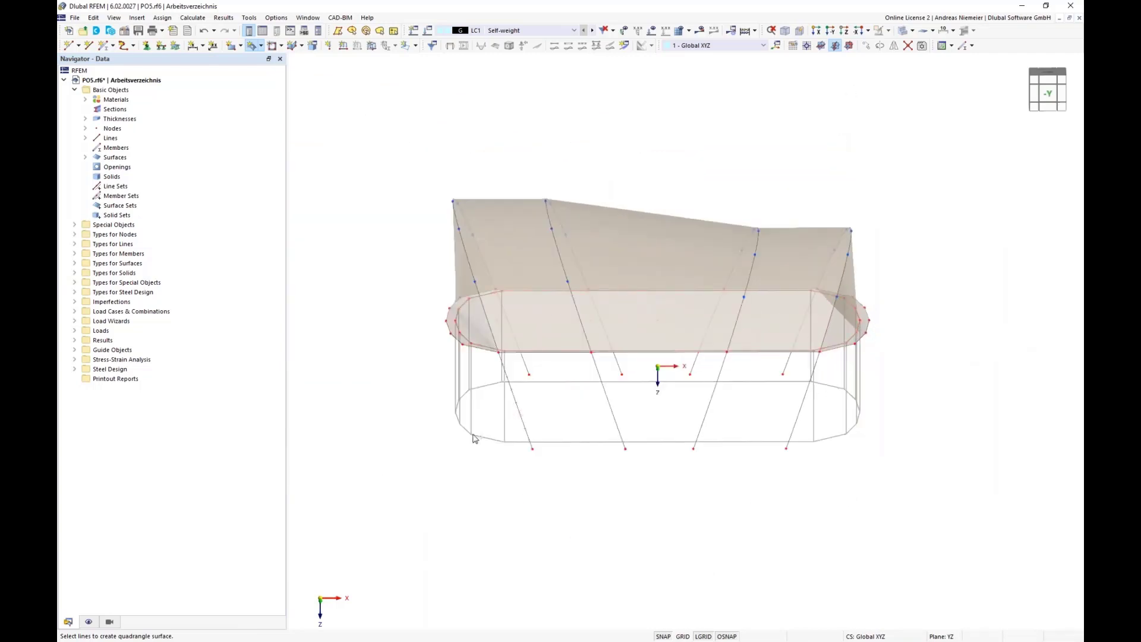
{"action": "middle_click_drag", "start_coordinate": [525, 492], "coordinate": [476, 457], "text": "ctrl"}
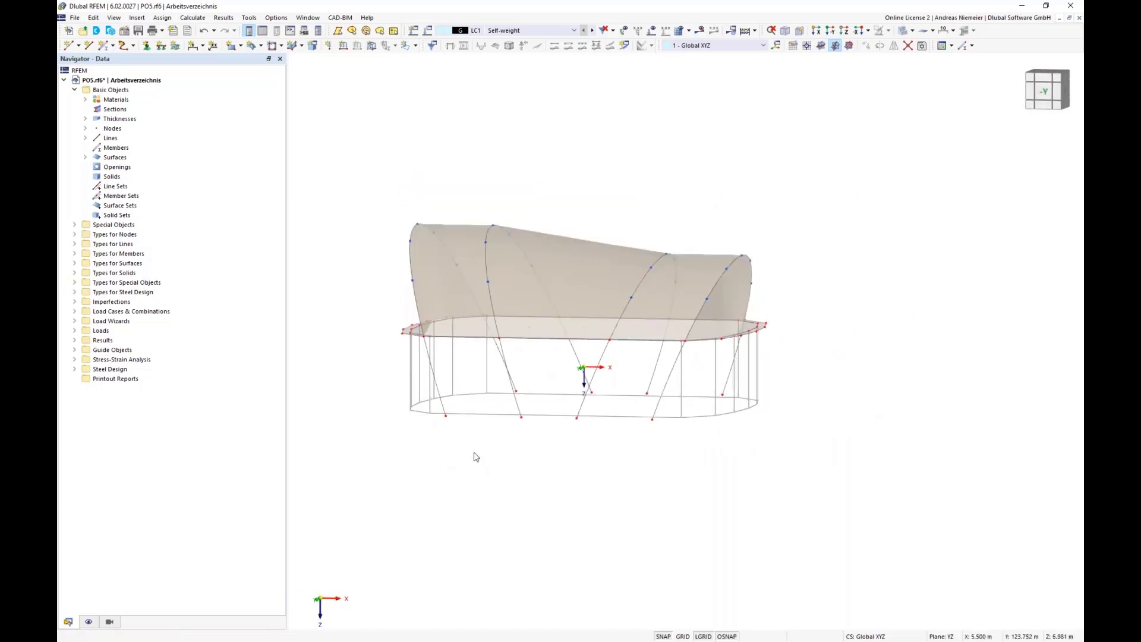
{"action": "right_click", "coordinate": [597, 453]}
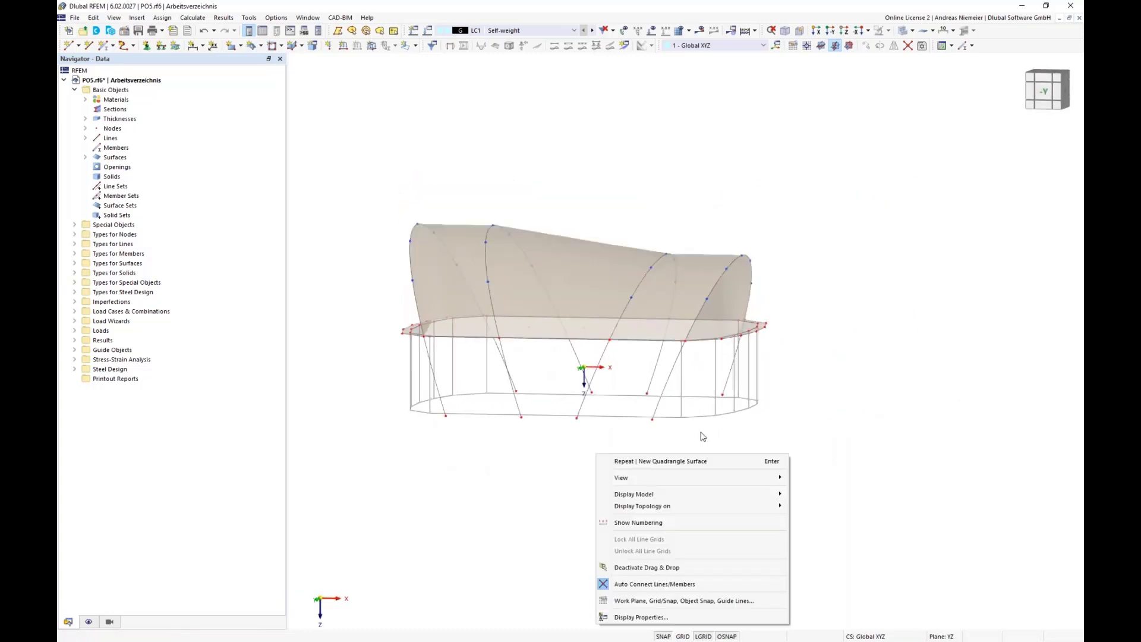
{"action": "left_click", "coordinate": [765, 255]}
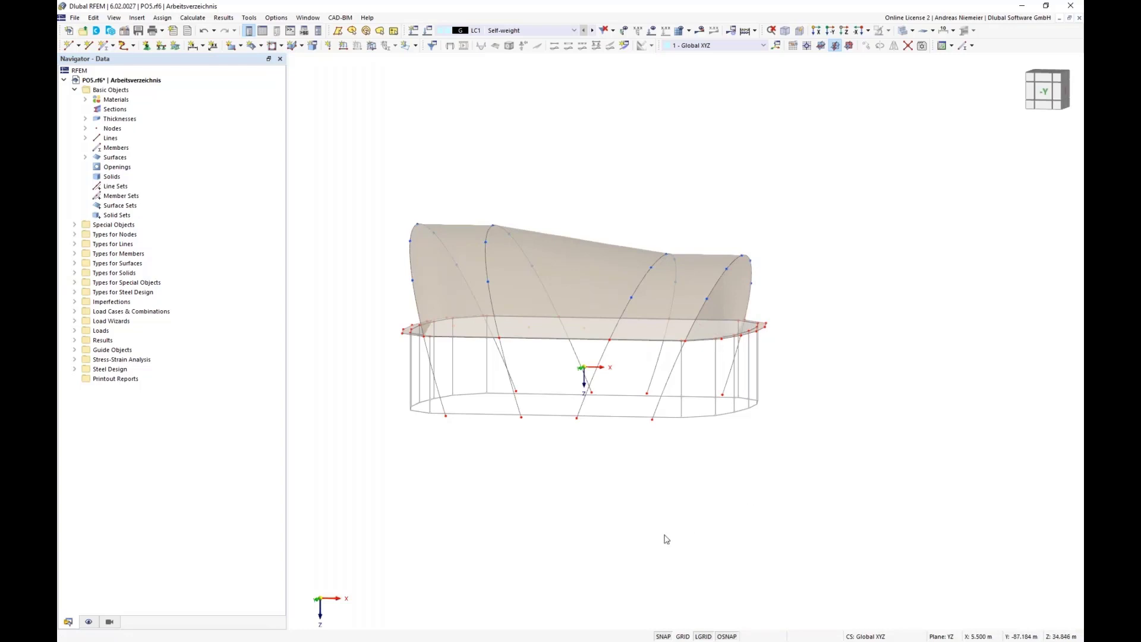
{"action": "middle_click_drag", "start_coordinate": [598, 513], "coordinate": [619, 510], "text": "ctrl"}
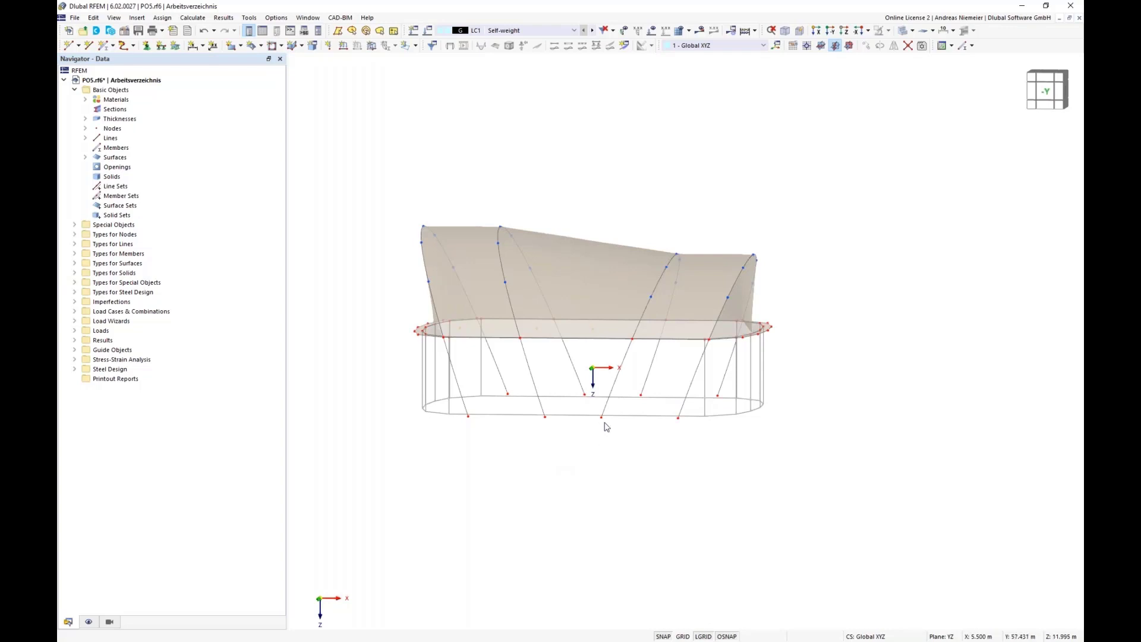
- Set the target length of finite elements to 2 m in the mesh settings and generate the mesh
{"action": "scroll", "coordinate": [535, 291], "scroll_direction": "up", "scroll_amount": 4}
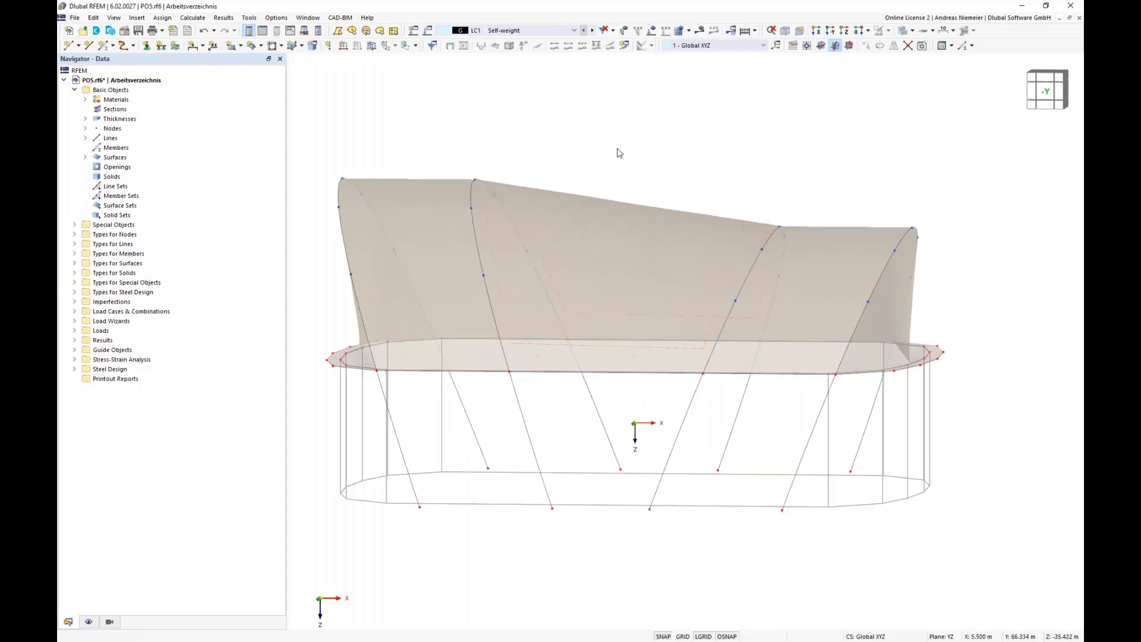
{"action": "left_click", "coordinate": [689, 31]}
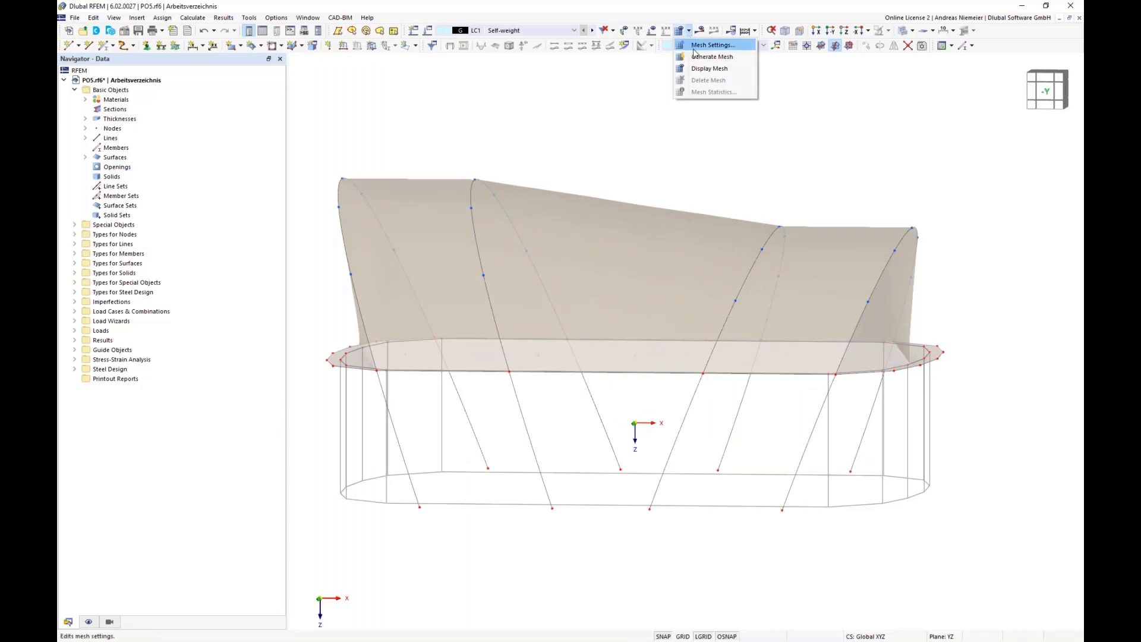
{"action": "left_click", "coordinate": [712, 45]}
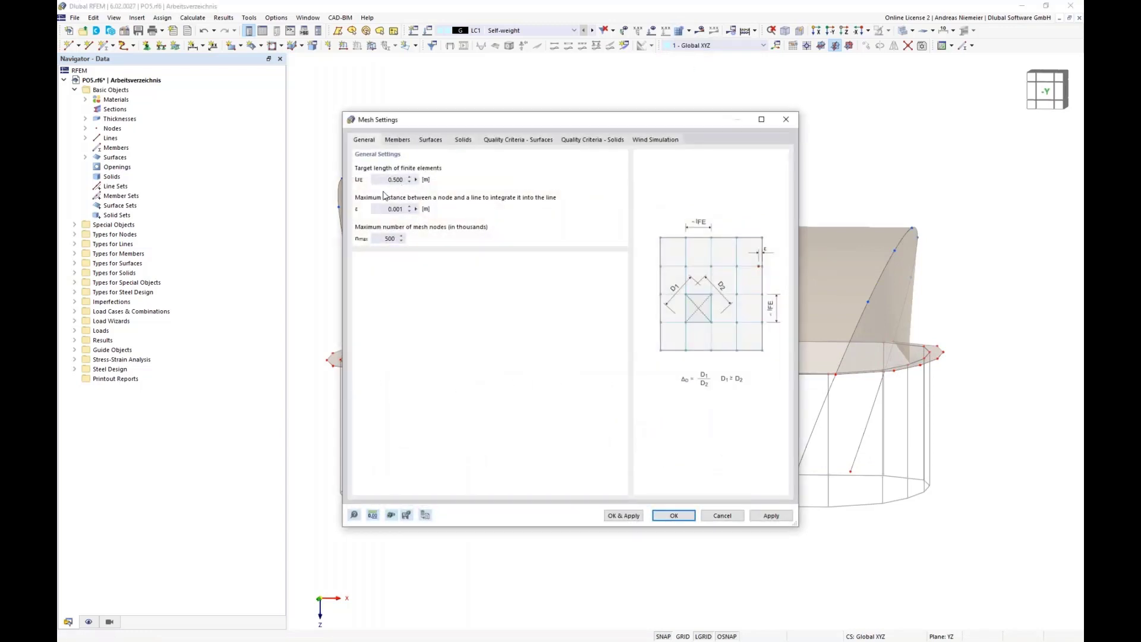
{"action": "double_click", "coordinate": [385, 179]}
{"action": "type", "text": "2"}
{"action": "left_click", "coordinate": [629, 517]}
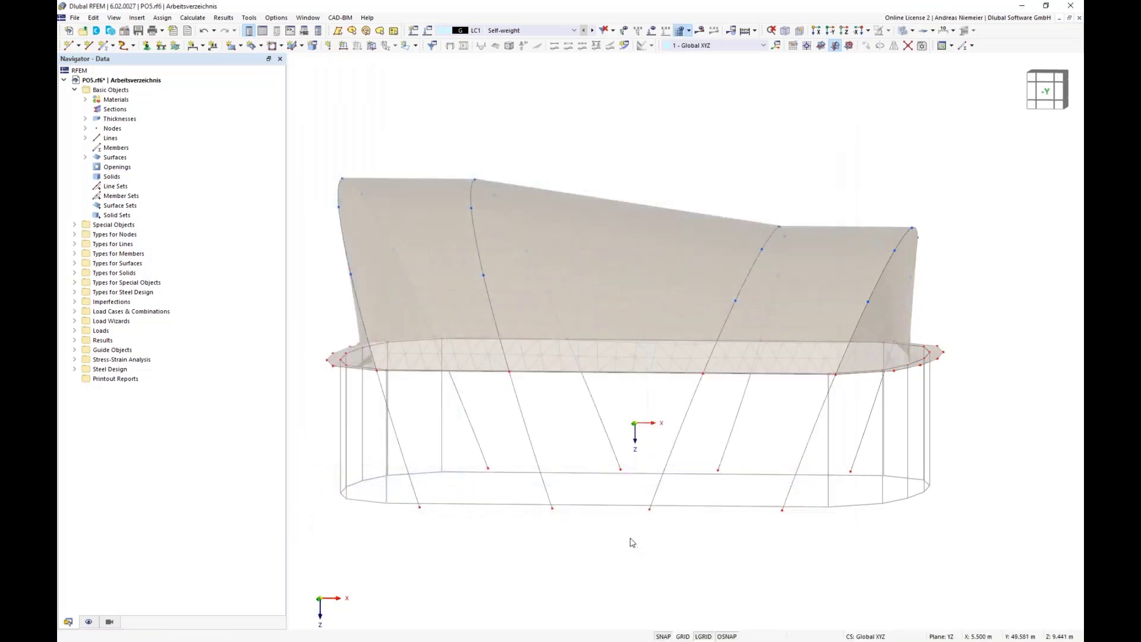
- Display the model as wireframe and examine the mesh of the membrane surface at the positive-X rounded ring end
{"action": "left_click", "coordinate": [913, 30]}
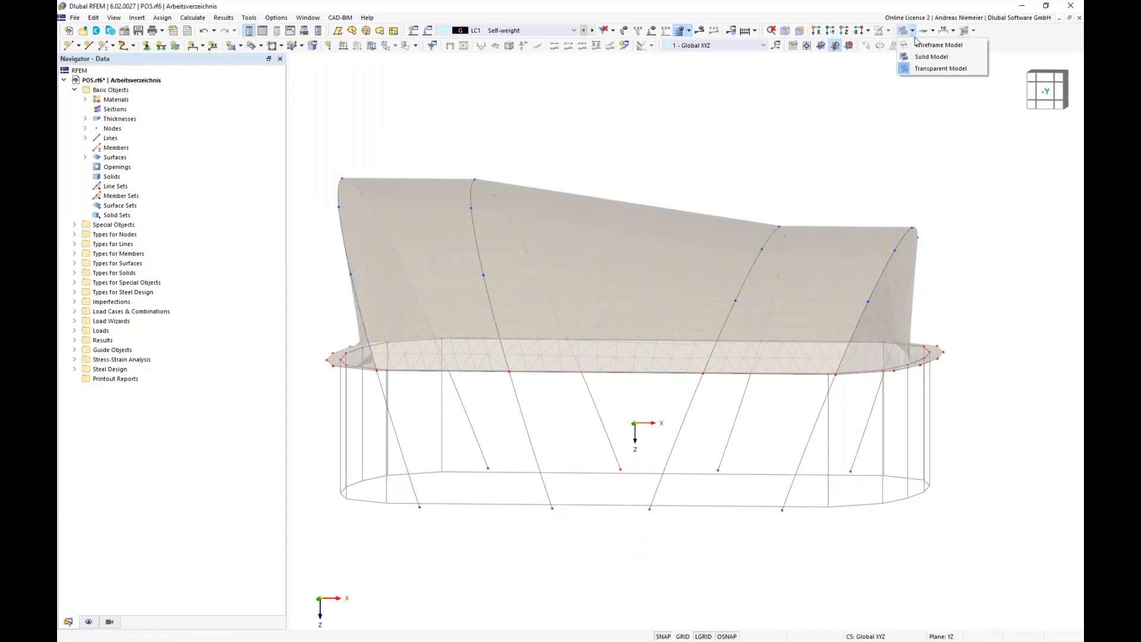
{"action": "left_click", "coordinate": [930, 44]}
{"action": "middle_click_drag", "start_coordinate": [868, 141], "coordinate": [728, 279]}
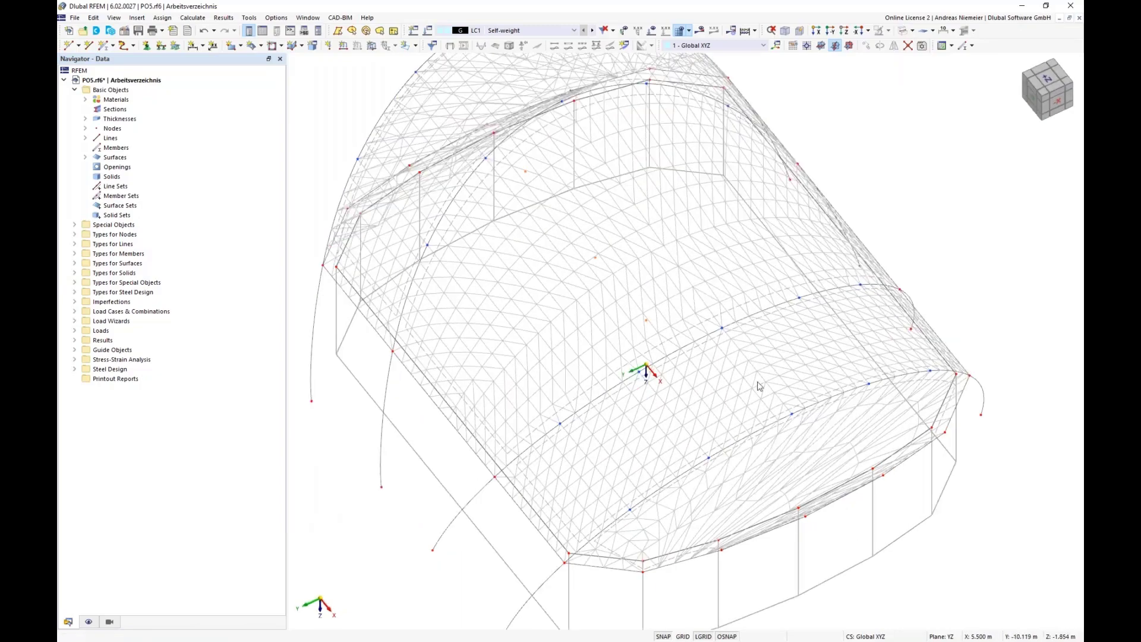
{"action": "middle_click_drag", "start_coordinate": [816, 445], "coordinate": [706, 349]}
{"action": "scroll", "coordinate": [699, 357], "scroll_direction": "down", "scroll_amount": 1}
{"action": "scroll", "coordinate": [523, 375], "scroll_direction": "up", "scroll_amount": 2}
{"action": "middle_click_drag", "start_coordinate": [554, 426], "coordinate": [531, 458]}
{"action": "scroll", "coordinate": [535, 450], "scroll_direction": "down", "scroll_amount": 1}
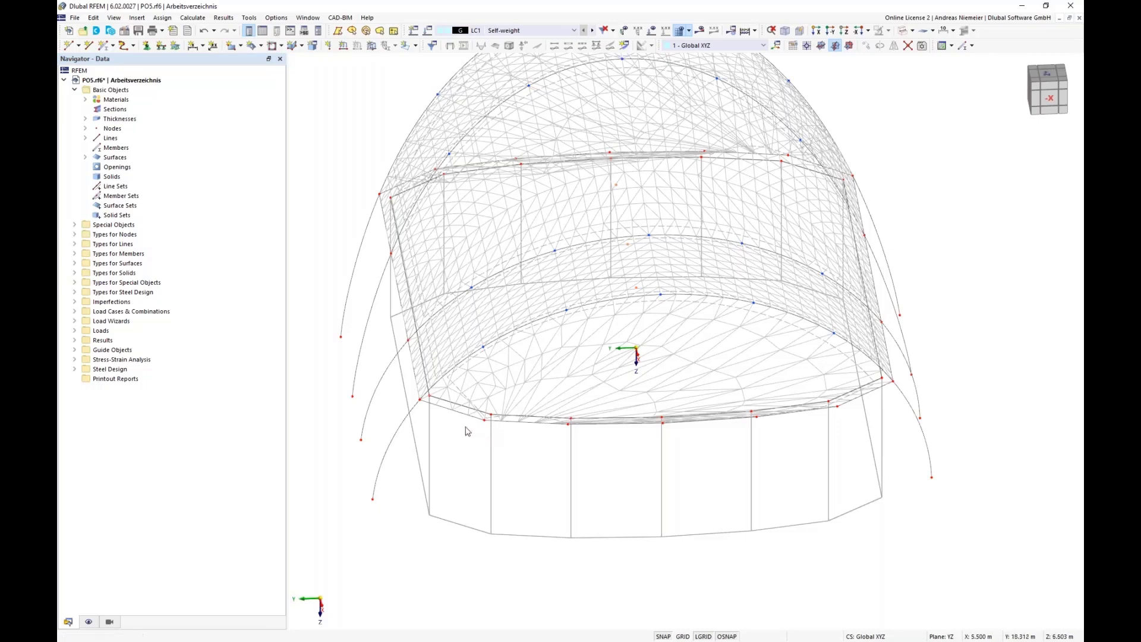
{"action": "scroll", "coordinate": [447, 408], "scroll_direction": "up", "scroll_amount": 5}
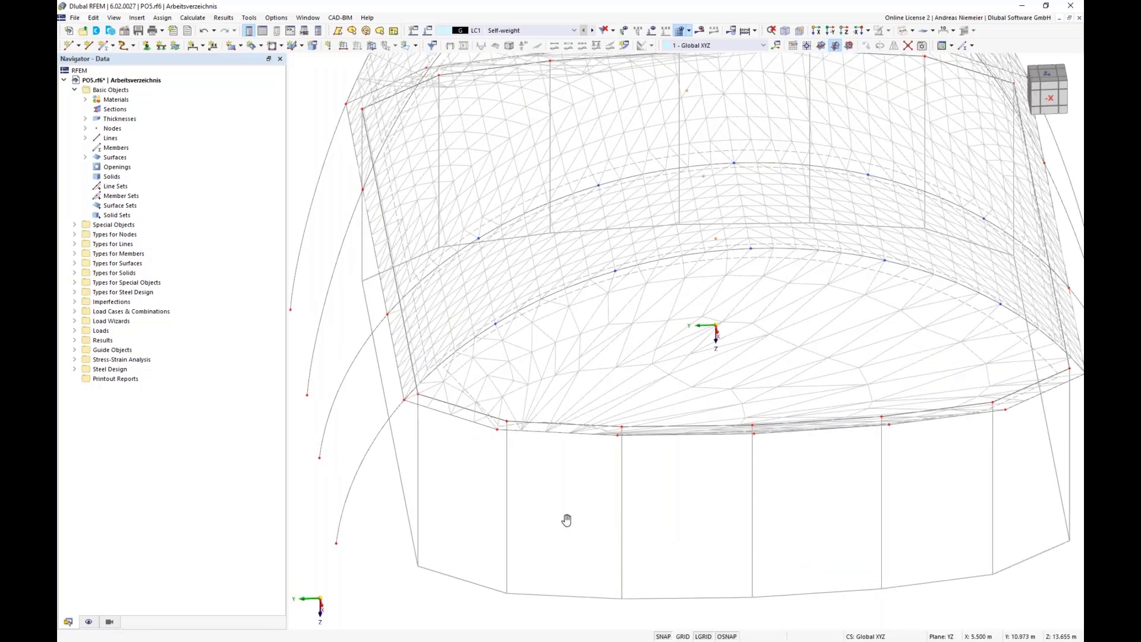
{"action": "scroll", "coordinate": [523, 522], "scroll_direction": "down", "scroll_amount": 1}
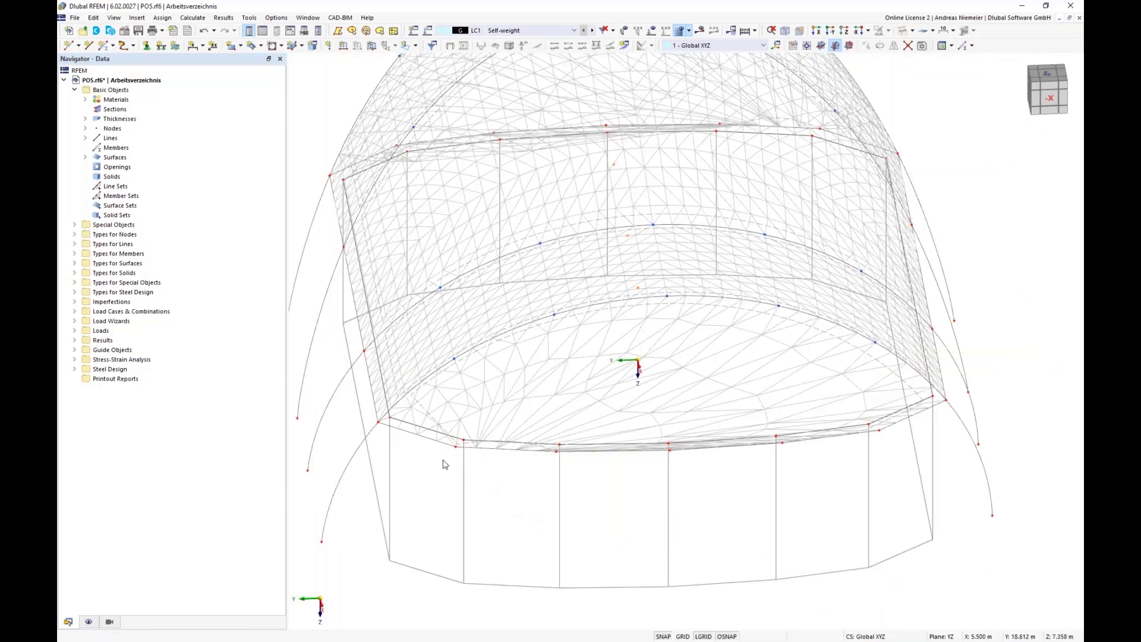
- Reassign the corner nodes of the positive-X end membrane surface to 64, 26, 28 and 63, accepting deletion of the mesh
{"action": "double_click", "coordinate": [423, 424]}
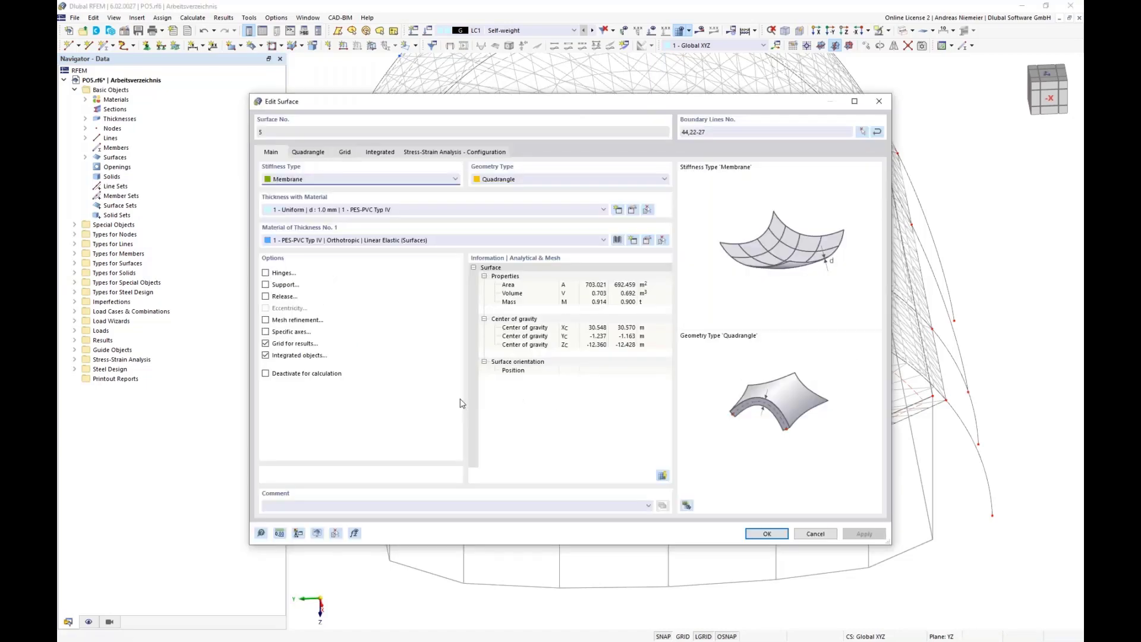
{"action": "left_click", "coordinate": [308, 153]}
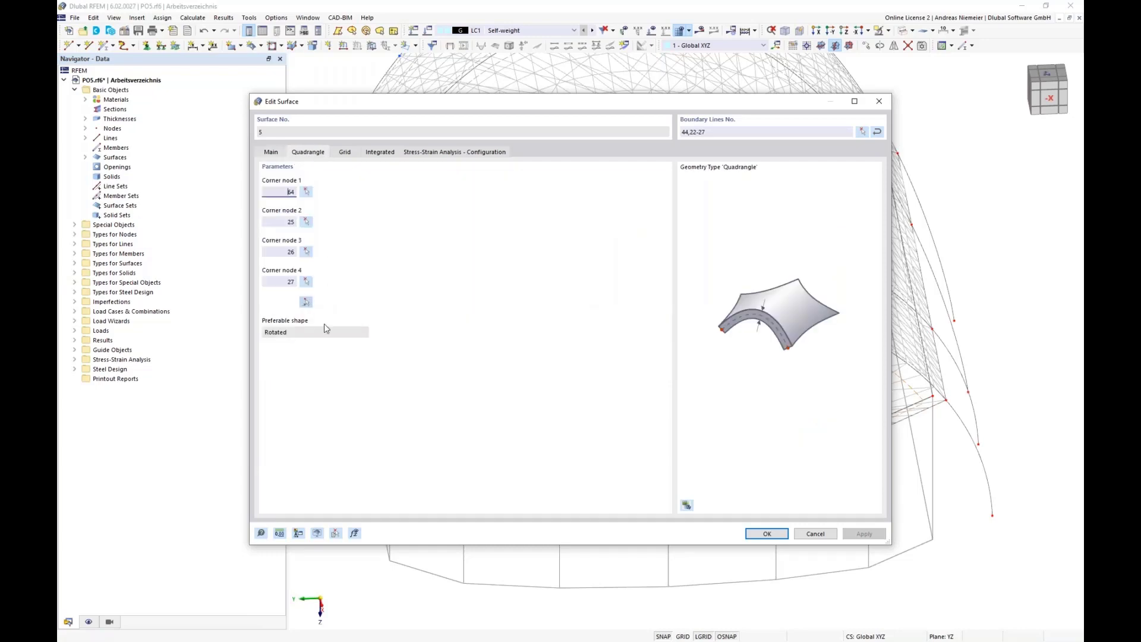
{"action": "left_click", "coordinate": [306, 302]}
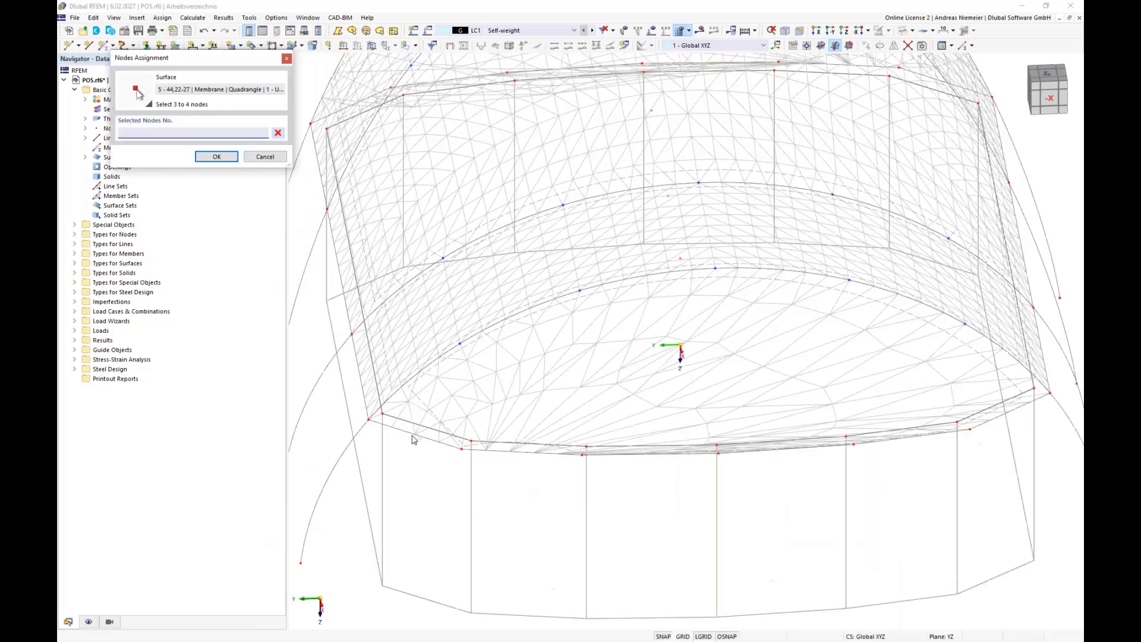
{"action": "scroll", "coordinate": [414, 439], "scroll_direction": "up", "scroll_amount": 2}
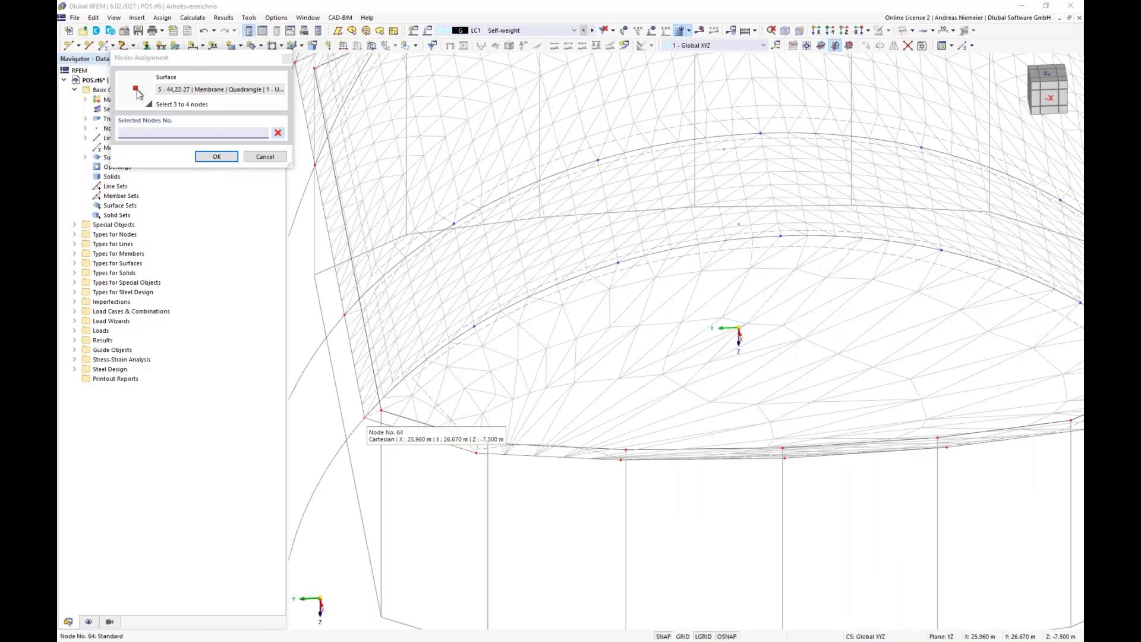
{"action": "left_click", "coordinate": [365, 418]}
{"action": "left_click", "coordinate": [621, 460]}
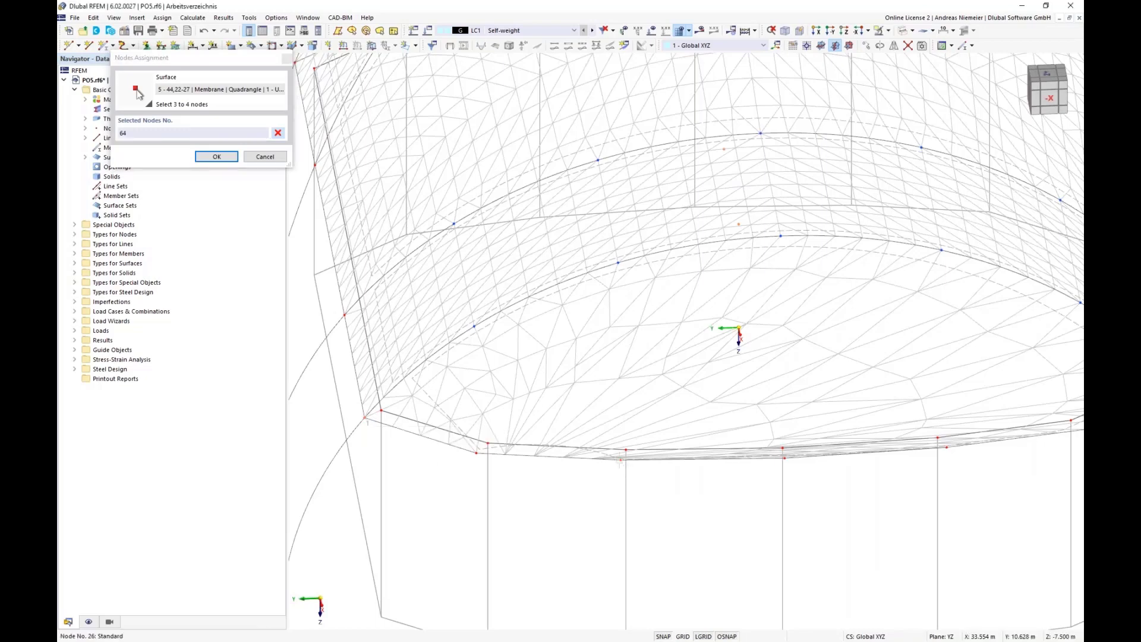
{"action": "scroll", "coordinate": [505, 471], "scroll_direction": "down", "scroll_amount": 2}
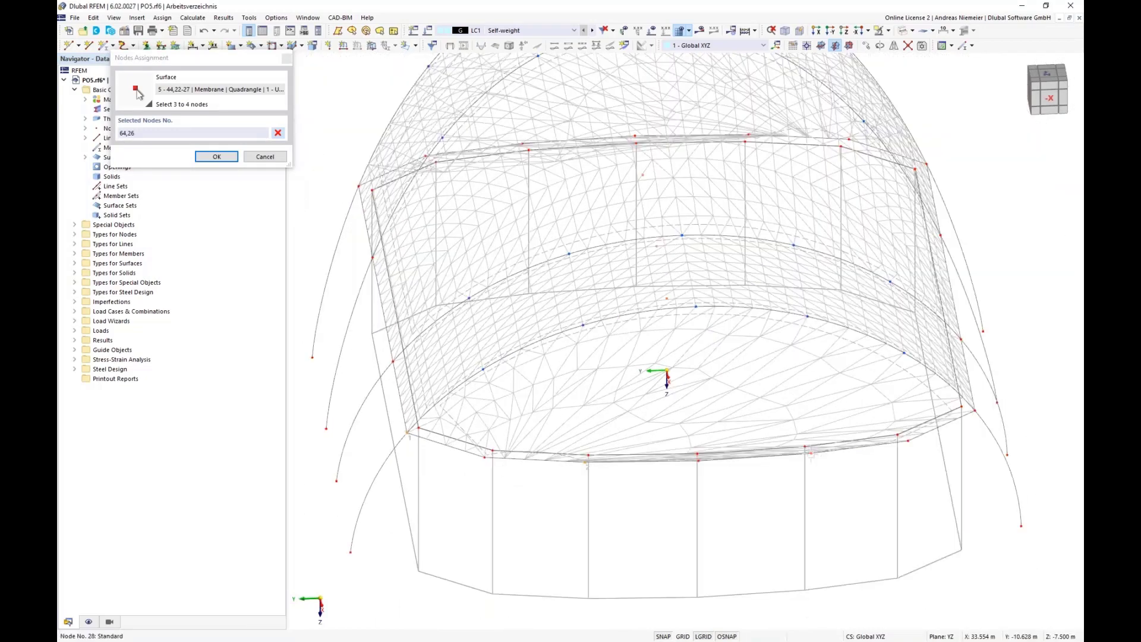
{"action": "left_click", "coordinate": [812, 455]}
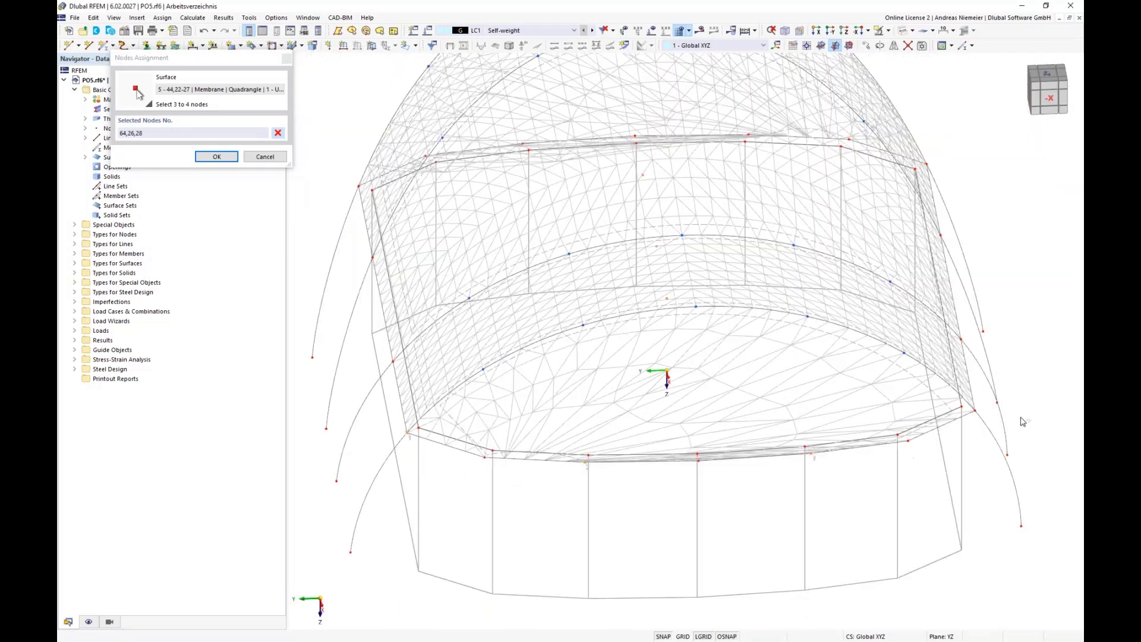
{"action": "left_click", "coordinate": [933, 490]}
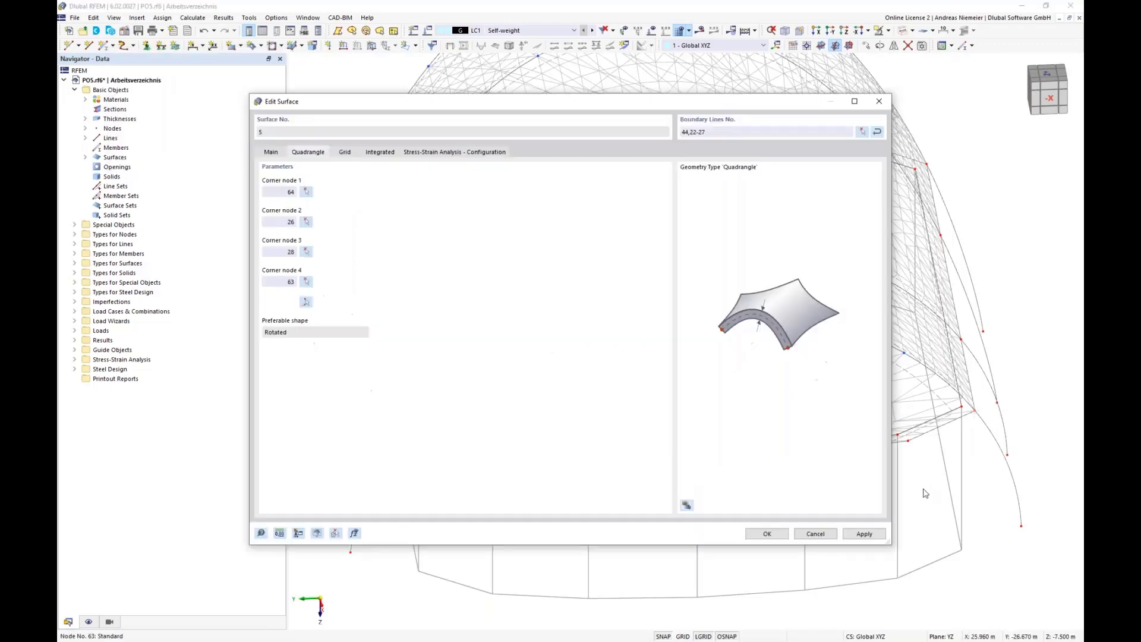
{"action": "left_click", "coordinate": [767, 533]}
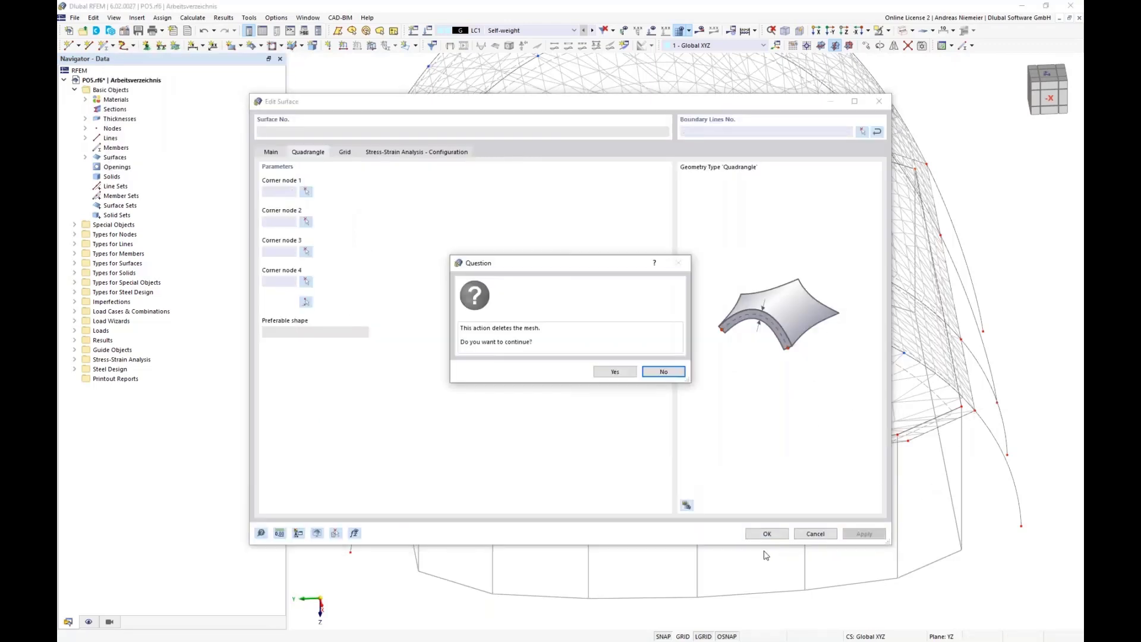
{"action": "left_click", "coordinate": [615, 372]}
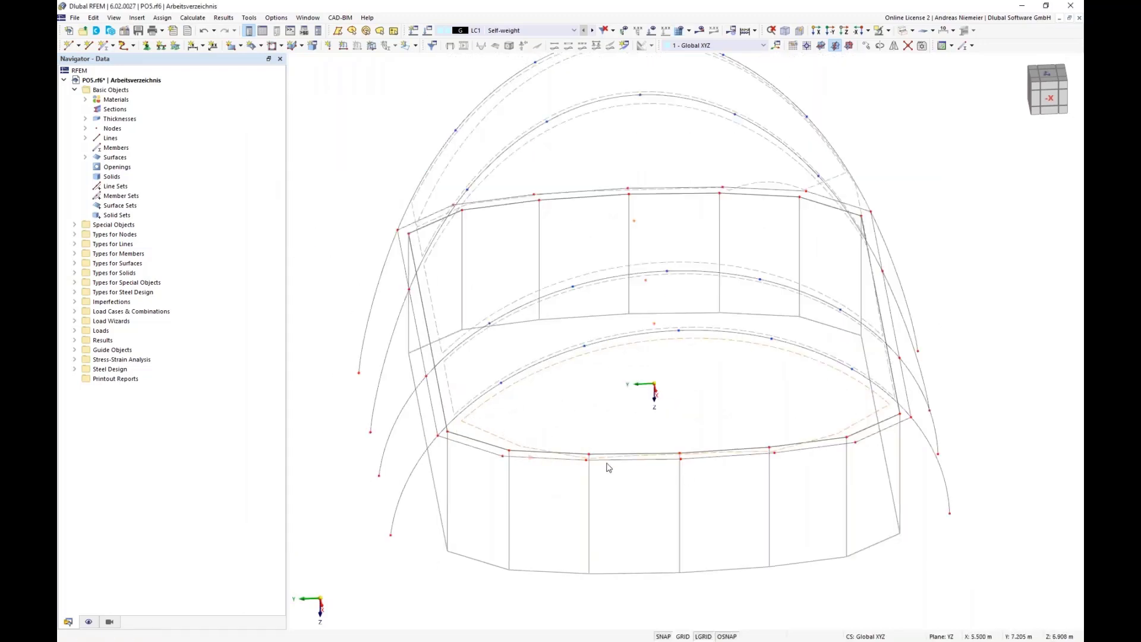
- Reassign the corner nodes of the negative-X end membrane surface to 72, 19, 21 and 73
{"action": "scroll", "coordinate": [588, 416], "scroll_direction": "down", "scroll_amount": 3}
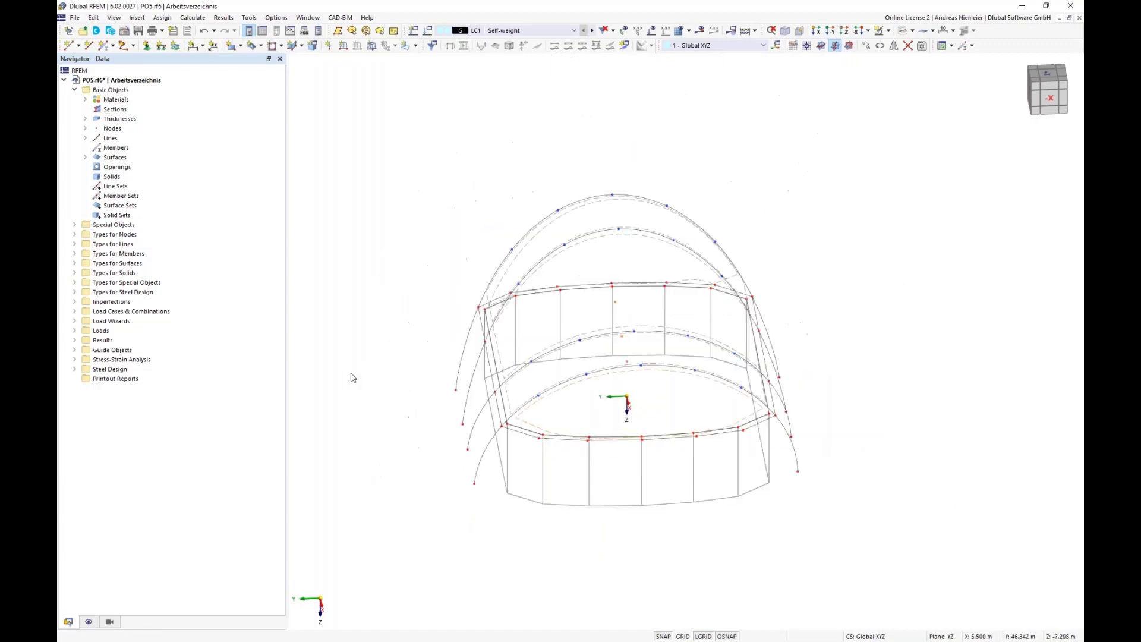
{"action": "middle_click_drag", "start_coordinate": [351, 377], "coordinate": [535, 440], "text": "ctrl"}
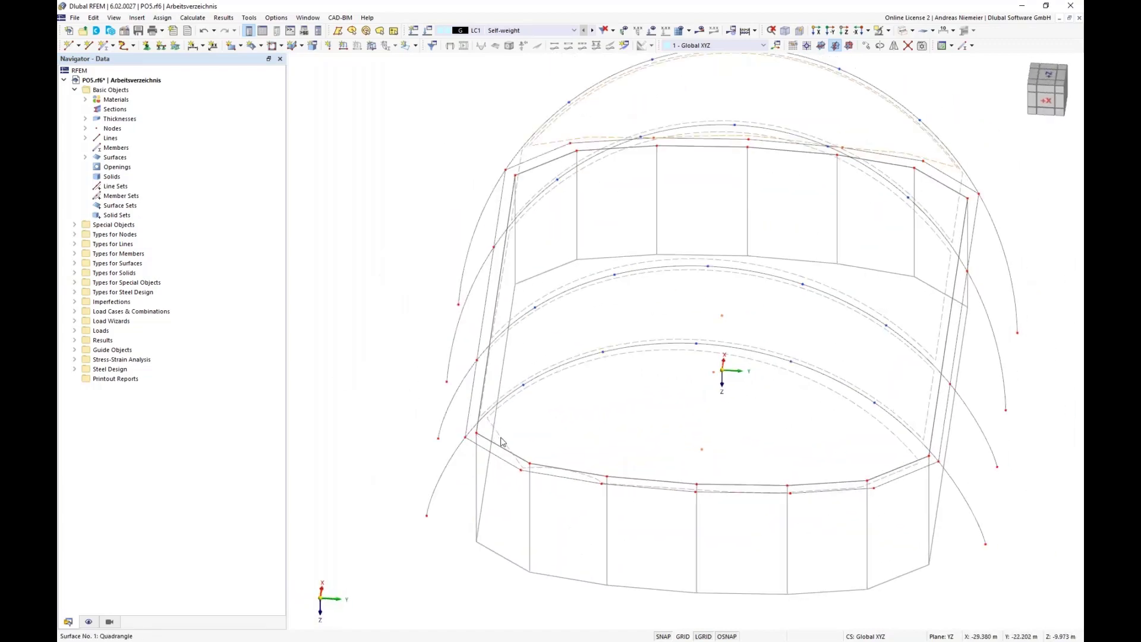
{"action": "double_click", "coordinate": [465, 389]}
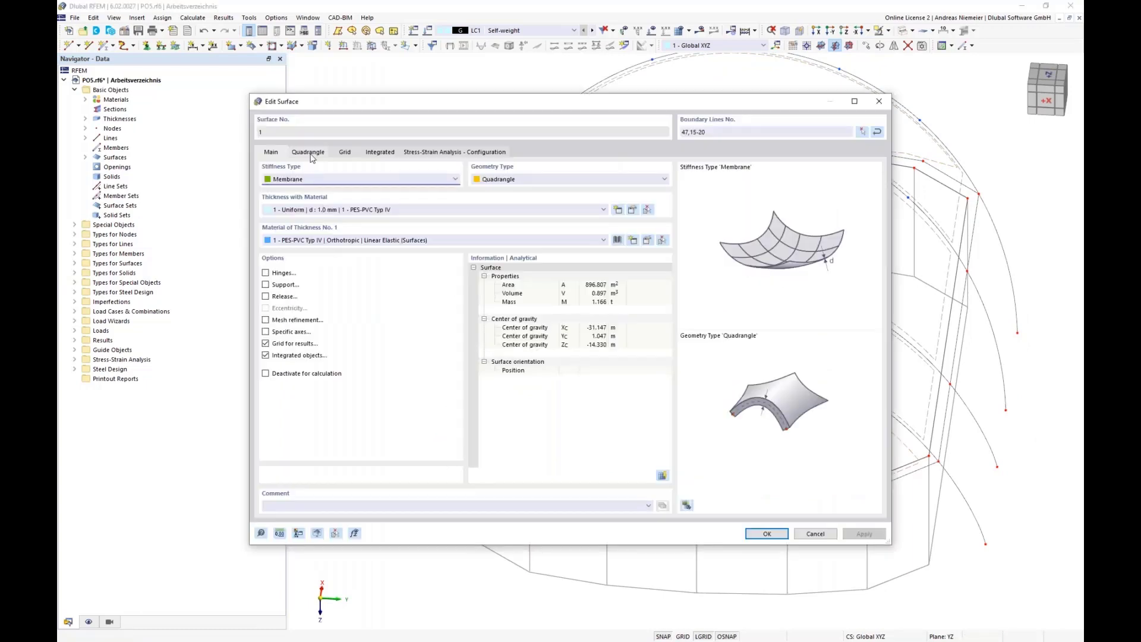
{"action": "left_click", "coordinate": [308, 152]}
{"action": "left_click", "coordinate": [311, 302]}
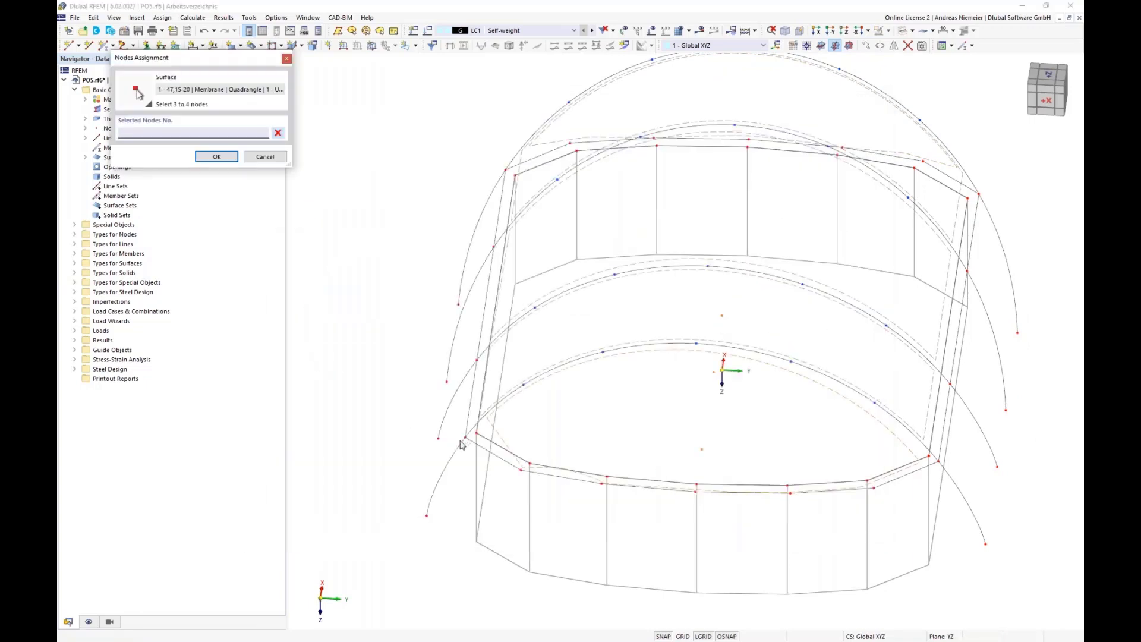
{"action": "left_click", "coordinate": [466, 437]}
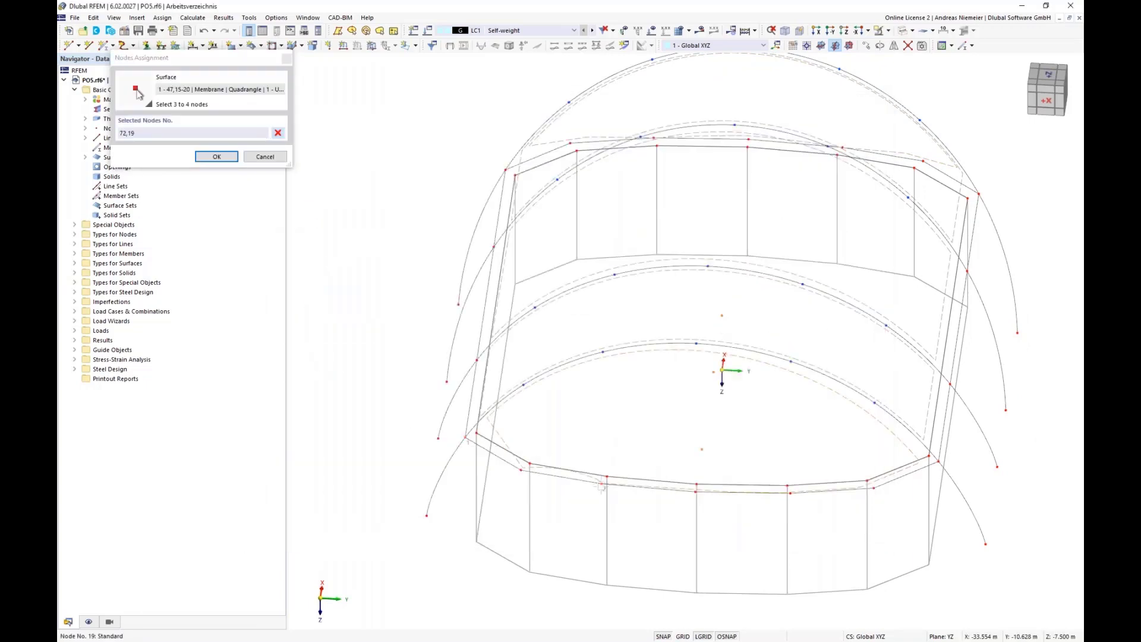
{"action": "left_click", "coordinate": [790, 493]}
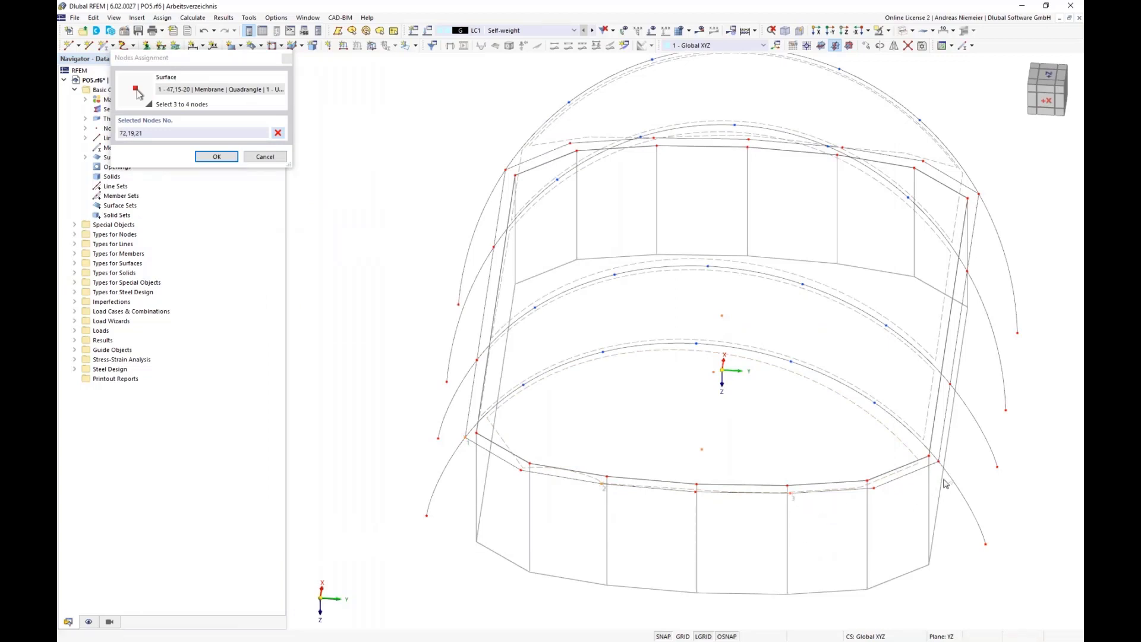
{"action": "left_click", "coordinate": [777, 576]}
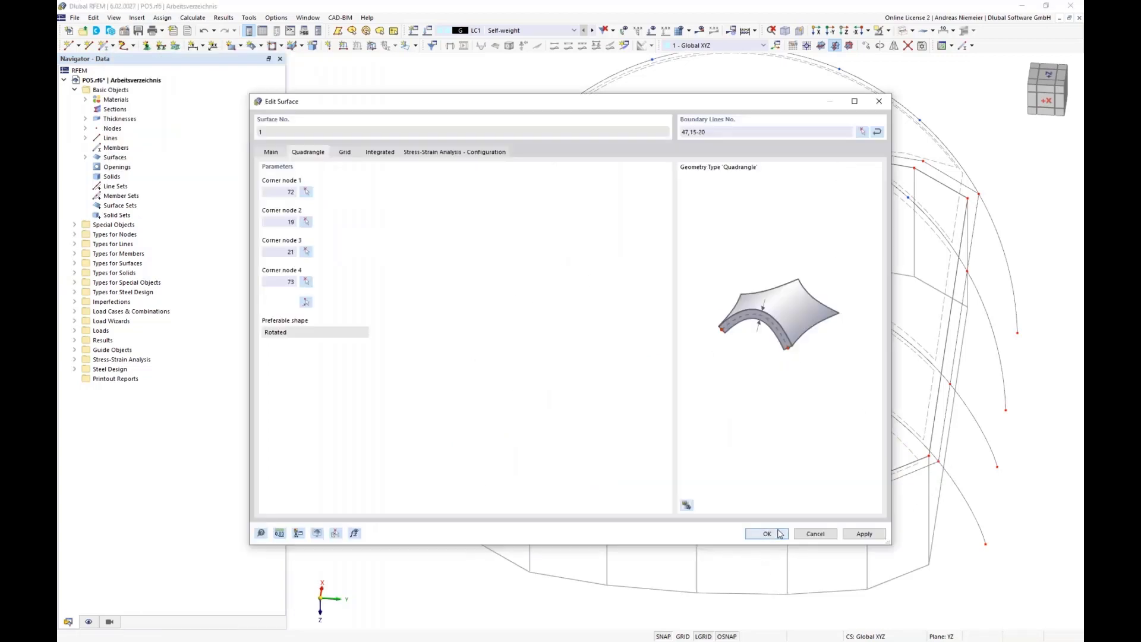
{"action": "left_click", "coordinate": [768, 534]}
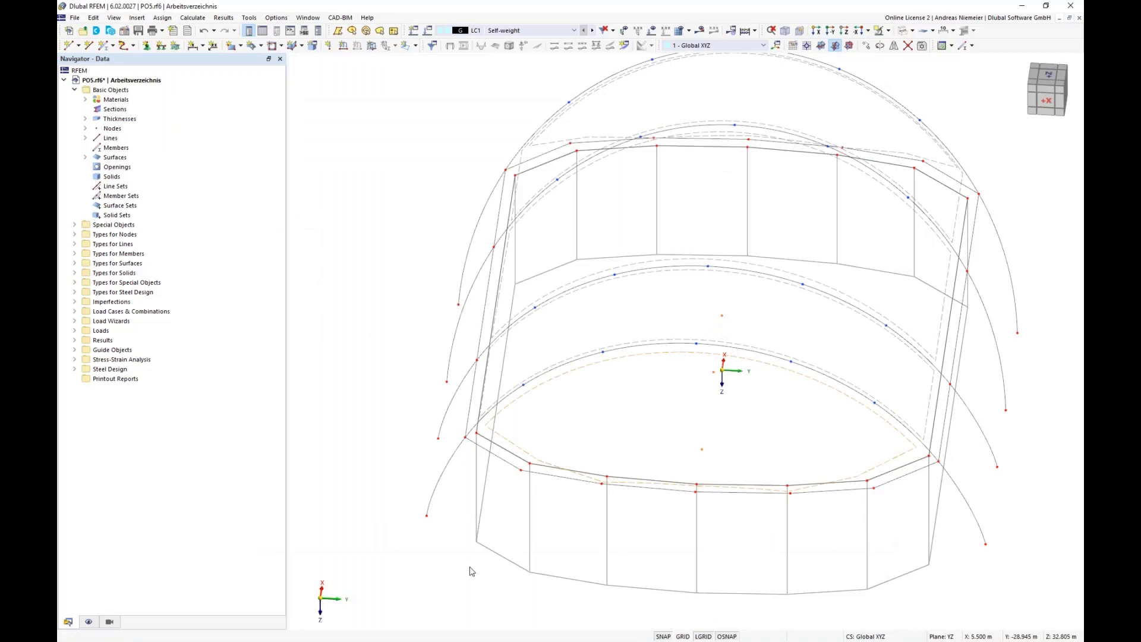
- Regenerate and display the finite element mesh for the whole membrane roof
{"action": "right_click", "coordinate": [390, 427]}
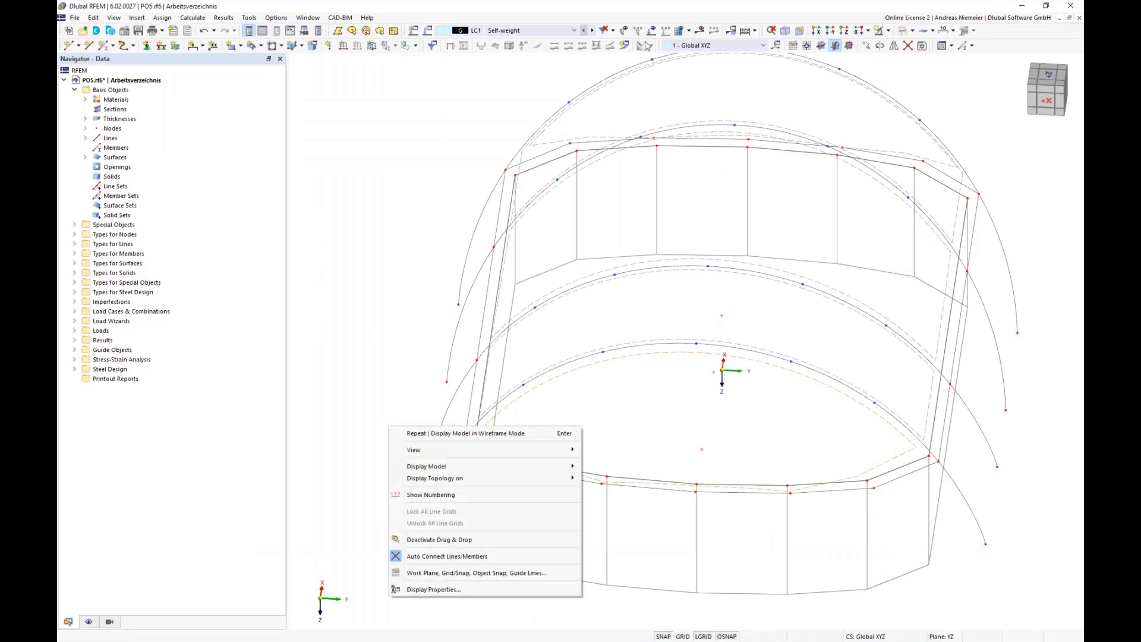
{"action": "left_click", "coordinate": [679, 31]}
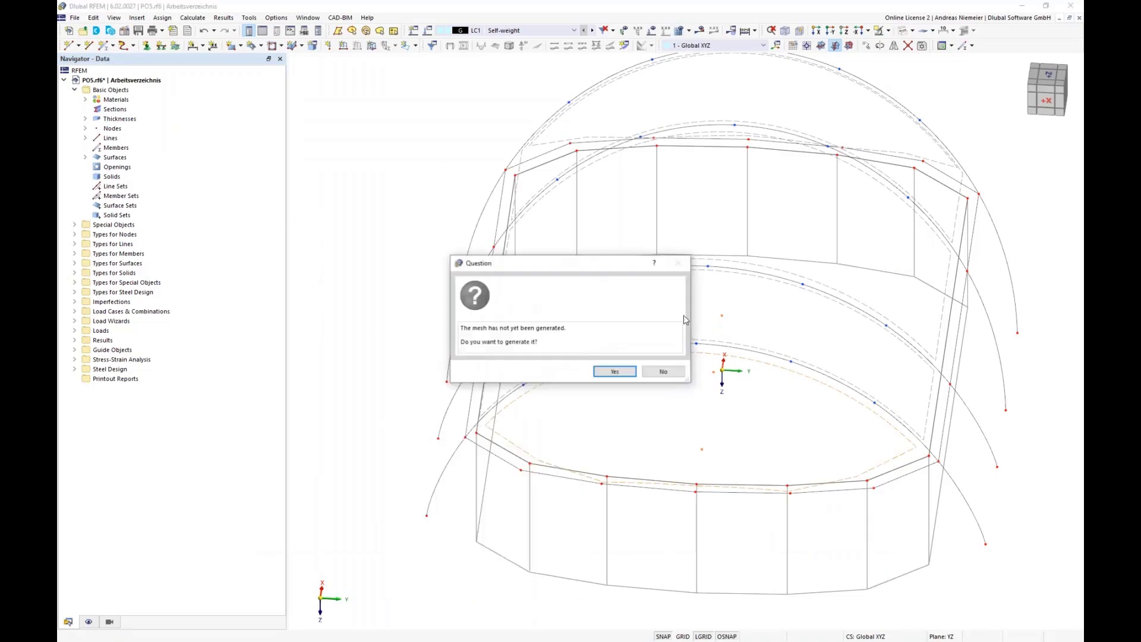
{"action": "left_click", "coordinate": [615, 370]}
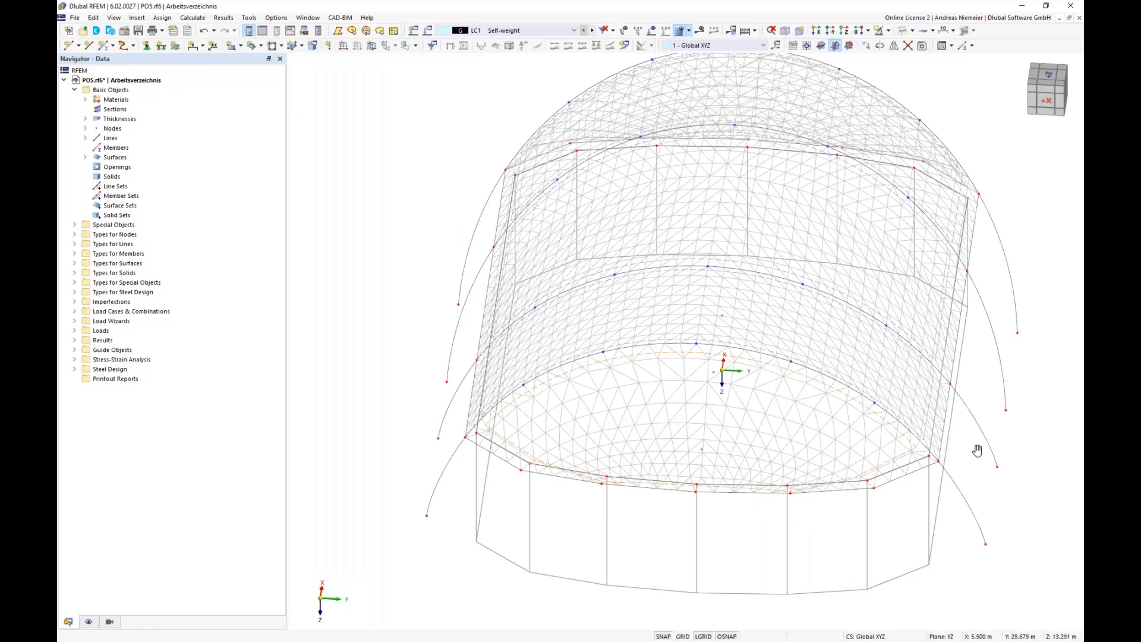
- Limit the visible objects to surfaces with the PES-PVC Typ IV material, including their boundary lines and nodes
{"action": "middle_click_drag", "start_coordinate": [975, 451], "coordinate": [542, 391]}
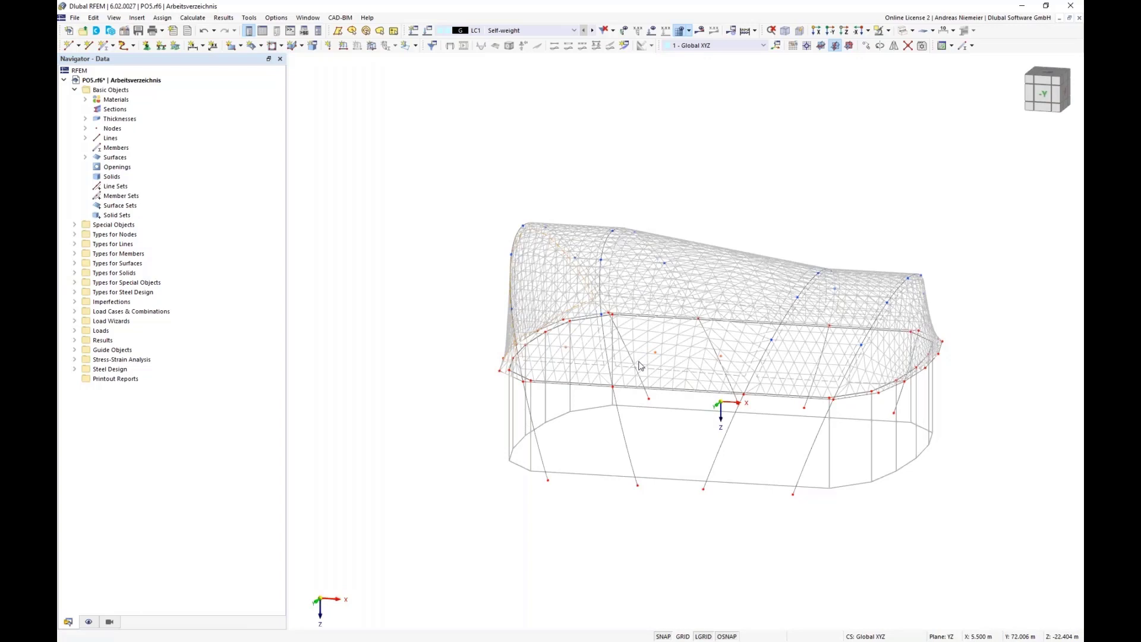
{"action": "left_click", "coordinate": [110, 622]}
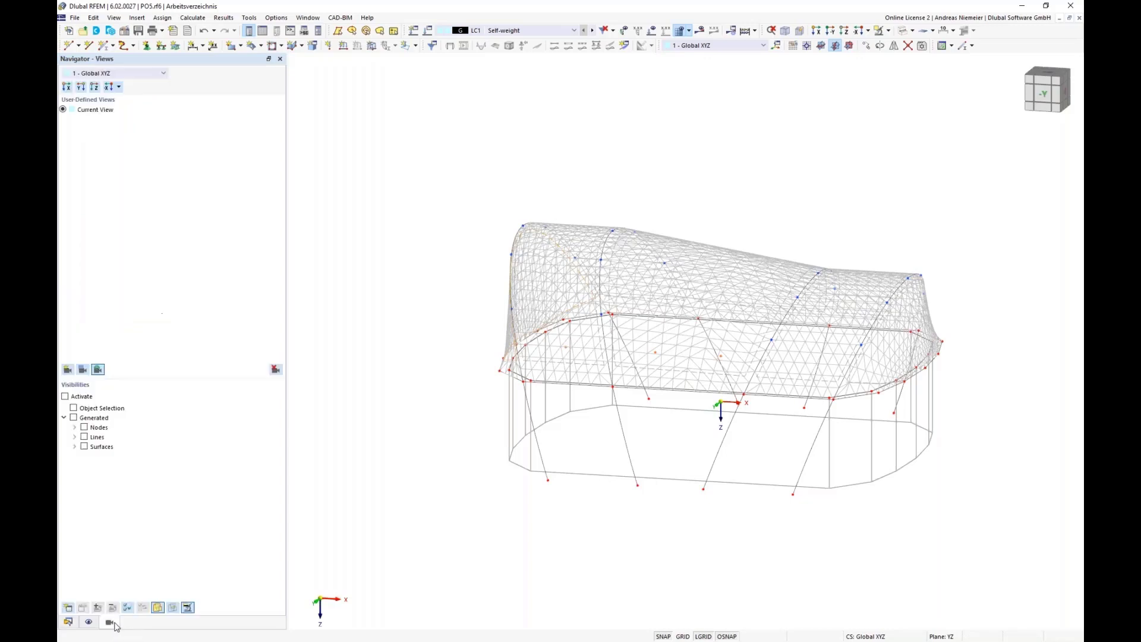
{"action": "left_click", "coordinate": [74, 447]}
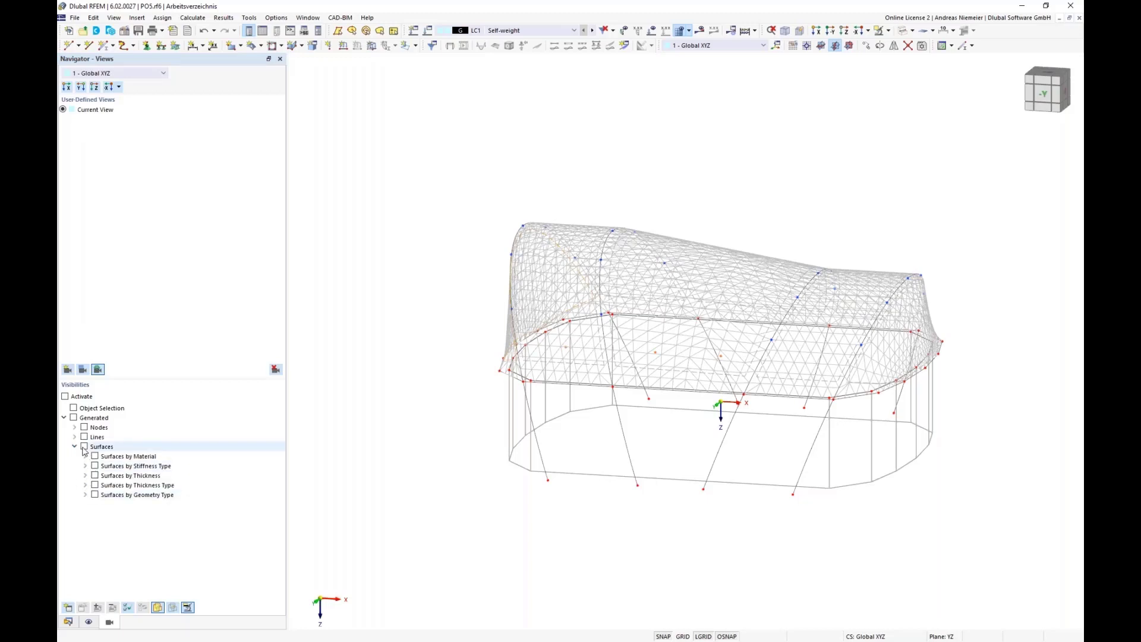
{"action": "left_click", "coordinate": [84, 447]}
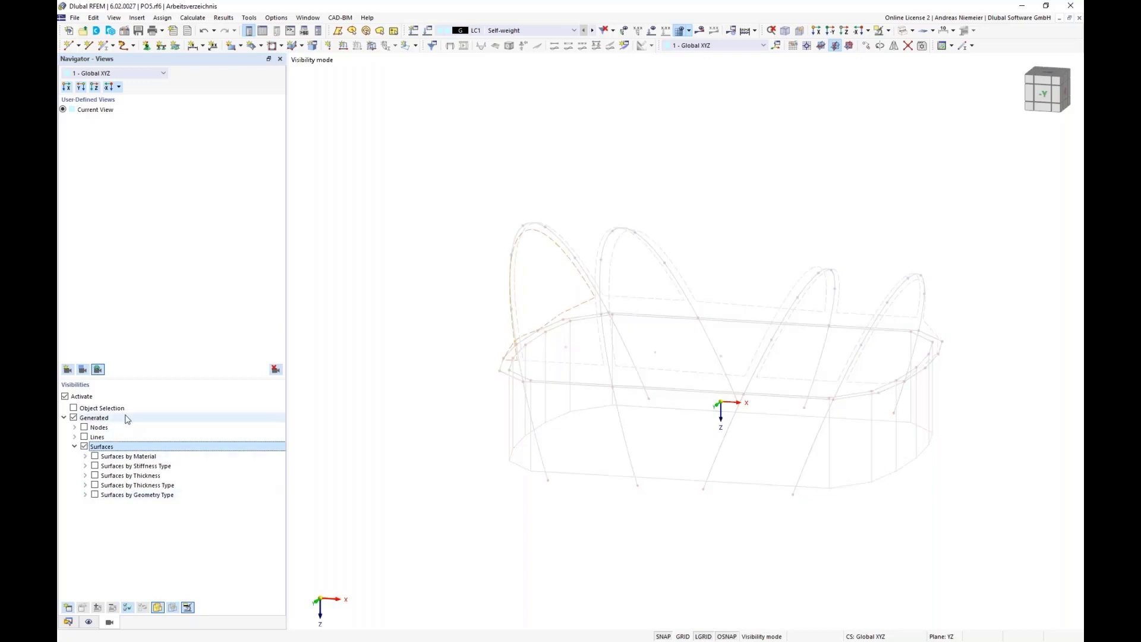
{"action": "left_click", "coordinate": [86, 457]}
{"action": "left_click", "coordinate": [105, 466]}
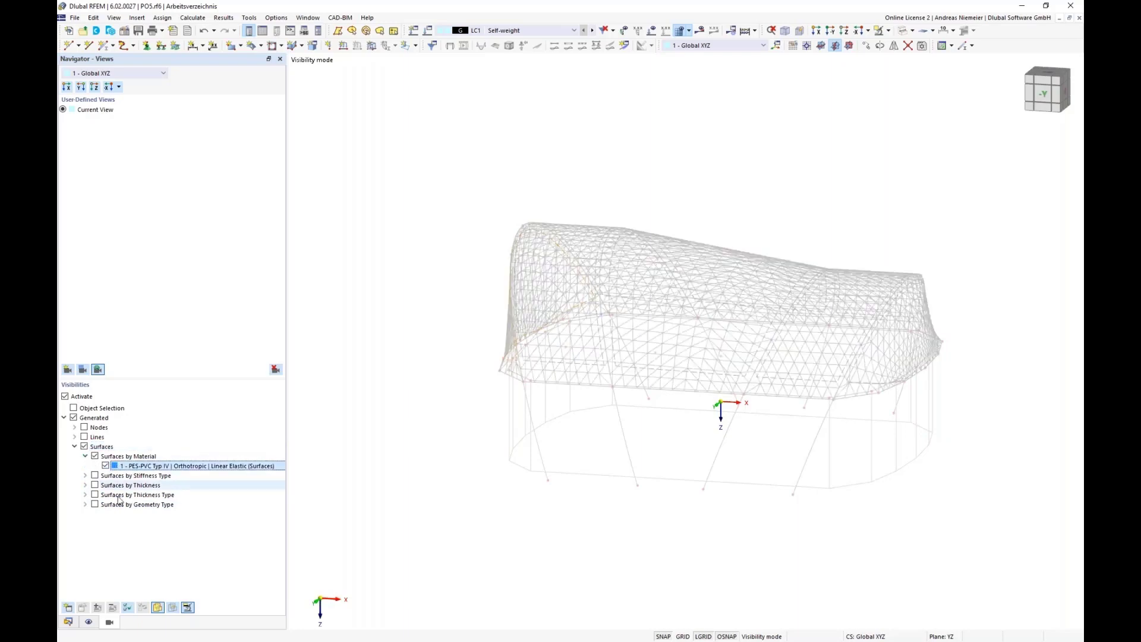
{"action": "left_click", "coordinate": [188, 608]}
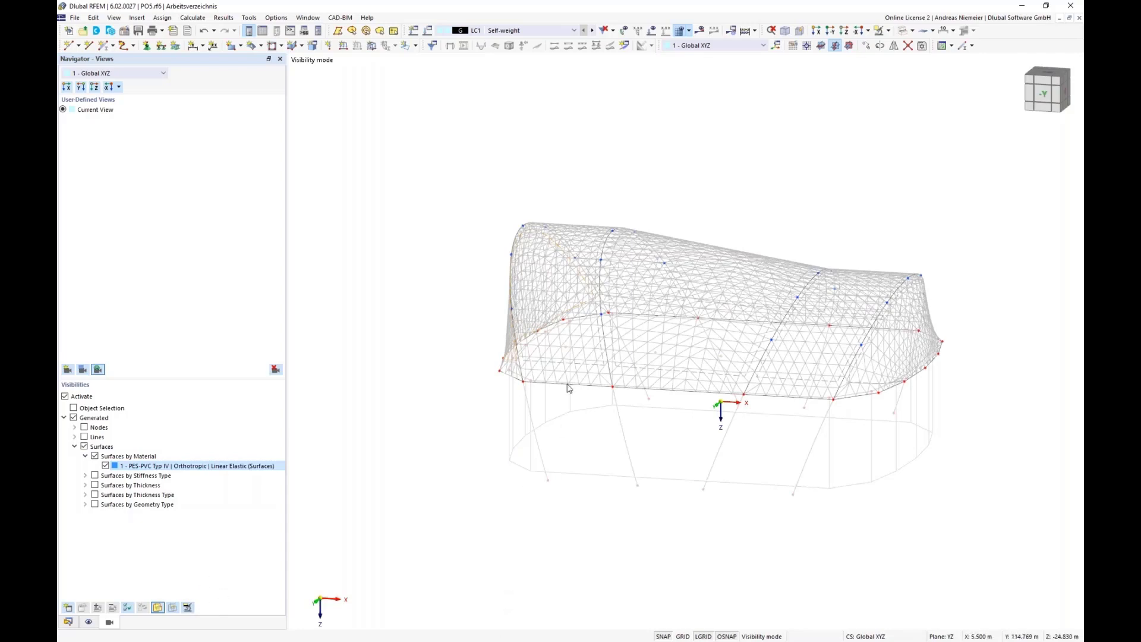
{"action": "middle_click_drag", "start_coordinate": [681, 521], "coordinate": [572, 517]}
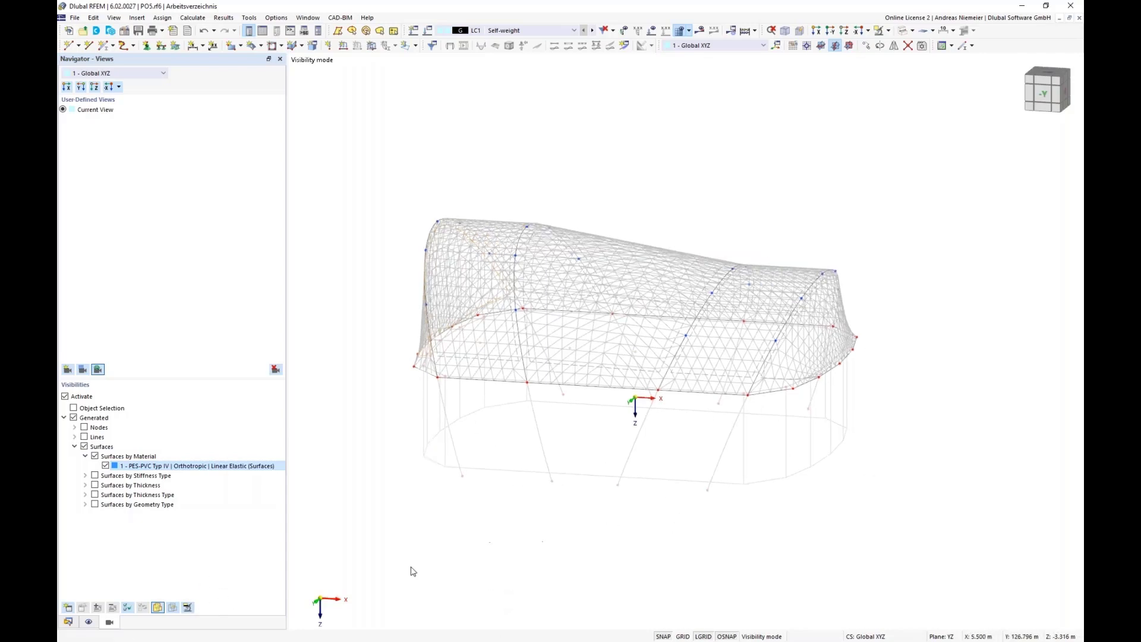
- Assign the hinged line support to all visible arch and ring lines of the membrane, accepting deletion of the mesh
{"action": "left_click", "coordinate": [70, 622]}
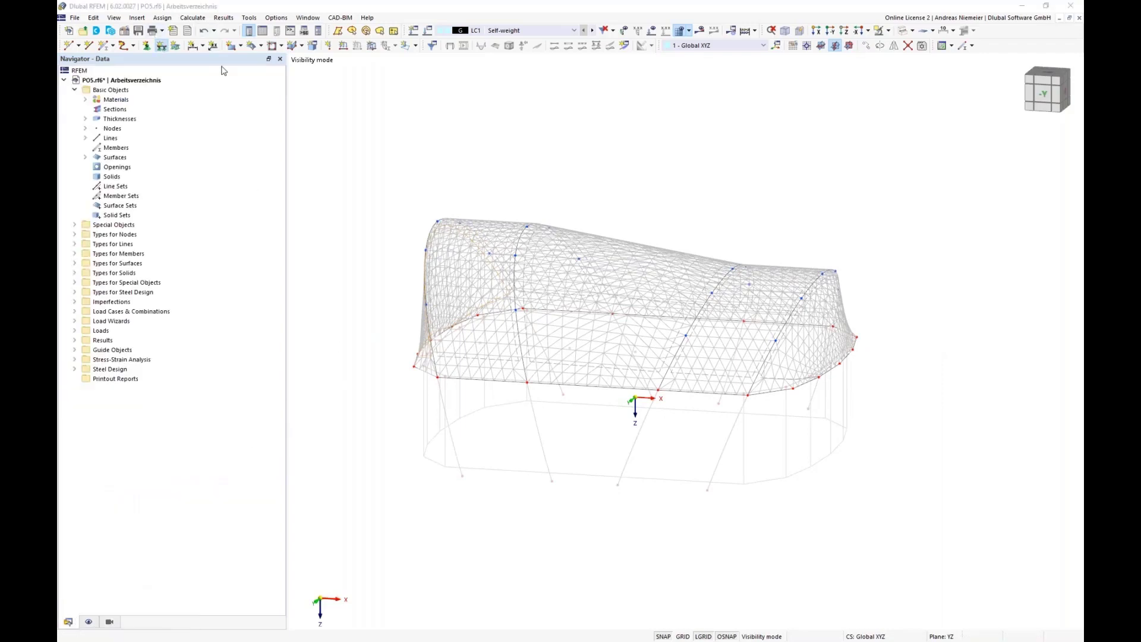
{"action": "left_click", "coordinate": [613, 420]}
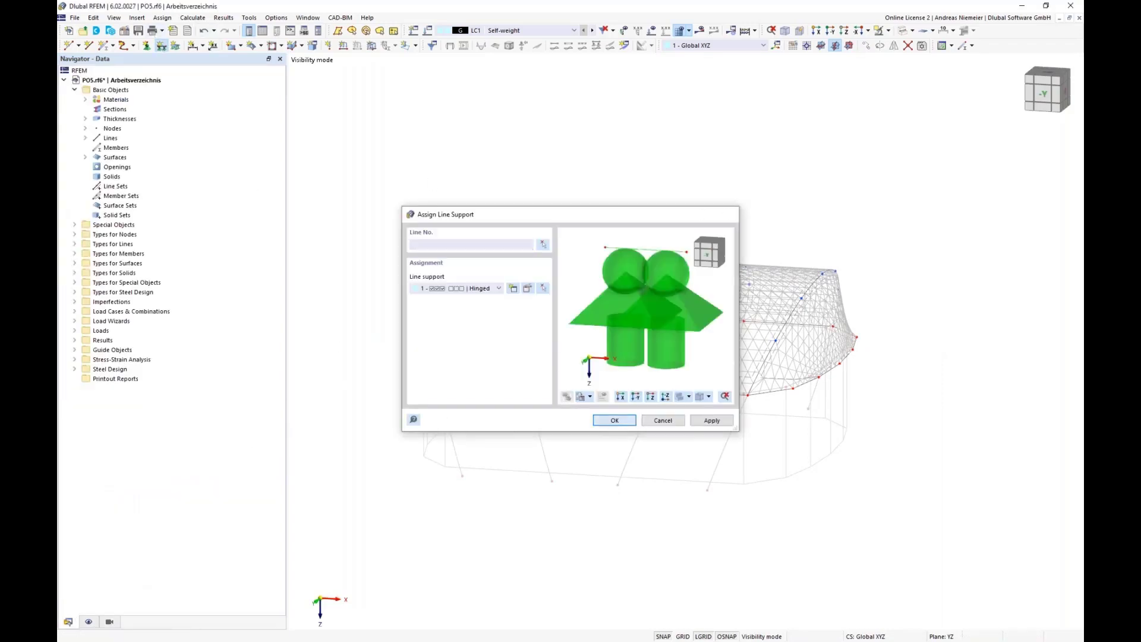
{"action": "left_click_drag", "start_coordinate": [360, 140], "coordinate": [917, 422]}
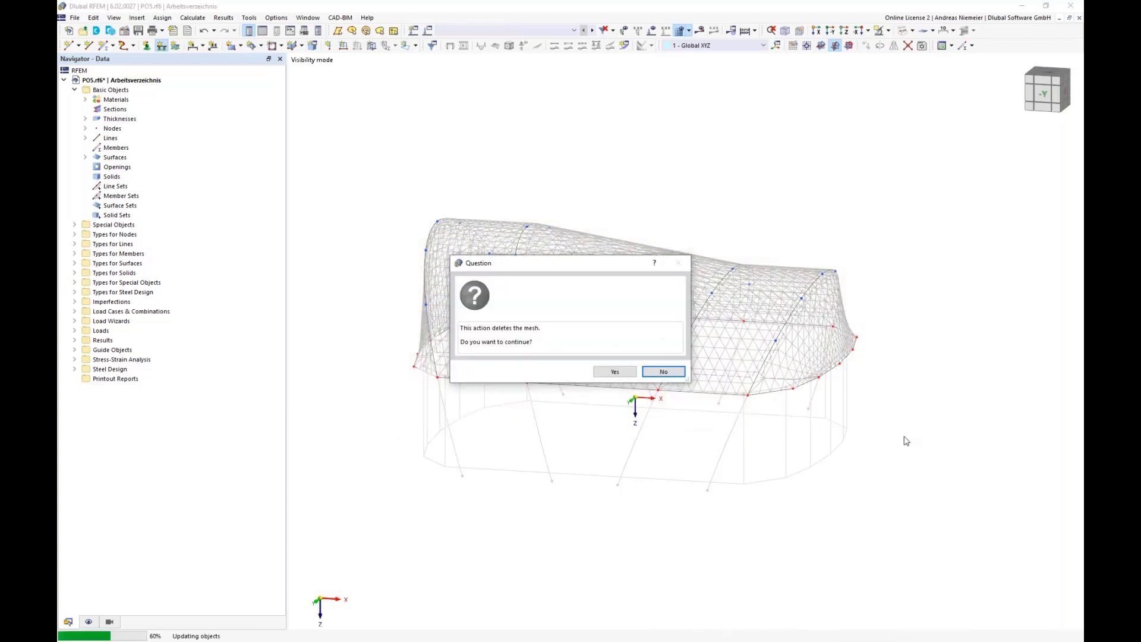
{"action": "left_click", "coordinate": [616, 372]}
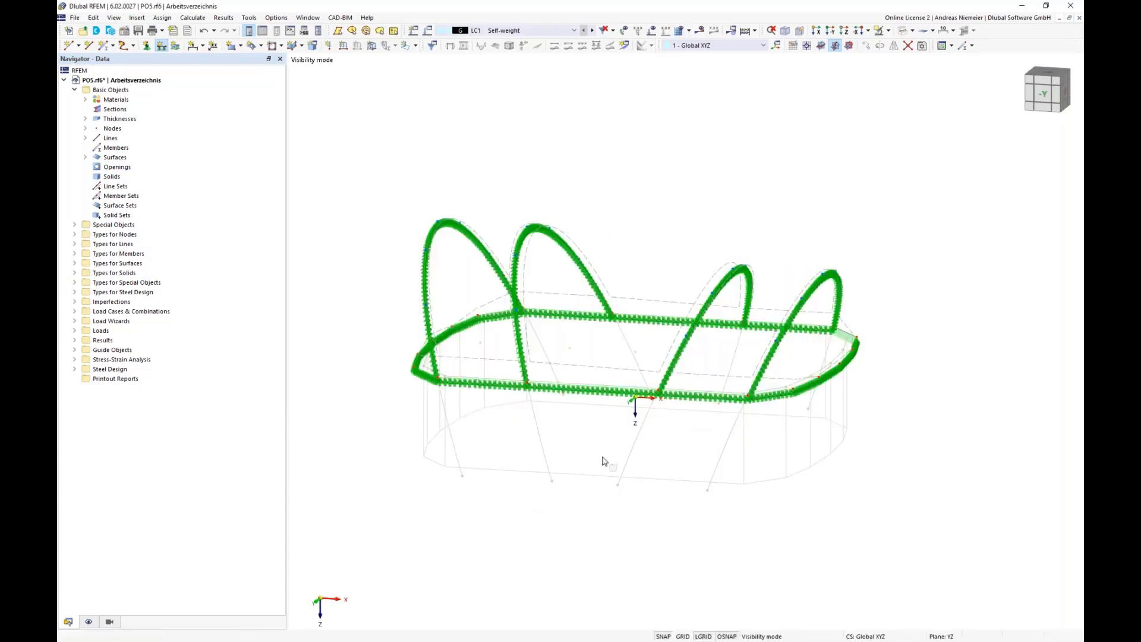
{"action": "key", "text": "Escape"}
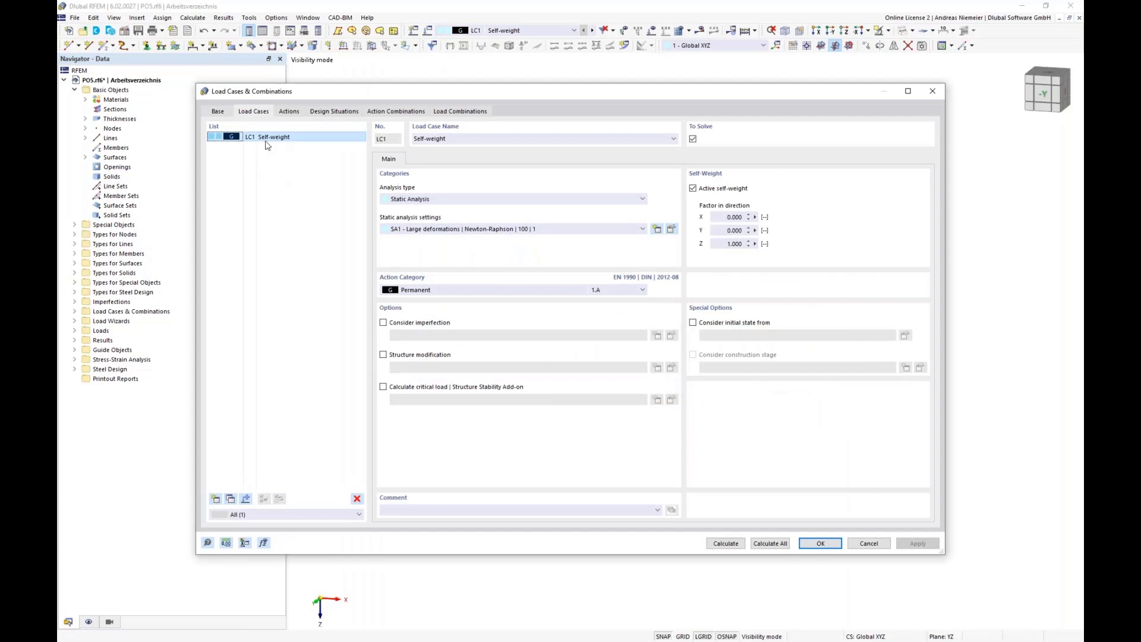
- Rename load case LC1 to Prestress, set its action category to Prestress and deactivate its self-weight
{"action": "left_click", "coordinate": [630, 136]}
{"action": "left_click", "coordinate": [408, 136]}
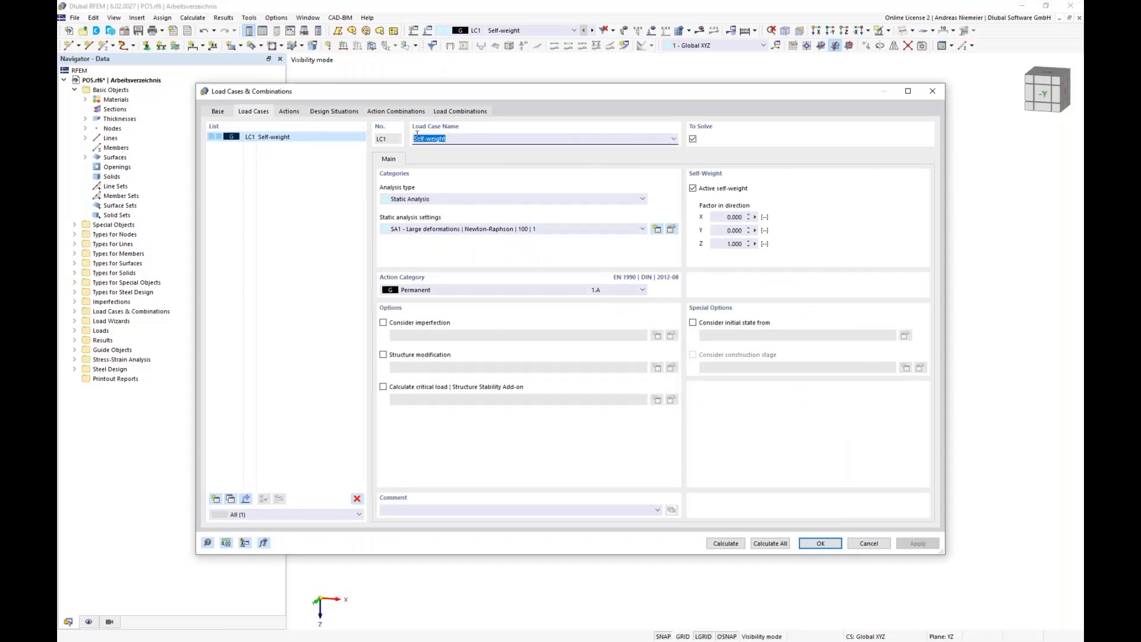
{"action": "type", "text": "Prestress"}
{"action": "left_click", "coordinate": [417, 290]}
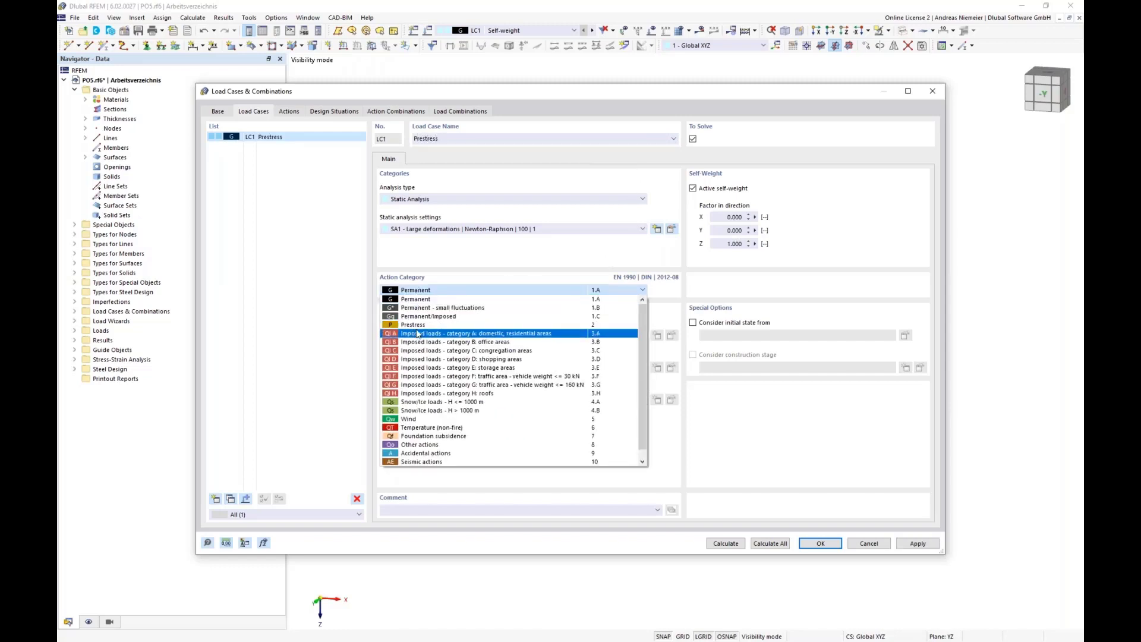
{"action": "left_click", "coordinate": [421, 326]}
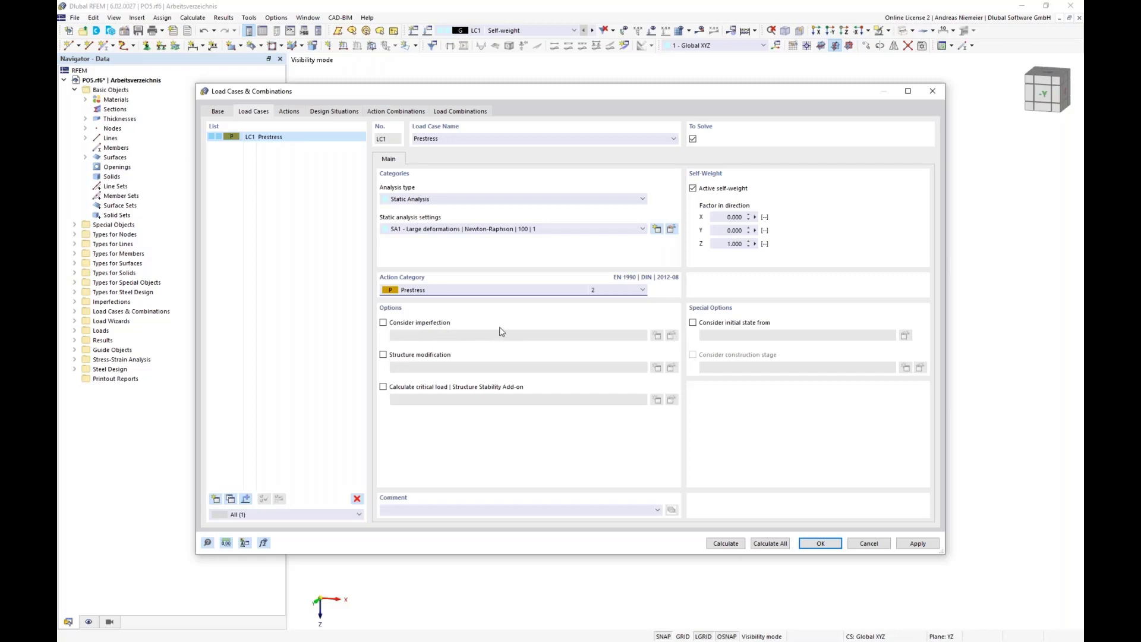
{"action": "left_click", "coordinate": [694, 188]}
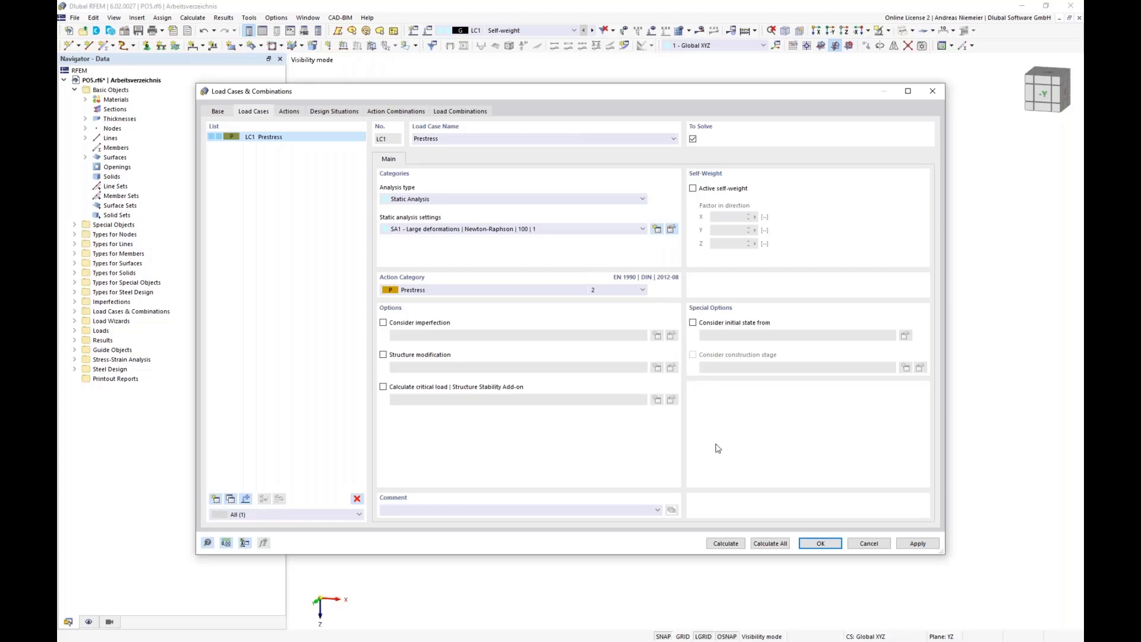
{"action": "left_click", "coordinate": [829, 544]}
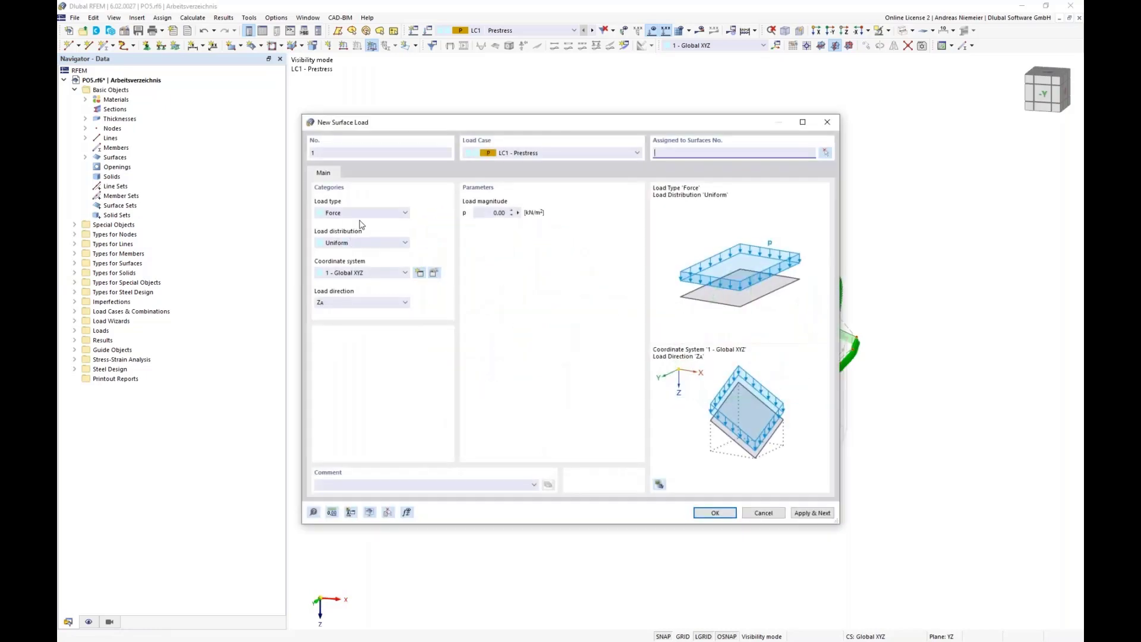
- Set the new surface load in LC1 to type Form-Finding with the Standard calculation method and Force definition
{"action": "left_click", "coordinate": [362, 213]}
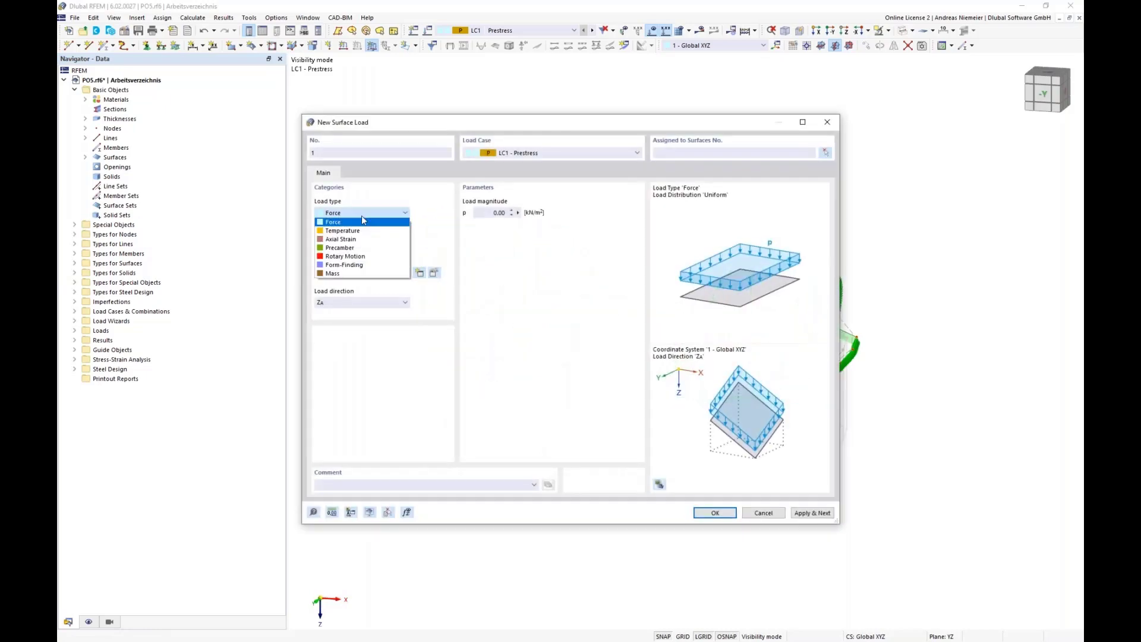
{"action": "left_click", "coordinate": [342, 265]}
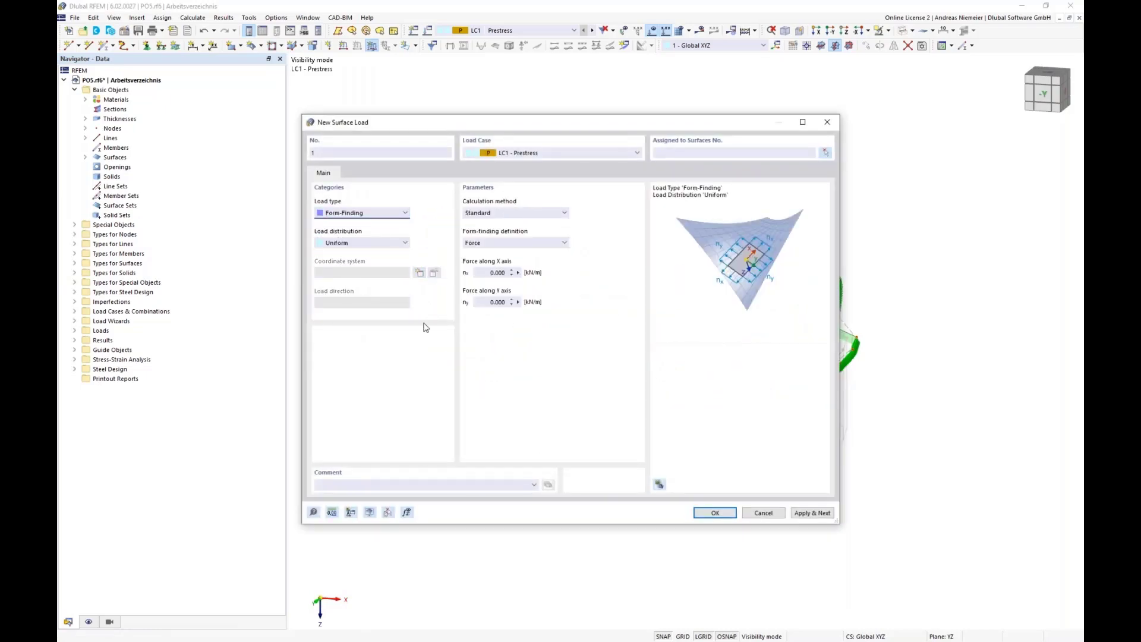
{"action": "left_click", "coordinate": [515, 213]}
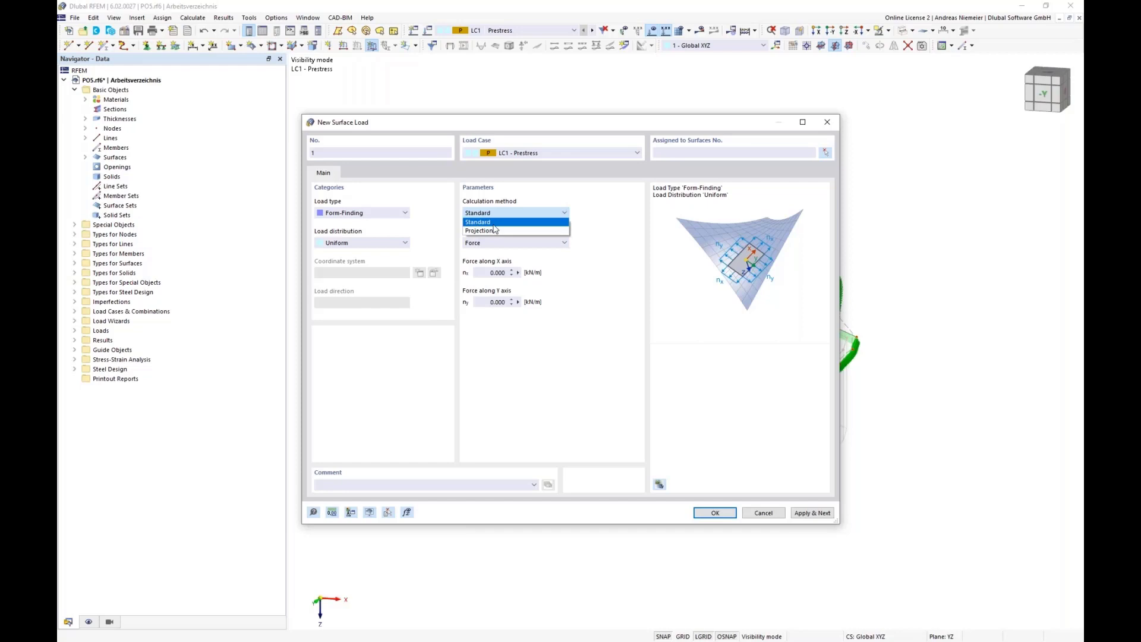
{"action": "key", "text": "Escape"}
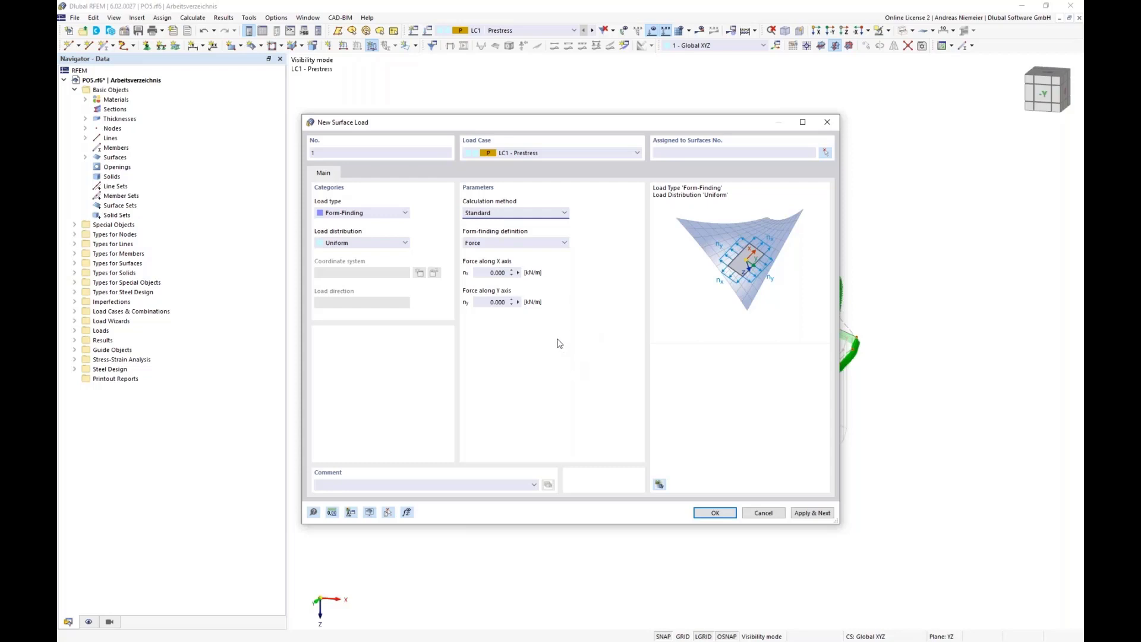
{"action": "left_click", "coordinate": [486, 243]}
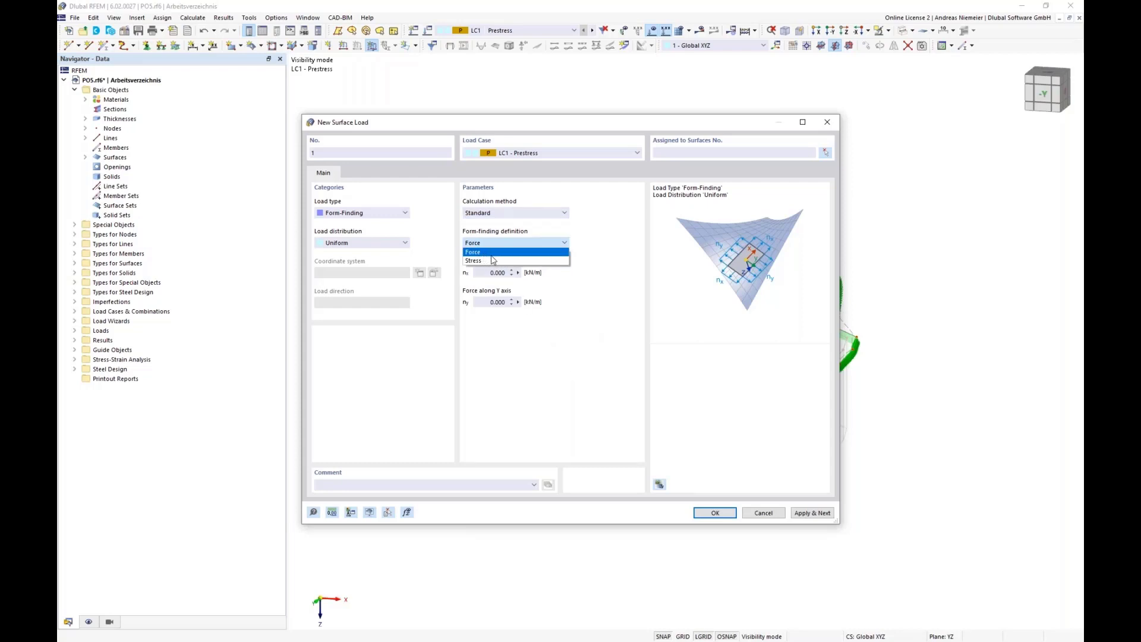
{"action": "left_click", "coordinate": [488, 254]}
- Set the form-finding forces along X and Y to 1 kN/m each and assign the load to surfaces 1-5
{"action": "key", "text": "Tab"}
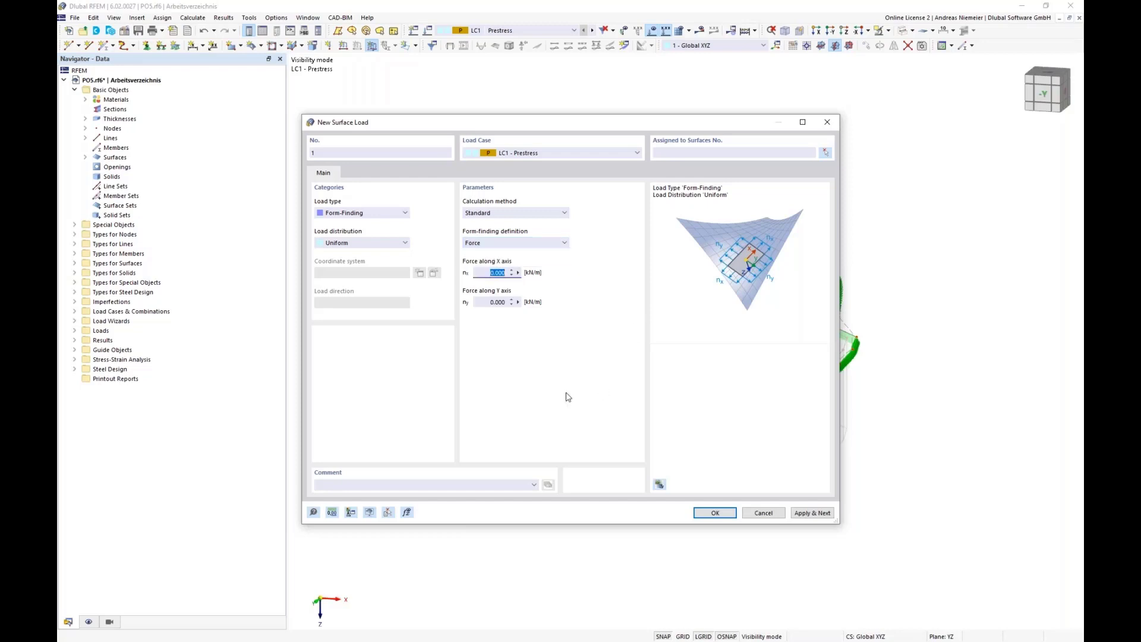
{"action": "type", "text": "1"}
{"action": "key", "text": "Tab"}
{"action": "type", "text": "1"}
{"action": "left_click", "coordinate": [716, 512]}
{"action": "left_click_drag", "start_coordinate": [860, 373], "coordinate": [408, 153]}
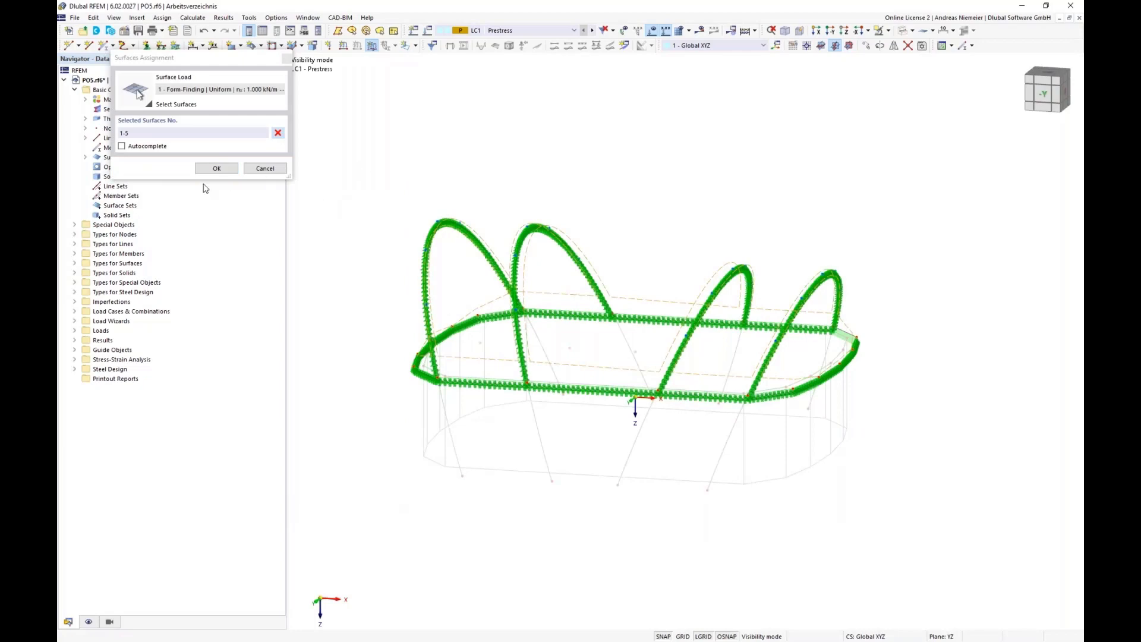
{"action": "left_click", "coordinate": [217, 168]}
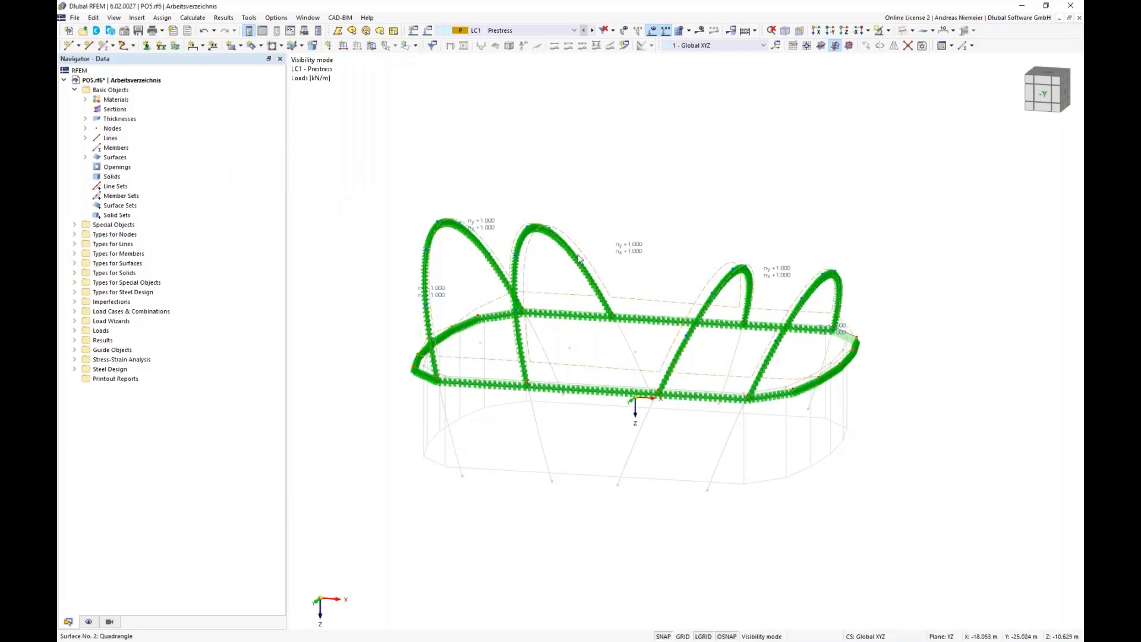
- Calculate load case LC1 Prestress and ignore all assertion errors
{"action": "middle_click_drag", "start_coordinate": [660, 198], "coordinate": [610, 189]}
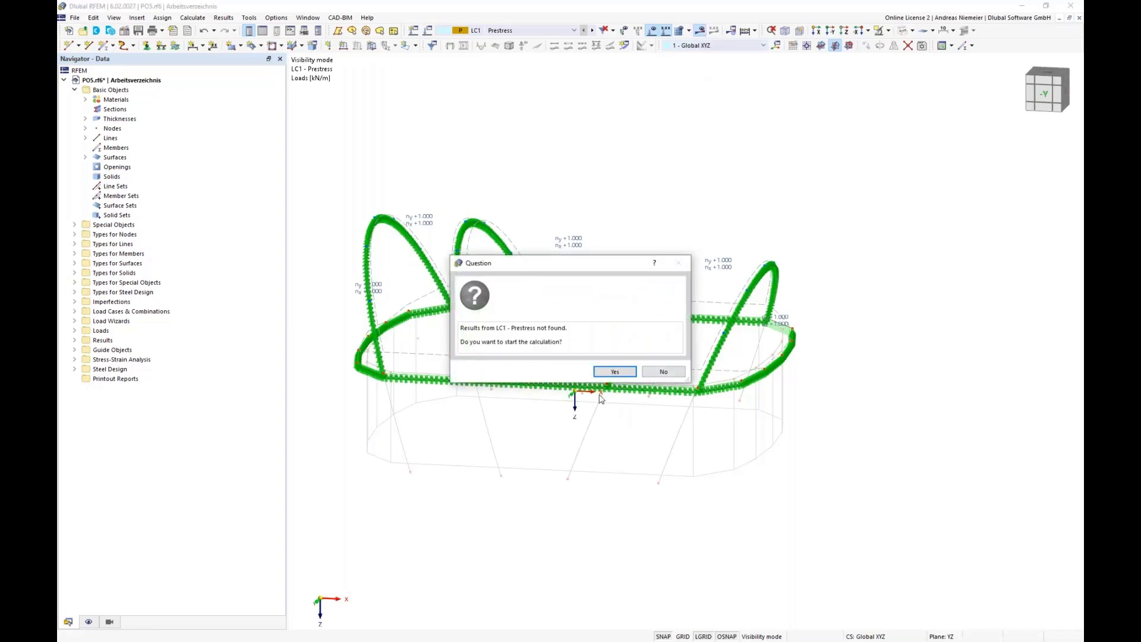
{"action": "left_click", "coordinate": [612, 373]}
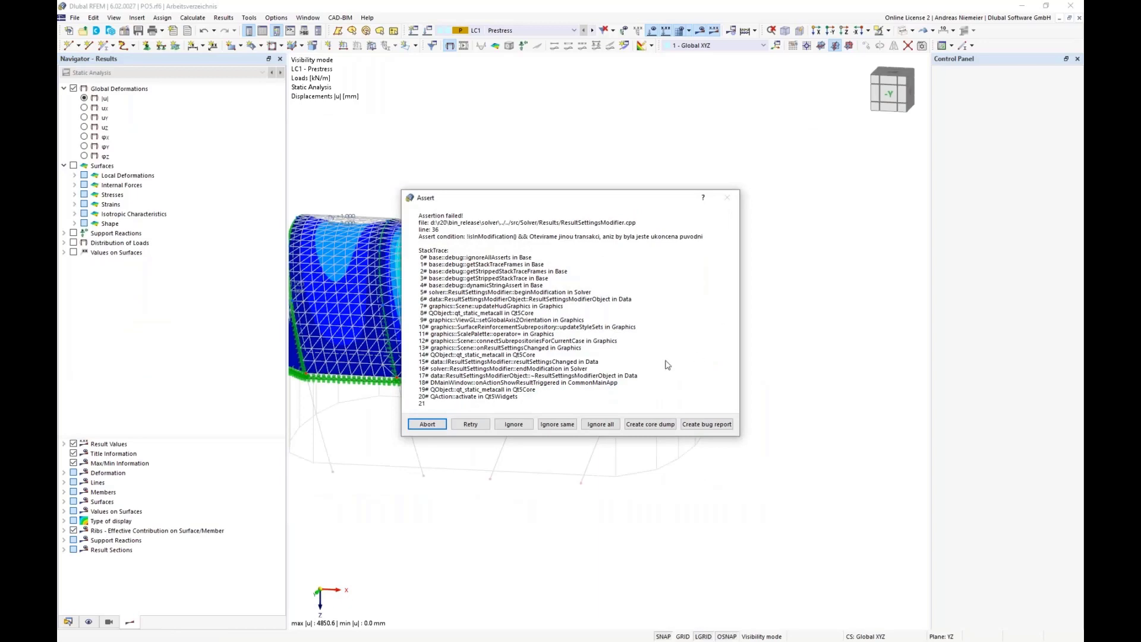
{"action": "left_click", "coordinate": [611, 426]}
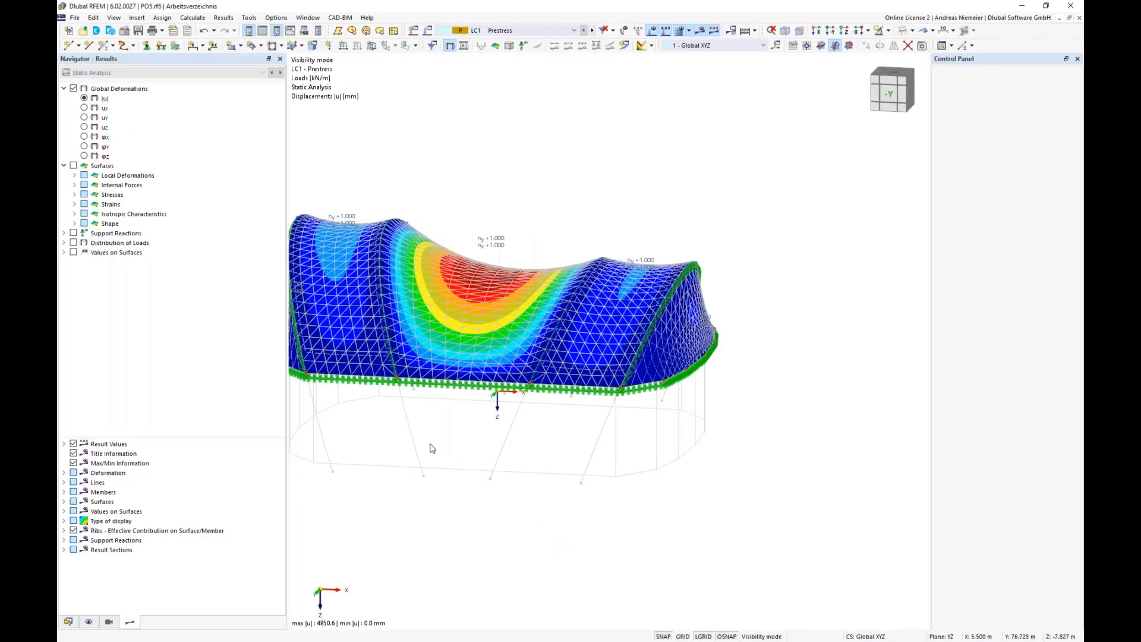
- Examine the displacements of the form-found membrane from several angles, and display its nx basic internal forces
{"action": "middle_click_drag", "start_coordinate": [433, 444], "coordinate": [535, 399]}
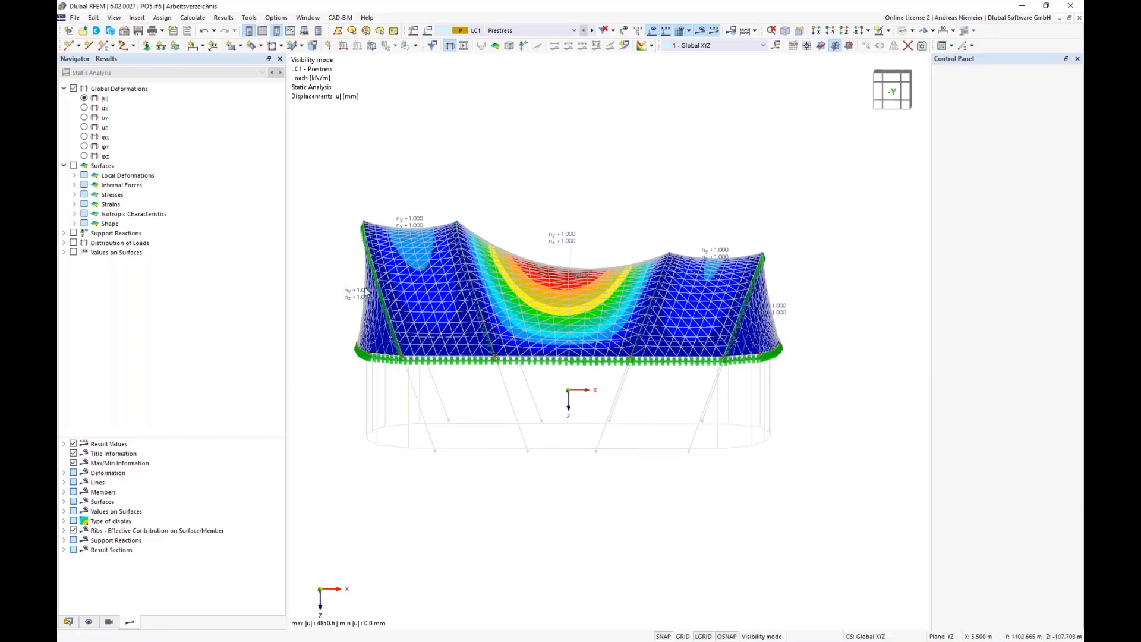
{"action": "middle_click_drag", "start_coordinate": [787, 398], "coordinate": [767, 416], "text": "ctrl"}
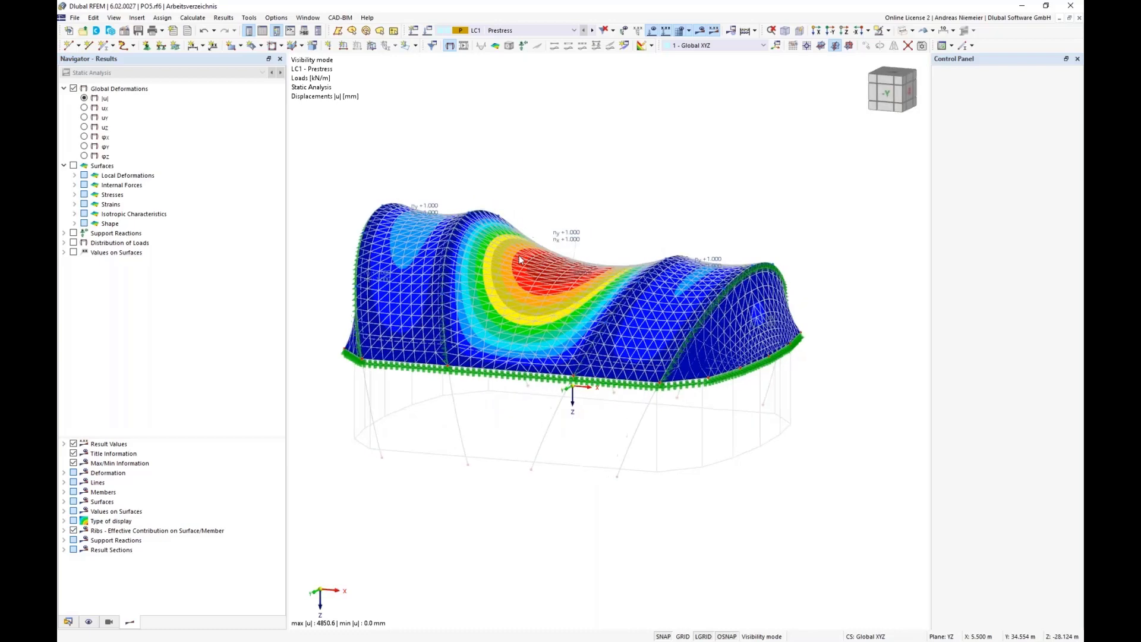
{"action": "scroll", "coordinate": [520, 260], "scroll_direction": "up", "scroll_amount": 3}
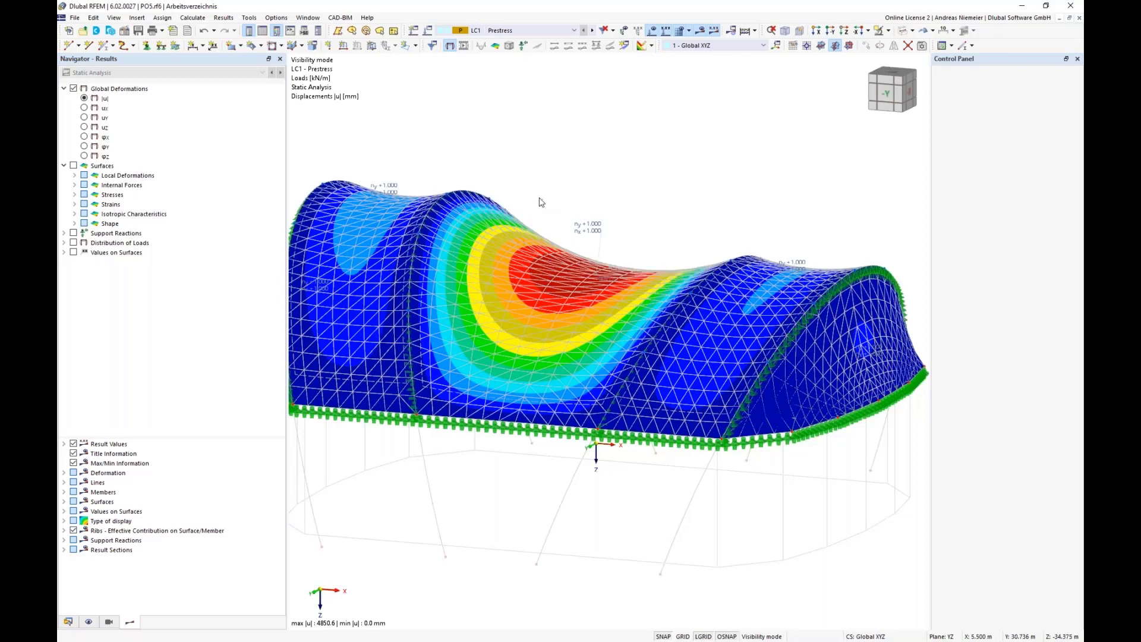
{"action": "scroll", "coordinate": [541, 272], "scroll_direction": "down", "scroll_amount": 1}
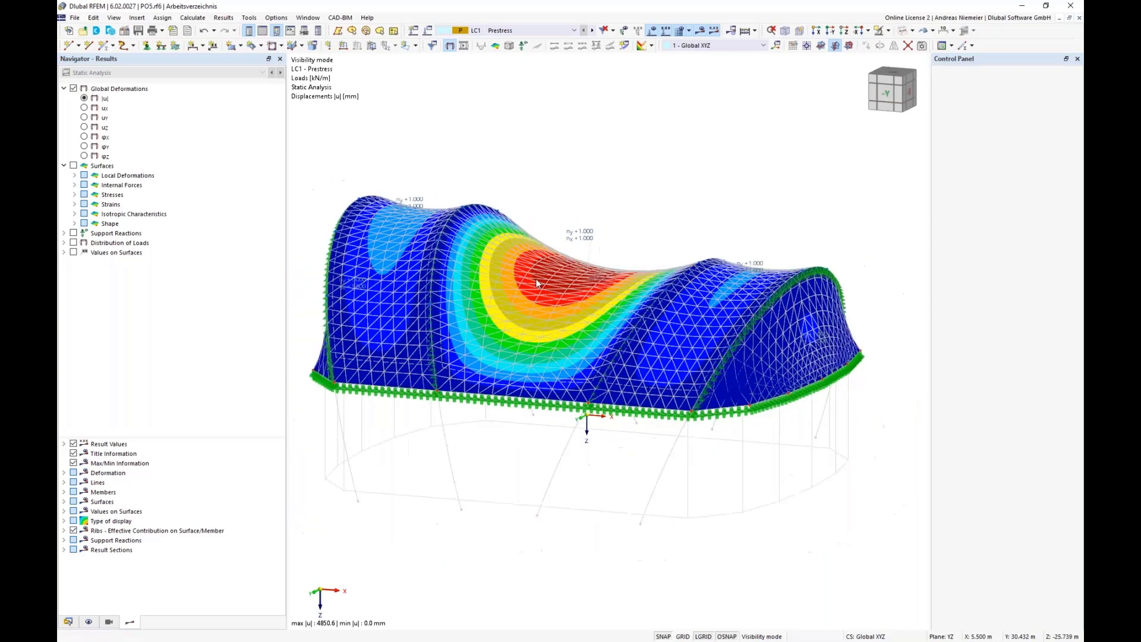
{"action": "middle_click_drag", "start_coordinate": [443, 453], "coordinate": [478, 437]}
{"action": "scroll", "coordinate": [482, 432], "scroll_direction": "down", "scroll_amount": 2}
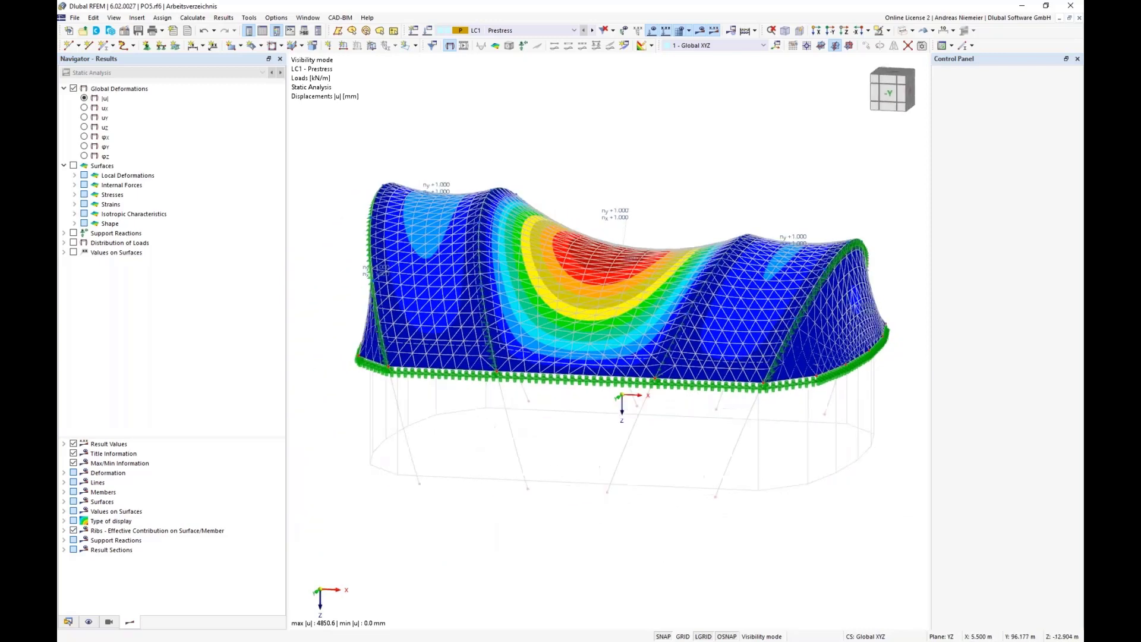
{"action": "left_click", "coordinate": [75, 186]}
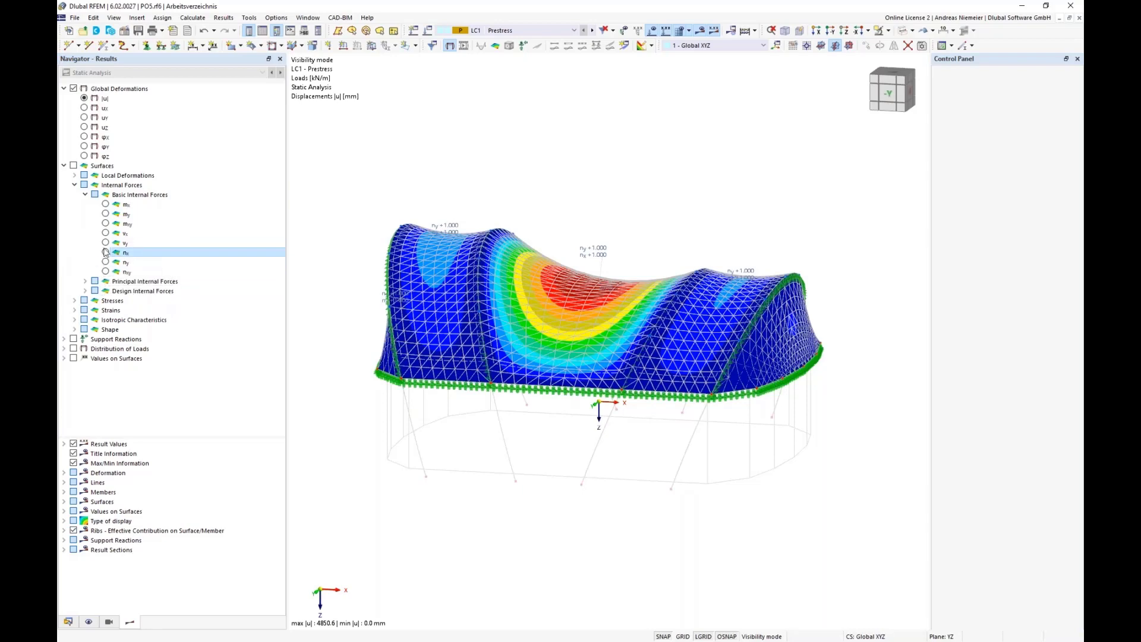
{"action": "left_click", "coordinate": [105, 253]}
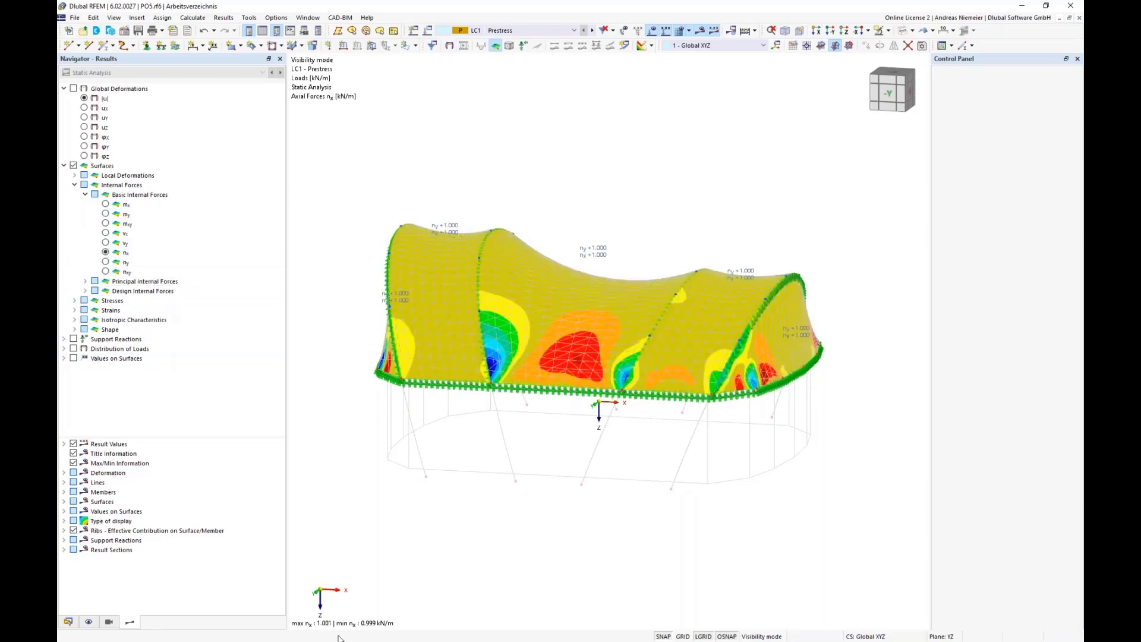
- Display the membrane's ny basic internal forces, switch to the global deformations |u|, and examine the shape from the side and the end
{"action": "left_click", "coordinate": [105, 262]}
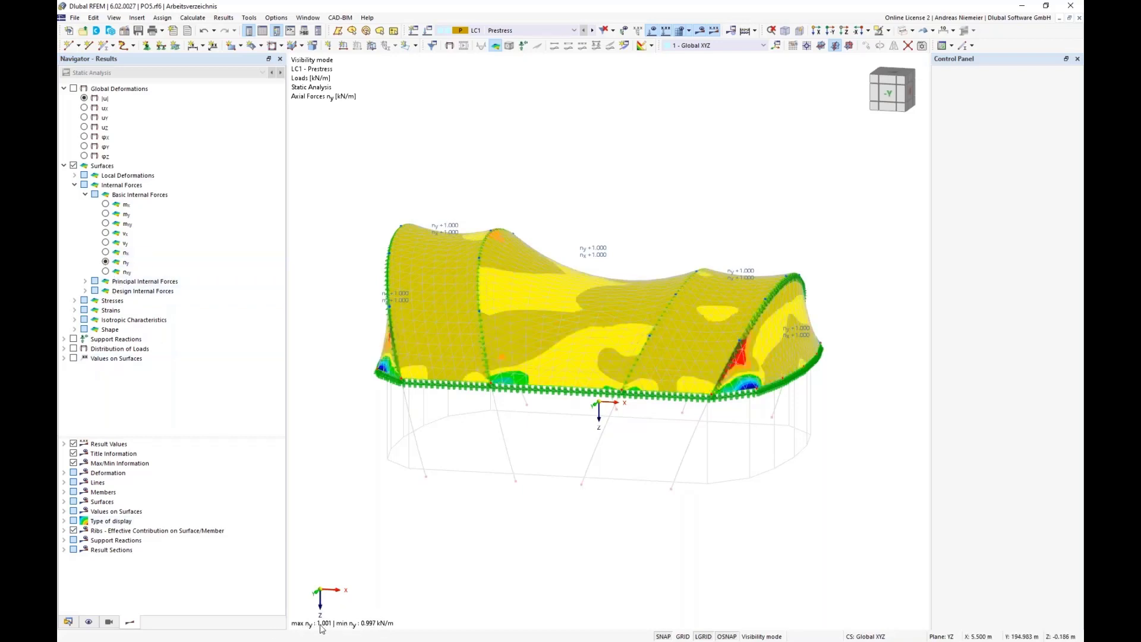
{"action": "left_click", "coordinate": [73, 88]}
{"action": "middle_click_drag", "start_coordinate": [436, 470], "coordinate": [466, 440]}
{"action": "scroll", "coordinate": [602, 281], "scroll_direction": "up", "scroll_amount": 2}
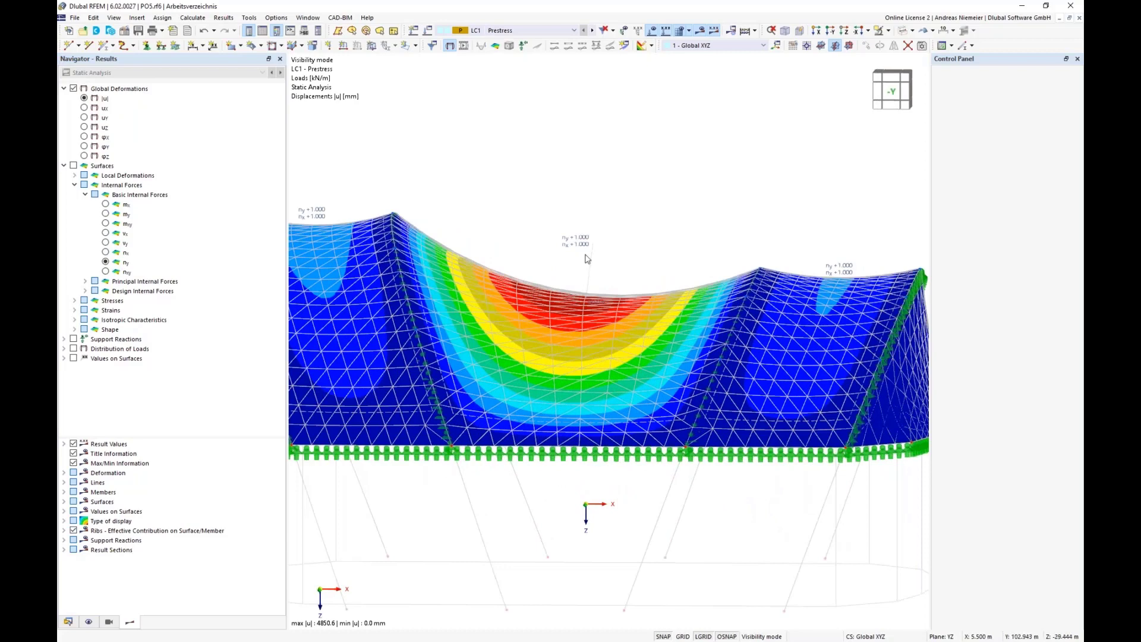
{"action": "scroll", "coordinate": [582, 289], "scroll_direction": "down", "scroll_amount": 1}
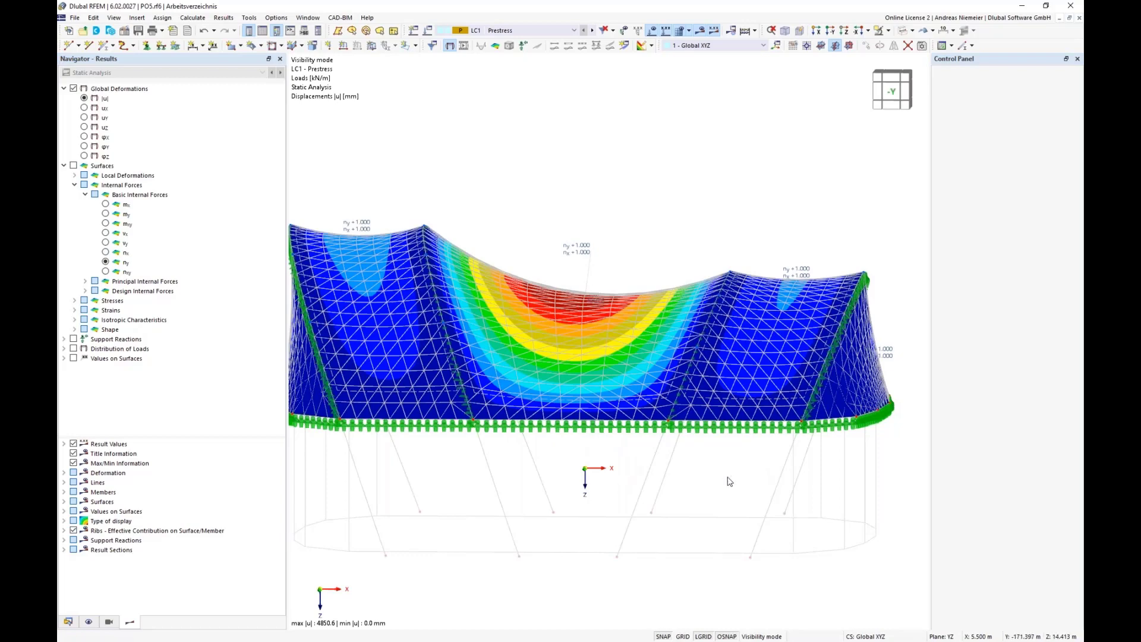
{"action": "middle_click_drag", "start_coordinate": [730, 482], "coordinate": [519, 461], "text": "ctrl"}
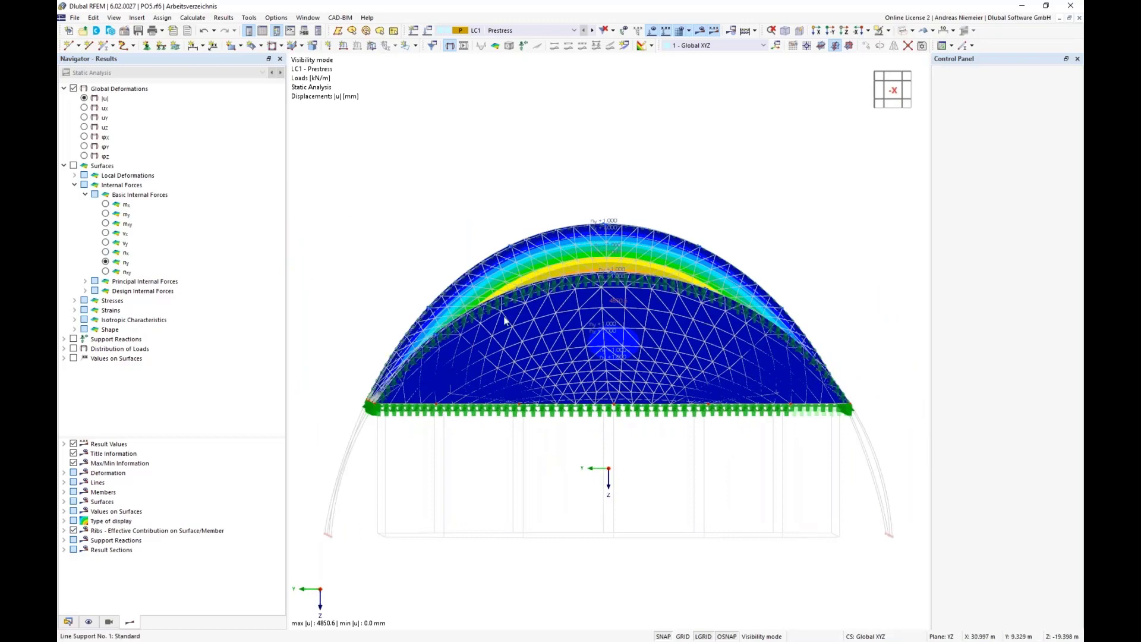
{"action": "scroll", "coordinate": [434, 498], "scroll_direction": "down", "scroll_amount": 1}
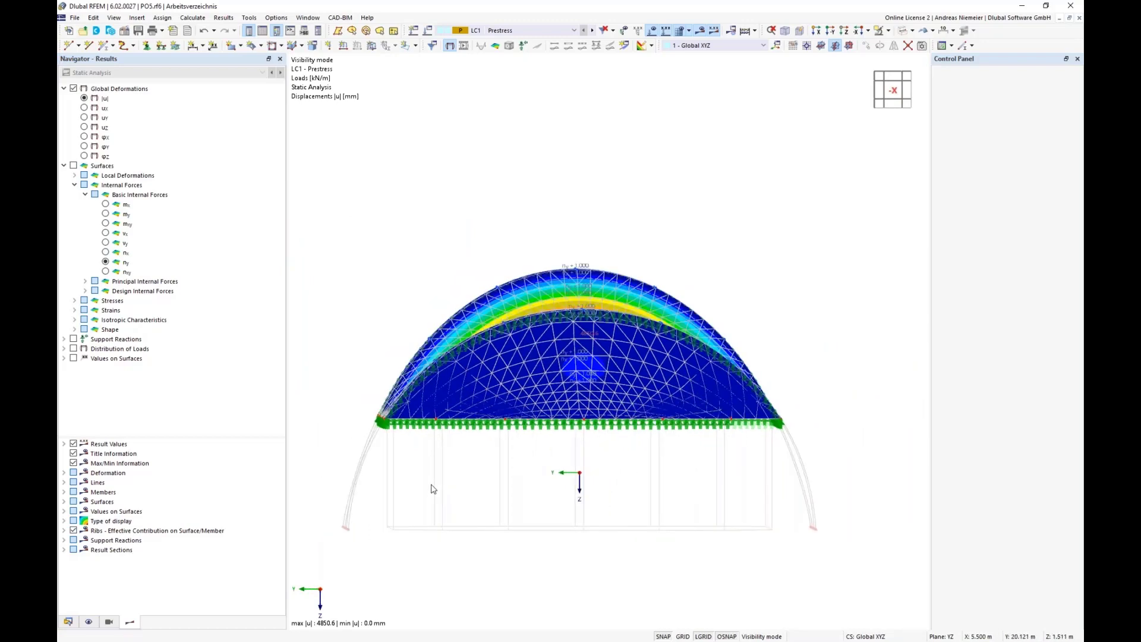
{"action": "middle_click_drag", "start_coordinate": [433, 488], "coordinate": [590, 344], "text": "ctrl"}
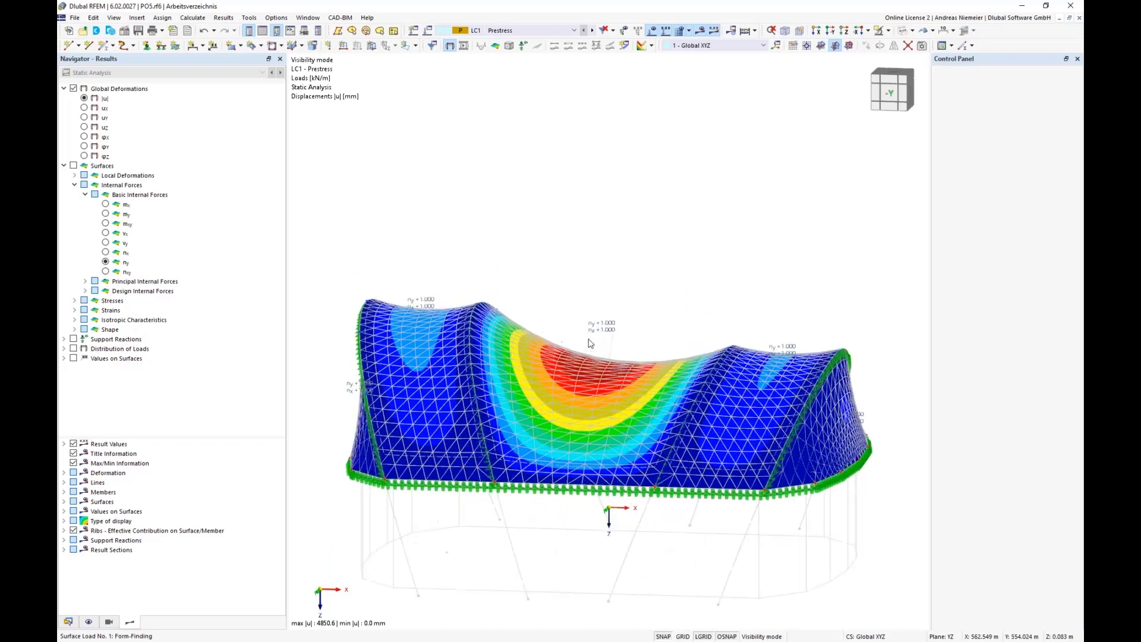
- Delete the mesh of the membrane structure together with its calculated results
{"action": "scroll", "coordinate": [600, 330], "scroll_direction": "up", "scroll_amount": 2}
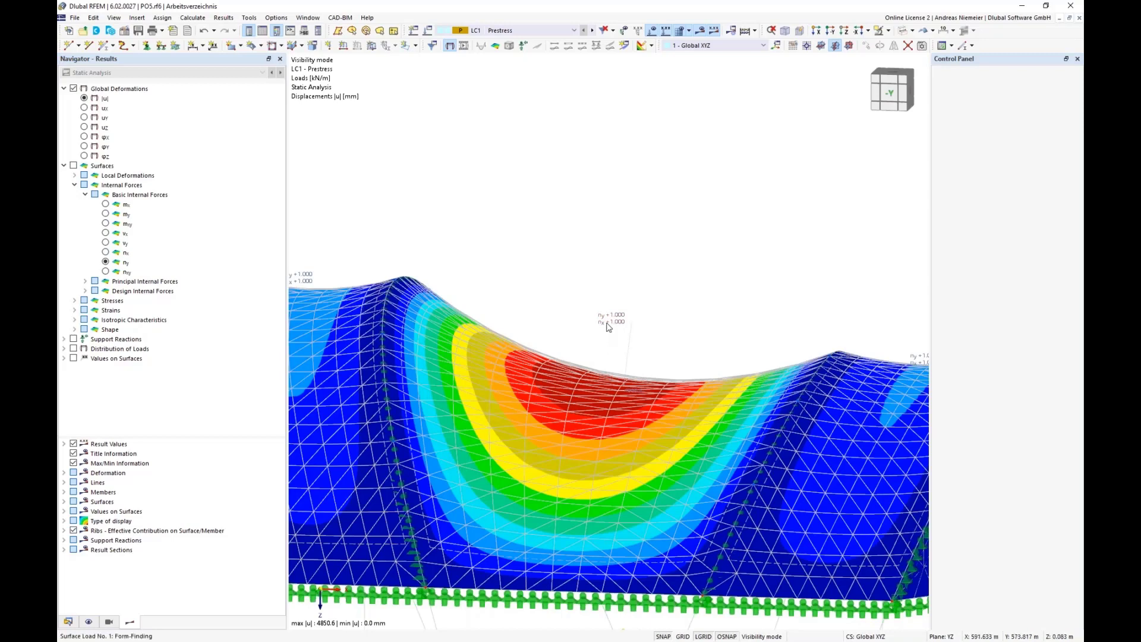
{"action": "scroll", "coordinate": [611, 326], "scroll_direction": "down", "scroll_amount": 3}
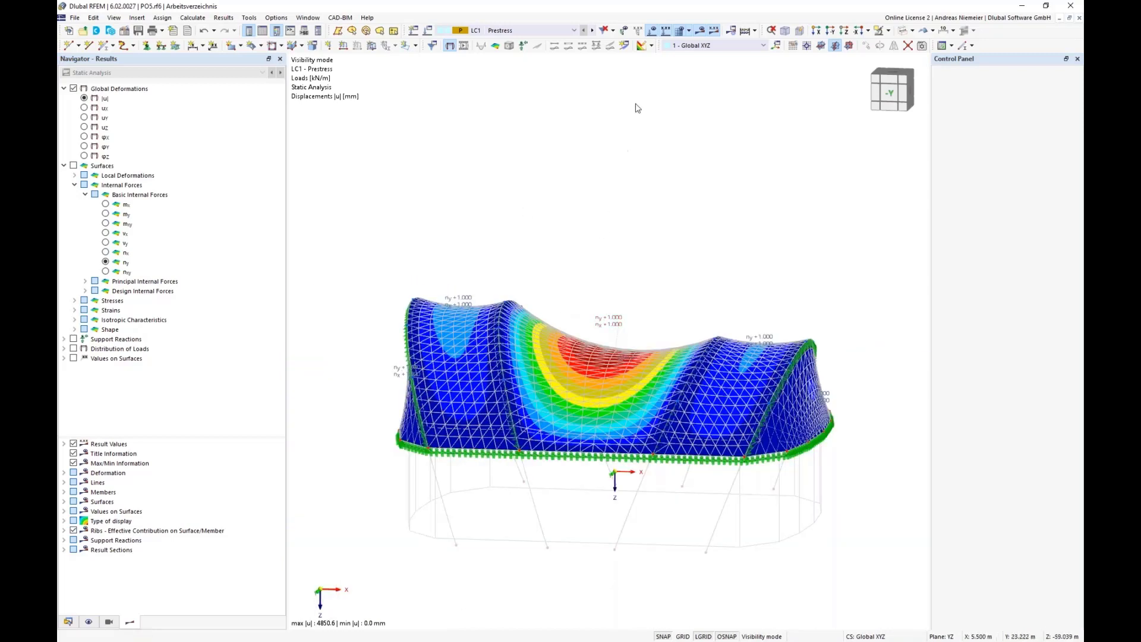
{"action": "left_click", "coordinate": [690, 31]}
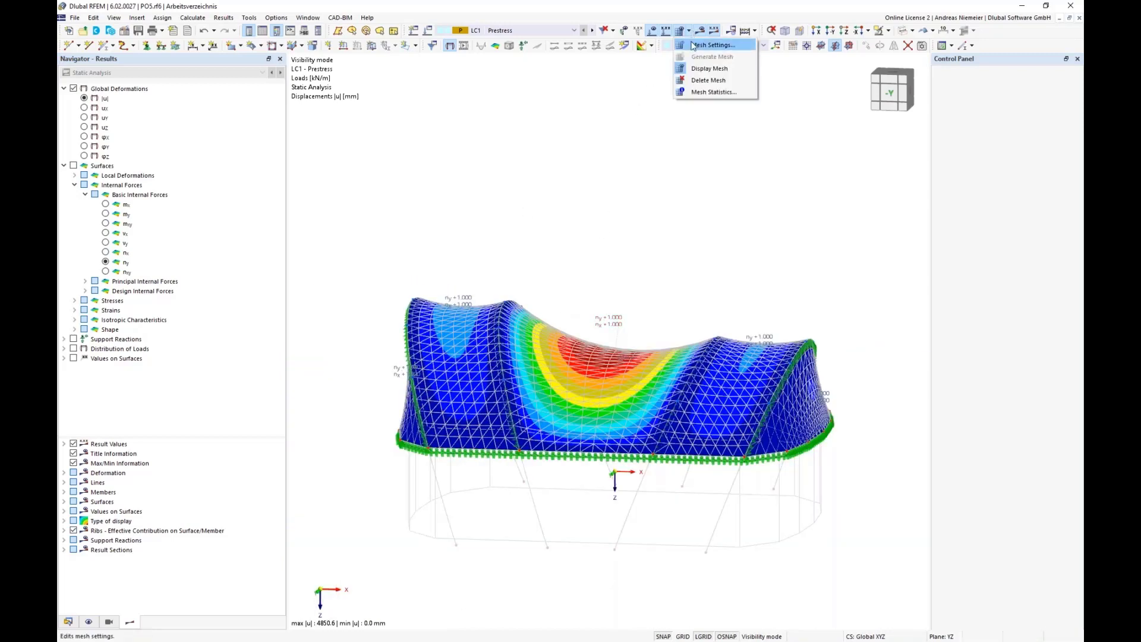
{"action": "left_click", "coordinate": [704, 69]}
{"action": "left_click", "coordinate": [614, 371]}
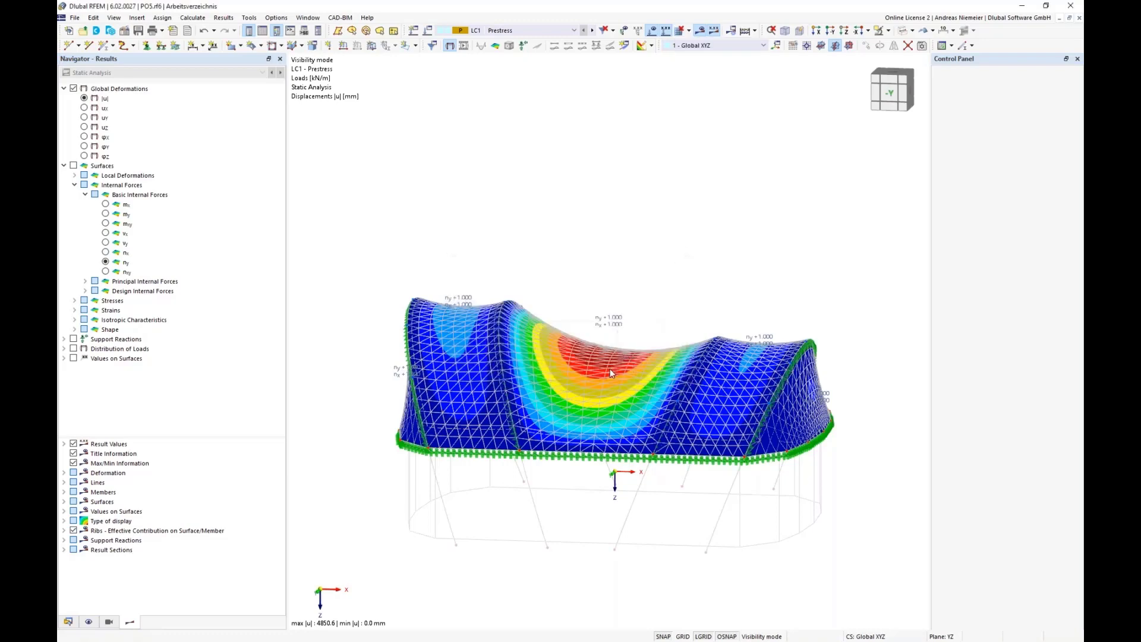
{"action": "scroll", "coordinate": [644, 254], "scroll_direction": "down", "scroll_amount": 1}
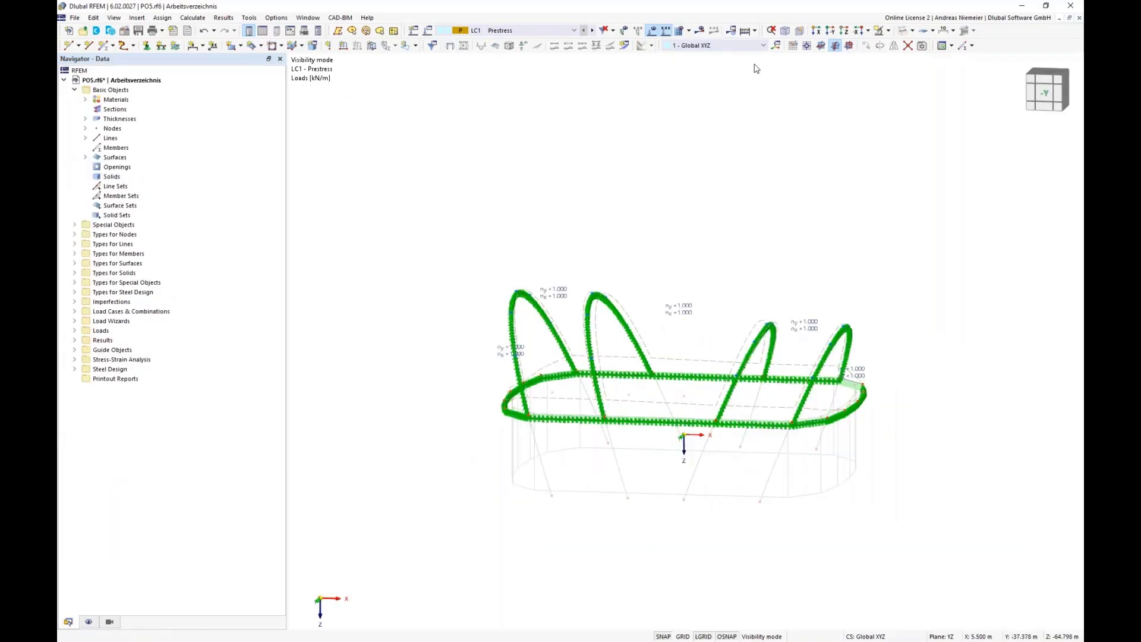
- Cancel visibility mode, place the work plane origin at the central node (0, 0, -7.5 m) and orient the plane to XY
{"action": "left_click", "coordinate": [807, 45]}
{"action": "scroll", "coordinate": [695, 452], "scroll_direction": "up", "scroll_amount": 1}
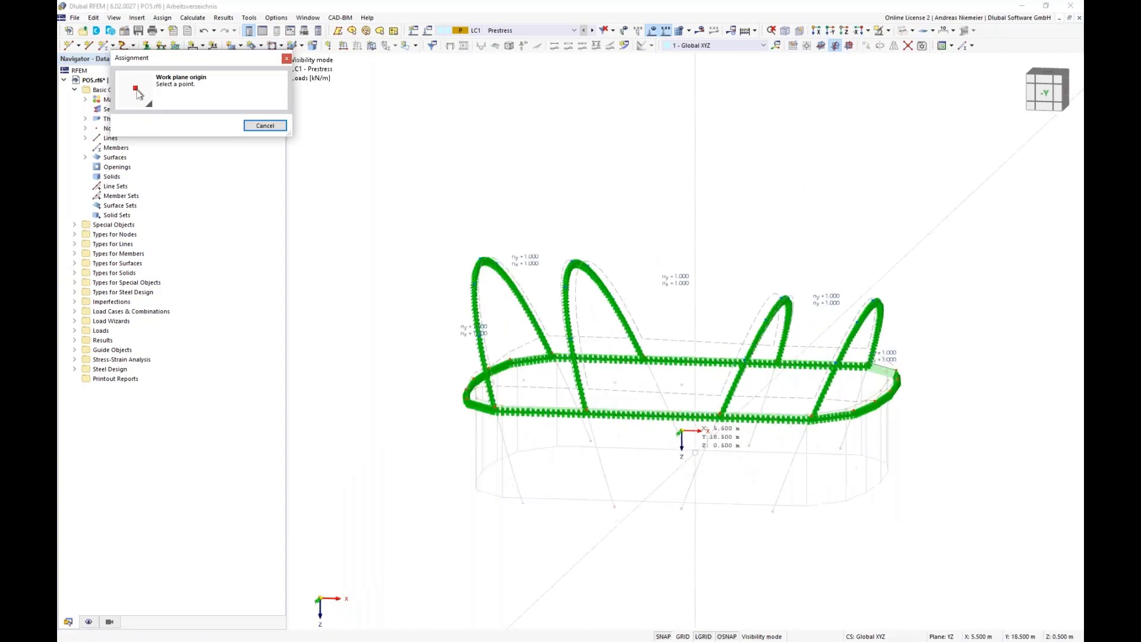
{"action": "left_click", "coordinate": [888, 31]}
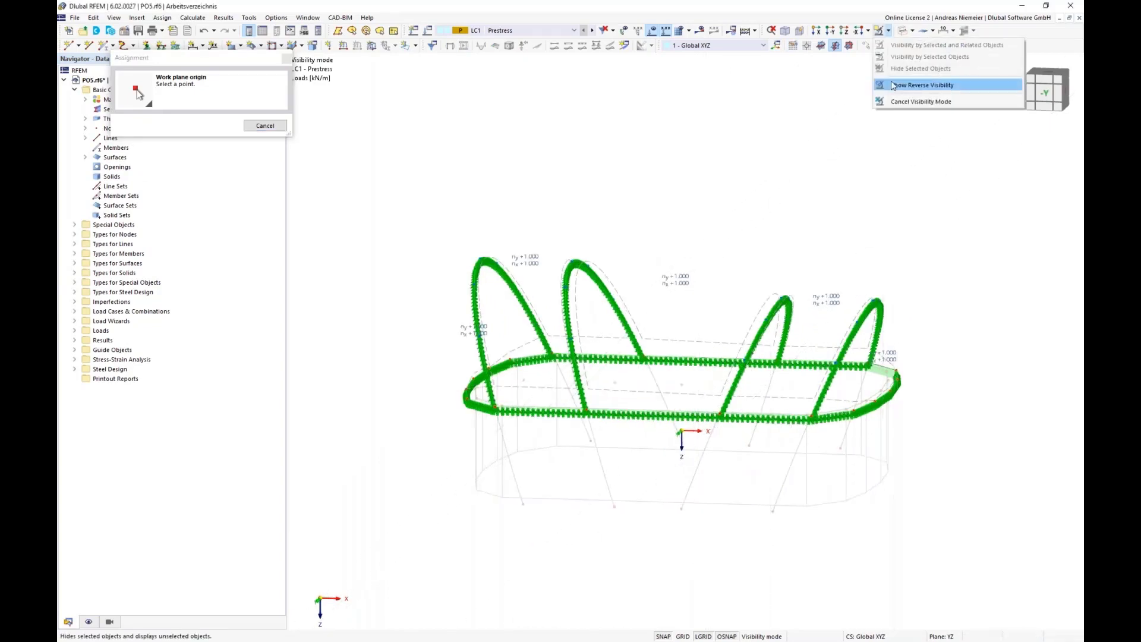
{"action": "left_click", "coordinate": [921, 102]}
{"action": "scroll", "coordinate": [666, 416], "scroll_direction": "up", "scroll_amount": 1}
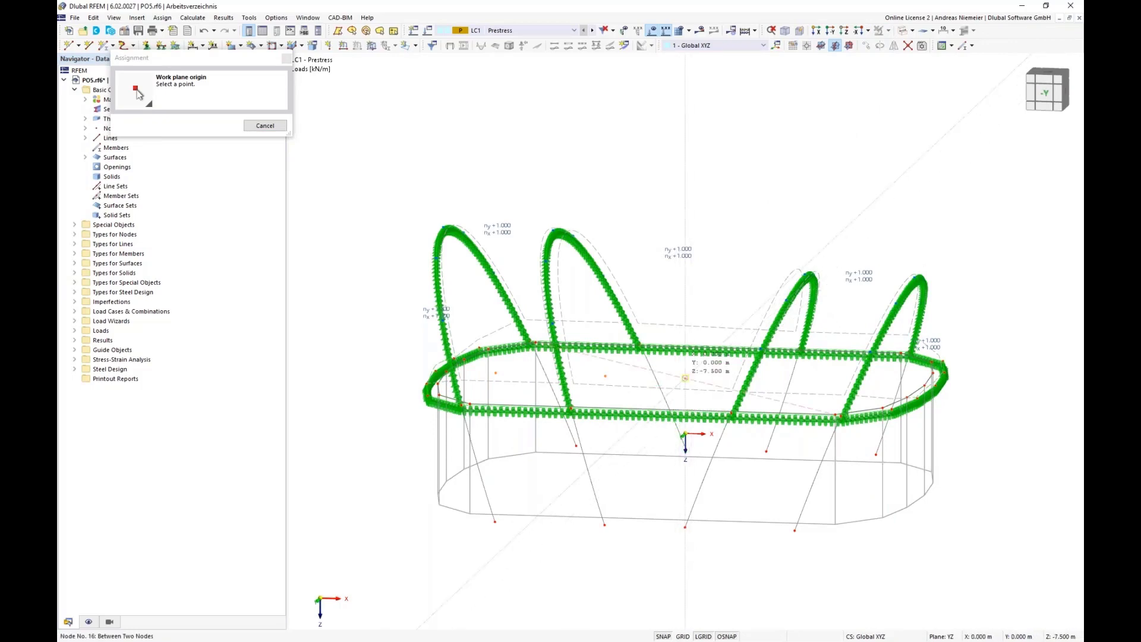
{"action": "left_click", "coordinate": [685, 378]}
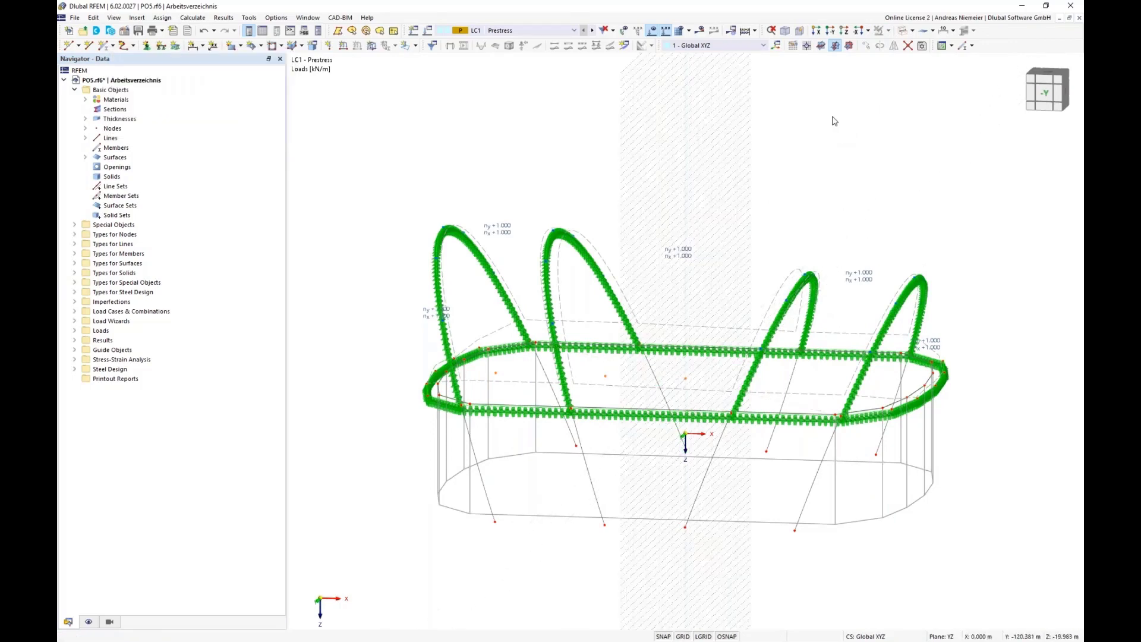
{"action": "left_click", "coordinate": [821, 46]}
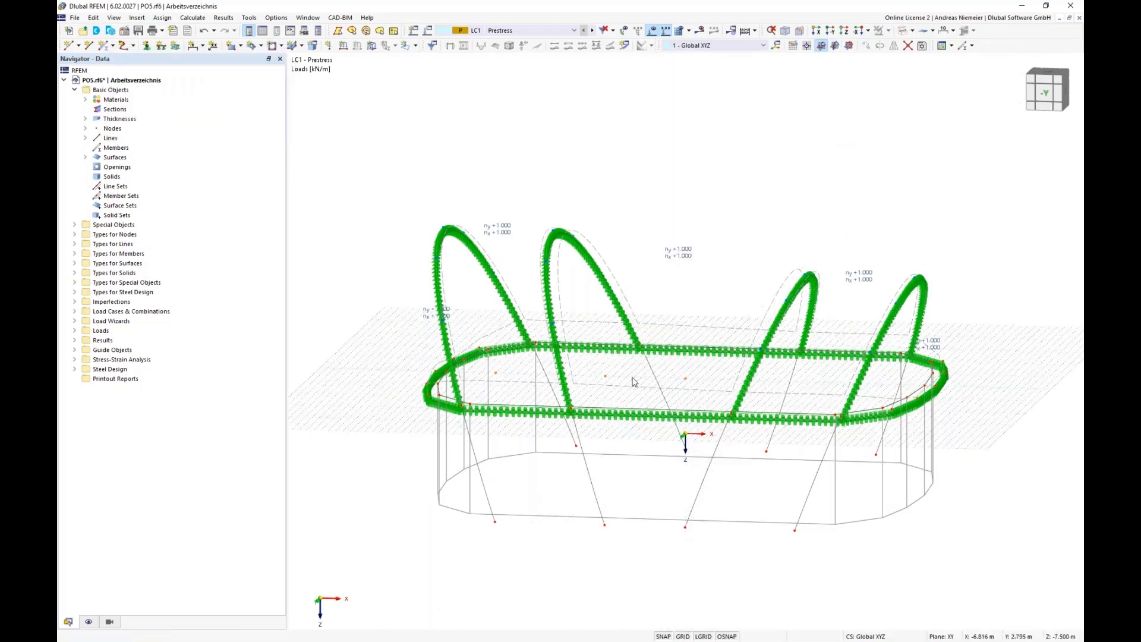
- Draw a single line in the work plane from X -1, Y 0, Z -7.5 m to X 1, Y 0, Z -7.5 m
{"action": "middle_click_drag", "start_coordinate": [667, 378], "coordinate": [654, 414], "text": "ctrl"}
{"action": "scroll", "coordinate": [683, 380], "scroll_direction": "up", "scroll_amount": 3}
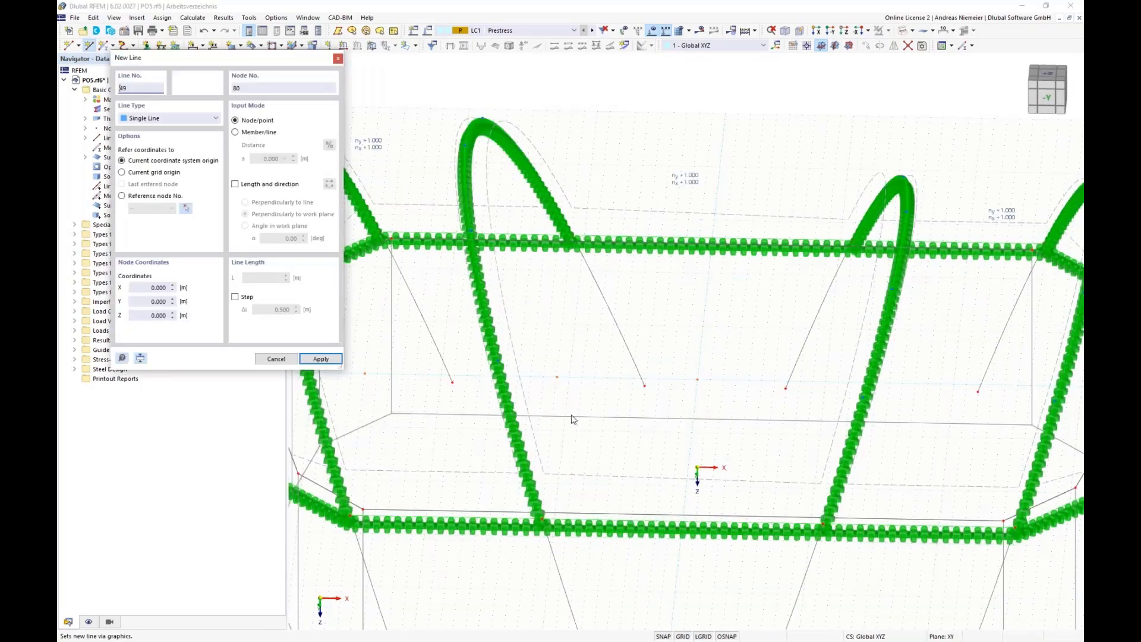
{"action": "scroll", "coordinate": [678, 372], "scroll_direction": "up", "scroll_amount": 3}
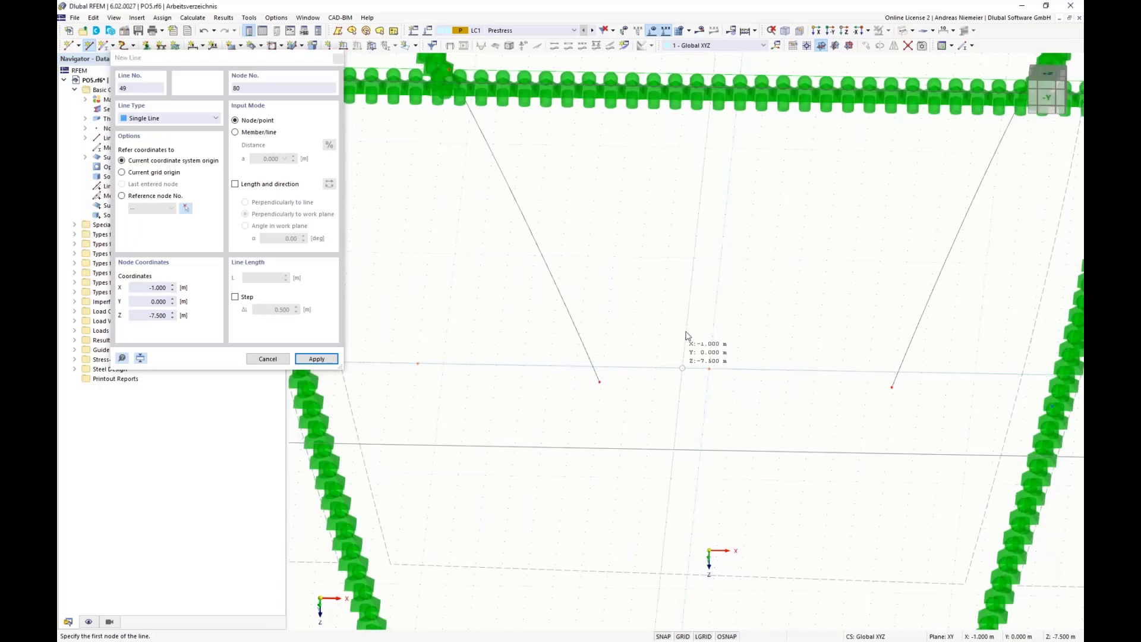
{"action": "left_click", "coordinate": [682, 369]}
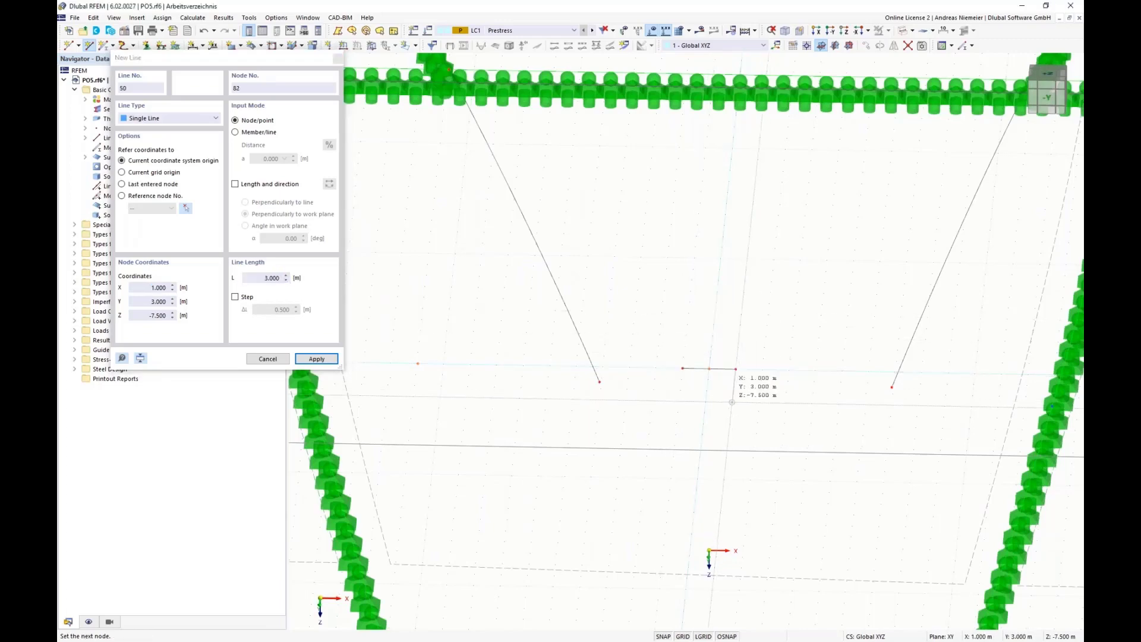
{"action": "left_click", "coordinate": [736, 370]}
{"action": "key", "text": "Escape"}
{"action": "scroll", "coordinate": [711, 387], "scroll_direction": "down", "scroll_amount": 2}
{"action": "scroll", "coordinate": [712, 387], "scroll_direction": "down", "scroll_amount": 3}
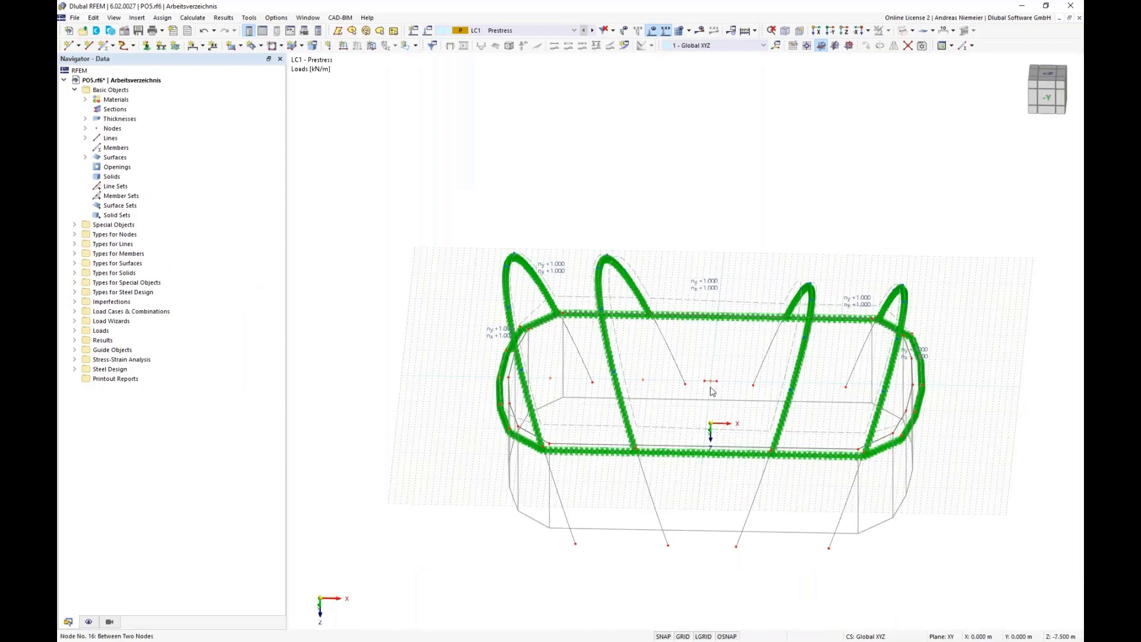
- Select the five membrane surfaces together, open them for editing and enable specific axes
{"action": "scroll", "coordinate": [709, 435], "scroll_direction": "up", "scroll_amount": 1}
{"action": "middle_click_drag", "start_coordinate": [712, 405], "coordinate": [726, 367]}
{"action": "left_click_drag", "start_coordinate": [994, 311], "coordinate": [412, 128]}
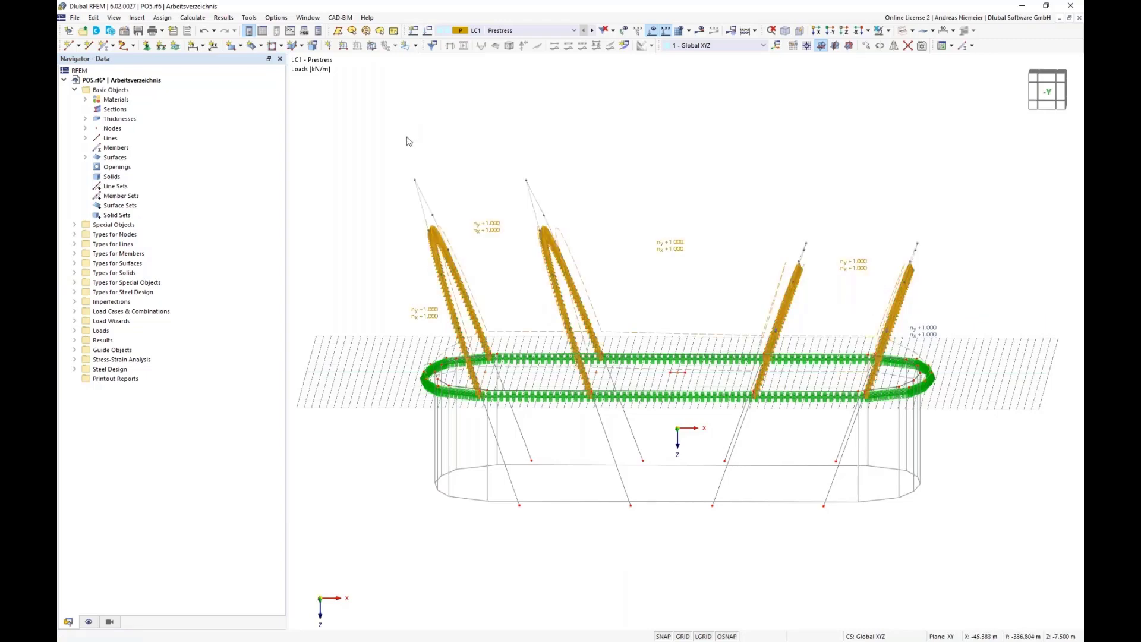
{"action": "right_click", "coordinate": [443, 240]}
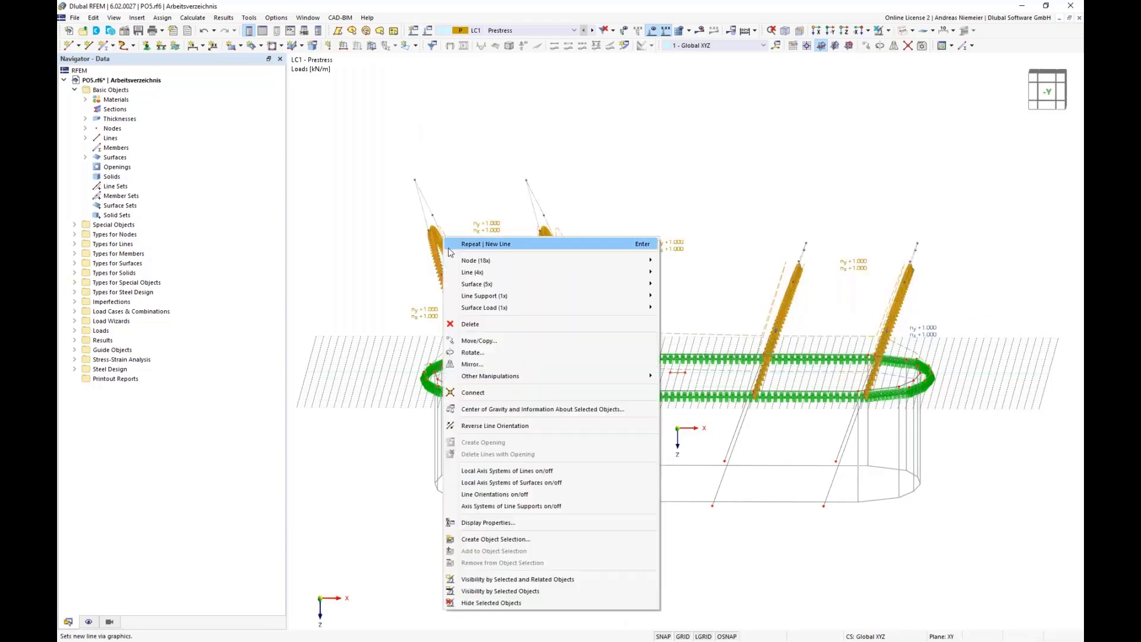
{"action": "mouse_move", "coordinate": [470, 286]}
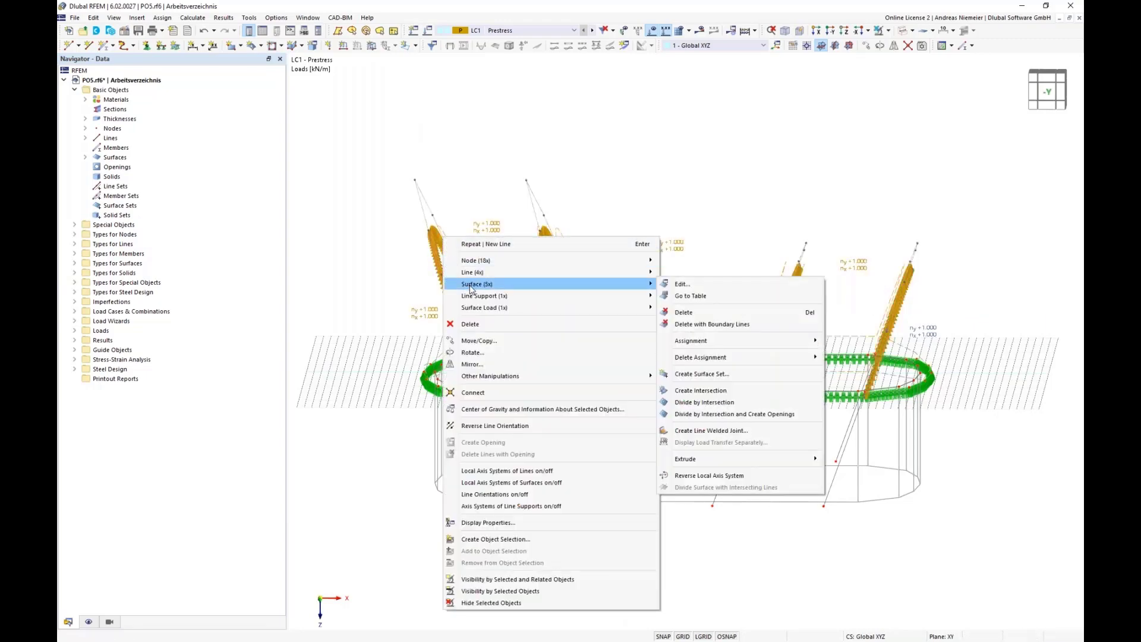
{"action": "left_click", "coordinate": [710, 286]}
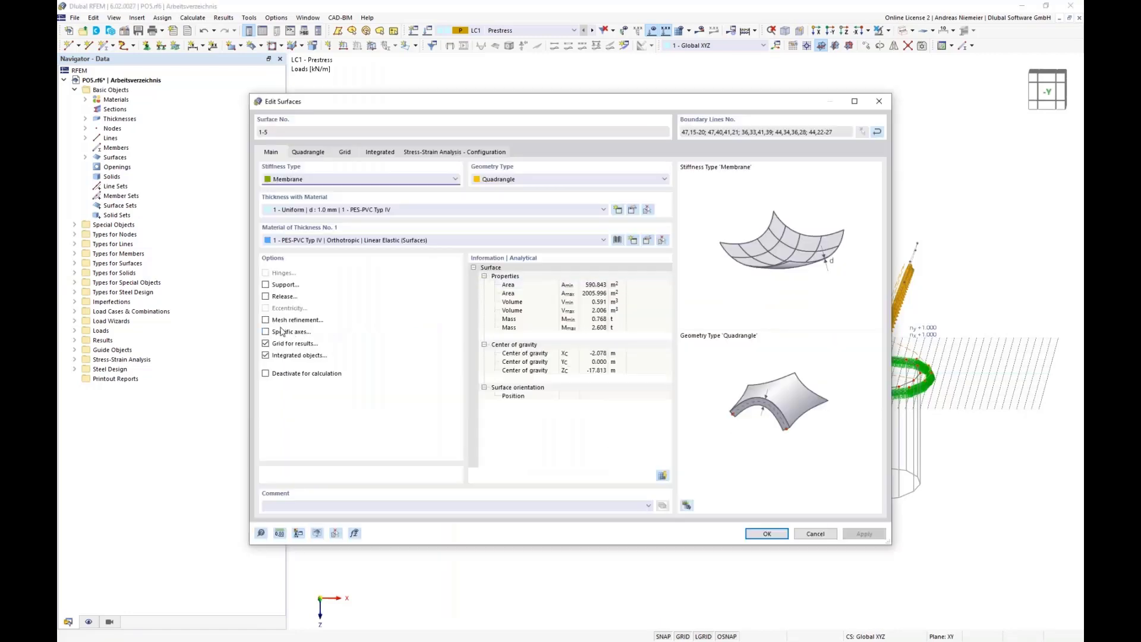
{"action": "left_click", "coordinate": [266, 332]}
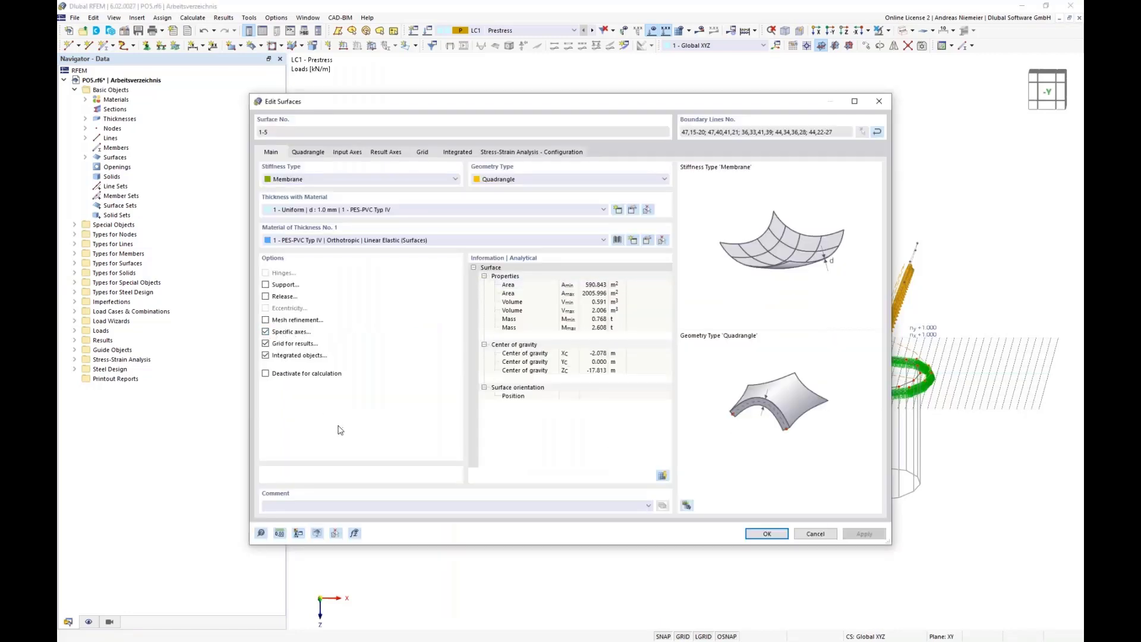
- Set the surfaces' input axes to axis parallel to lines, aligning the x axis with the short central line, line 49
{"action": "left_click", "coordinate": [348, 153]}
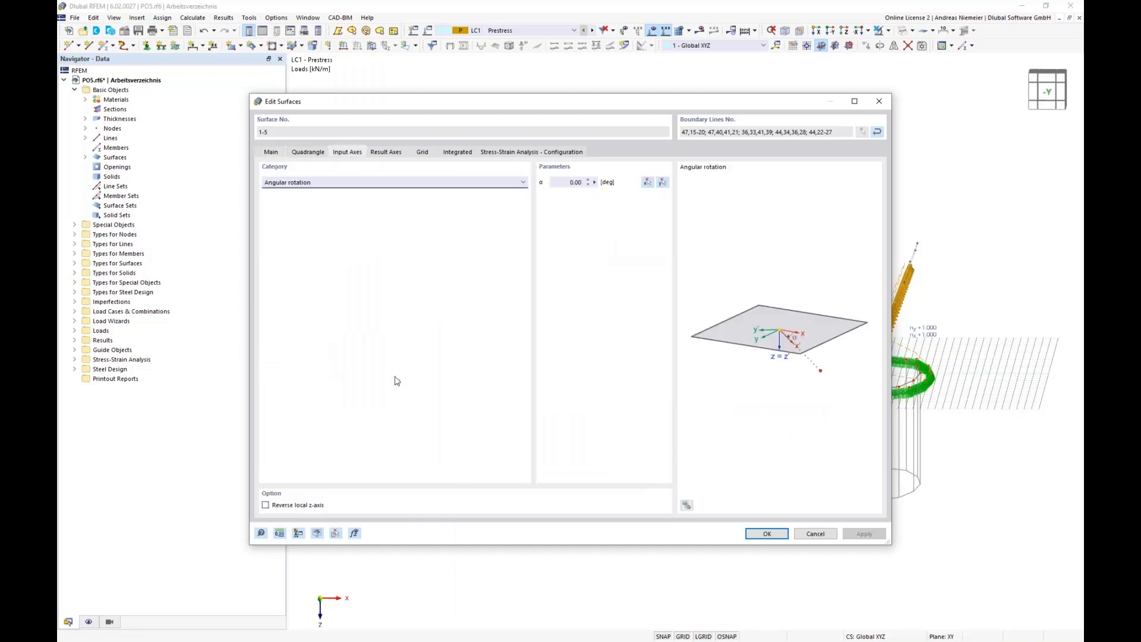
{"action": "left_click", "coordinate": [385, 185]}
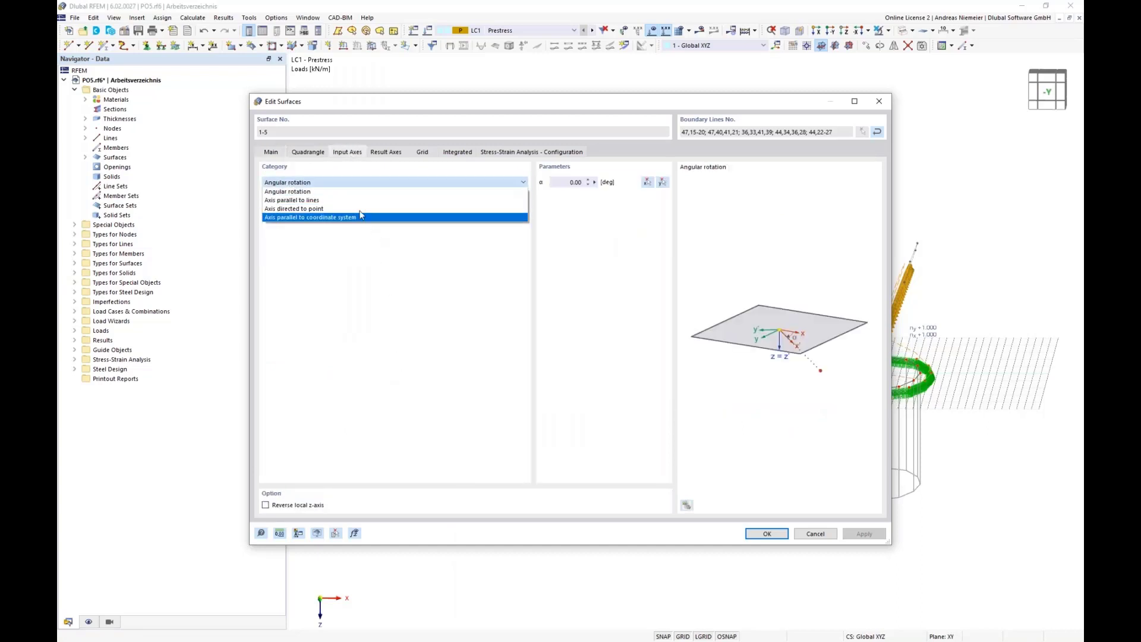
{"action": "left_click", "coordinate": [281, 200]}
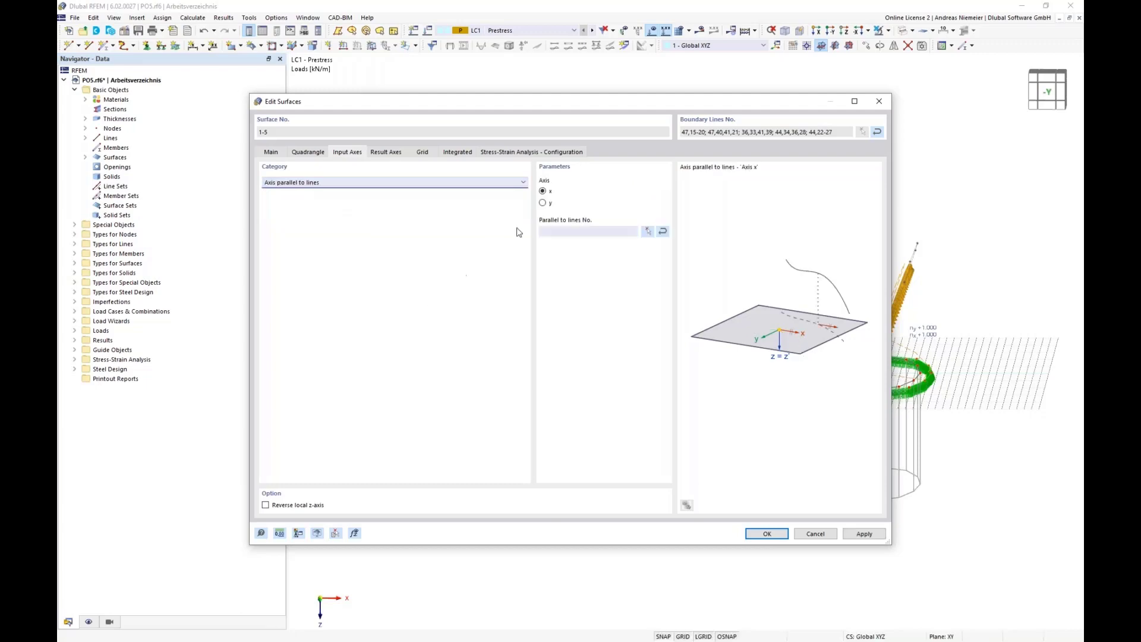
{"action": "left_click", "coordinate": [648, 233]}
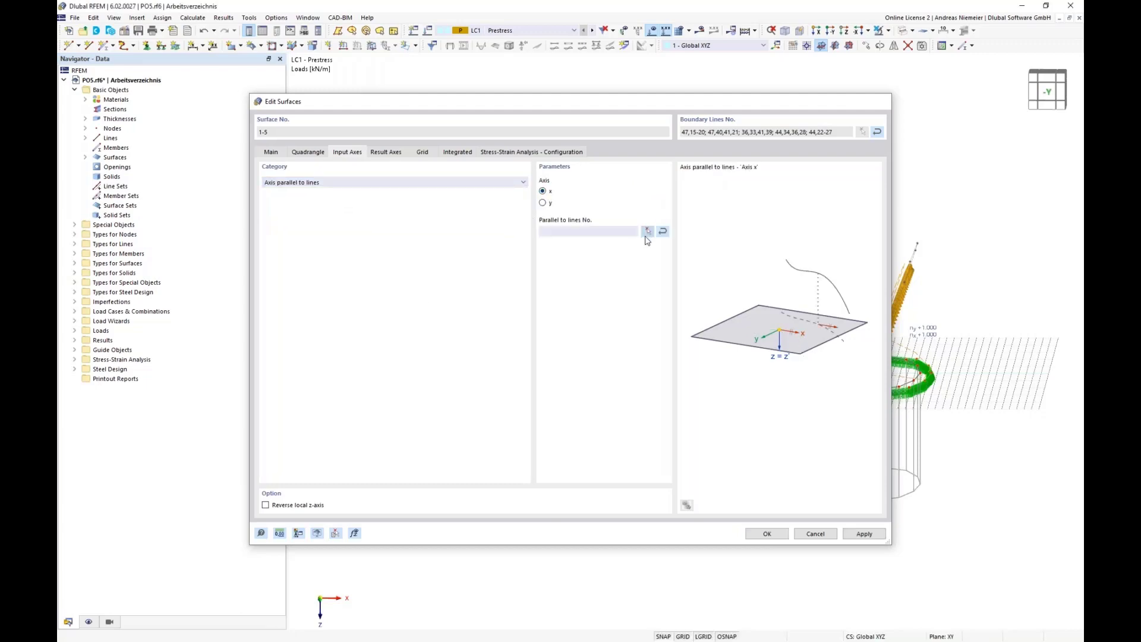
{"action": "scroll", "coordinate": [683, 369], "scroll_direction": "up", "scroll_amount": 5}
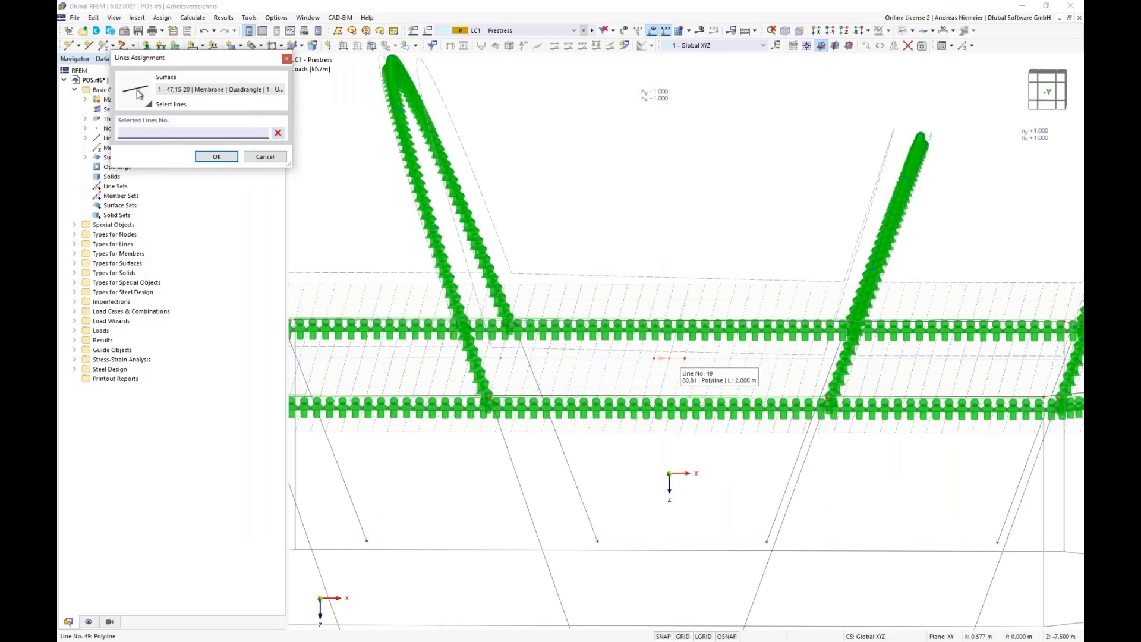
{"action": "left_click", "coordinate": [681, 361]}
{"action": "left_click", "coordinate": [217, 156]}
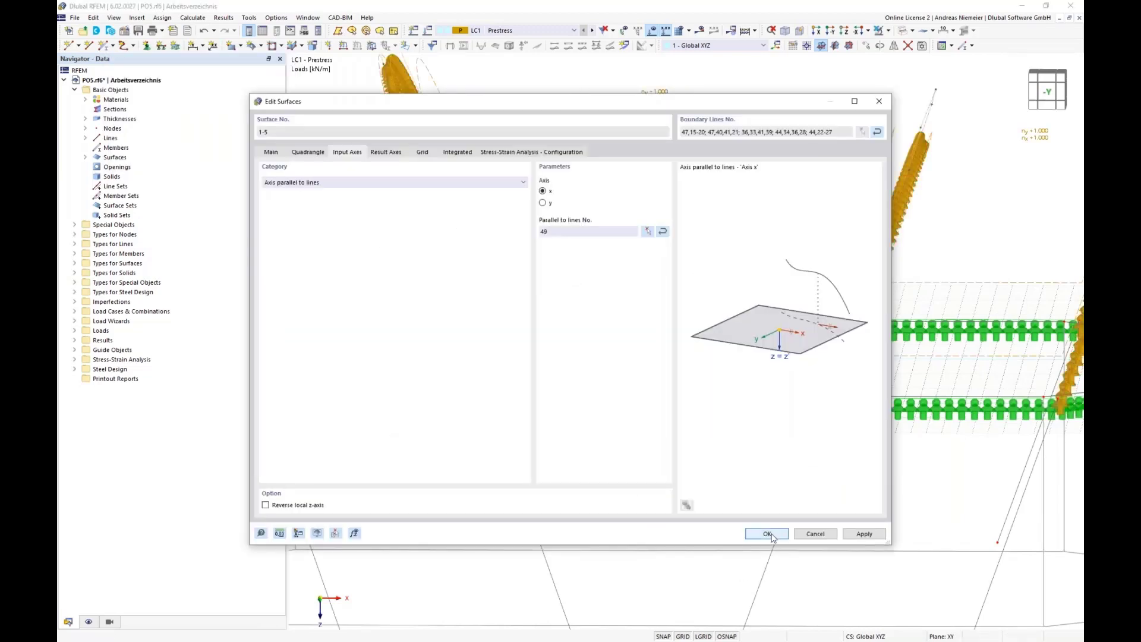
{"action": "left_click", "coordinate": [767, 533]}
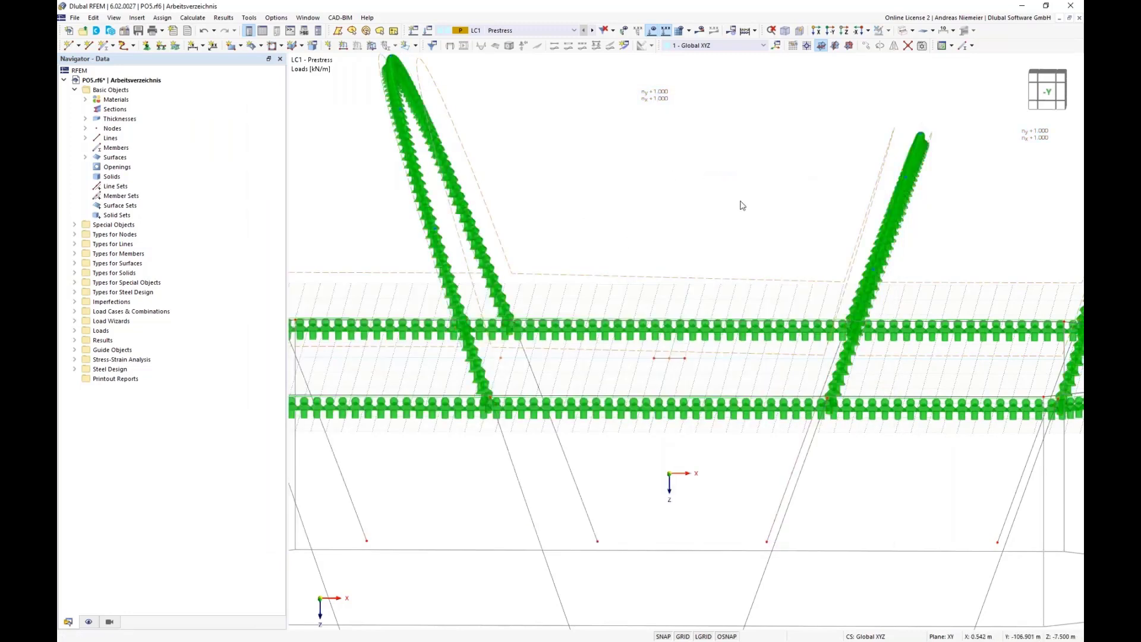
- Set the force along the Y axis of the middle surface's form-finding load to 0.5 kN/m
{"action": "double_click", "coordinate": [655, 95]}
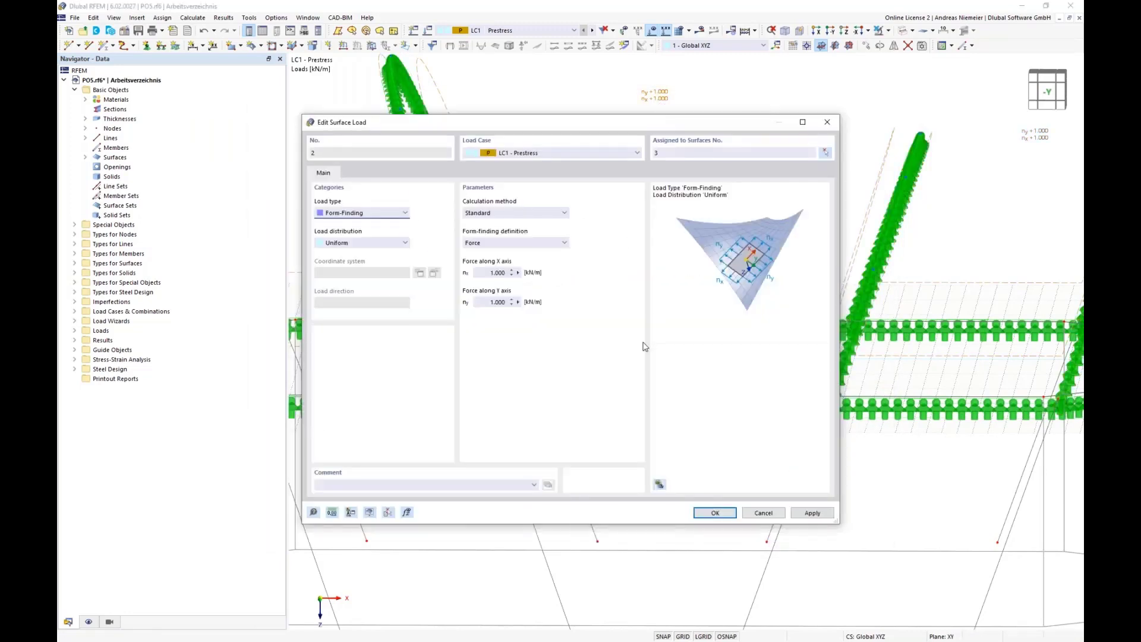
{"action": "left_click", "coordinate": [479, 302]}
{"action": "type", "text": "0,5"}
{"action": "left_click", "coordinate": [713, 512]}
- Calculate the Prestress load case LC1 and examine the displacements of the form-found membrane
{"action": "scroll", "coordinate": [657, 212], "scroll_direction": "down", "scroll_amount": 5}
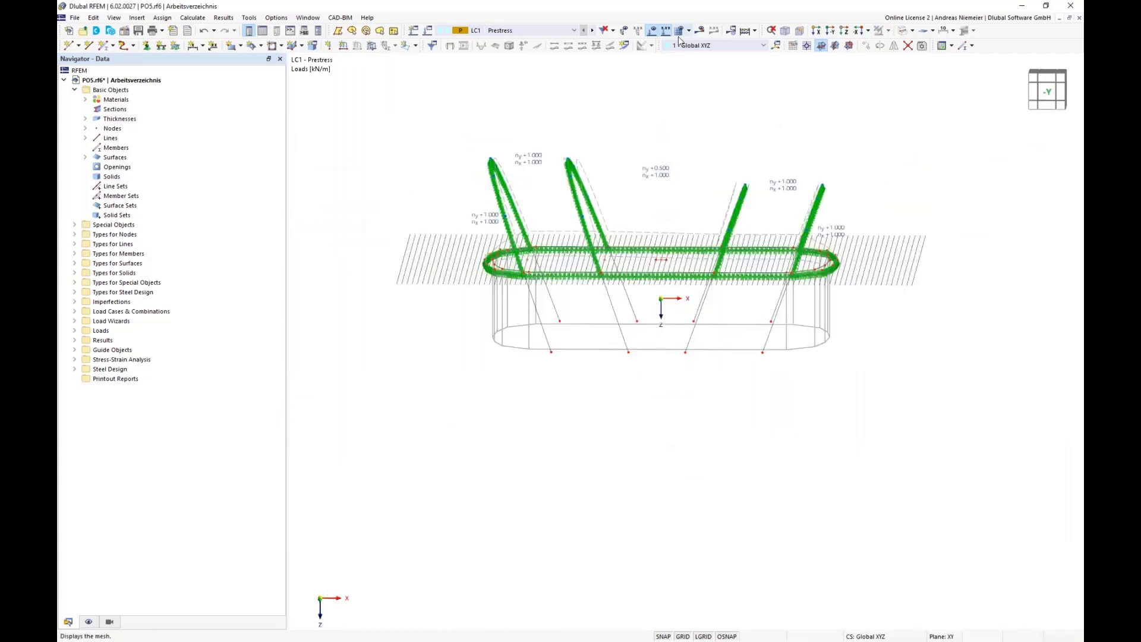
{"action": "left_click", "coordinate": [698, 32]}
{"action": "left_click", "coordinate": [616, 371]}
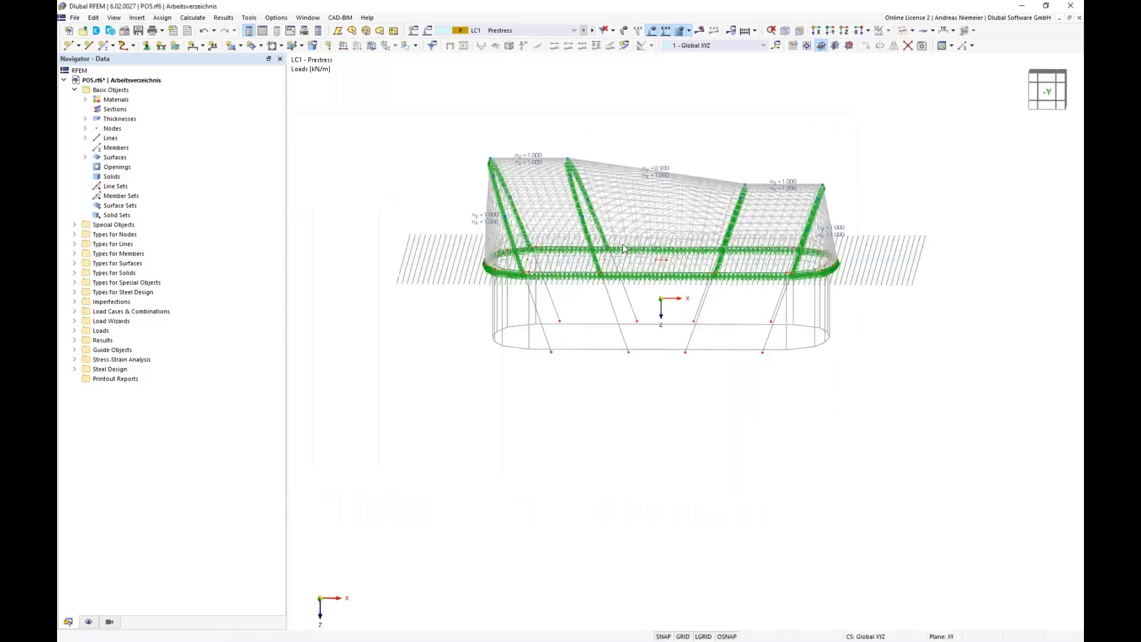
{"action": "scroll", "coordinate": [556, 173], "scroll_direction": "up", "scroll_amount": 3}
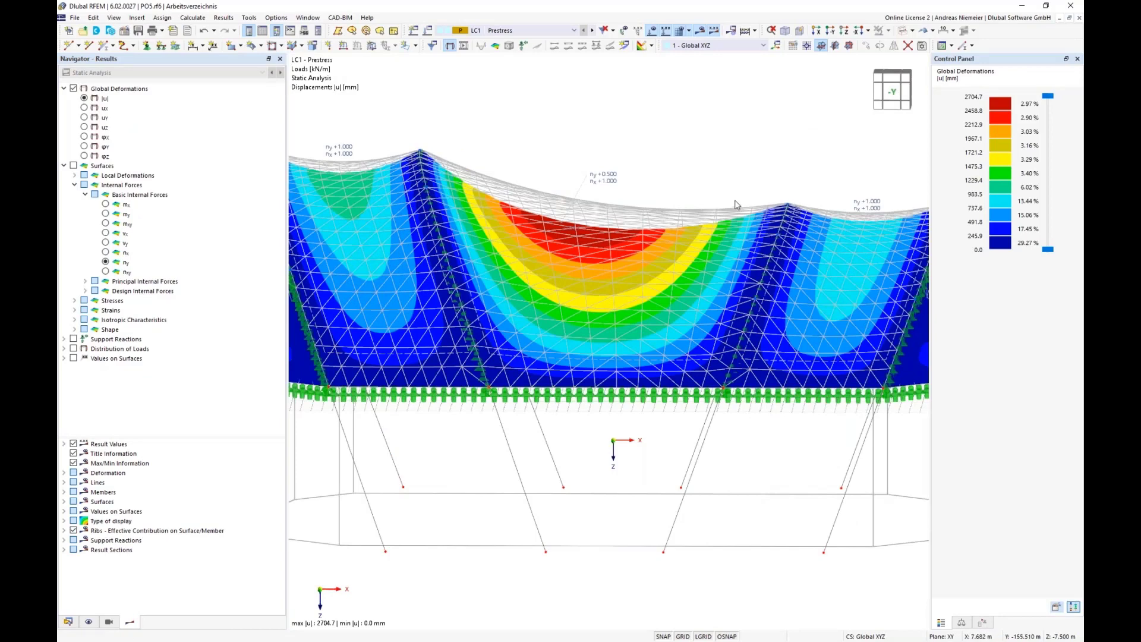
{"action": "scroll", "coordinate": [724, 213], "scroll_direction": "down", "scroll_amount": 2}
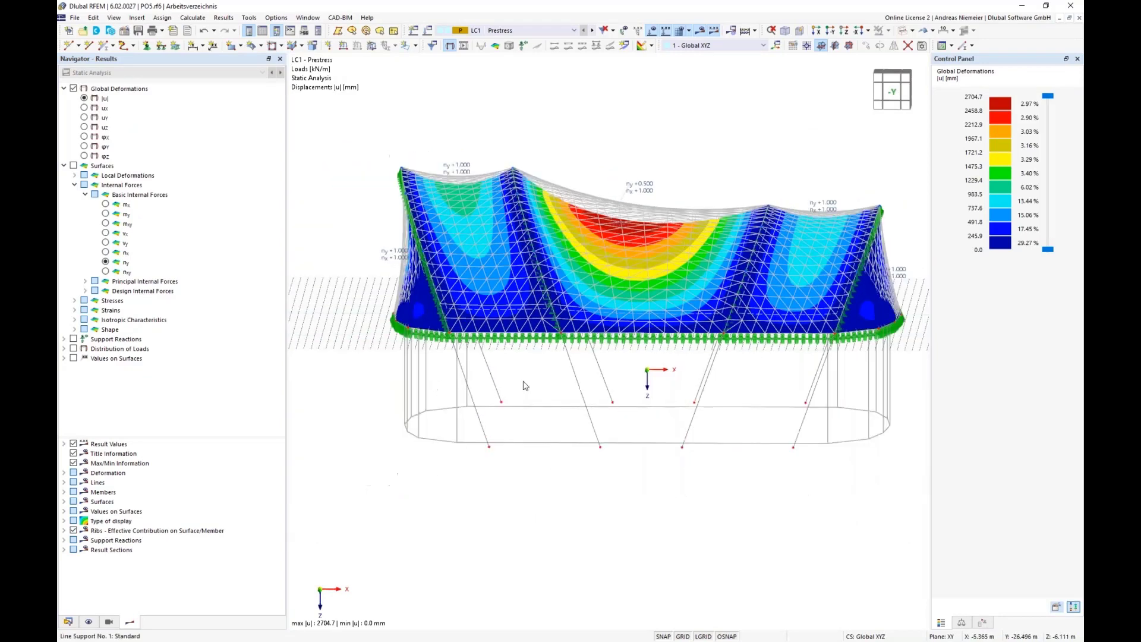
- Display the surfaces' basic internal forces nx and ny in turn to compare the prestress in the membrane fields
{"action": "left_click", "coordinate": [105, 252]}
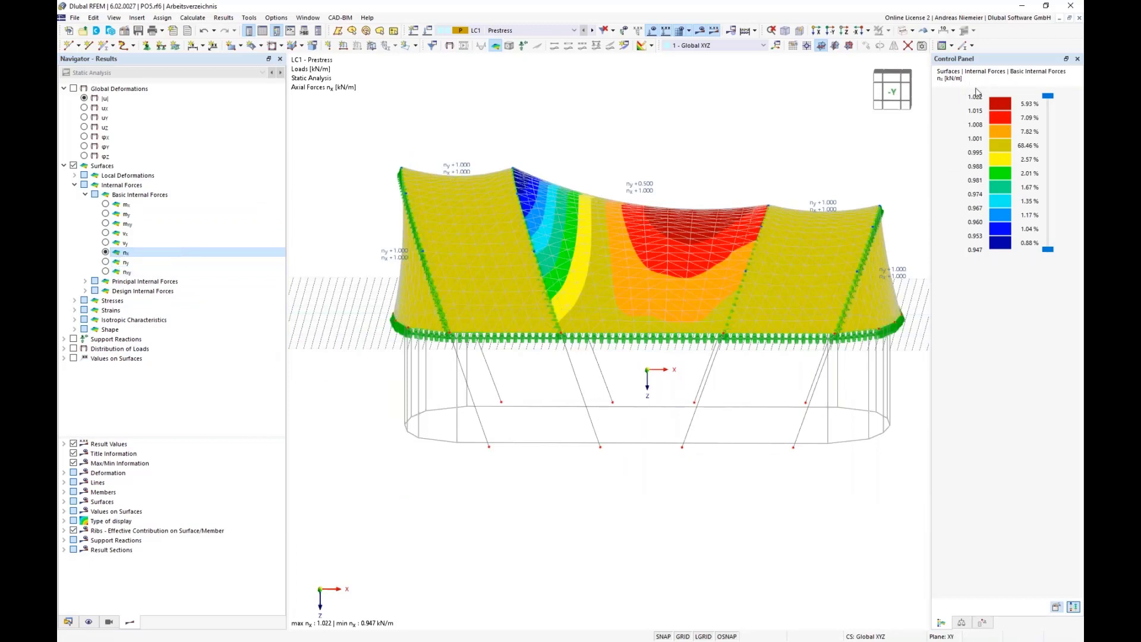
{"action": "left_click", "coordinate": [106, 262]}
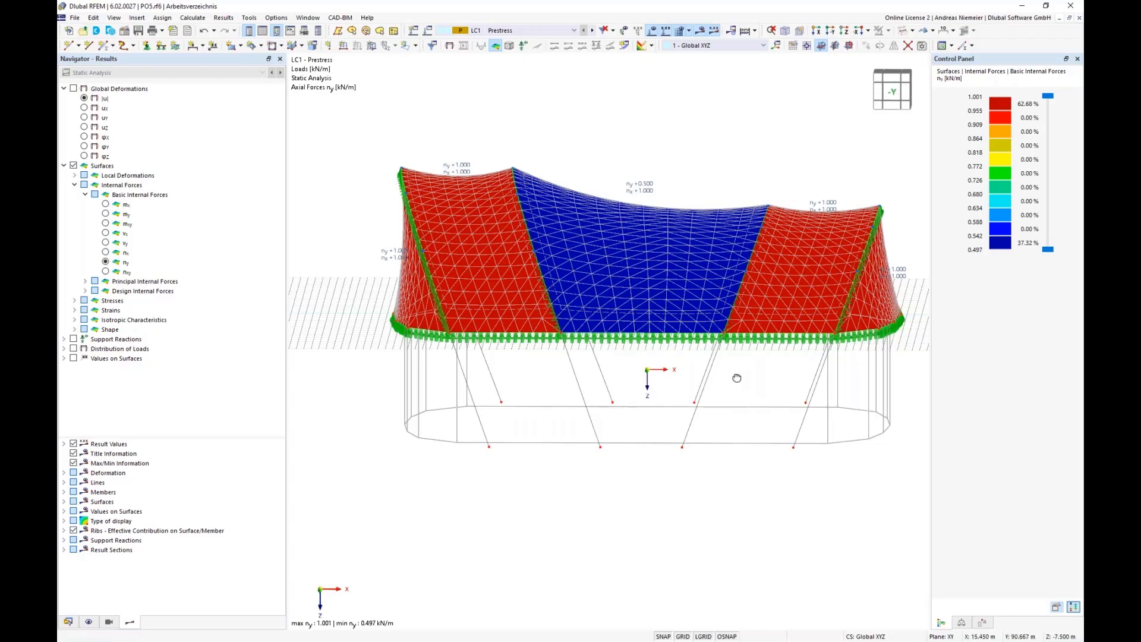
{"action": "middle_click_drag", "start_coordinate": [737, 378], "coordinate": [743, 337], "text": "ctrl"}
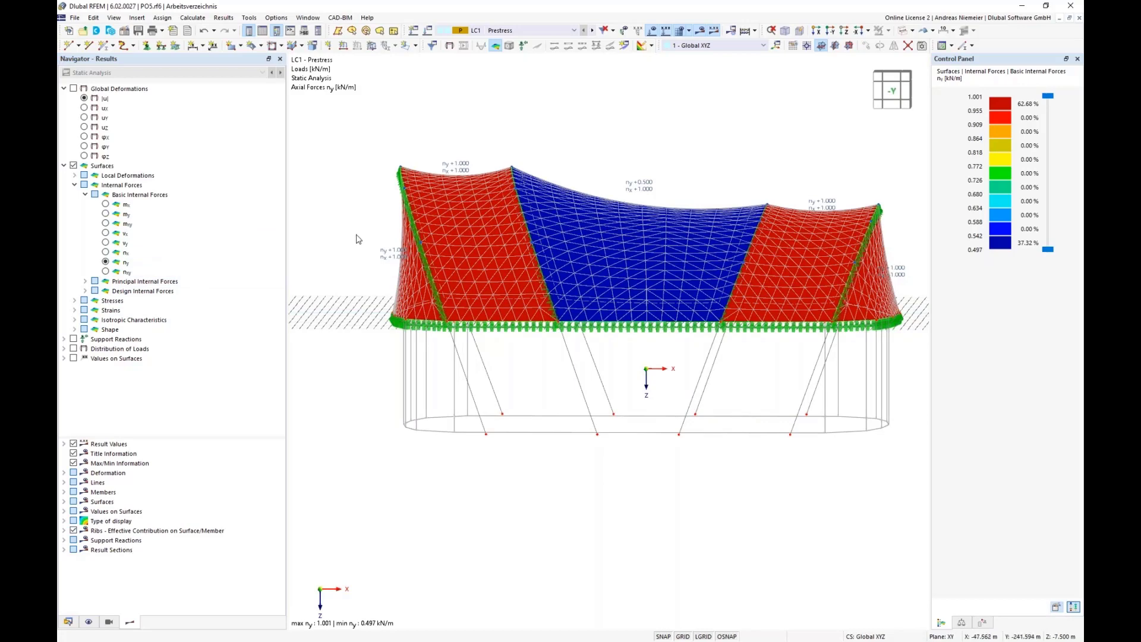
{"action": "middle_click_drag", "start_coordinate": [357, 239], "coordinate": [355, 229], "text": "ctrl"}
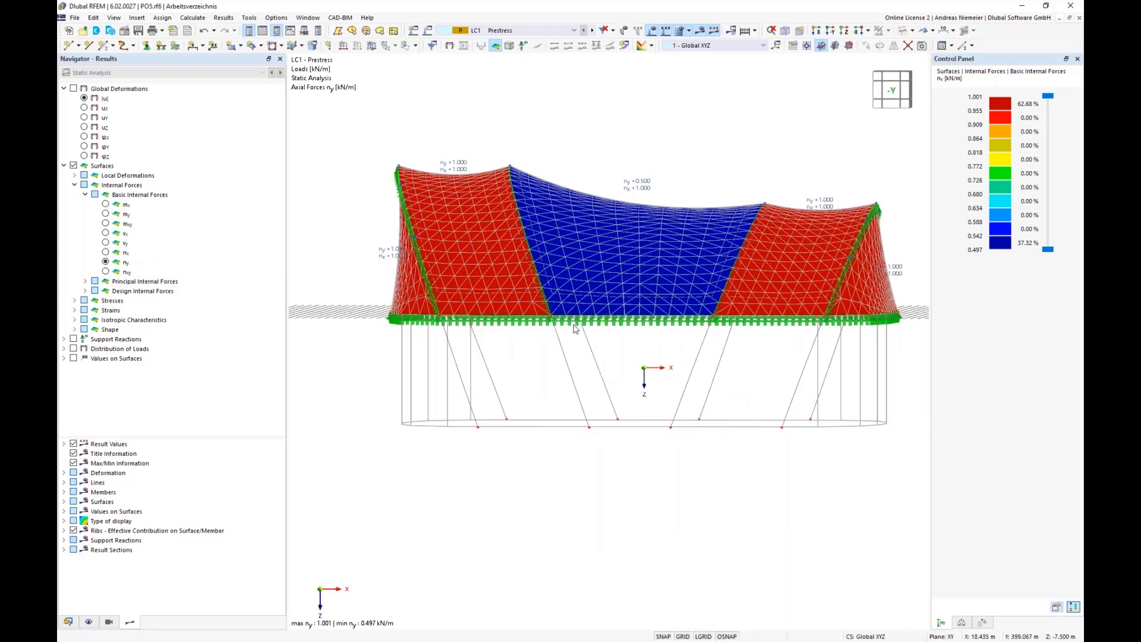
- Switch off the surface results and display the support reactions of load case LC1 on the whole model
{"action": "scroll", "coordinate": [580, 476], "scroll_direction": "down", "scroll_amount": 3}
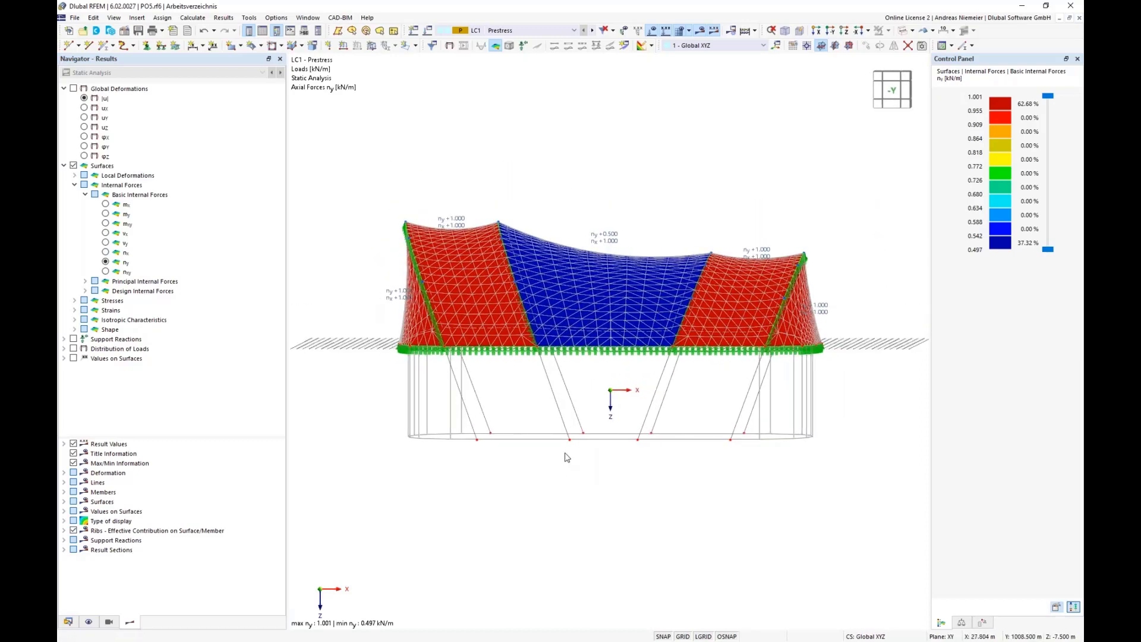
{"action": "scroll", "coordinate": [567, 458], "scroll_direction": "up", "scroll_amount": 1}
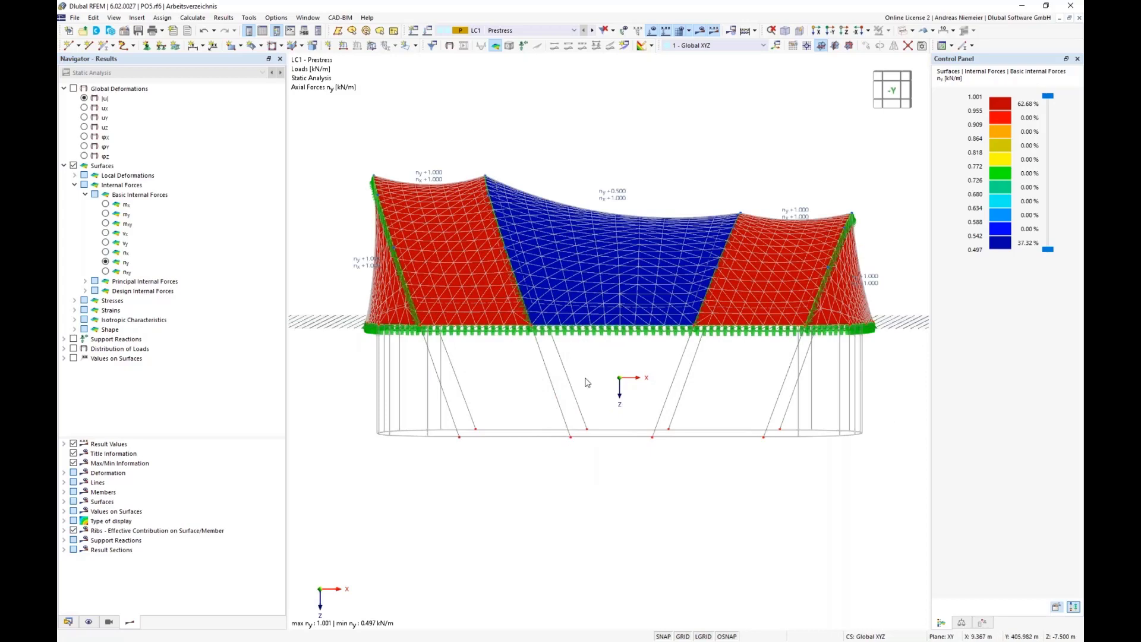
{"action": "scroll", "coordinate": [522, 306], "scroll_direction": "up", "scroll_amount": 1}
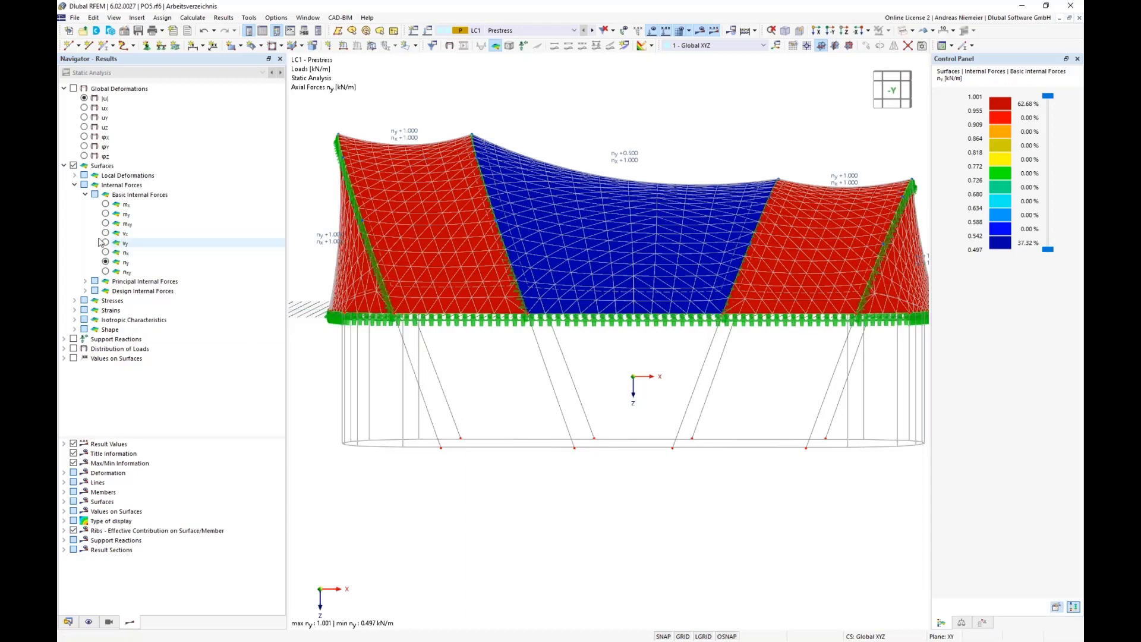
{"action": "left_click", "coordinate": [73, 166]}
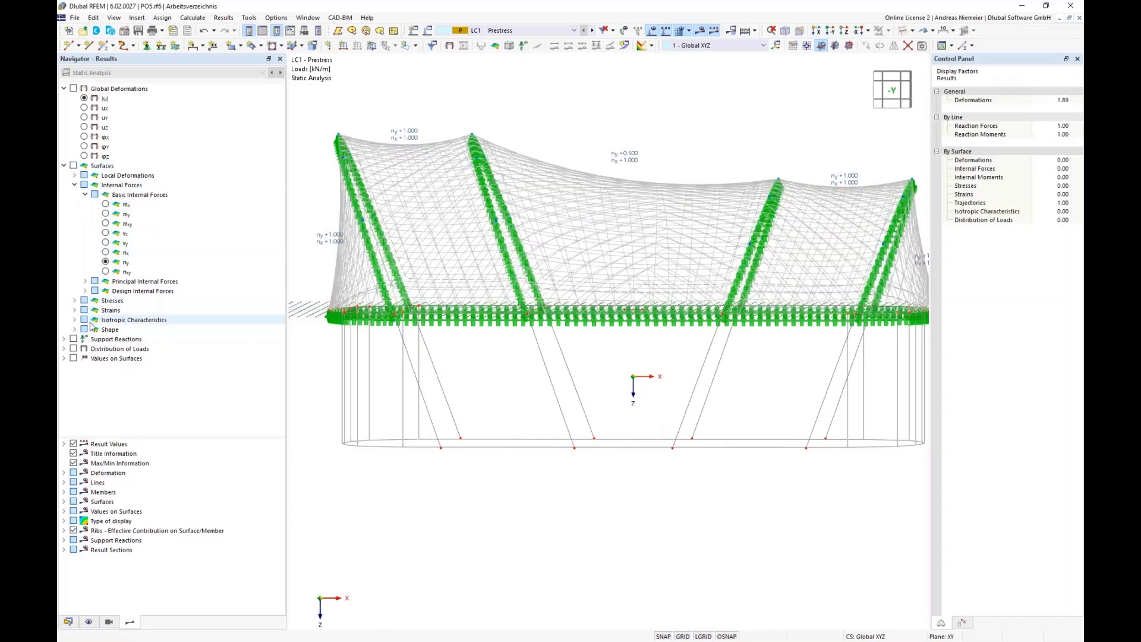
{"action": "left_click", "coordinate": [74, 338]}
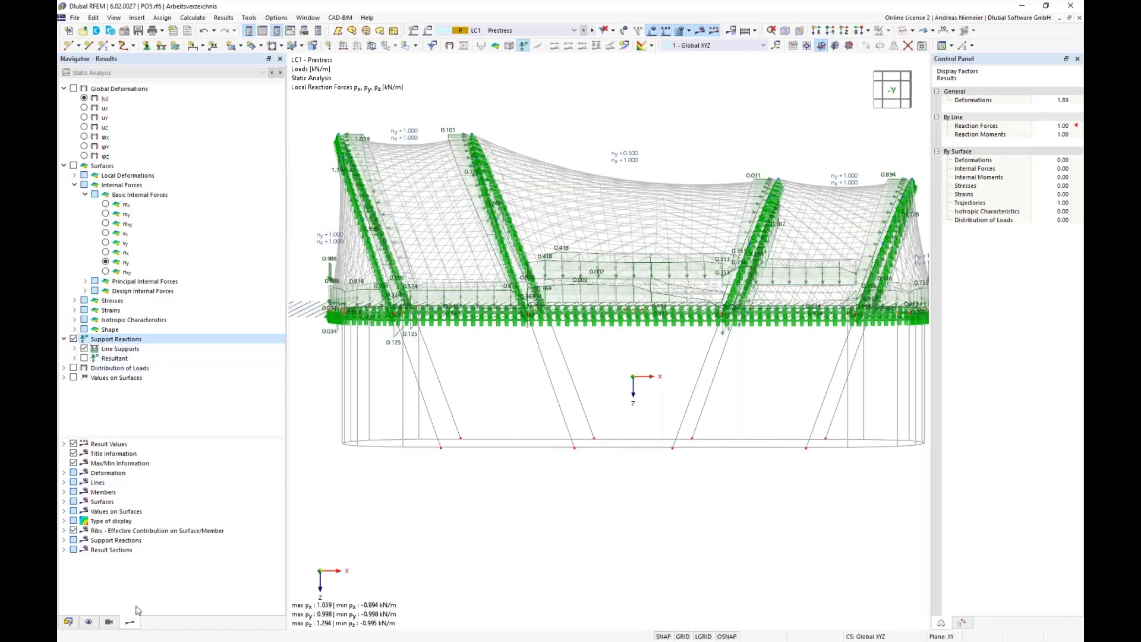
{"action": "middle_click_drag", "start_coordinate": [540, 397], "coordinate": [511, 434]}
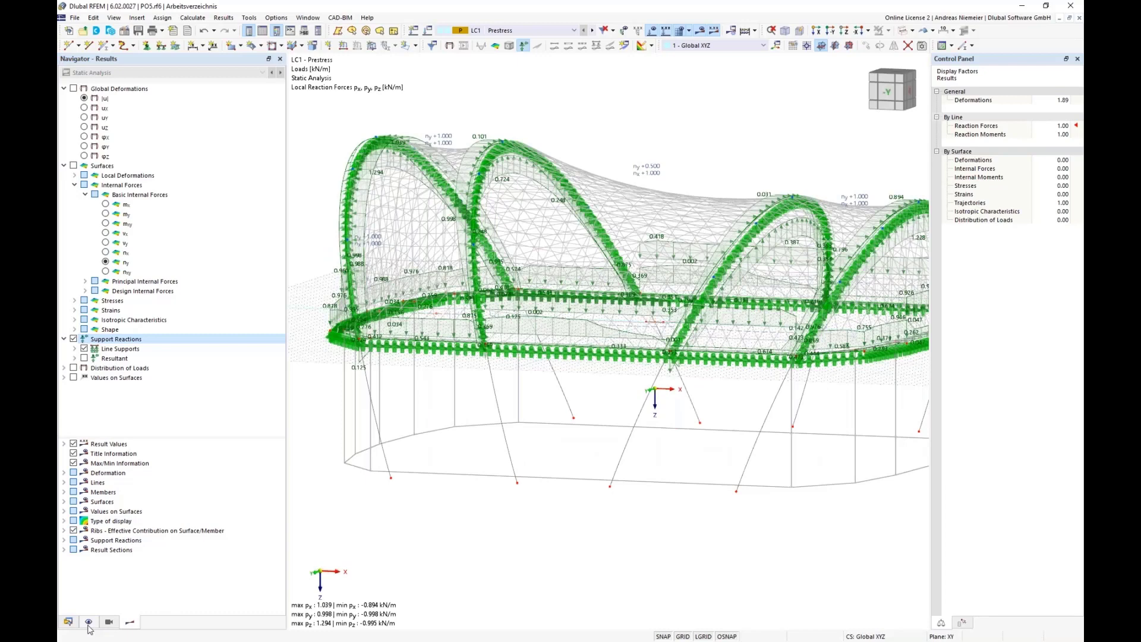
- Hide the FE mesh and the symbols of the line types so the line support markers no longer cover the reactions
{"action": "left_click", "coordinate": [681, 30]}
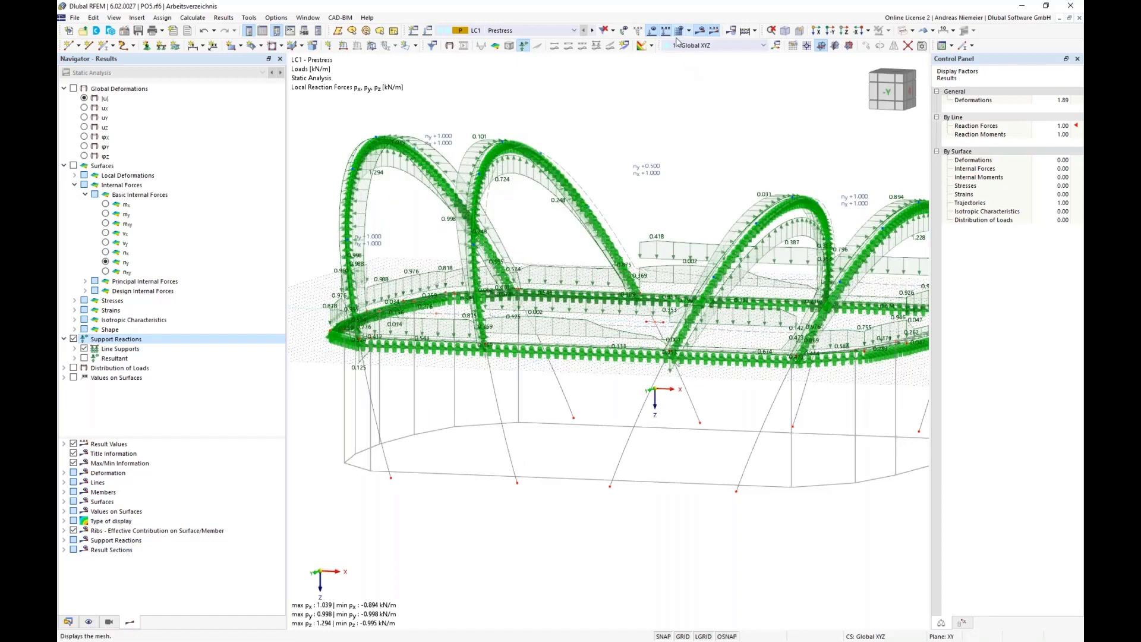
{"action": "left_click", "coordinate": [109, 622]}
{"action": "left_click", "coordinate": [89, 622]}
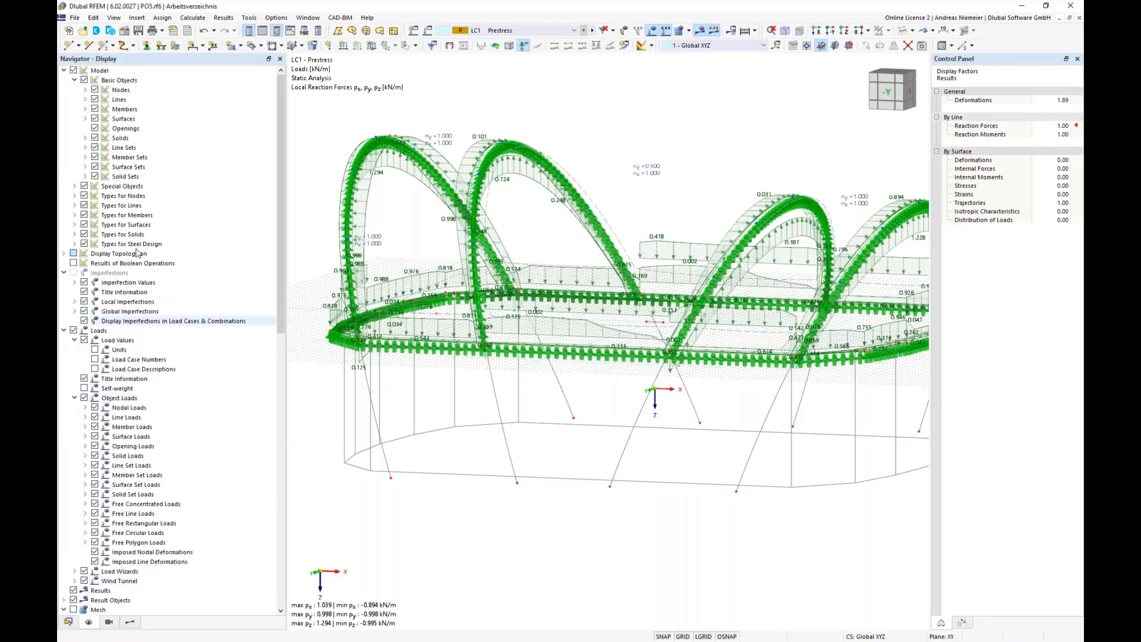
{"action": "left_click", "coordinate": [84, 206]}
- Limit the local line support reactions to the pz component and examine them along the arches and the base edge
{"action": "left_click", "coordinate": [130, 623]}
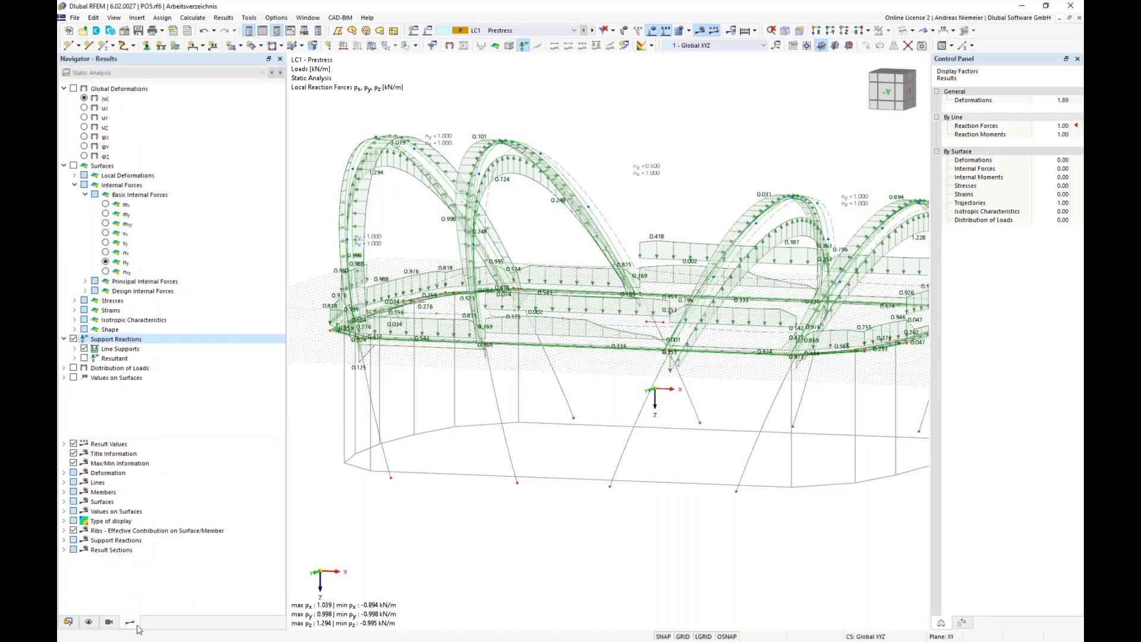
{"action": "left_click", "coordinate": [74, 349]}
{"action": "left_click", "coordinate": [95, 388]}
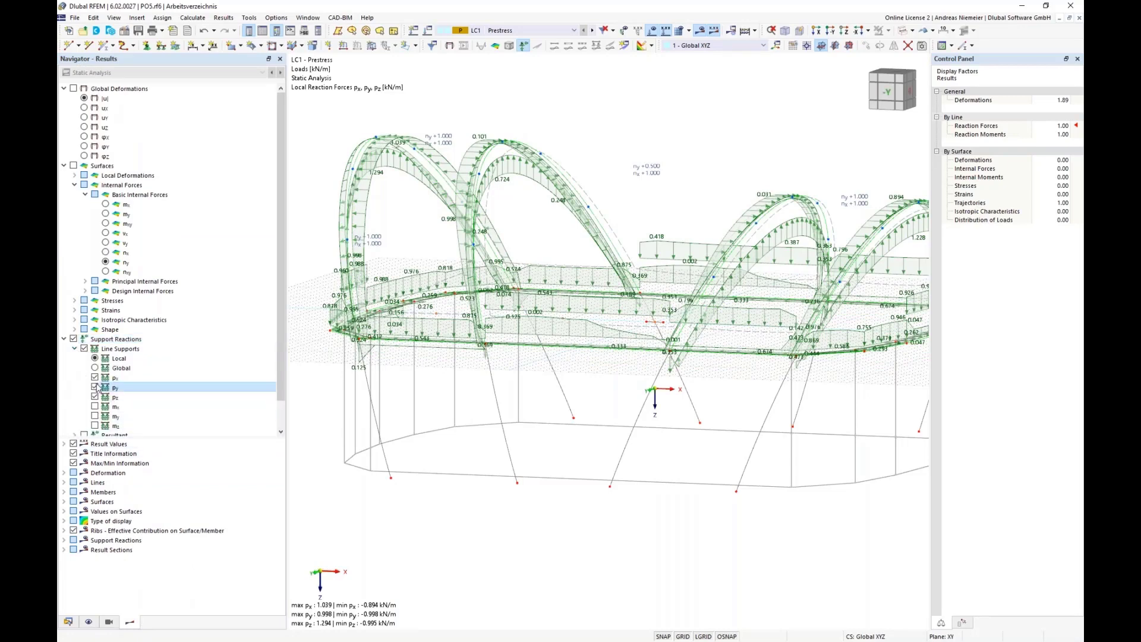
{"action": "left_click", "coordinate": [95, 378]}
{"action": "middle_click_drag", "start_coordinate": [447, 390], "coordinate": [469, 394], "text": "ctrl"}
{"action": "scroll", "coordinate": [505, 196], "scroll_direction": "up", "scroll_amount": 2}
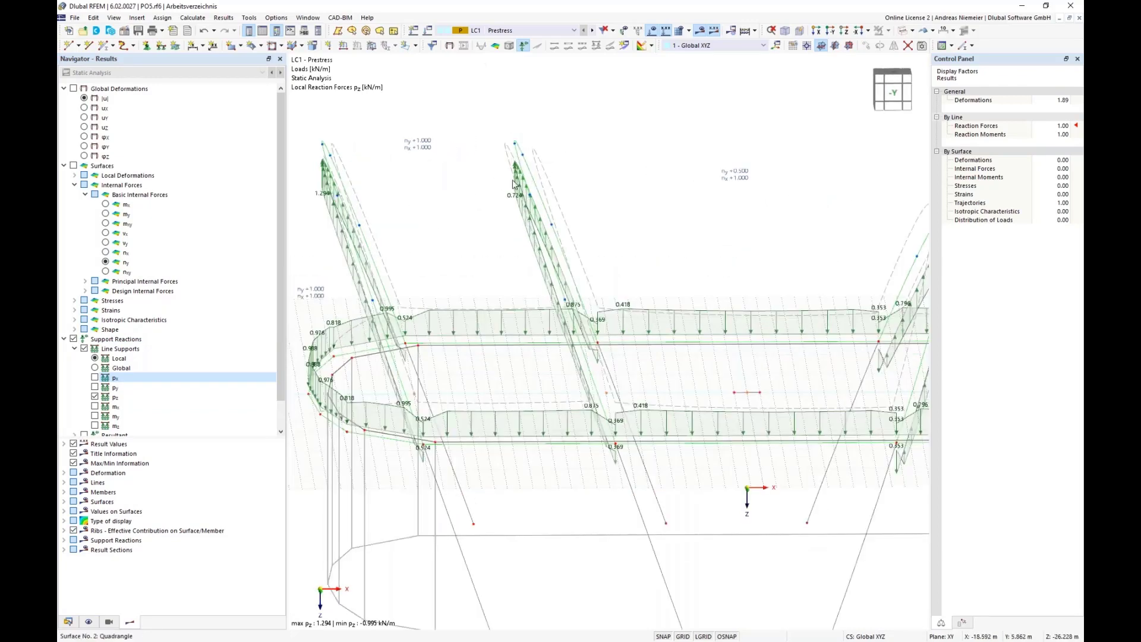
{"action": "scroll", "coordinate": [514, 244], "scroll_direction": "down", "scroll_amount": 3}
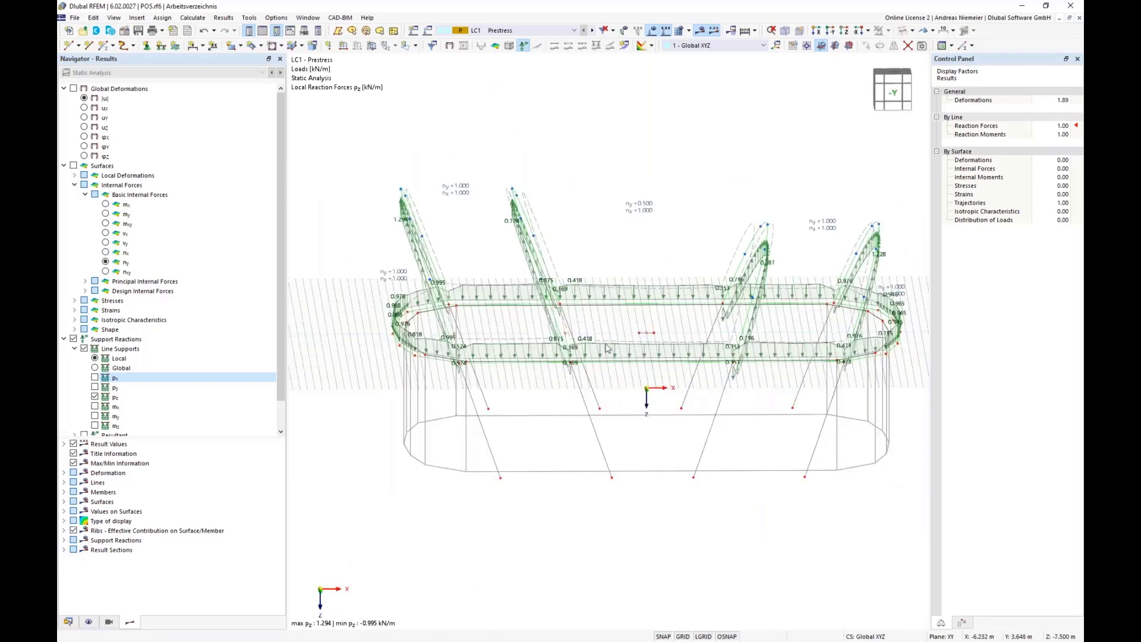
- Switch the line support reactions from pz to px and compare the values on the inclined arches
{"action": "left_click", "coordinate": [94, 378]}
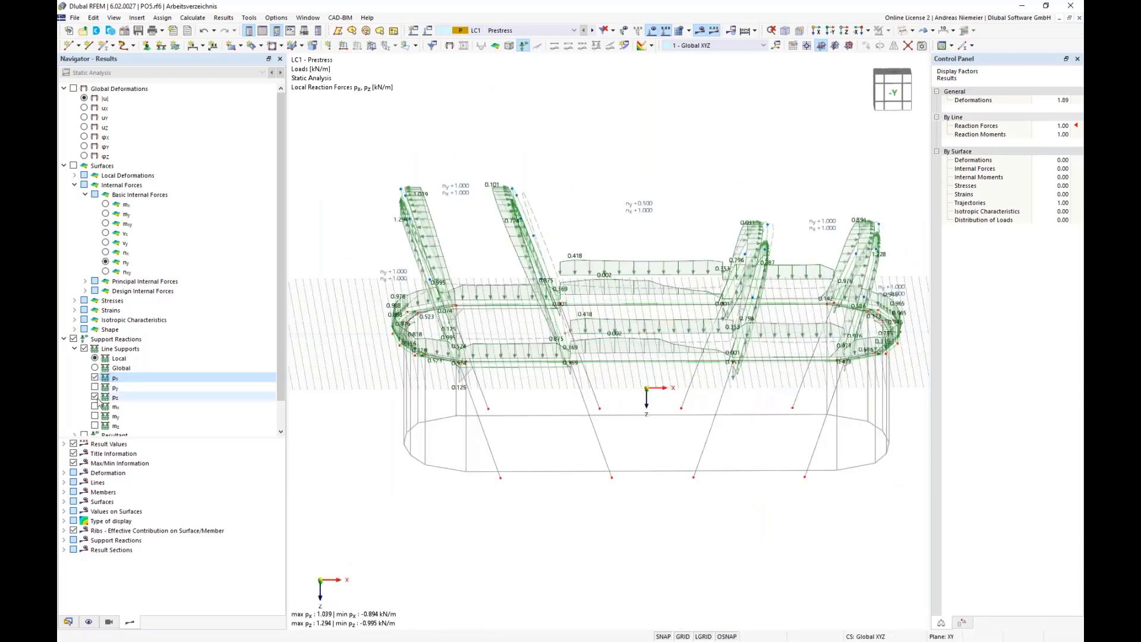
{"action": "left_click", "coordinate": [95, 396]}
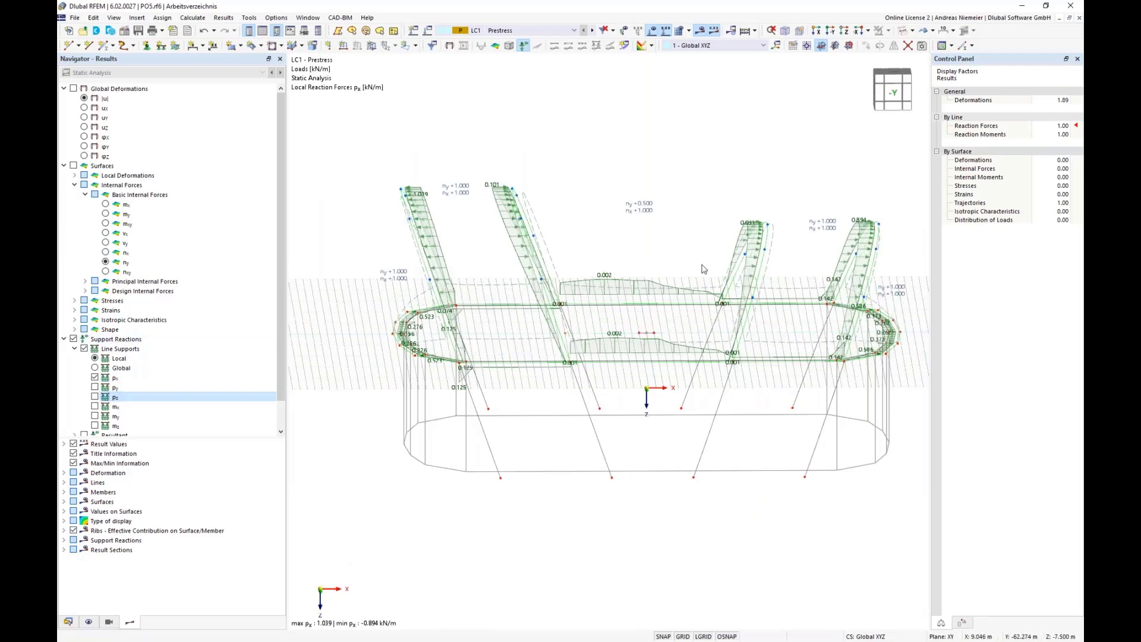
{"action": "middle_click_drag", "start_coordinate": [703, 269], "coordinate": [642, 268], "text": "ctrl"}
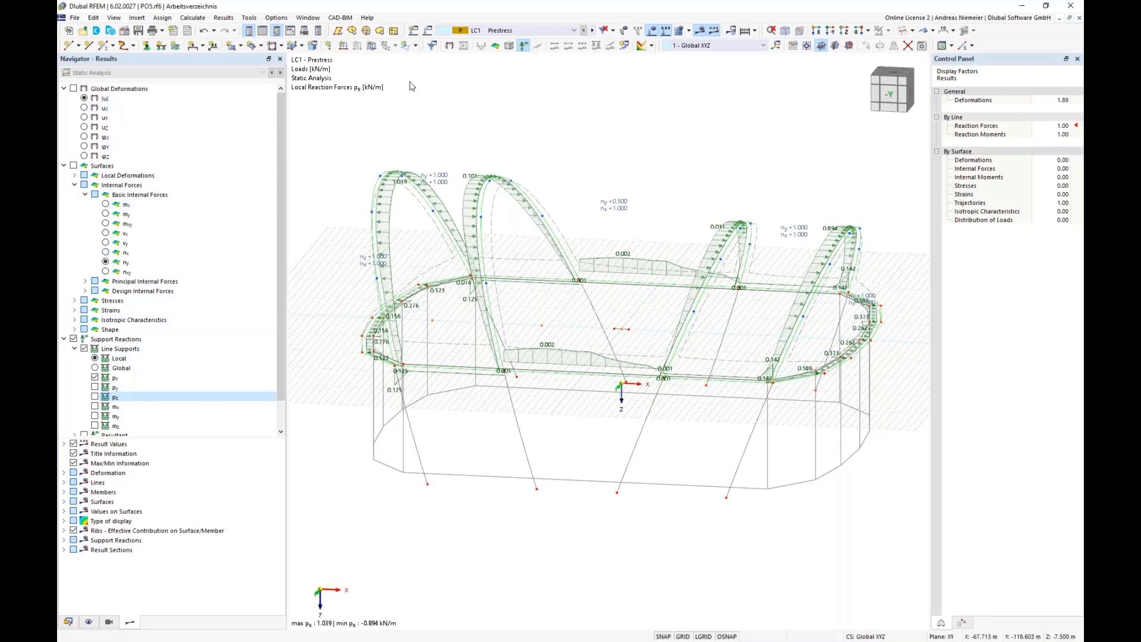
{"action": "middle_click_drag", "start_coordinate": [654, 164], "coordinate": [689, 160], "text": "ctrl"}
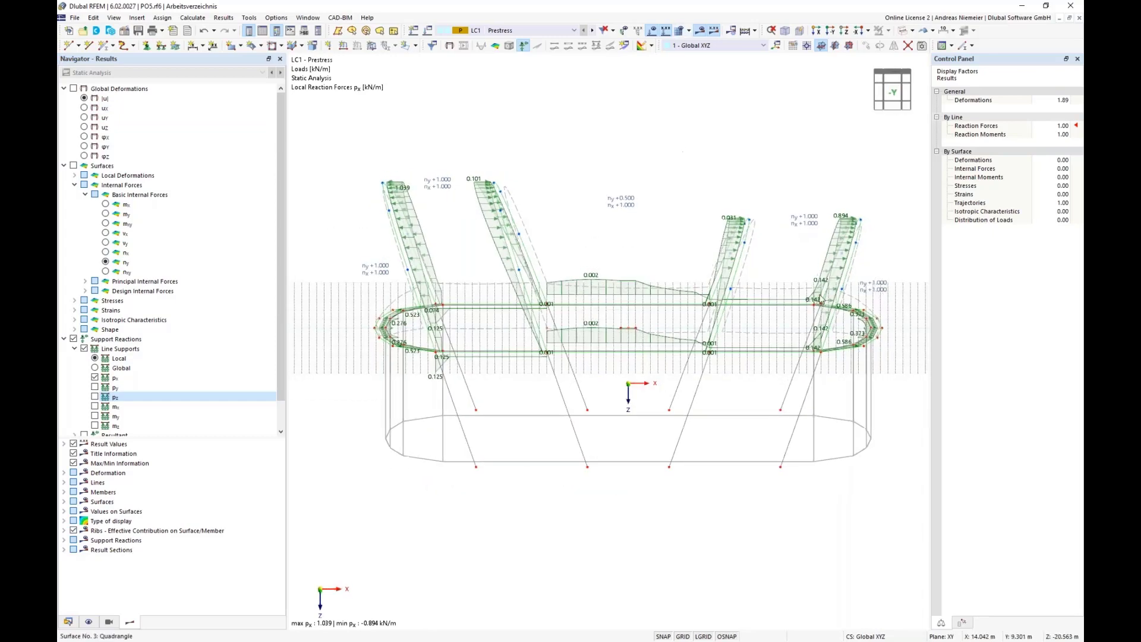
- Remove the line support from the four NURBS arch lines together, accepting the deletion of all results and the mesh
{"action": "left_click_drag", "start_coordinate": [898, 257], "coordinate": [365, 140]}
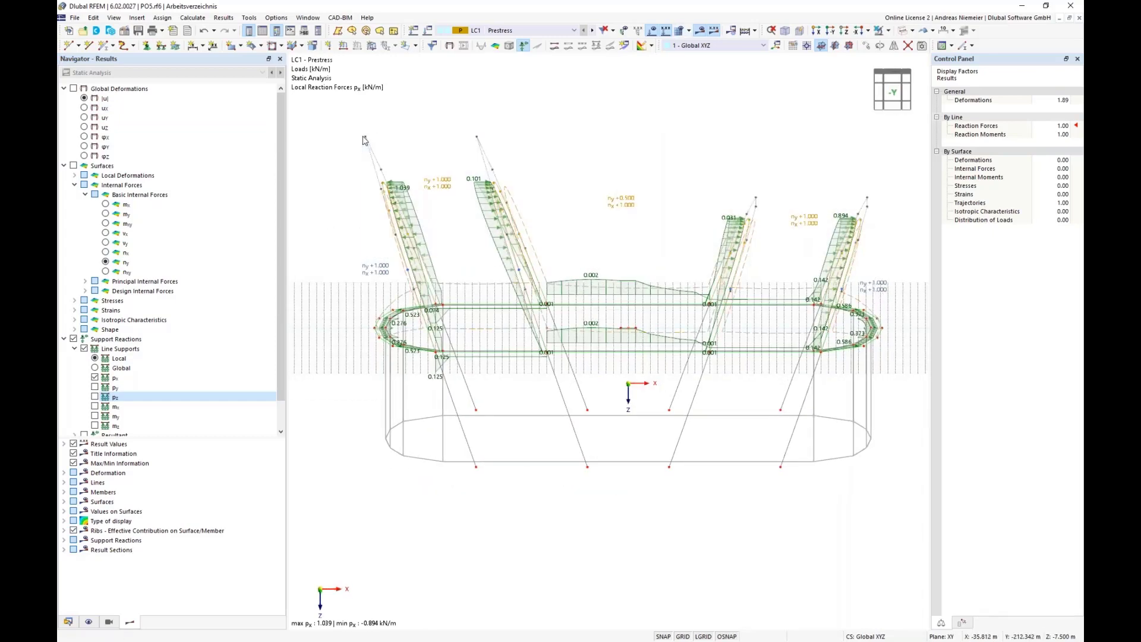
{"action": "right_click", "coordinate": [396, 199]}
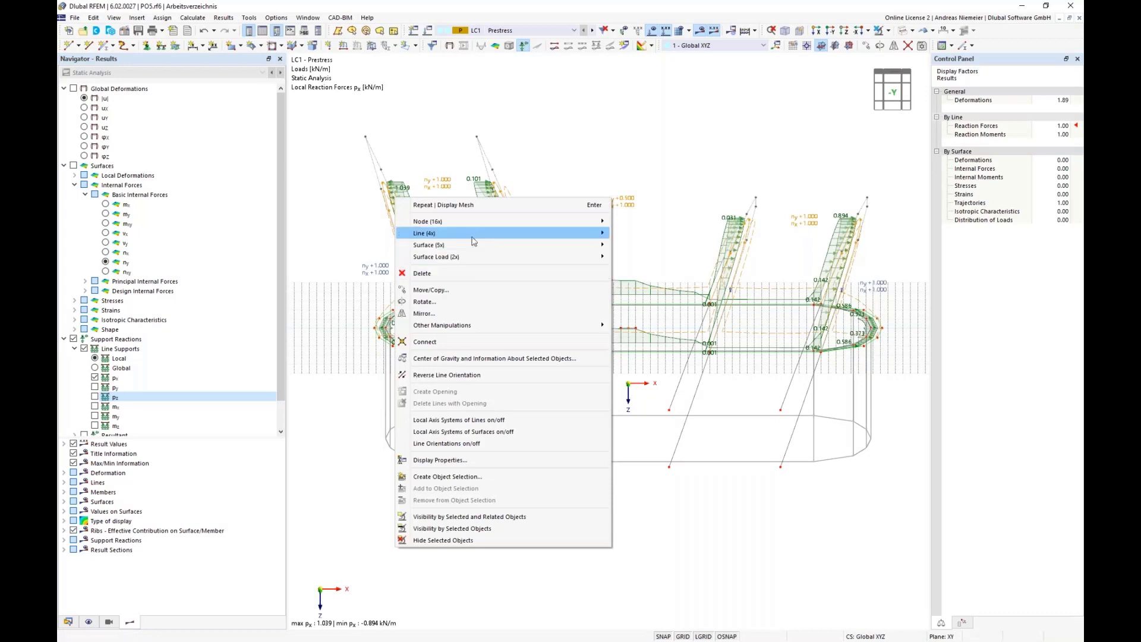
{"action": "mouse_move", "coordinate": [476, 233]}
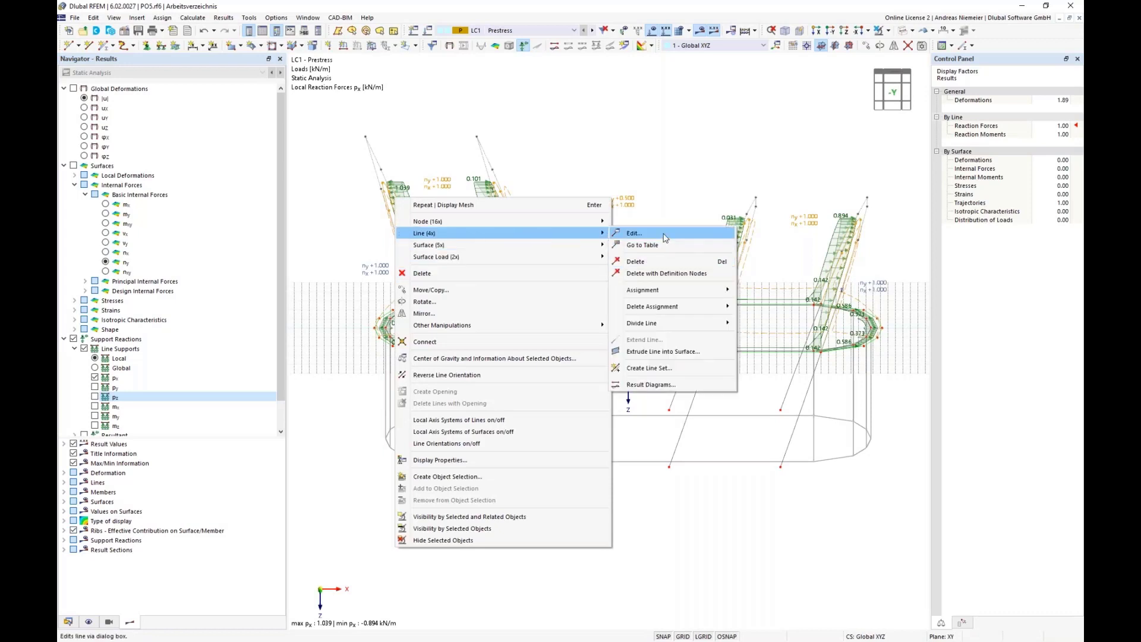
{"action": "left_click", "coordinate": [368, 385]}
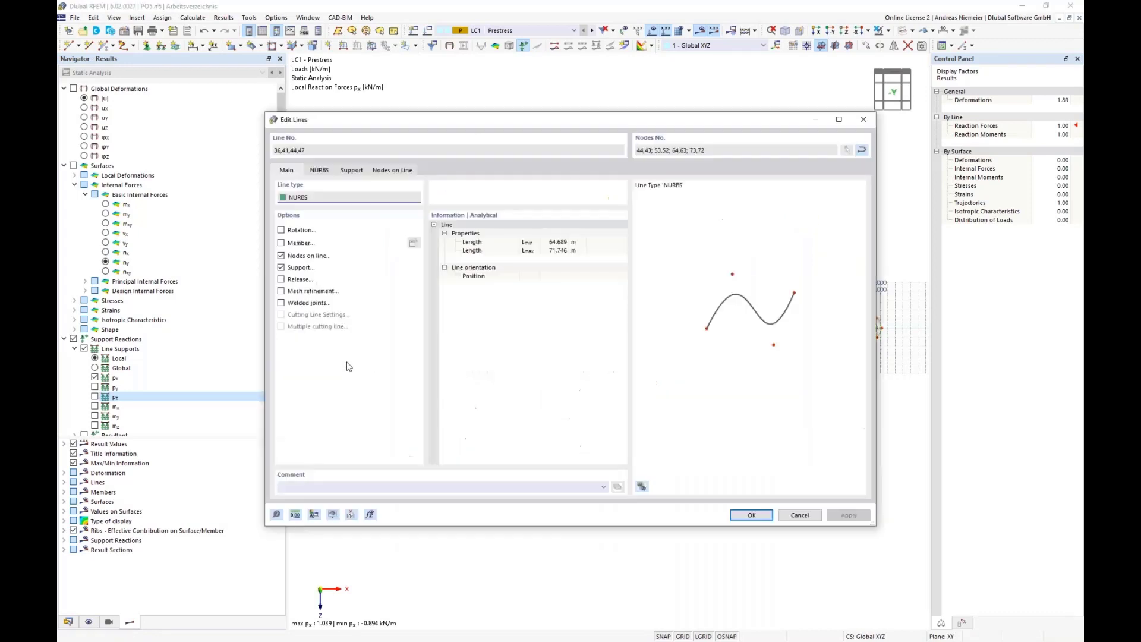
{"action": "left_click", "coordinate": [281, 268]}
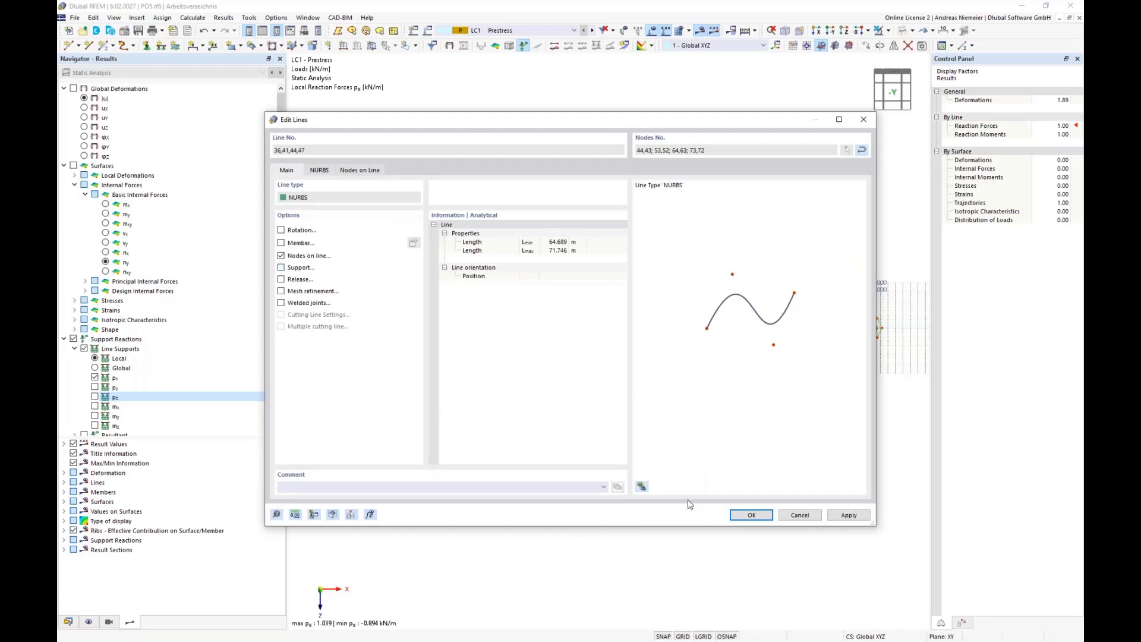
{"action": "left_click", "coordinate": [743, 514]}
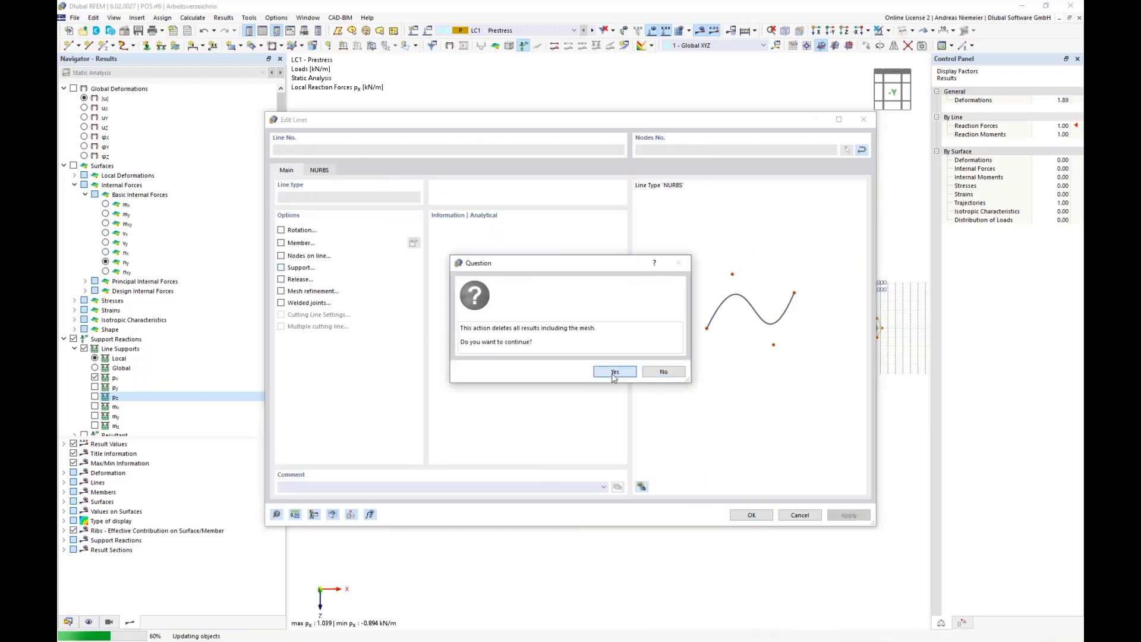
{"action": "left_click", "coordinate": [613, 369]}
- Hide the work plane grid and restrict the visible lines to the NURBS type
{"action": "mouse_move", "coordinate": [614, 501]}
{"action": "middle_mouse_down"}
{"action": "mouse_move", "coordinate": [588, 491]}
{"action": "mouse_move", "coordinate": [505, 527]}
{"action": "middle_mouse_up"}
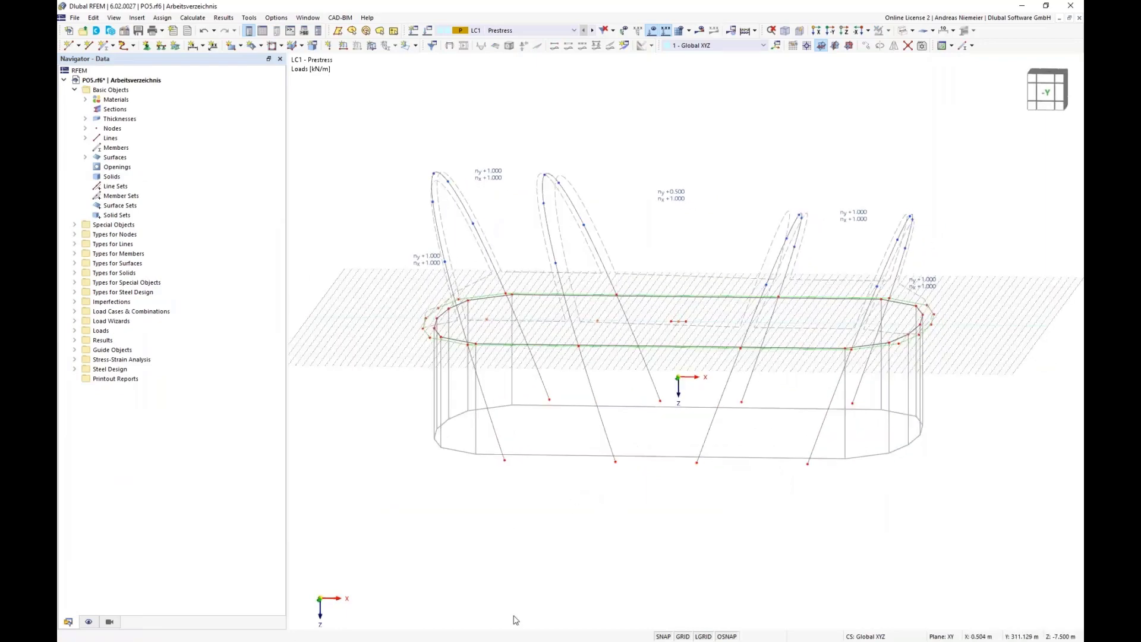
{"action": "left_click", "coordinate": [696, 637]}
{"action": "left_click", "coordinate": [109, 621]}
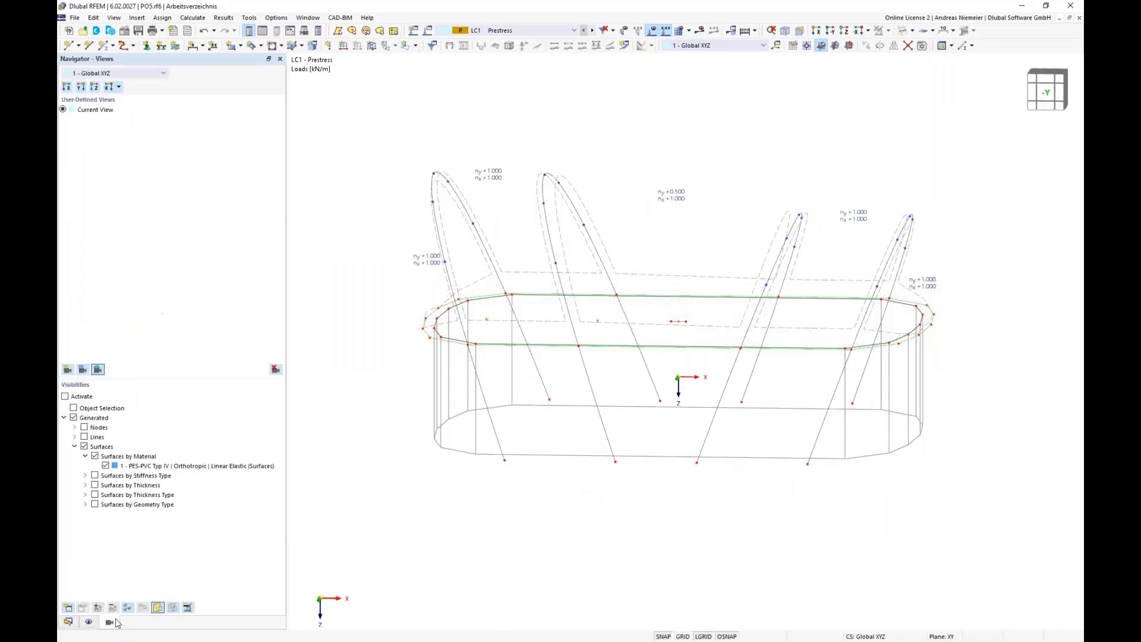
{"action": "left_click", "coordinate": [84, 449]}
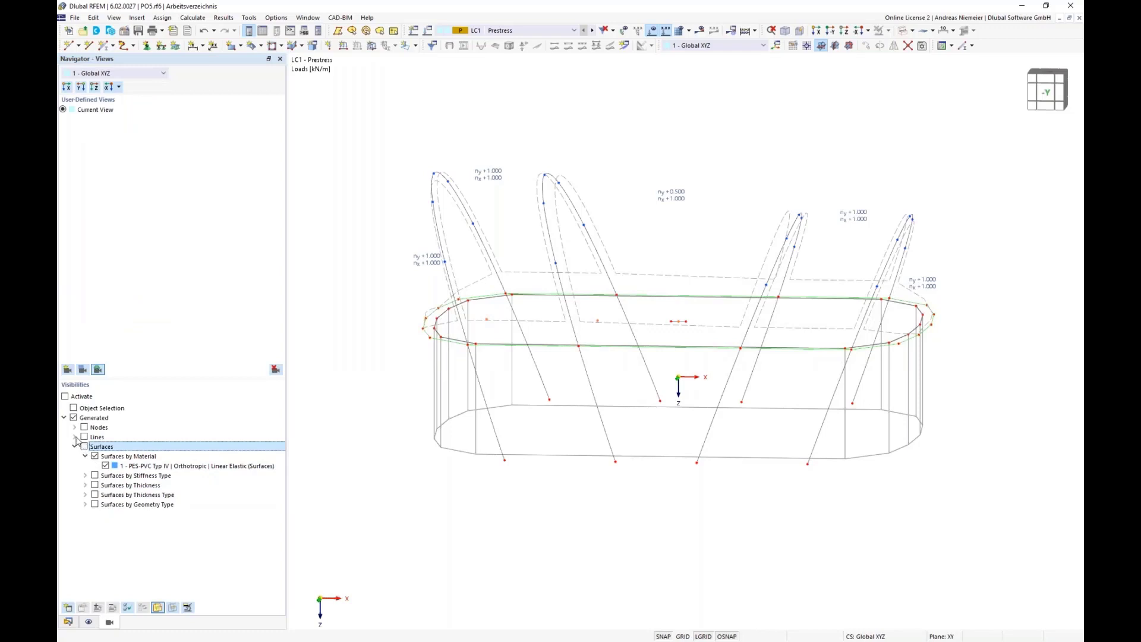
{"action": "left_click", "coordinate": [75, 437]}
{"action": "left_click", "coordinate": [85, 446]}
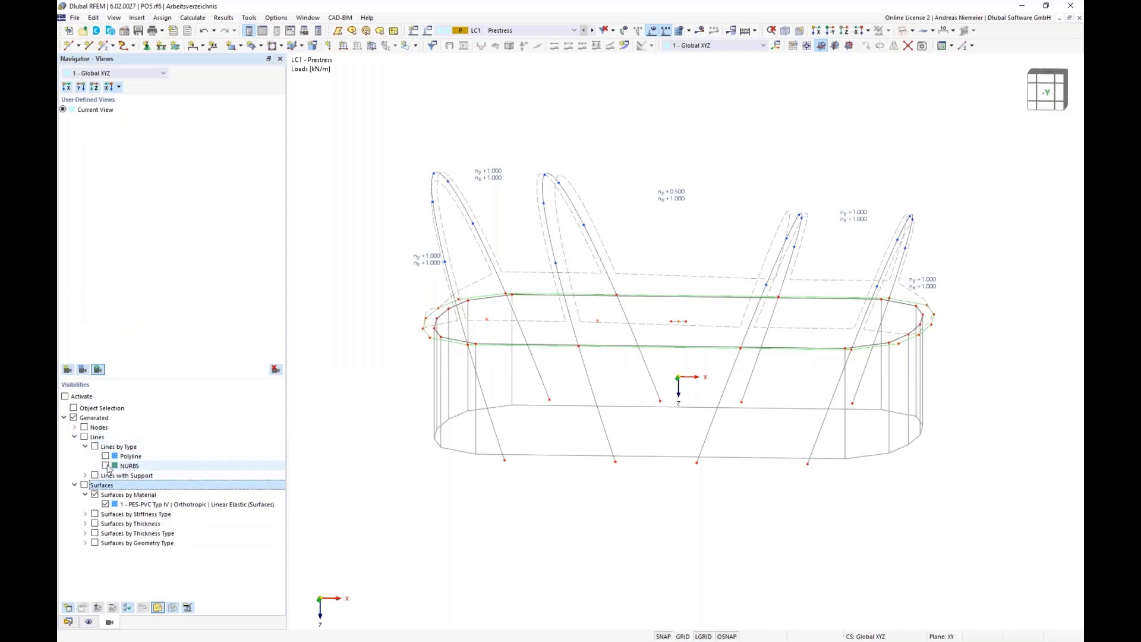
{"action": "left_click", "coordinate": [106, 467]}
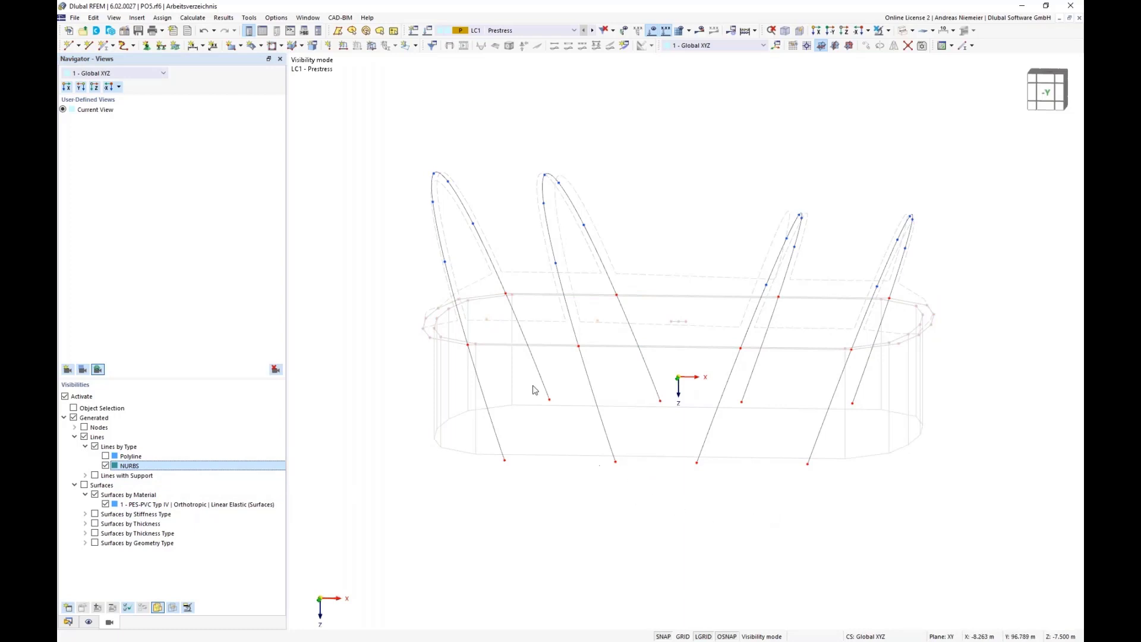
- Select all visible NURBS arch lines and start assigning a new member of type Beam to them
{"action": "scroll", "coordinate": [690, 510], "scroll_direction": "down", "scroll_amount": 1}
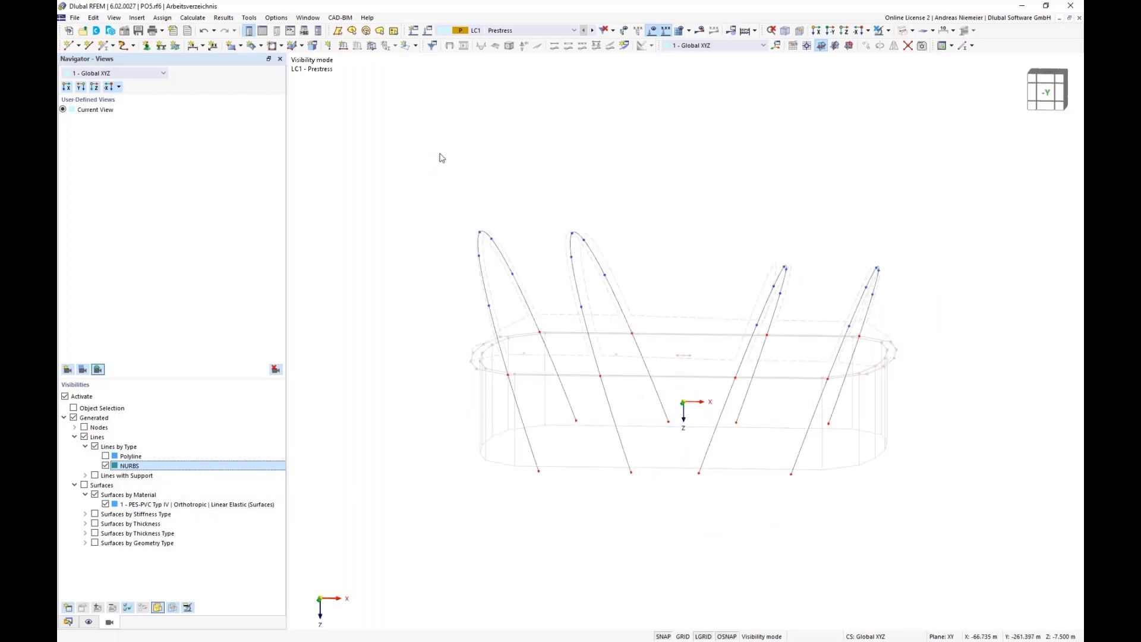
{"action": "left_click_drag", "start_coordinate": [442, 157], "coordinate": [954, 515]}
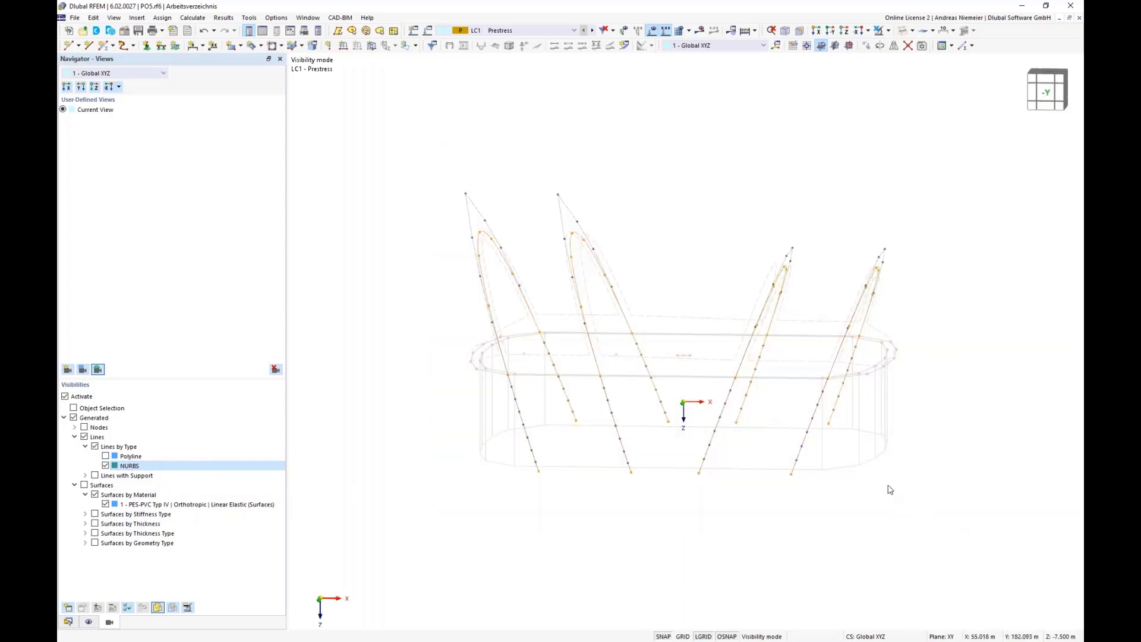
{"action": "right_click", "coordinate": [767, 311]}
{"action": "mouse_move", "coordinate": [790, 342]}
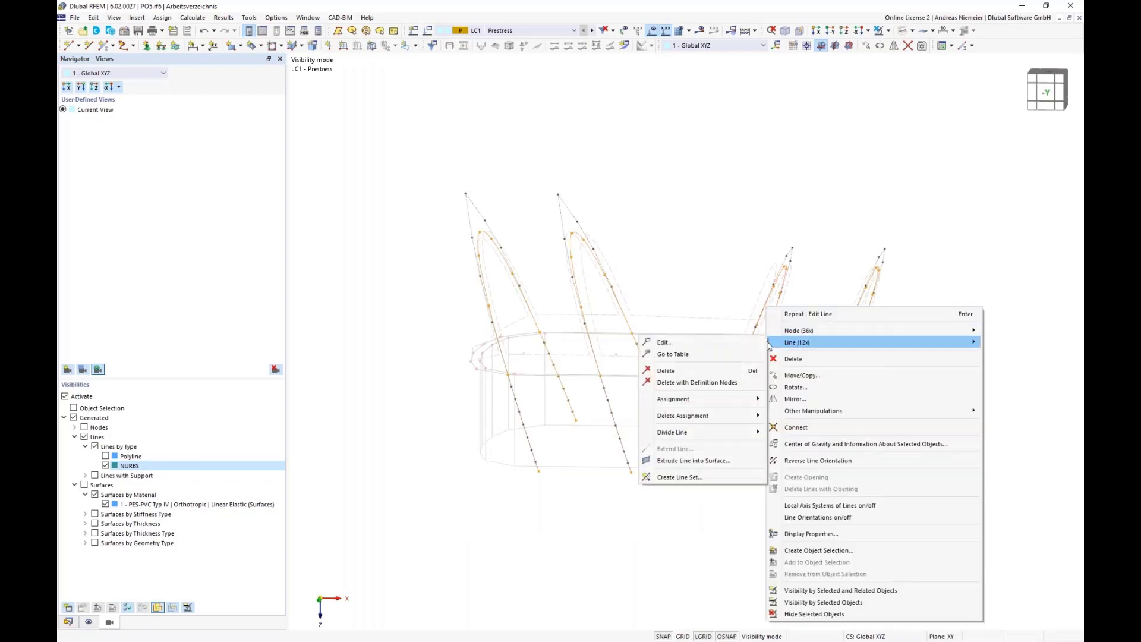
{"action": "left_click", "coordinate": [736, 345]}
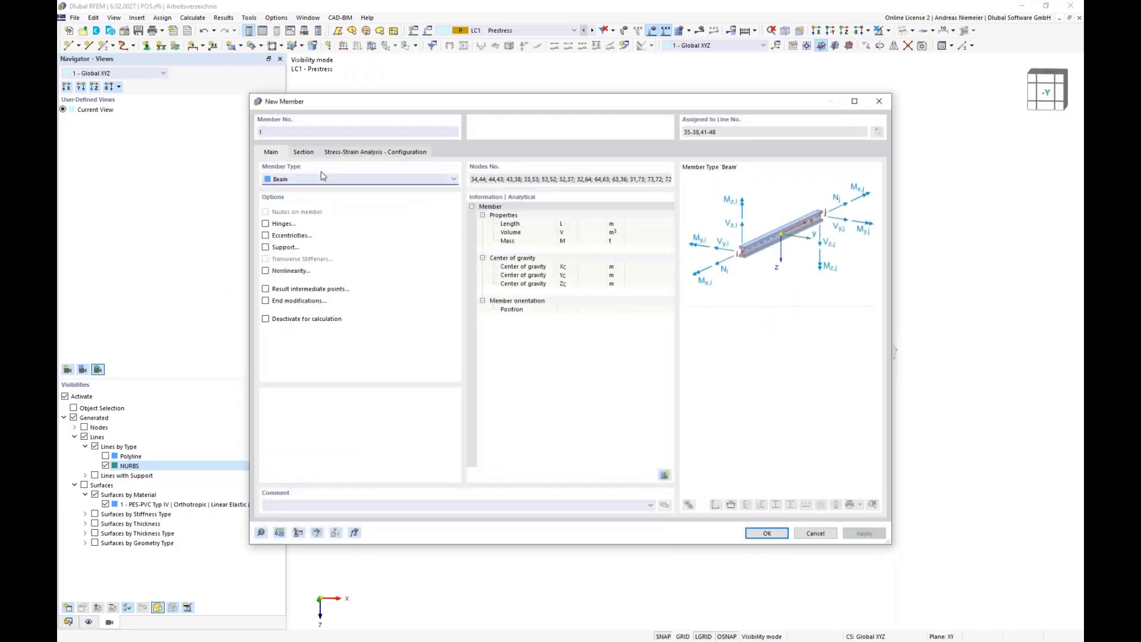
- Choose a parametric thin-walled circular hollow section from the library as the cross-section of the arch beams
{"action": "left_click", "coordinate": [308, 153]}
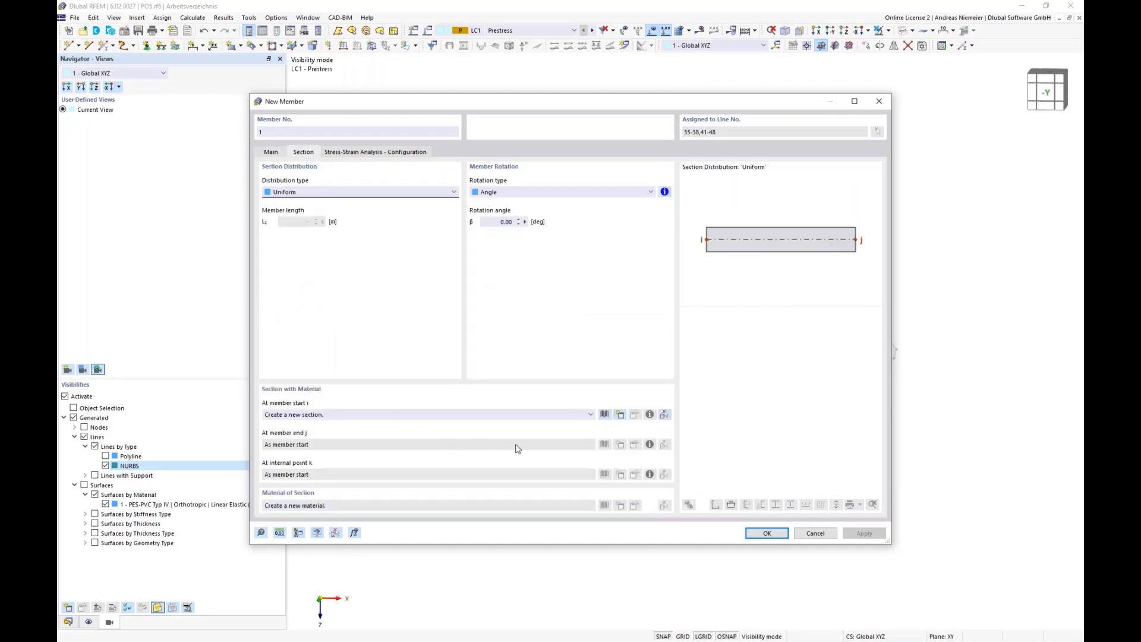
{"action": "left_click", "coordinate": [605, 415]}
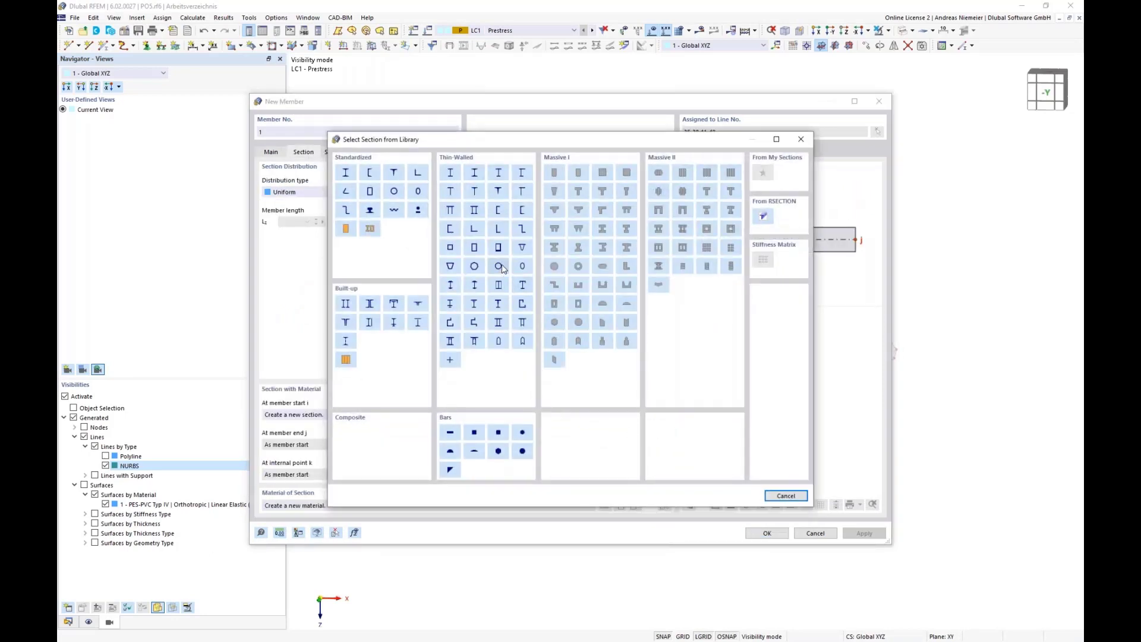
{"action": "key", "text": "Escape"}
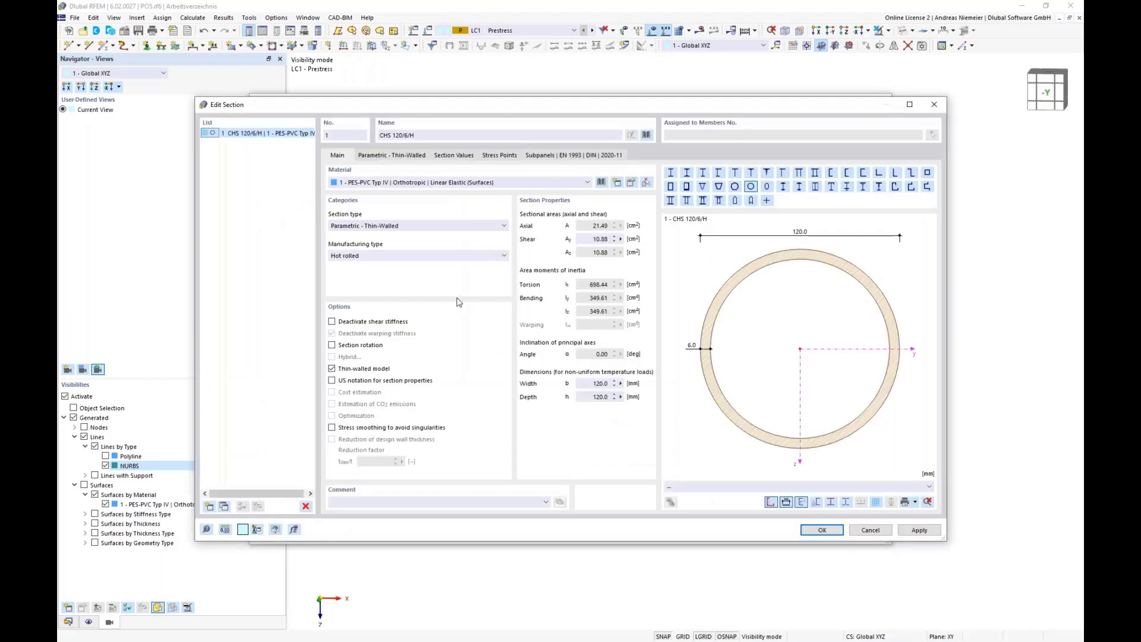
- Assign steel S355 according to EN 1993-1-1:2005-05 from the material library to the circular hollow section
{"action": "left_click", "coordinate": [603, 183]}
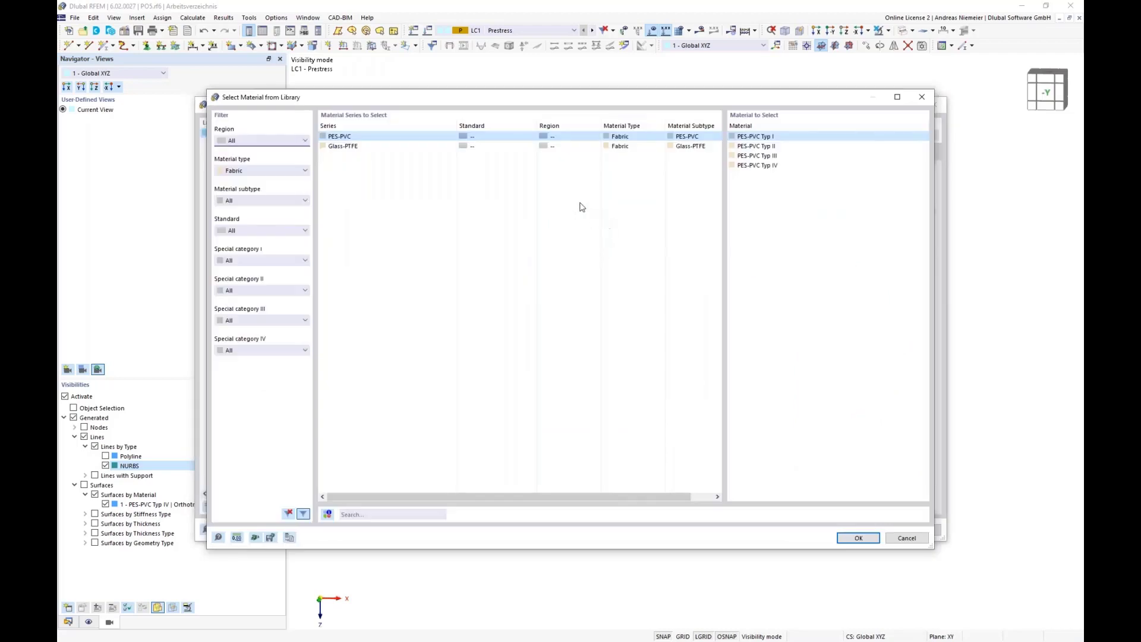
{"action": "left_click", "coordinate": [242, 171]}
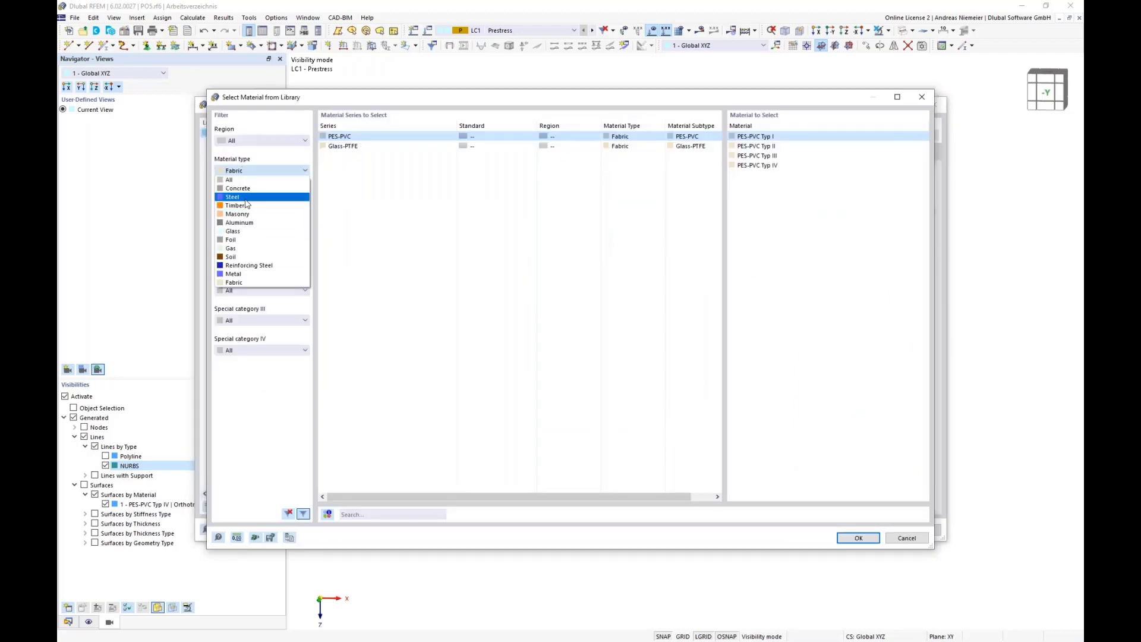
{"action": "left_click", "coordinate": [240, 197]}
{"action": "left_click", "coordinate": [366, 512]}
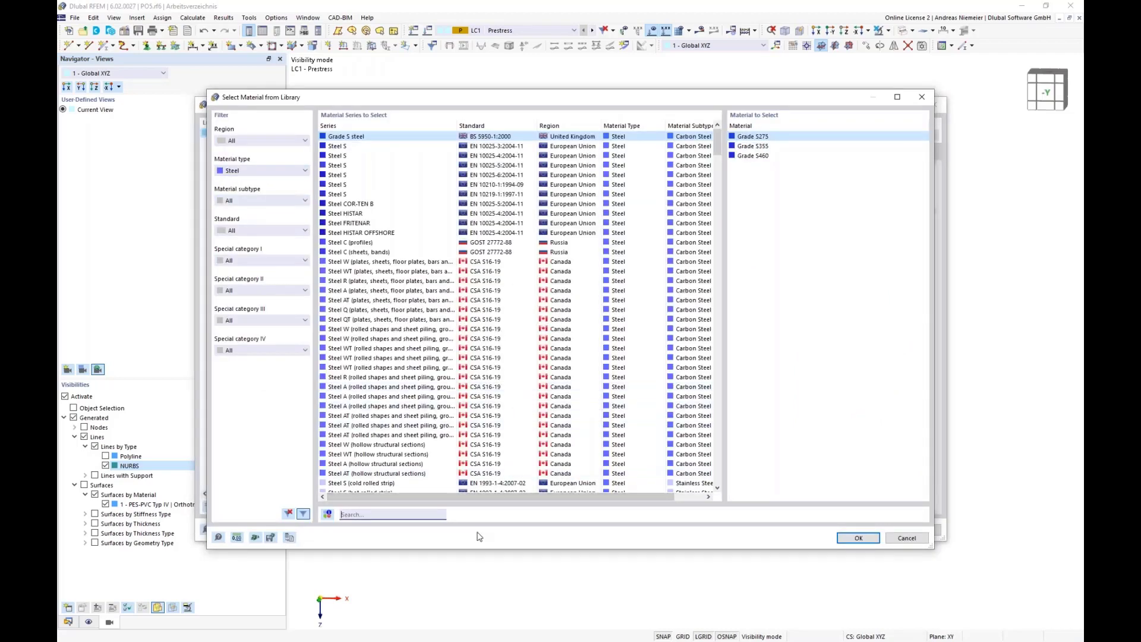
{"action": "type", "text": "s355"}
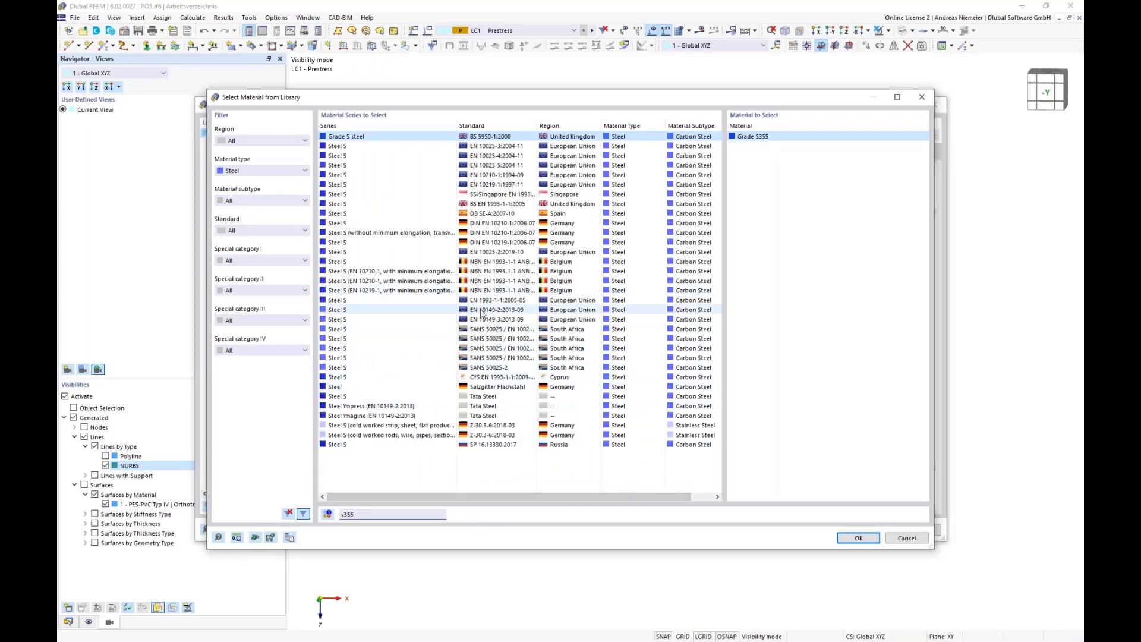
{"action": "left_click", "coordinate": [488, 300]}
{"action": "left_click", "coordinate": [858, 538]}
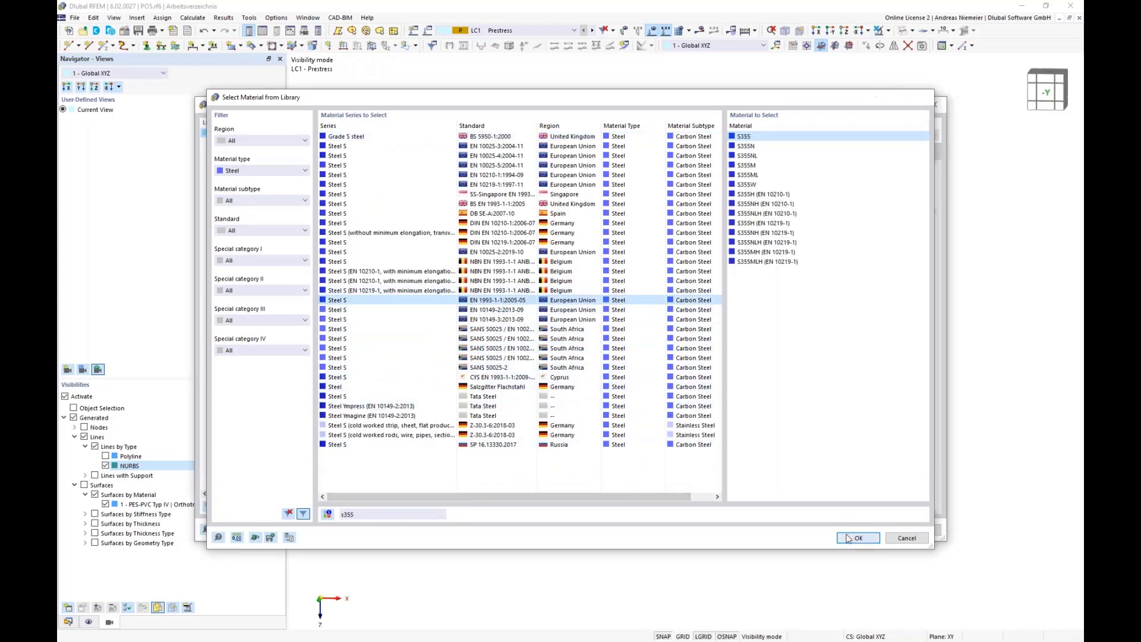
- Set the hollow section's diameter to 1000 mm and thickness to 25 mm, and complete the beam assignment to the arch lines
{"action": "left_click", "coordinate": [392, 155]}
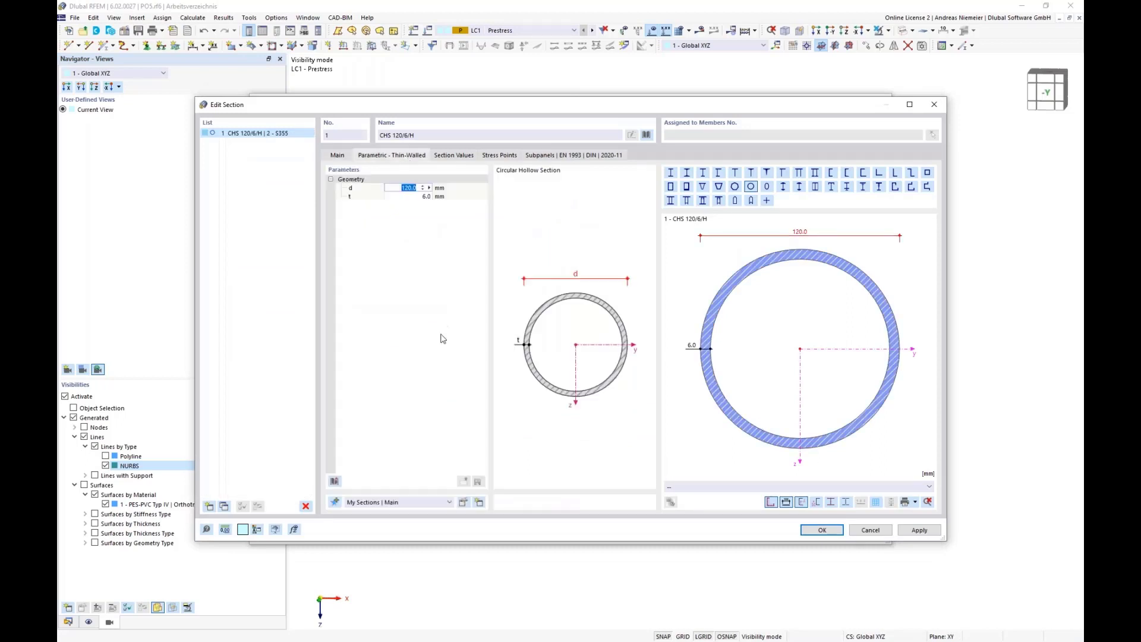
{"action": "type", "text": "1"}
{"action": "key", "text": "Tab"}
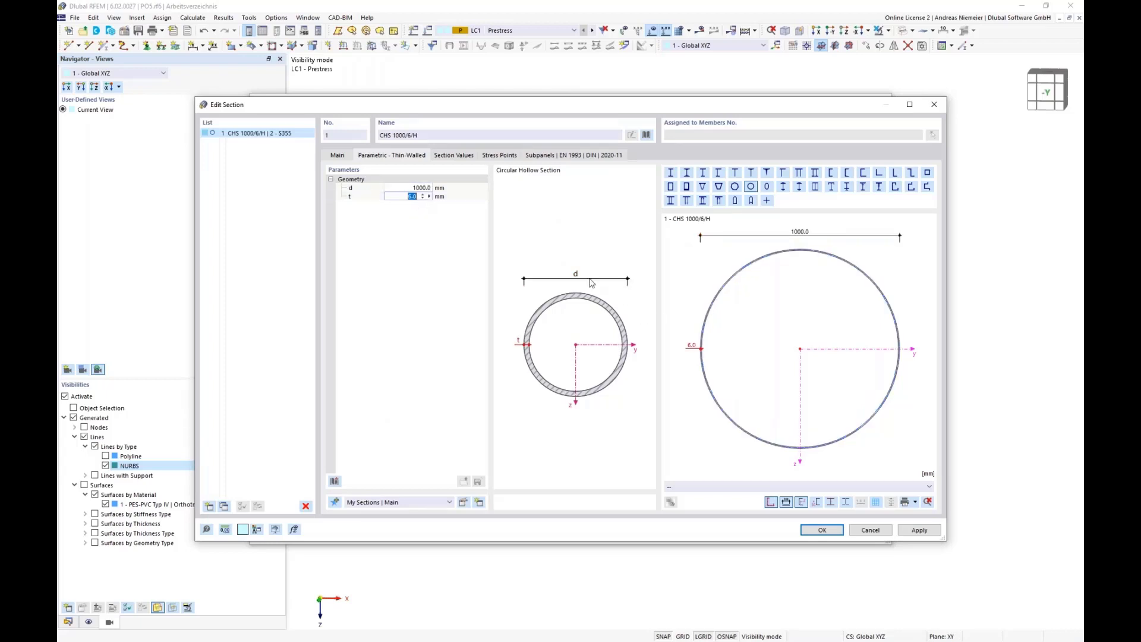
{"action": "type", "text": "25"}
{"action": "key", "text": "Return"}
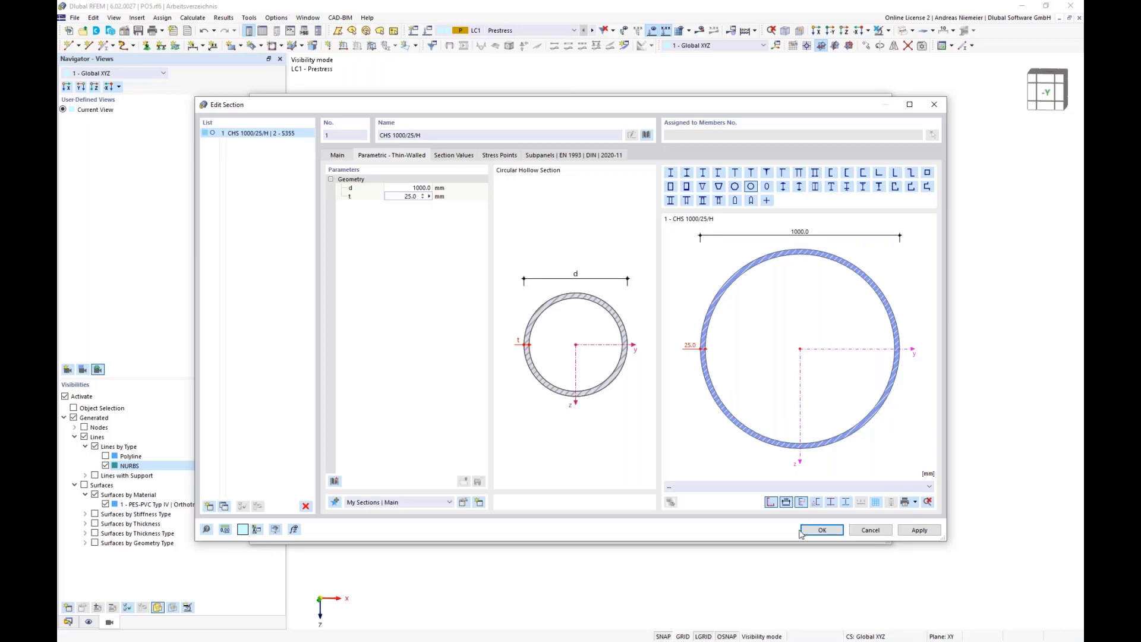
{"action": "left_click", "coordinate": [822, 531]}
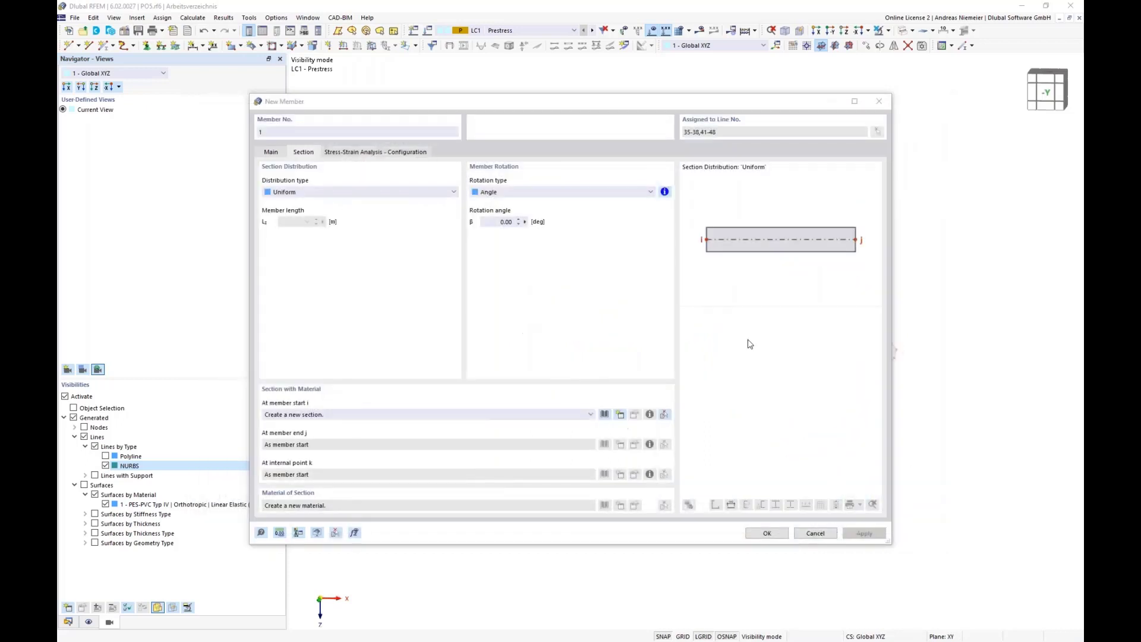
{"action": "left_click", "coordinate": [764, 533]}
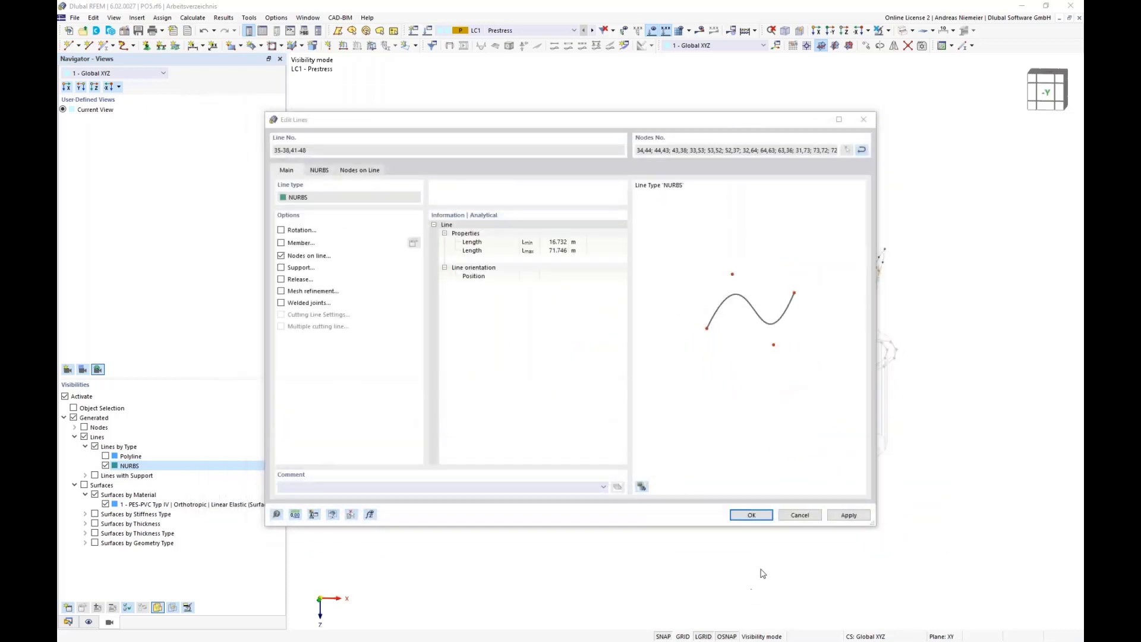
{"action": "left_click", "coordinate": [752, 516]}
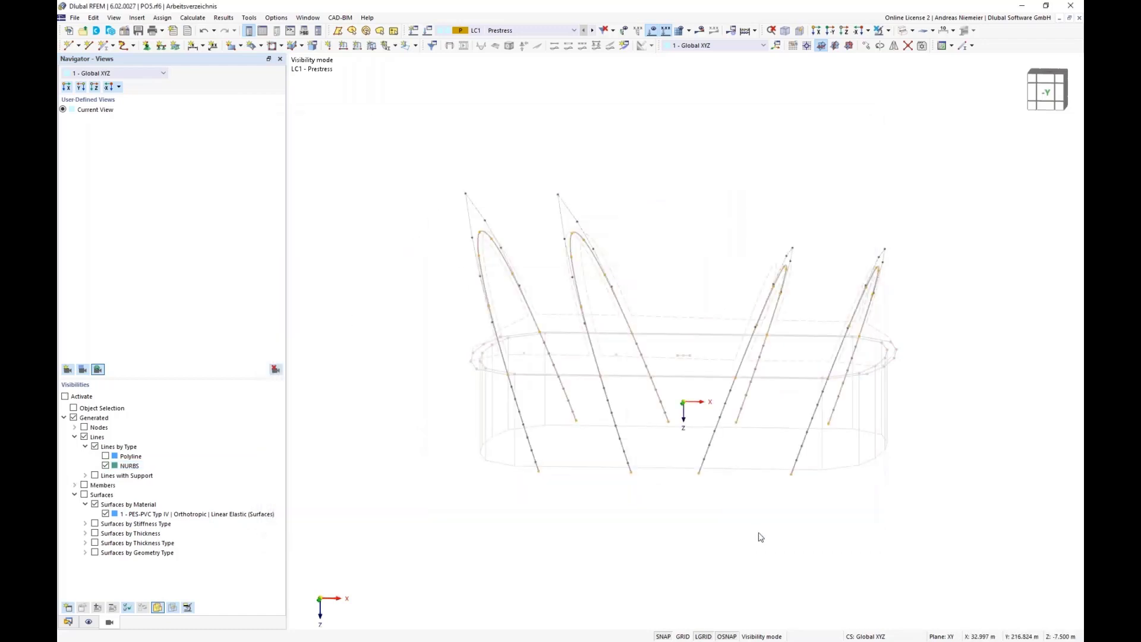
- Display the arch beams as solid rendered members and turn off the visibility mode to show the whole model
{"action": "left_click", "coordinate": [904, 29]}
{"action": "middle_click_drag", "start_coordinate": [778, 194], "coordinate": [721, 216], "text": "ctrl"}
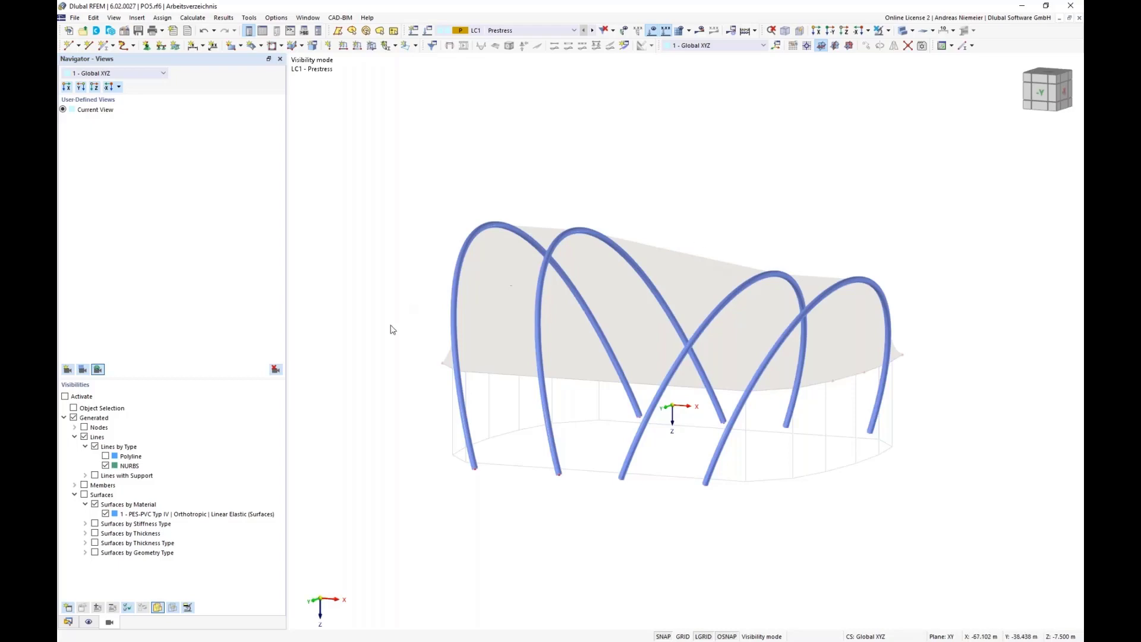
{"action": "middle_click_drag", "start_coordinate": [420, 479], "coordinate": [479, 473], "text": "ctrl"}
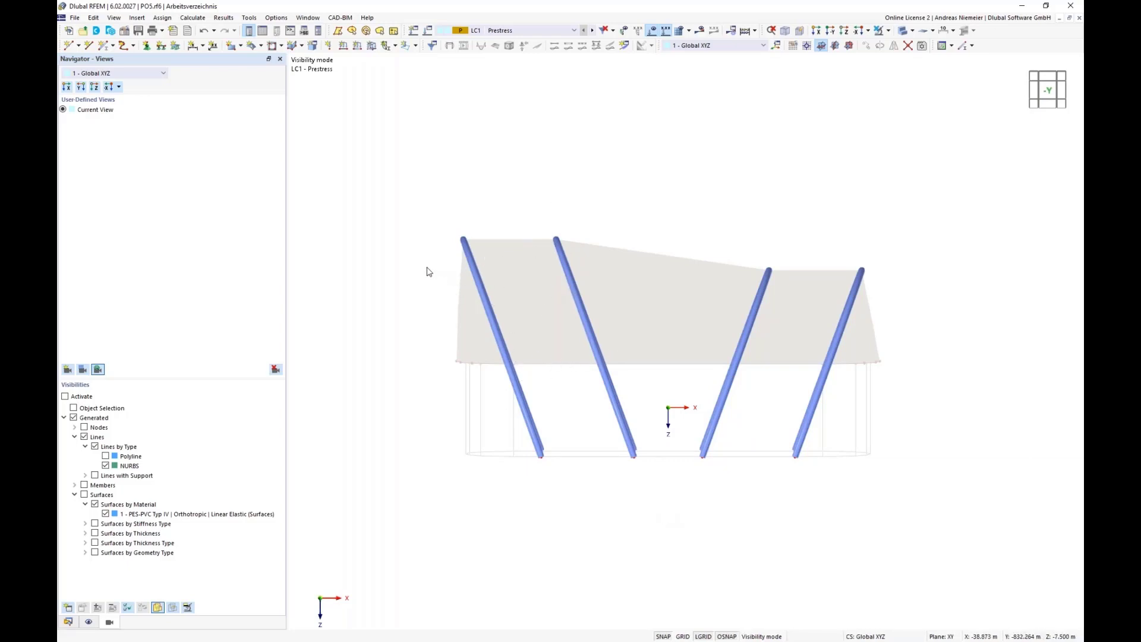
{"action": "left_click", "coordinate": [880, 30]}
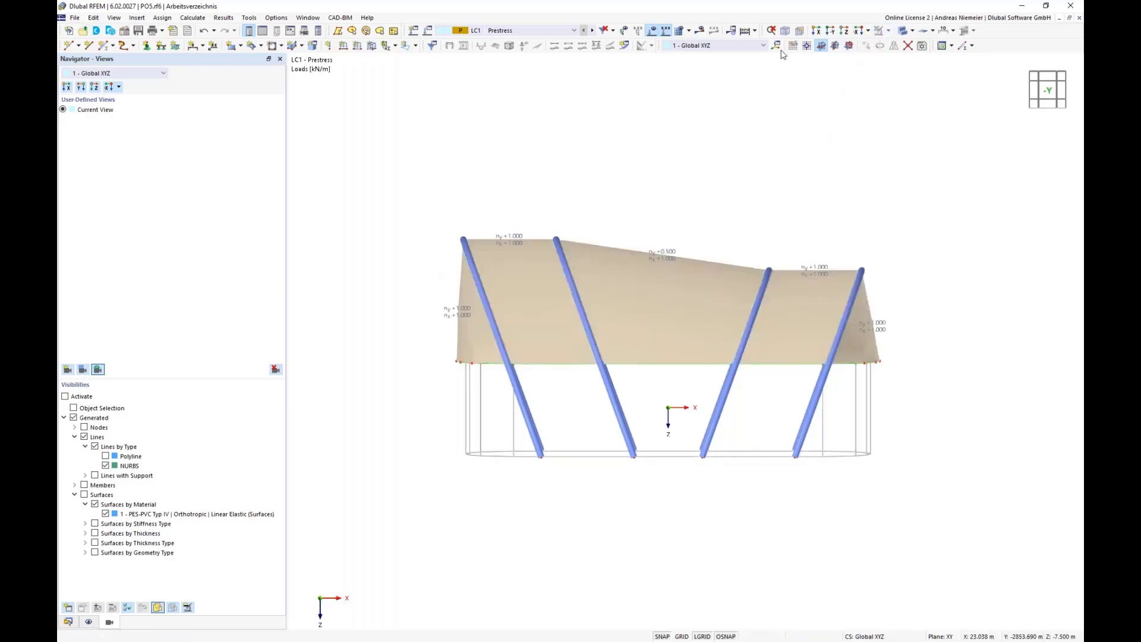
- Convert the +Y boundary line of the membrane field at negative X to an arc, with its control point moved inward in Y from the line's midpoint
{"action": "left_click", "coordinate": [844, 32]}
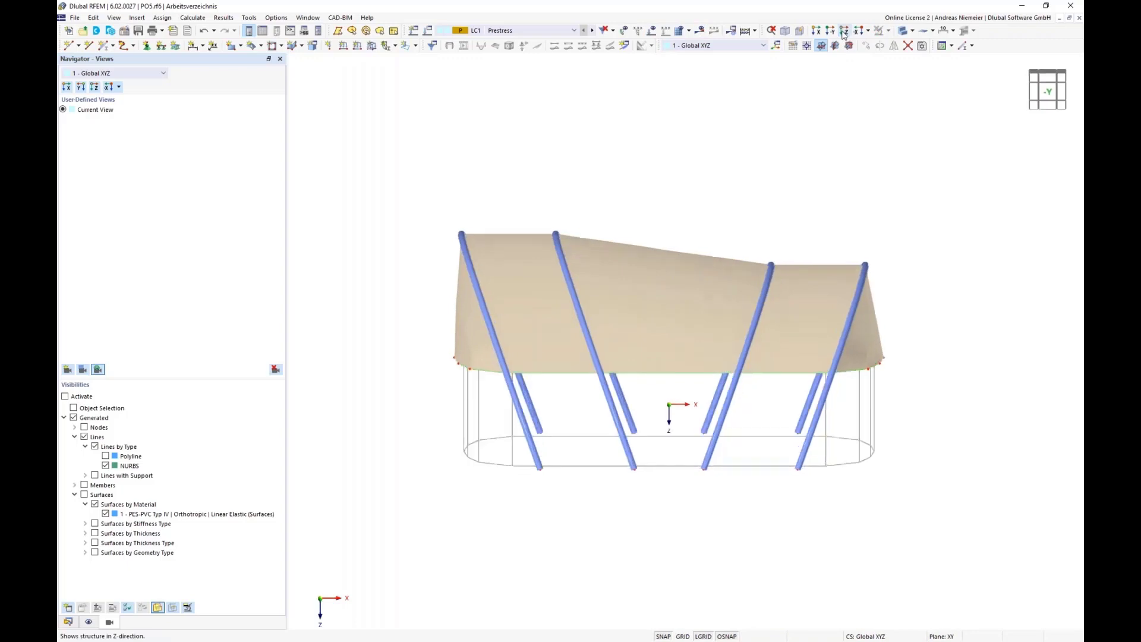
{"action": "scroll", "coordinate": [475, 119], "scroll_direction": "up", "scroll_amount": 5}
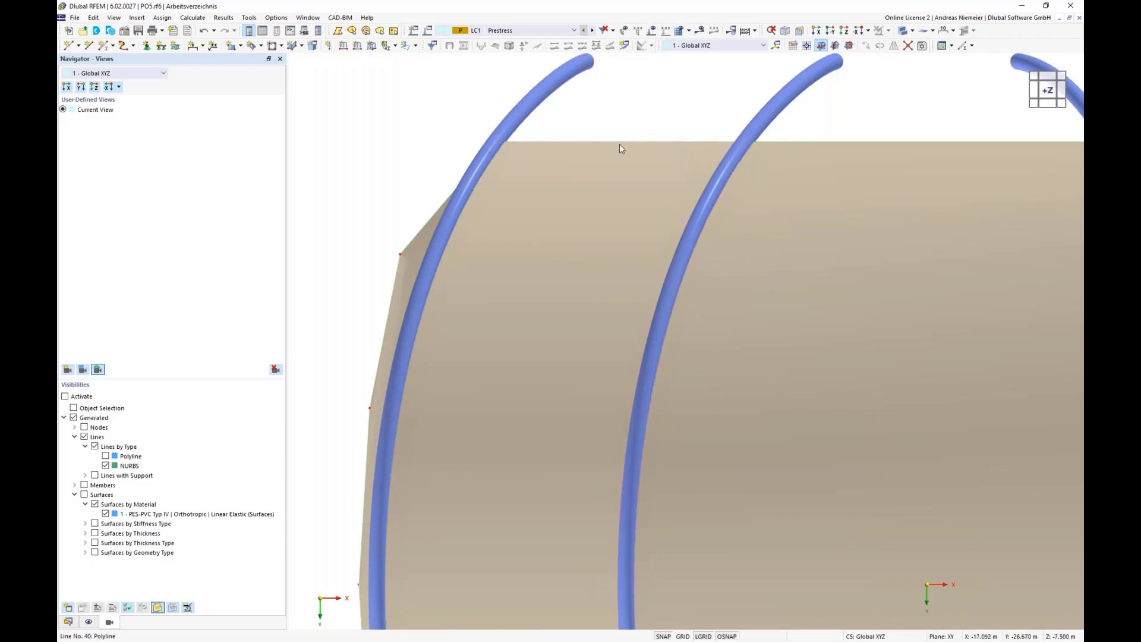
{"action": "scroll", "coordinate": [547, 148], "scroll_direction": "down", "scroll_amount": 4}
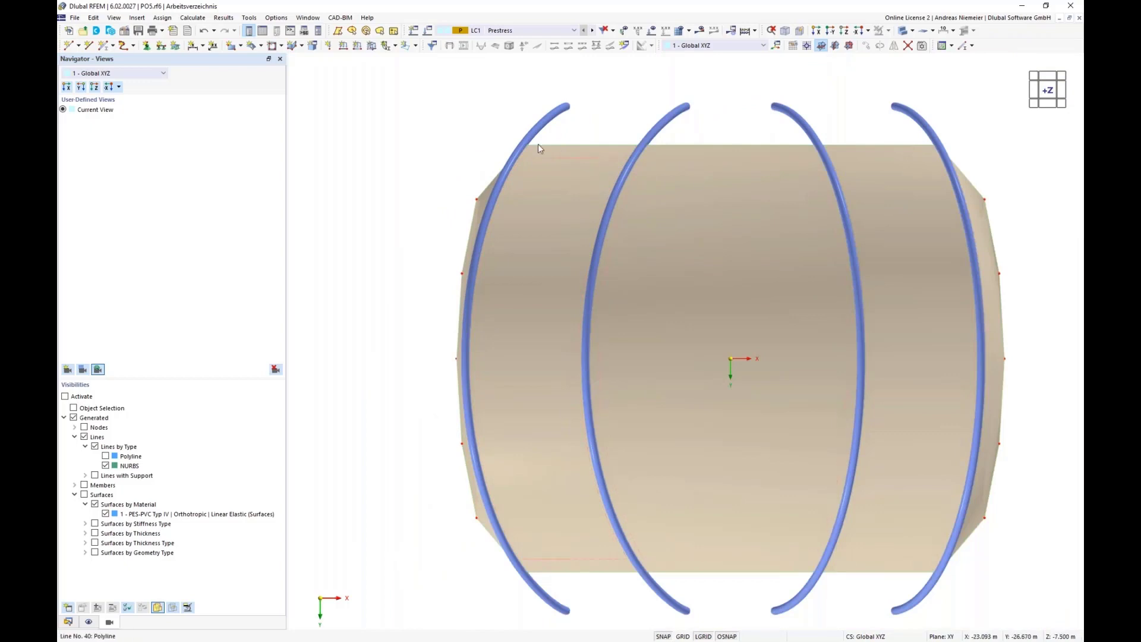
{"action": "mouse_move", "coordinate": [611, 211]}
{"action": "double_click", "coordinate": [583, 573]}
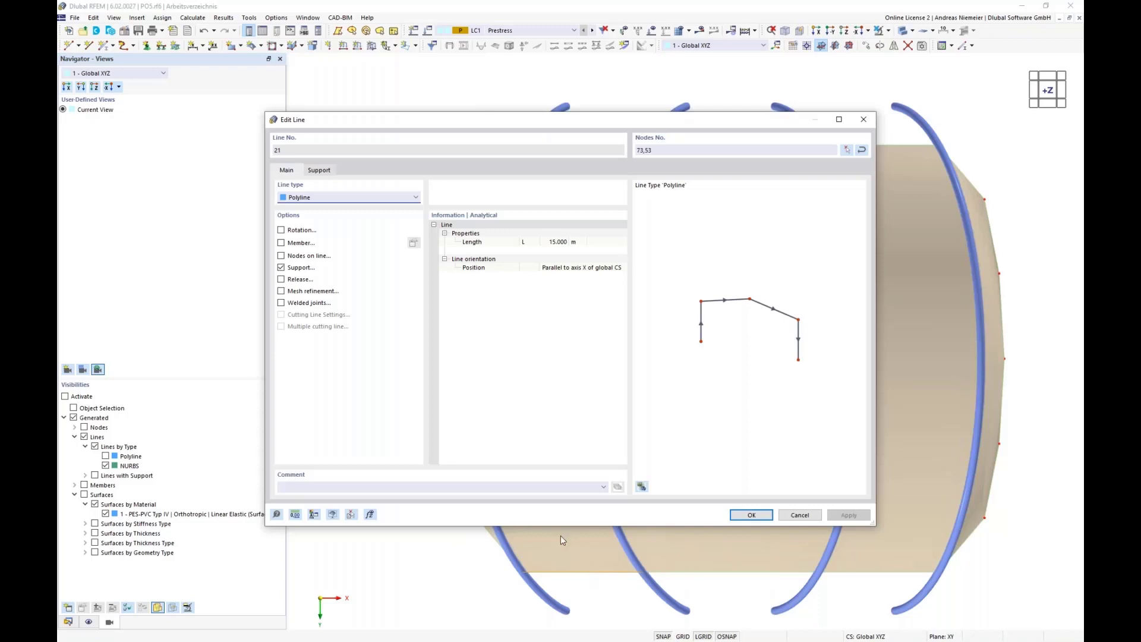
{"action": "left_click", "coordinate": [348, 202]}
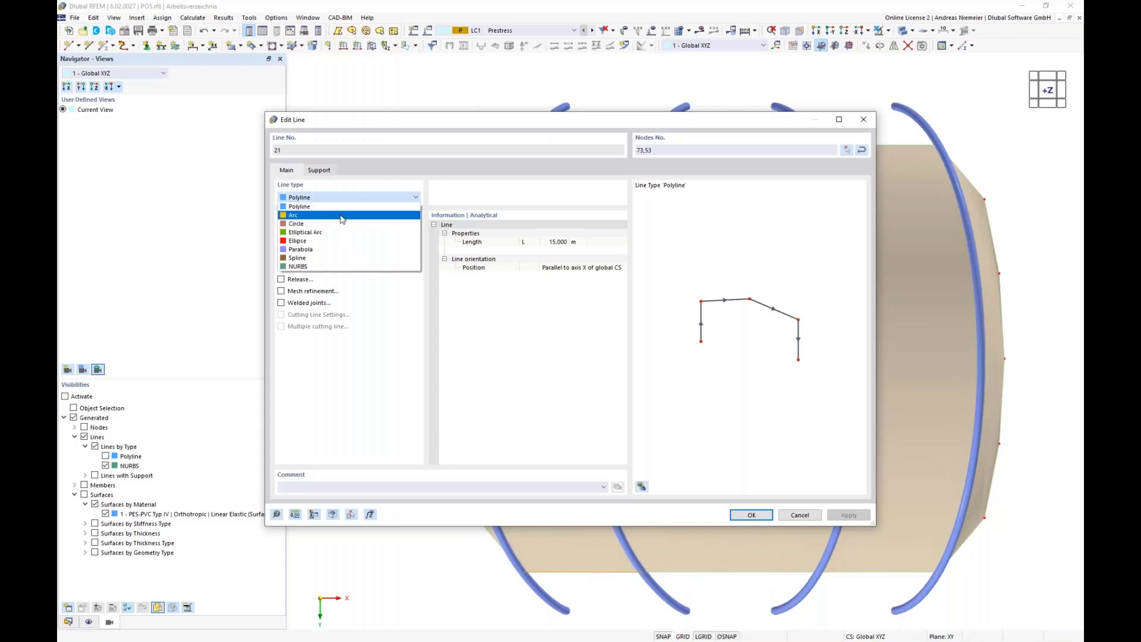
{"action": "left_click", "coordinate": [342, 219]}
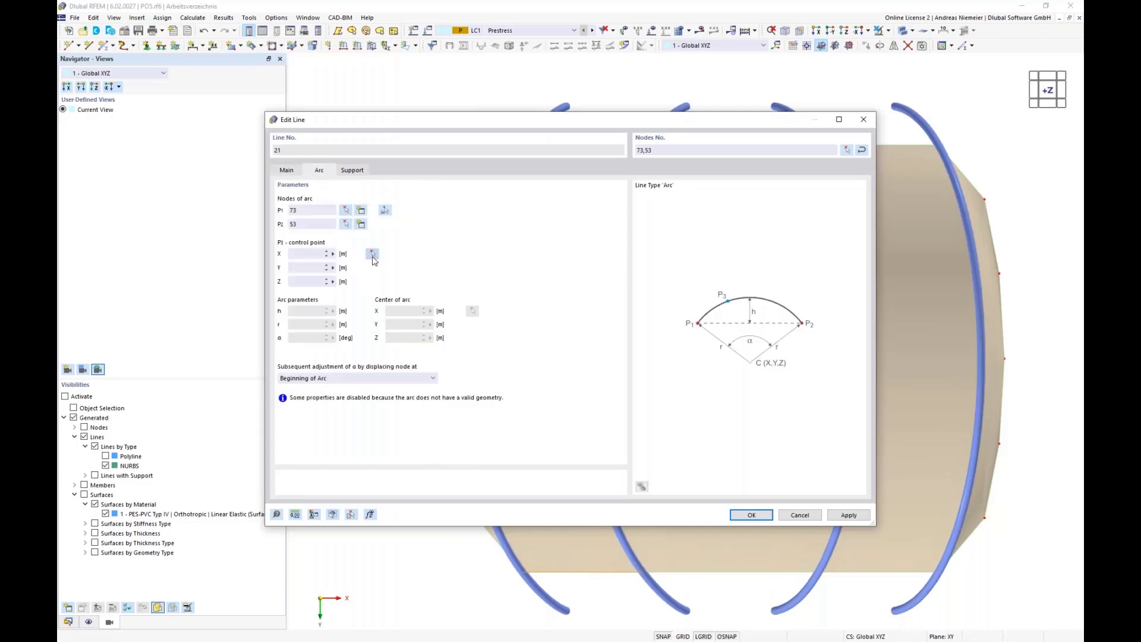
{"action": "left_click", "coordinate": [373, 254]}
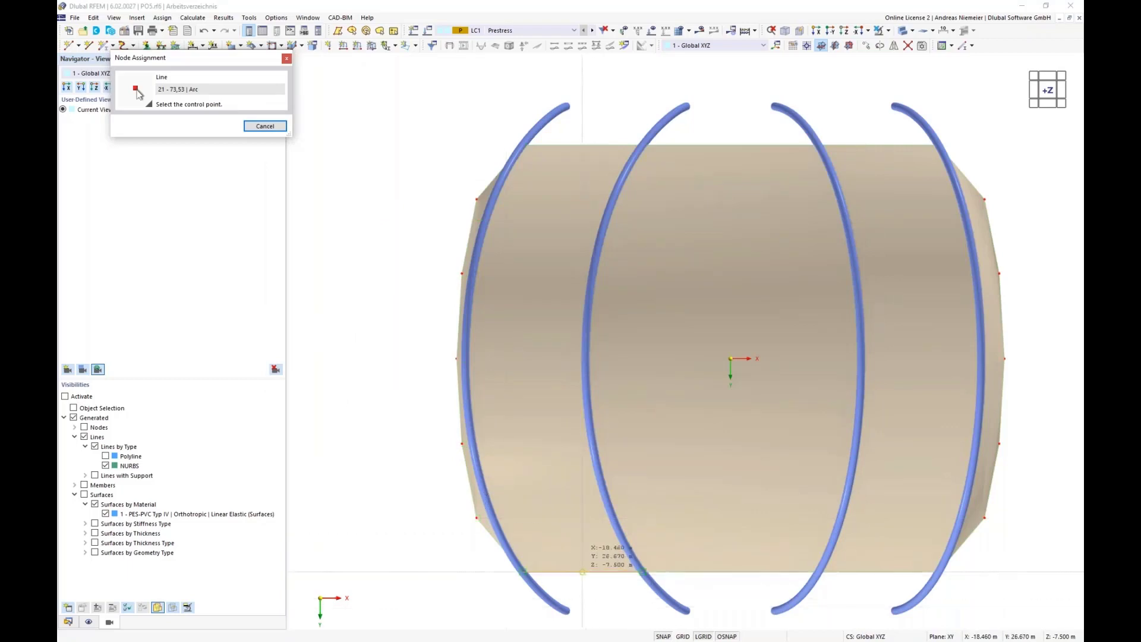
{"action": "left_click", "coordinate": [583, 572]}
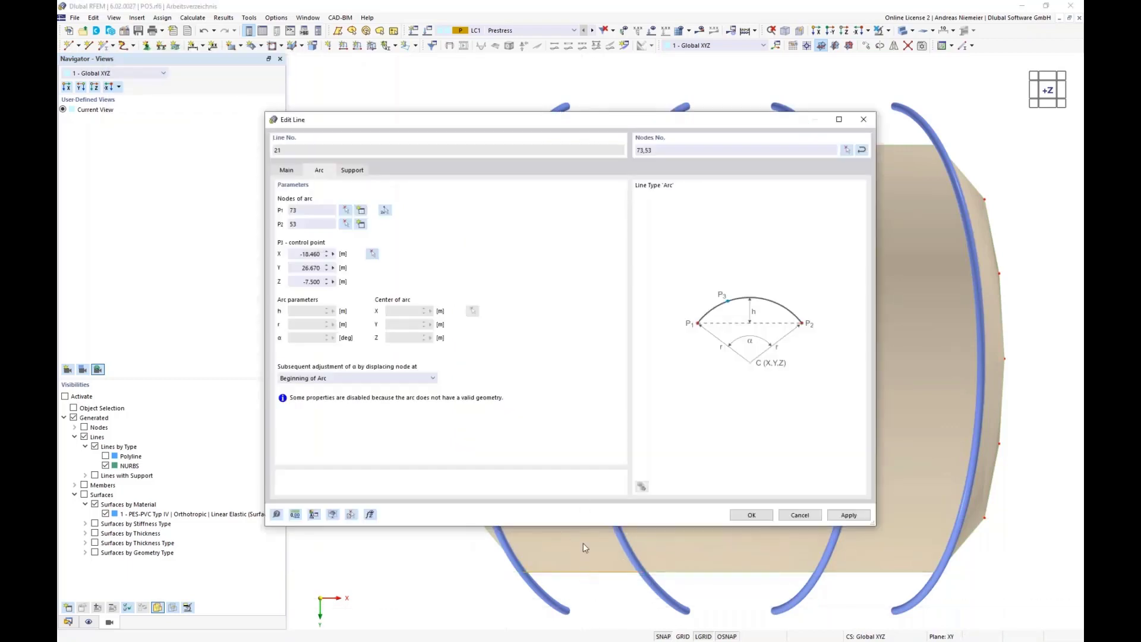
{"action": "left_click", "coordinate": [305, 266]}
{"action": "left_click", "coordinate": [748, 518]}
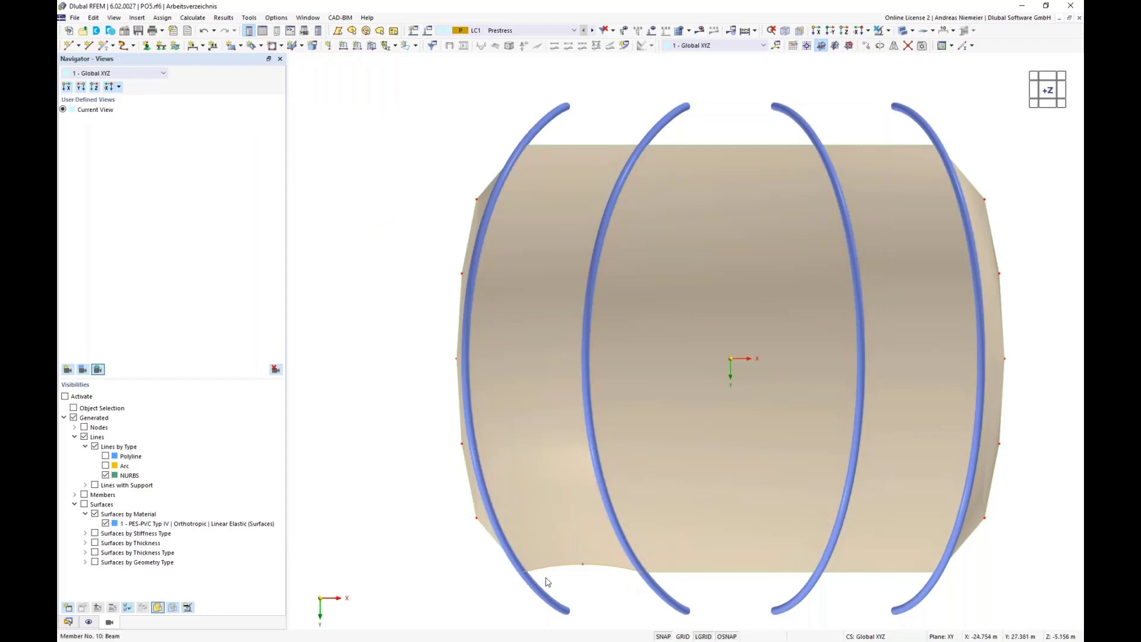
- Convert the +Y boundary line of the field at positive X to an arc curving inward, based on the line's midpoint at X 18.460 m
{"action": "double_click", "coordinate": [864, 578]}
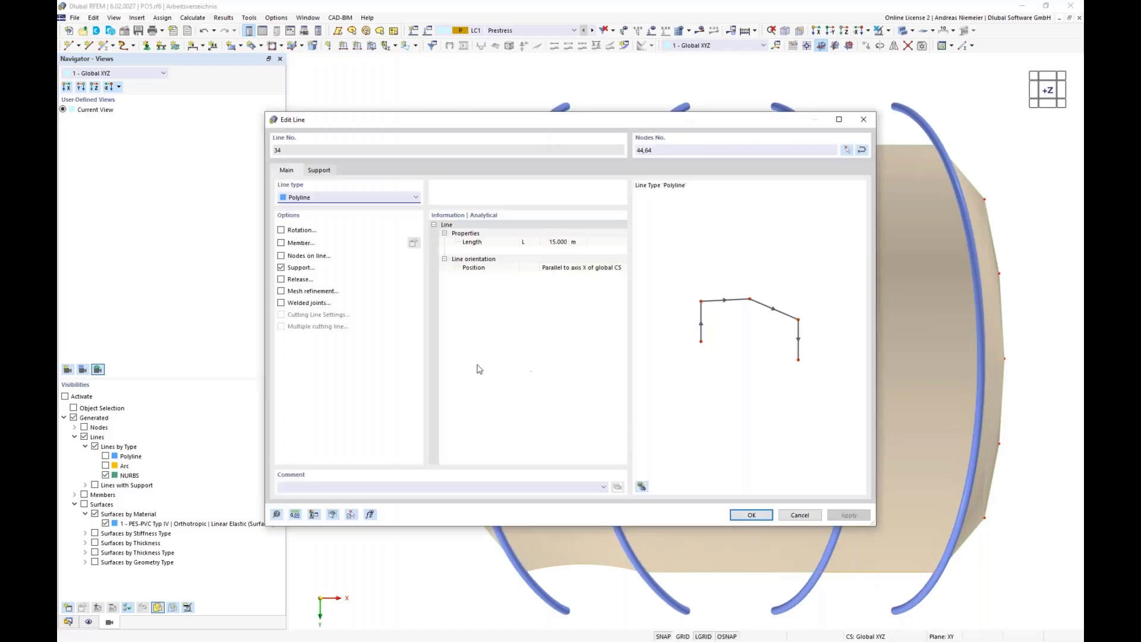
{"action": "left_click", "coordinate": [335, 201]}
{"action": "left_click", "coordinate": [333, 220]}
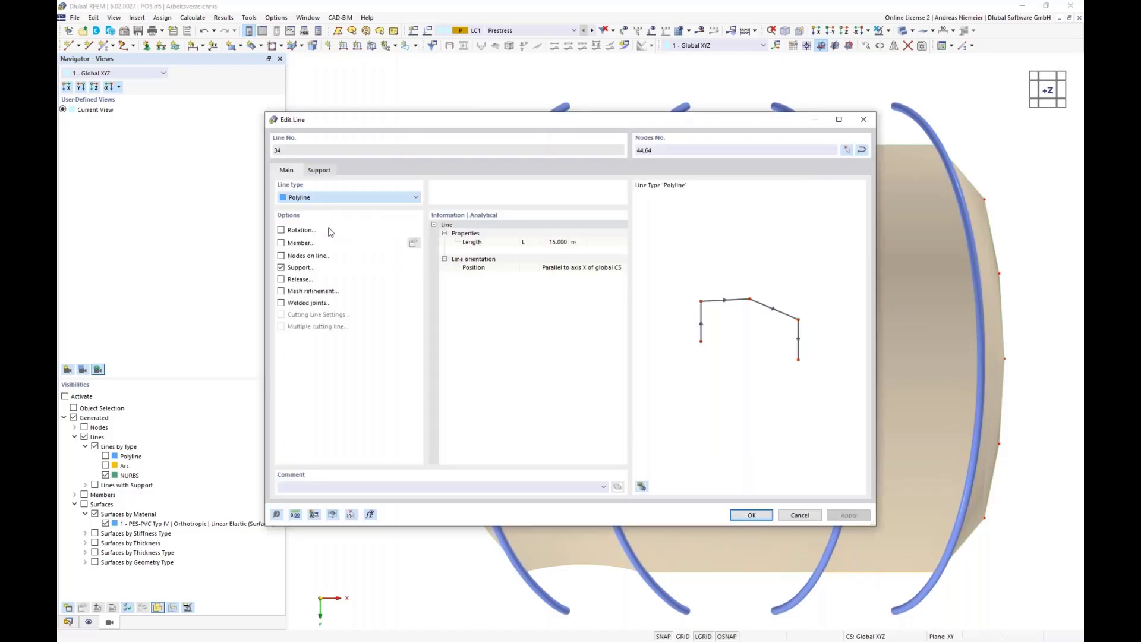
{"action": "left_click", "coordinate": [372, 254]}
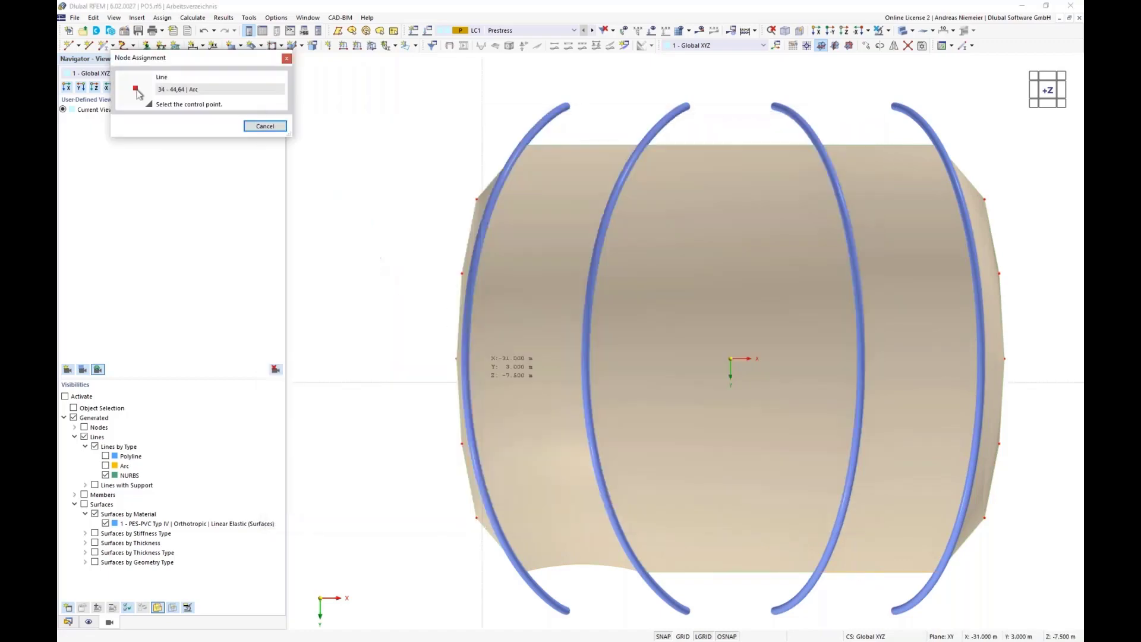
{"action": "left_click", "coordinate": [879, 572]}
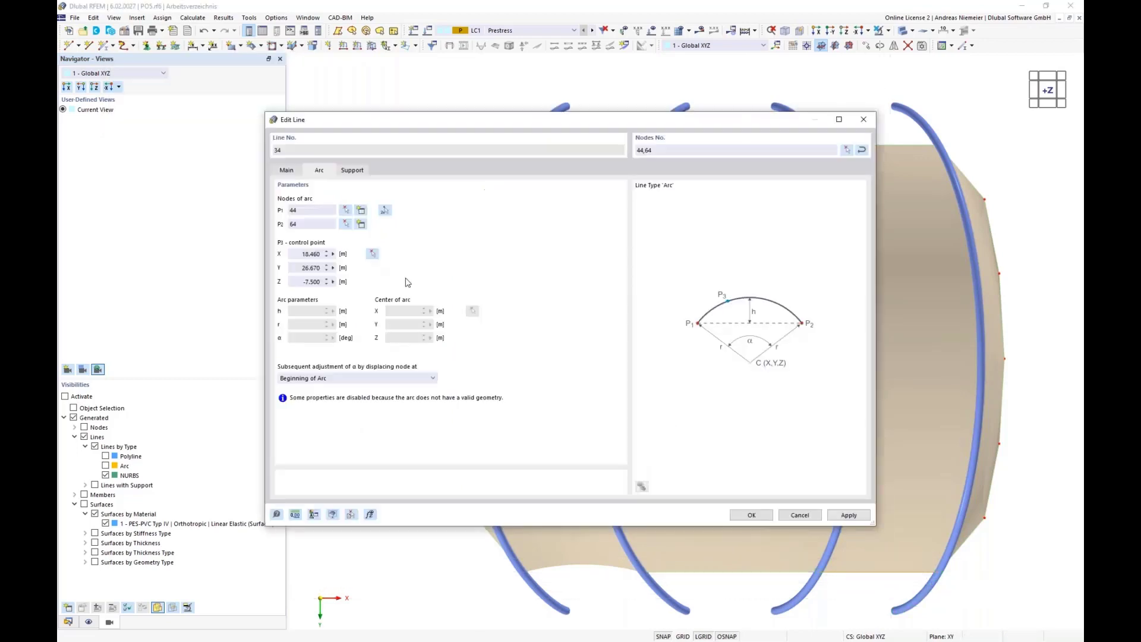
{"action": "left_click", "coordinate": [311, 271]}
{"action": "left_click", "coordinate": [752, 517]}
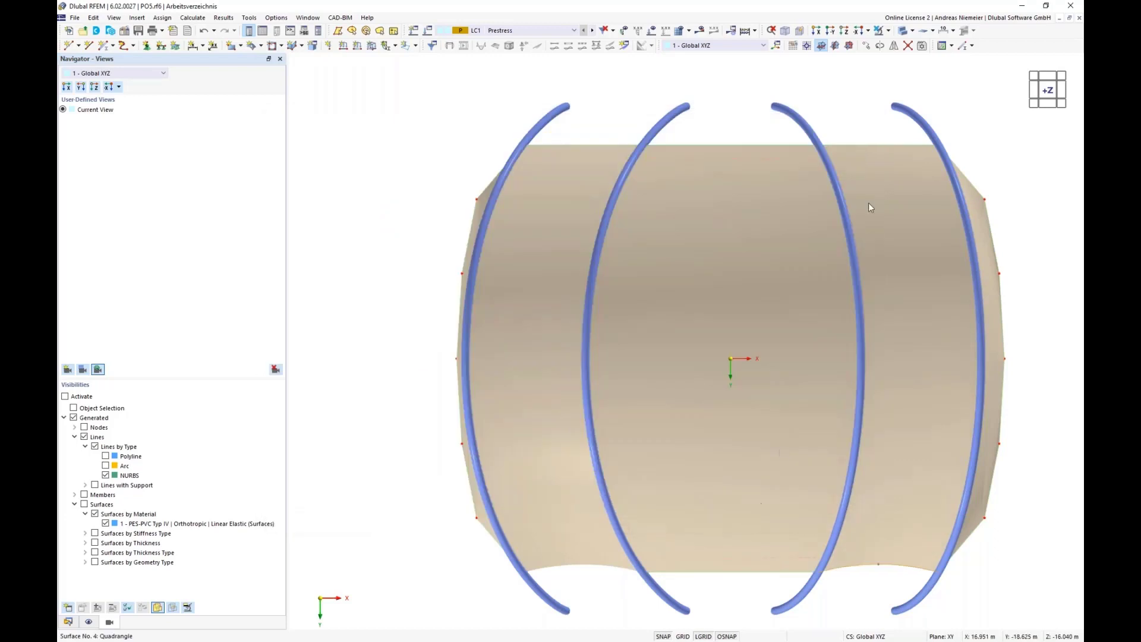
- Convert the -Y boundary line of the field at positive X to an arc curving inward, based on the line's midpoint at X 18.460 m
{"action": "double_click", "coordinate": [865, 145]}
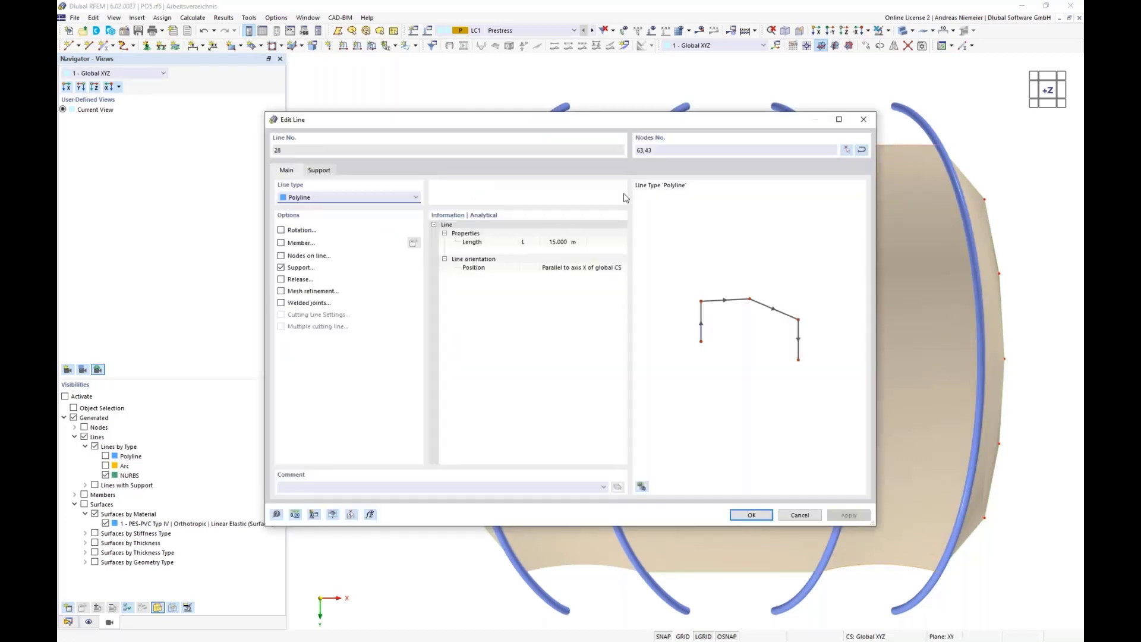
{"action": "left_click", "coordinate": [314, 200]}
{"action": "left_click", "coordinate": [309, 218]}
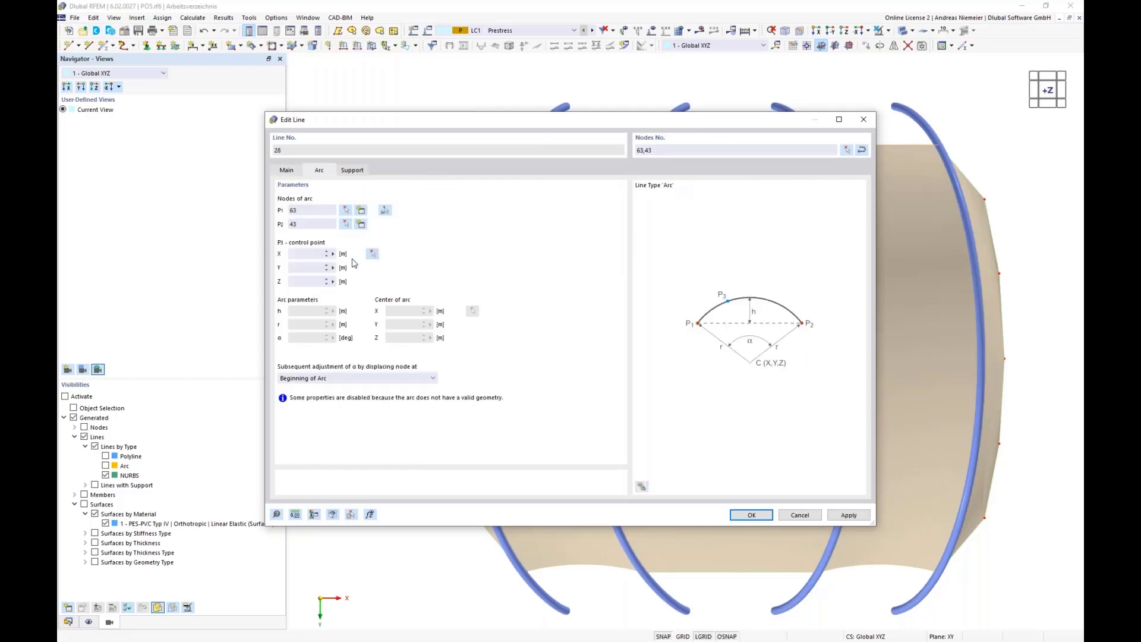
{"action": "left_click", "coordinate": [372, 254]}
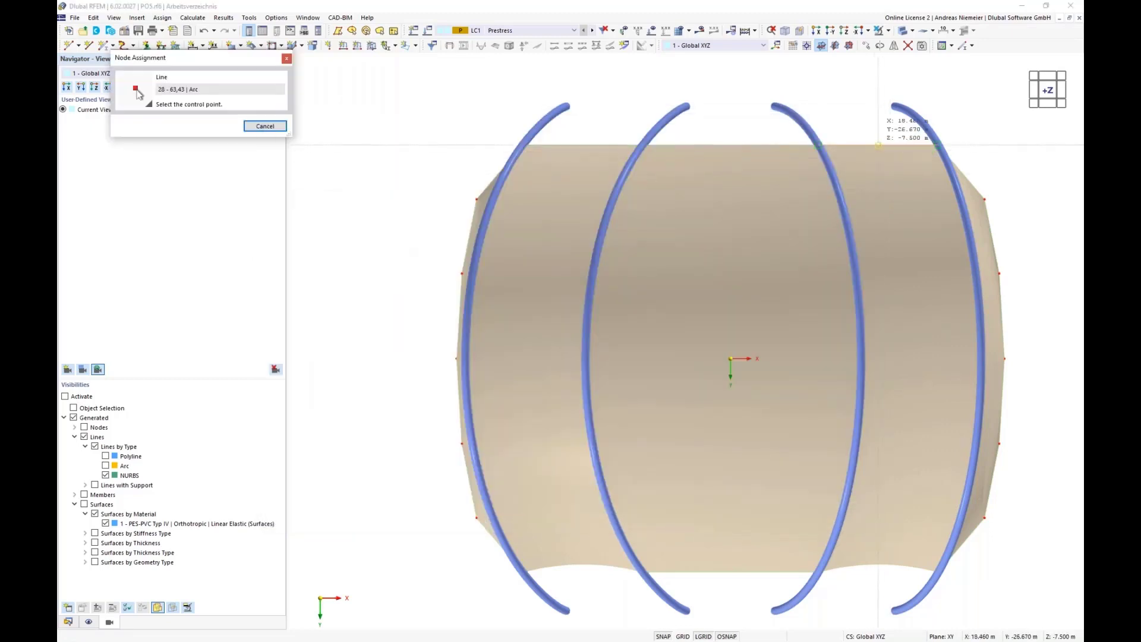
{"action": "left_click", "coordinate": [878, 145]}
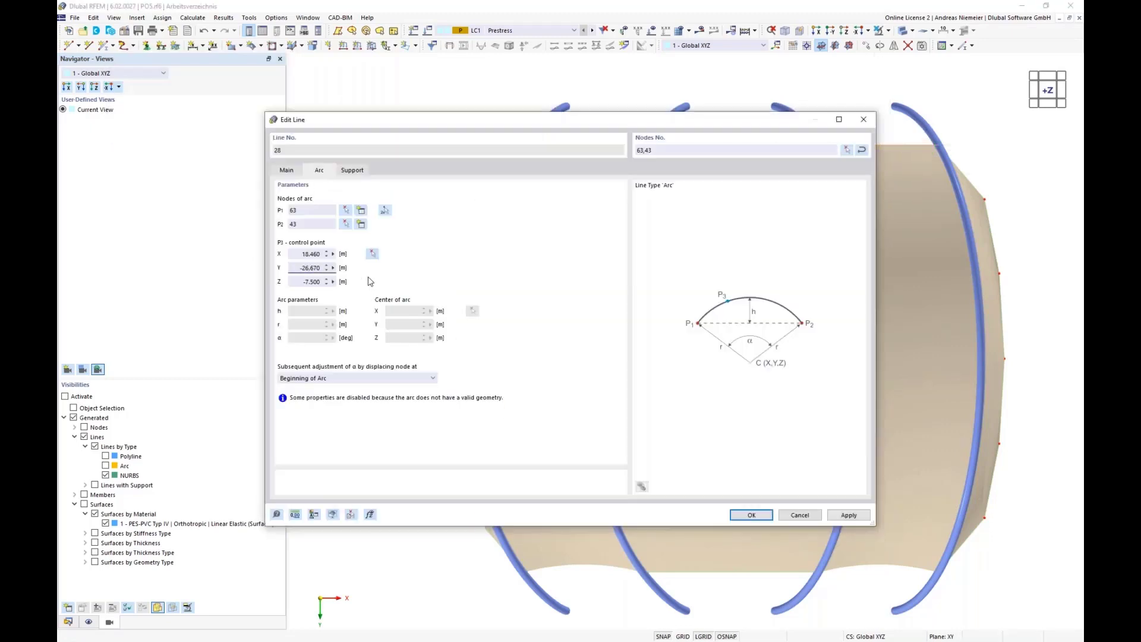
{"action": "left_click", "coordinate": [750, 515]}
- Convert the -Y boundary line of the field at negative X to an inward arc, offsetting its control point from the midpoint at X -18.460 m
{"action": "double_click", "coordinate": [599, 145]}
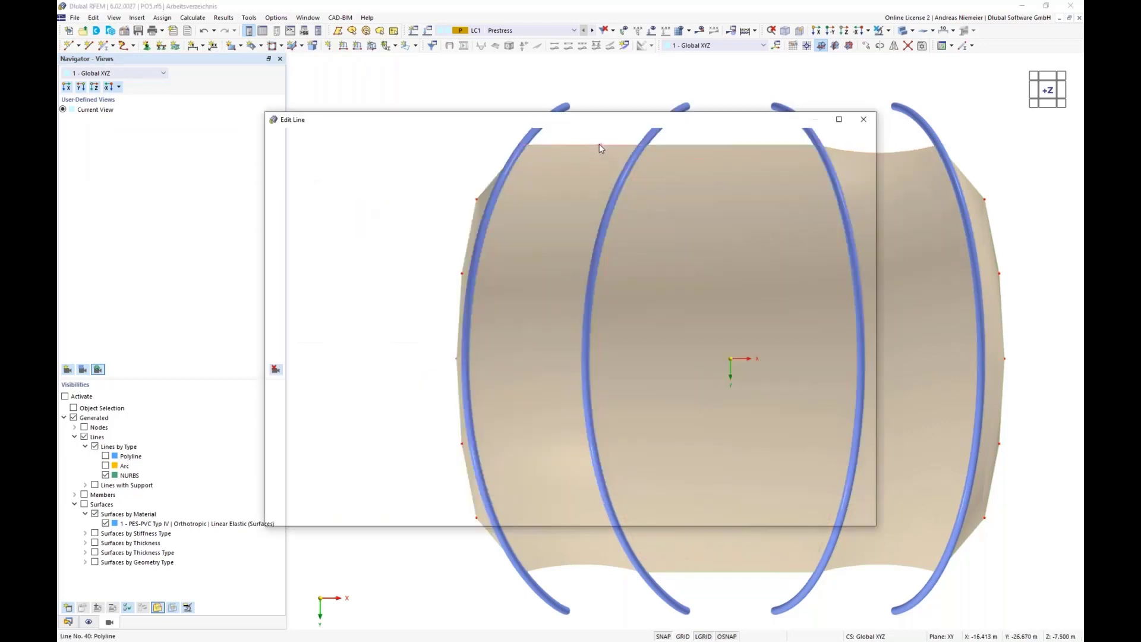
{"action": "left_click", "coordinate": [338, 199]}
{"action": "left_click", "coordinate": [335, 215]}
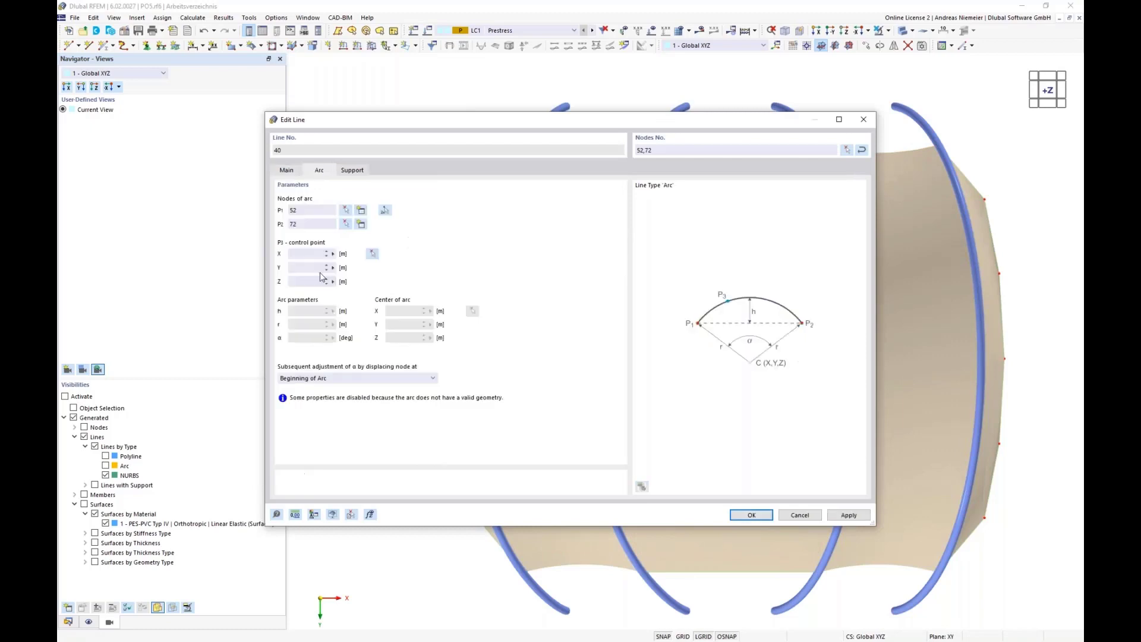
{"action": "left_click", "coordinate": [373, 254]}
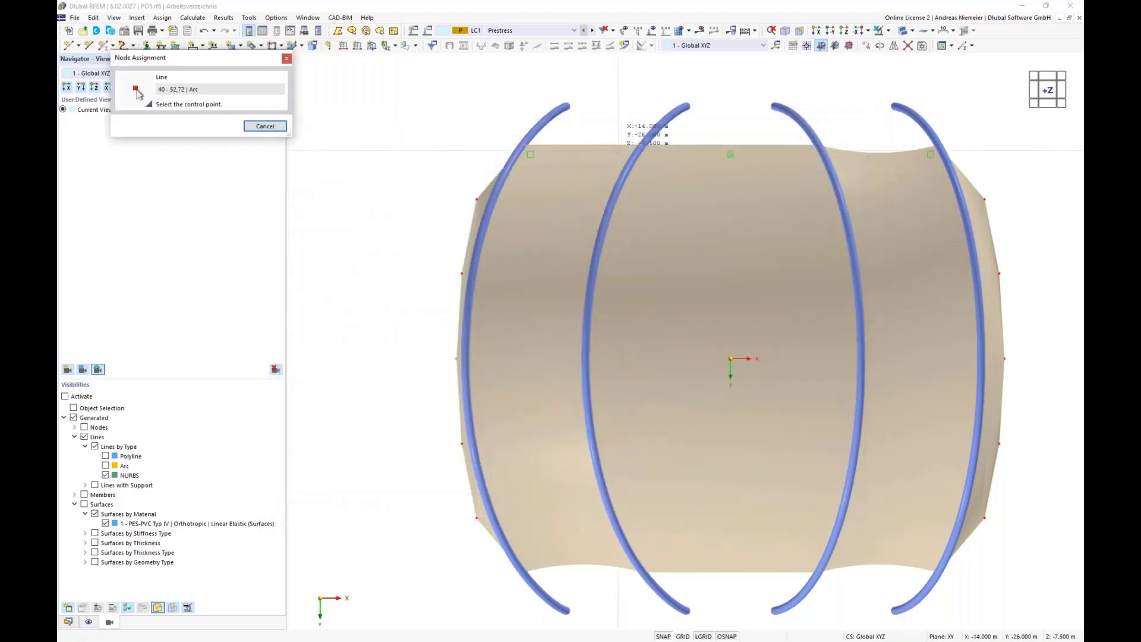
{"action": "left_click", "coordinate": [583, 144]}
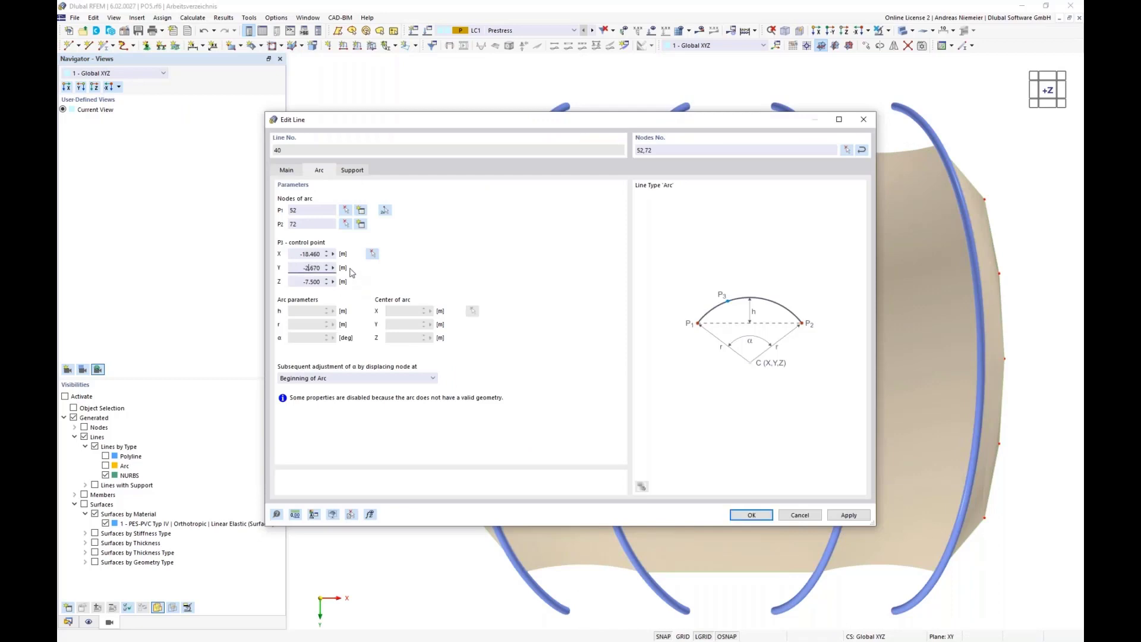
{"action": "left_click", "coordinate": [742, 520]}
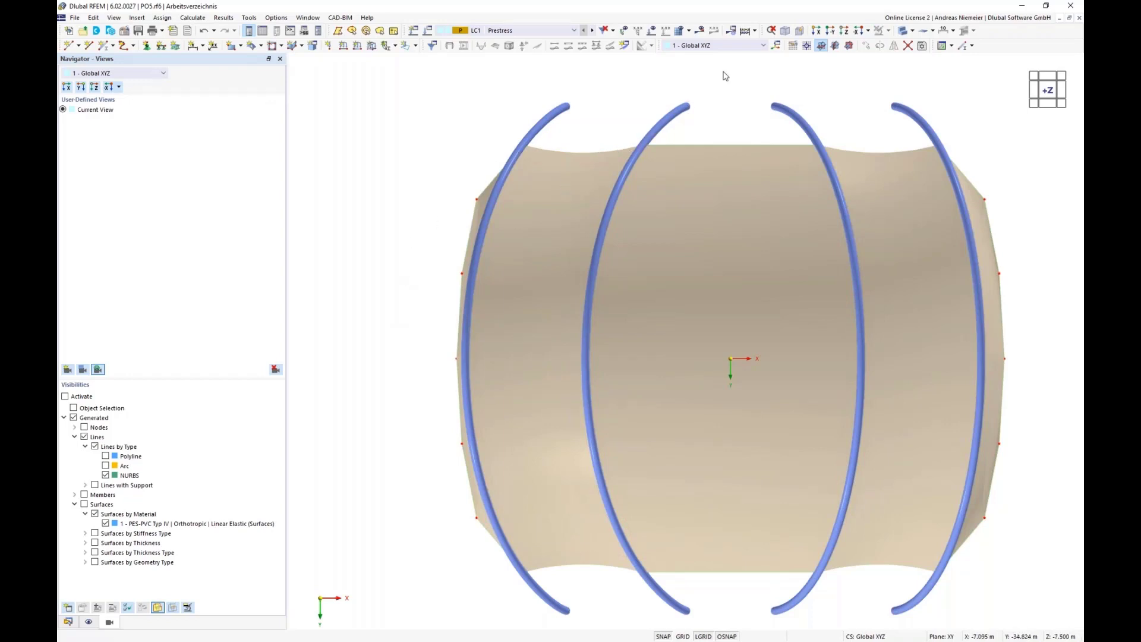
- Switch the model to wireframe display and start a new single member with the member type Truss
{"action": "left_click", "coordinate": [912, 31]}
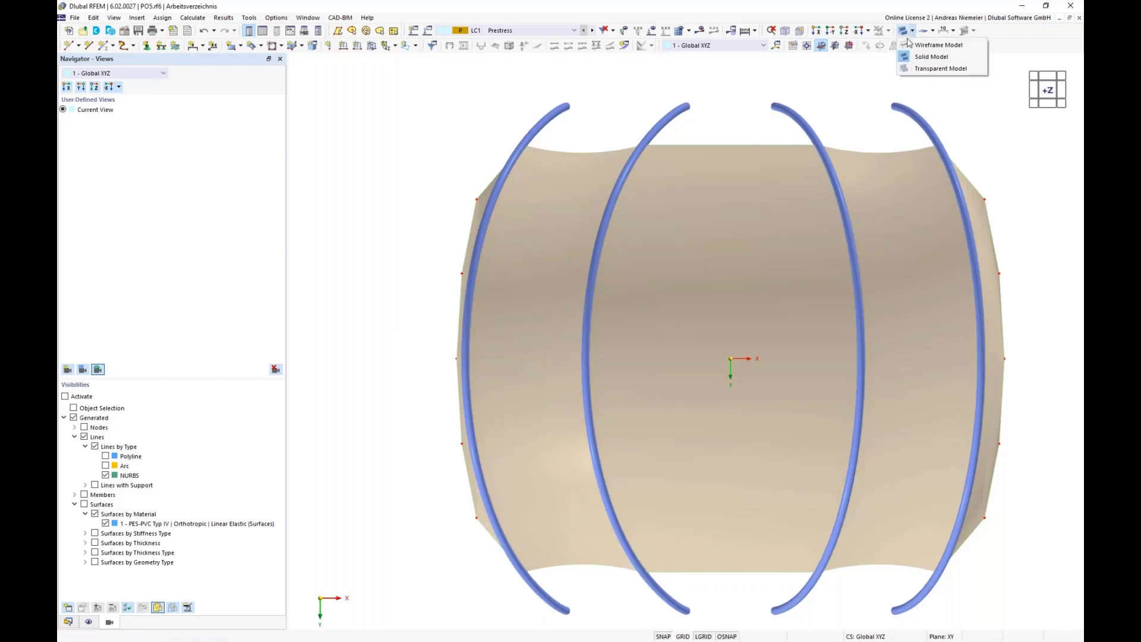
{"action": "left_click", "coordinate": [909, 55]}
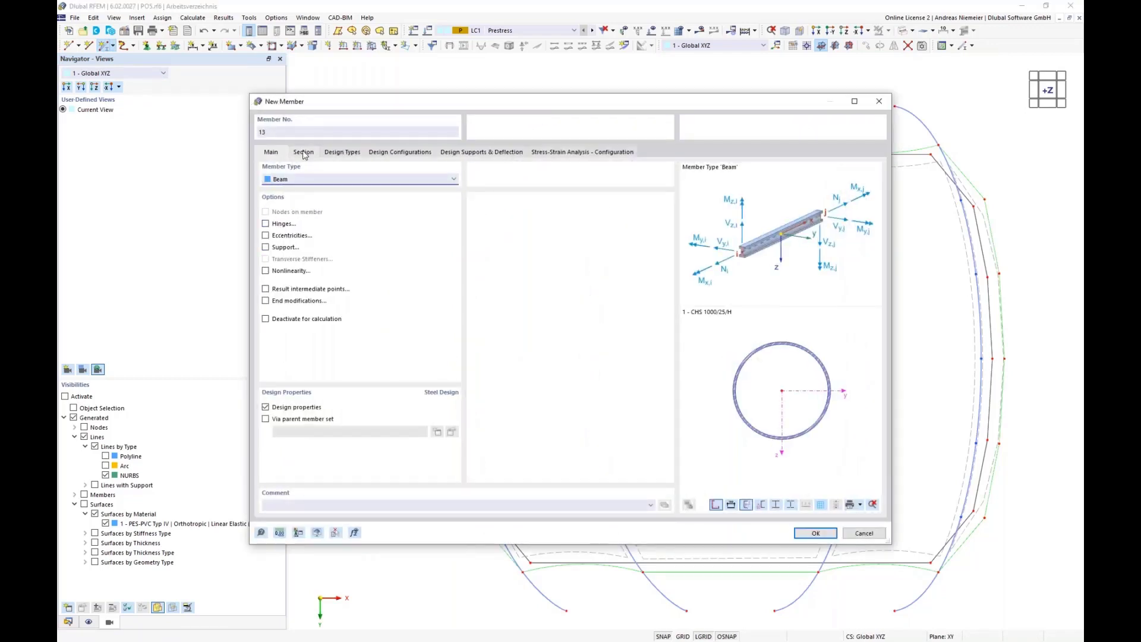
{"action": "left_click", "coordinate": [296, 179]}
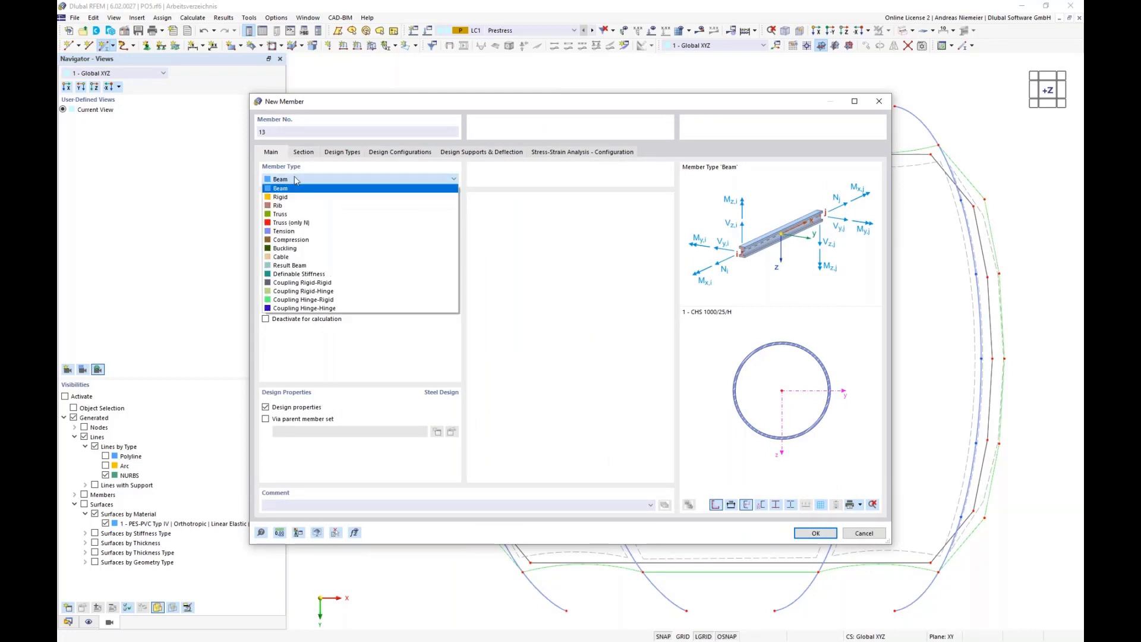
{"action": "left_click", "coordinate": [288, 215]}
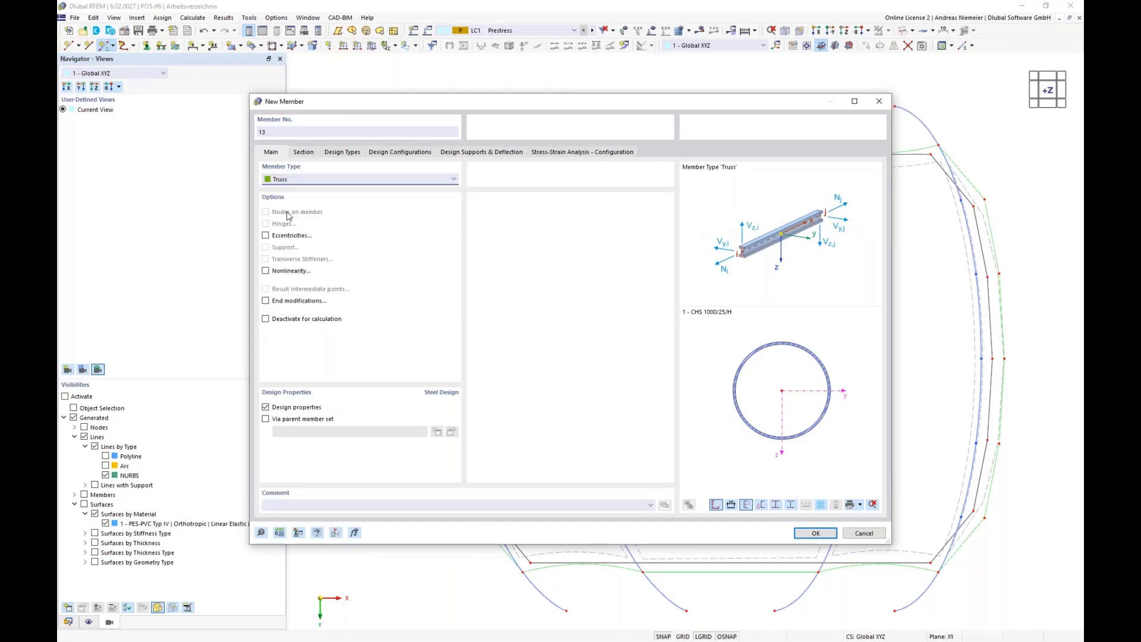
- Create a circular hollow section in S355 with diameter 250 mm and thickness 8 mm, and assign it to the new truss member
{"action": "left_click", "coordinate": [304, 153]}
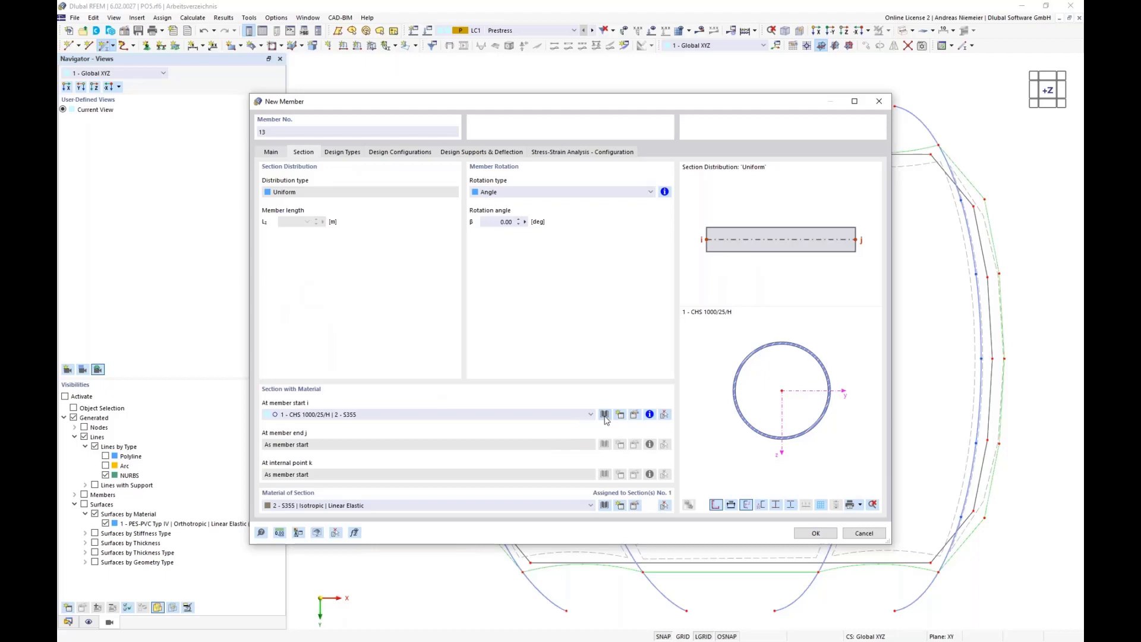
{"action": "left_click", "coordinate": [498, 266]}
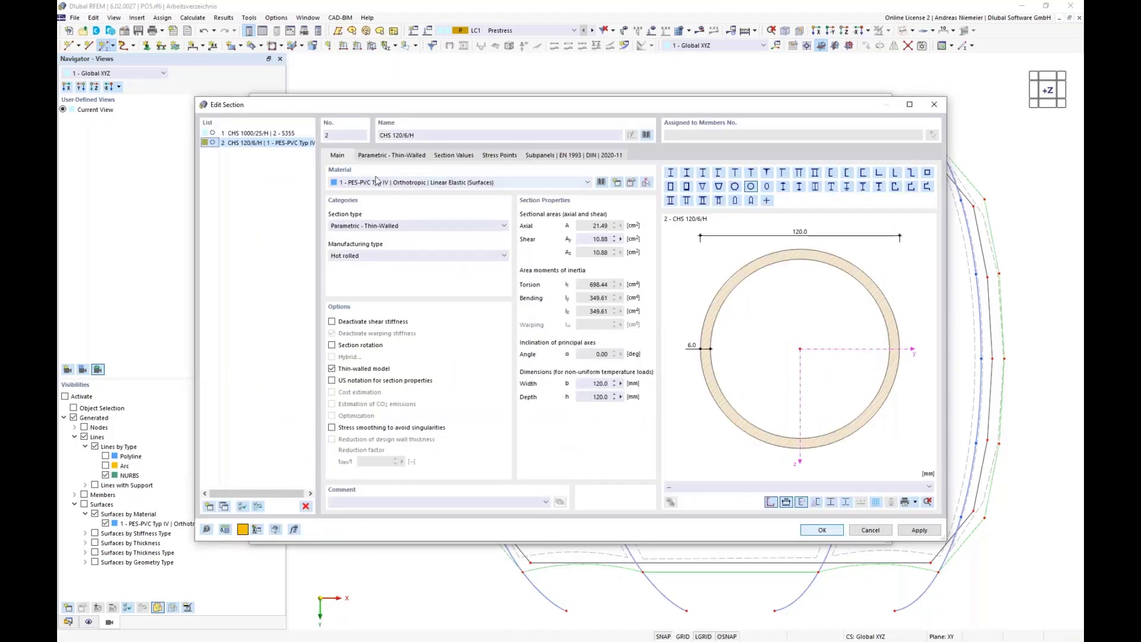
{"action": "left_click", "coordinate": [370, 182]}
{"action": "left_click", "coordinate": [366, 200]}
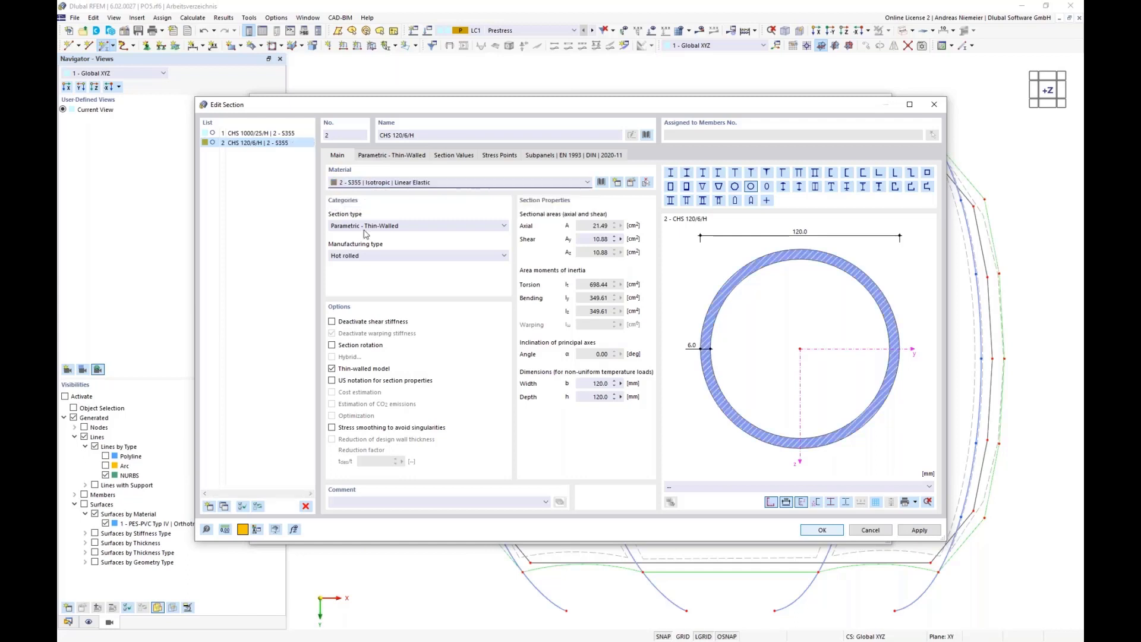
{"action": "left_click", "coordinate": [384, 157]}
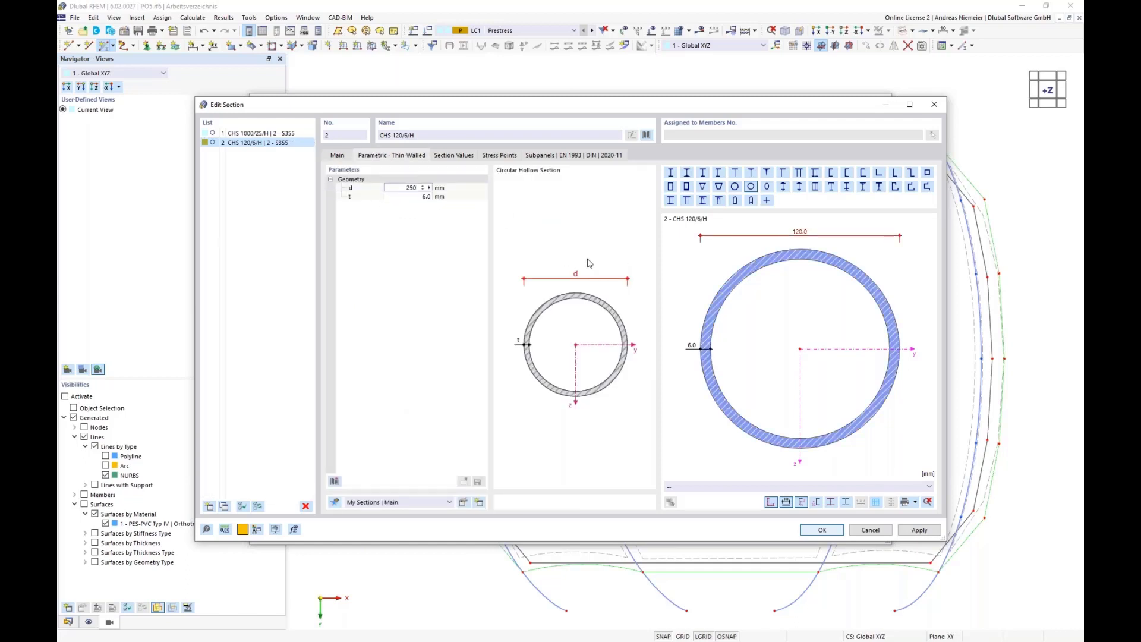
{"action": "key", "text": "Tab"}
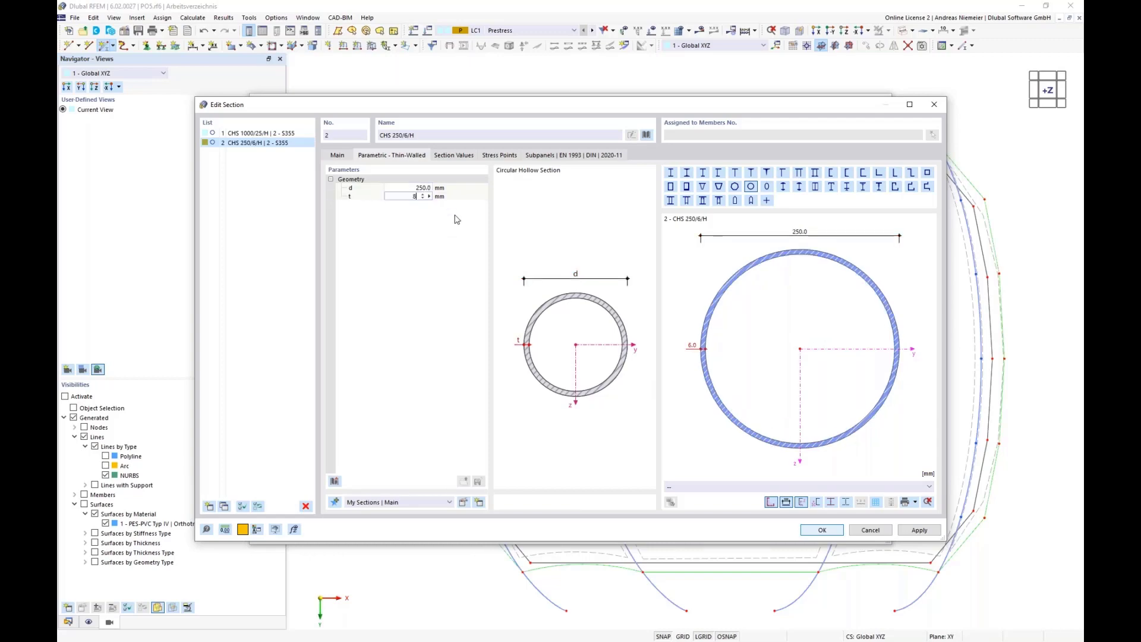
{"action": "key", "text": "Return"}
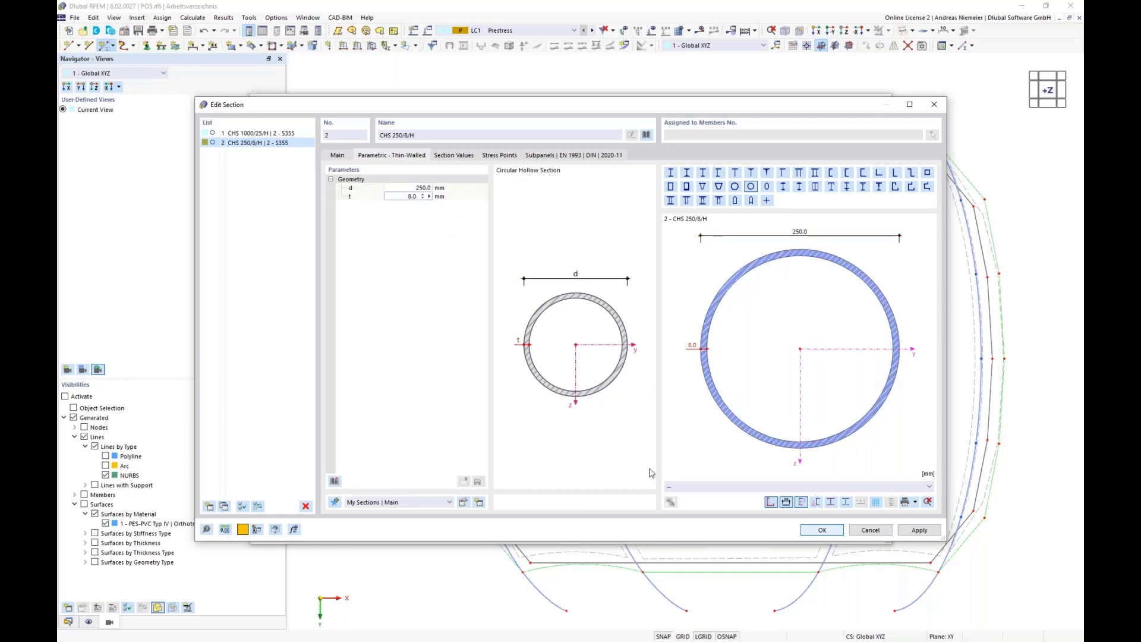
{"action": "left_click", "coordinate": [825, 534]}
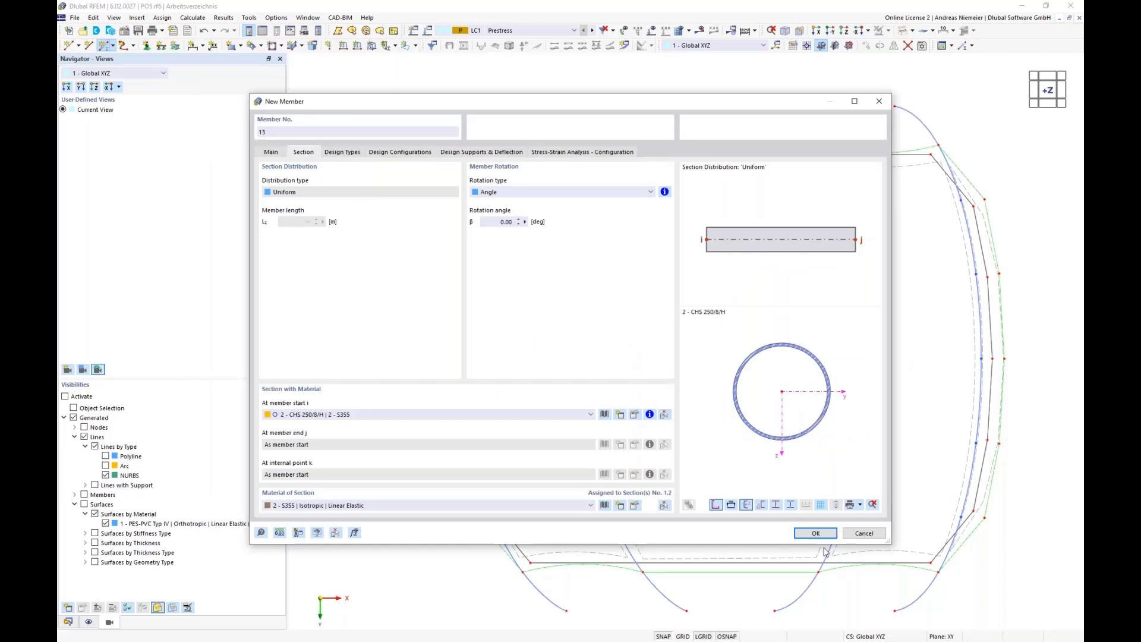
{"action": "left_click", "coordinate": [815, 532]}
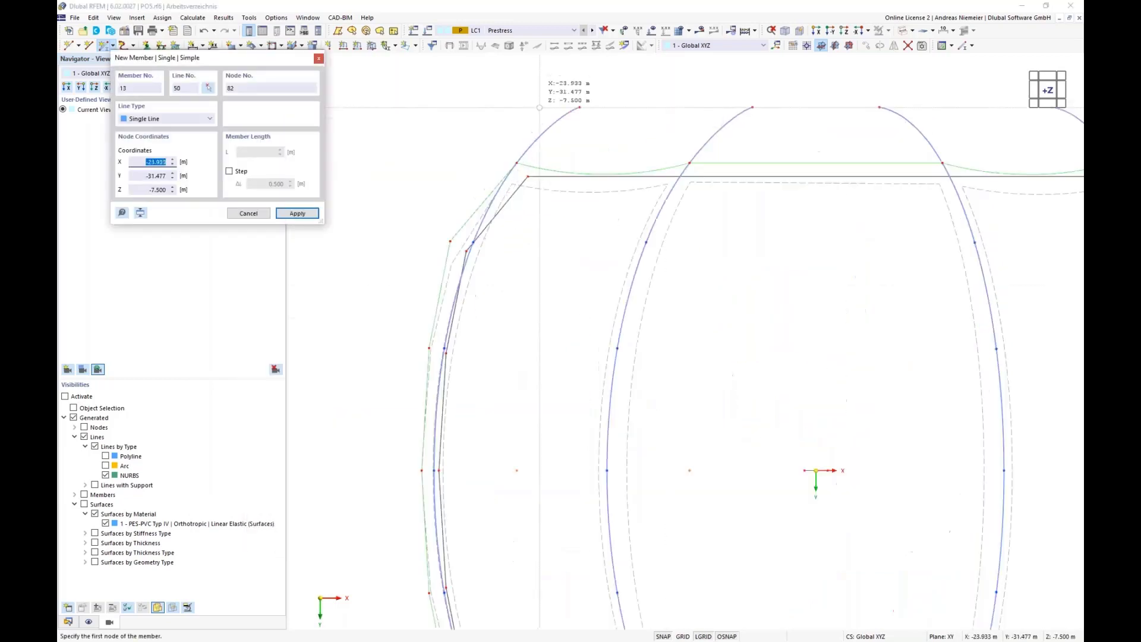
- Draw three truss members parallel to X between matching nodes of the two negative-X arches, from the -Y boundary up to Y -10.594 m
{"action": "scroll", "coordinate": [539, 108], "scroll_direction": "up", "scroll_amount": 2}
{"action": "left_click", "coordinate": [510, 172]}
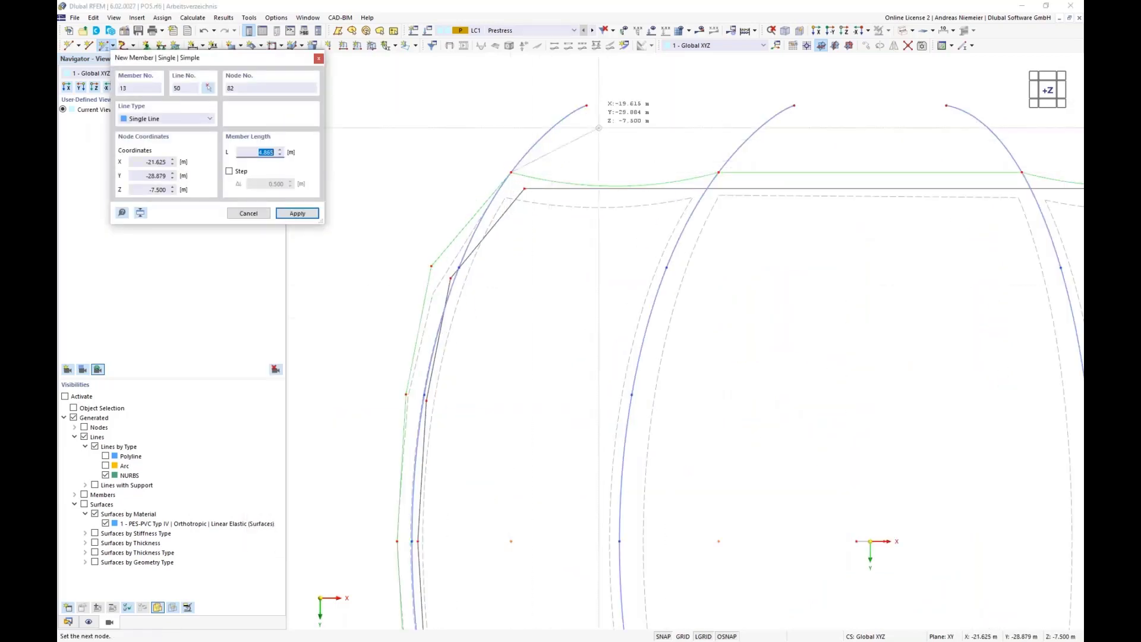
{"action": "left_click", "coordinate": [719, 173]}
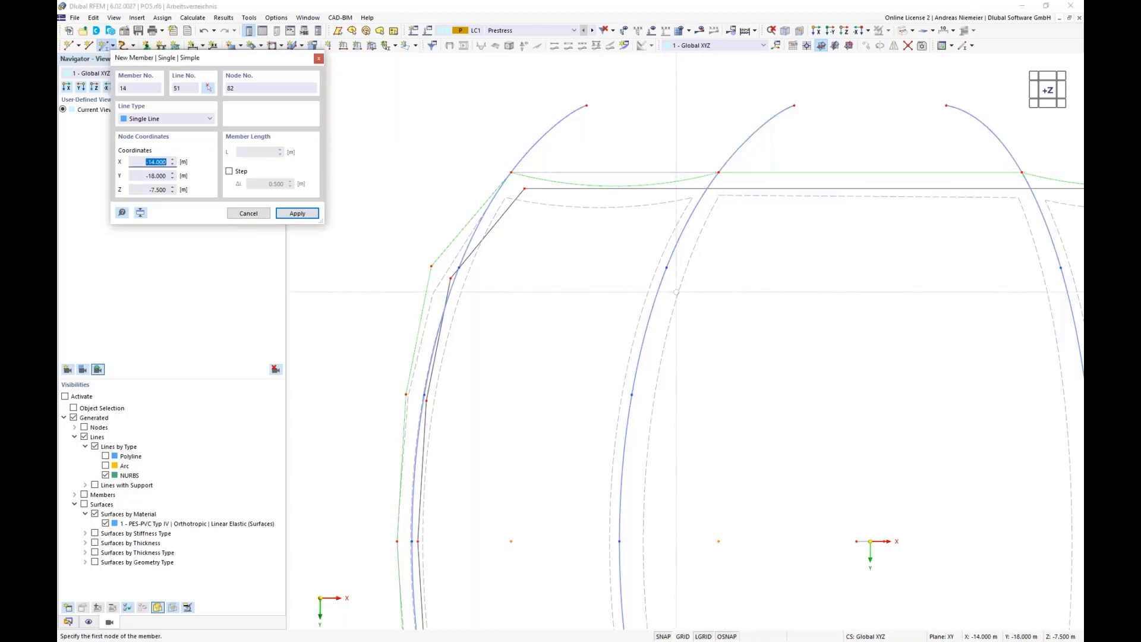
{"action": "left_click", "coordinate": [459, 267]}
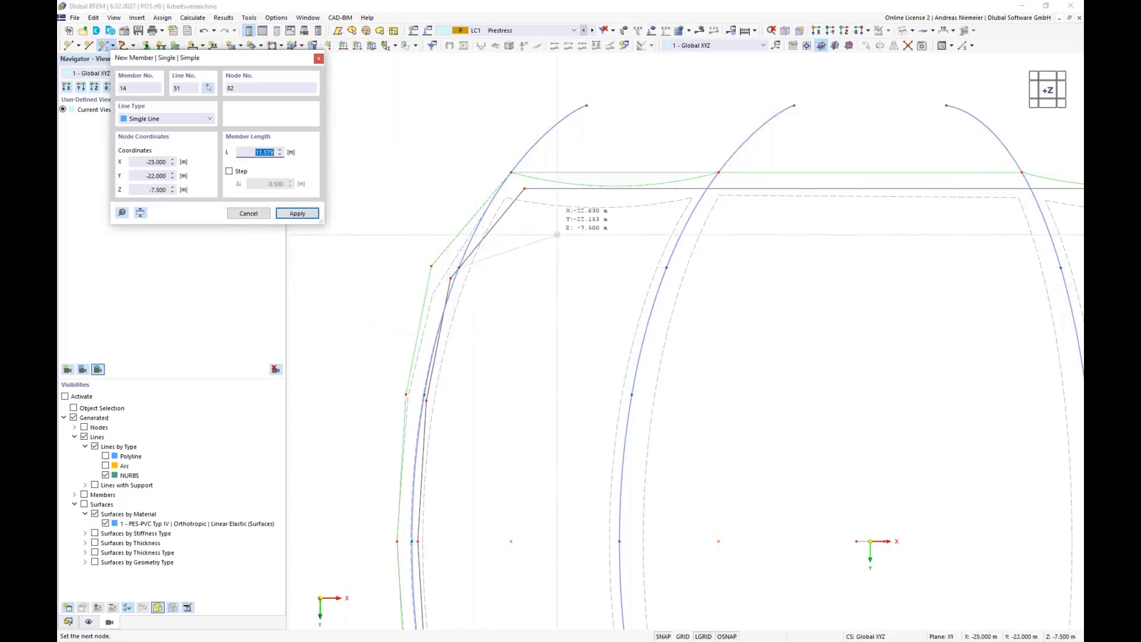
{"action": "left_click", "coordinate": [666, 267]}
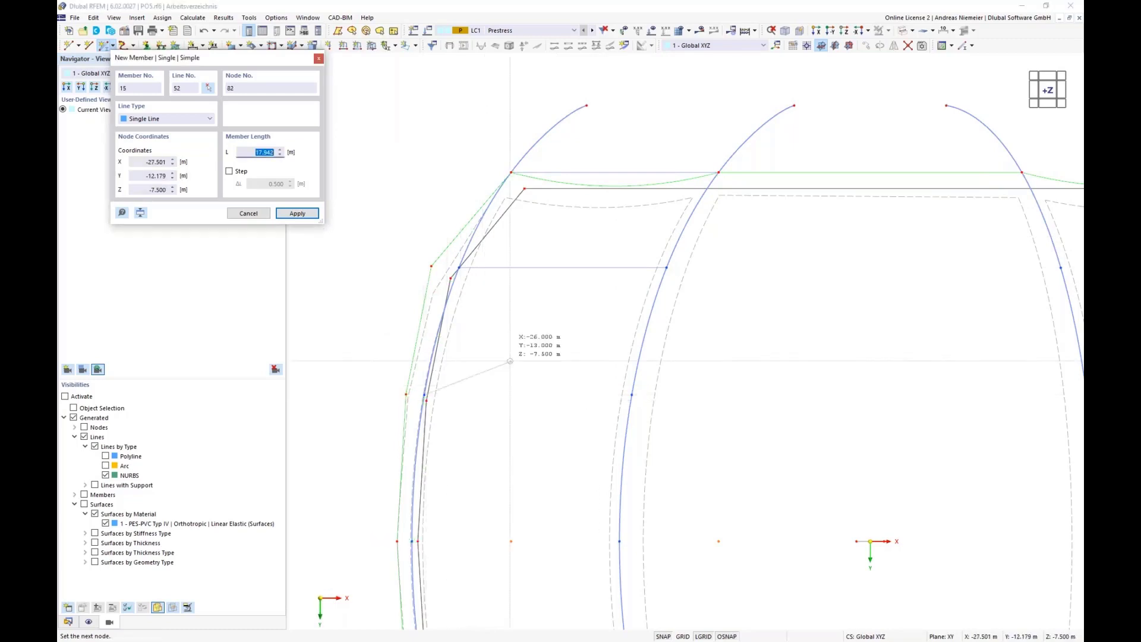
{"action": "left_click", "coordinate": [632, 395]}
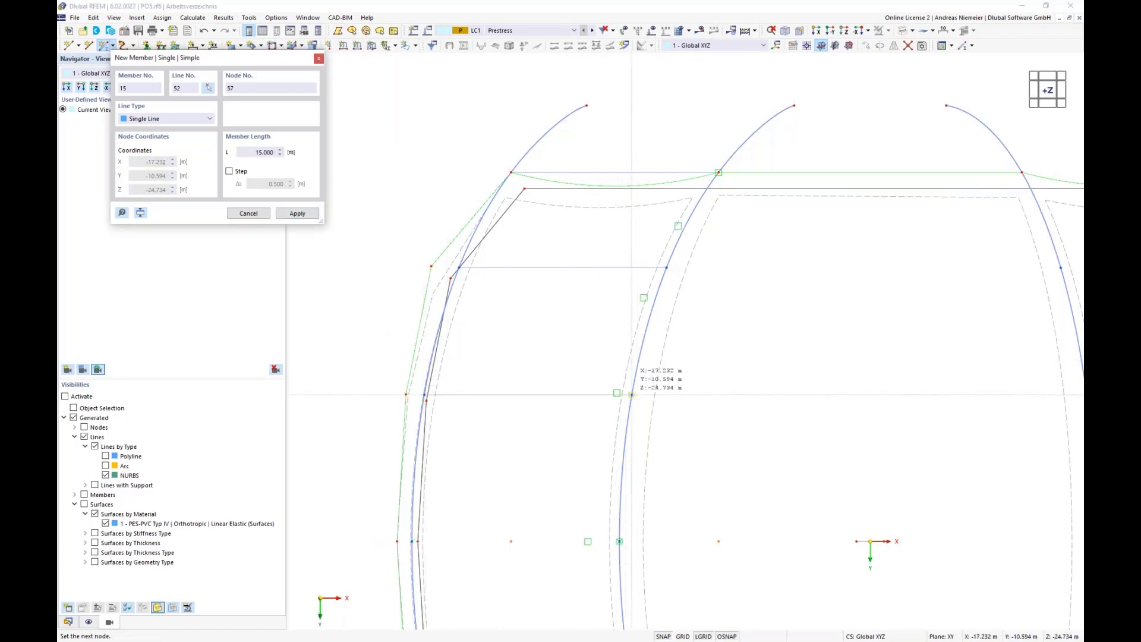
- Draw a truss member from the outermost negative-X arch's crown node toward the crown of the neighbouring inner arch
{"action": "left_click", "coordinate": [412, 541]}
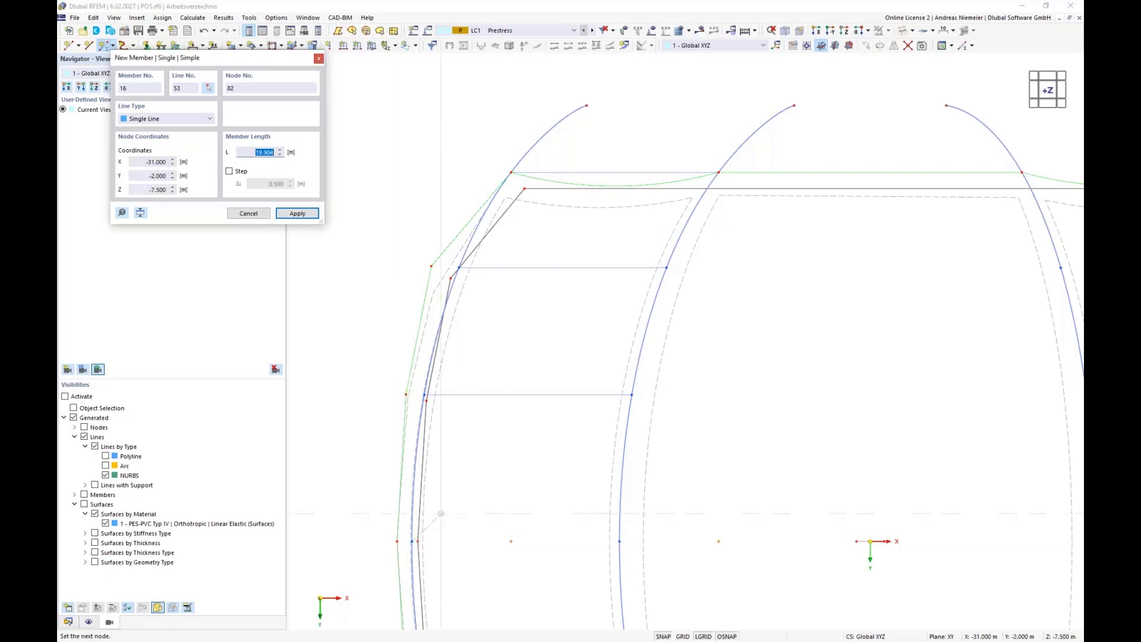
{"action": "left_click", "coordinate": [616, 547]}
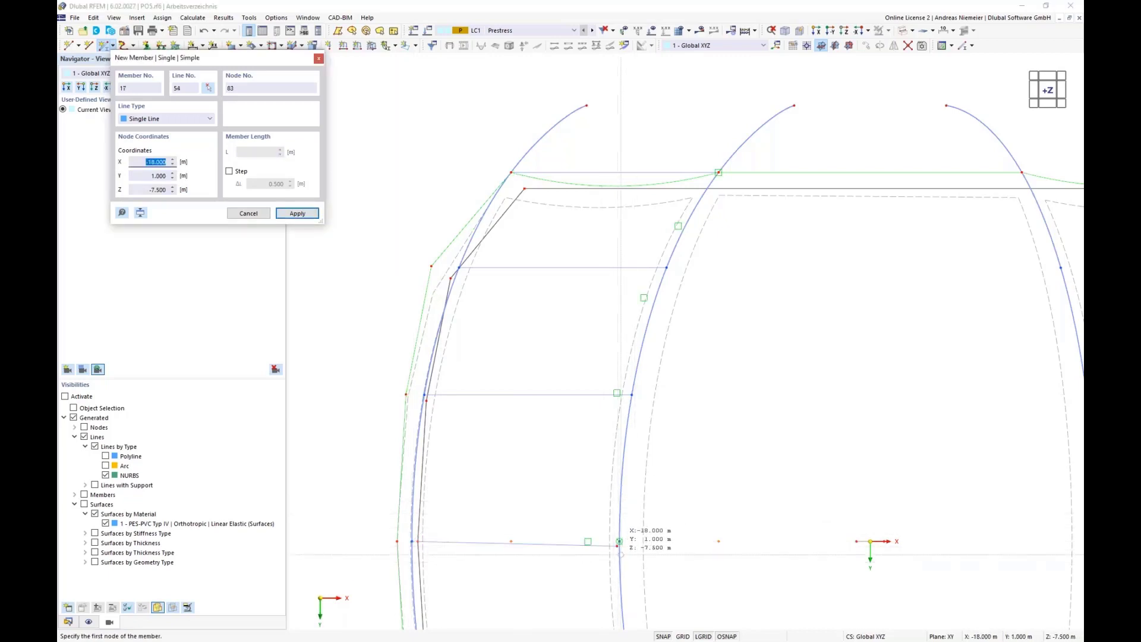
{"action": "scroll", "coordinate": [616, 560], "scroll_direction": "up", "scroll_amount": 3}
{"action": "scroll", "coordinate": [617, 537], "scroll_direction": "down", "scroll_amount": 6}
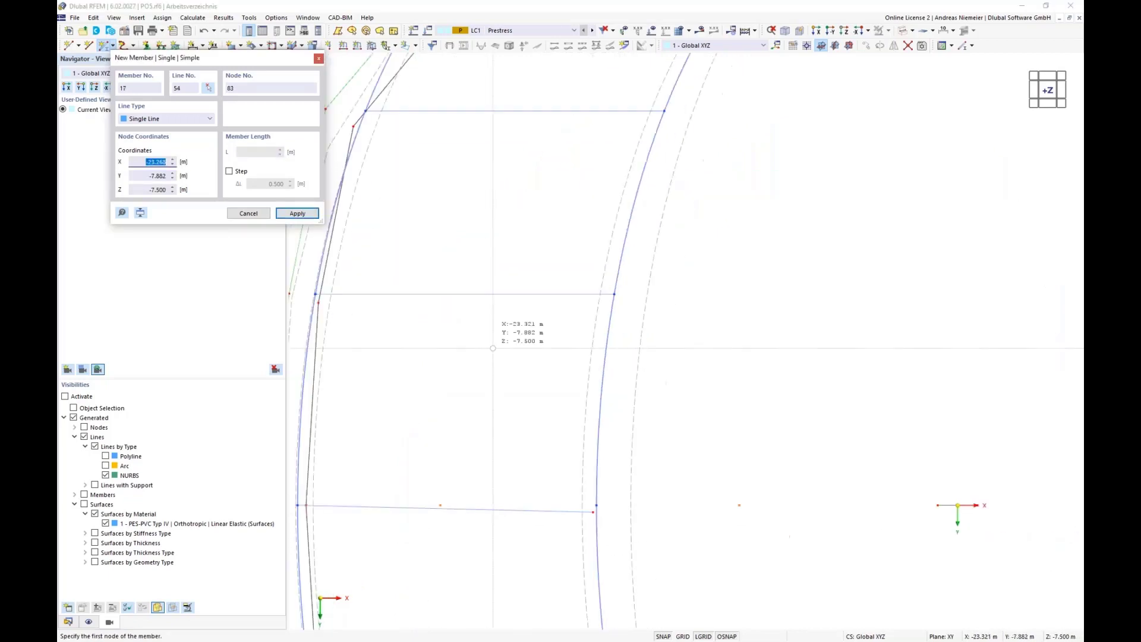
{"action": "scroll", "coordinate": [497, 392], "scroll_direction": "up", "scroll_amount": 6}
- Draw three truss members between matching nodes of the two negative-X arches at Y 10.594, 19.789 and 26.670 m
{"action": "left_click", "coordinate": [434, 498]}
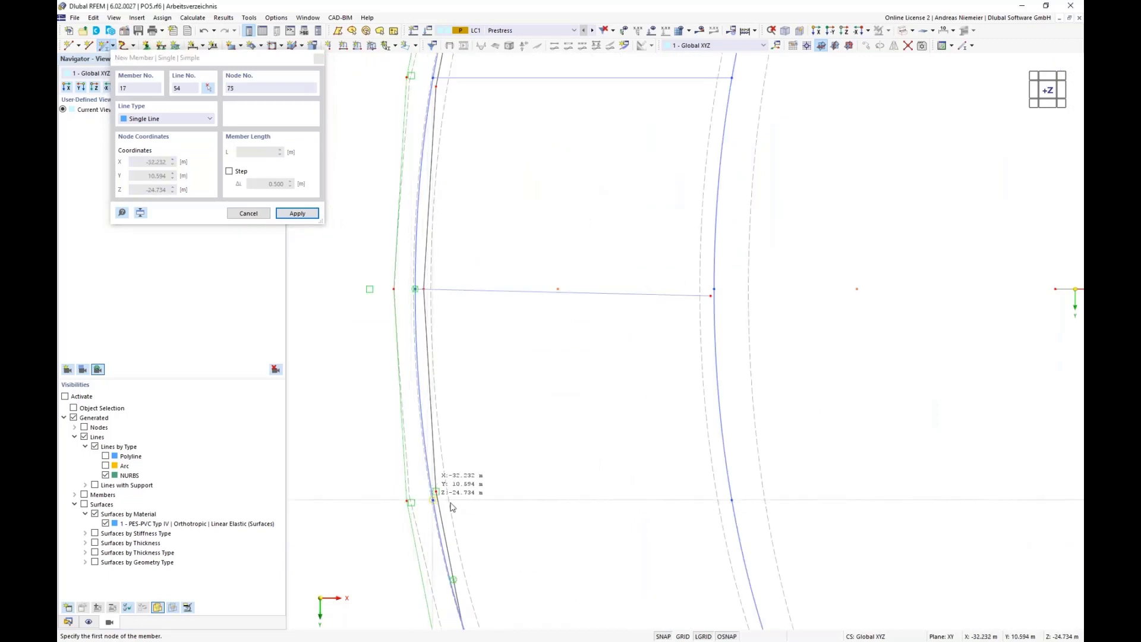
{"action": "left_click", "coordinate": [731, 501]}
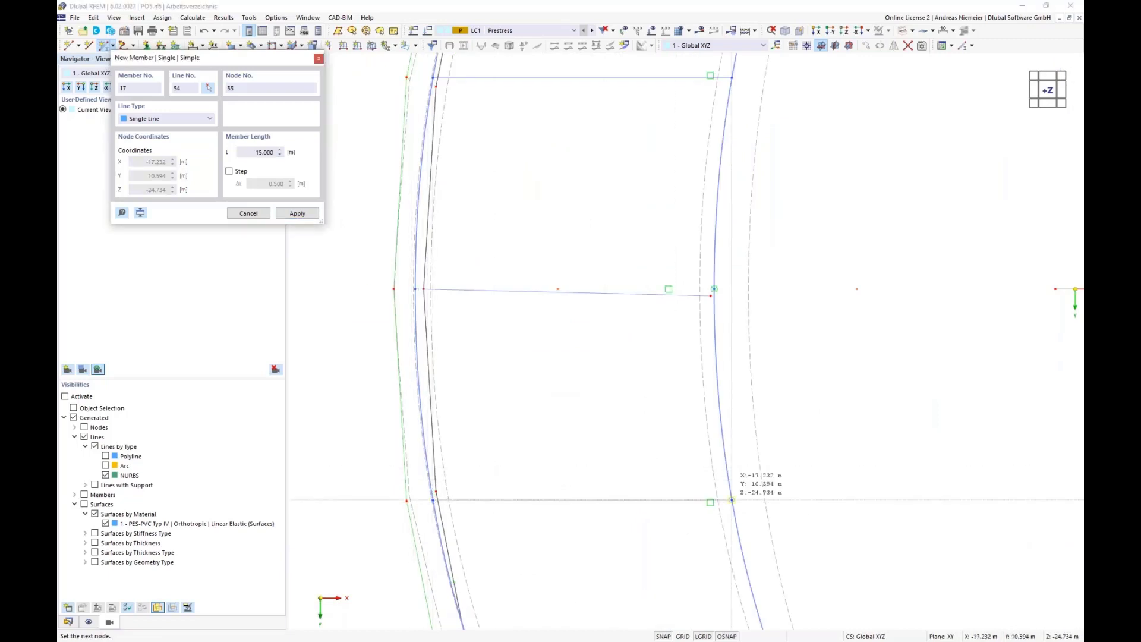
{"action": "scroll", "coordinate": [595, 309], "scroll_direction": "down", "scroll_amount": 3}
{"action": "scroll", "coordinate": [549, 480], "scroll_direction": "up", "scroll_amount": 3}
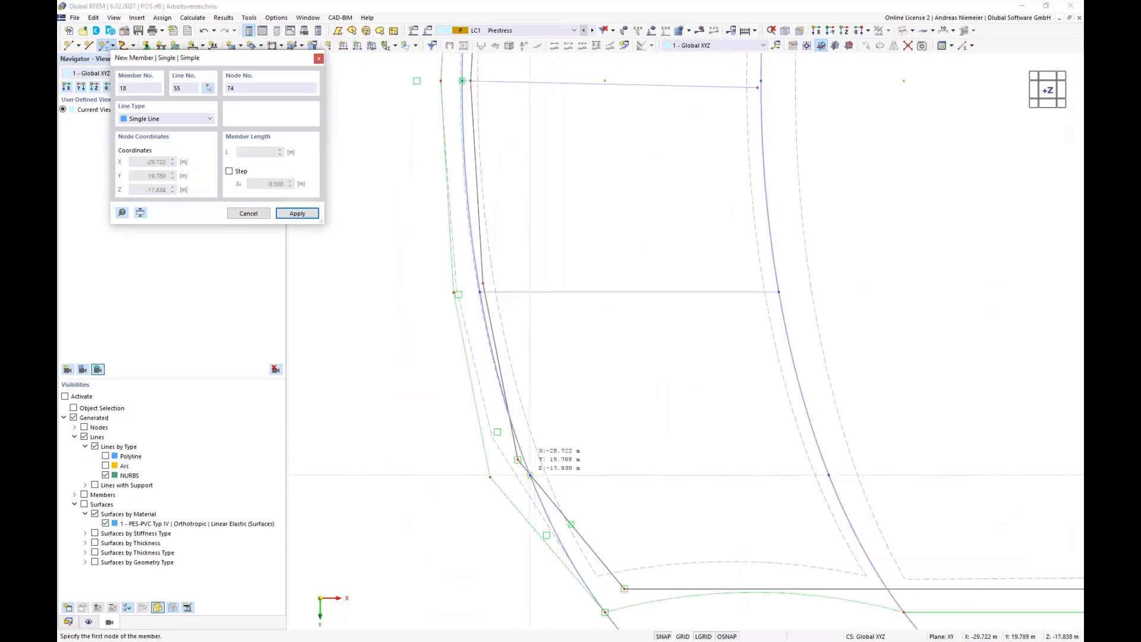
{"action": "left_click", "coordinate": [530, 476]}
{"action": "left_click", "coordinate": [828, 475]}
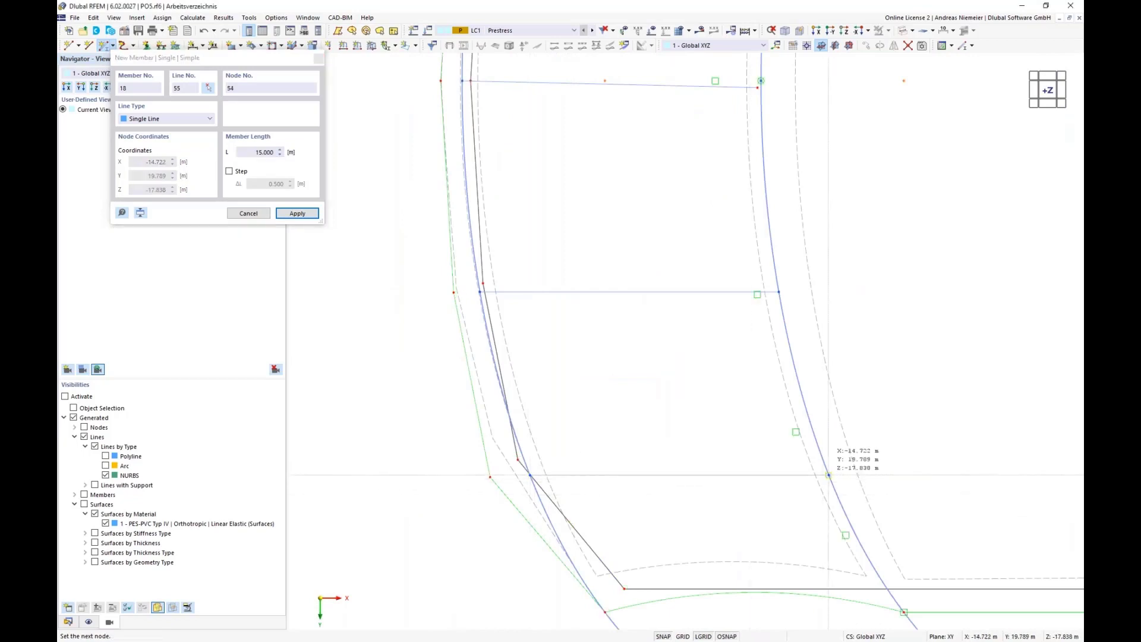
{"action": "scroll", "coordinate": [544, 300], "scroll_direction": "down", "scroll_amount": 2}
{"action": "scroll", "coordinate": [565, 505], "scroll_direction": "up", "scroll_amount": 2}
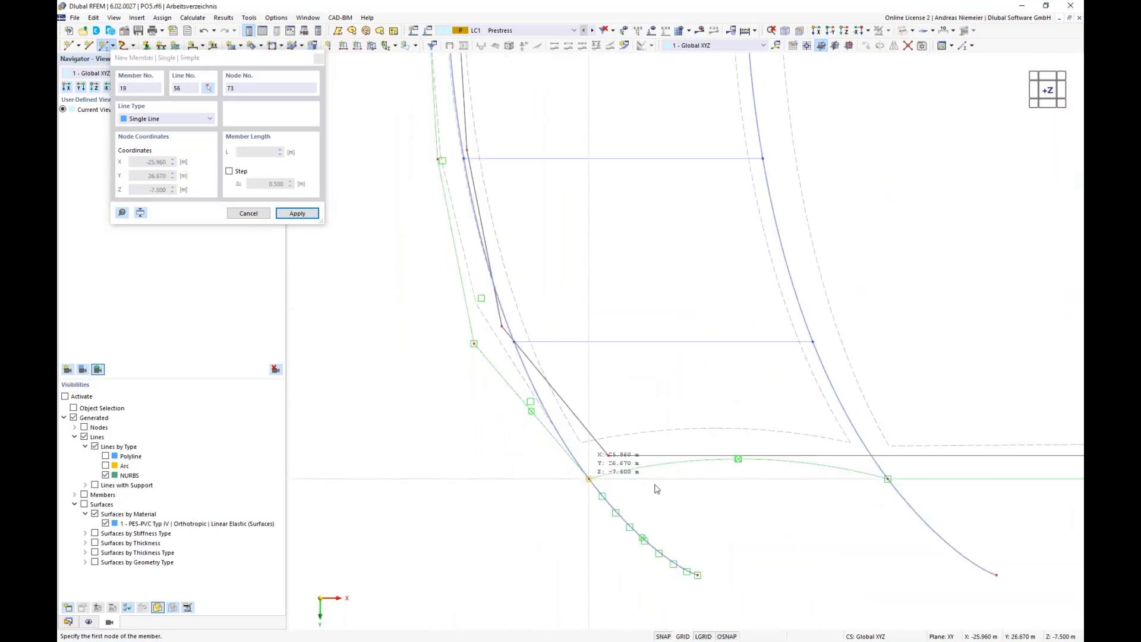
{"action": "left_click", "coordinate": [589, 479]}
{"action": "left_click", "coordinate": [888, 478]}
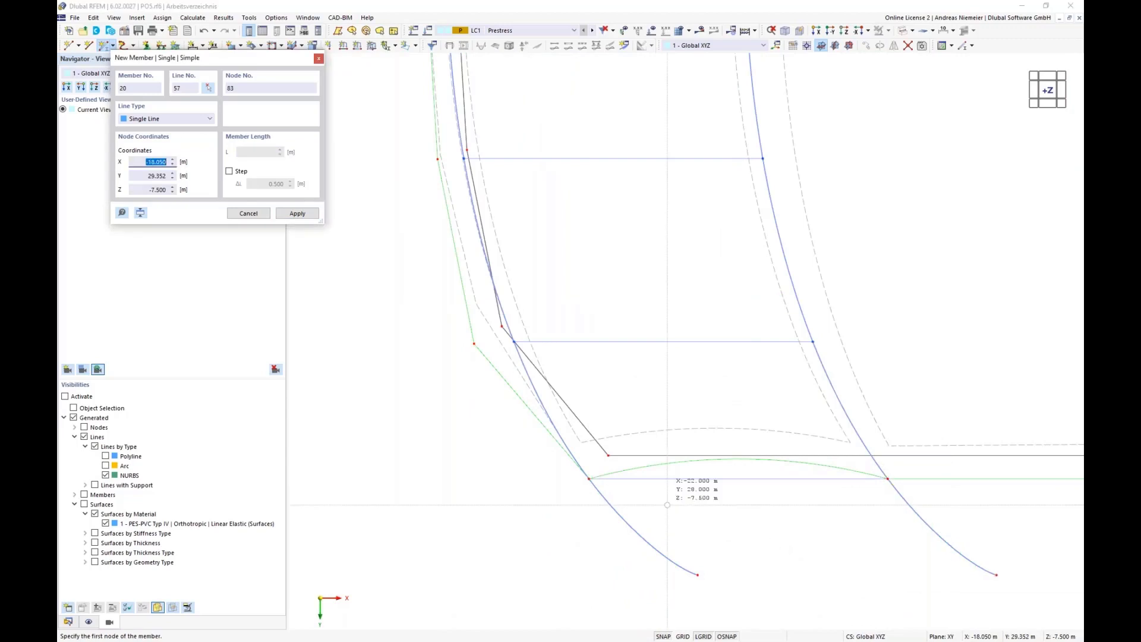
- Draw three truss members between the two positive-X arches, at the +Y boundary and at the next two node pairs toward the crown
{"action": "scroll", "coordinate": [609, 482], "scroll_direction": "down", "scroll_amount": 3}
{"action": "scroll", "coordinate": [610, 492], "scroll_direction": "up", "scroll_amount": 3}
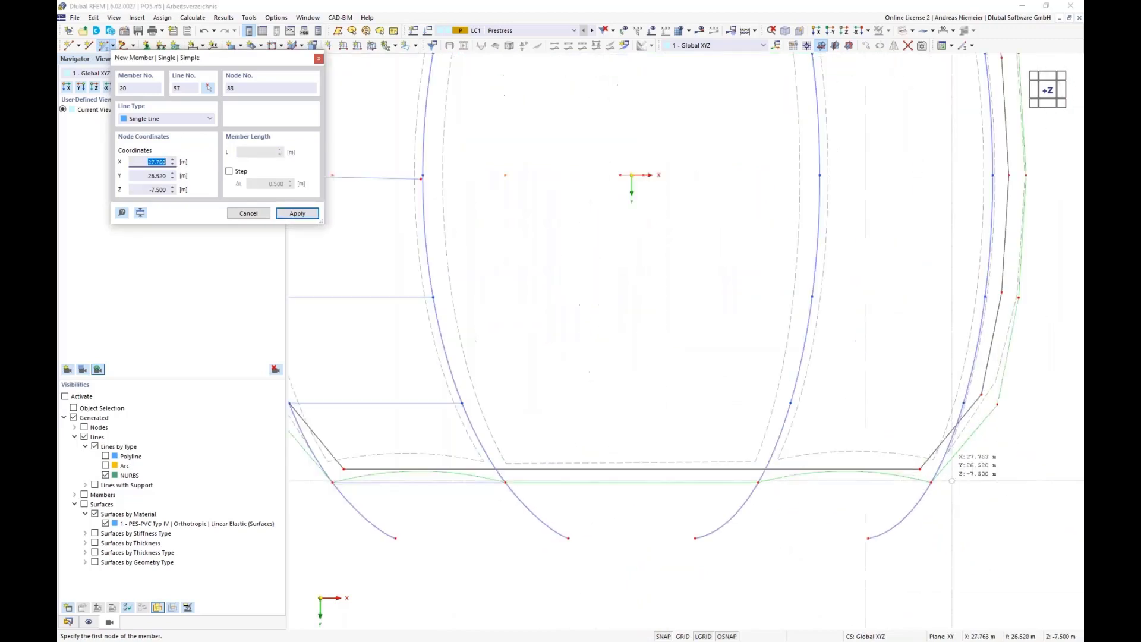
{"action": "left_click", "coordinate": [673, 483]}
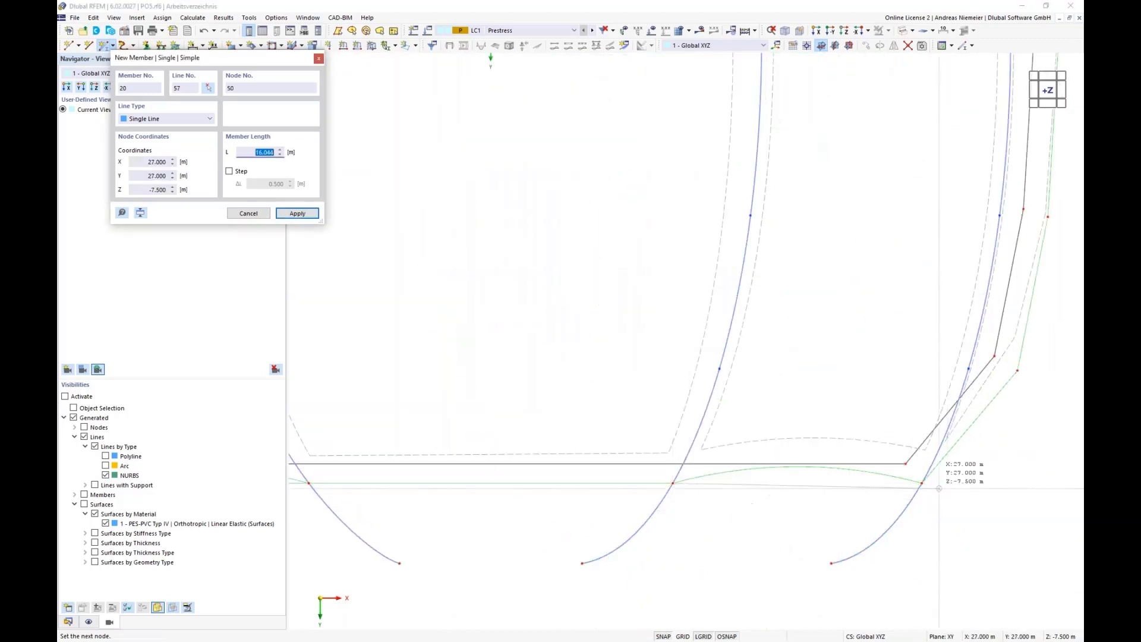
{"action": "left_click", "coordinate": [922, 483]}
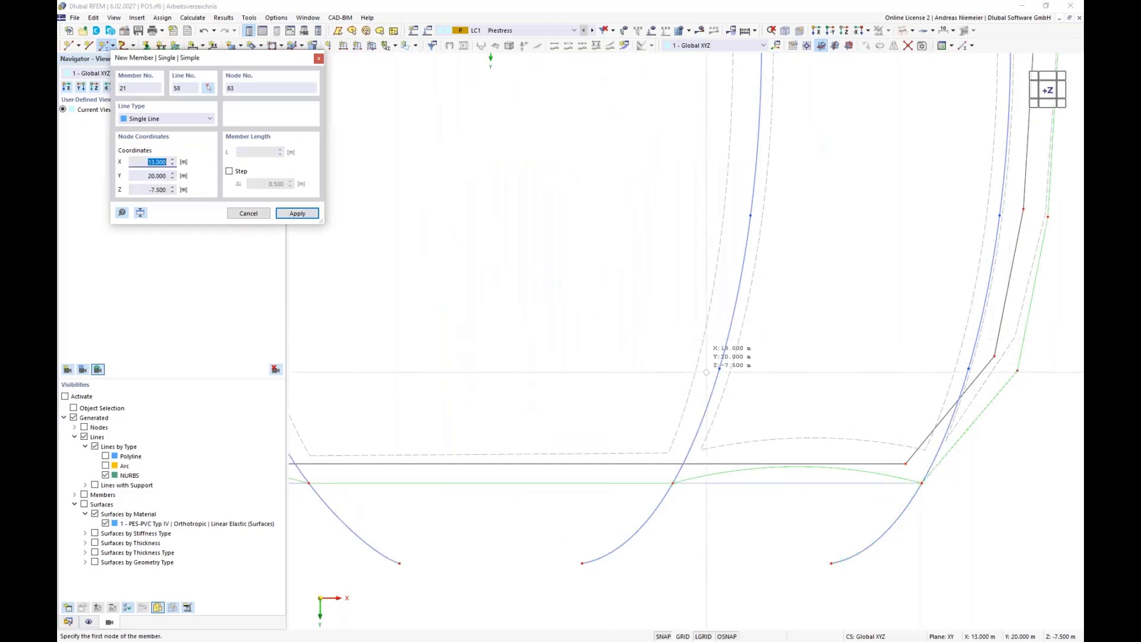
{"action": "left_click", "coordinate": [719, 369]}
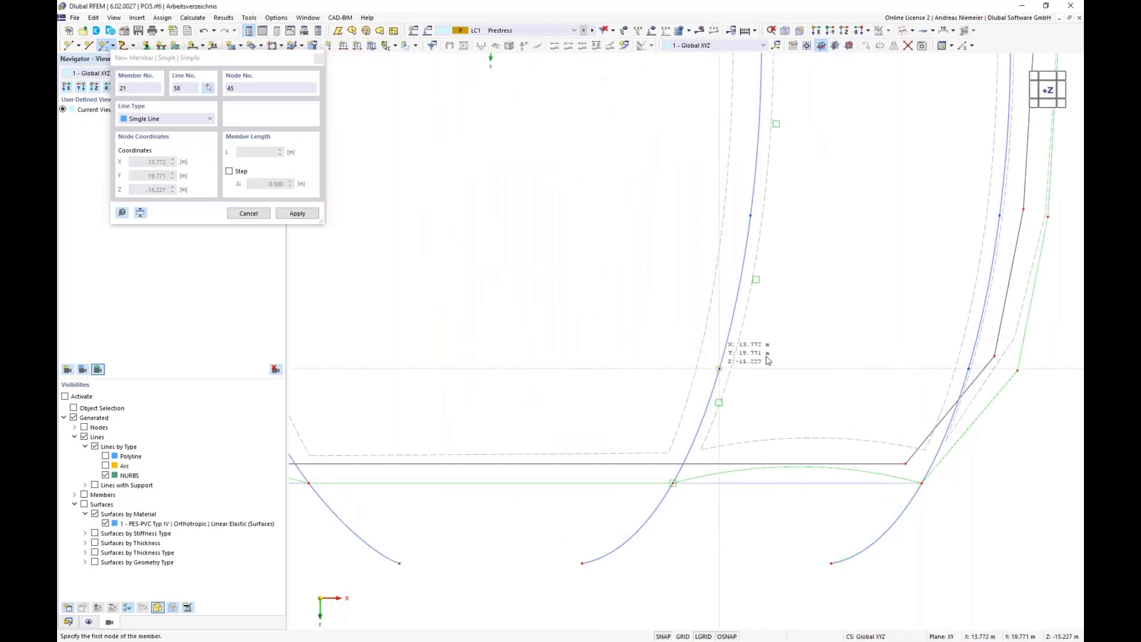
{"action": "type", "text": "15"}
{"action": "left_click", "coordinate": [969, 369]}
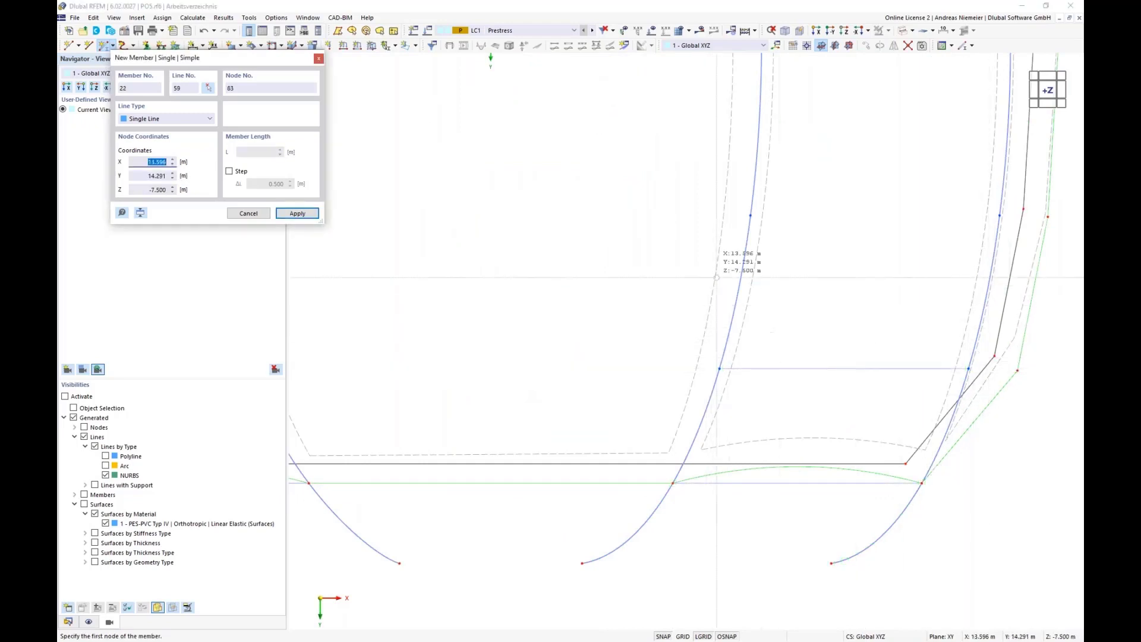
{"action": "left_click", "coordinate": [751, 215]}
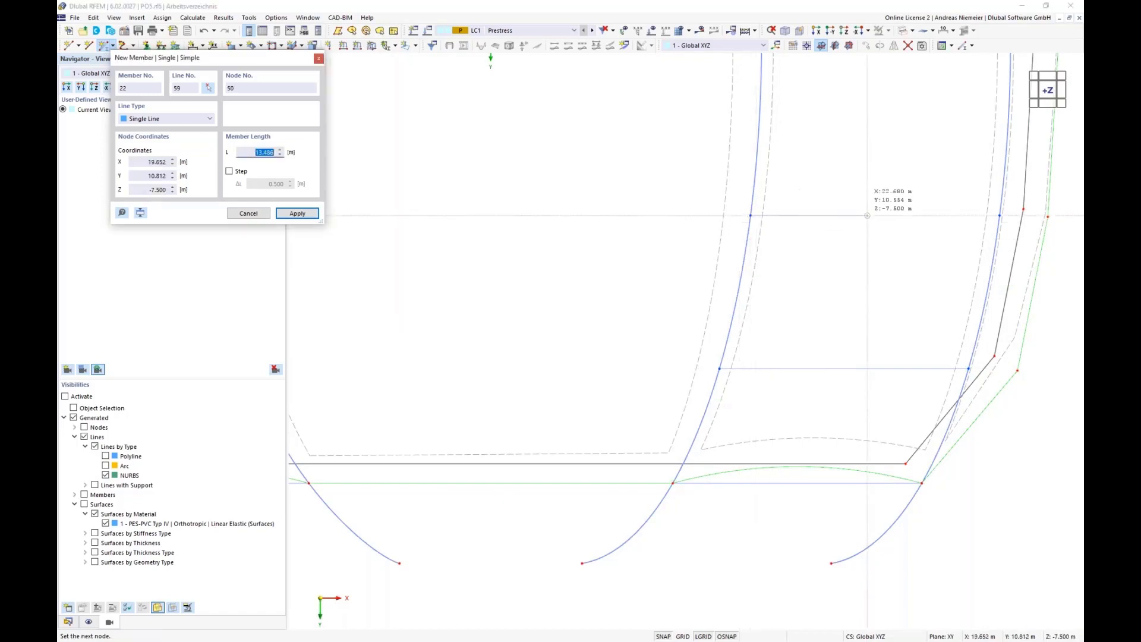
{"action": "left_click", "coordinate": [1001, 216]}
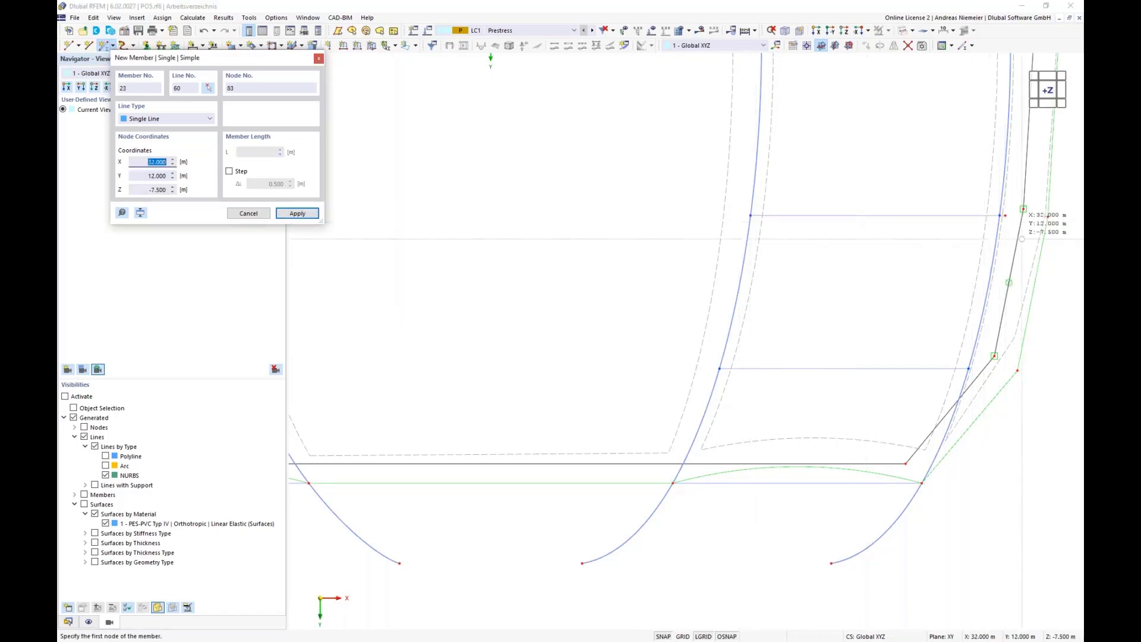
- Draw two truss members between the positive-X arches, at the crown nodes on Y 0 and at the next node pair toward -Y
{"action": "scroll", "coordinate": [1005, 217], "scroll_direction": "up", "scroll_amount": 4}
{"action": "scroll", "coordinate": [921, 333], "scroll_direction": "down", "scroll_amount": 5}
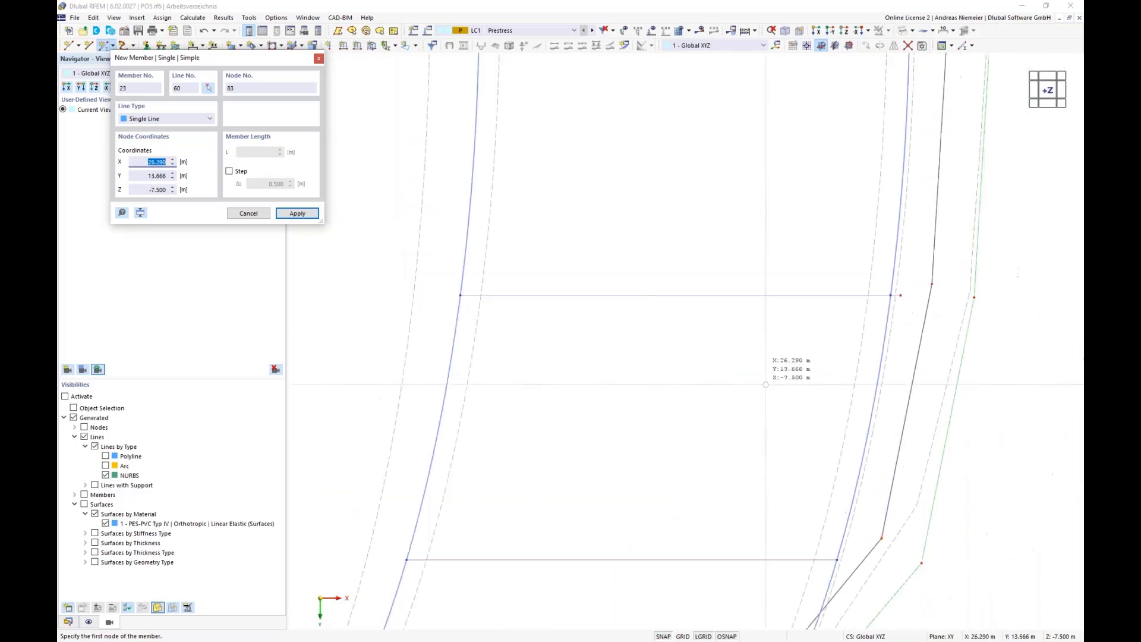
{"action": "left_click", "coordinate": [605, 153]}
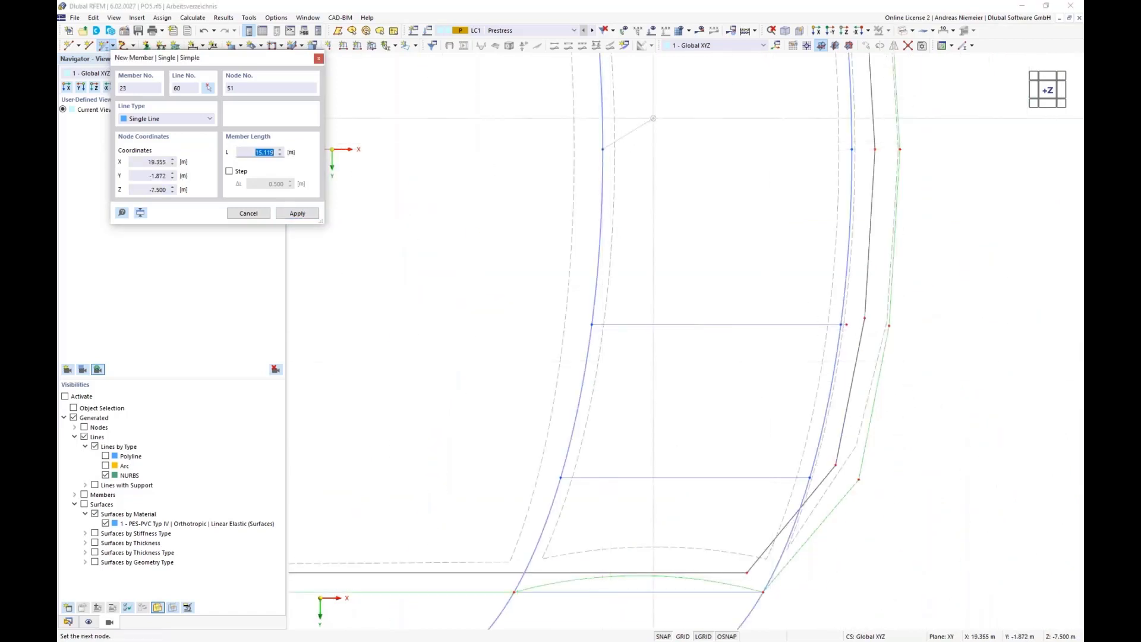
{"action": "scroll", "coordinate": [827, 469], "scroll_direction": "up", "scroll_amount": 3}
{"action": "left_click", "coordinate": [843, 163]}
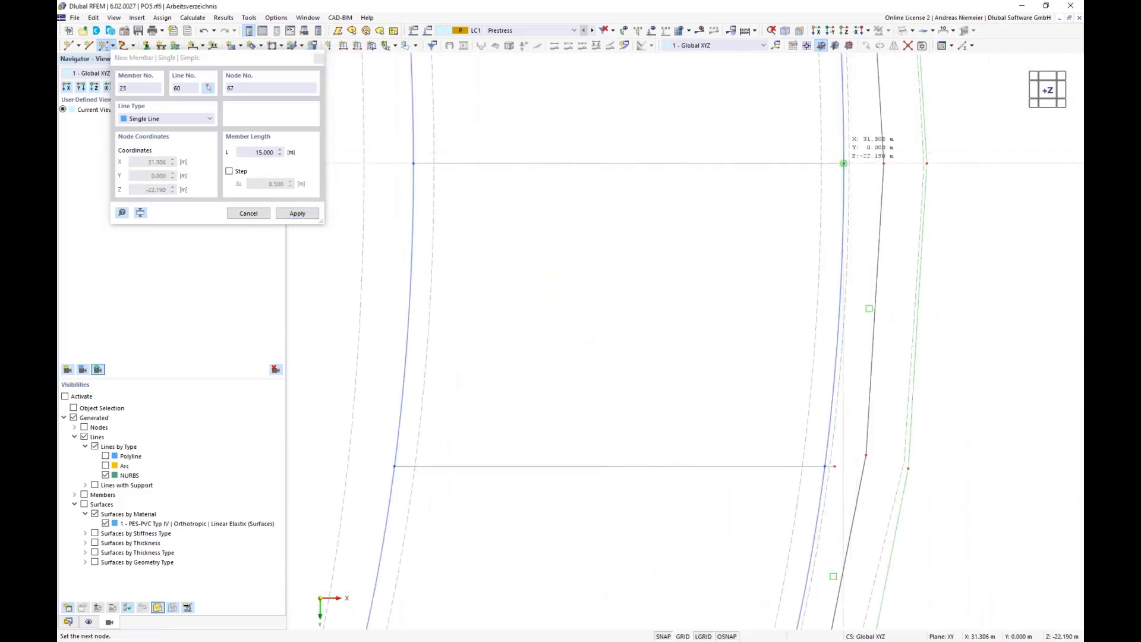
{"action": "scroll", "coordinate": [643, 351], "scroll_direction": "down", "scroll_amount": 3}
{"action": "scroll", "coordinate": [559, 143], "scroll_direction": "up", "scroll_amount": 2}
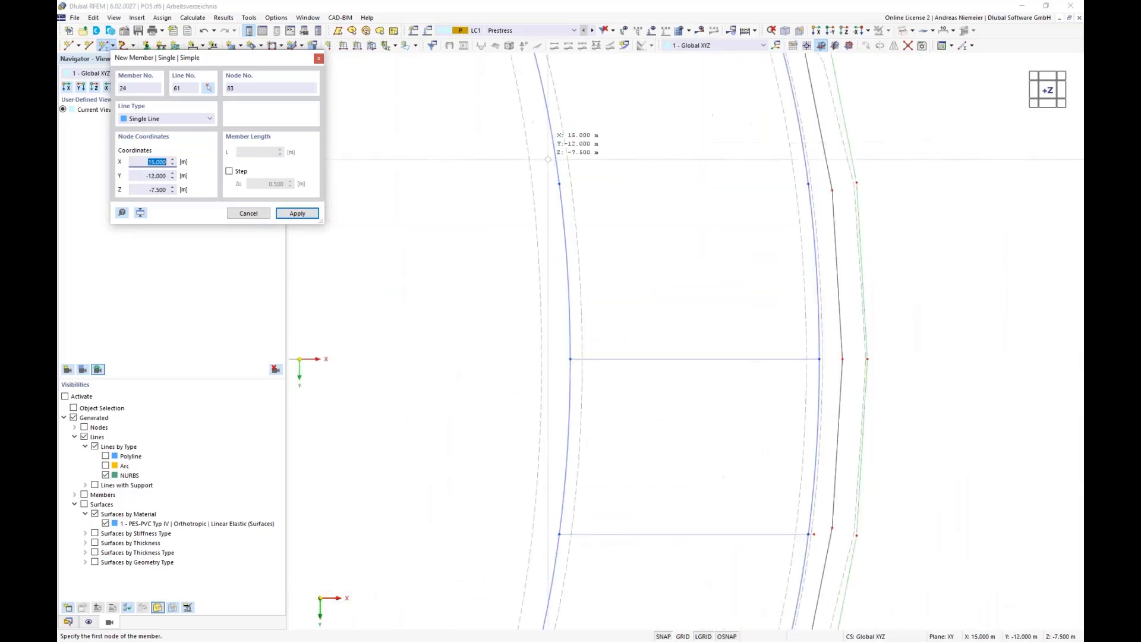
{"action": "left_click", "coordinate": [559, 184]}
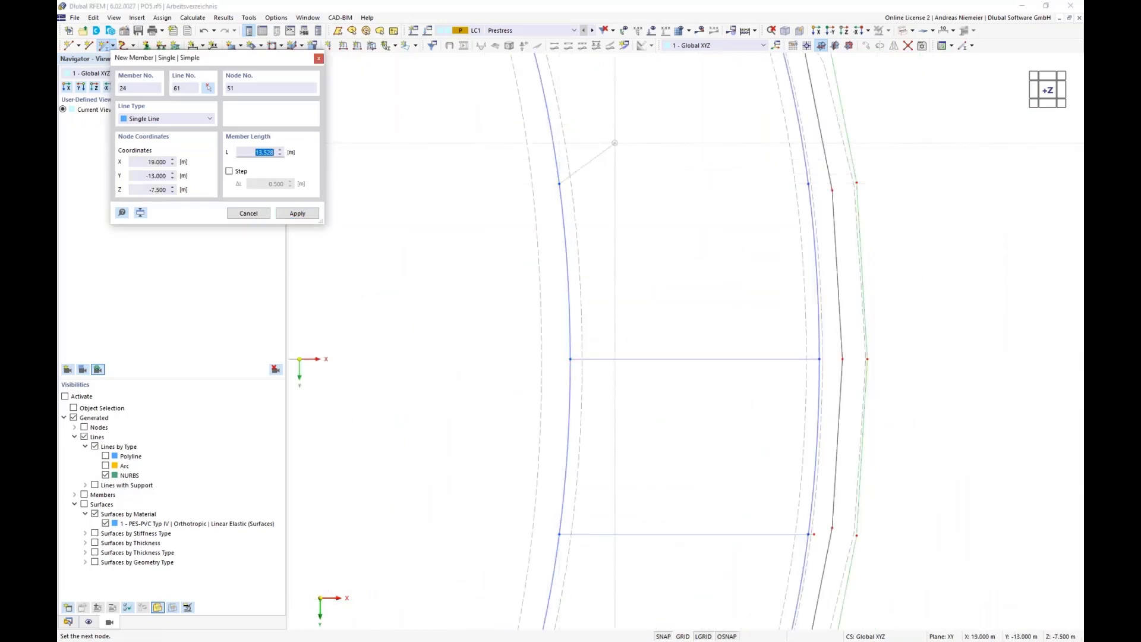
{"action": "left_click", "coordinate": [808, 184]}
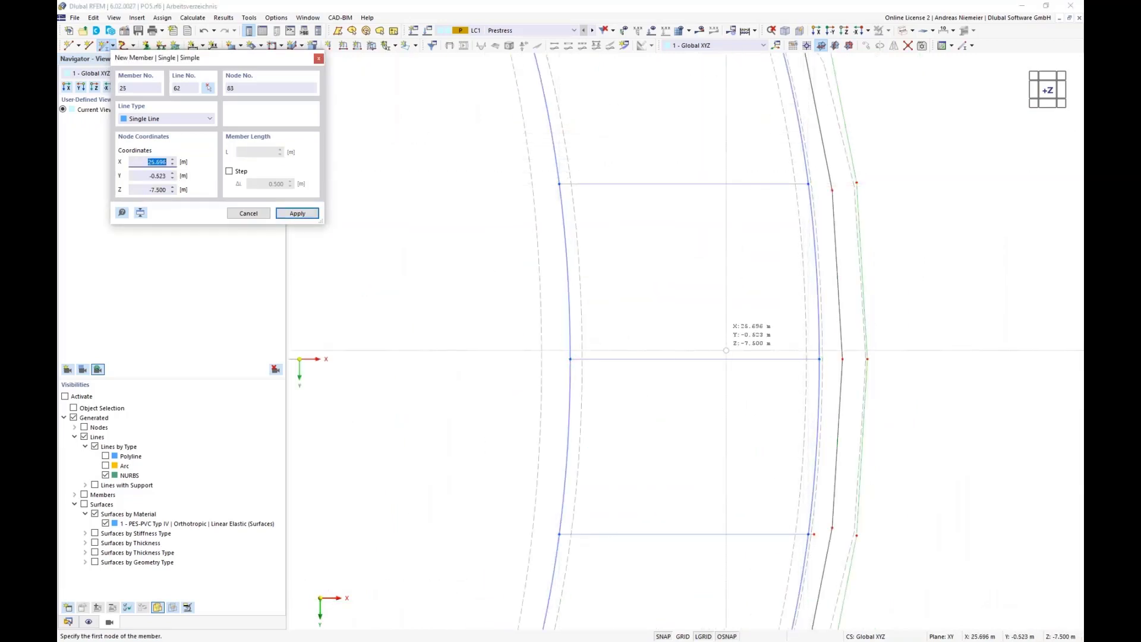
- Draw the last two truss members between the positive-X arches, ending with the one on the -Y boundary at Y -26.670 m
{"action": "scroll", "coordinate": [692, 365], "scroll_direction": "down", "scroll_amount": 3}
{"action": "scroll", "coordinate": [645, 204], "scroll_direction": "up", "scroll_amount": 2}
{"action": "left_click", "coordinate": [587, 210]}
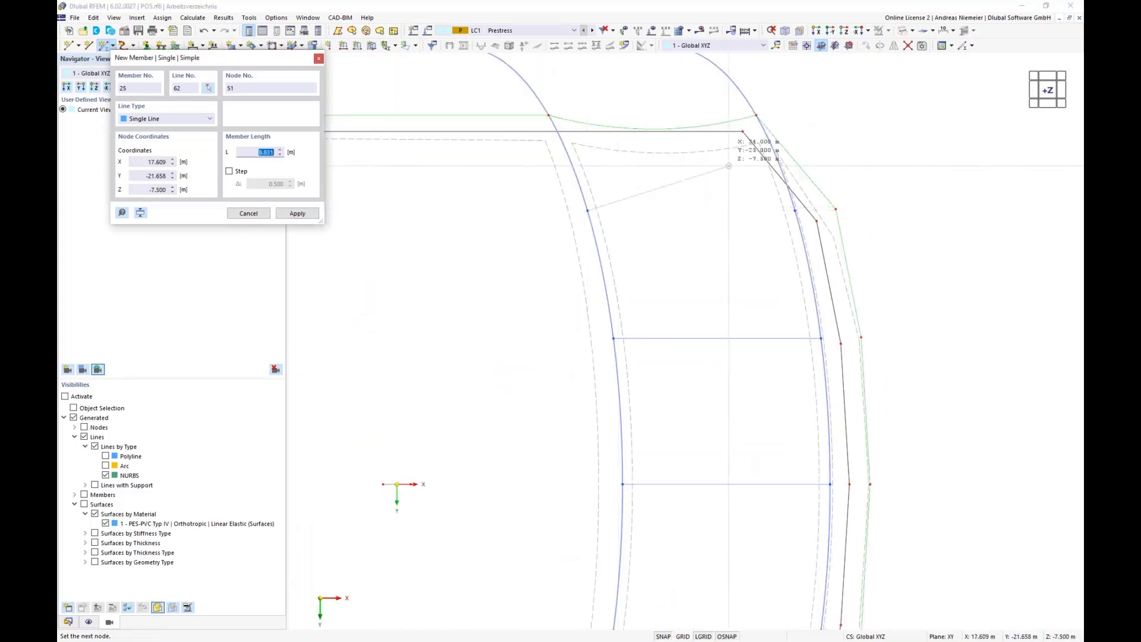
{"action": "left_click", "coordinate": [795, 210]}
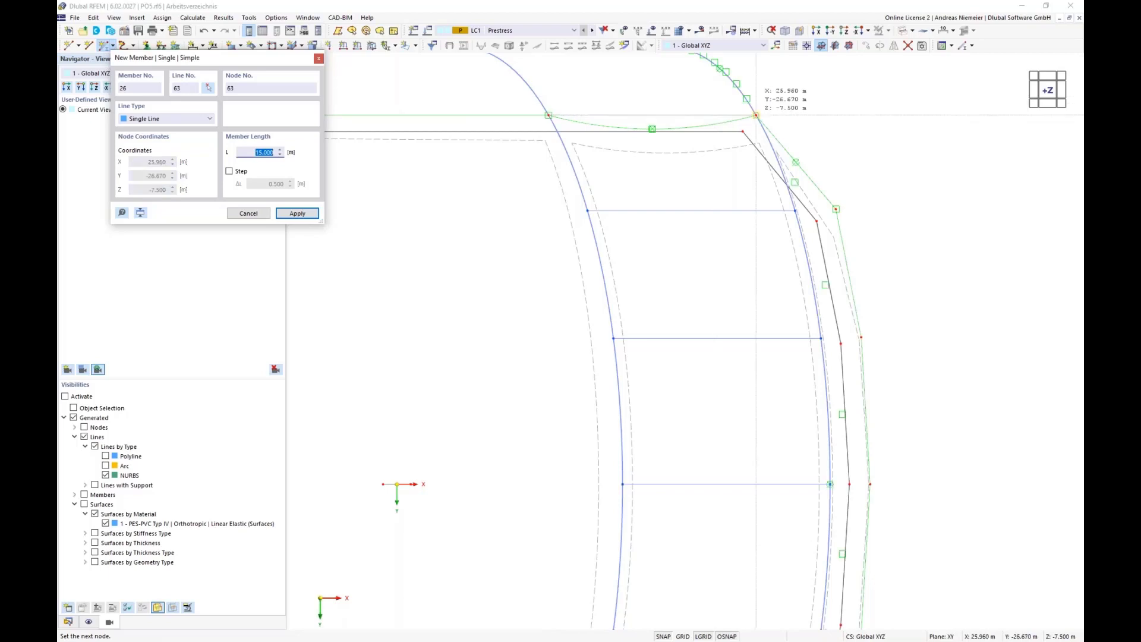
{"action": "key", "text": "Escape"}
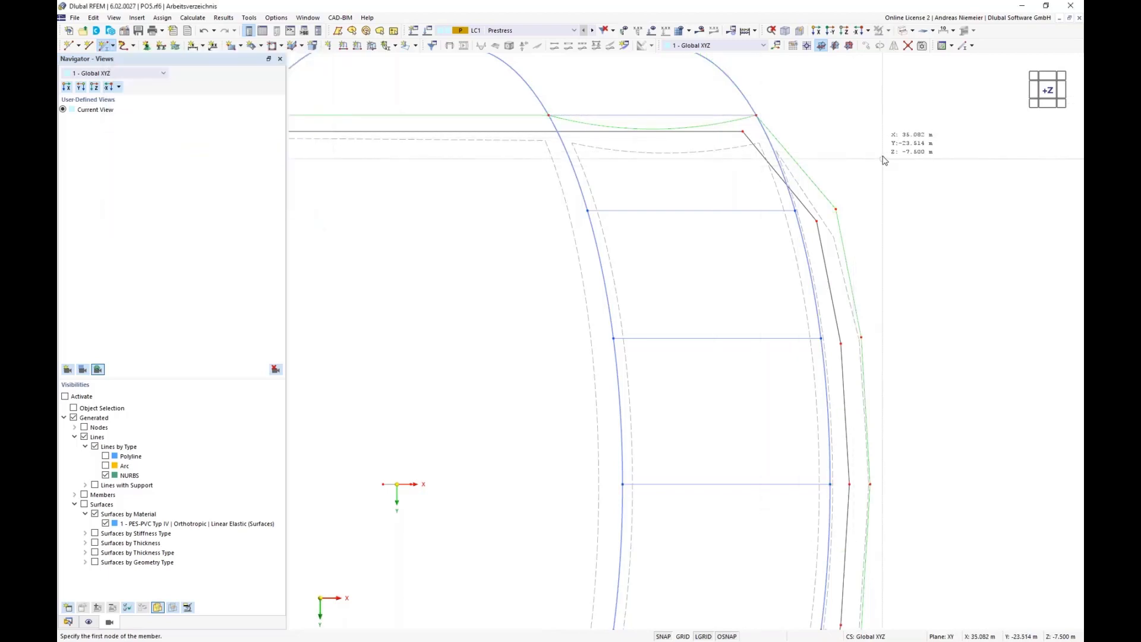
- Move the stray end node of the positive-X truss member near Y 10.6 m onto the outer arch's node
{"action": "scroll", "coordinate": [879, 158], "scroll_direction": "down", "scroll_amount": 3}
{"action": "scroll", "coordinate": [847, 473], "scroll_direction": "up", "scroll_amount": 5}
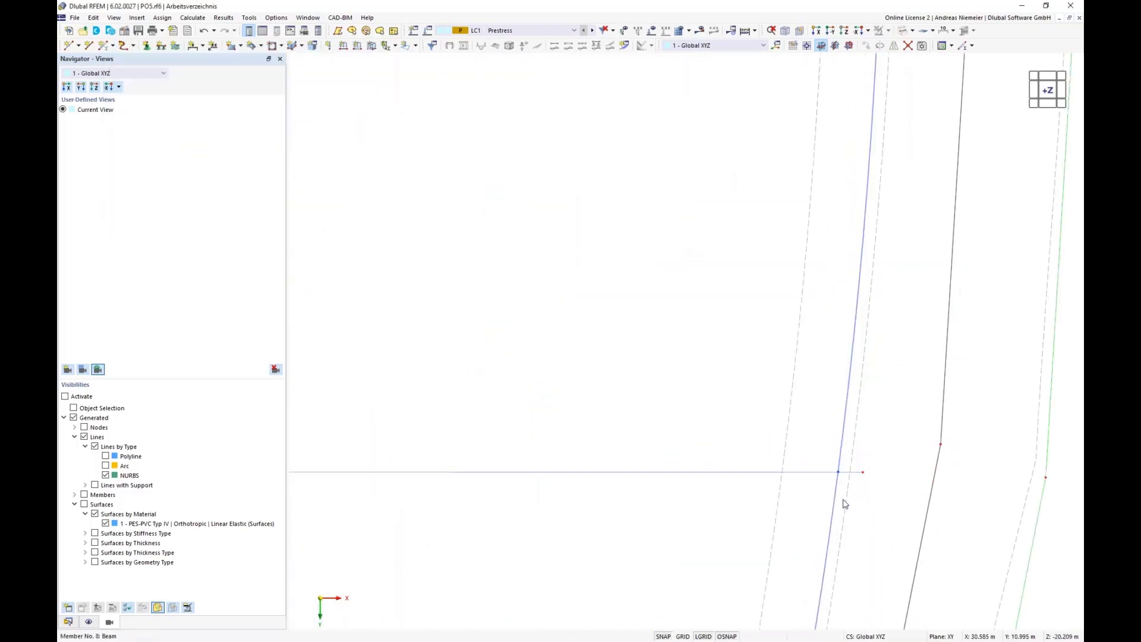
{"action": "scroll", "coordinate": [843, 478], "scroll_direction": "up", "scroll_amount": 3}
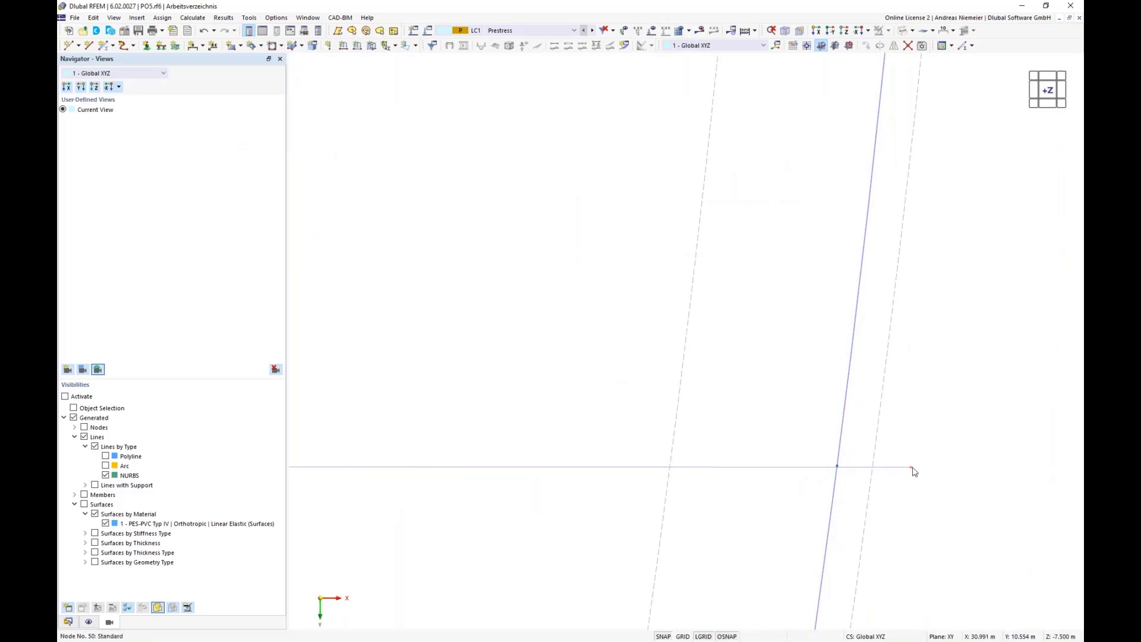
{"action": "left_click_drag", "start_coordinate": [915, 472], "coordinate": [839, 472]}
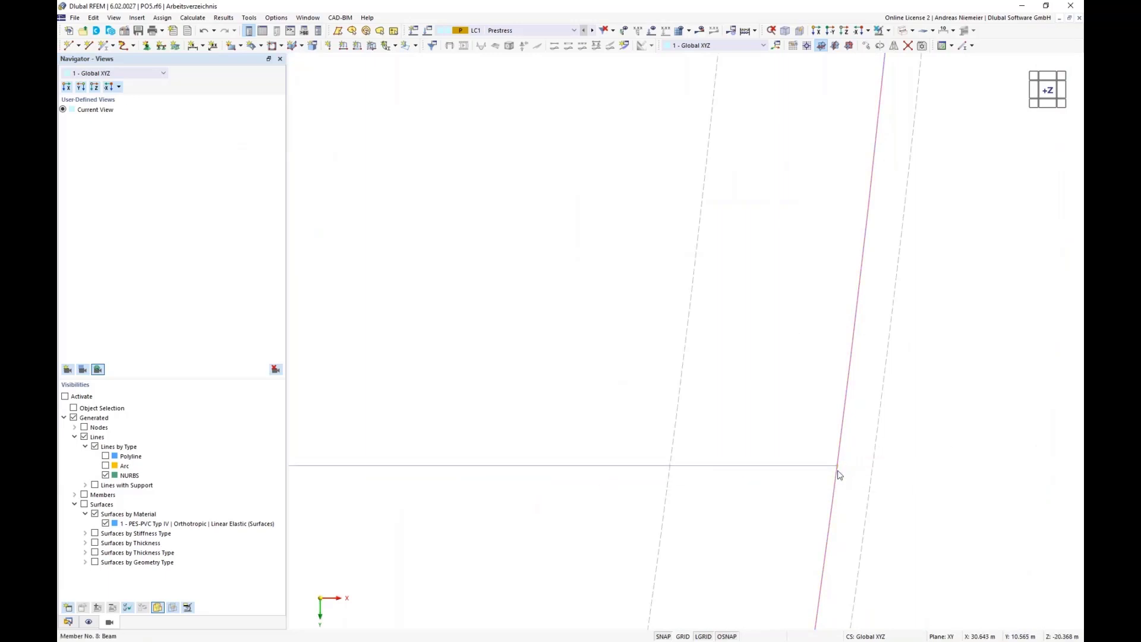
- Move the stray end node of the negative-X crown truss member onto the inner arch's crown node
{"action": "scroll", "coordinate": [854, 369], "scroll_direction": "down", "scroll_amount": 8}
{"action": "scroll", "coordinate": [858, 370], "scroll_direction": "down", "scroll_amount": 3}
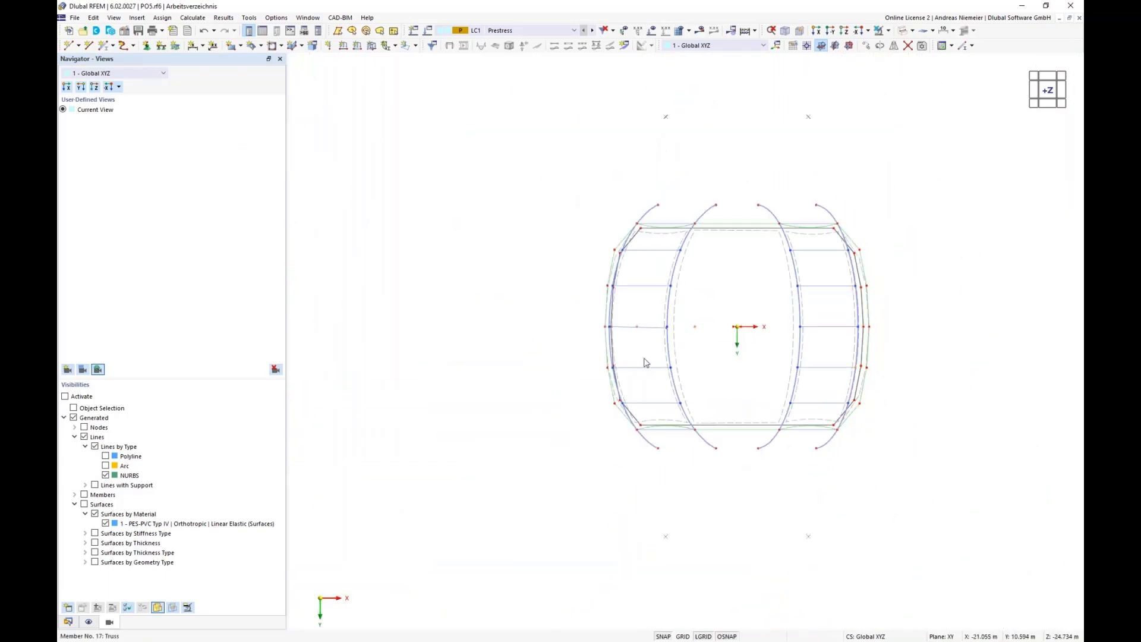
{"action": "scroll", "coordinate": [668, 341], "scroll_direction": "up", "scroll_amount": 8}
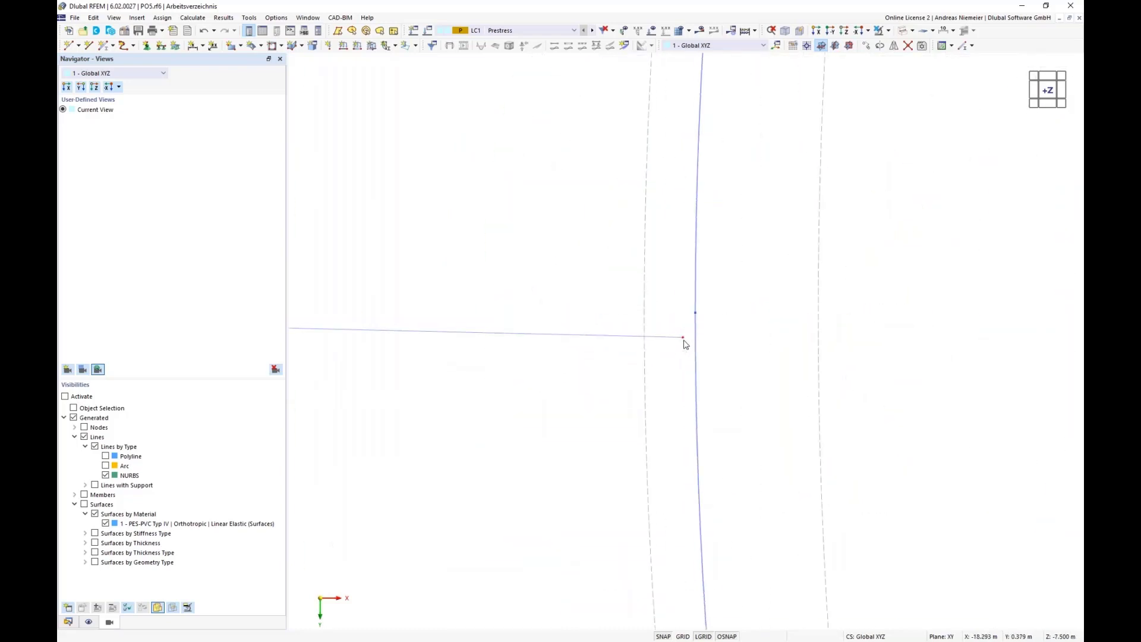
{"action": "left_click_drag", "start_coordinate": [696, 315], "coordinate": [699, 323]}
{"action": "scroll", "coordinate": [662, 352], "scroll_direction": "down", "scroll_amount": 8}
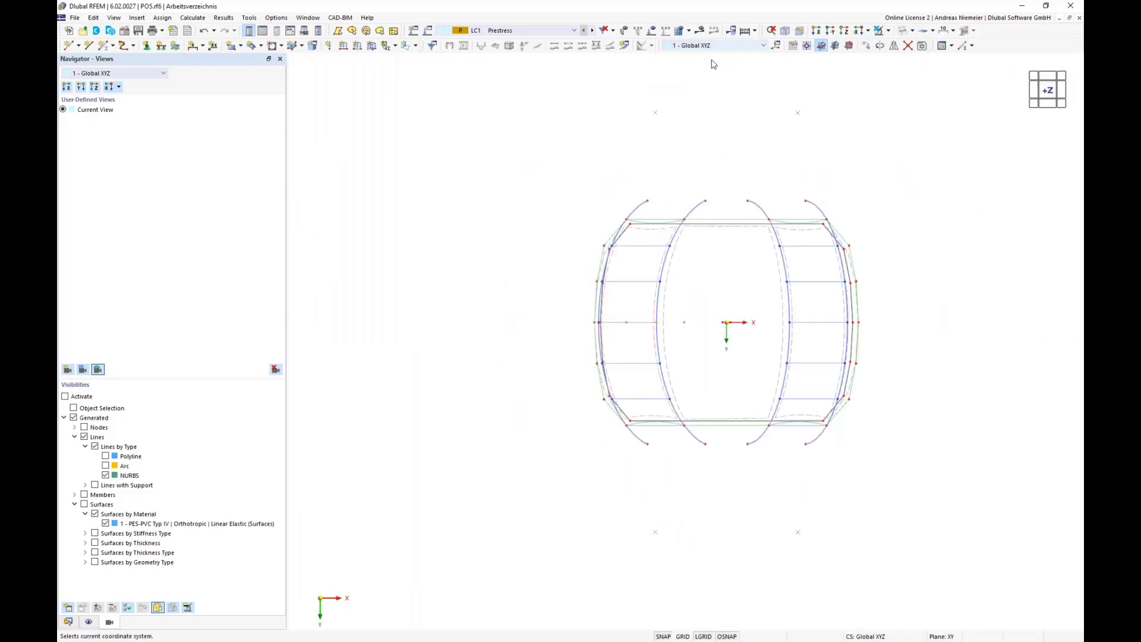
- Inspect the arches and truss members in 3D as a solid model, and return the display to the wireframe model
{"action": "left_click", "coordinate": [785, 31]}
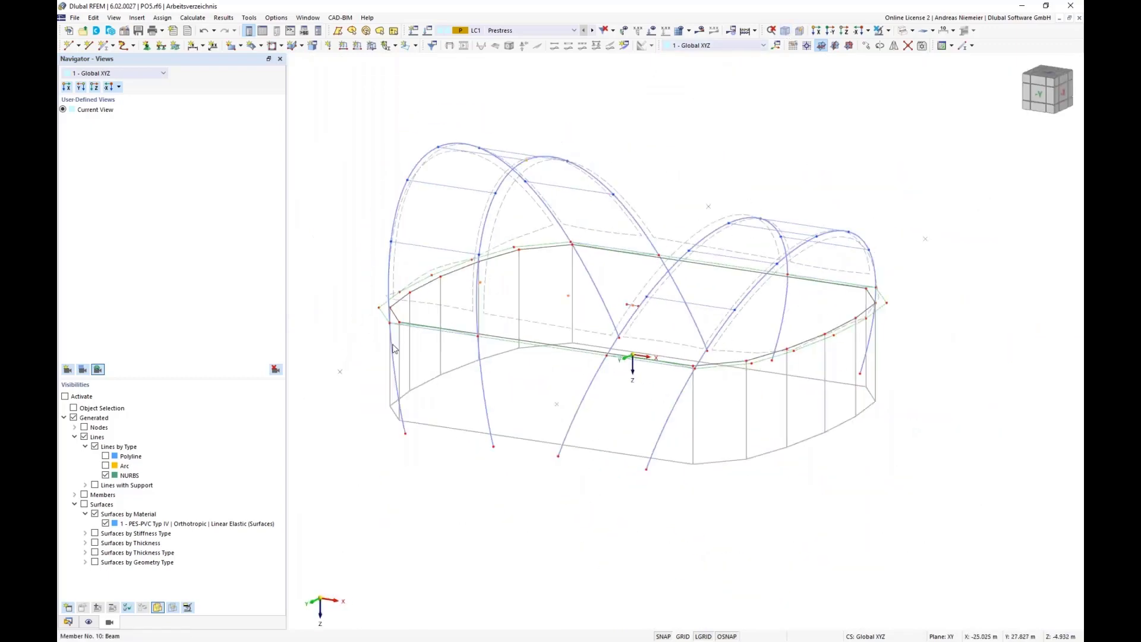
{"action": "left_click", "coordinate": [913, 31]}
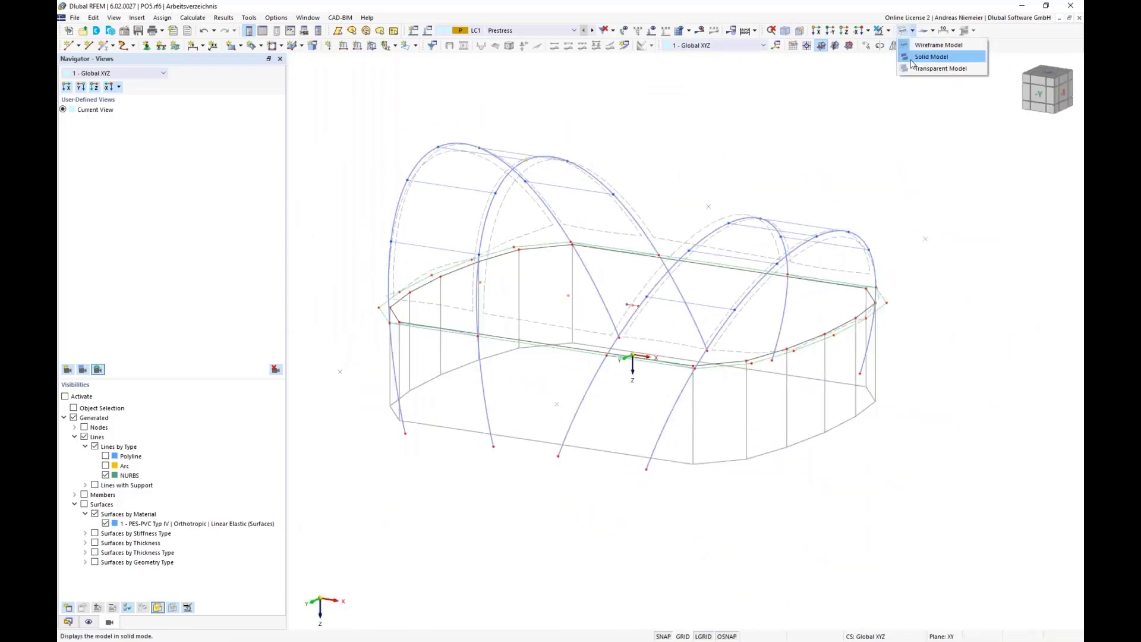
{"action": "left_click", "coordinate": [942, 51]}
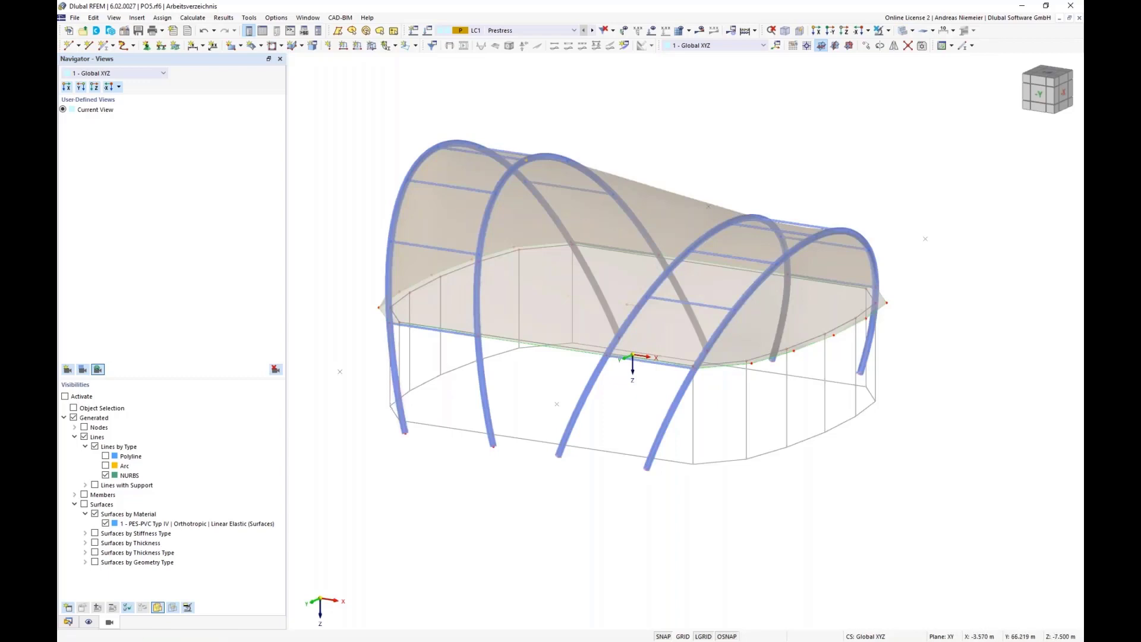
{"action": "middle_click_drag", "start_coordinate": [411, 411], "coordinate": [446, 425], "text": "ctrl"}
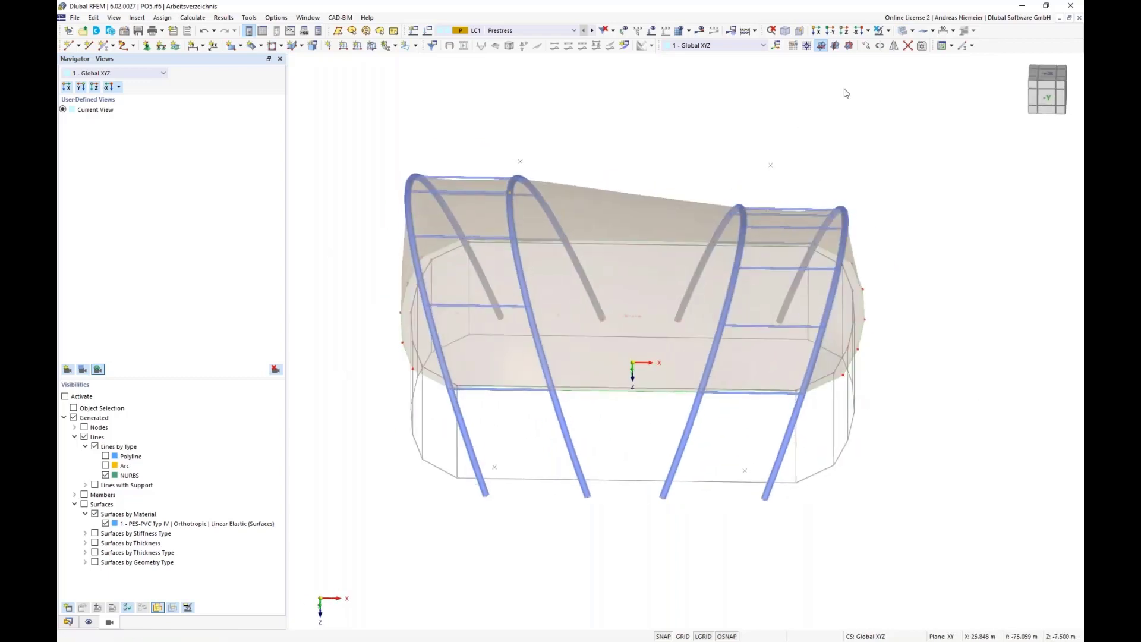
{"action": "left_click", "coordinate": [919, 33]}
{"action": "left_click", "coordinate": [943, 43]}
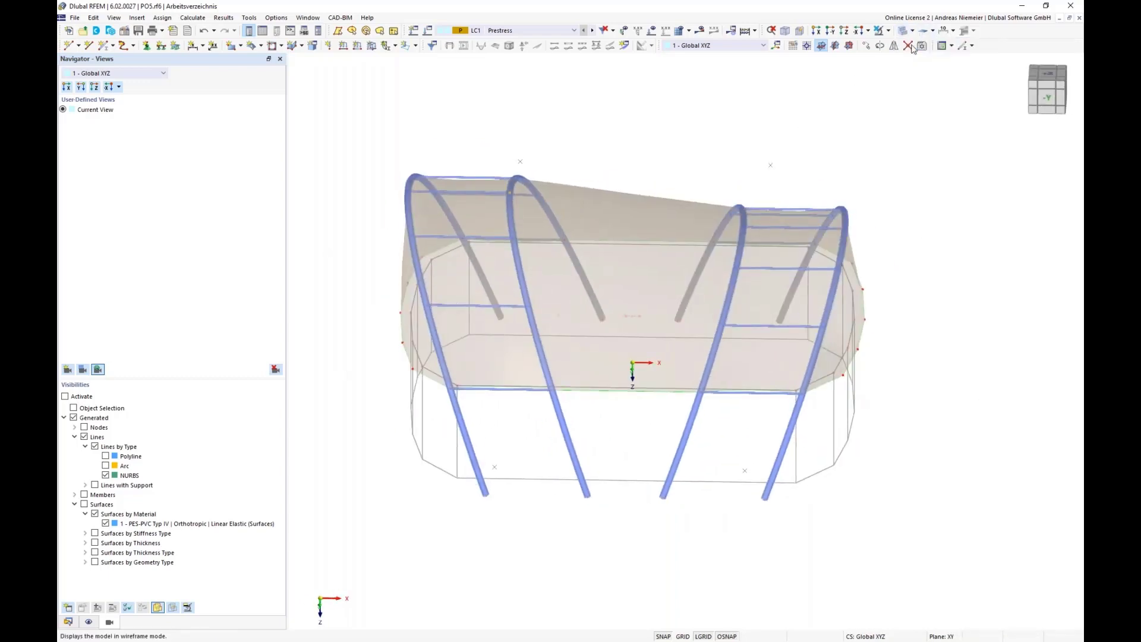
- Set up a new single member of type Tension in the plan view along Z
{"action": "left_click", "coordinate": [849, 34]}
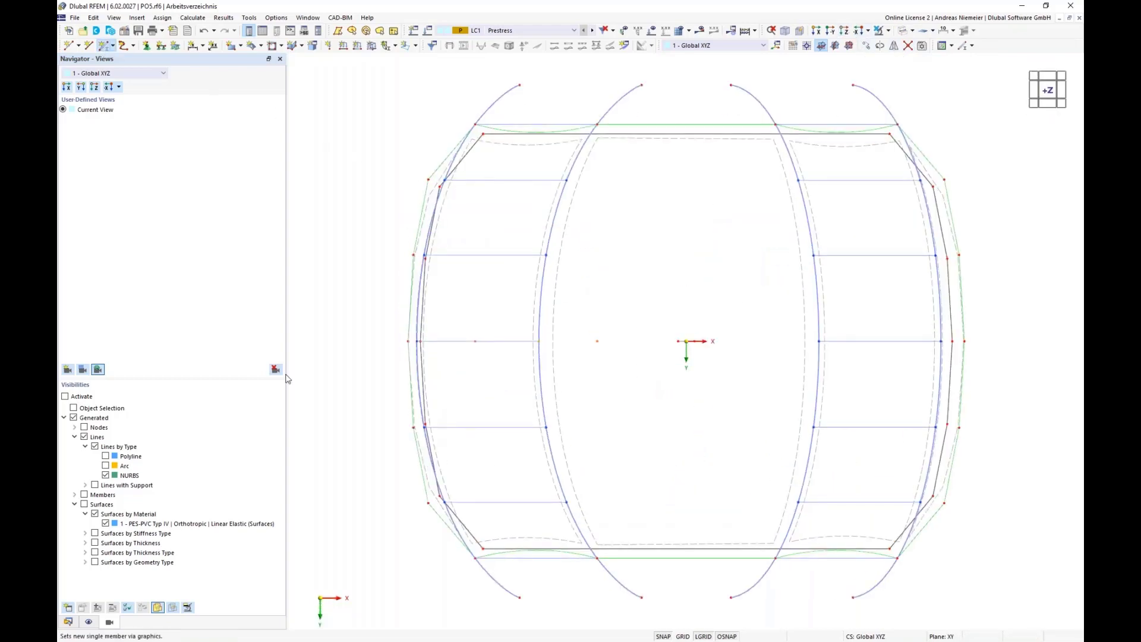
{"action": "left_click", "coordinate": [294, 179]}
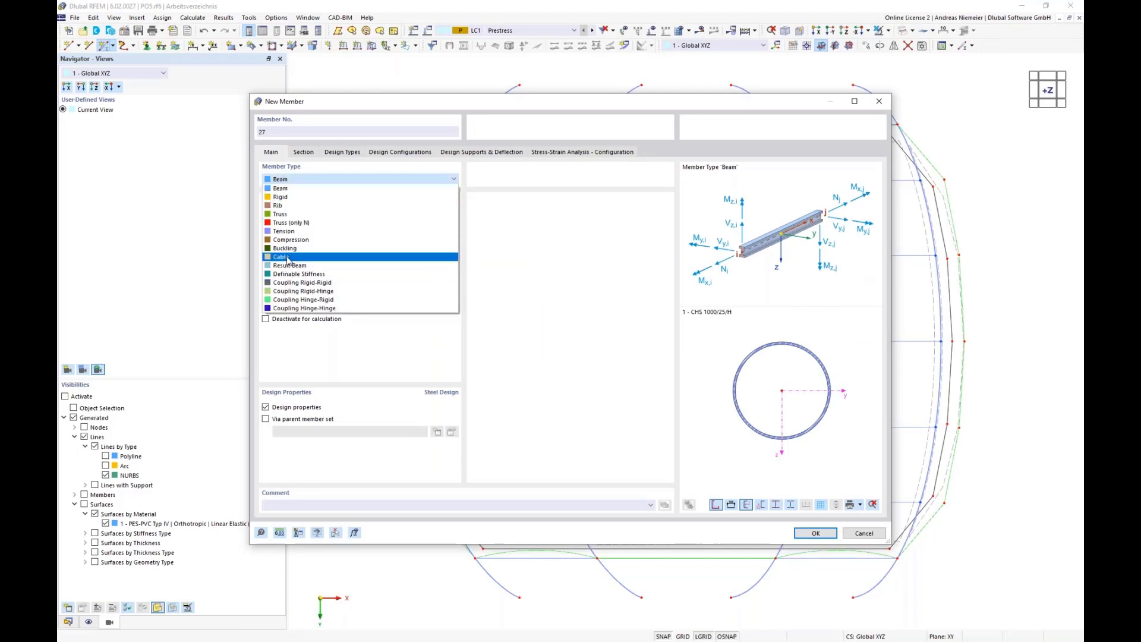
{"action": "left_click", "coordinate": [289, 232]}
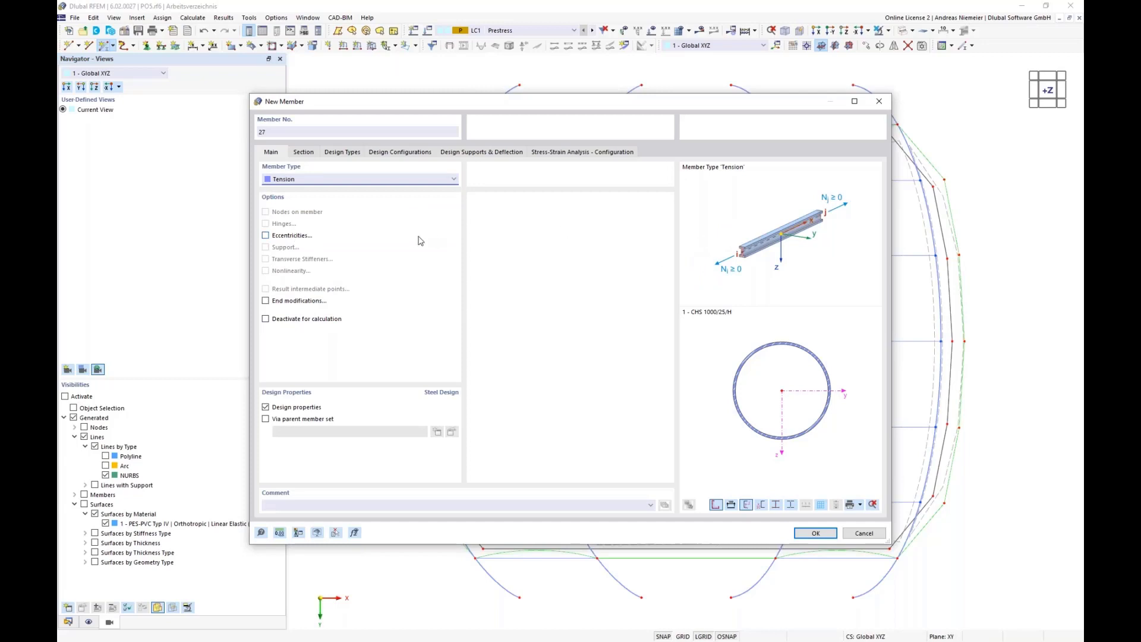
- Assign the standardized solid round bar section R 28 with material S355 to the new tension member and start placing it
{"action": "left_click", "coordinate": [302, 153]}
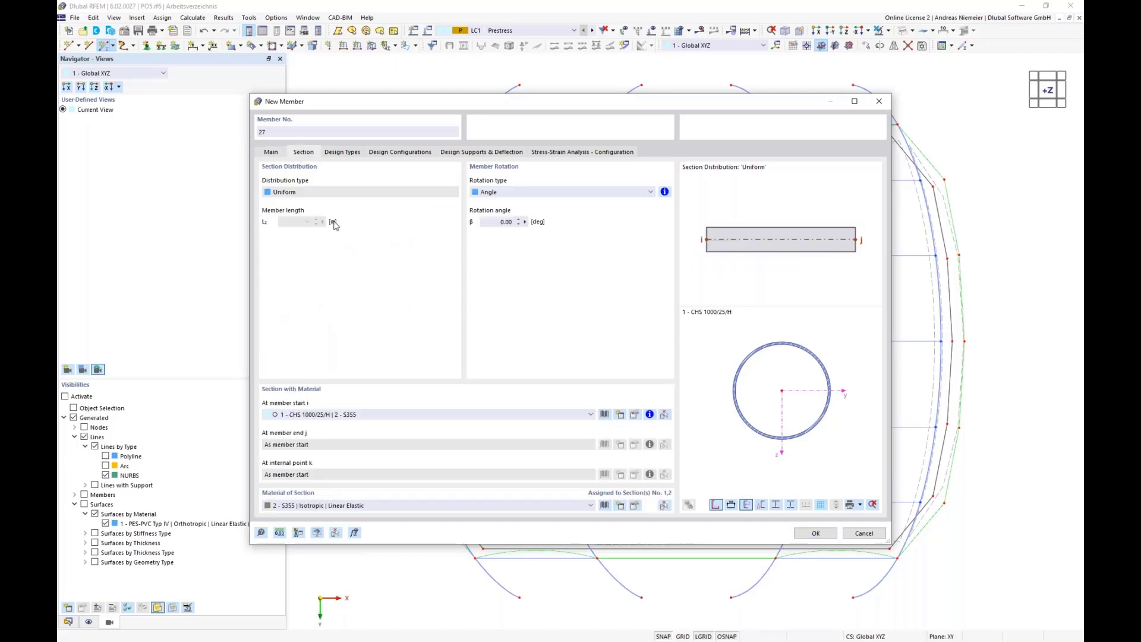
{"action": "left_click", "coordinate": [605, 414]}
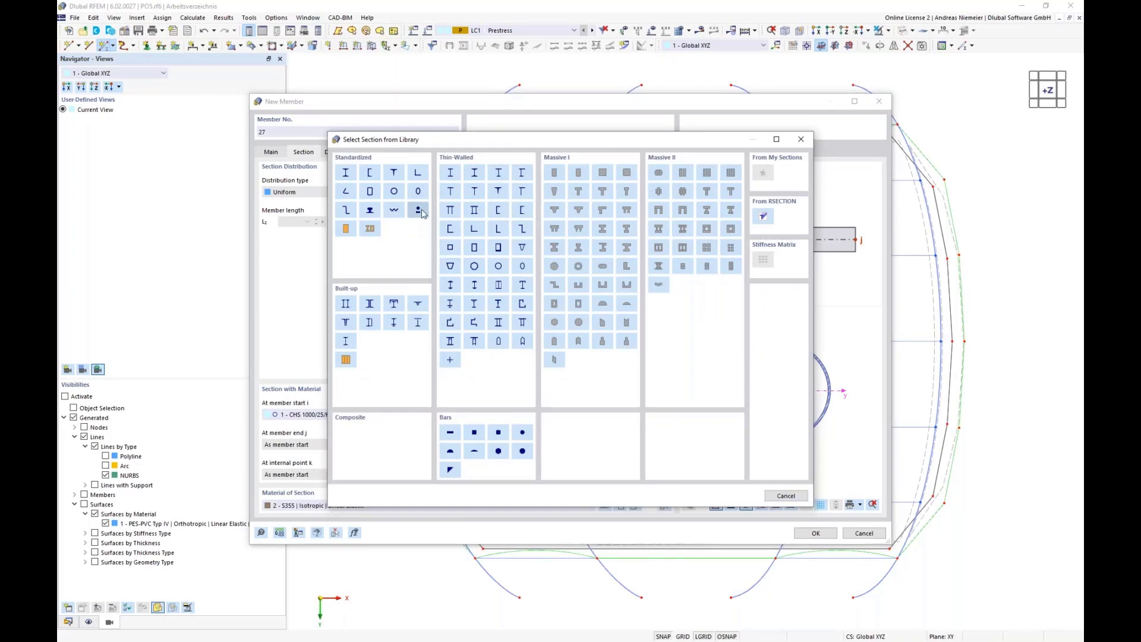
{"action": "left_click", "coordinate": [421, 213]}
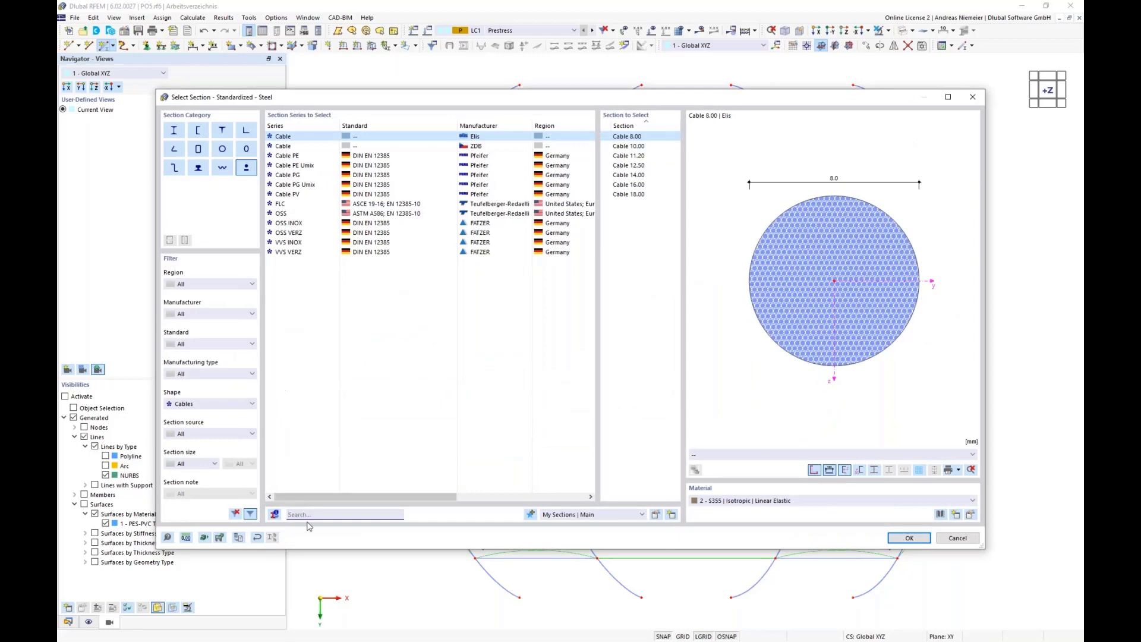
{"action": "left_click", "coordinate": [192, 406]}
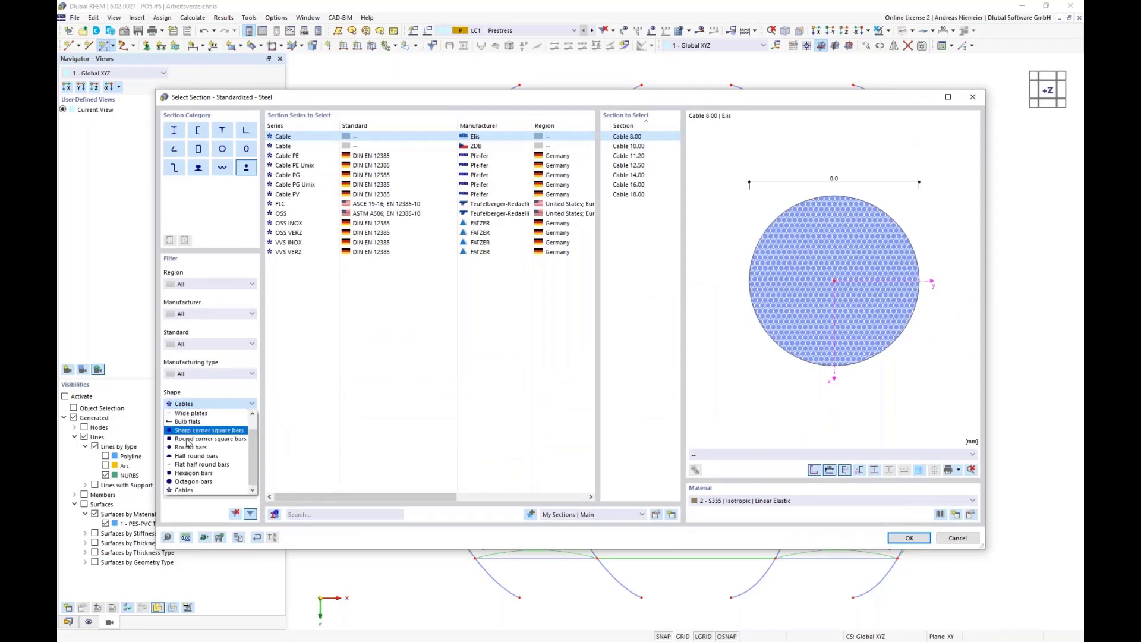
{"action": "left_click", "coordinate": [199, 415]}
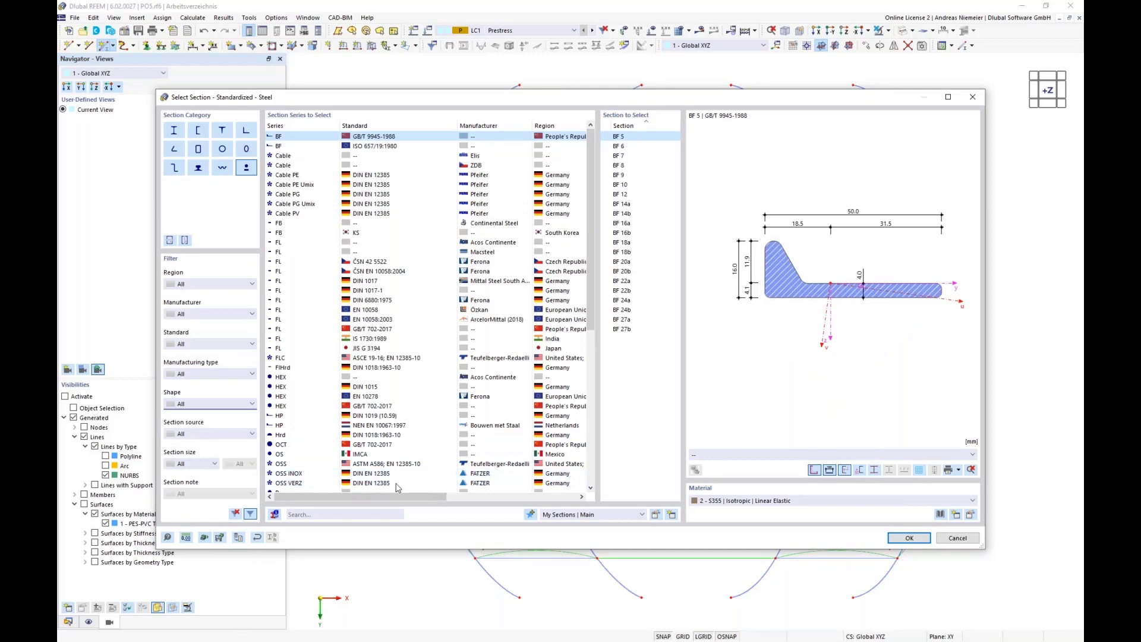
{"action": "left_click", "coordinate": [326, 514]}
{"action": "type", "text": "r"}
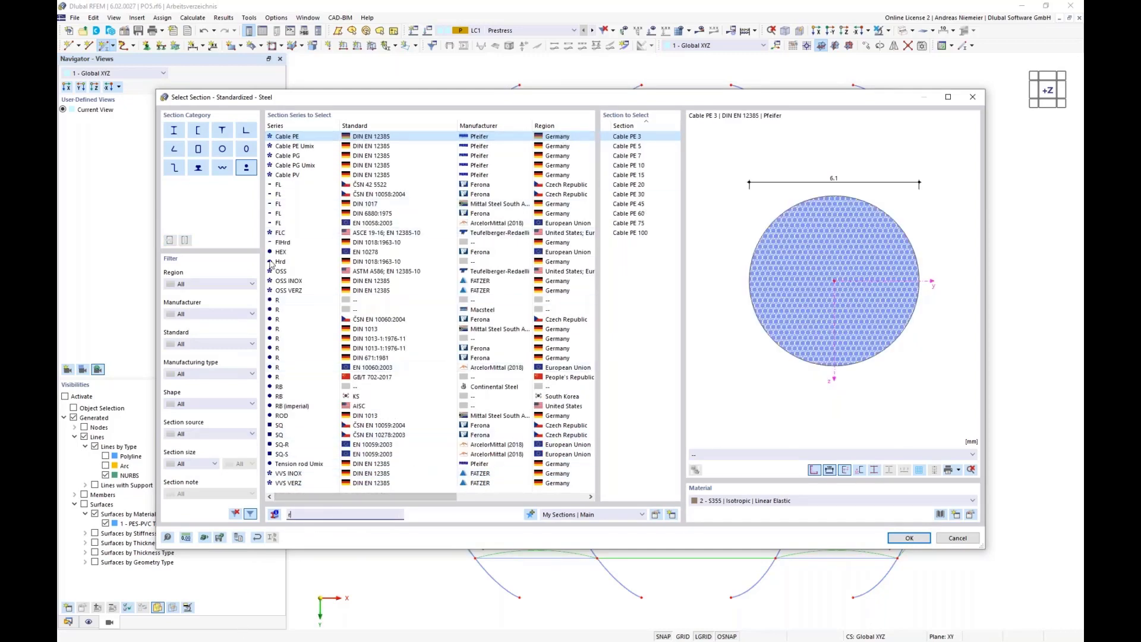
{"action": "left_click", "coordinate": [291, 300]}
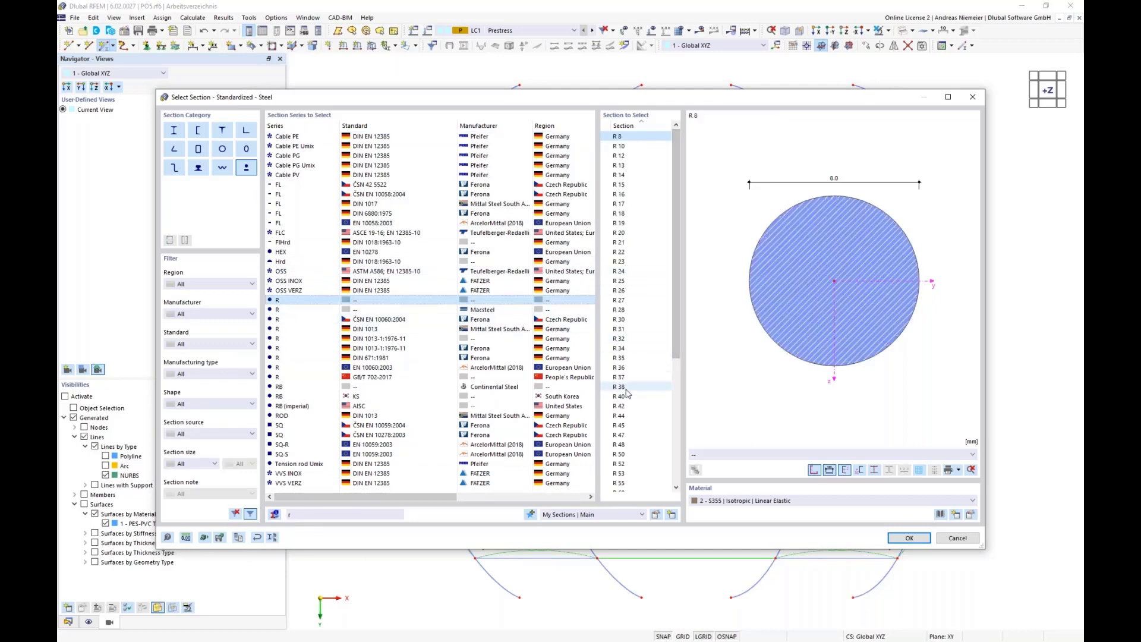
{"action": "left_click", "coordinate": [620, 310]}
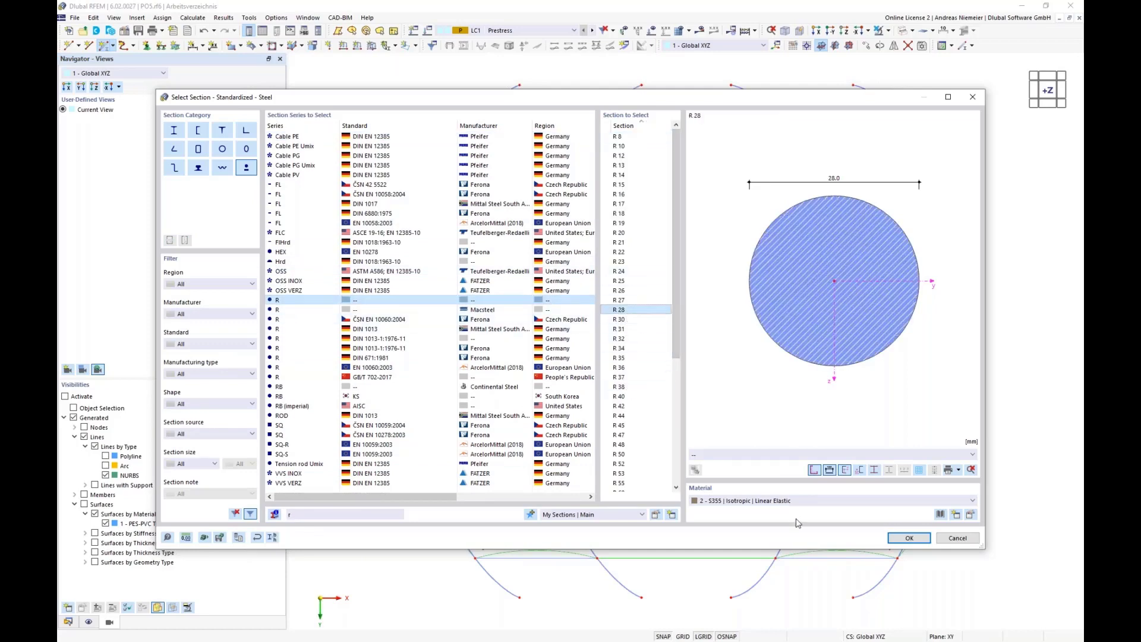
{"action": "left_click", "coordinate": [910, 538]}
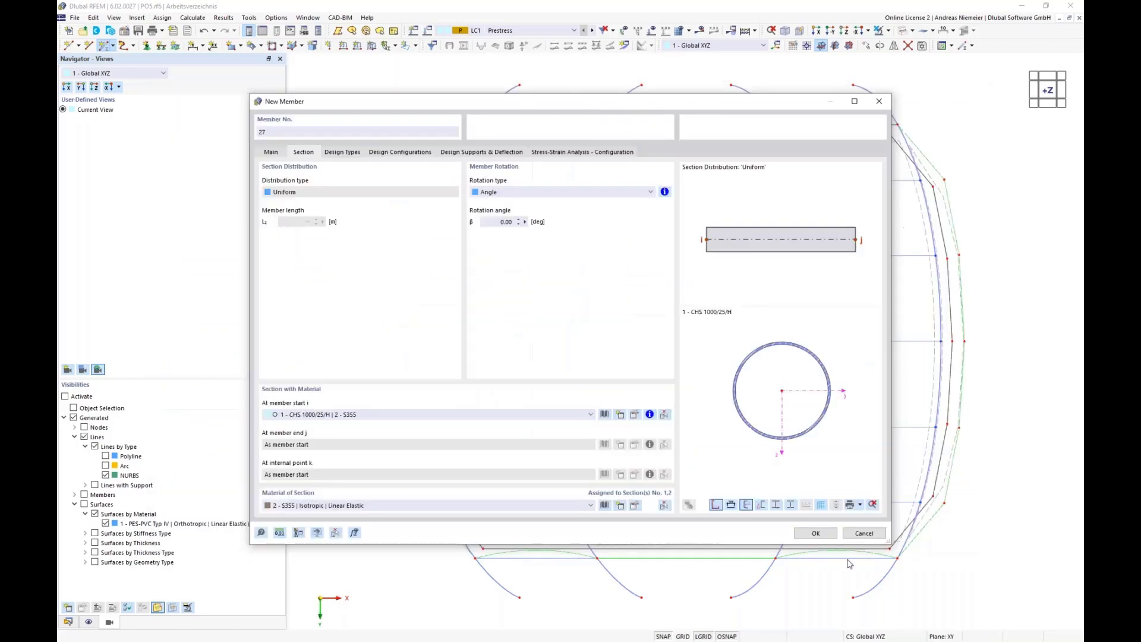
{"action": "left_click", "coordinate": [815, 532]}
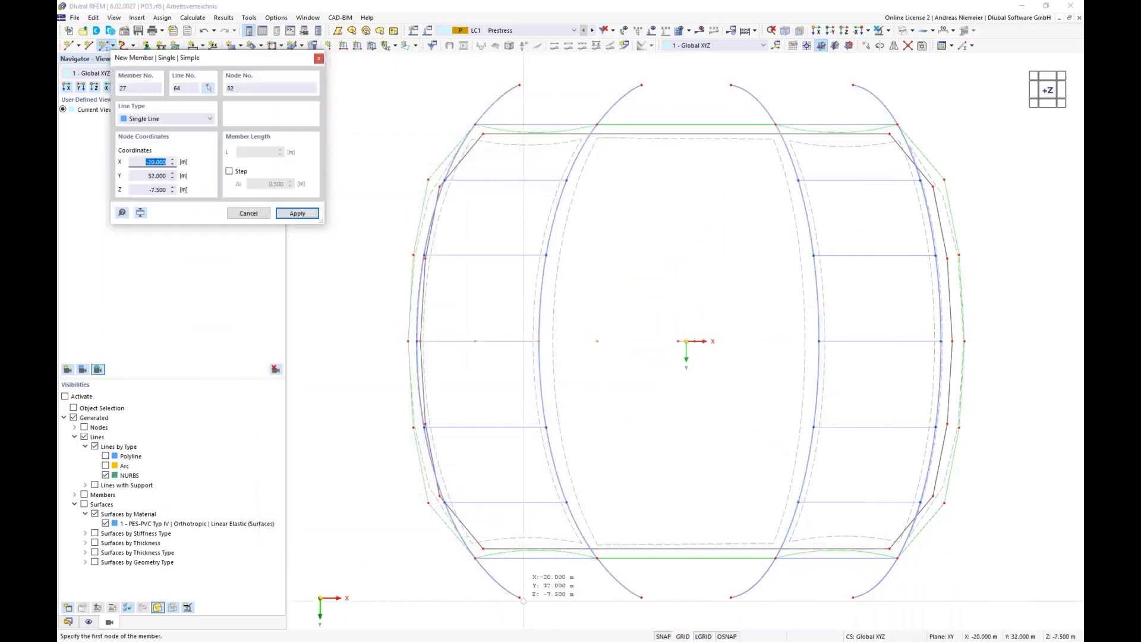
- Draw a zigzag of tension members between the negative-X arches, from the outer arch's foot at positive Y to its crown node
{"action": "left_click", "coordinate": [519, 596]}
{"action": "scroll", "coordinate": [598, 557], "scroll_direction": "up", "scroll_amount": 3}
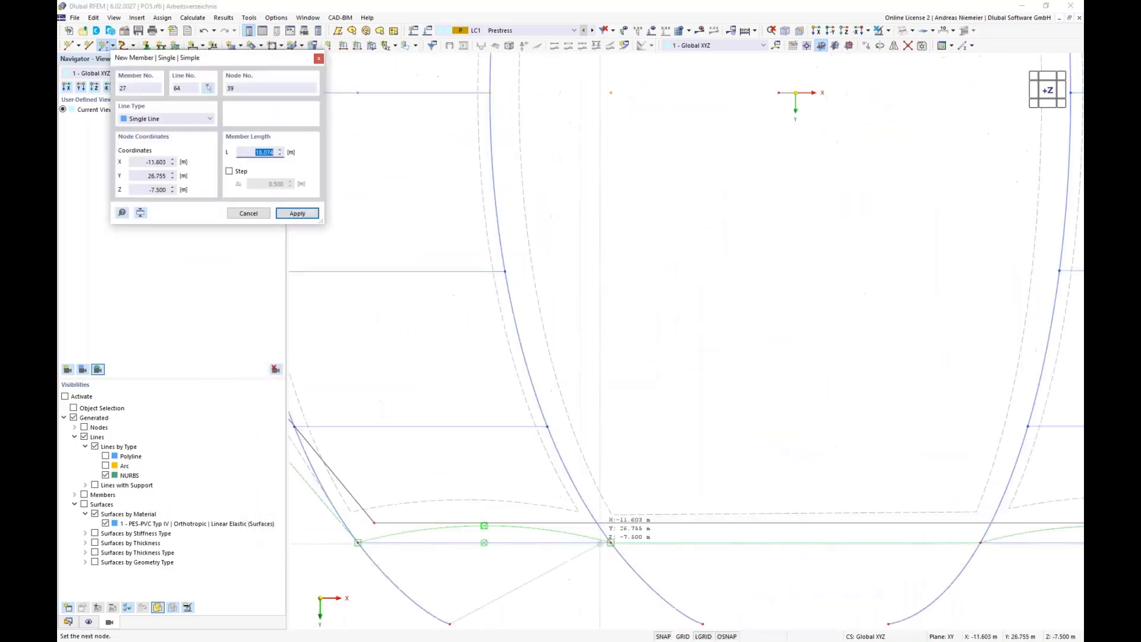
{"action": "left_click", "coordinate": [611, 542]}
{"action": "scroll", "coordinate": [610, 543], "scroll_direction": "down", "scroll_amount": 3}
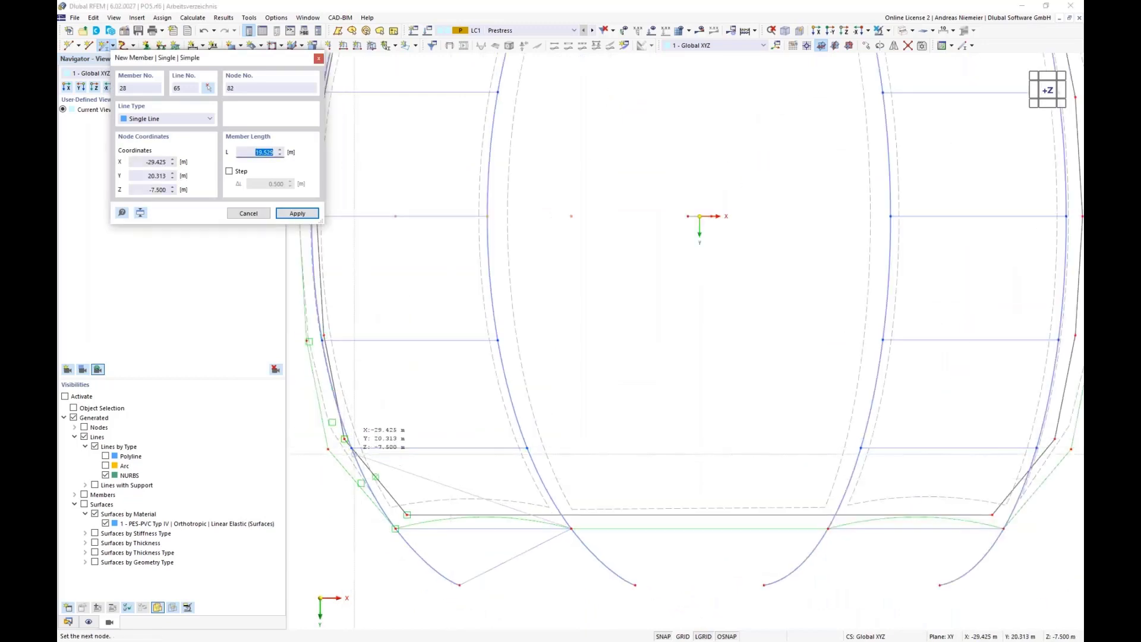
{"action": "left_click", "coordinate": [352, 447]}
{"action": "left_click", "coordinate": [357, 452]}
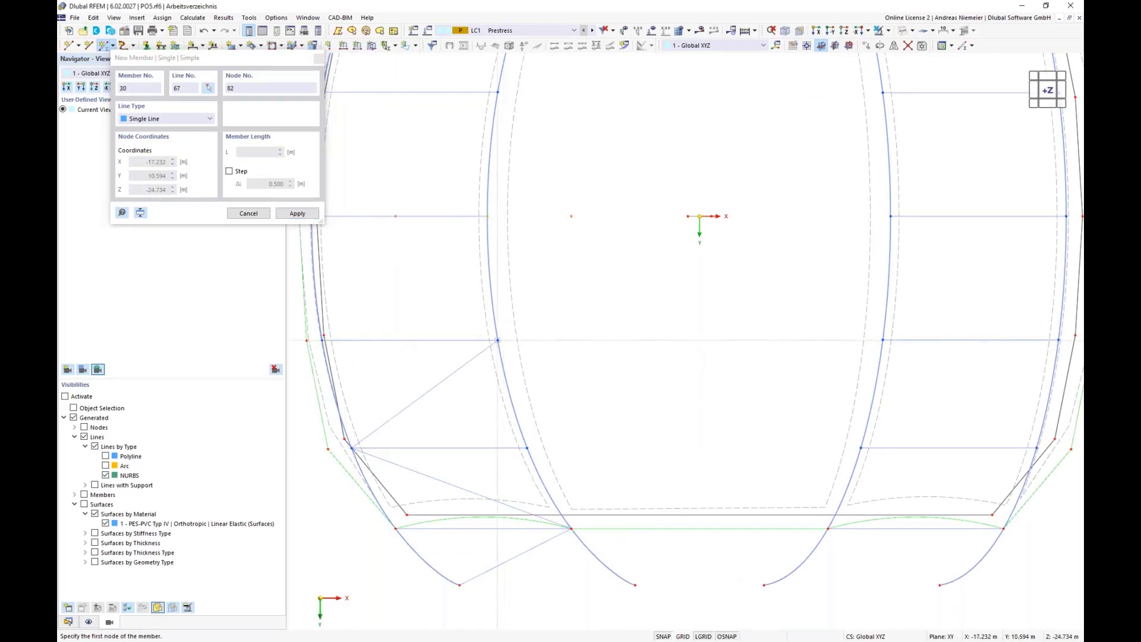
{"action": "left_click", "coordinate": [499, 340]}
{"action": "scroll", "coordinate": [499, 340], "scroll_direction": "down", "scroll_amount": 1}
{"action": "scroll", "coordinate": [368, 238], "scroll_direction": "up", "scroll_amount": 3}
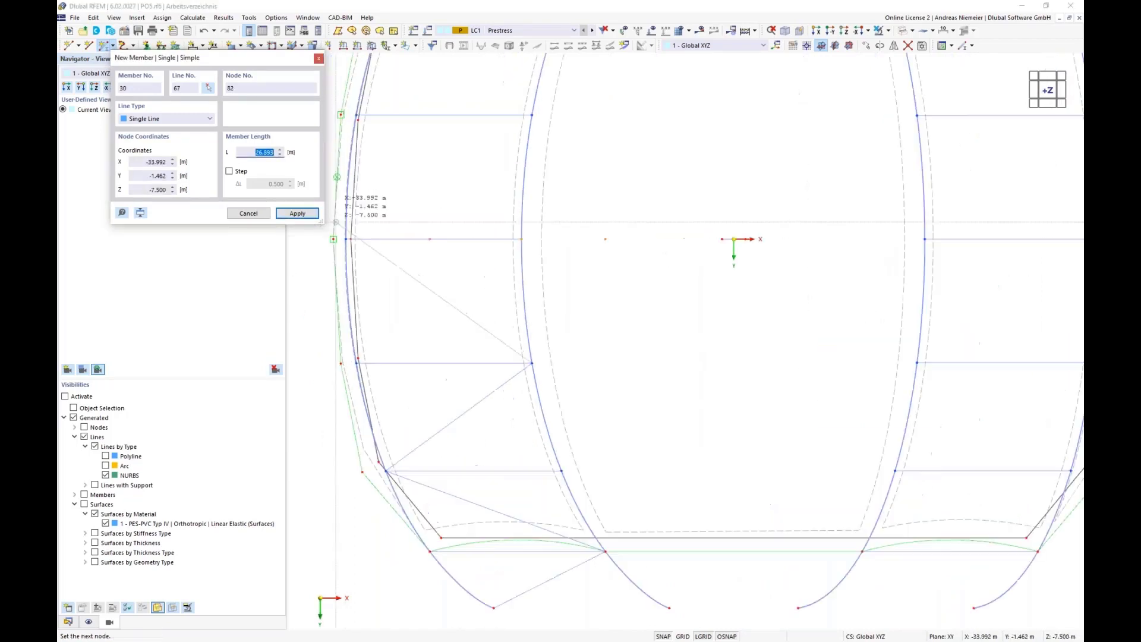
{"action": "left_click", "coordinate": [353, 251]}
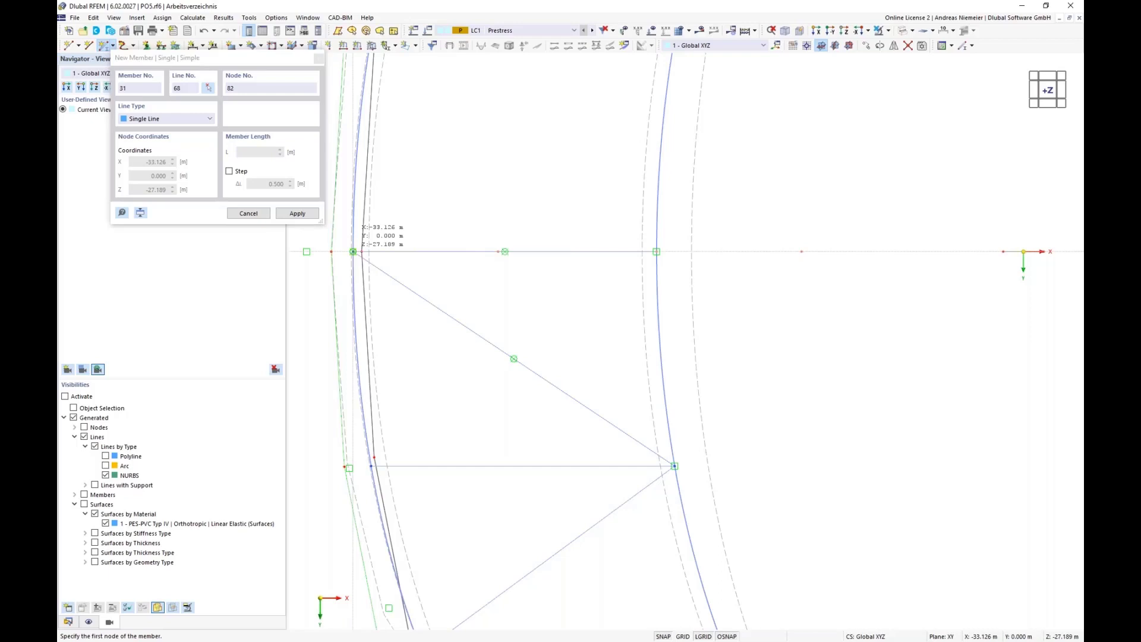
- Add crossing tension members from the negative-X inner crown node to the outer node near Y 10.6 m and the inner node near Y 19.8 m
{"action": "left_click", "coordinate": [656, 251]}
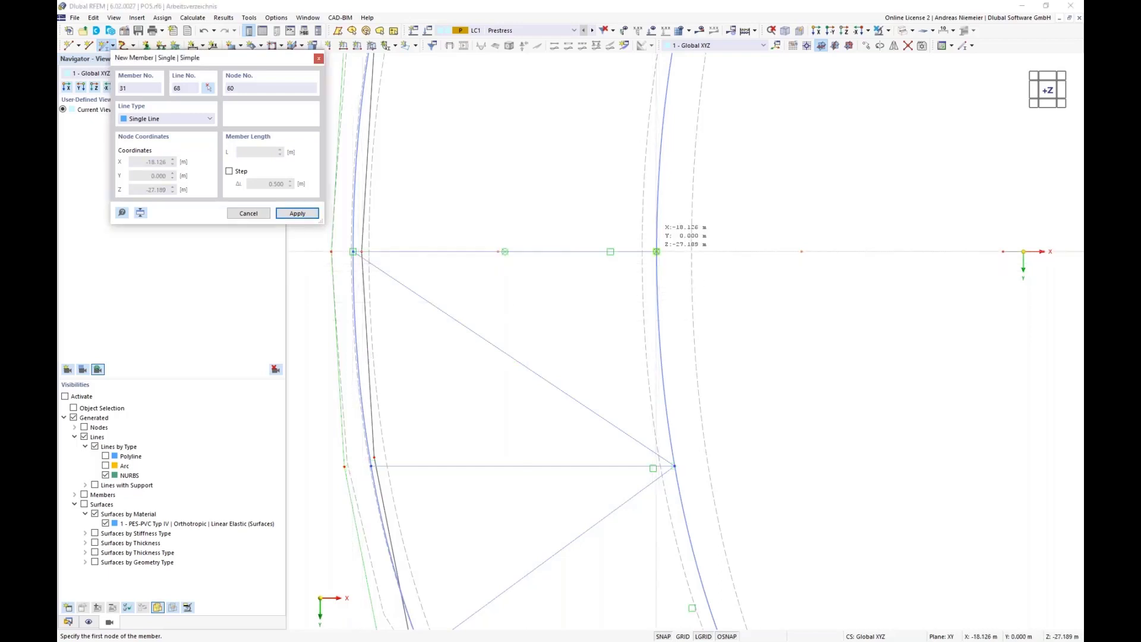
{"action": "left_click", "coordinate": [371, 466]}
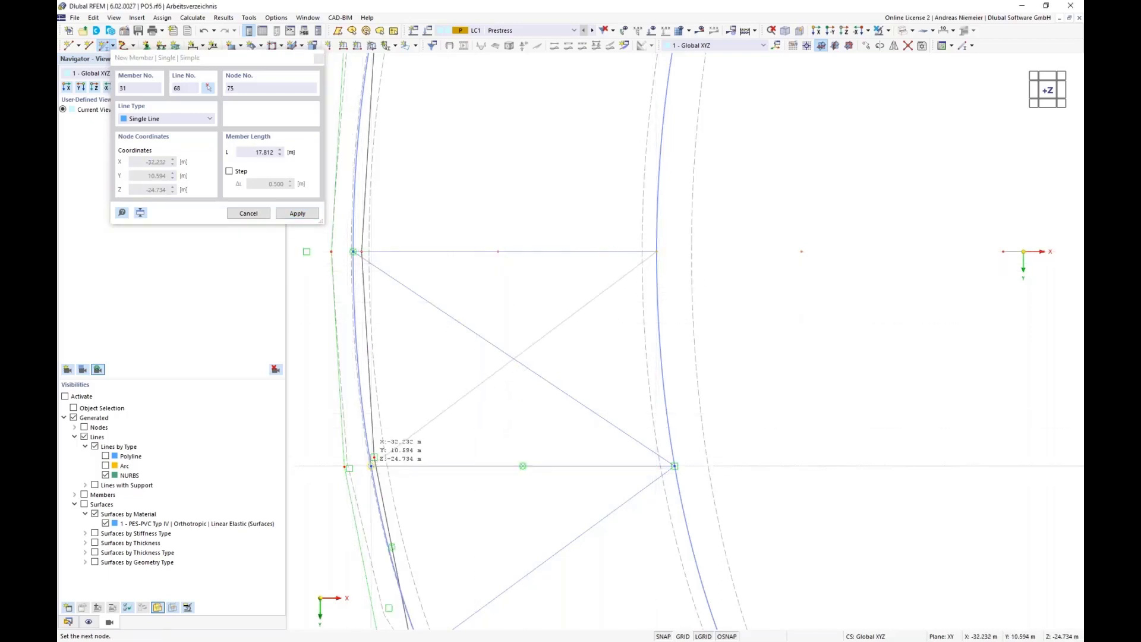
{"action": "left_click", "coordinate": [372, 465]}
{"action": "scroll", "coordinate": [424, 293], "scroll_direction": "down", "scroll_amount": 3}
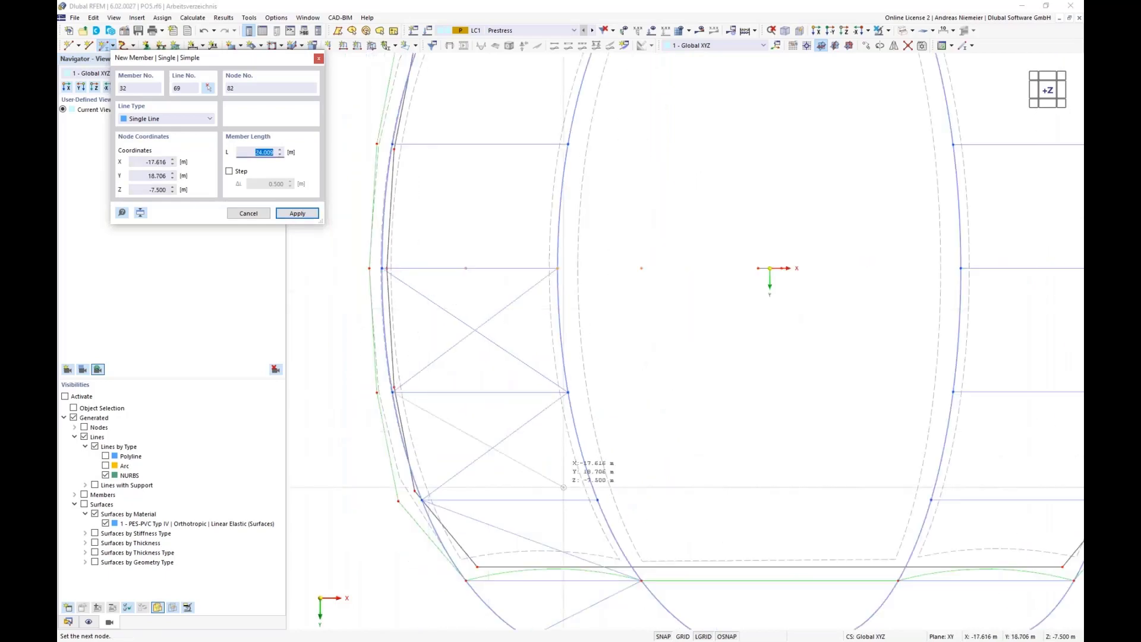
{"action": "scroll", "coordinate": [585, 499], "scroll_direction": "up", "scroll_amount": 4}
{"action": "left_click", "coordinate": [609, 497]}
{"action": "left_click", "coordinate": [609, 496]}
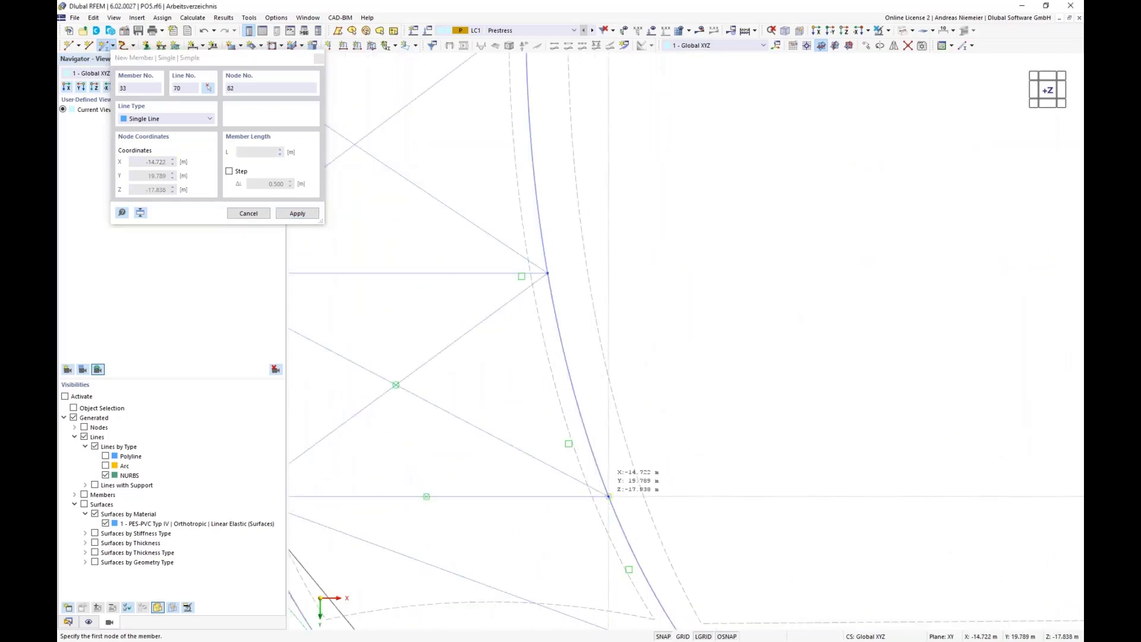
- Continue the crossing tension members from that inner node to the outer arch's membrane-edge node and on to the inner arch's foot
{"action": "scroll", "coordinate": [672, 325], "scroll_direction": "down", "scroll_amount": 4}
{"action": "scroll", "coordinate": [545, 501], "scroll_direction": "up", "scroll_amount": 3}
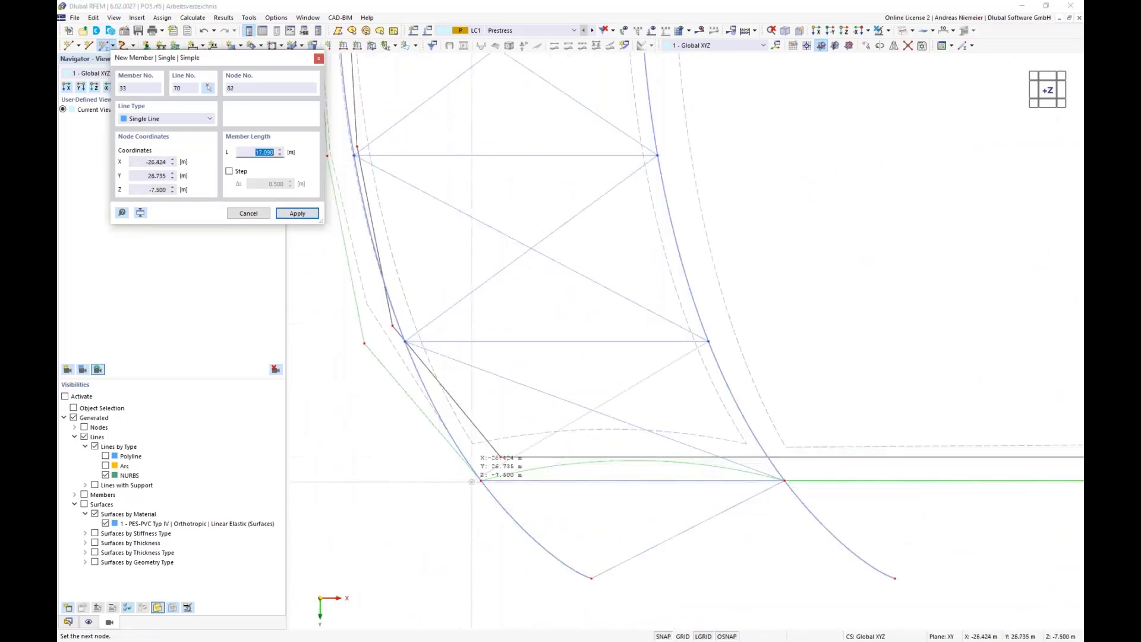
{"action": "left_click", "coordinate": [481, 481]}
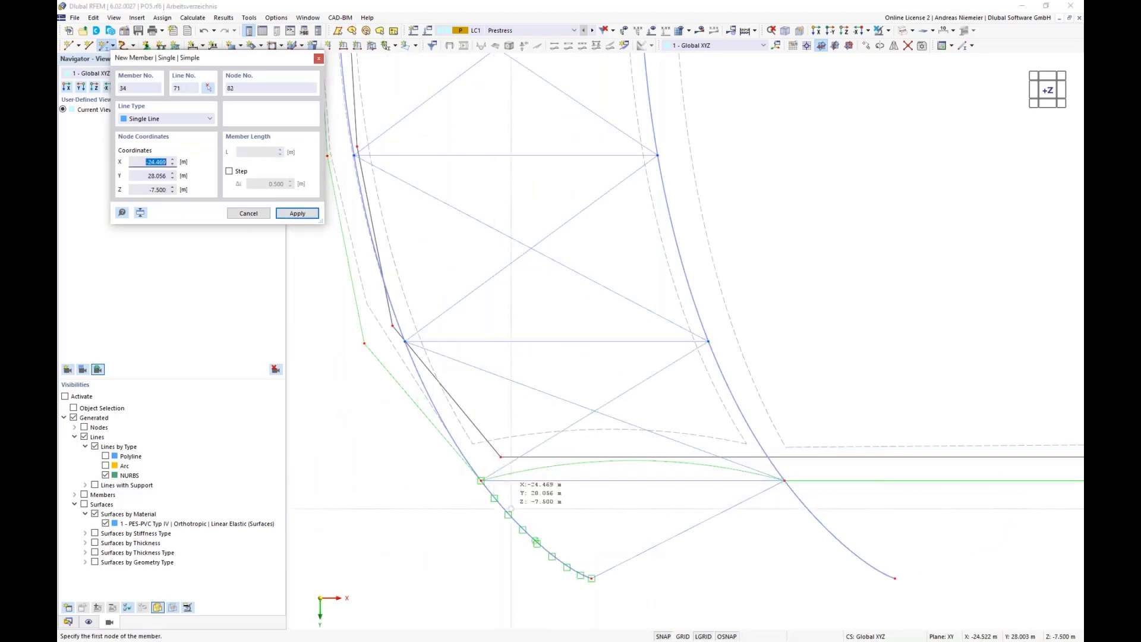
{"action": "left_click", "coordinate": [481, 480]}
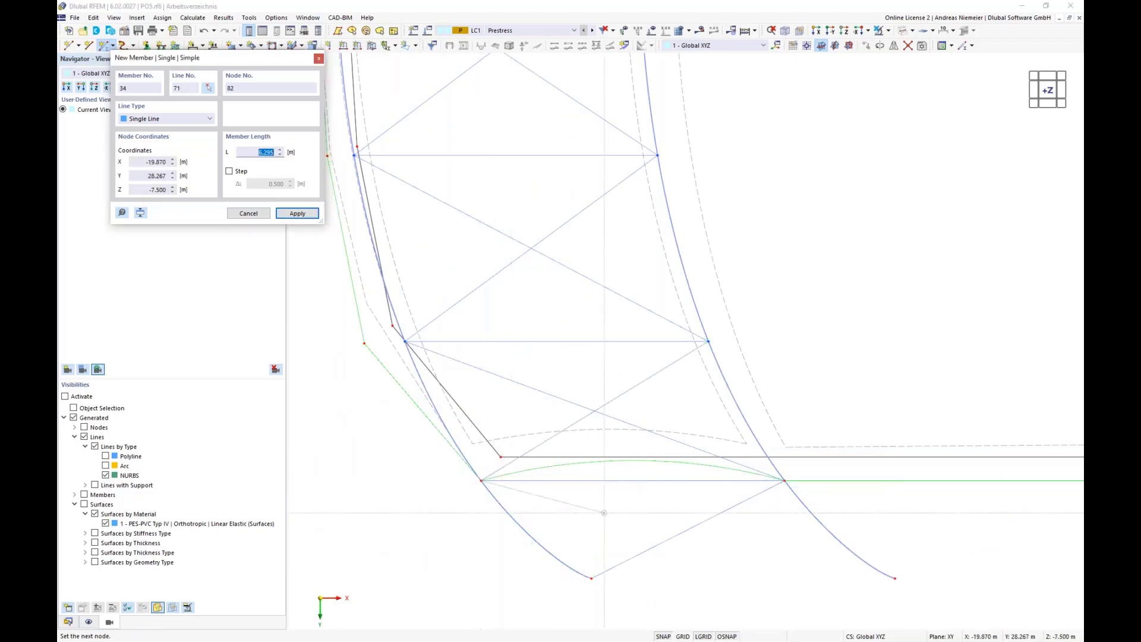
{"action": "left_click", "coordinate": [895, 578]}
- Draw a zigzag of tension members between the positive-X arches, from the inner arch's foot at positive Y to its crown node
{"action": "scroll", "coordinate": [731, 166], "scroll_direction": "down", "scroll_amount": 3}
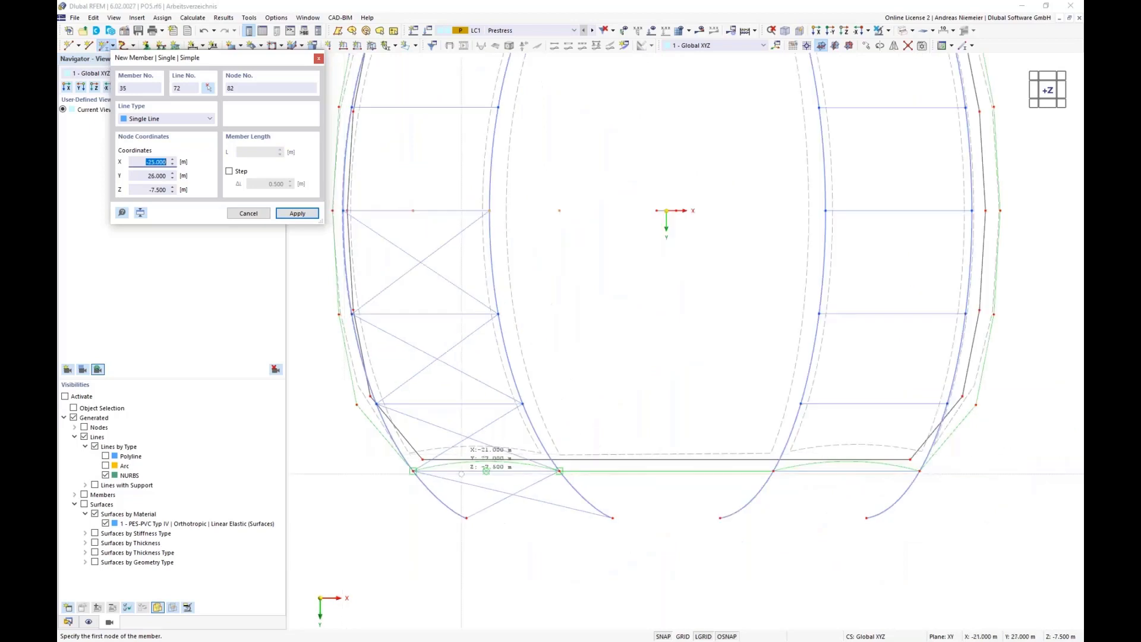
{"action": "scroll", "coordinate": [732, 517], "scroll_direction": "up", "scroll_amount": 3}
{"action": "left_click", "coordinate": [732, 518]}
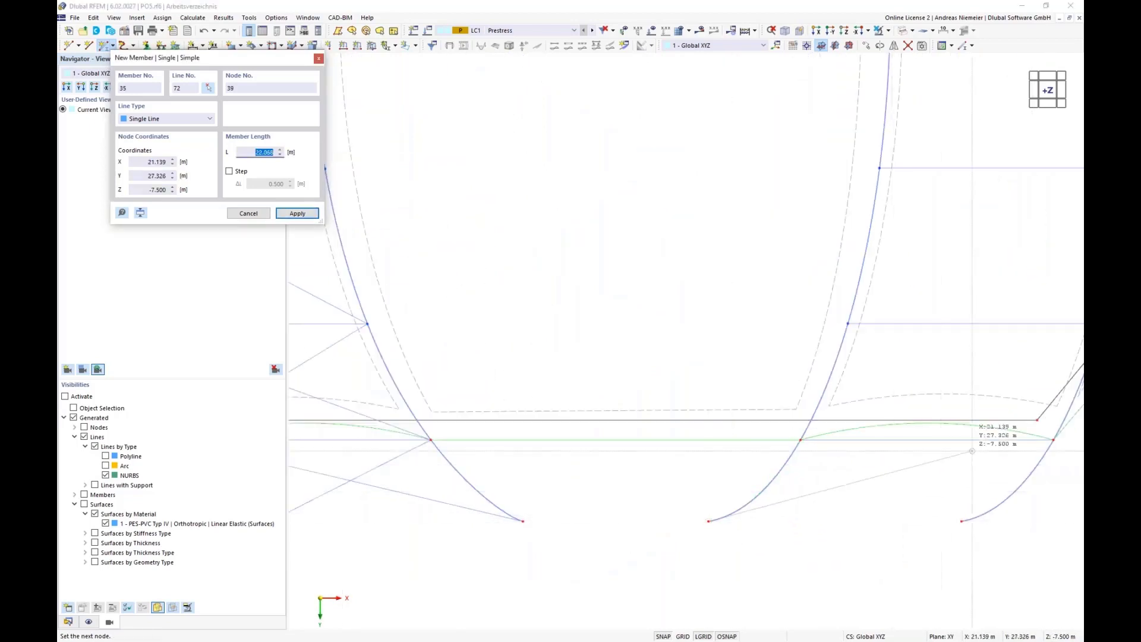
{"action": "left_click", "coordinate": [1054, 440]}
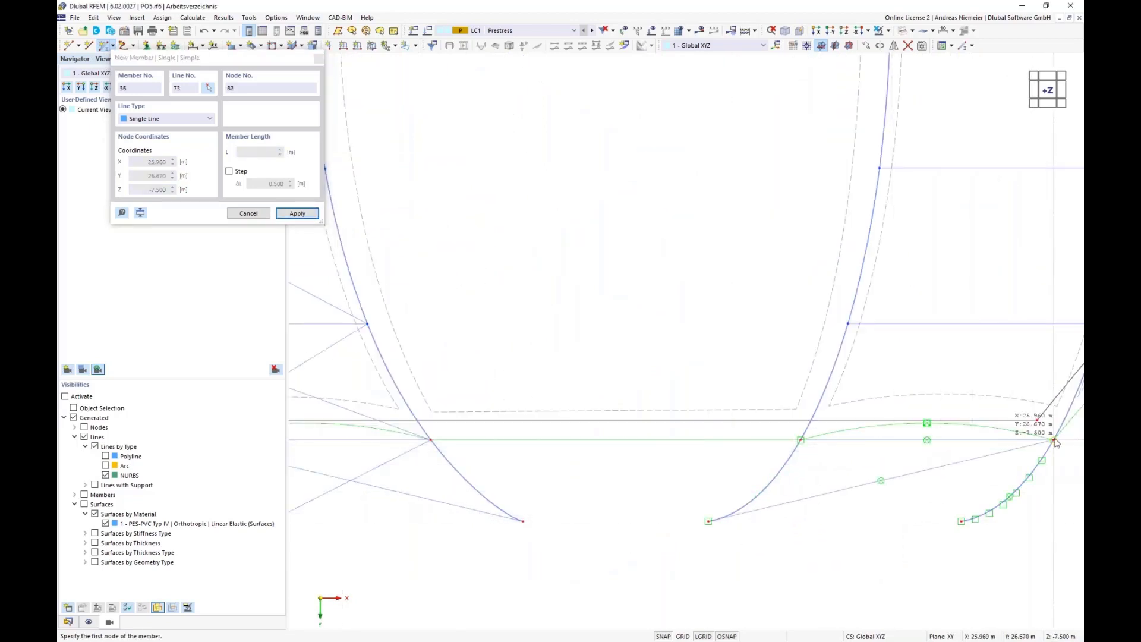
{"action": "left_click", "coordinate": [848, 323]}
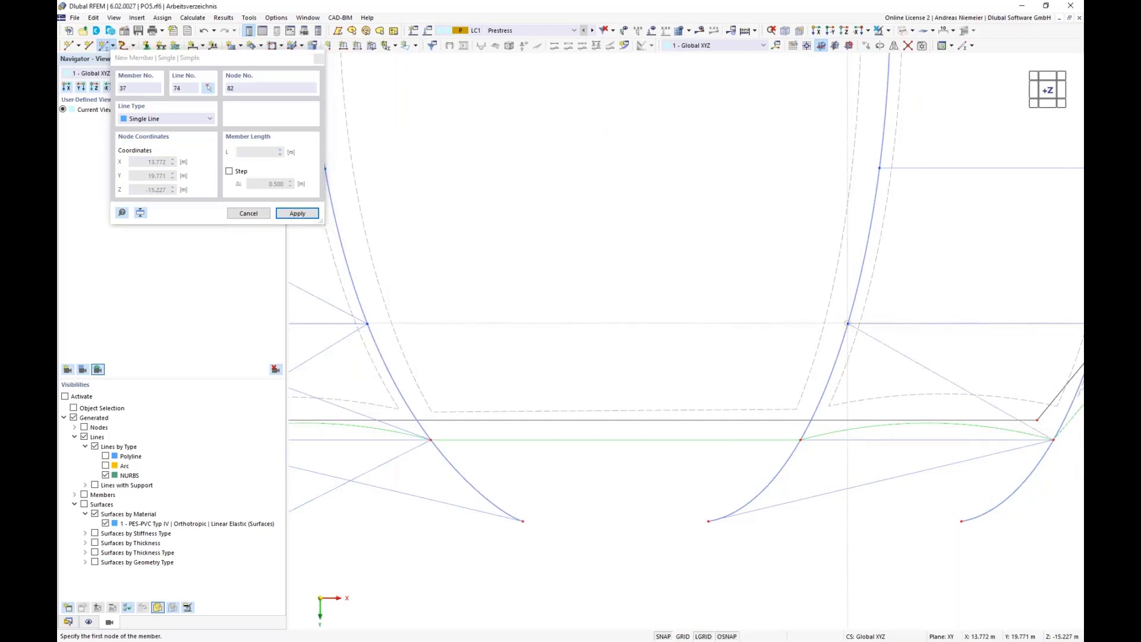
{"action": "scroll", "coordinate": [572, 383], "scroll_direction": "down", "scroll_amount": 3}
{"action": "scroll", "coordinate": [850, 294], "scroll_direction": "up", "scroll_amount": 3}
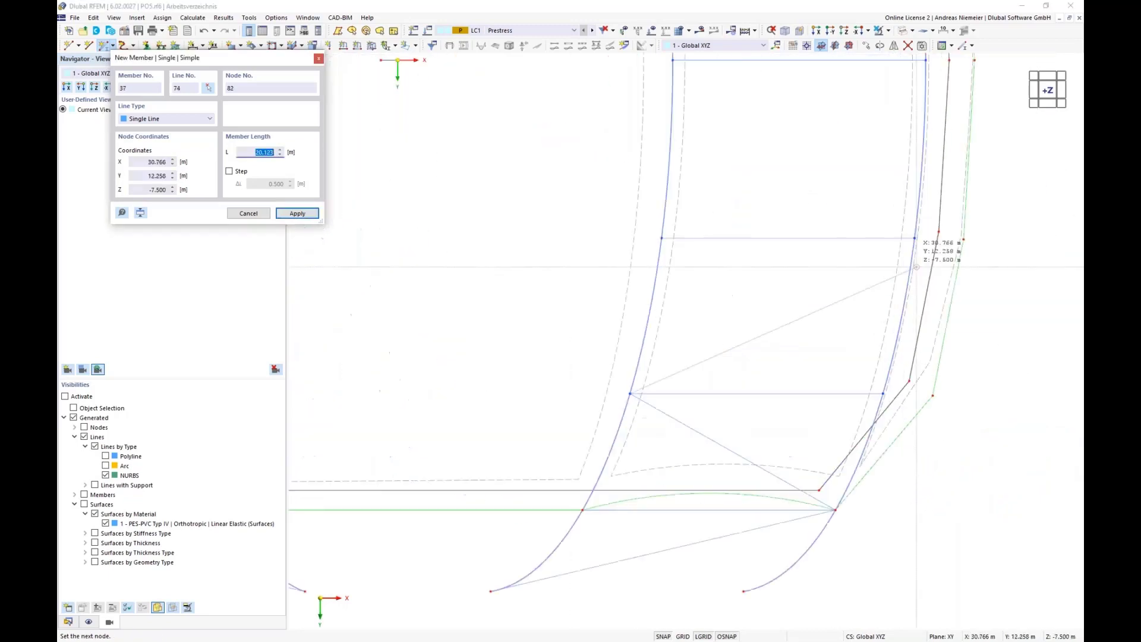
{"action": "left_click", "coordinate": [915, 238]}
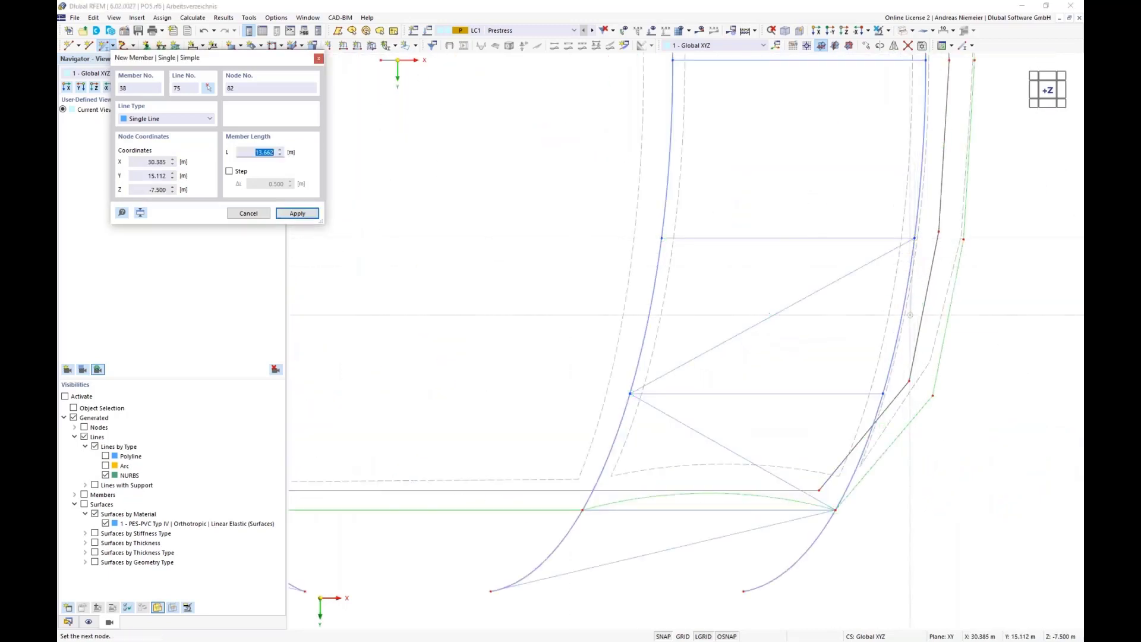
{"action": "scroll", "coordinate": [765, 186], "scroll_direction": "down", "scroll_amount": 2}
{"action": "left_click", "coordinate": [765, 185]}
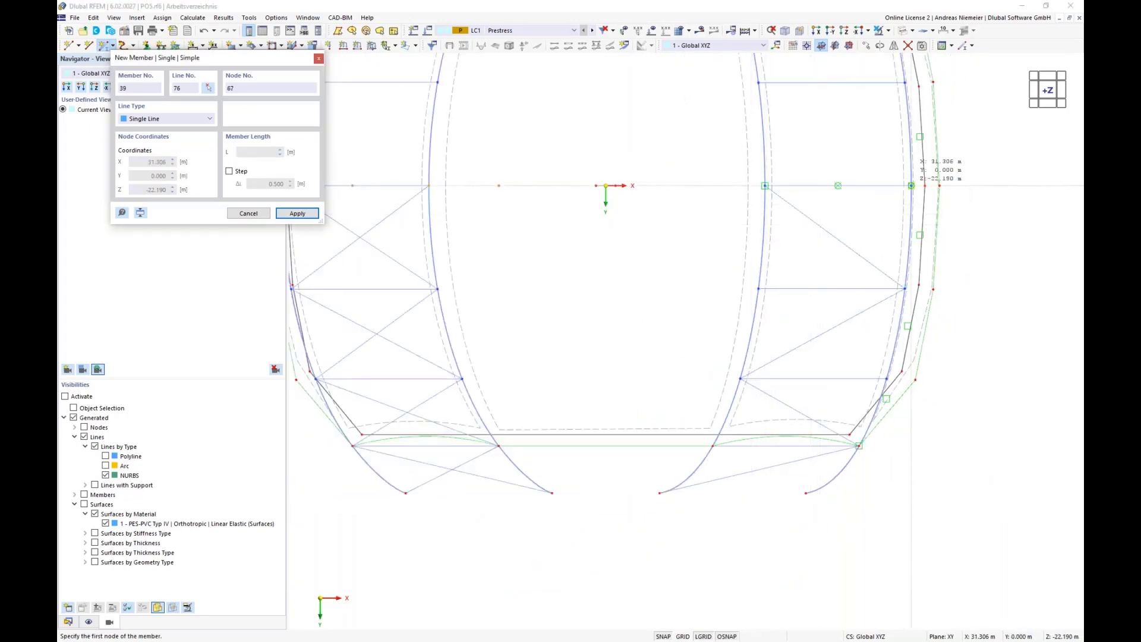
- Add the crossing tension members between the positive-X arches, from the outer arch's crown node down to its foot at positive Y
{"action": "left_click", "coordinate": [766, 186]}
{"action": "left_click", "coordinate": [759, 289]}
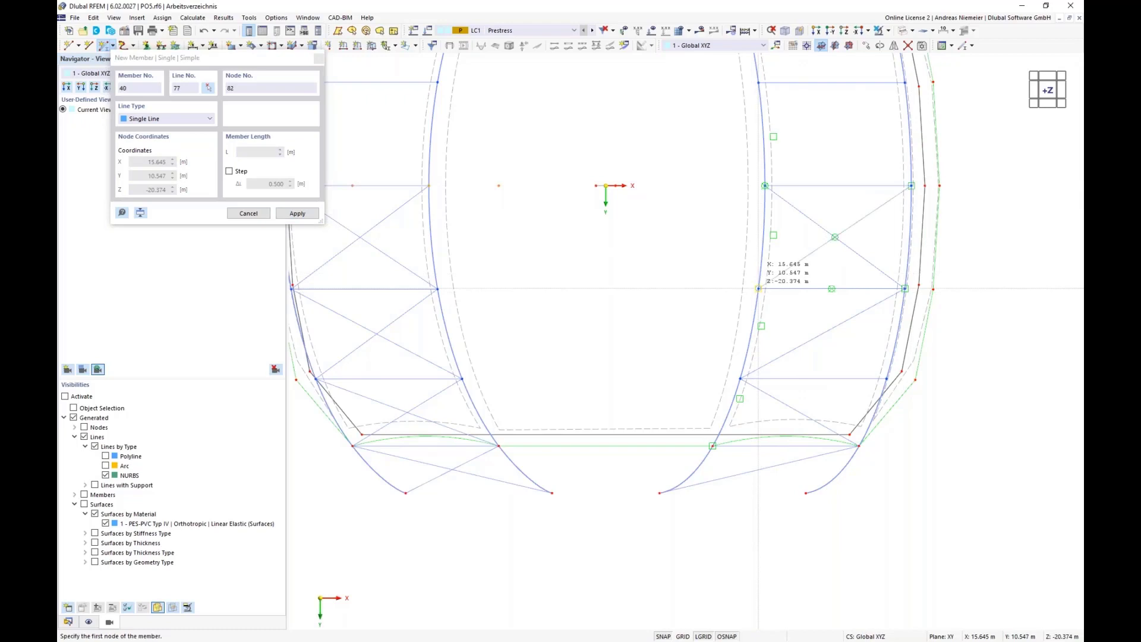
{"action": "left_click", "coordinate": [759, 289]}
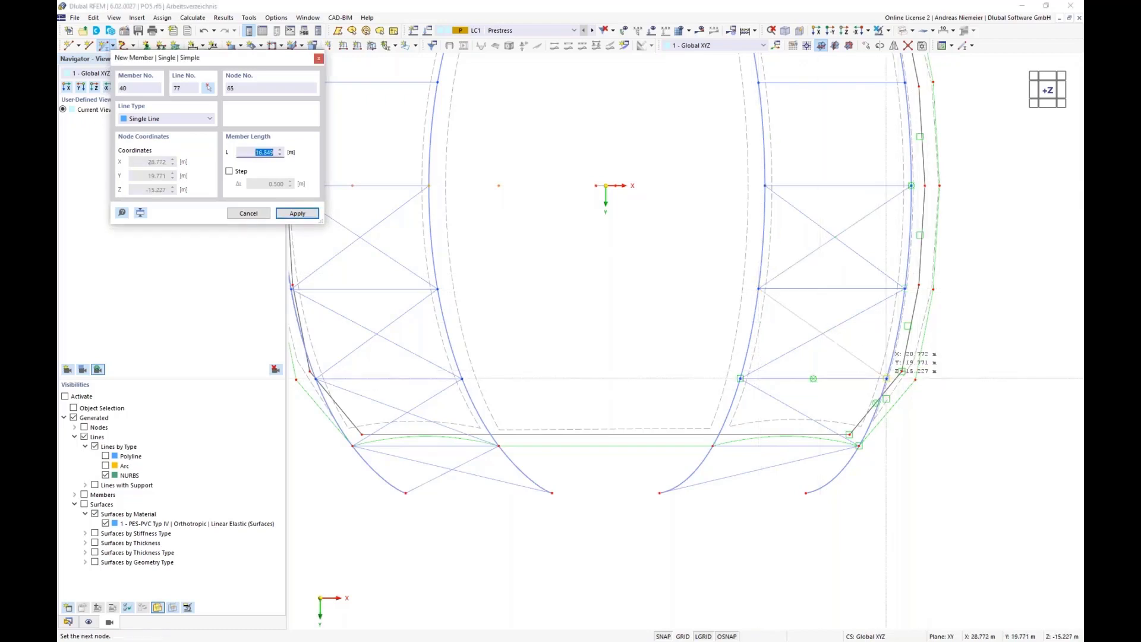
{"action": "left_click", "coordinate": [886, 379]}
{"action": "left_click", "coordinate": [887, 378]}
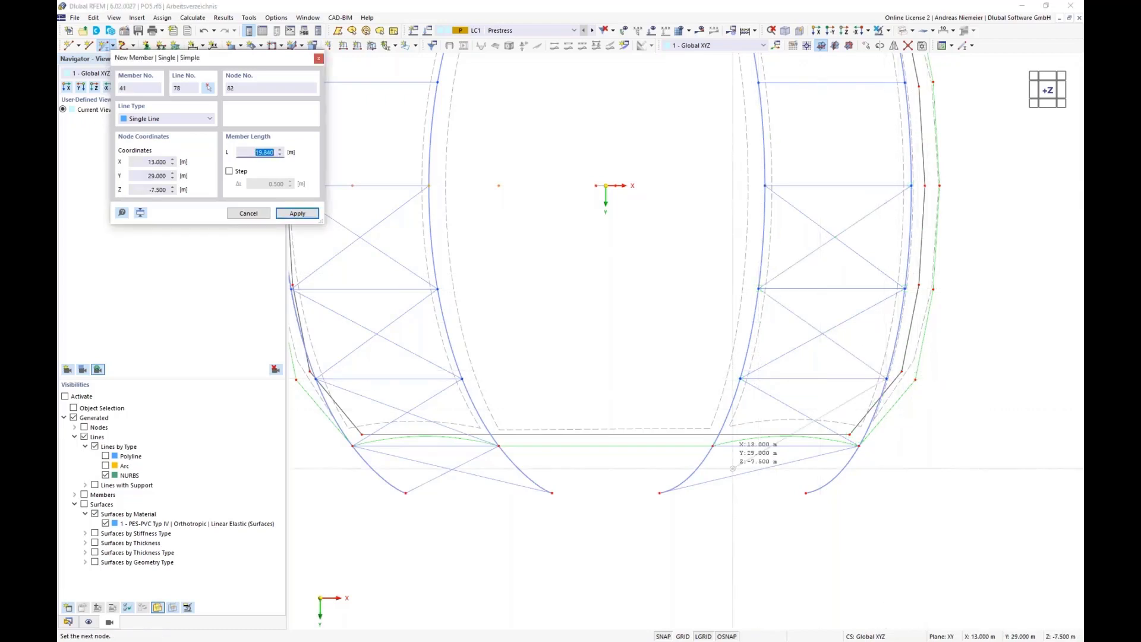
{"action": "left_click", "coordinate": [713, 445]}
{"action": "left_click", "coordinate": [712, 446]}
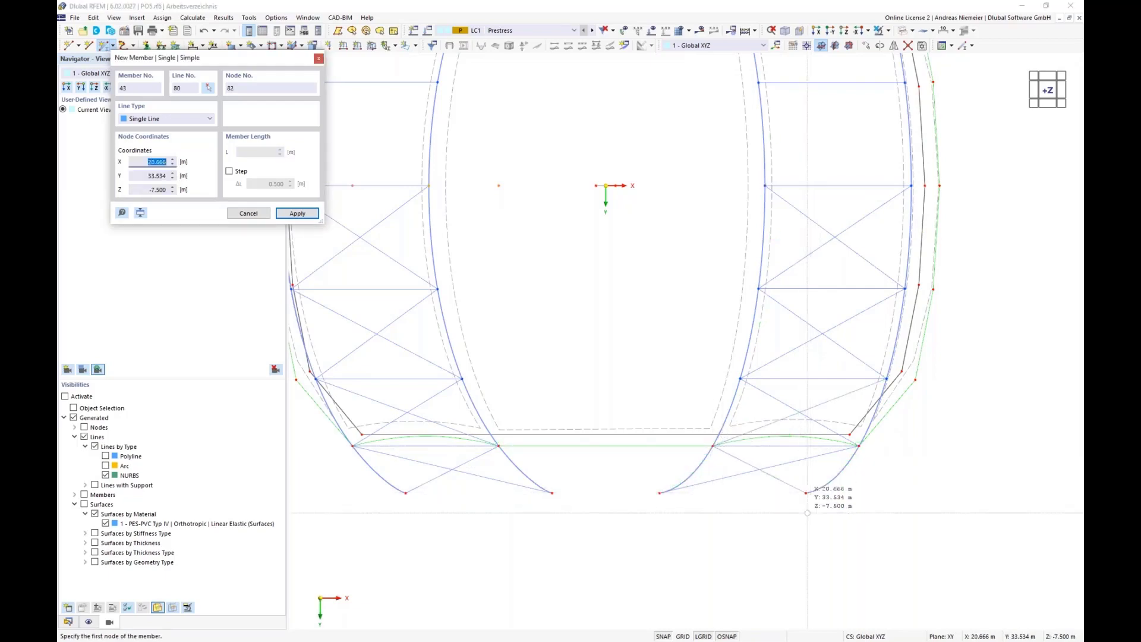
{"action": "key", "text": "Escape"}
- Inspect the braced arches in 3D and display the model data tables
{"action": "scroll", "coordinate": [706, 512], "scroll_direction": "down", "scroll_amount": 2}
{"action": "middle_click_drag", "start_coordinate": [726, 544], "coordinate": [509, 405], "text": "ctrl"}
{"action": "scroll", "coordinate": [510, 405], "scroll_direction": "up", "scroll_amount": 1}
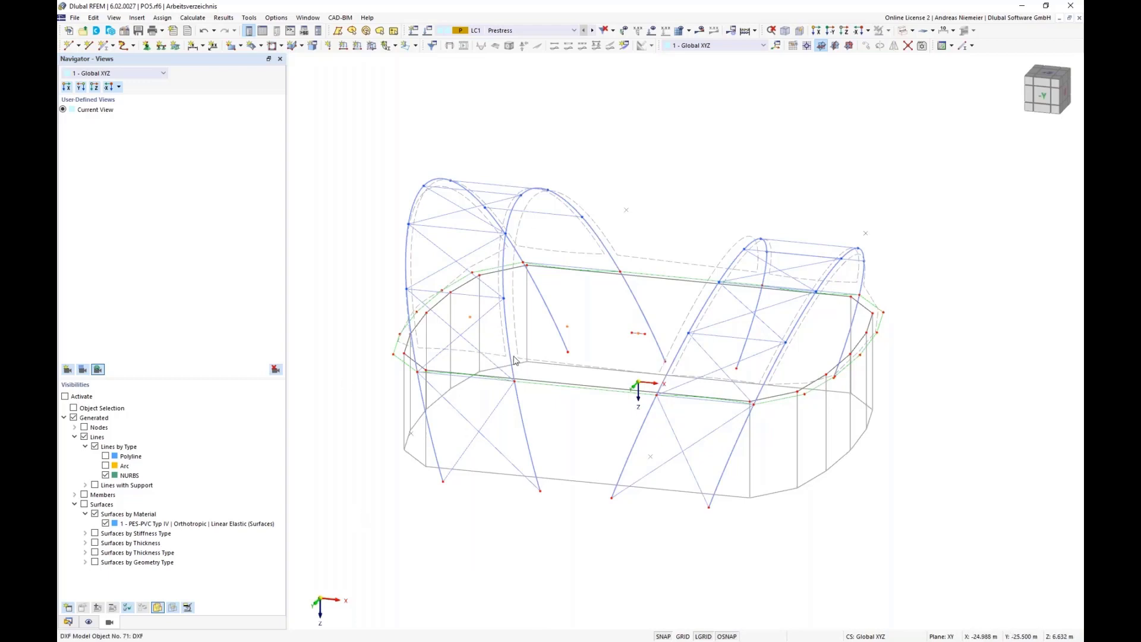
{"action": "left_click", "coordinate": [263, 30]}
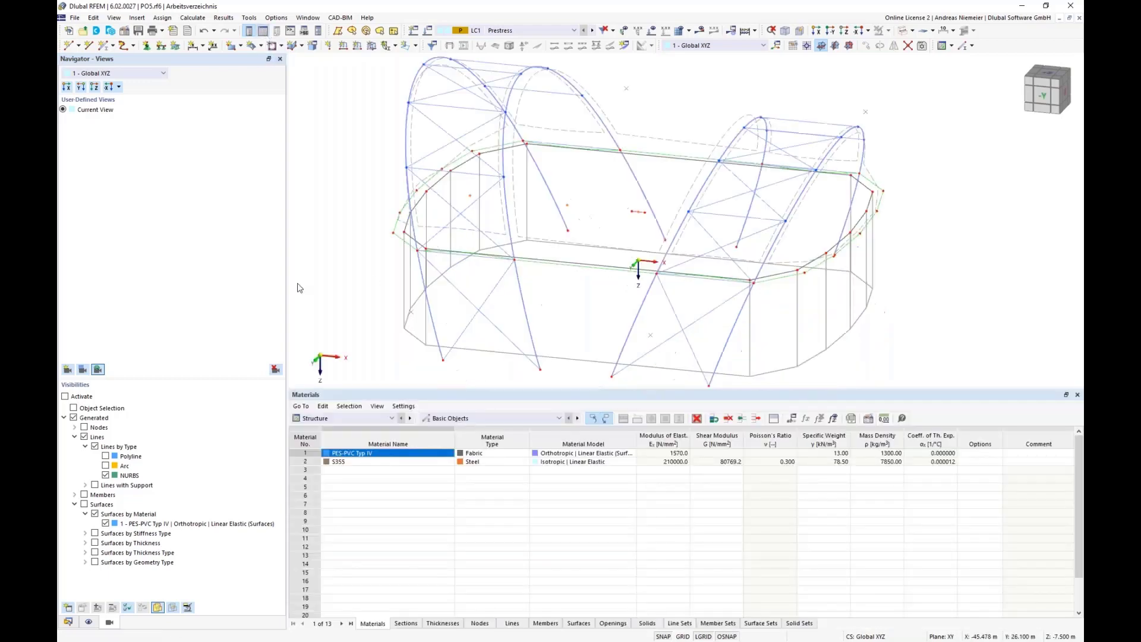
- Select all R 28 tension members through the sections table and mirror them to the negative-Y half of the arches
{"action": "left_click", "coordinate": [406, 623]}
{"action": "left_click", "coordinate": [369, 530]}
{"action": "double_click", "coordinate": [346, 471]}
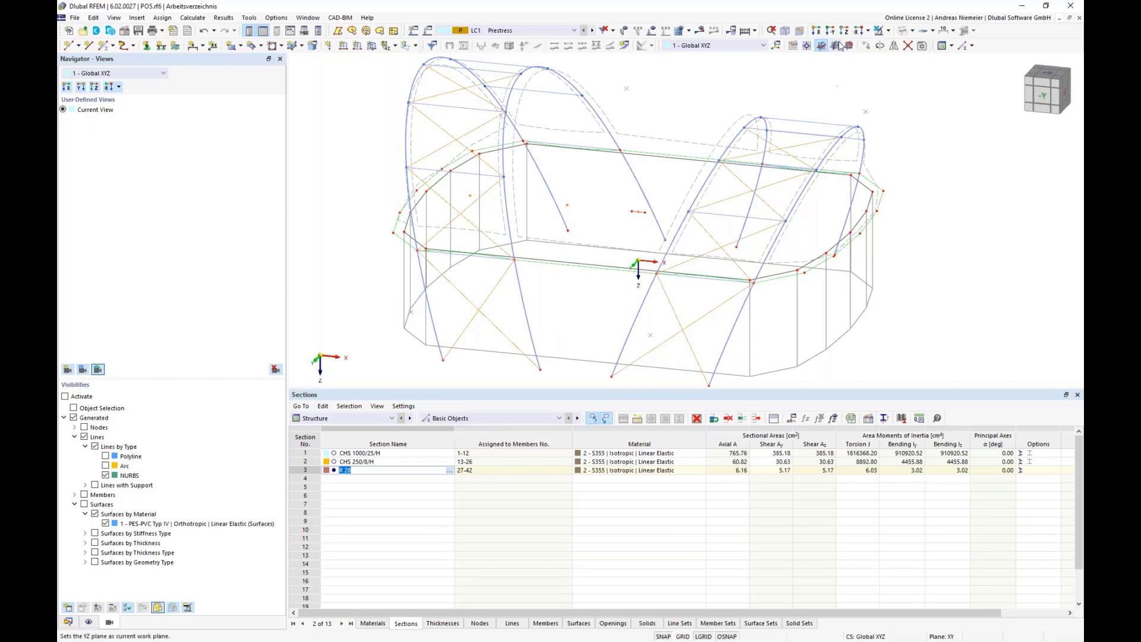
{"action": "left_click", "coordinate": [894, 46]}
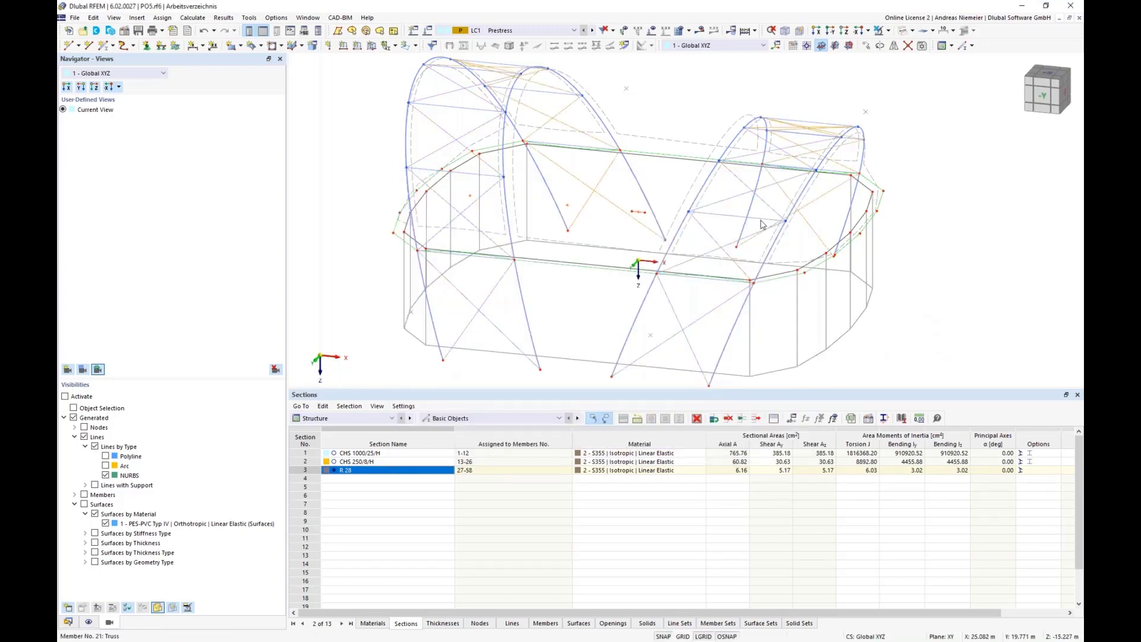
{"action": "left_click", "coordinate": [262, 31]}
- Assign the hinged nodal support to all the foot nodes of the arches
{"action": "middle_click_drag", "start_coordinate": [353, 237], "coordinate": [509, 159], "text": "ctrl"}
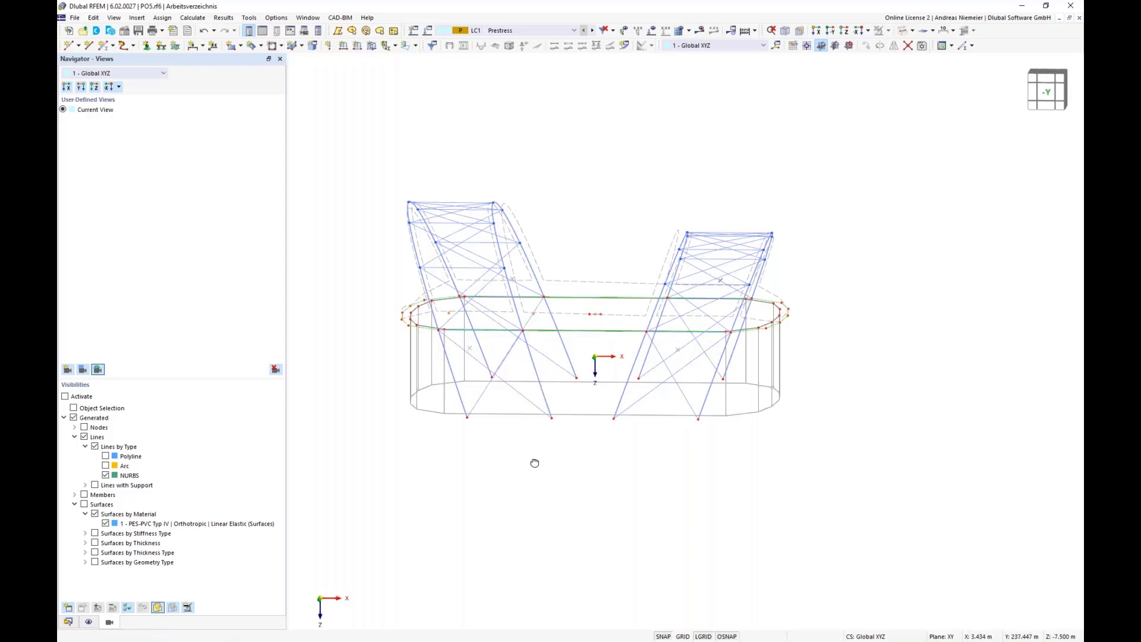
{"action": "middle_click_drag", "start_coordinate": [534, 463], "coordinate": [534, 452], "text": "ctrl"}
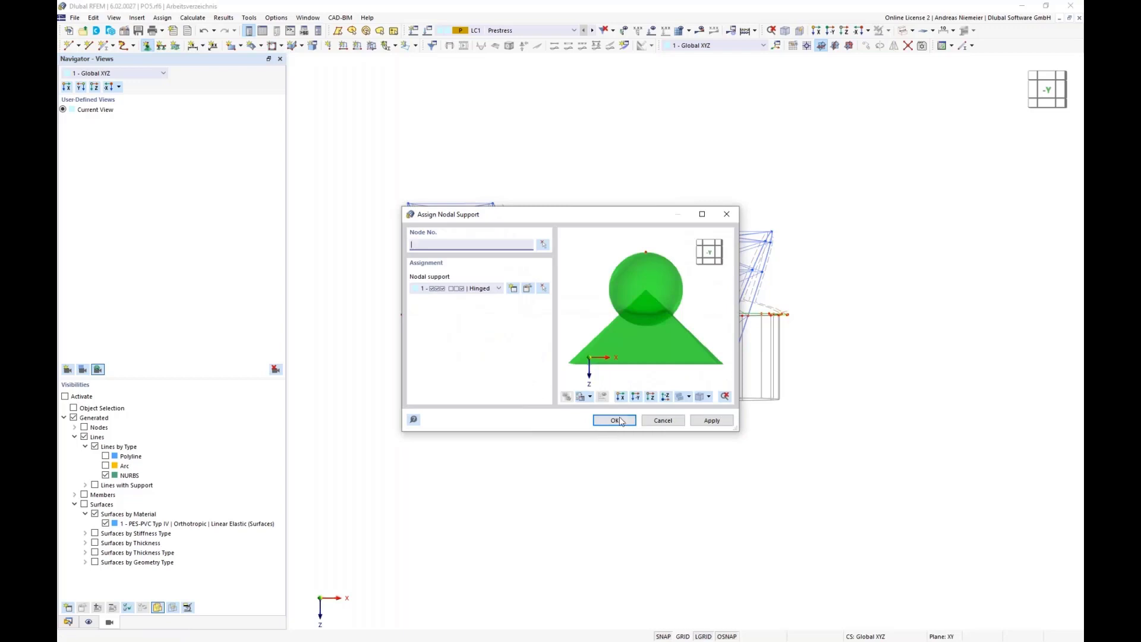
{"action": "left_click", "coordinate": [615, 421]}
{"action": "scroll", "coordinate": [475, 404], "scroll_direction": "up", "scroll_amount": 3}
{"action": "left_click_drag", "start_coordinate": [471, 385], "coordinate": [929, 440]}
{"action": "scroll", "coordinate": [750, 454], "scroll_direction": "down", "scroll_amount": 2}
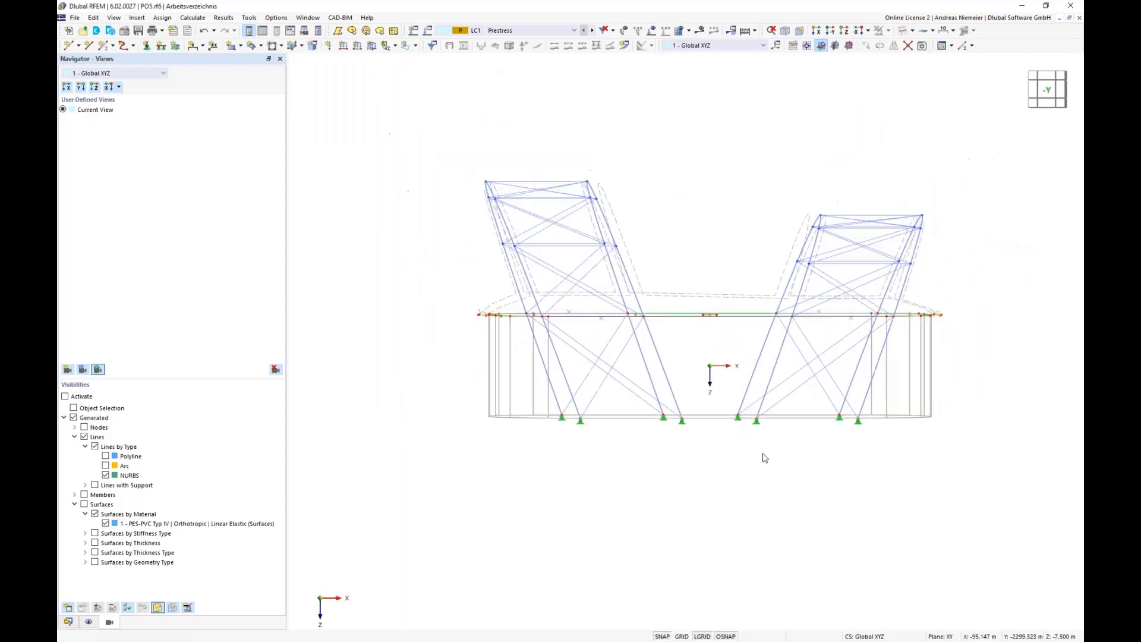
- Calculate load case LC1 Prestress to form-find the membrane with its steel structure and display the support reactions
{"action": "middle_click_drag", "start_coordinate": [785, 457], "coordinate": [745, 500], "text": "ctrl"}
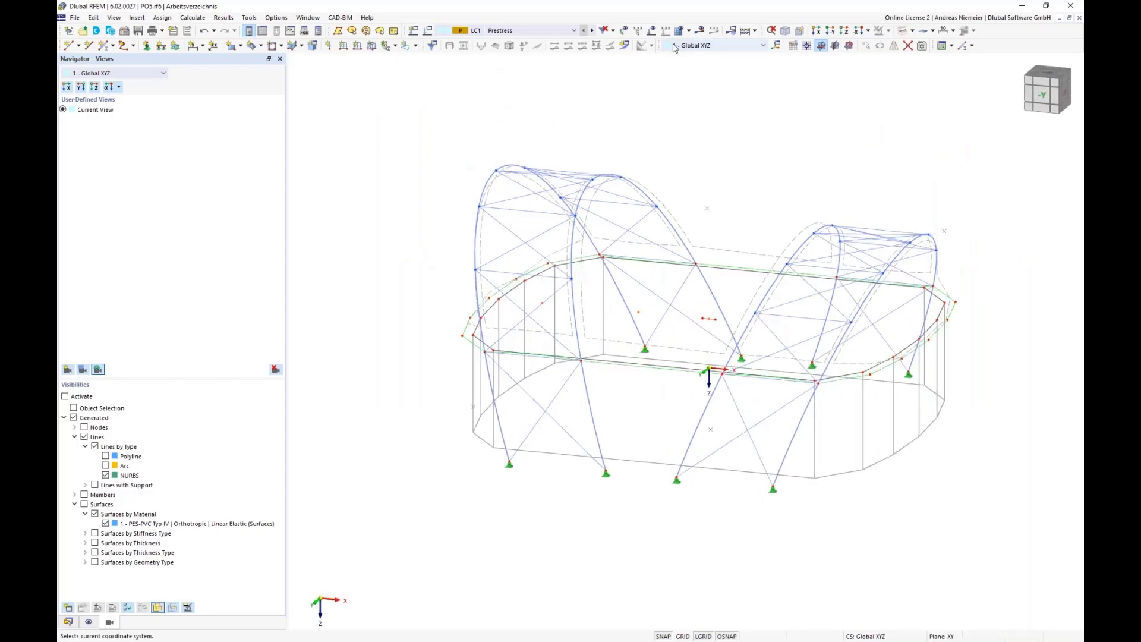
{"action": "left_click", "coordinate": [701, 31]}
{"action": "left_click", "coordinate": [616, 372]}
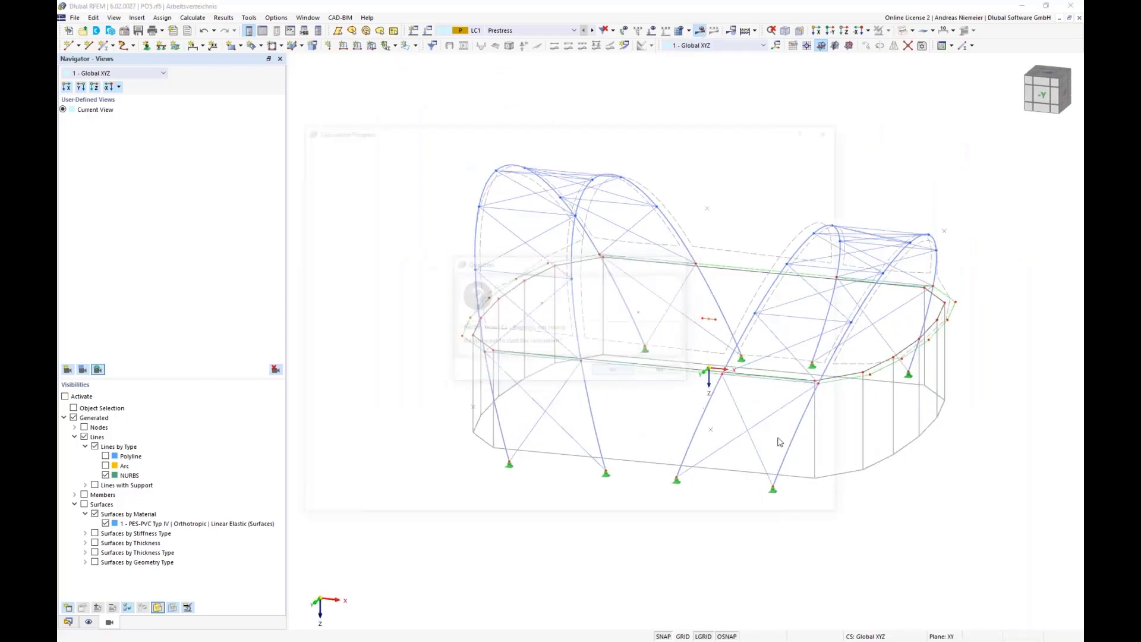
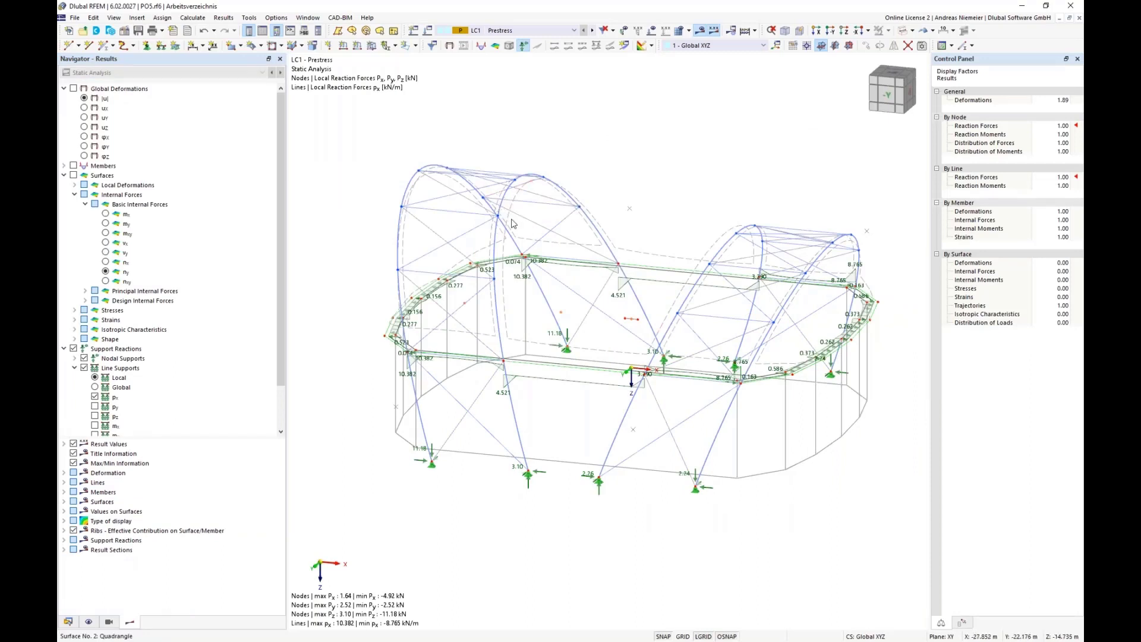
{"action": "middle_click_drag", "start_coordinate": [562, 557], "coordinate": [576, 530]}
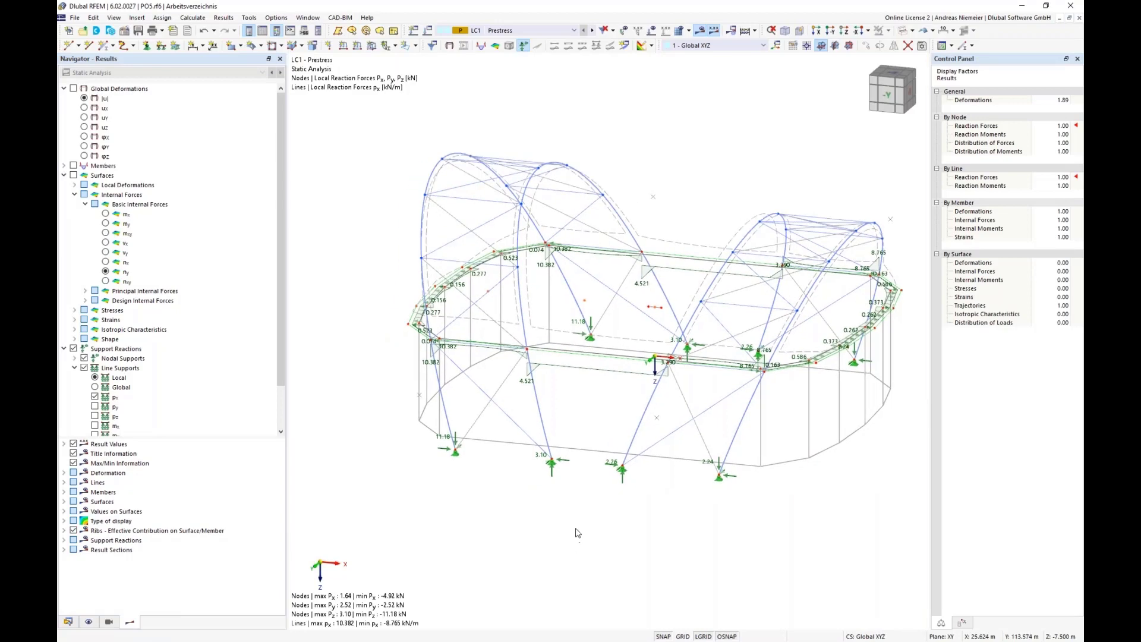
{"action": "scroll", "coordinate": [575, 530], "scroll_direction": "down", "scroll_amount": 1}
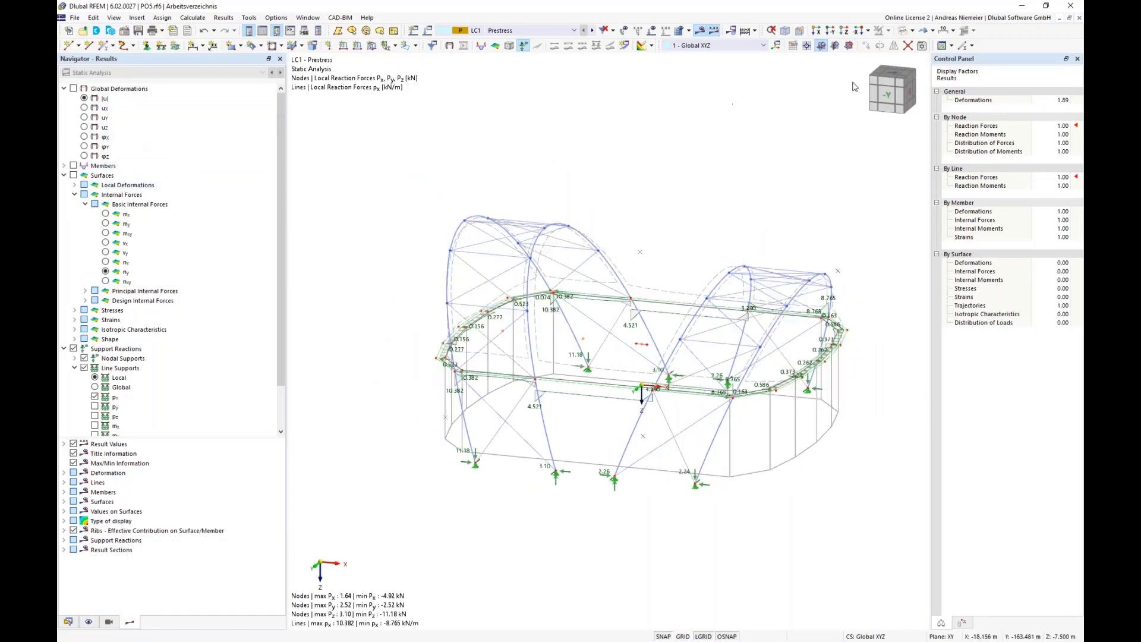
- Display the model in solid mode and briefly show the membrane's axial forces ny in a side view
{"action": "left_click", "coordinate": [913, 32]}
{"action": "left_click", "coordinate": [908, 55]}
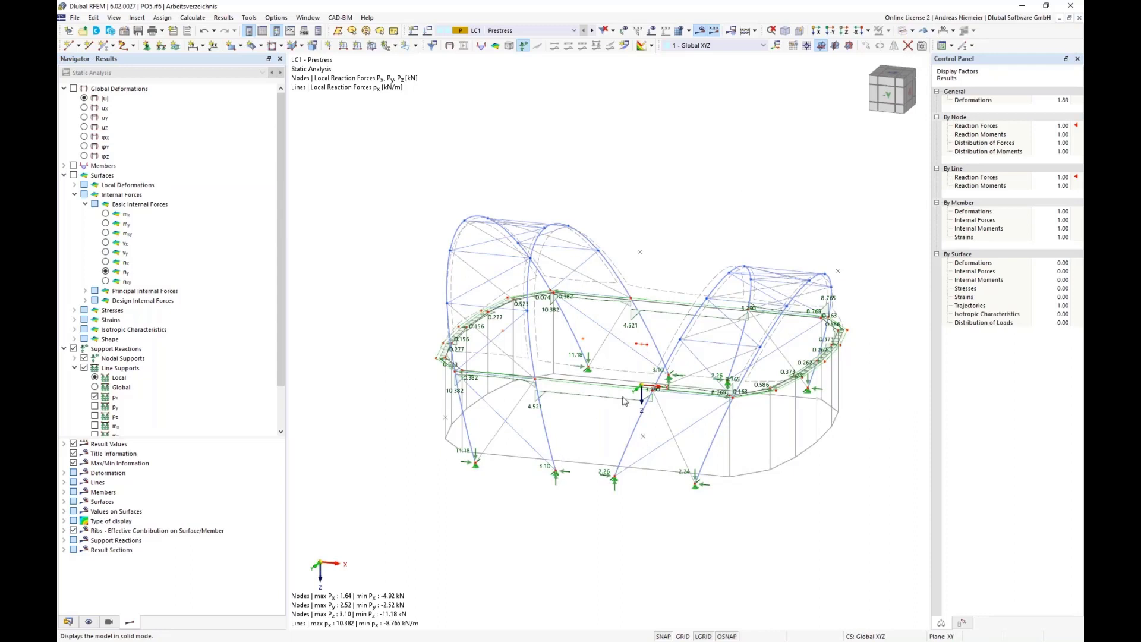
{"action": "middle_click_drag", "start_coordinate": [571, 518], "coordinate": [590, 464], "text": "ctrl"}
{"action": "scroll", "coordinate": [553, 276], "scroll_direction": "up", "scroll_amount": 3}
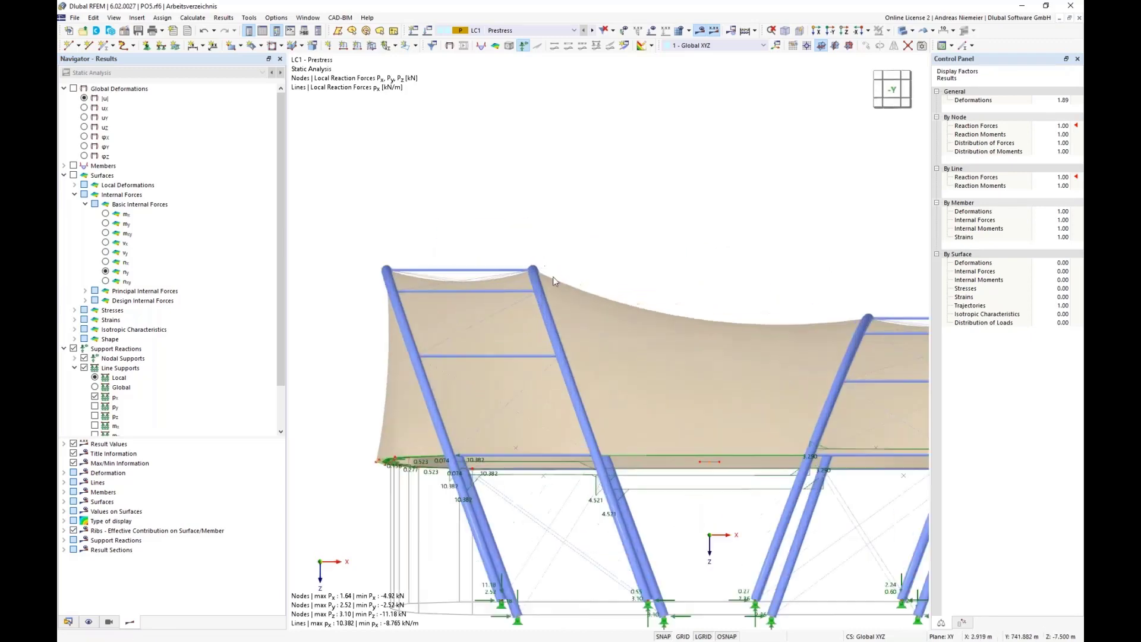
{"action": "scroll", "coordinate": [539, 276], "scroll_direction": "down", "scroll_amount": 1}
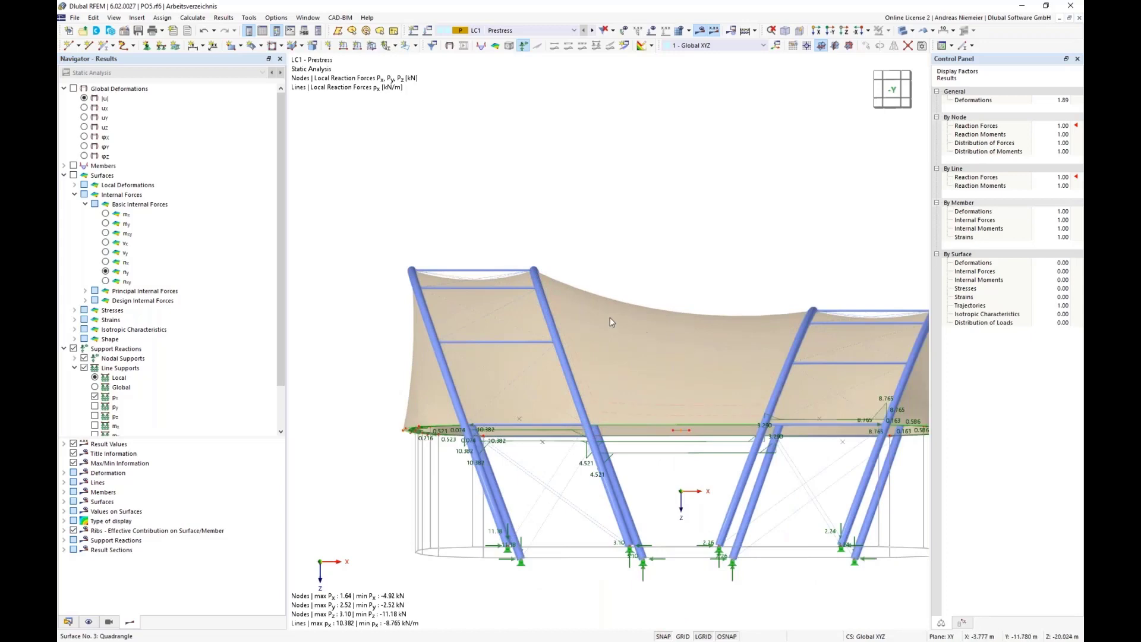
{"action": "left_click", "coordinate": [73, 175]}
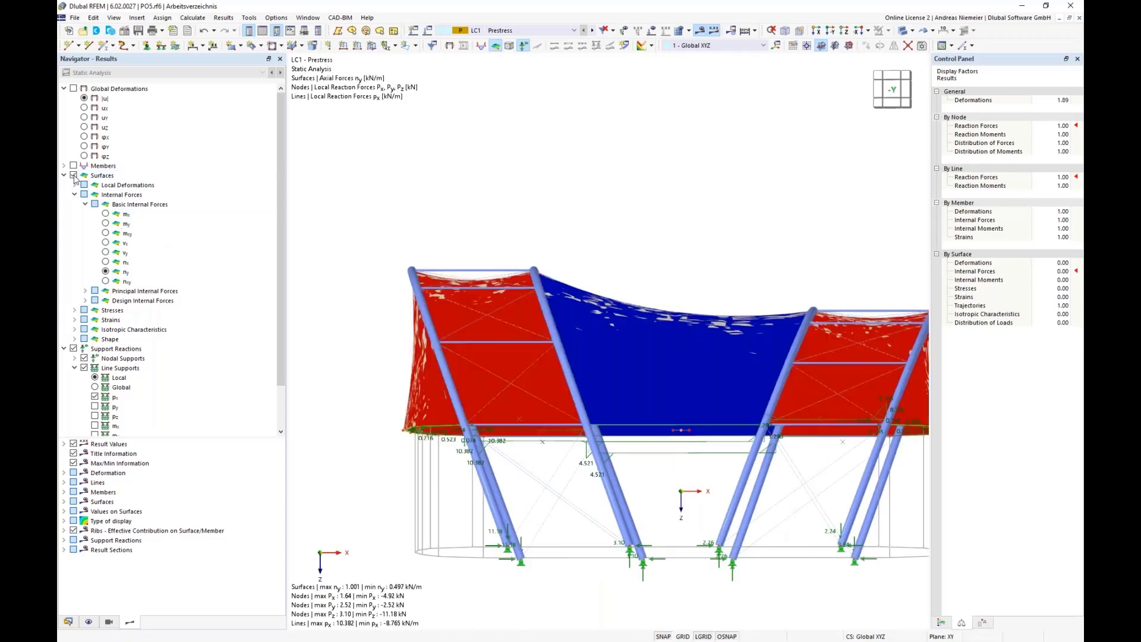
{"action": "left_click", "coordinate": [73, 176]}
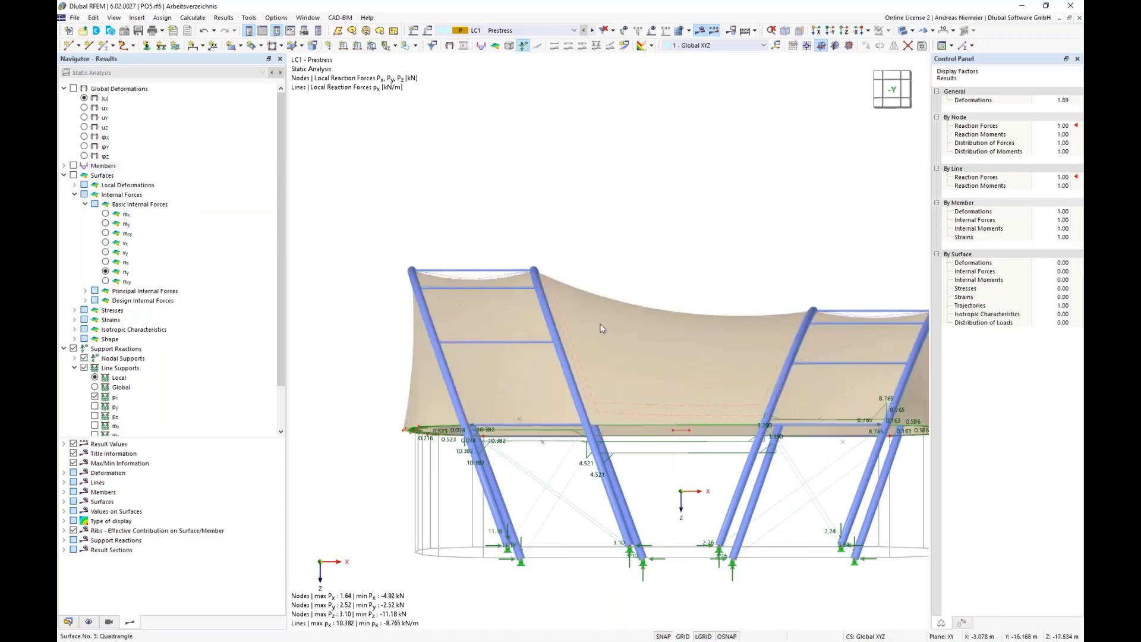
- Display the members' axial forces N and examine the diagrams along the arches, bracing and arch feet
{"action": "left_click", "coordinate": [73, 166]}
{"action": "left_click", "coordinate": [63, 166]}
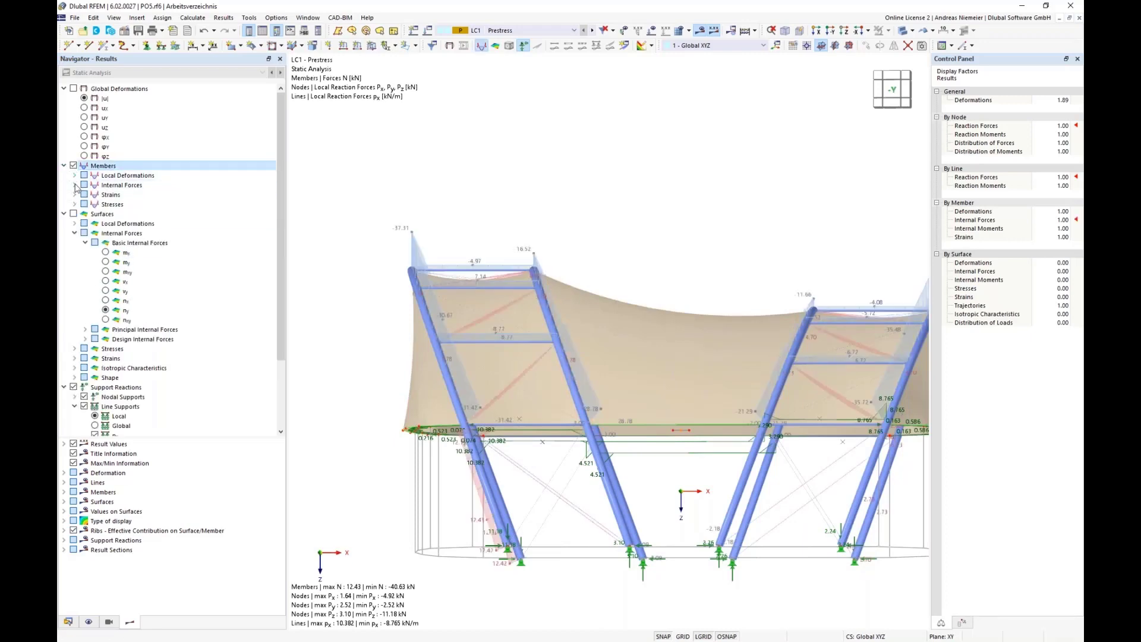
{"action": "left_click", "coordinate": [74, 185]}
{"action": "left_click", "coordinate": [110, 195]}
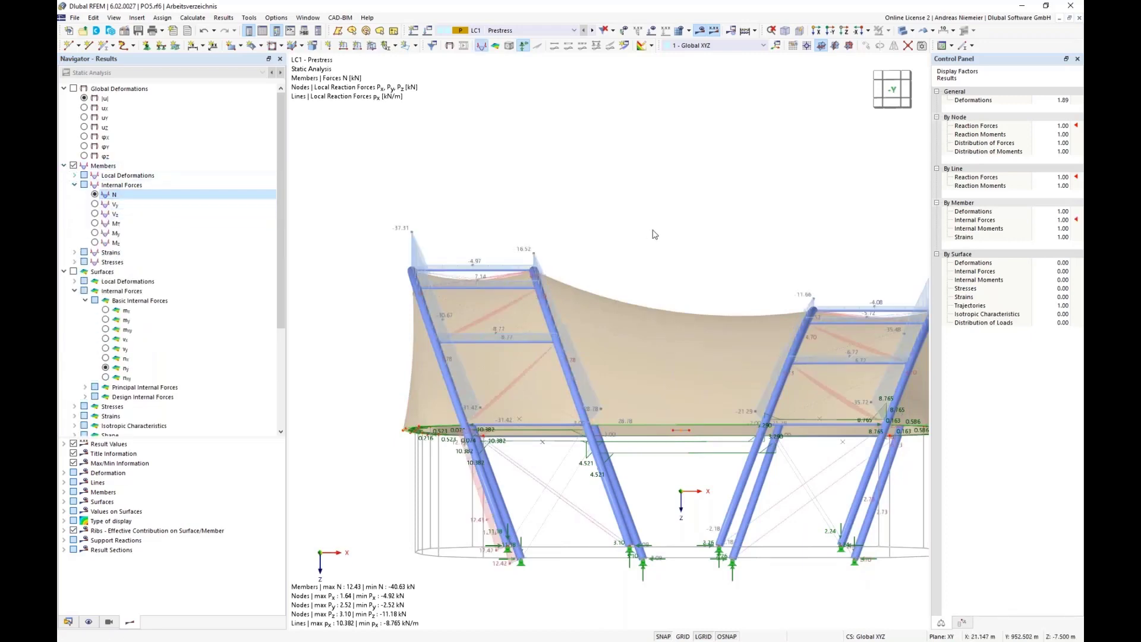
{"action": "middle_click_drag", "start_coordinate": [630, 243], "coordinate": [385, 266]}
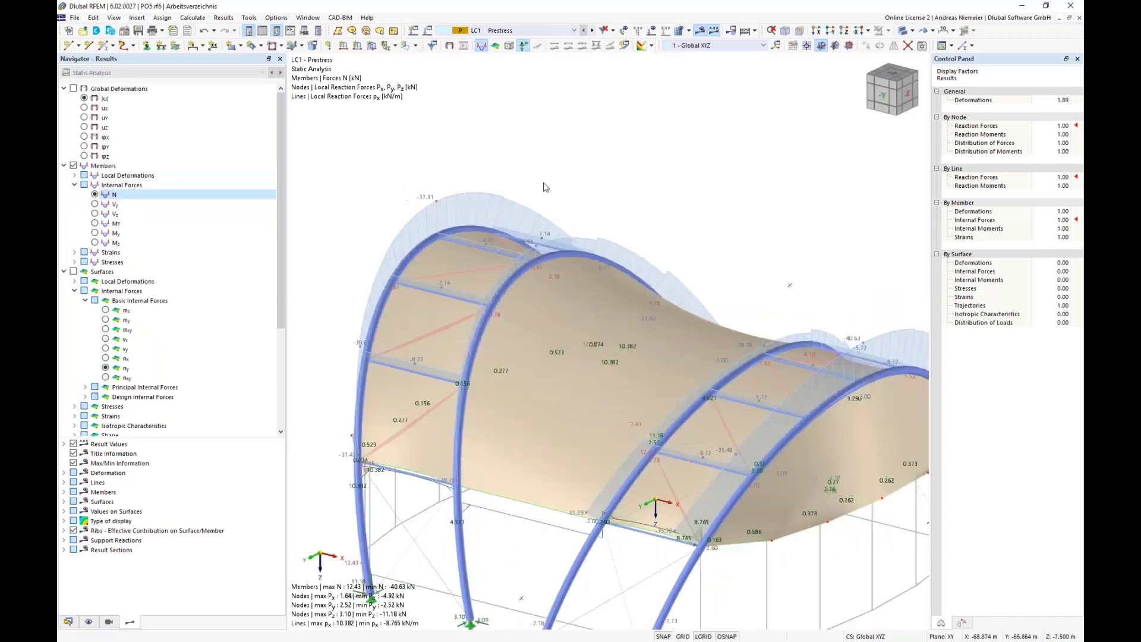
{"action": "scroll", "coordinate": [546, 188], "scroll_direction": "down", "scroll_amount": 3}
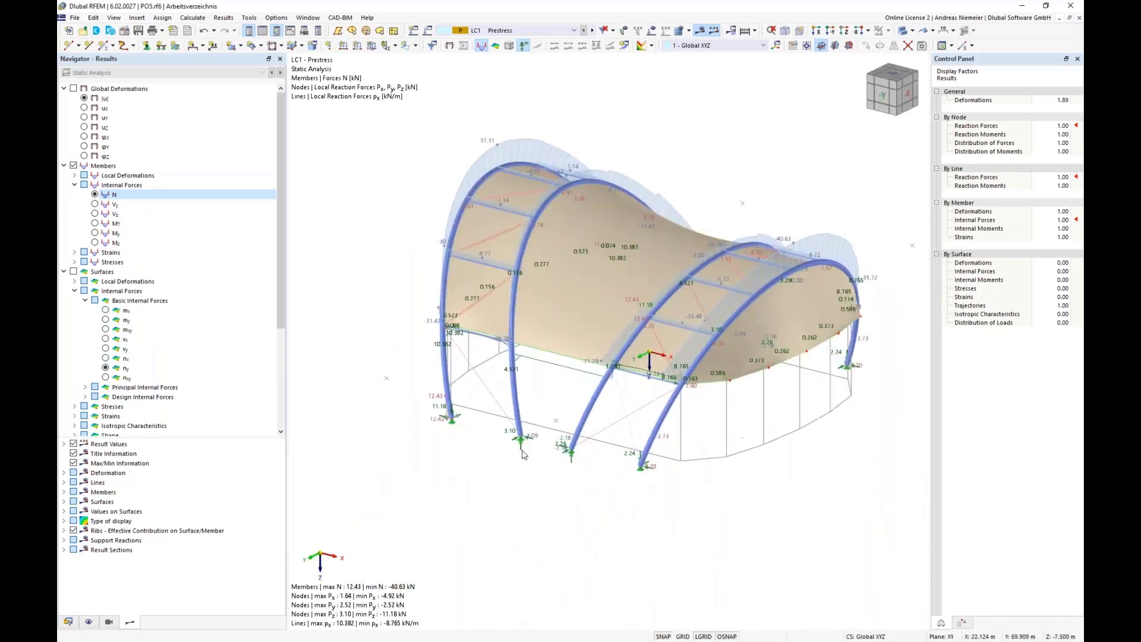
{"action": "scroll", "coordinate": [523, 455], "scroll_direction": "up", "scroll_amount": 4}
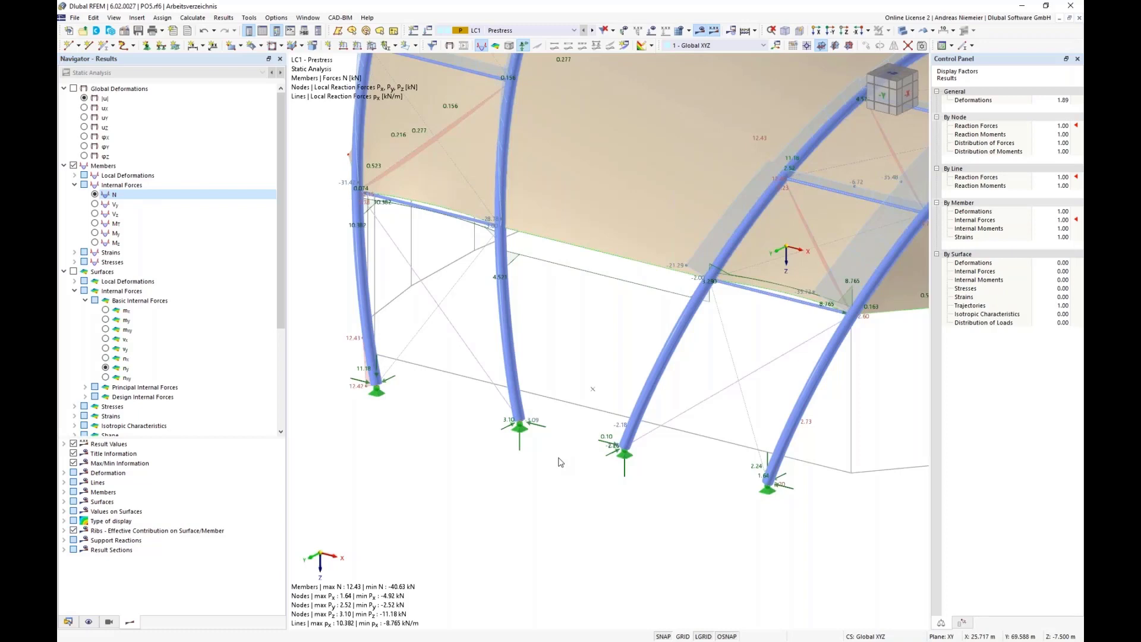
{"action": "middle_click_drag", "start_coordinate": [525, 521], "coordinate": [555, 479], "text": "ctrl"}
{"action": "scroll", "coordinate": [559, 480], "scroll_direction": "down", "scroll_amount": 2}
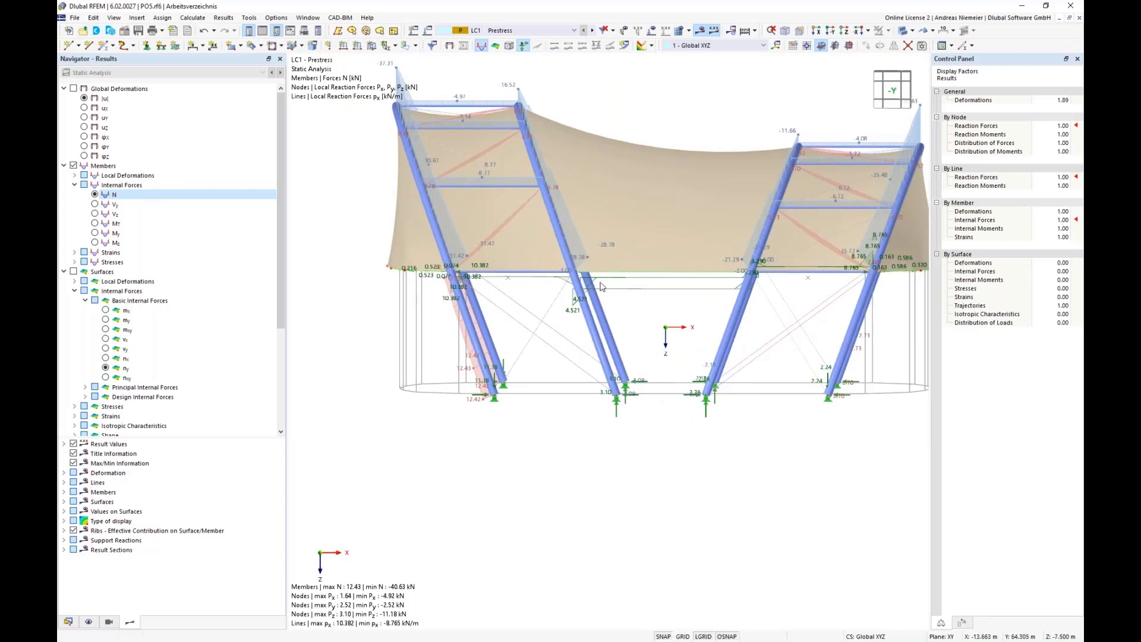
- Isolate the objects at membrane-edge level, view them from above without results, and turn off hidden objects in the background
{"action": "scroll", "coordinate": [420, 262], "scroll_direction": "down", "scroll_amount": 1}
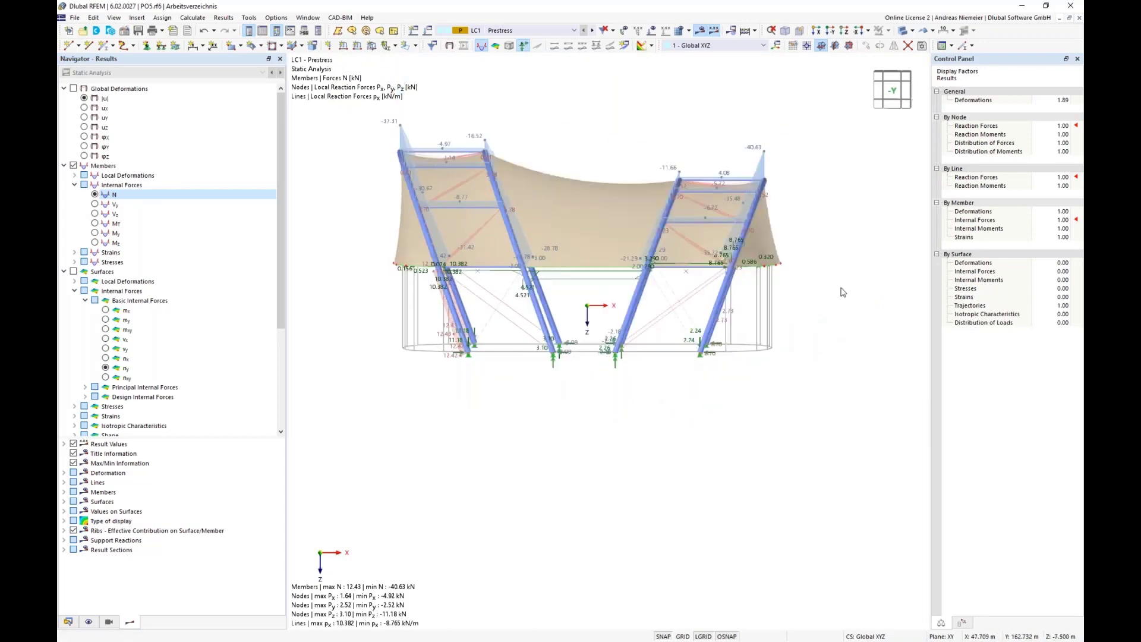
{"action": "left_click", "coordinate": [395, 264]}
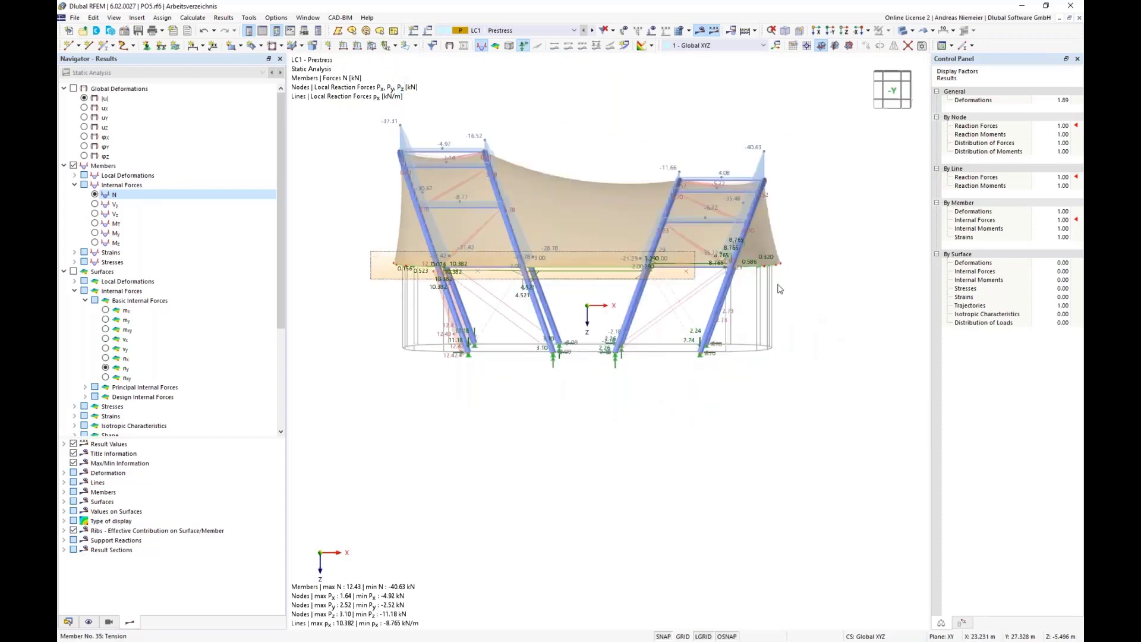
{"action": "left_click", "coordinate": [888, 30]}
{"action": "left_click", "coordinate": [900, 44]}
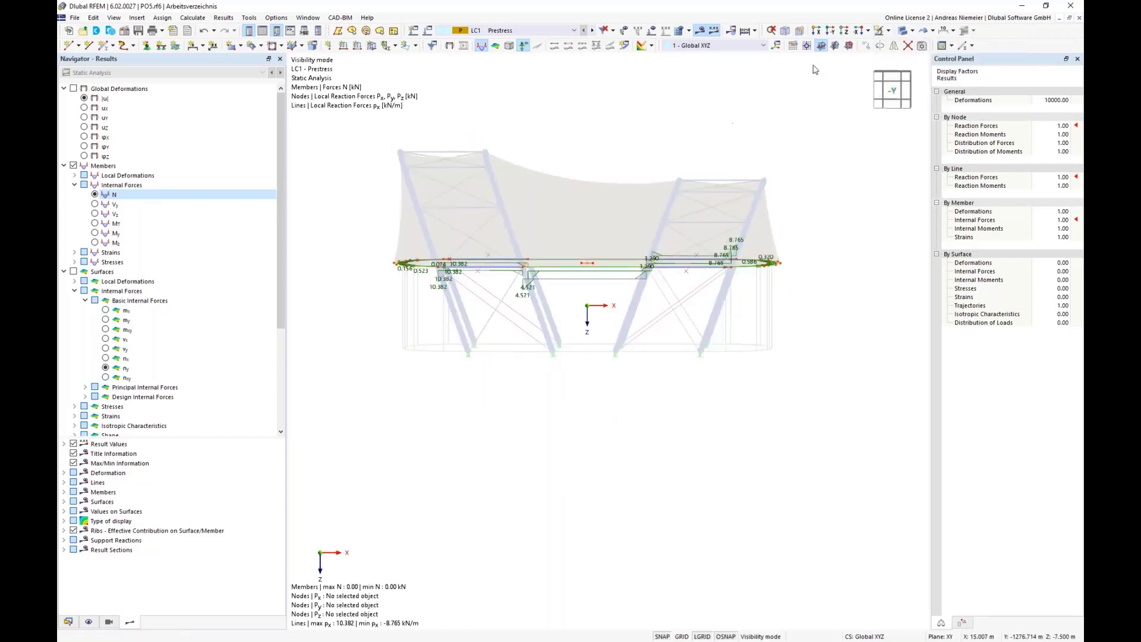
{"action": "left_click", "coordinate": [844, 30]}
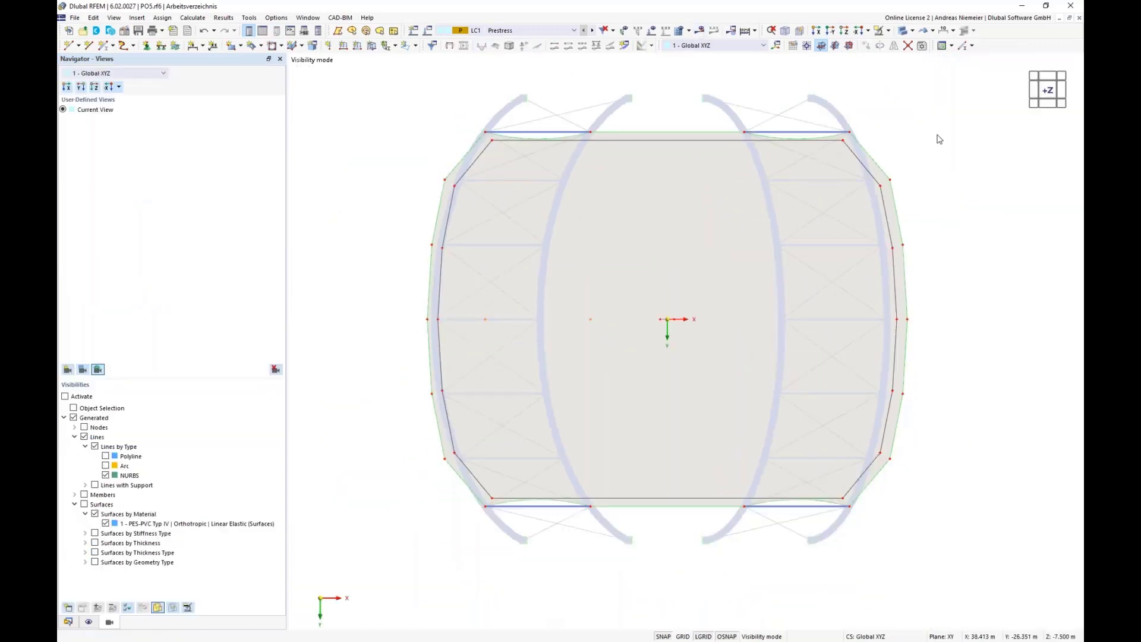
{"action": "right_click", "coordinate": [940, 139]}
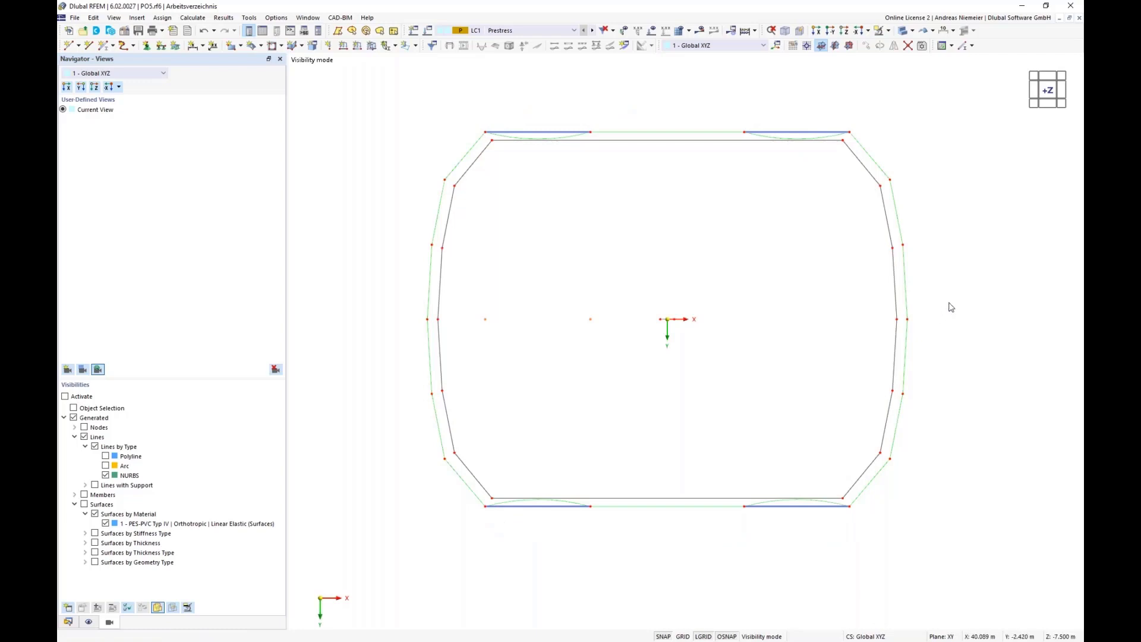
{"action": "scroll", "coordinate": [844, 326], "scroll_direction": "down", "scroll_amount": 1}
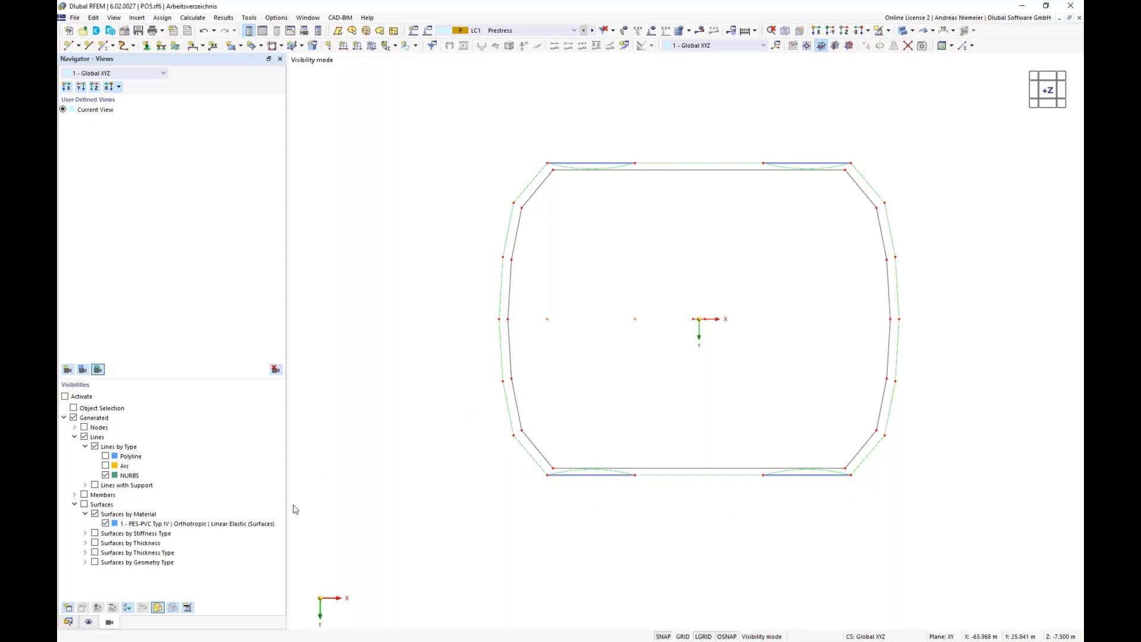
- Switch the active visibility from NURBS lines to the lines with the hinged line support
{"action": "left_click", "coordinate": [101, 478]}
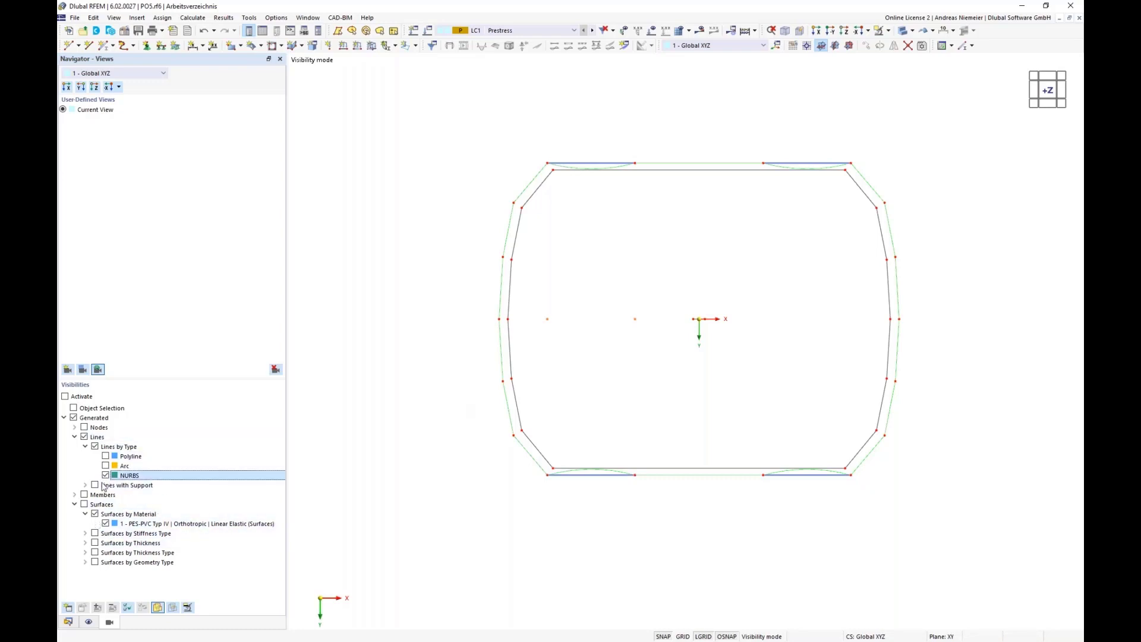
{"action": "left_click", "coordinate": [85, 485]}
{"action": "left_click", "coordinate": [105, 495]}
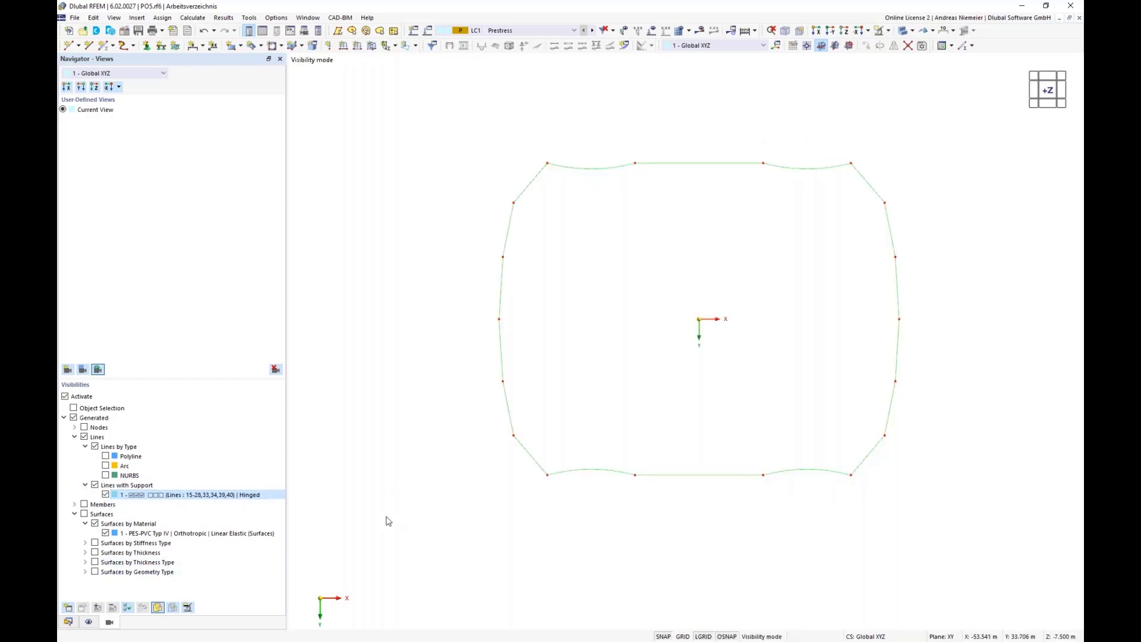
- Select all the supported membrane edge lines and begin assigning a new member to them
{"action": "middle_click_drag", "start_coordinate": [574, 537], "coordinate": [461, 520]}
{"action": "left_click_drag", "start_coordinate": [337, 115], "coordinate": [845, 504]}
{"action": "right_click", "coordinate": [705, 462]}
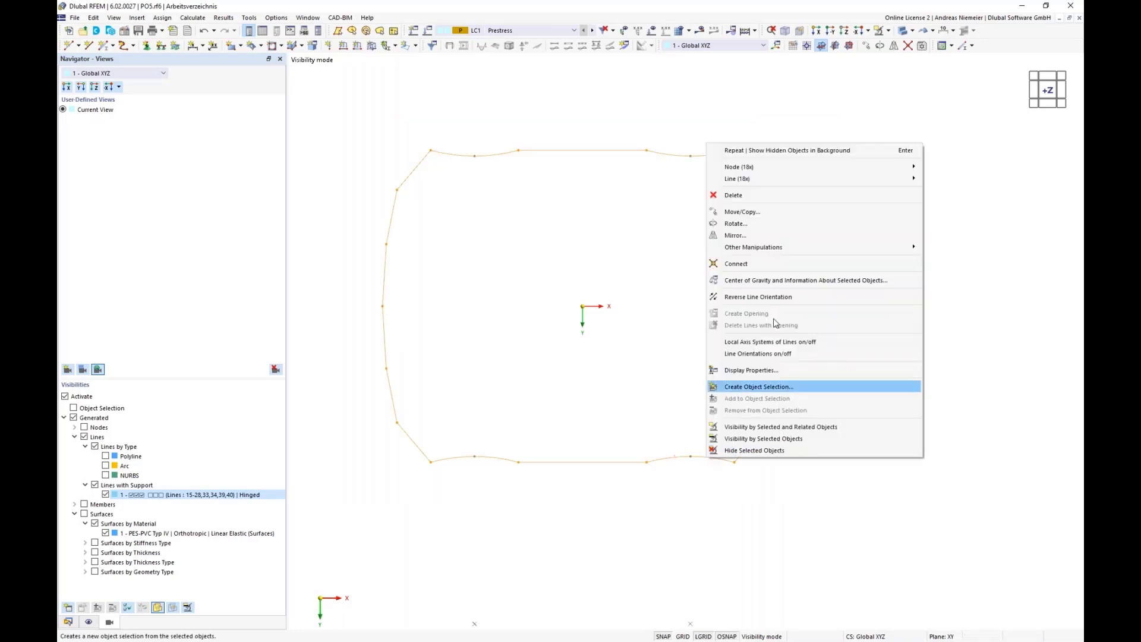
{"action": "mouse_move", "coordinate": [798, 180]}
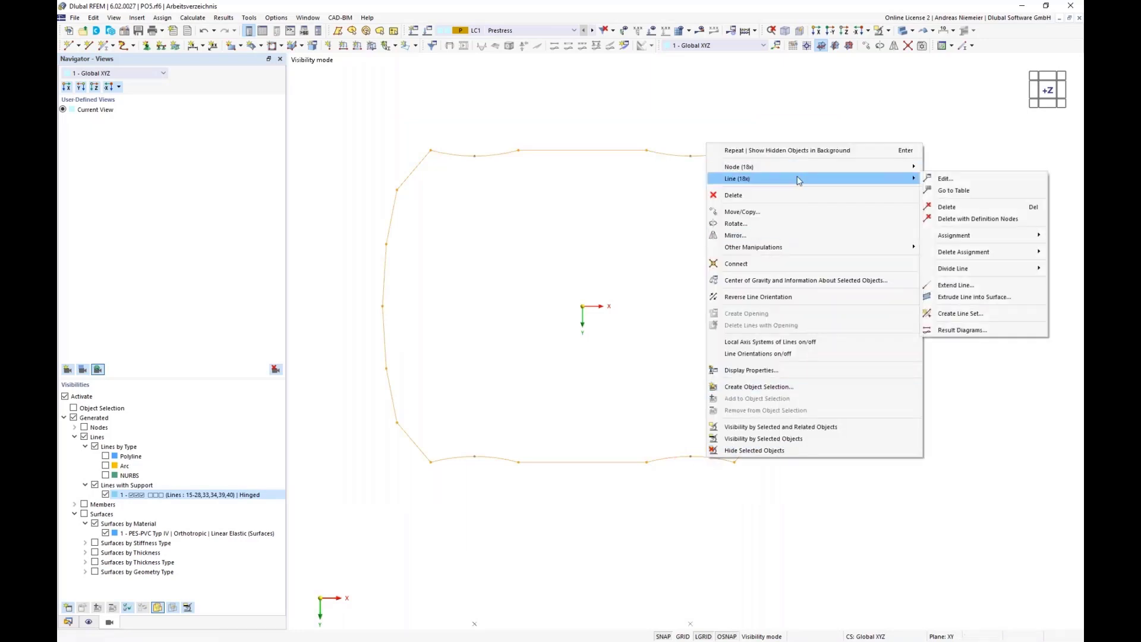
{"action": "left_click", "coordinate": [945, 179]}
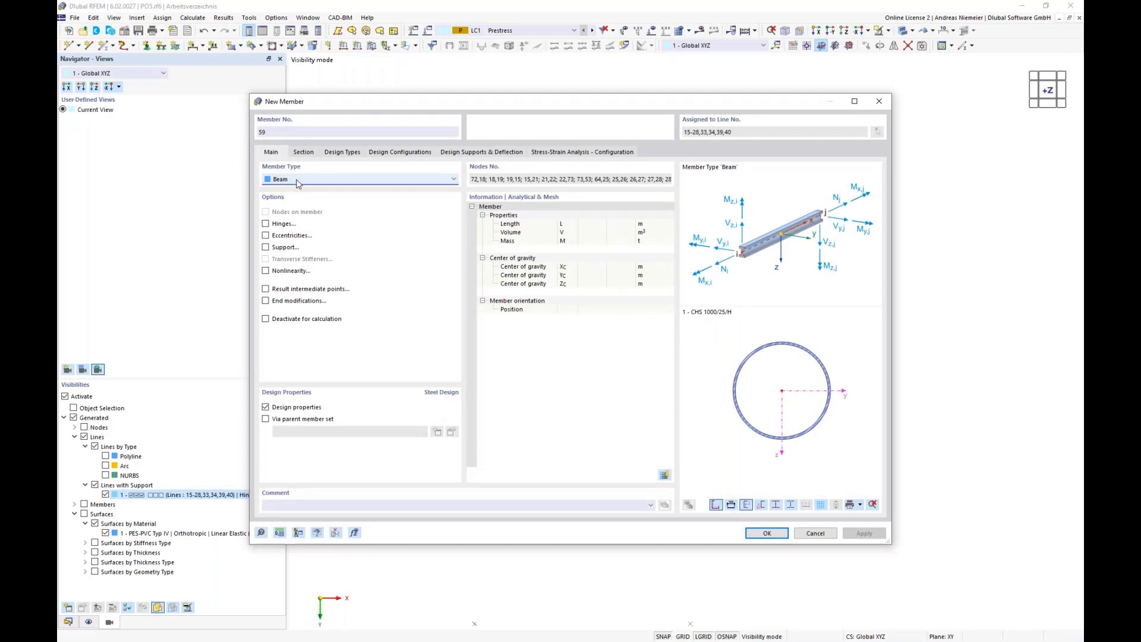
- Set the new edge member's type to Cable and choose the Pfeifer Cable PE 30 section from the DIN EN 12385 cable series
{"action": "left_click", "coordinate": [297, 181]}
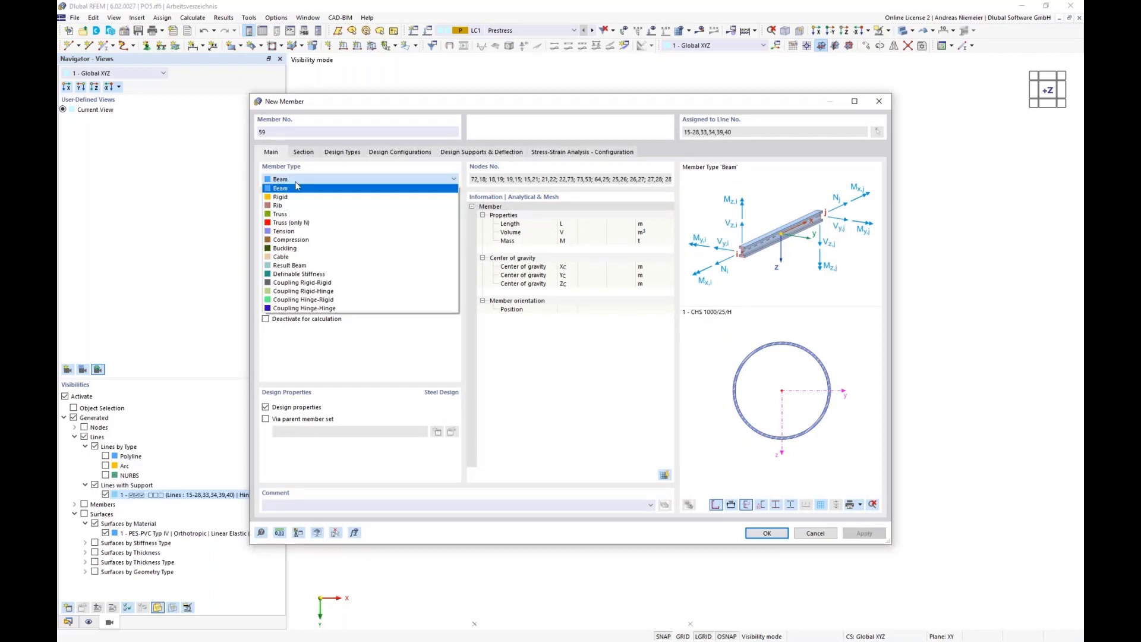
{"action": "left_click", "coordinate": [292, 268]}
{"action": "left_click", "coordinate": [303, 153]}
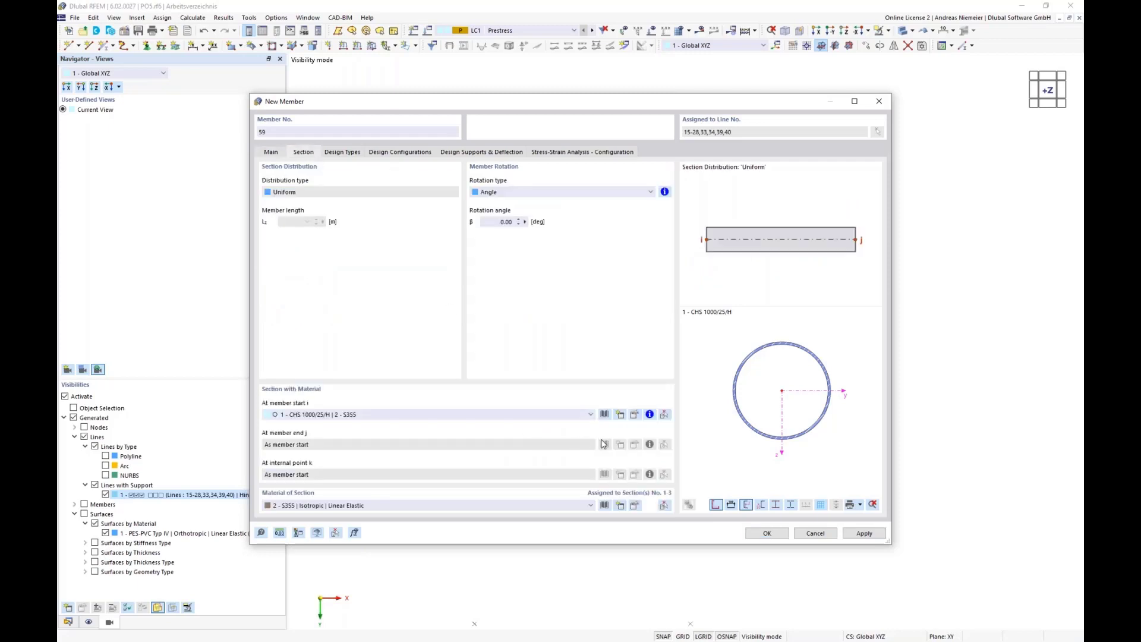
{"action": "left_click", "coordinate": [604, 415]}
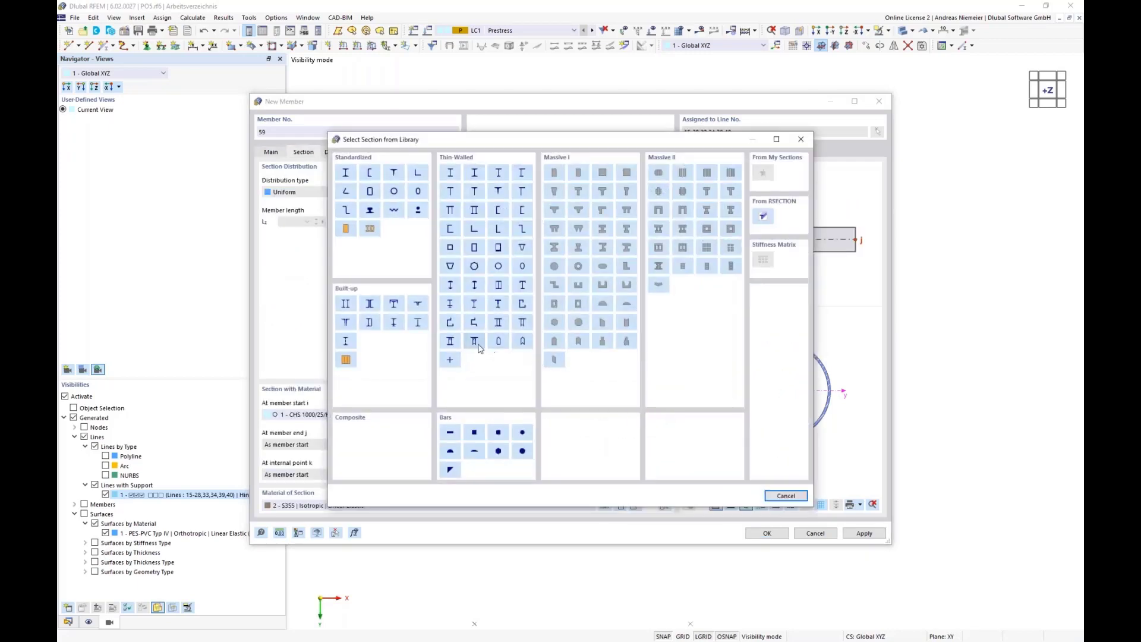
{"action": "left_click", "coordinate": [418, 210]}
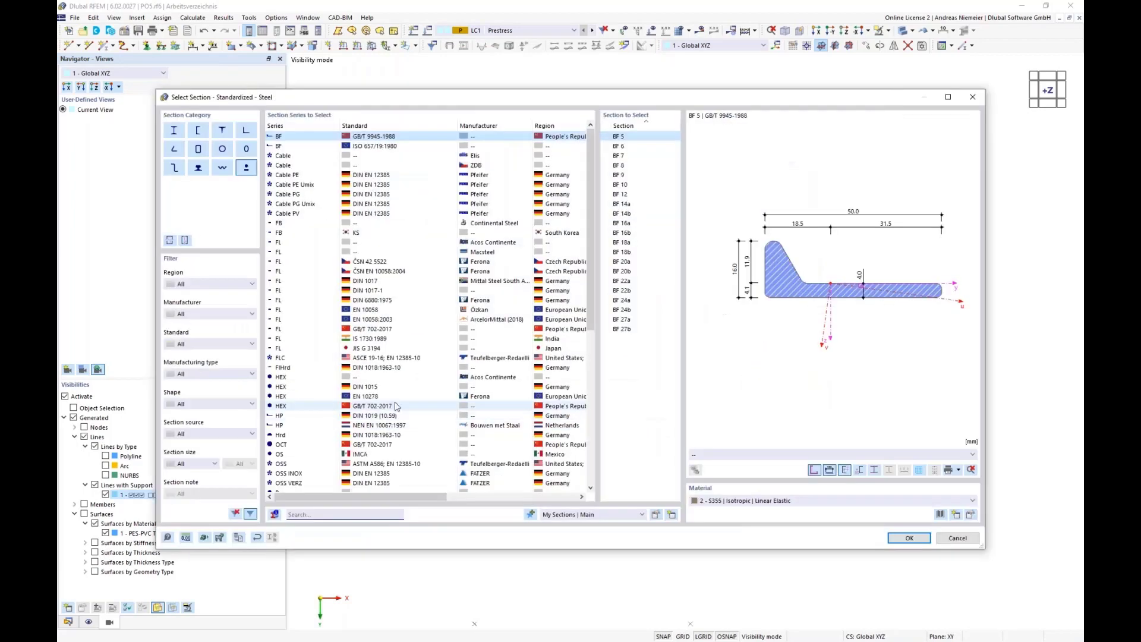
{"action": "left_click", "coordinate": [206, 405]}
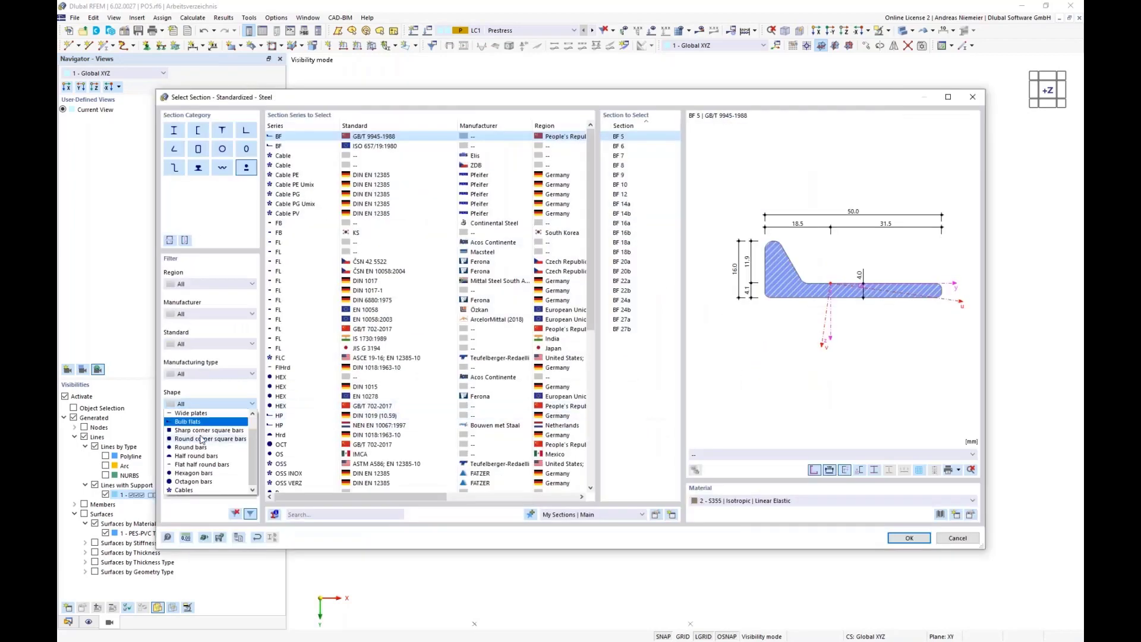
{"action": "left_click", "coordinate": [188, 489]}
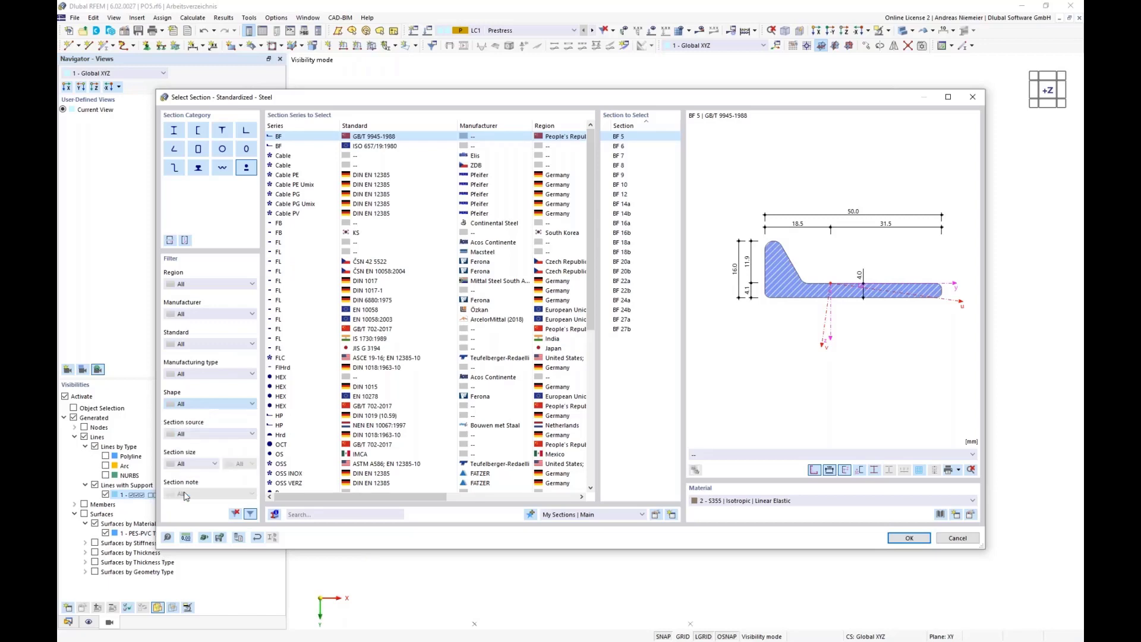
{"action": "left_click", "coordinate": [287, 156]}
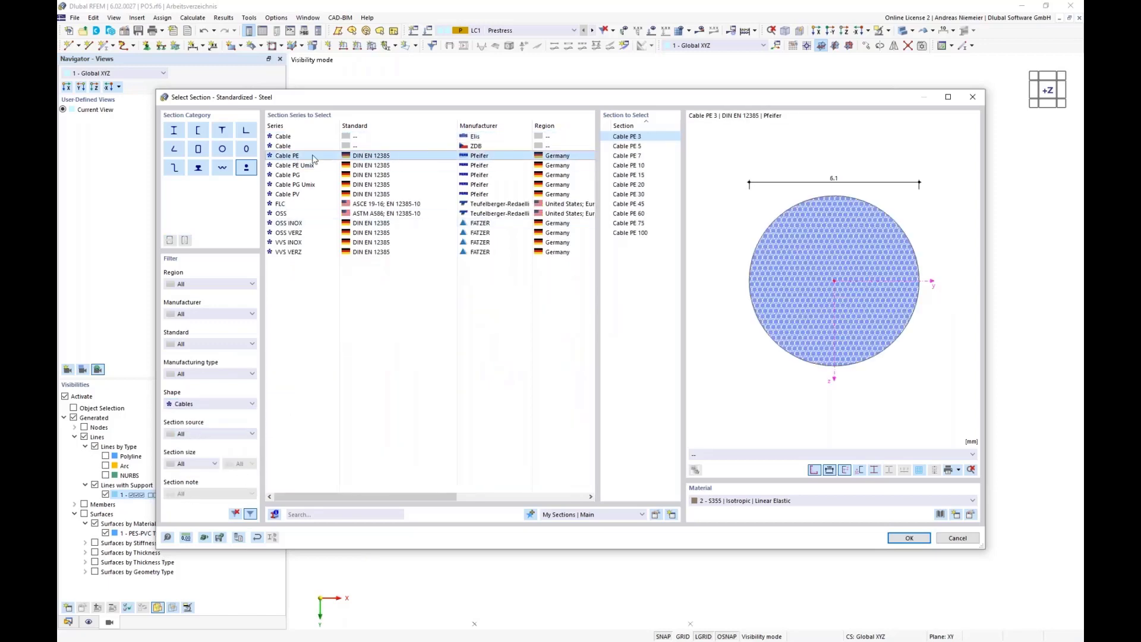
{"action": "left_click", "coordinate": [630, 194]}
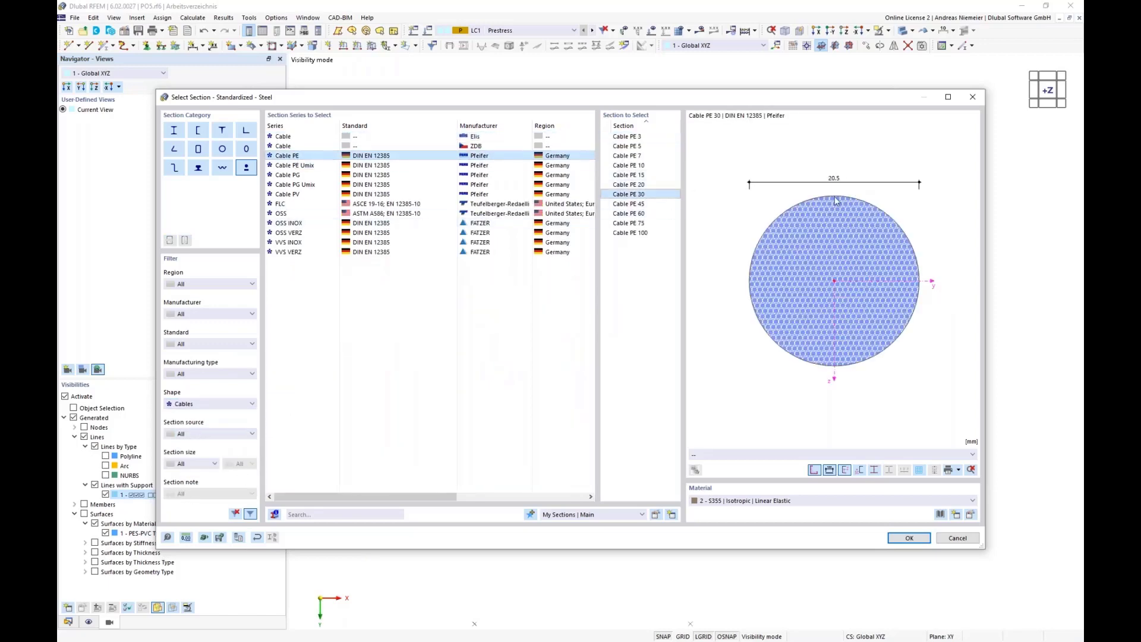
- Give the cable section the metal material Cable PE (Pfeifer) and apply the new member to all the selected edge lines
{"action": "left_click", "coordinate": [940, 514]}
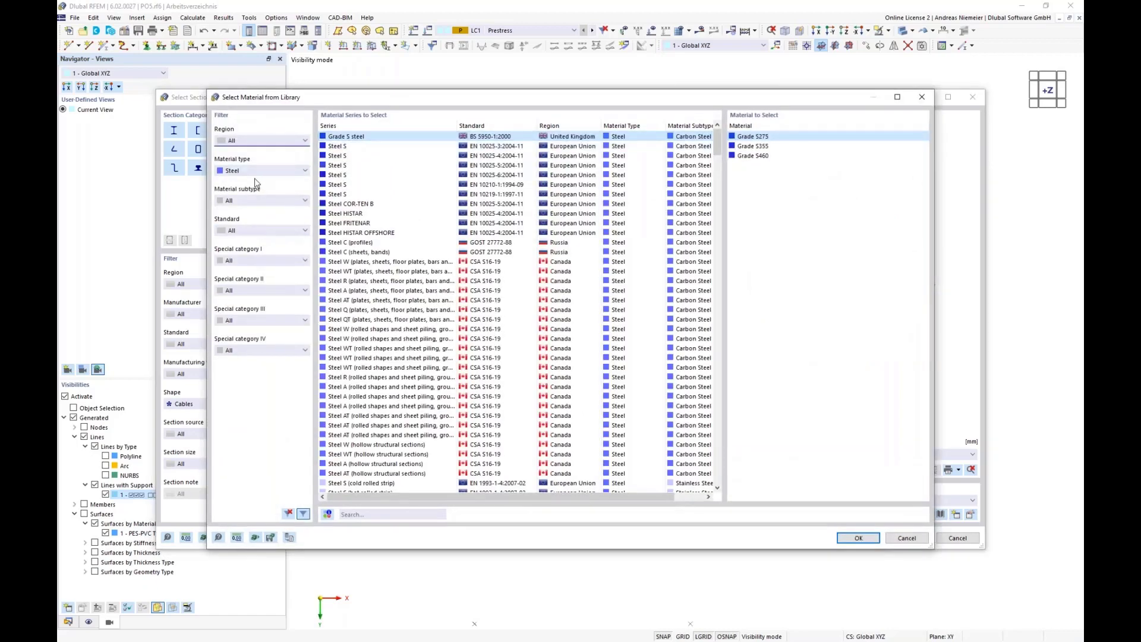
{"action": "left_click", "coordinate": [256, 171]}
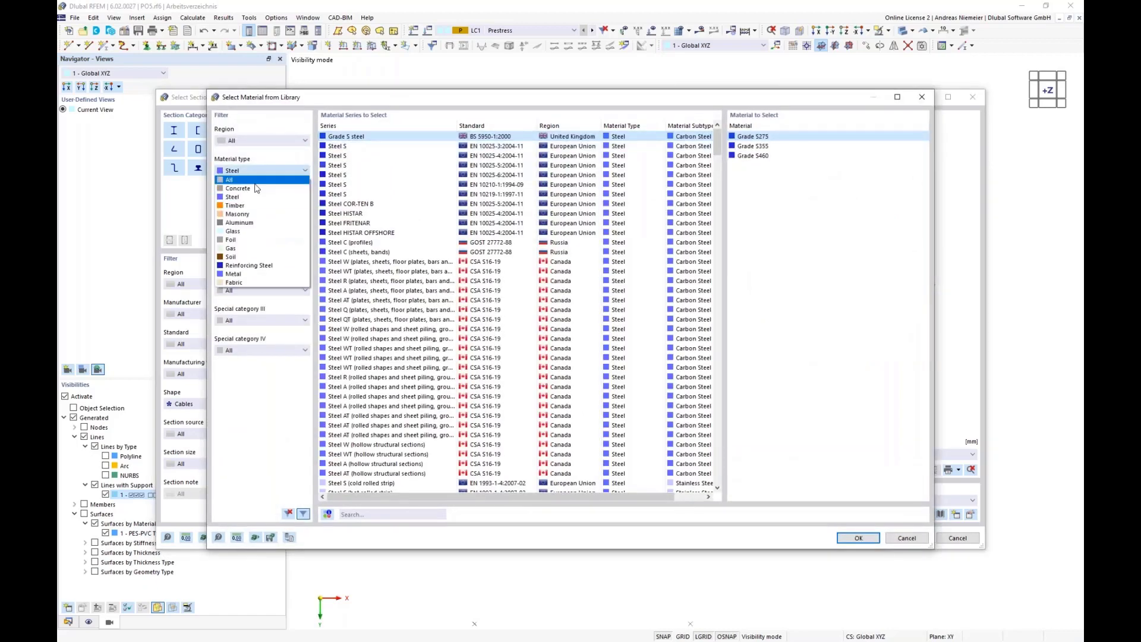
{"action": "left_click", "coordinate": [251, 274]}
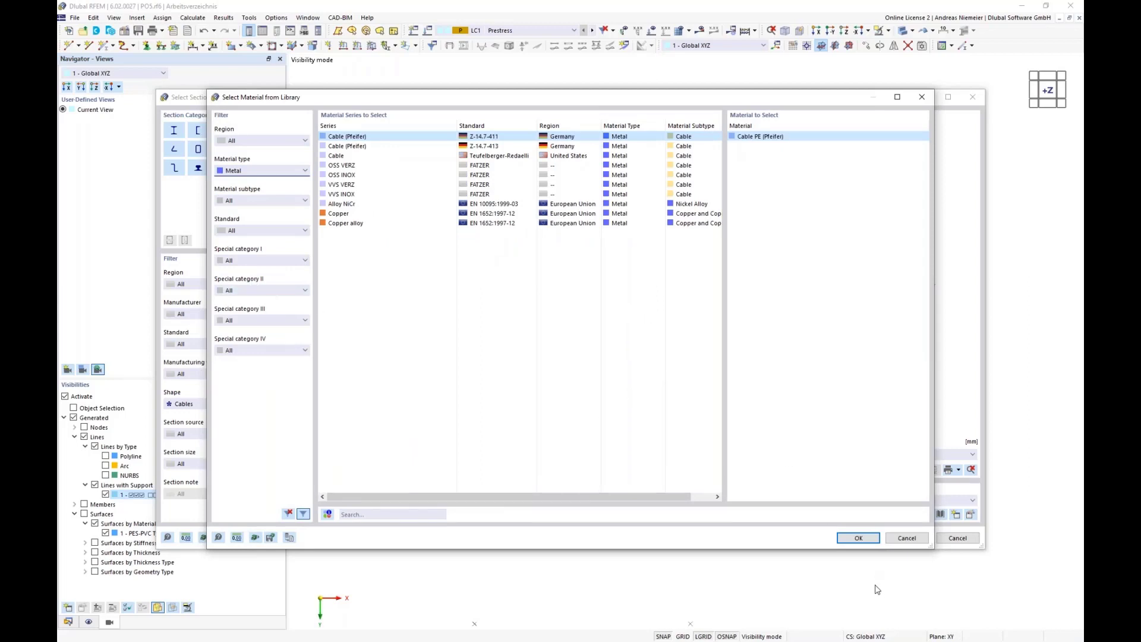
{"action": "left_click", "coordinate": [858, 538]}
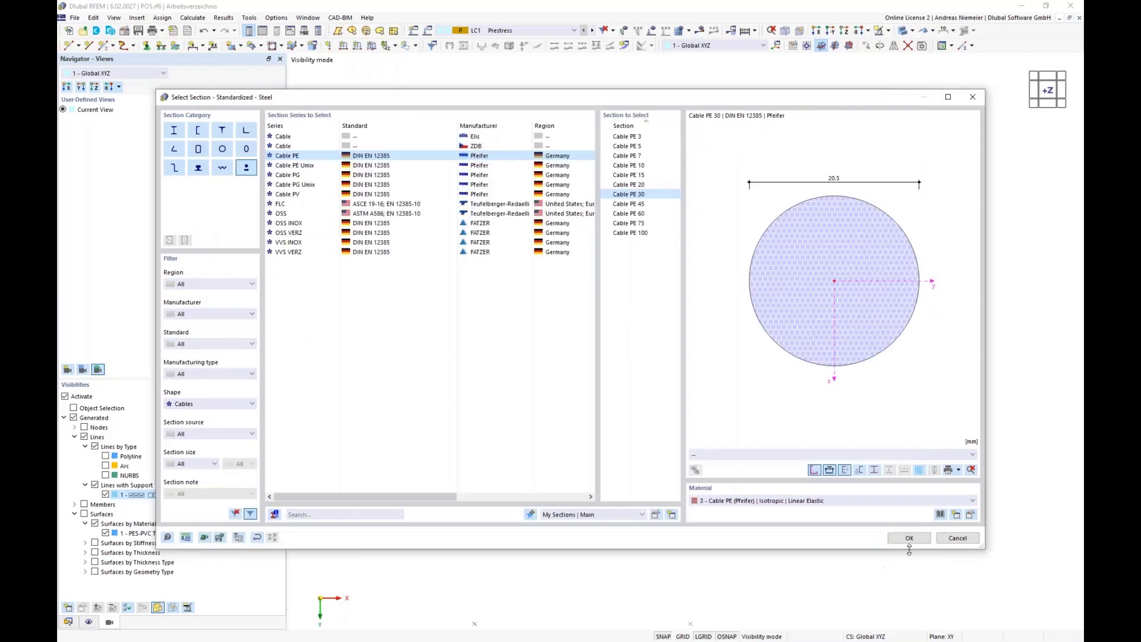
{"action": "left_click", "coordinate": [907, 542]}
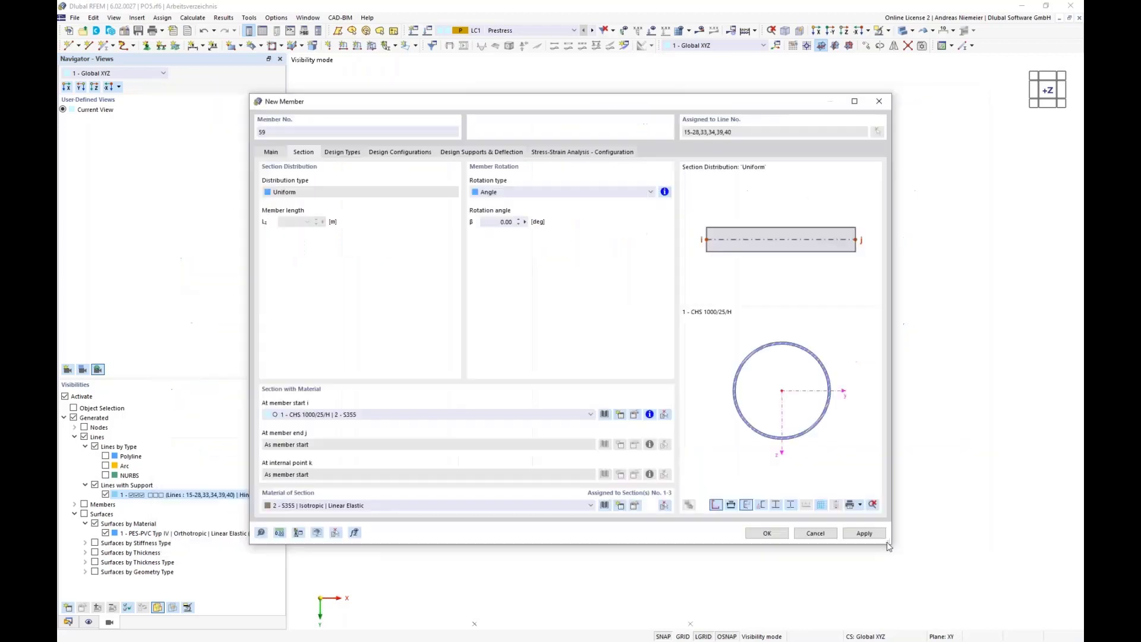
{"action": "left_click", "coordinate": [763, 532]}
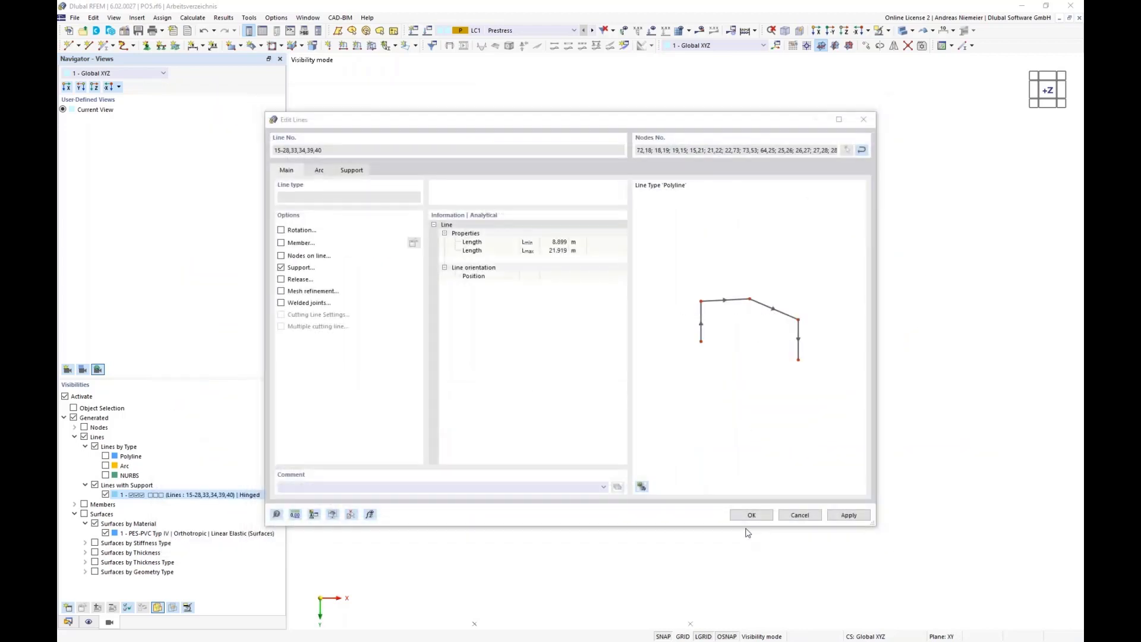
{"action": "left_click", "coordinate": [753, 517]}
{"action": "left_click", "coordinate": [612, 374]}
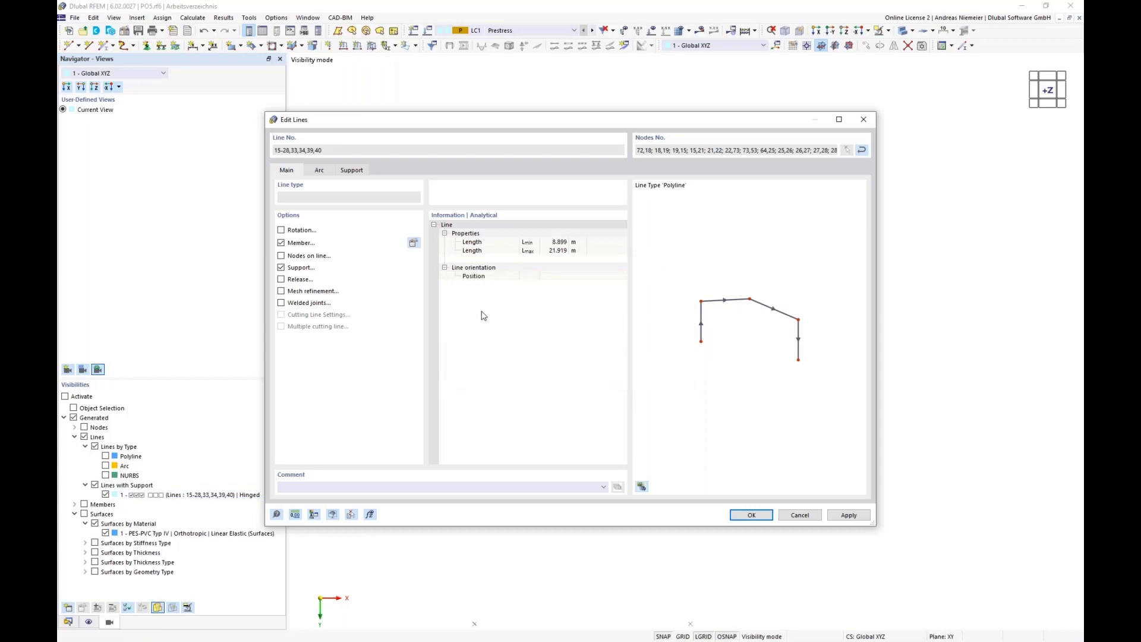
{"action": "left_click", "coordinate": [753, 515]}
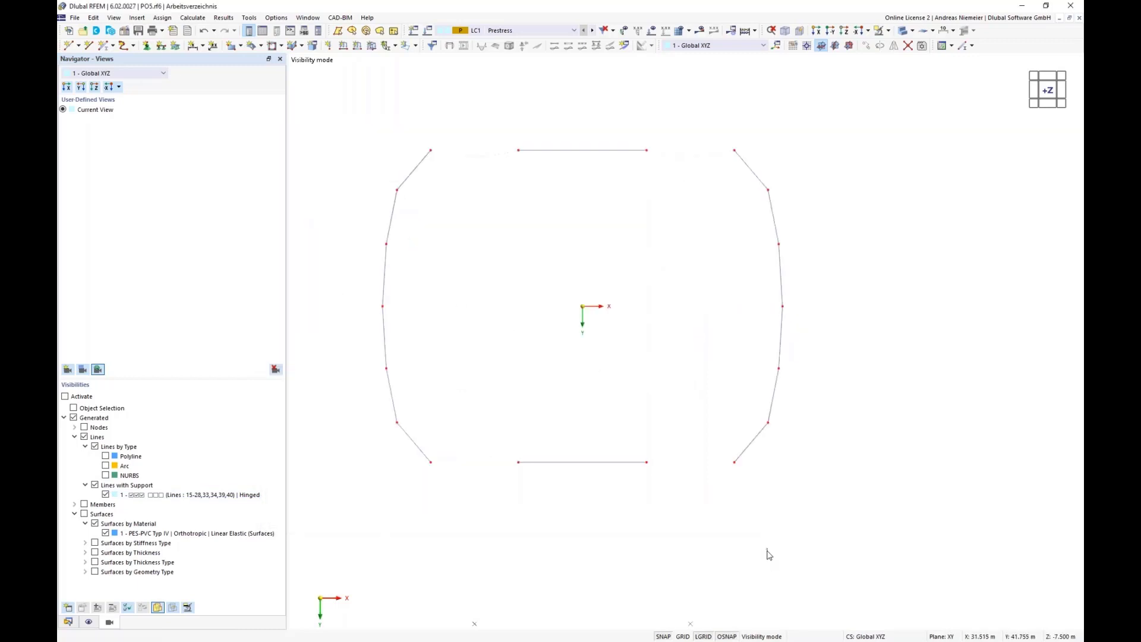
- Display the isolated edge lines and members as a wireframe model
{"action": "left_click", "coordinate": [913, 30]}
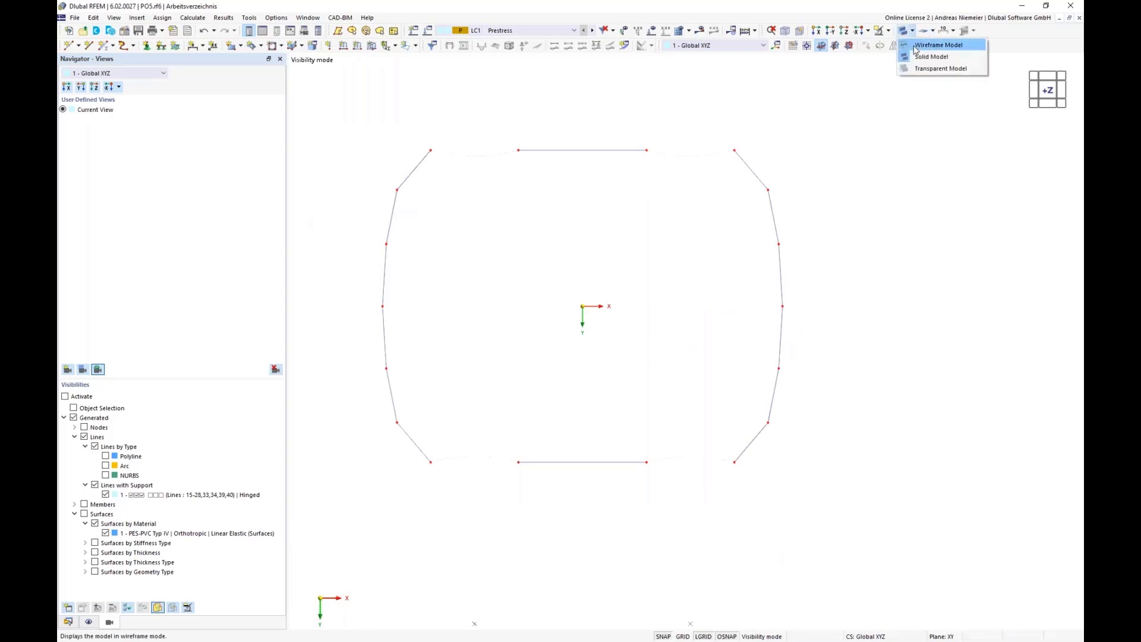
{"action": "left_click", "coordinate": [915, 46]}
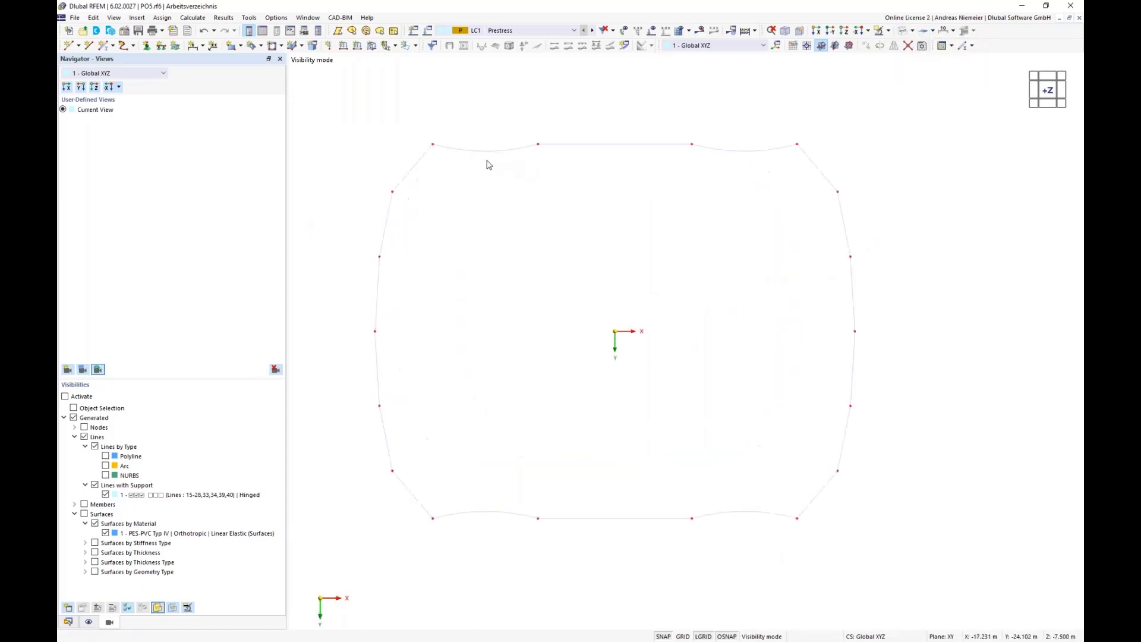
{"action": "scroll", "coordinate": [358, 126], "scroll_direction": "down", "scroll_amount": 1}
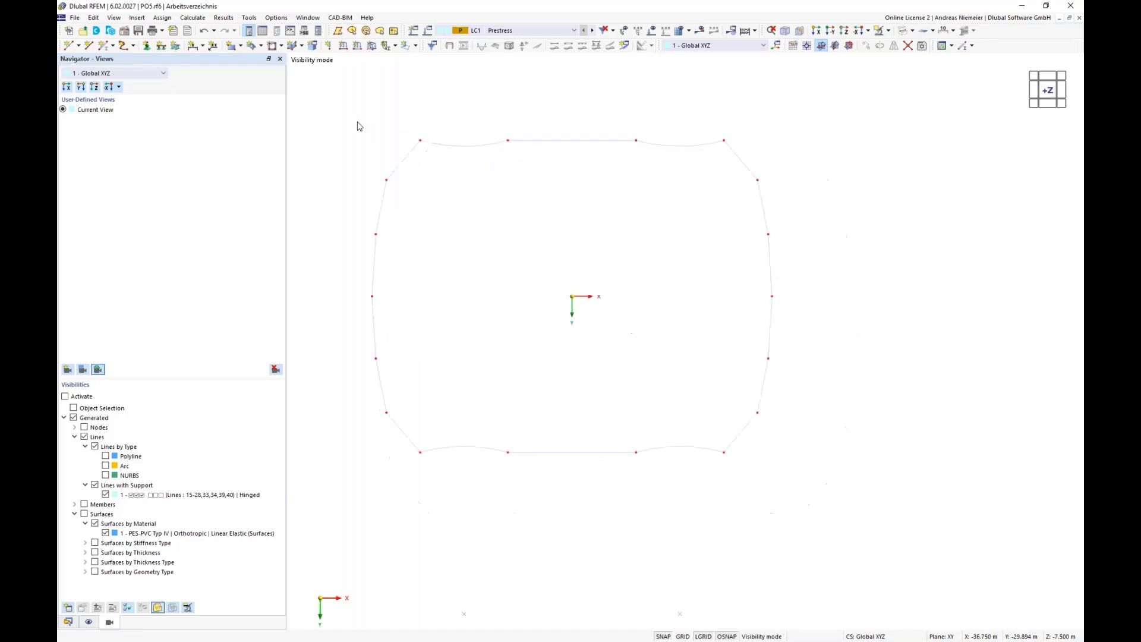
- Remove the line support from all 18 membrane edge lines
{"action": "left_click_drag", "start_coordinate": [319, 96], "coordinate": [816, 501]}
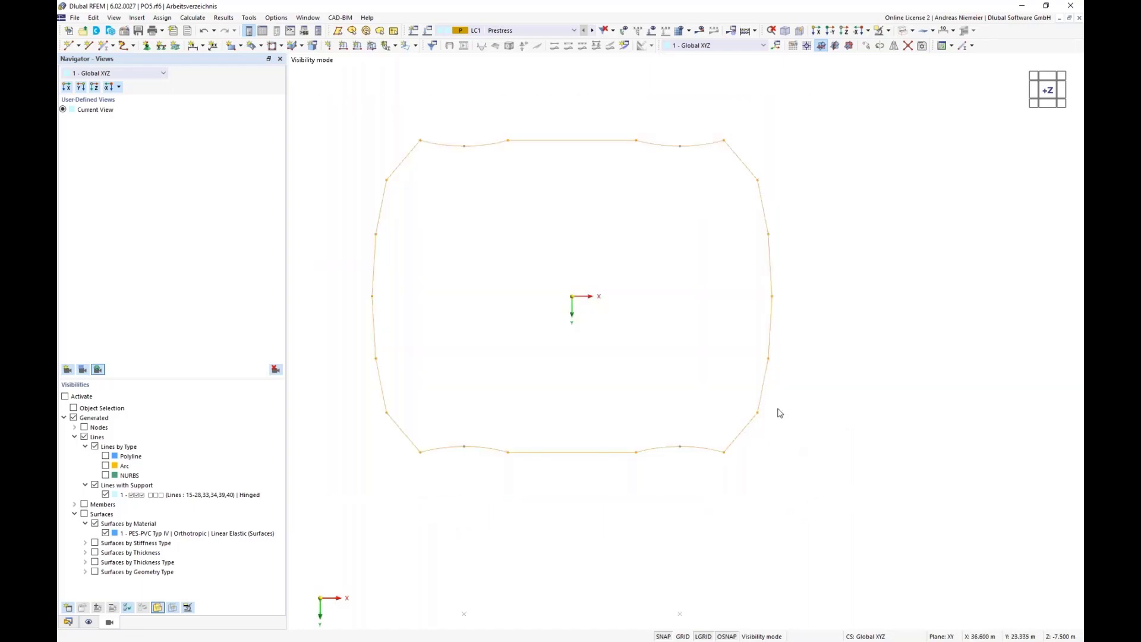
{"action": "right_click", "coordinate": [771, 351]}
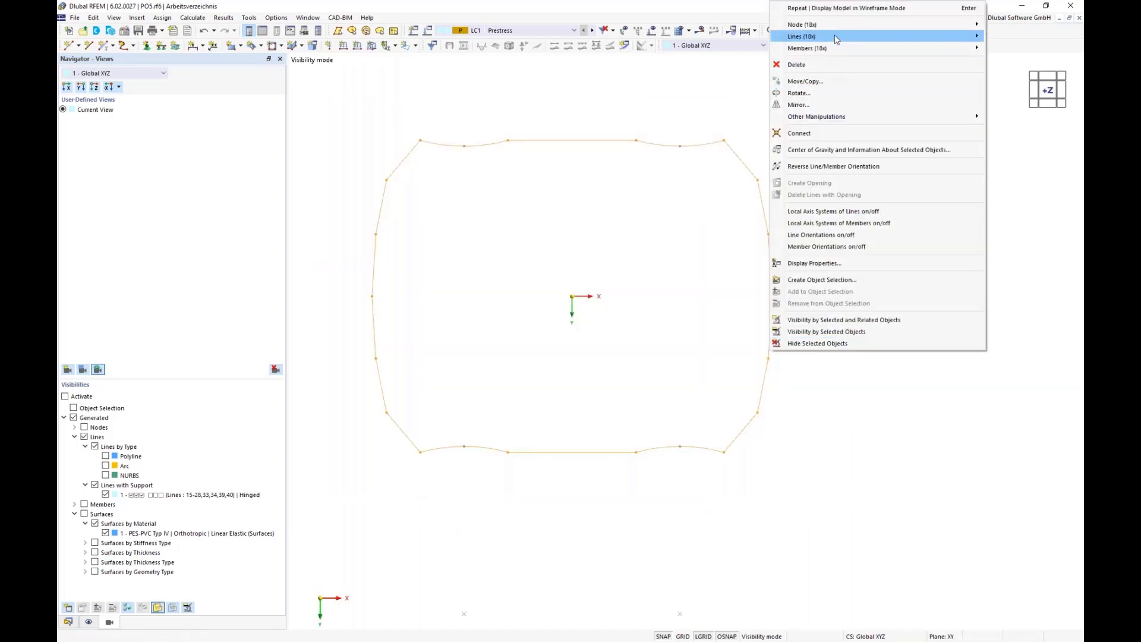
{"action": "mouse_move", "coordinate": [837, 39]}
{"action": "left_click", "coordinate": [720, 30]}
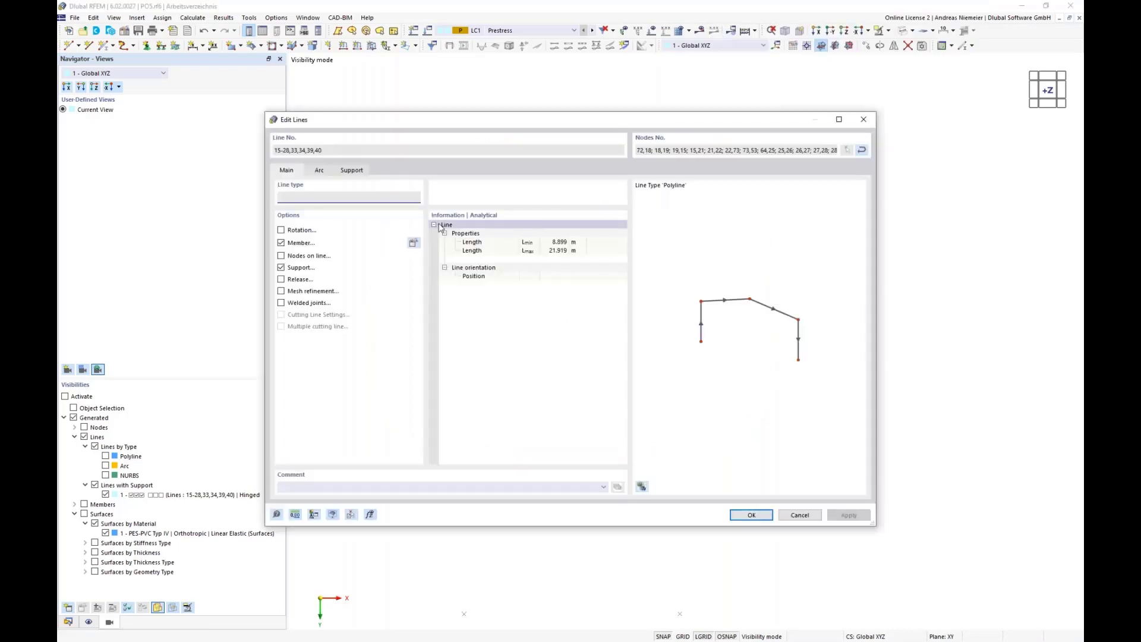
{"action": "left_click", "coordinate": [282, 269]}
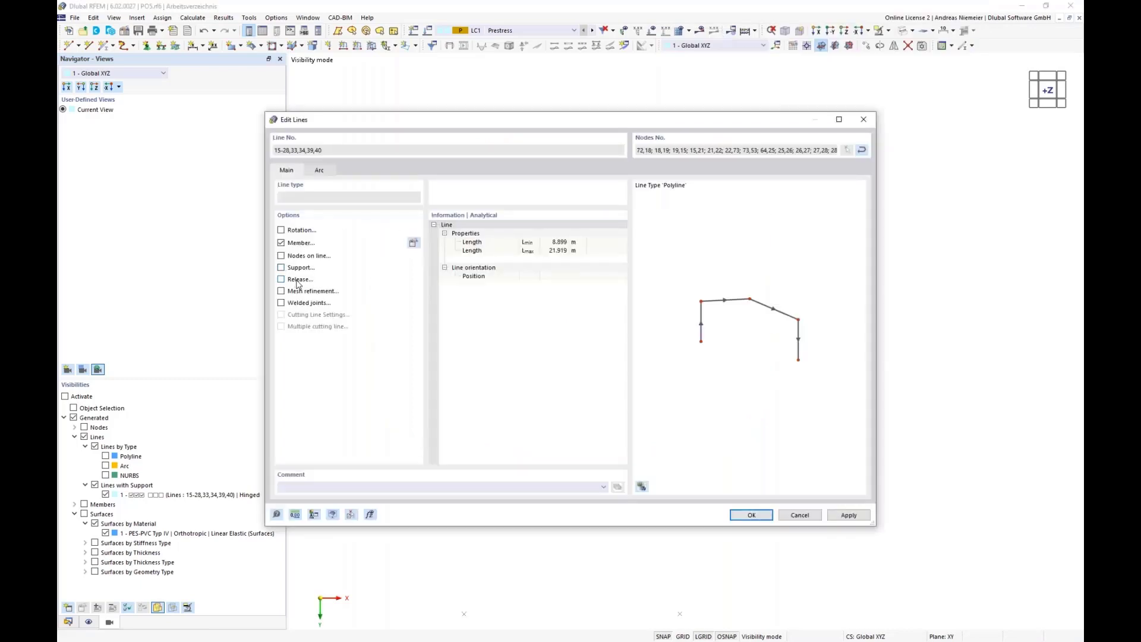
{"action": "left_click", "coordinate": [751, 515]}
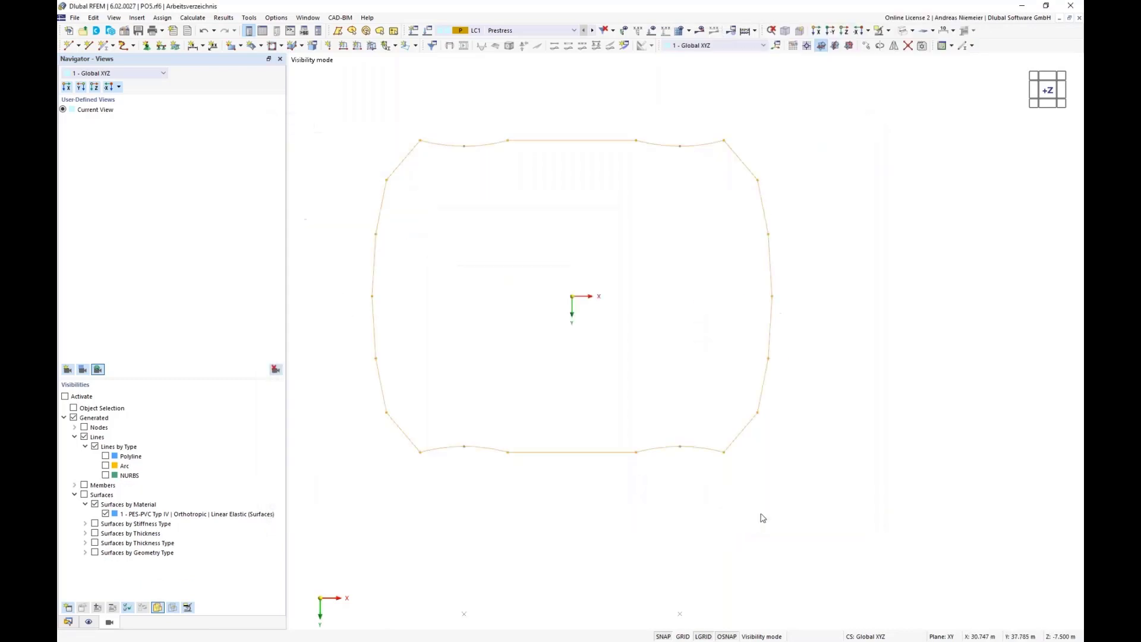
- Clear the selection and show the hidden objects in the background around the membrane edge
{"action": "right_click", "coordinate": [929, 231]}
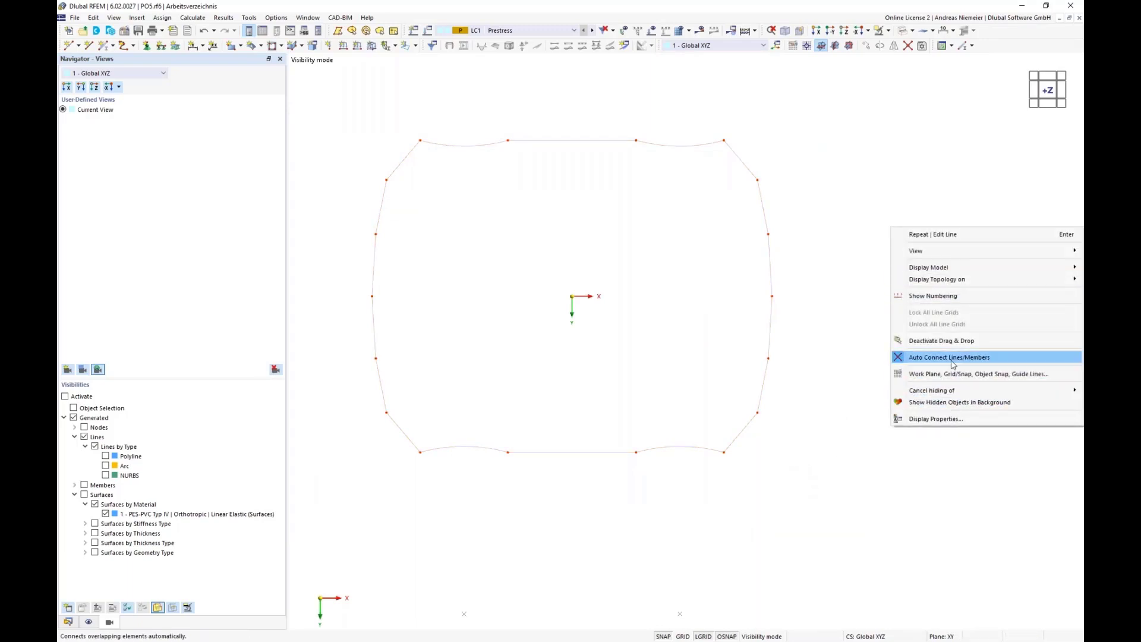
{"action": "left_click", "coordinate": [930, 403]}
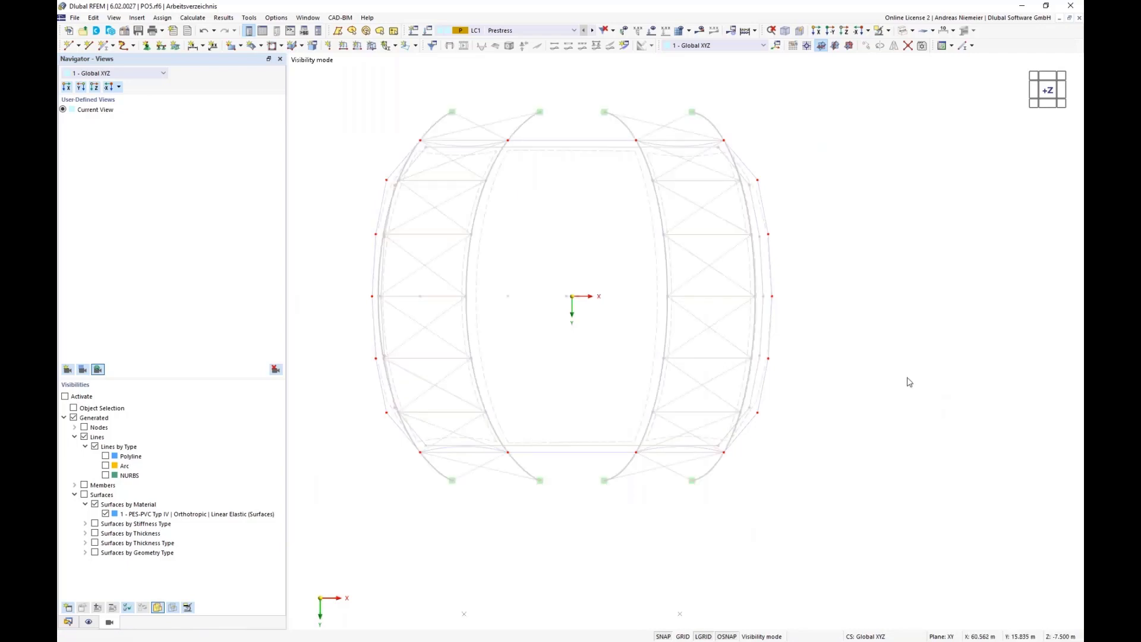
{"action": "scroll", "coordinate": [457, 152], "scroll_direction": "up", "scroll_amount": 2}
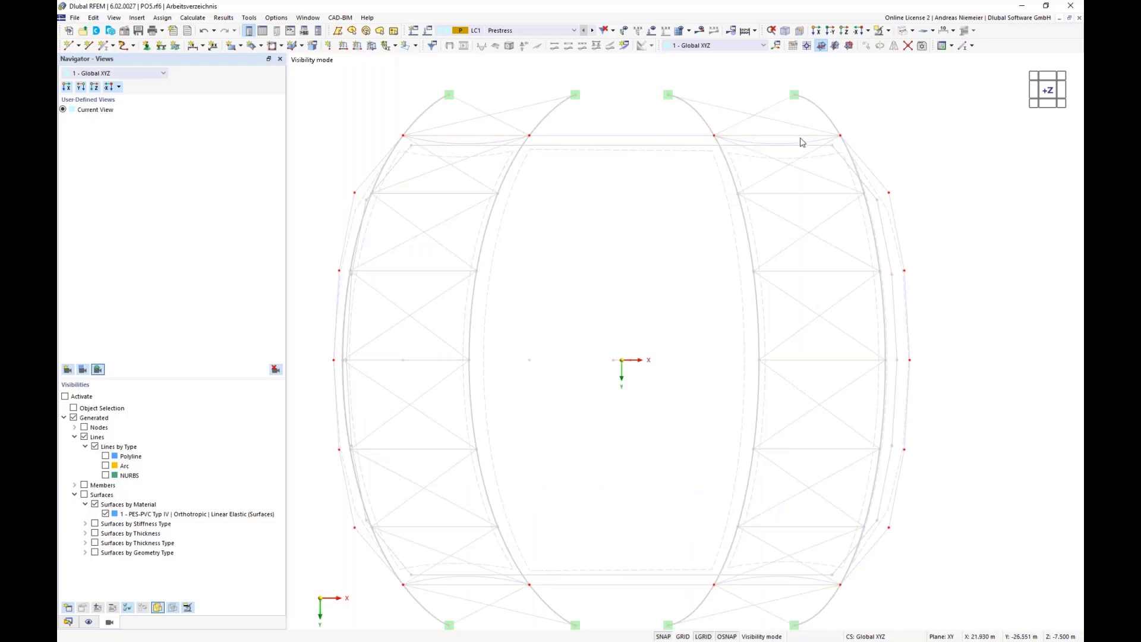
{"action": "scroll", "coordinate": [678, 336], "scroll_direction": "down", "scroll_amount": 1}
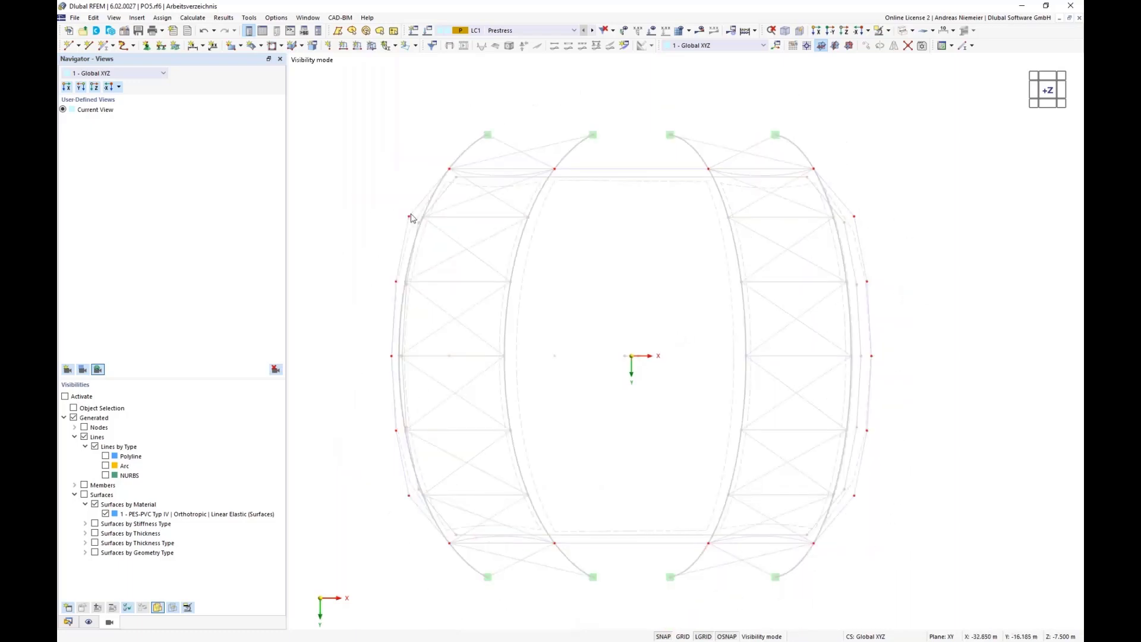
- Assign the Hinged nodal support to the ten outer edge nodes along the two bowed sides of the membrane
{"action": "left_click_drag", "start_coordinate": [352, 200], "coordinate": [919, 538]}
{"action": "right_click", "coordinate": [856, 499]}
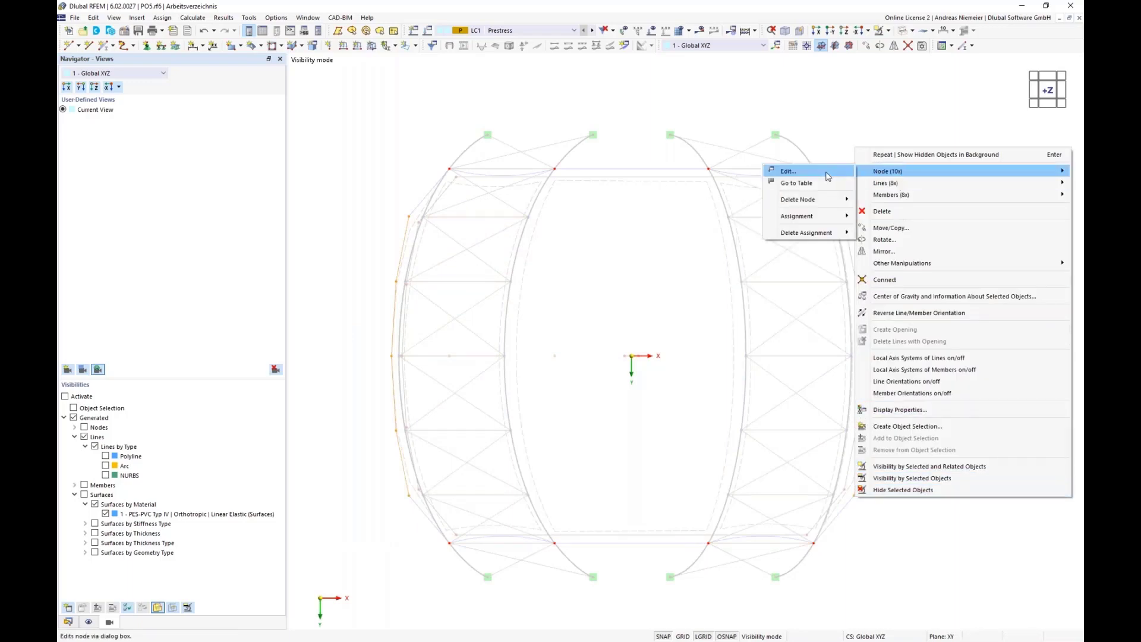
{"action": "left_click", "coordinate": [826, 171]}
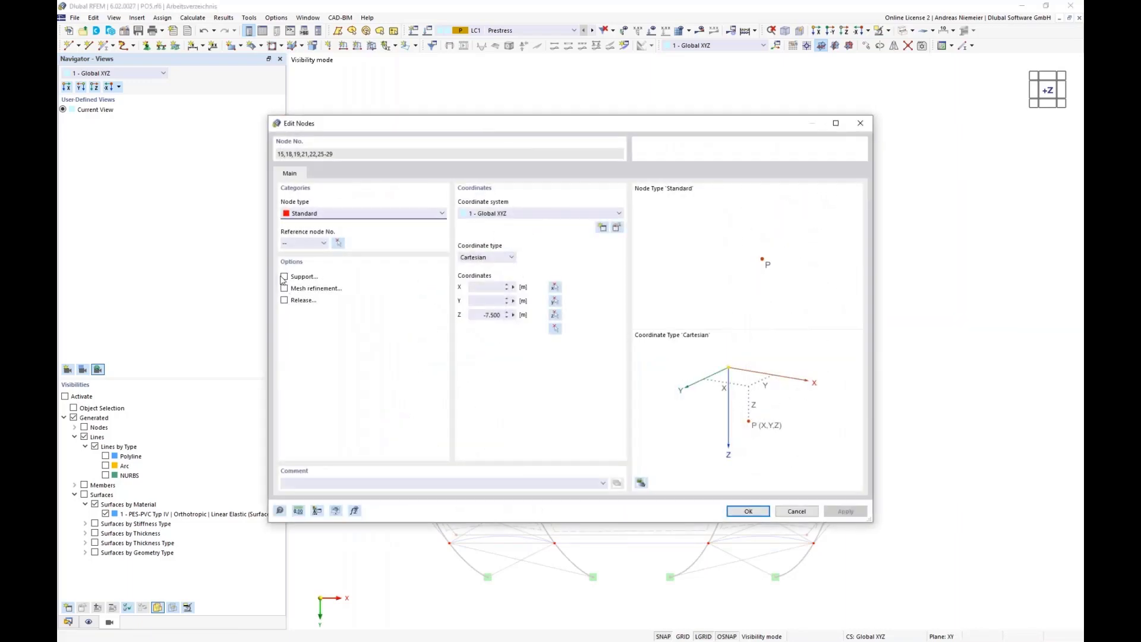
{"action": "left_click", "coordinate": [284, 276]}
{"action": "left_click", "coordinate": [323, 173]}
{"action": "left_click", "coordinate": [333, 214]}
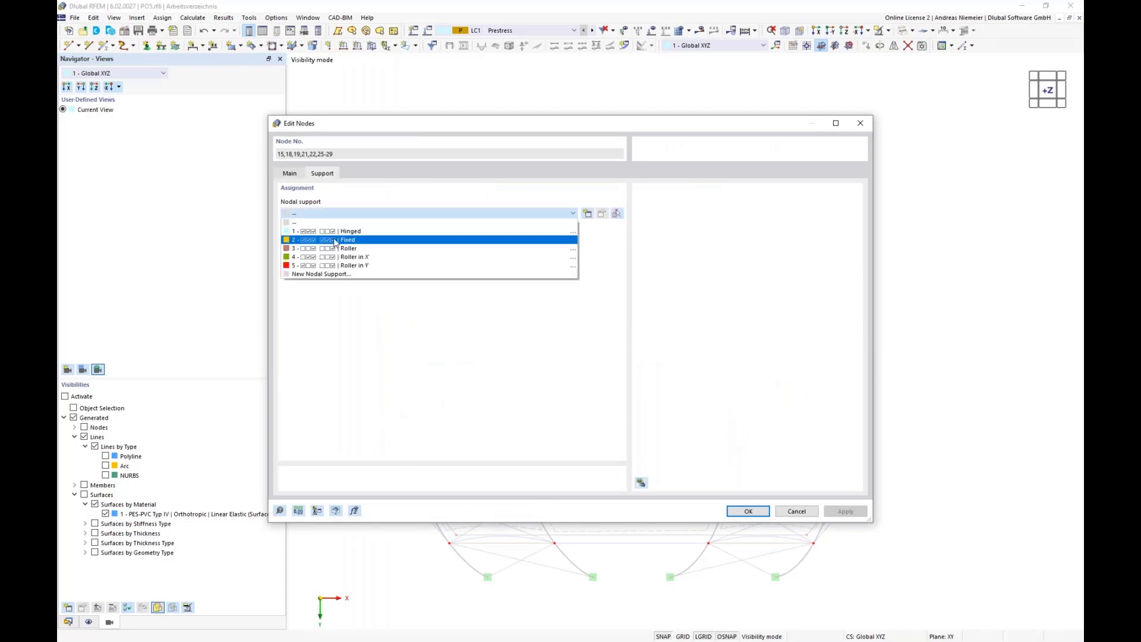
{"action": "left_click", "coordinate": [336, 231]}
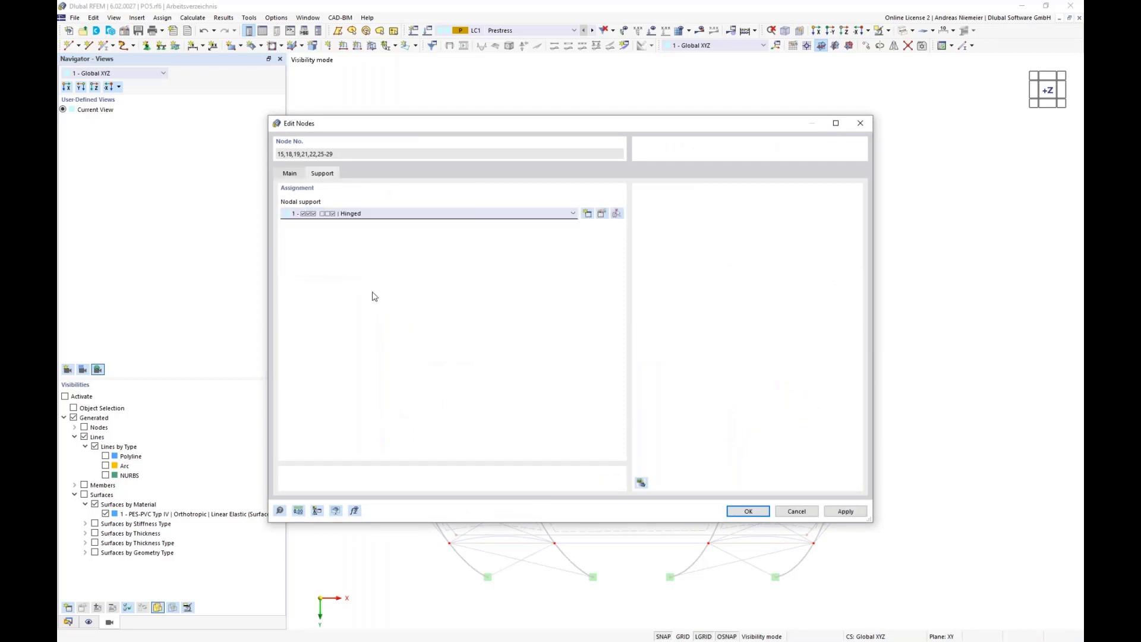
{"action": "left_click", "coordinate": [747, 512]}
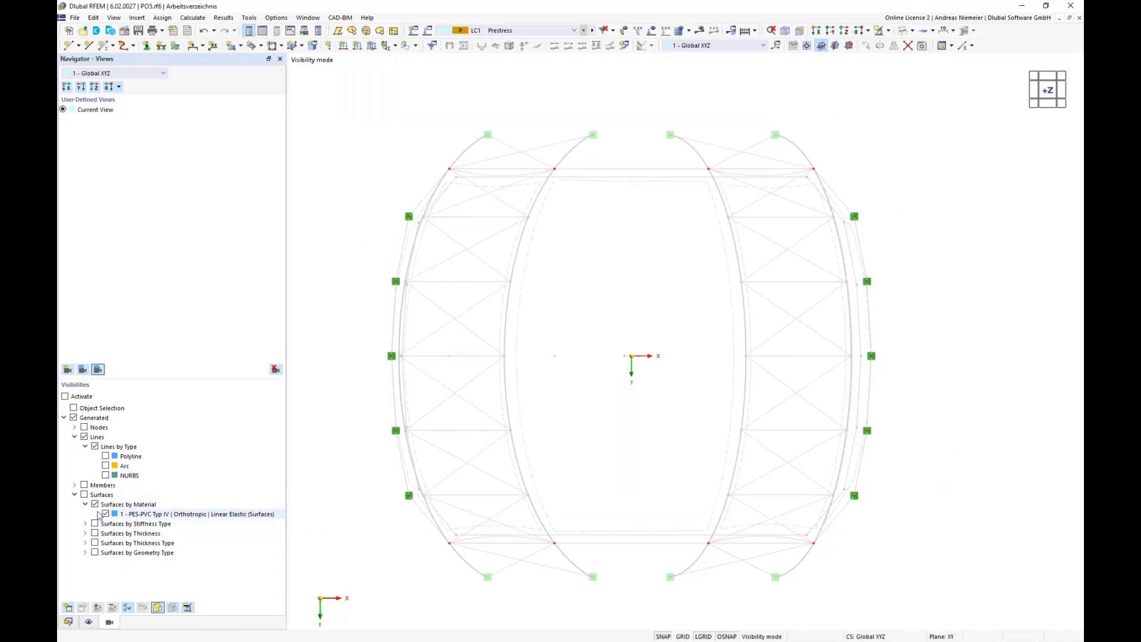
- Limit the visible objects to cable-type members and the membrane surface, with lines switched off and hidden objects no longer shown in the background
{"action": "left_click", "coordinate": [75, 485]}
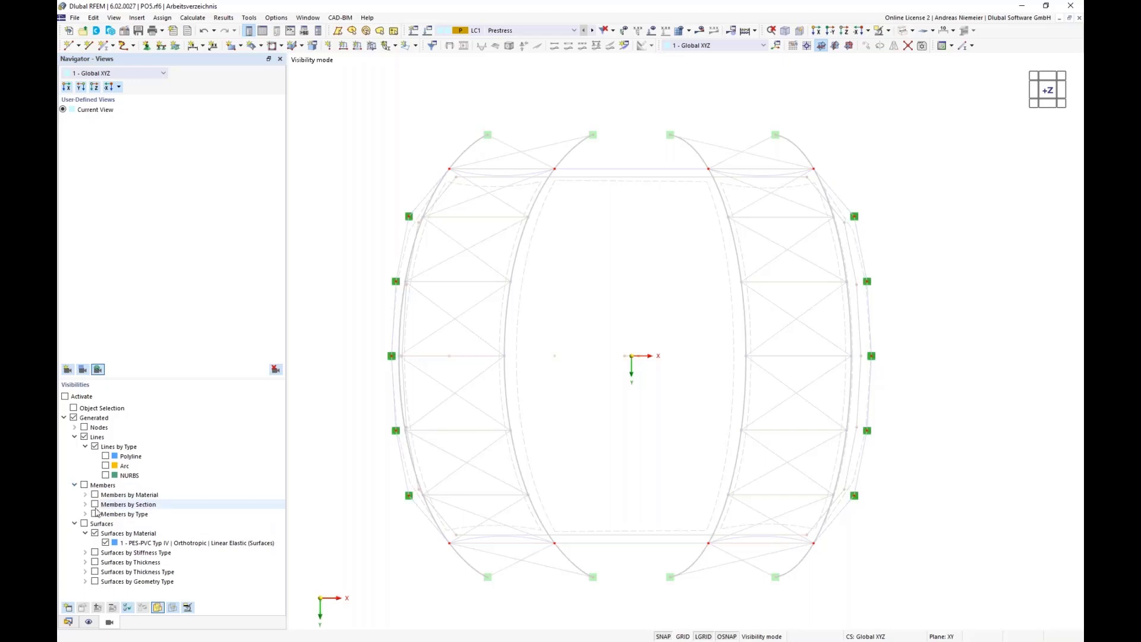
{"action": "left_click", "coordinate": [85, 514]}
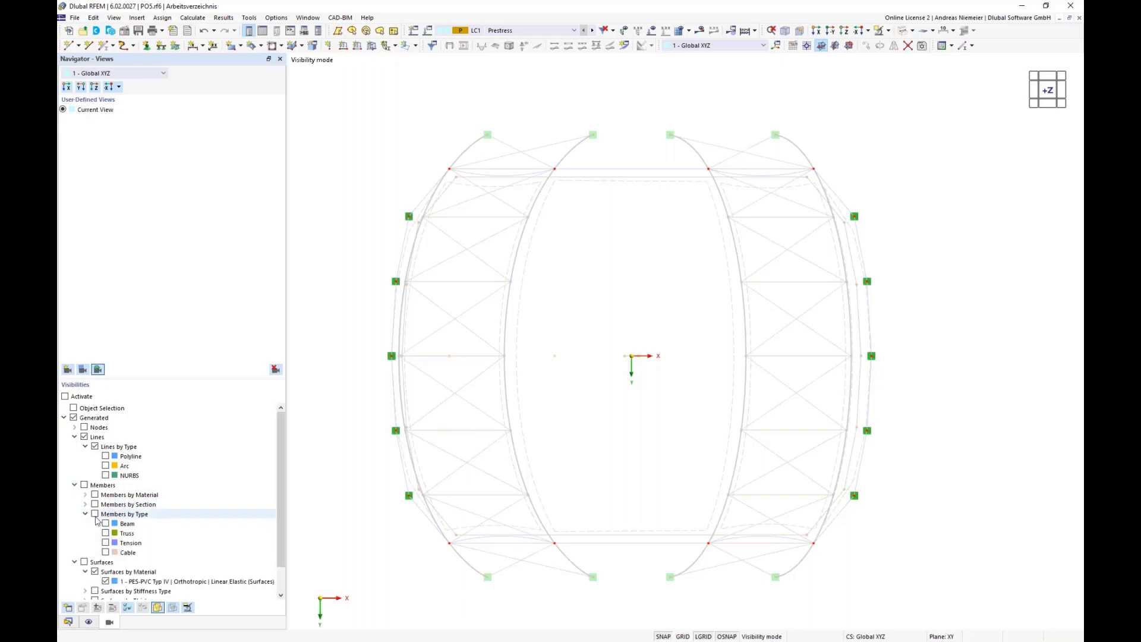
{"action": "left_click", "coordinate": [105, 552]}
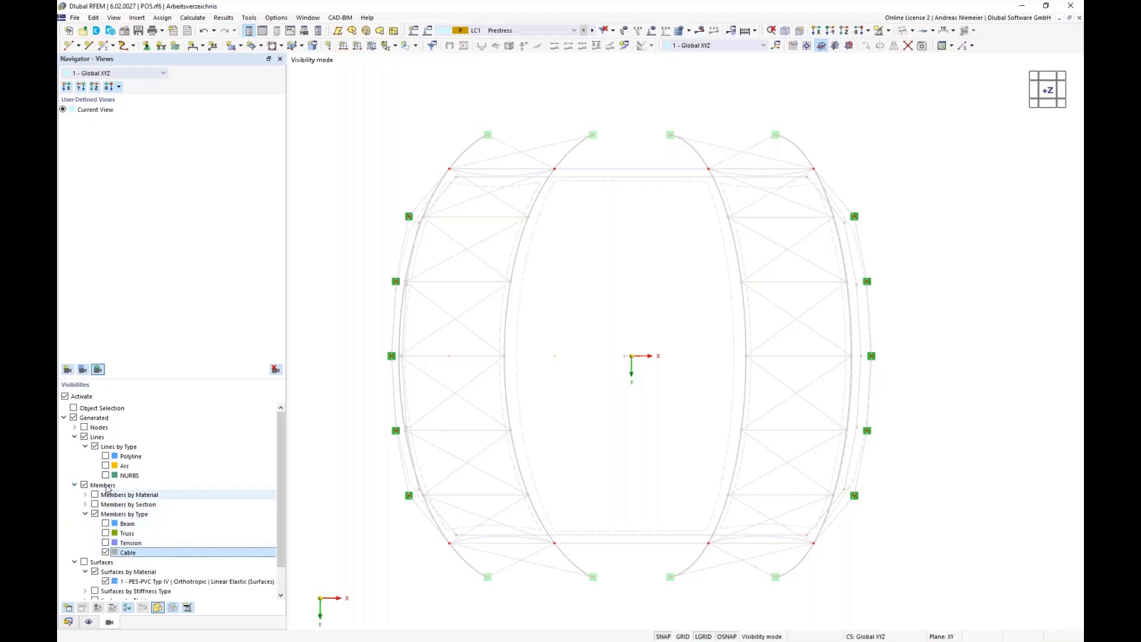
{"action": "left_click", "coordinate": [83, 438]}
{"action": "right_click", "coordinate": [343, 234]}
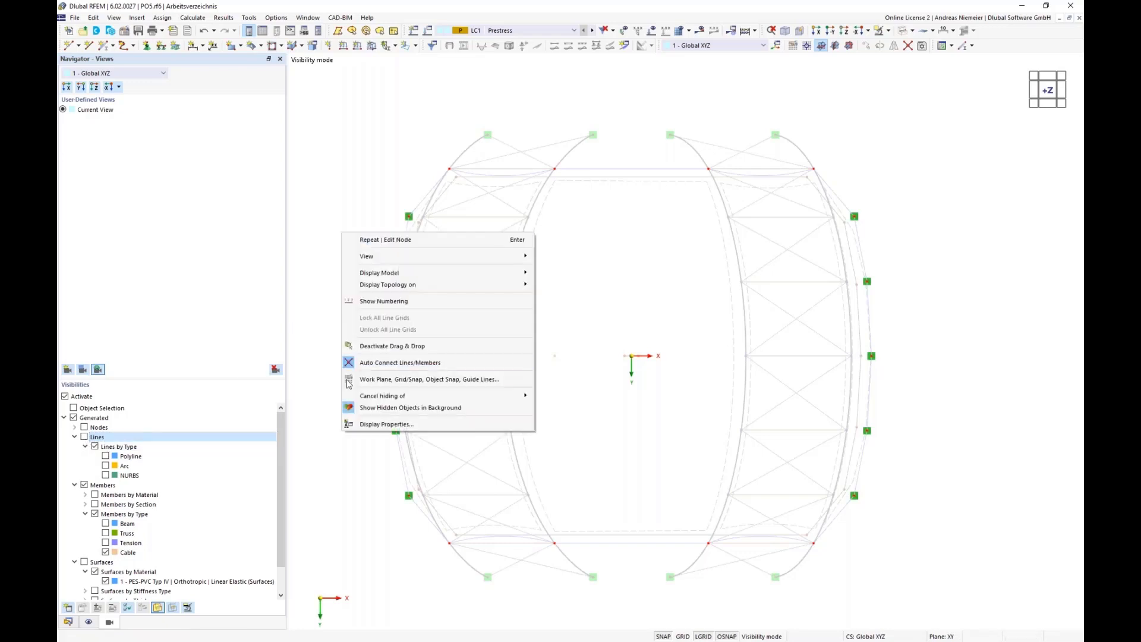
{"action": "left_click", "coordinate": [381, 408]}
{"action": "middle_click_drag", "start_coordinate": [566, 354], "coordinate": [576, 293]}
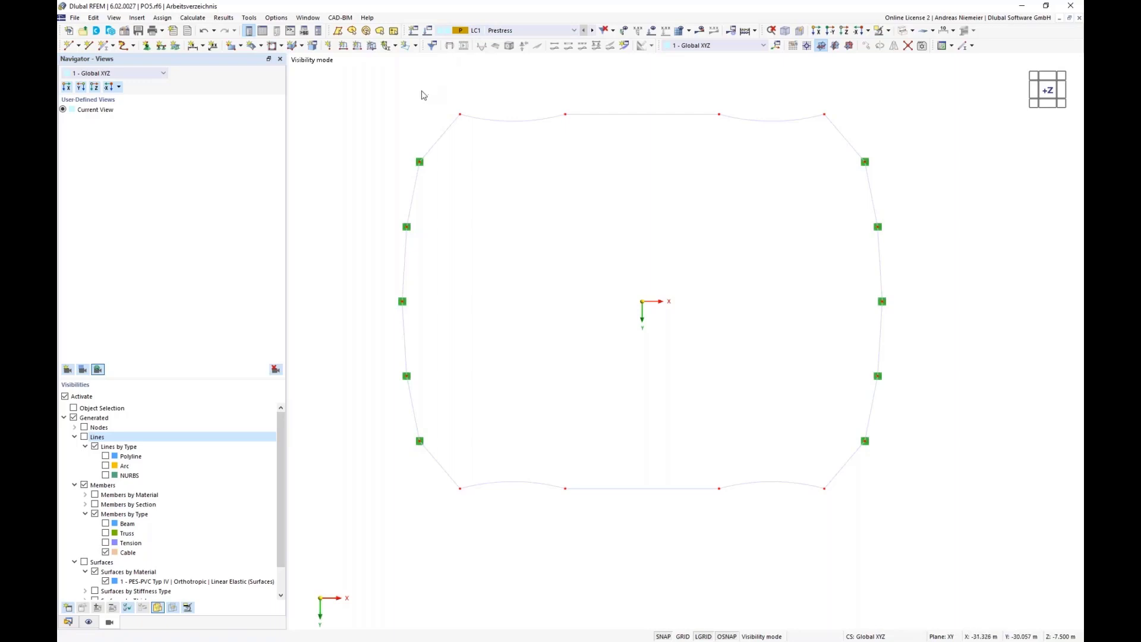
- Start a new member load in LC1 - Prestress with load type Form-Finding and definition type Geometric
{"action": "left_click", "coordinate": [358, 45]}
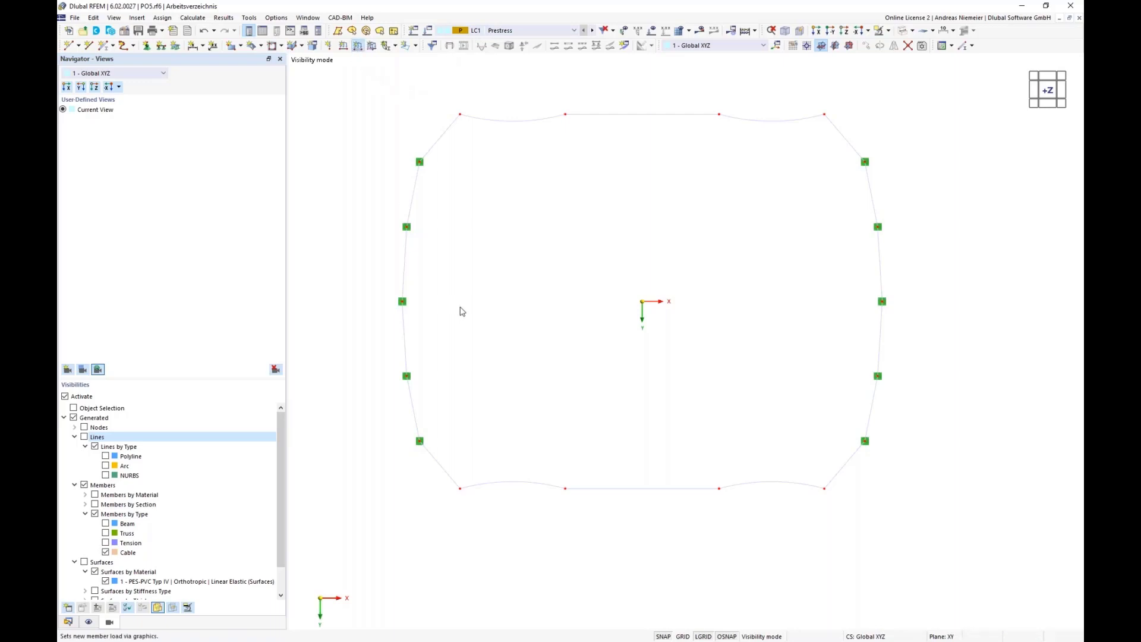
{"action": "left_click", "coordinate": [350, 223]}
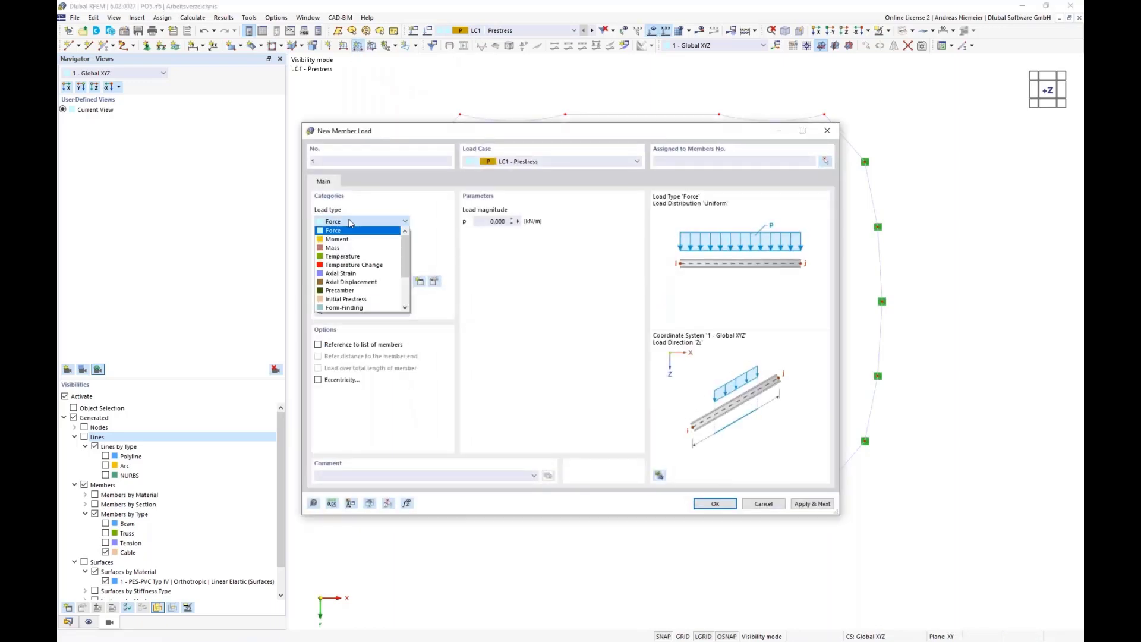
{"action": "scroll", "coordinate": [344, 298], "scroll_direction": "down", "scroll_amount": 1}
{"action": "left_click", "coordinate": [344, 291]}
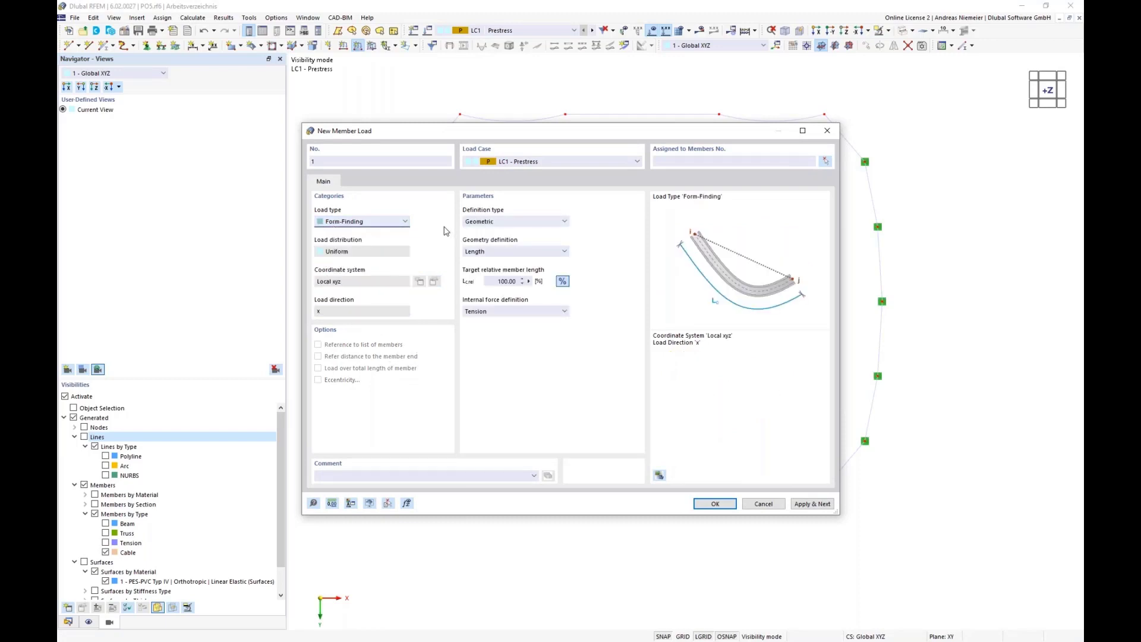
{"action": "left_click", "coordinate": [505, 223]}
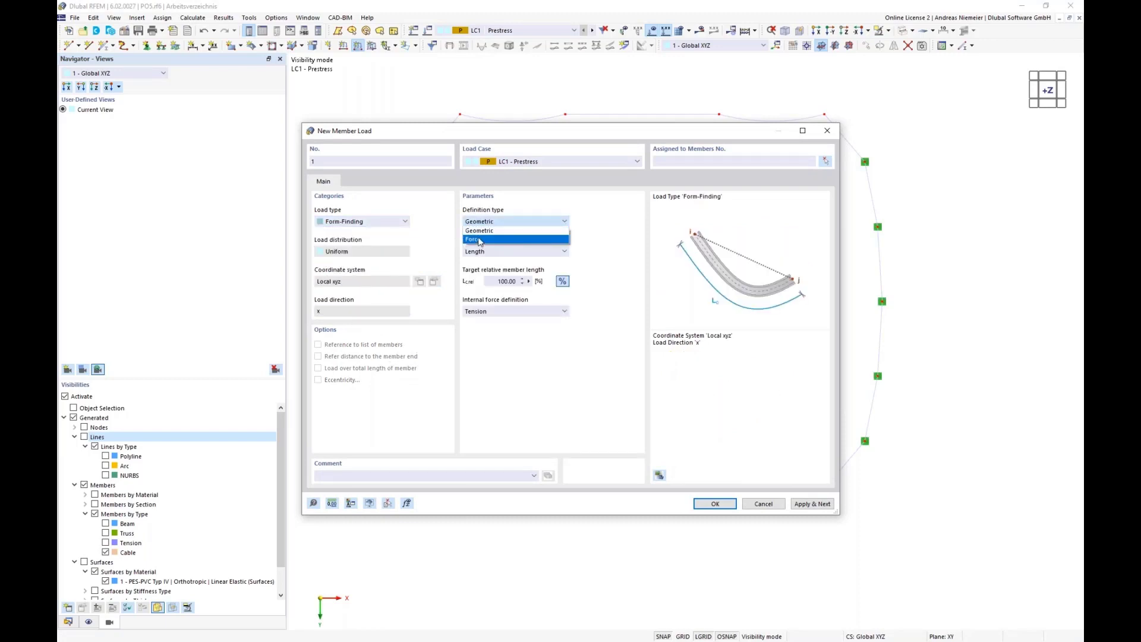
{"action": "left_click", "coordinate": [498, 241]}
{"action": "left_click", "coordinate": [505, 221]}
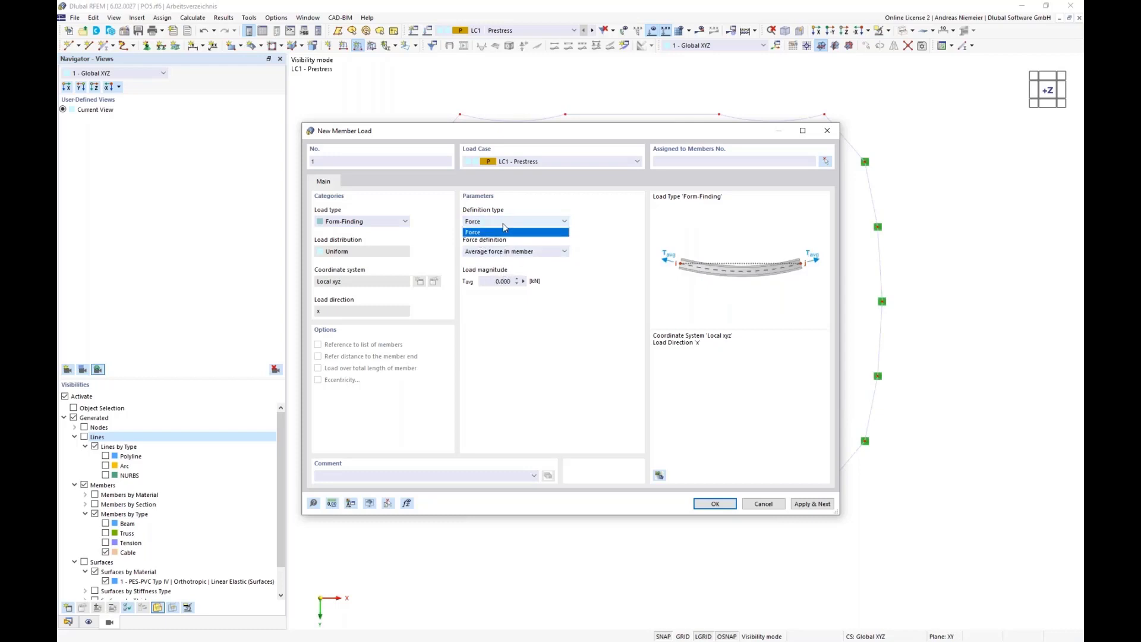
{"action": "left_click", "coordinate": [499, 241]}
- Define the form-finding load by an absolute member sag of 1 m and assign it to all edge cables
{"action": "left_click", "coordinate": [499, 253]}
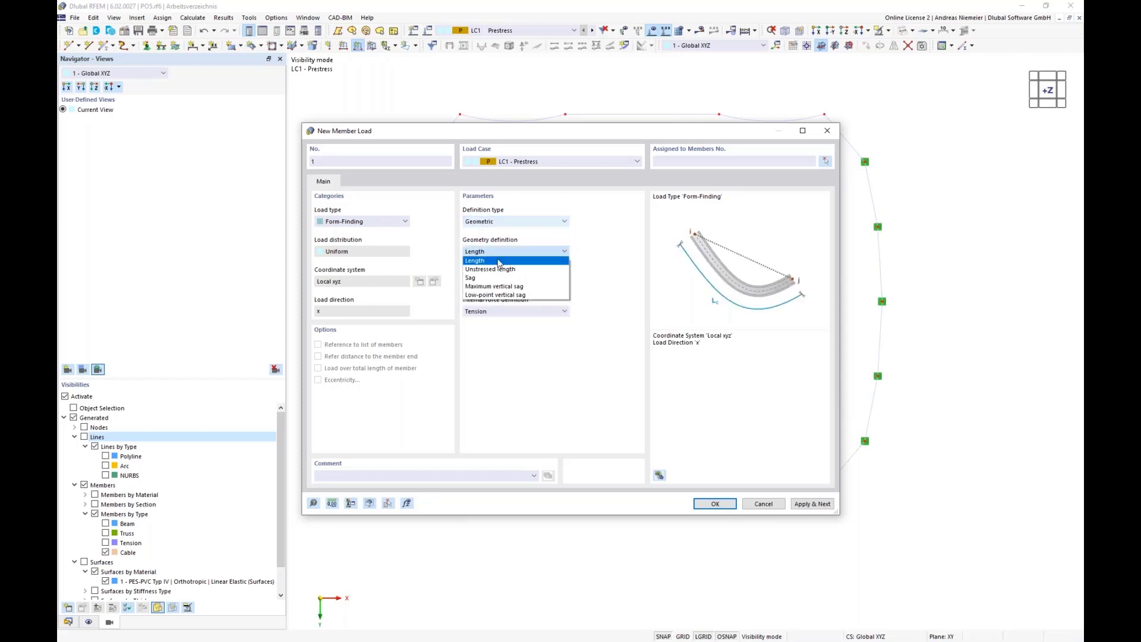
{"action": "left_click", "coordinate": [478, 271]}
{"action": "left_click", "coordinate": [563, 281]}
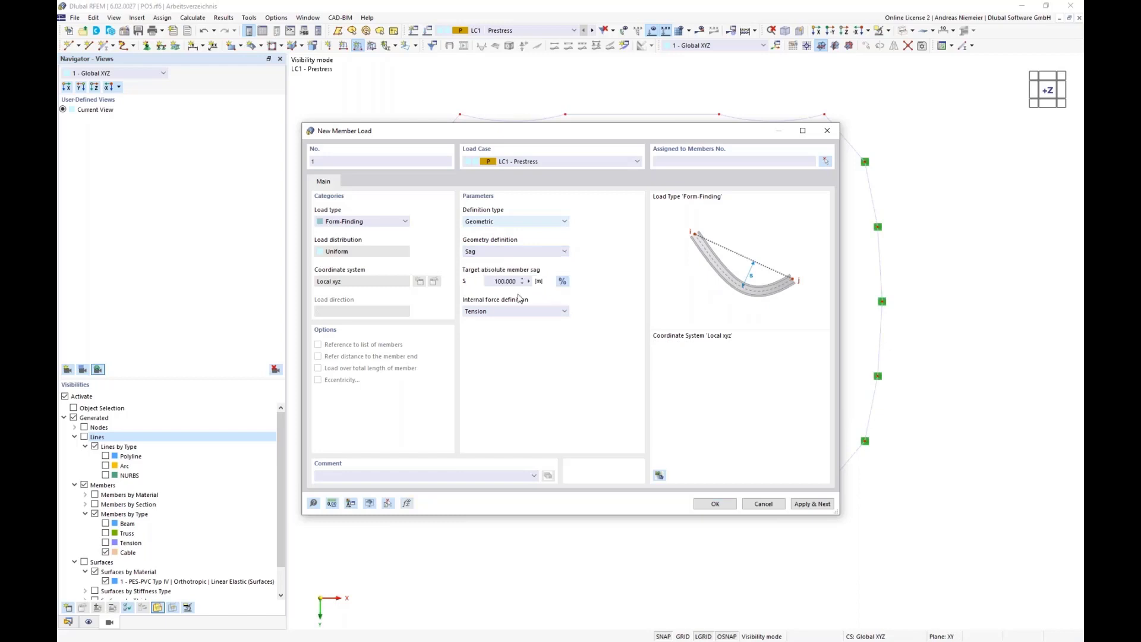
{"action": "left_click", "coordinate": [490, 282]}
{"action": "type", "text": "1"}
{"action": "left_click", "coordinate": [715, 504]}
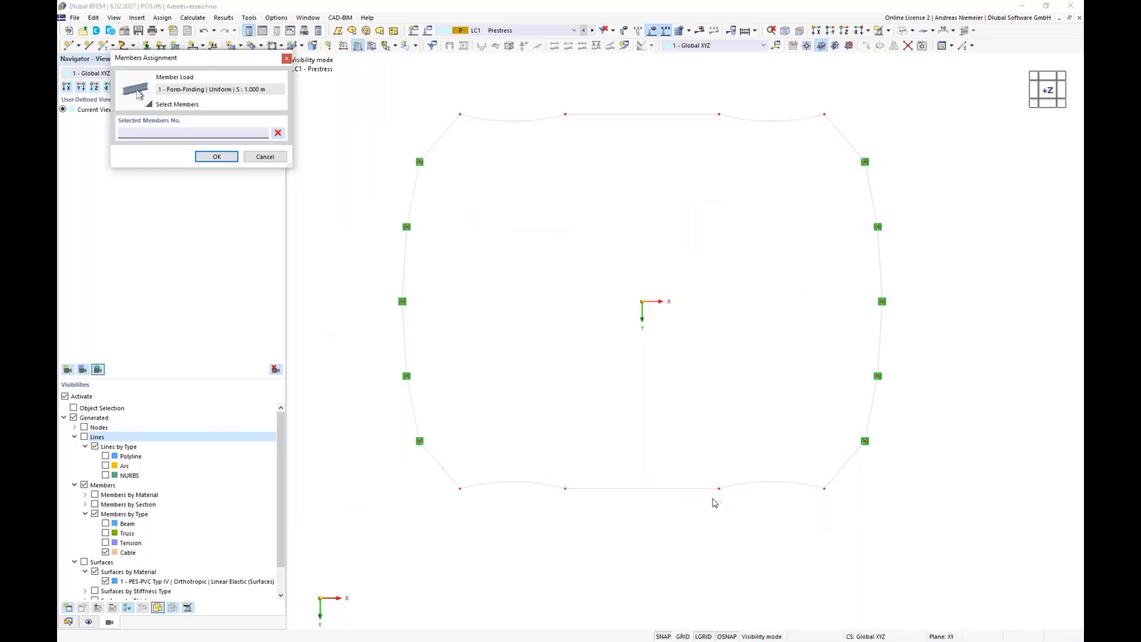
{"action": "left_click_drag", "start_coordinate": [360, 91], "coordinate": [1006, 537]}
{"action": "left_click", "coordinate": [216, 156]}
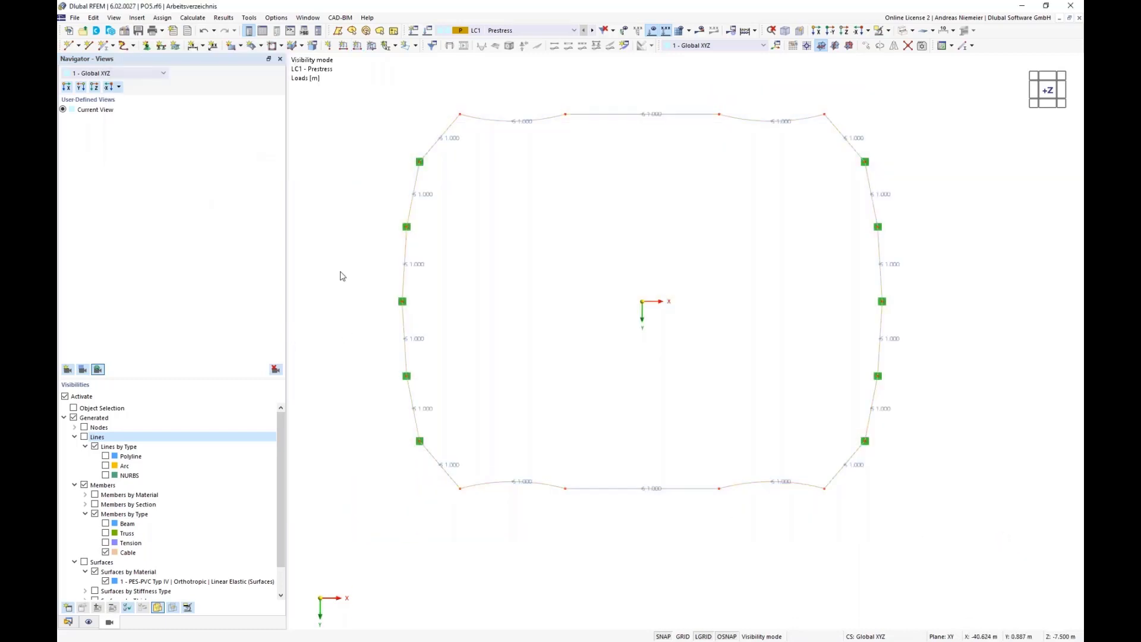
- Calculate load case LC1 - Prestress and view the form-found cable edge with its axial forces in 3D
{"action": "middle_click_drag", "start_coordinate": [603, 384], "coordinate": [503, 277]}
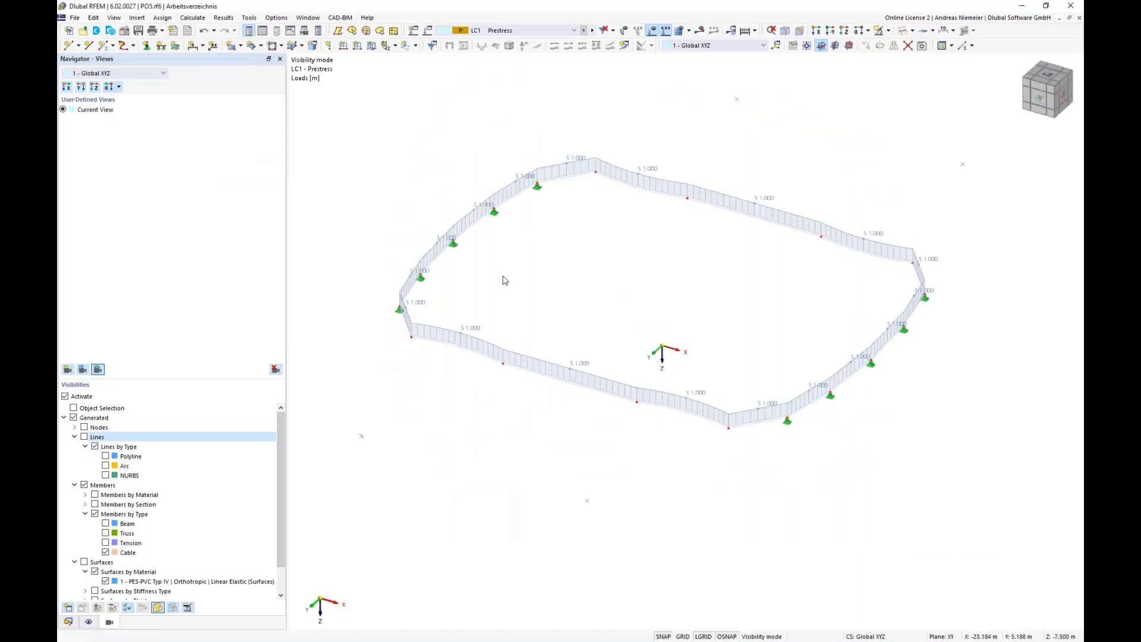
{"action": "left_click", "coordinate": [700, 30]}
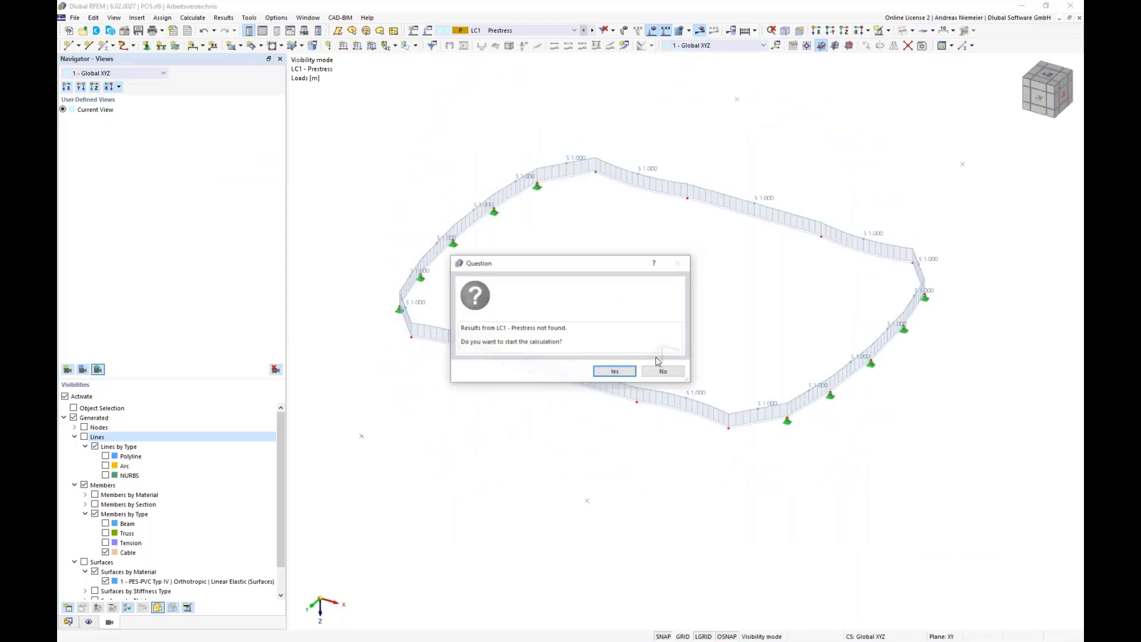
{"action": "left_click", "coordinate": [613, 369]}
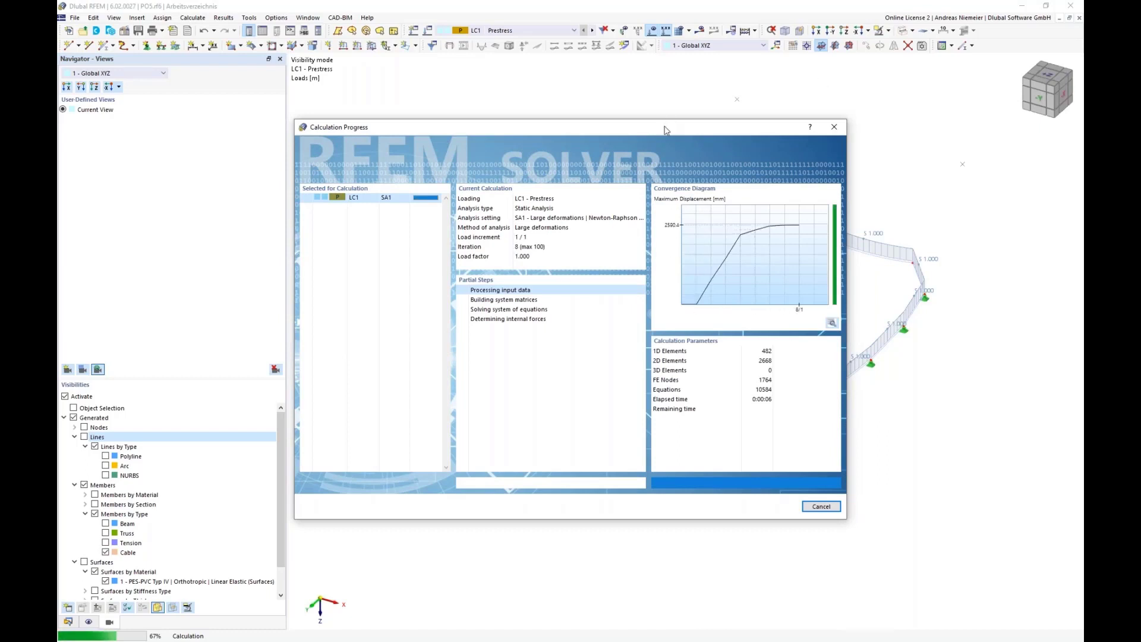
{"action": "left_click_drag", "start_coordinate": [743, 126], "coordinate": [531, 137]}
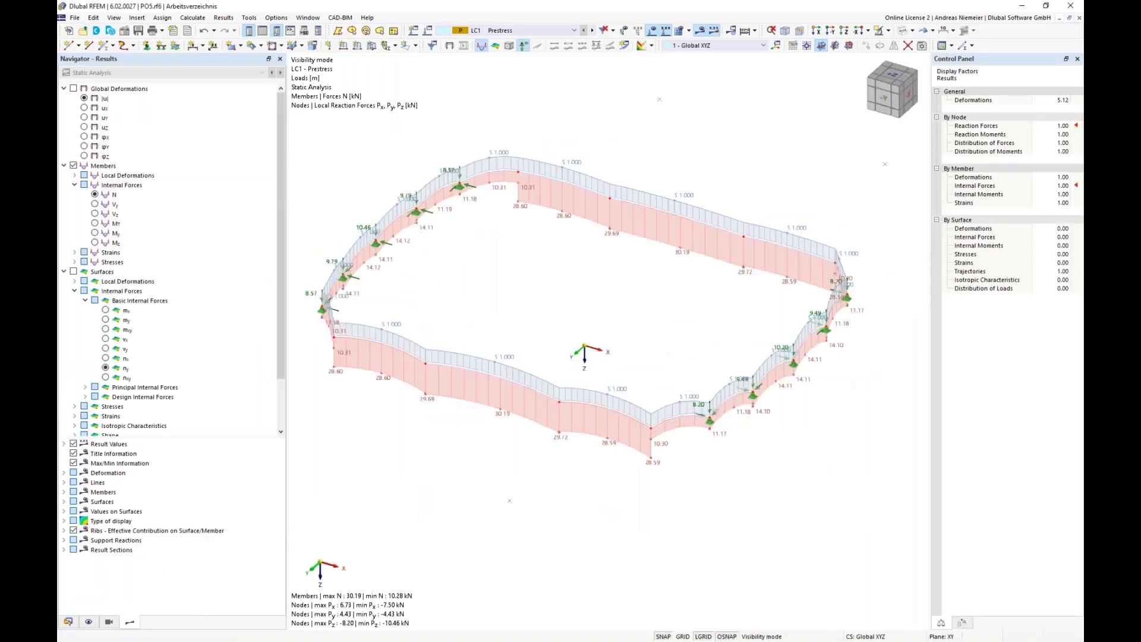
{"action": "middle_click_drag", "start_coordinate": [546, 315], "coordinate": [480, 438], "text": "ctrl"}
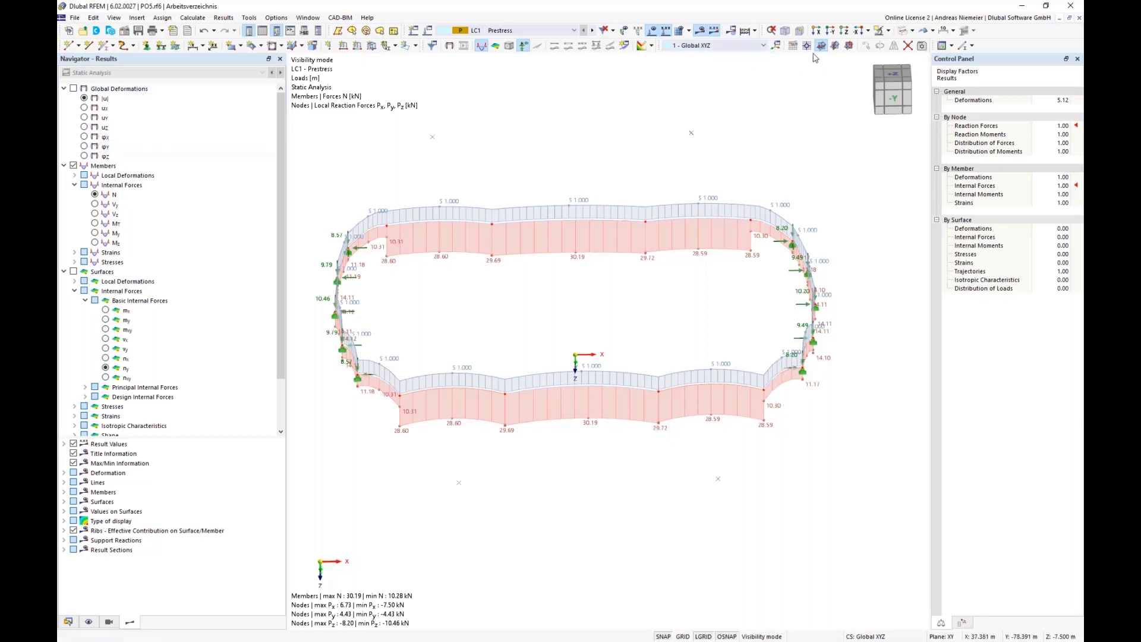
- Hide the results and examine the shape of the cable edge in plan and in the Y-direction view
{"action": "left_click", "coordinate": [697, 31]}
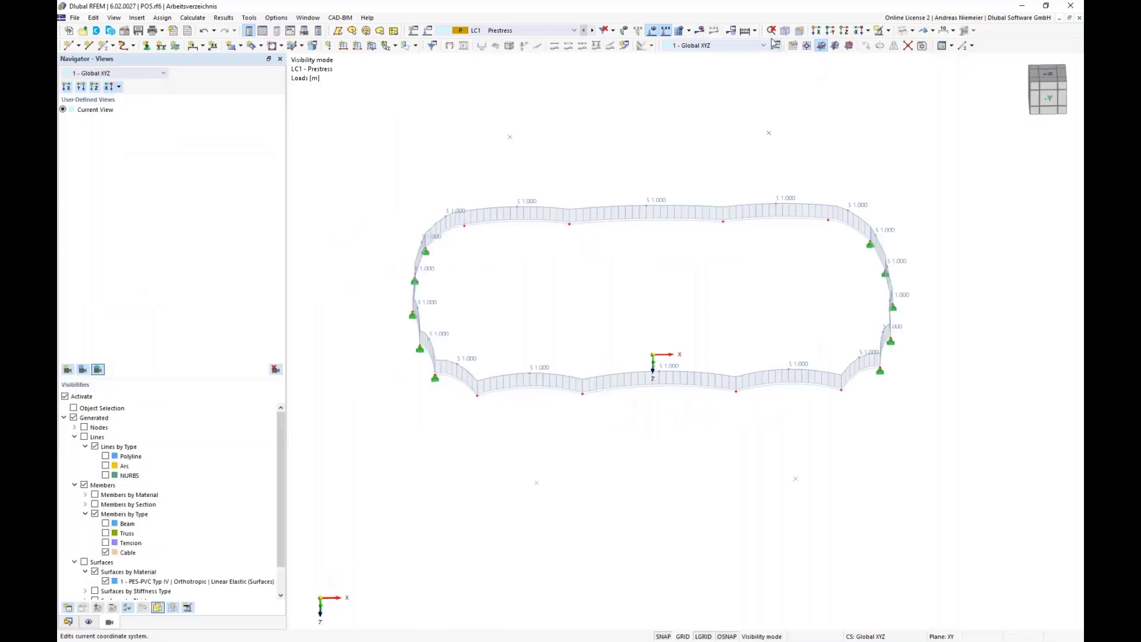
{"action": "left_click", "coordinate": [845, 33]}
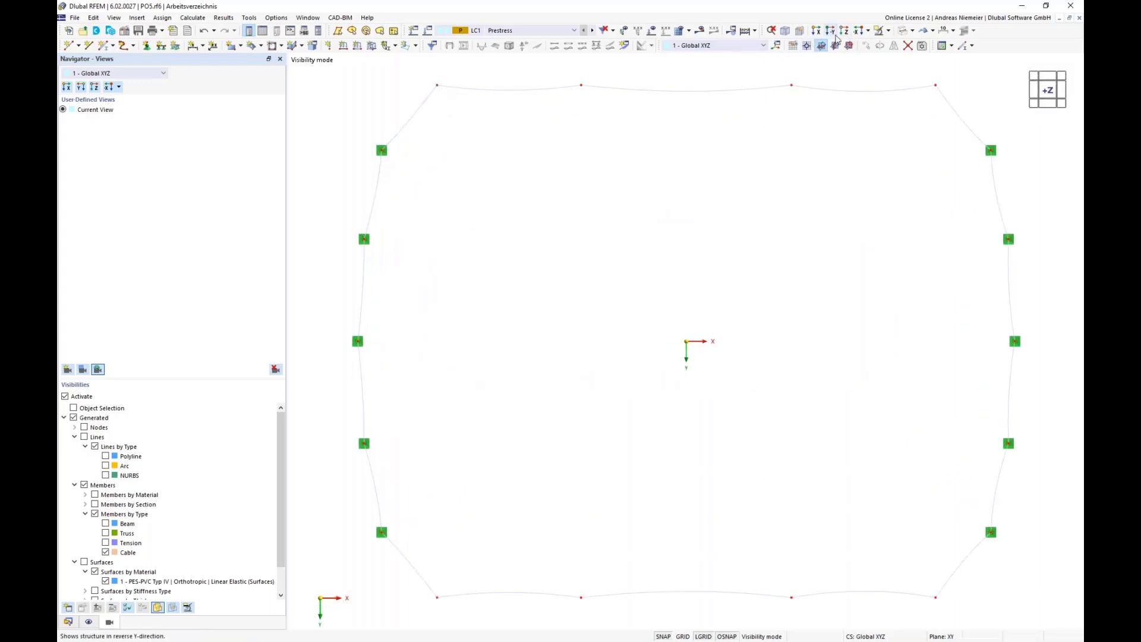
{"action": "left_click", "coordinate": [833, 33]}
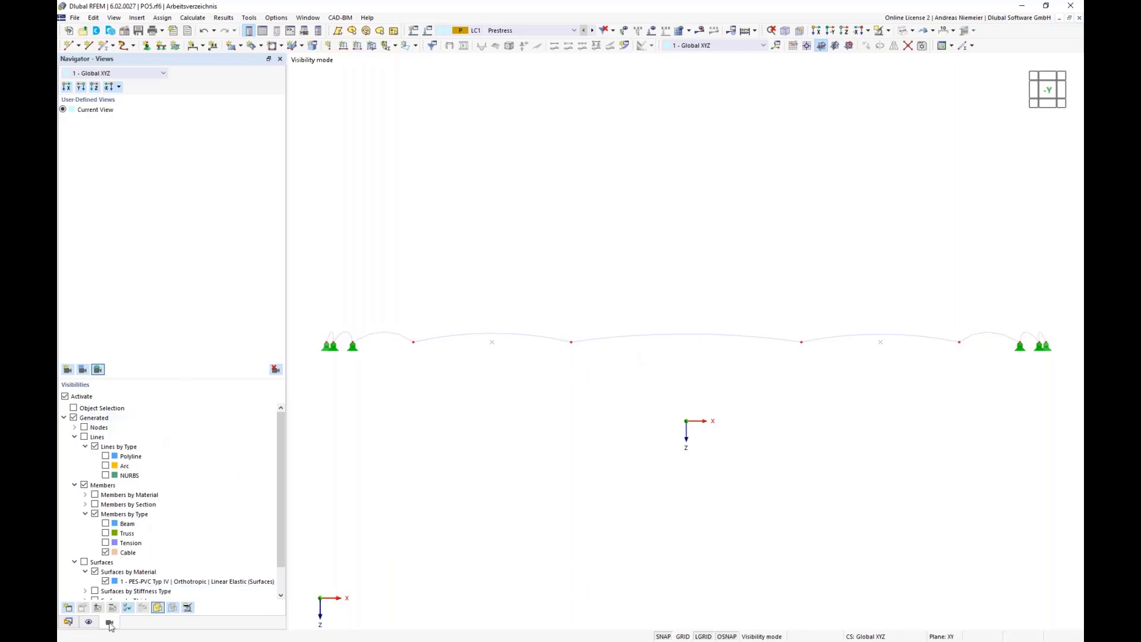
- Display the results with member forces switched off and examine the support reactions at one end of the cable edge
{"action": "left_click", "coordinate": [700, 30]}
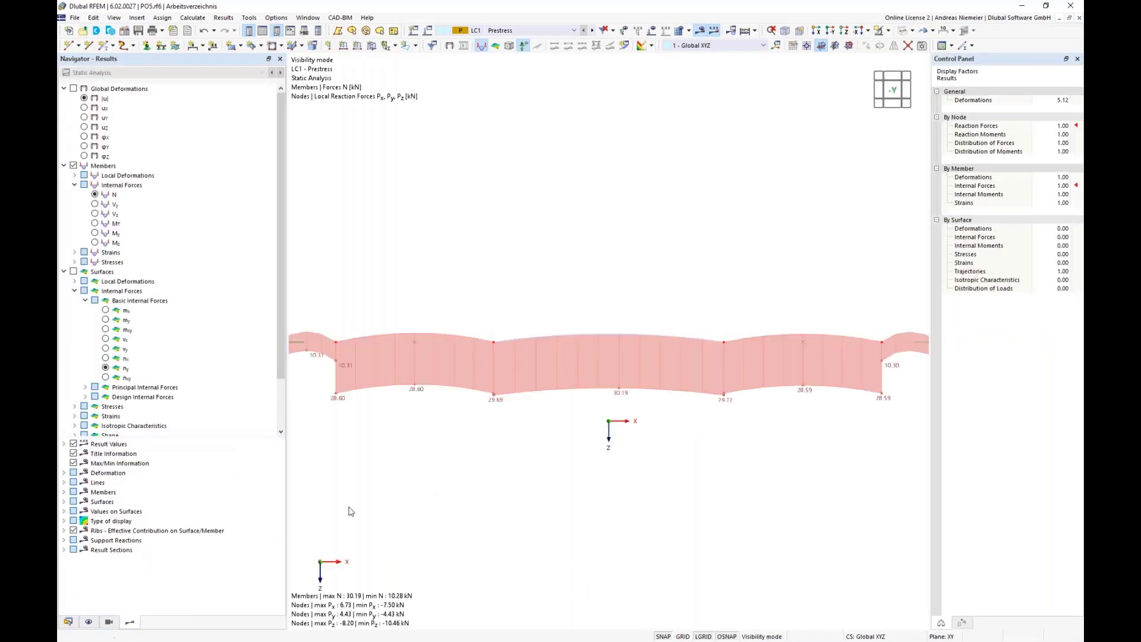
{"action": "scroll", "coordinate": [160, 381], "scroll_direction": "down", "scroll_amount": 2}
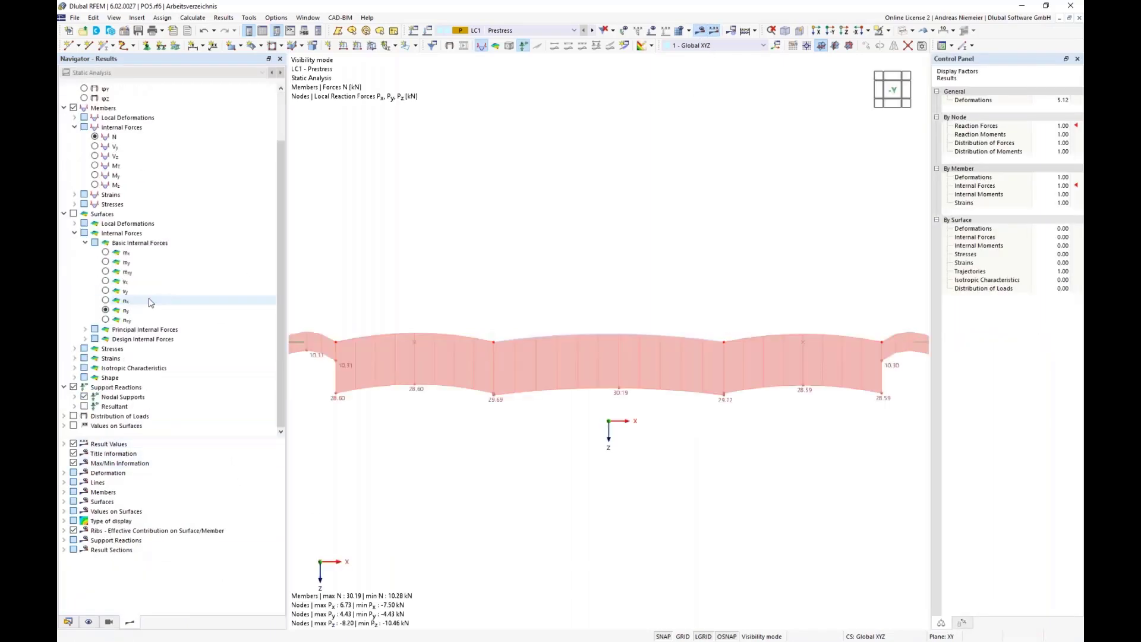
{"action": "left_click", "coordinate": [73, 108]}
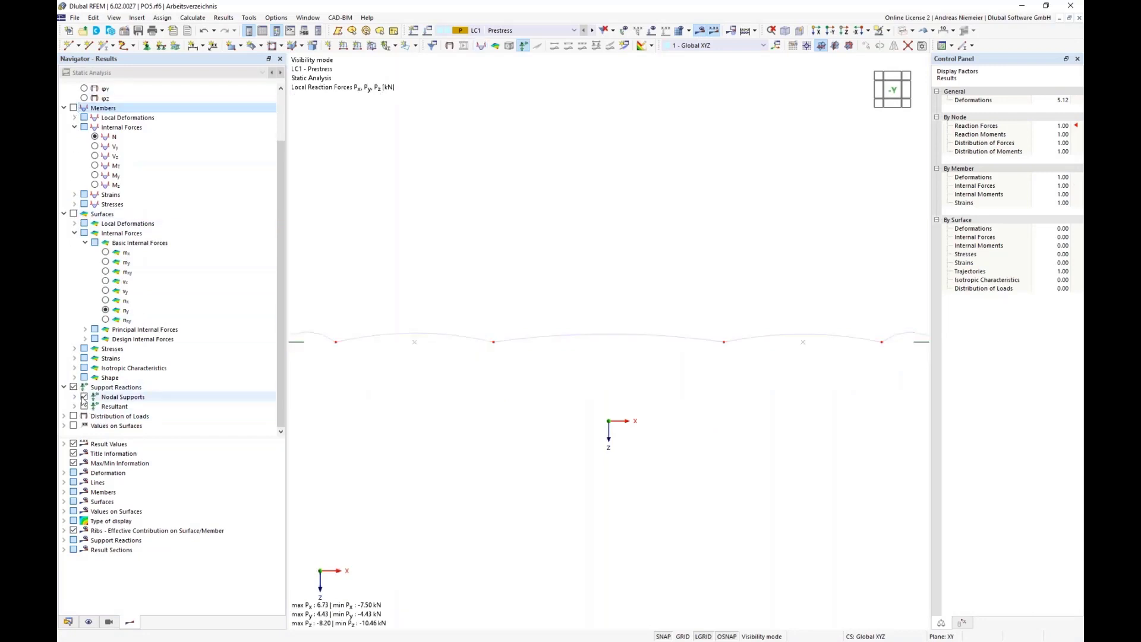
{"action": "scroll", "coordinate": [410, 392], "scroll_direction": "up", "scroll_amount": 5}
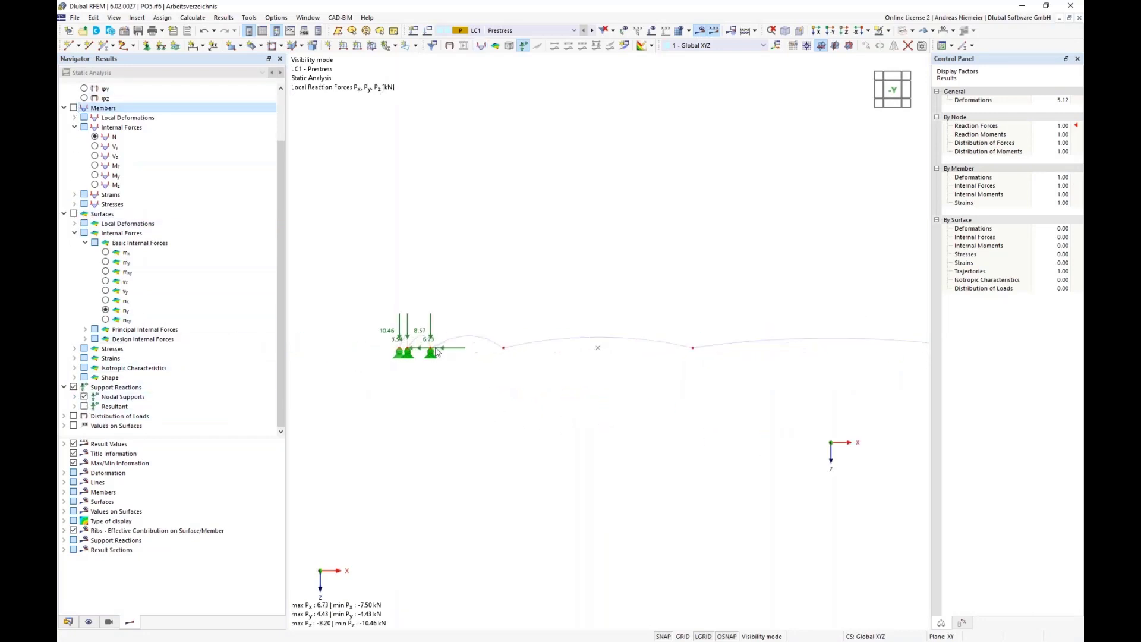
{"action": "scroll", "coordinate": [397, 406], "scroll_direction": "down", "scroll_amount": 2}
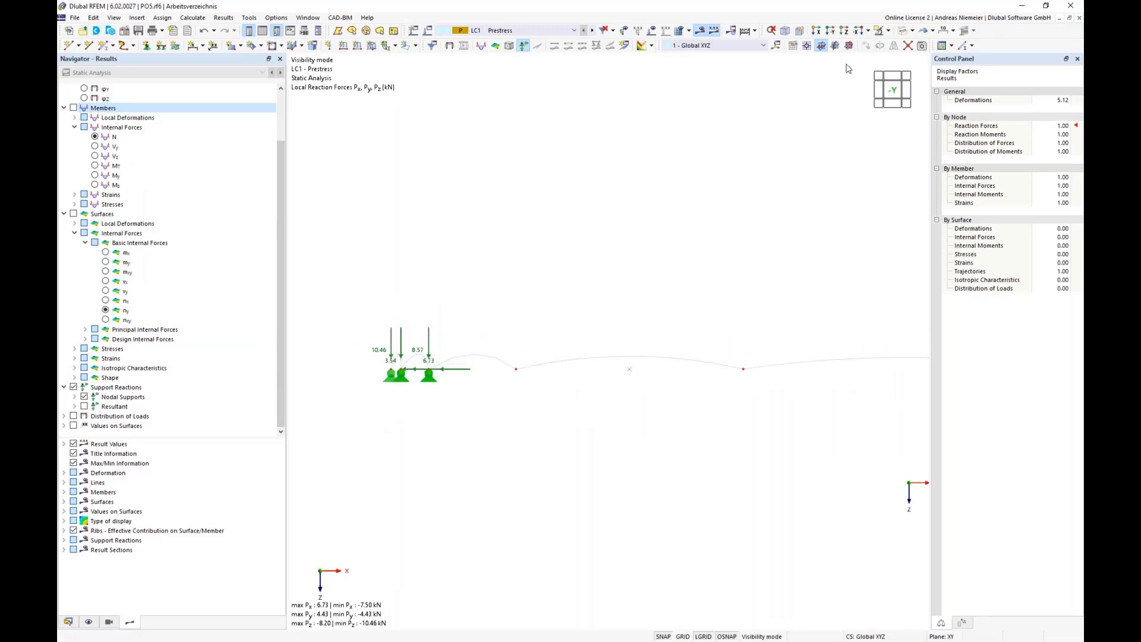
- Leave the visibility mode to show the entire model and examine the reaction forces at all nodal supports
{"action": "left_click", "coordinate": [892, 33]}
{"action": "left_click", "coordinate": [918, 90]}
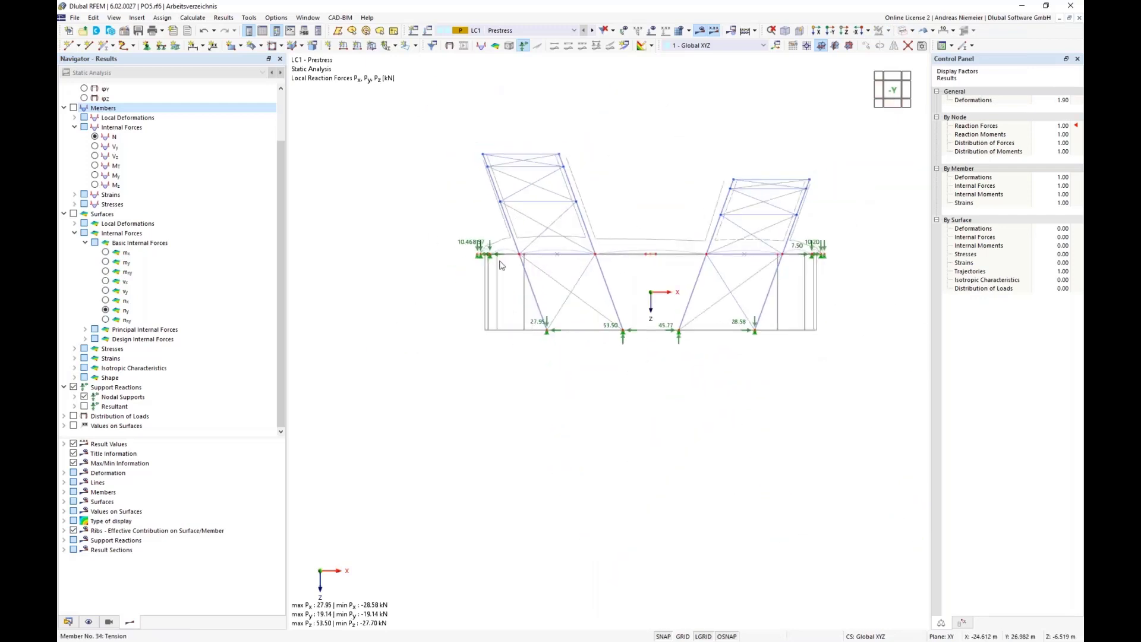
{"action": "scroll", "coordinate": [490, 259], "scroll_direction": "up", "scroll_amount": 2}
{"action": "scroll", "coordinate": [441, 274], "scroll_direction": "down", "scroll_amount": 3}
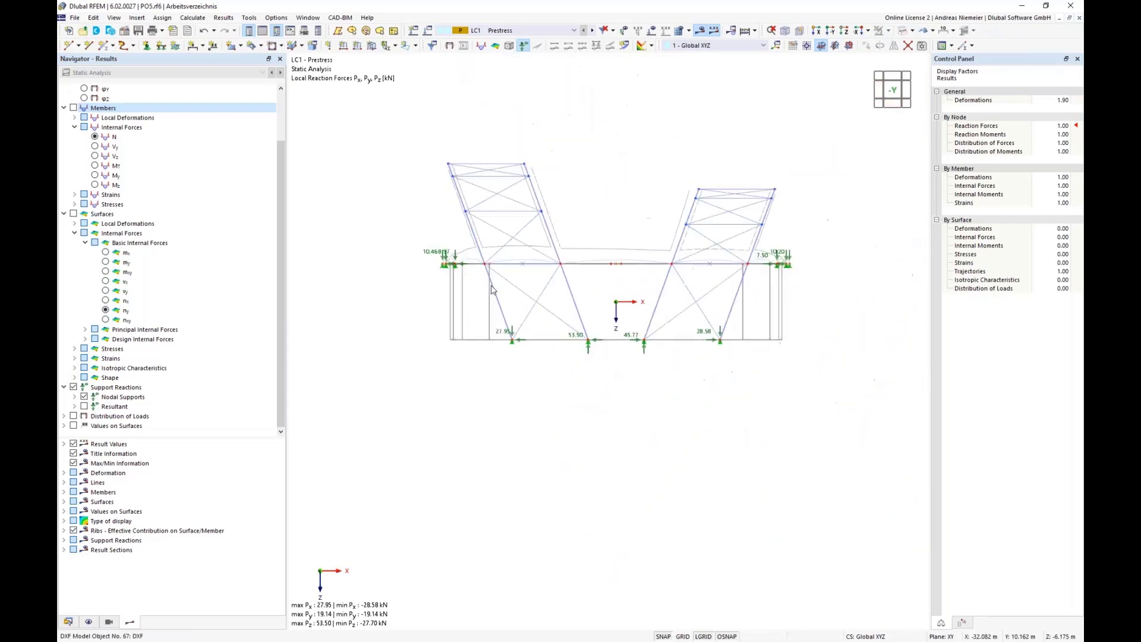
{"action": "middle_click_drag", "start_coordinate": [610, 301], "coordinate": [610, 345], "text": "ctrl"}
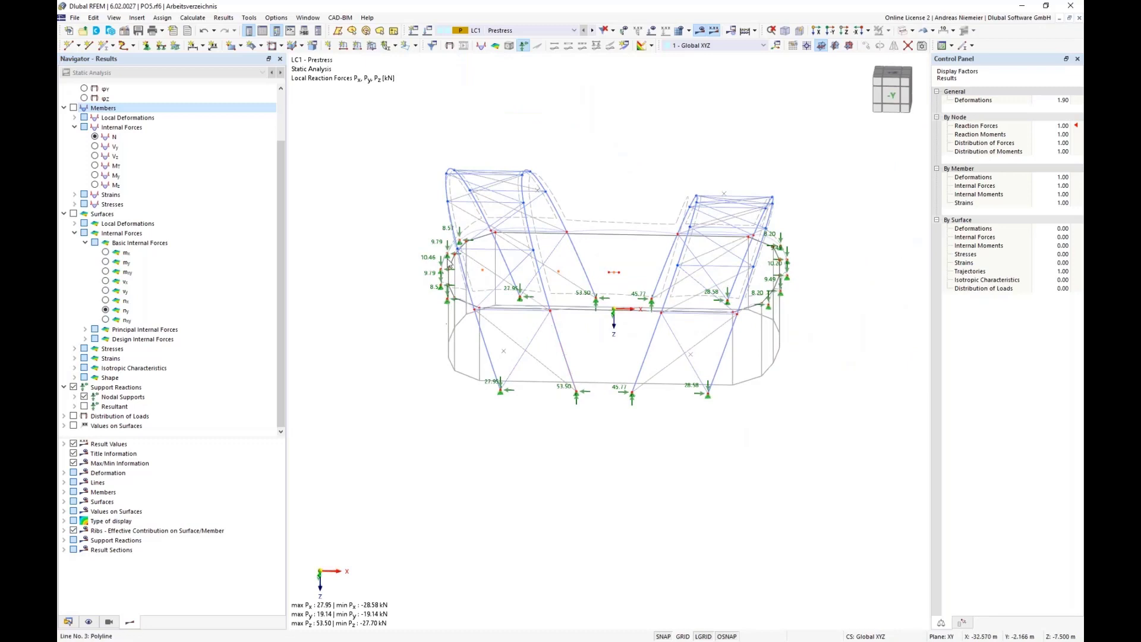
{"action": "middle_click_drag", "start_coordinate": [674, 432], "coordinate": [656, 456]}
- Switch off the support reactions in the results display of the whole model
{"action": "left_click", "coordinate": [74, 387]}
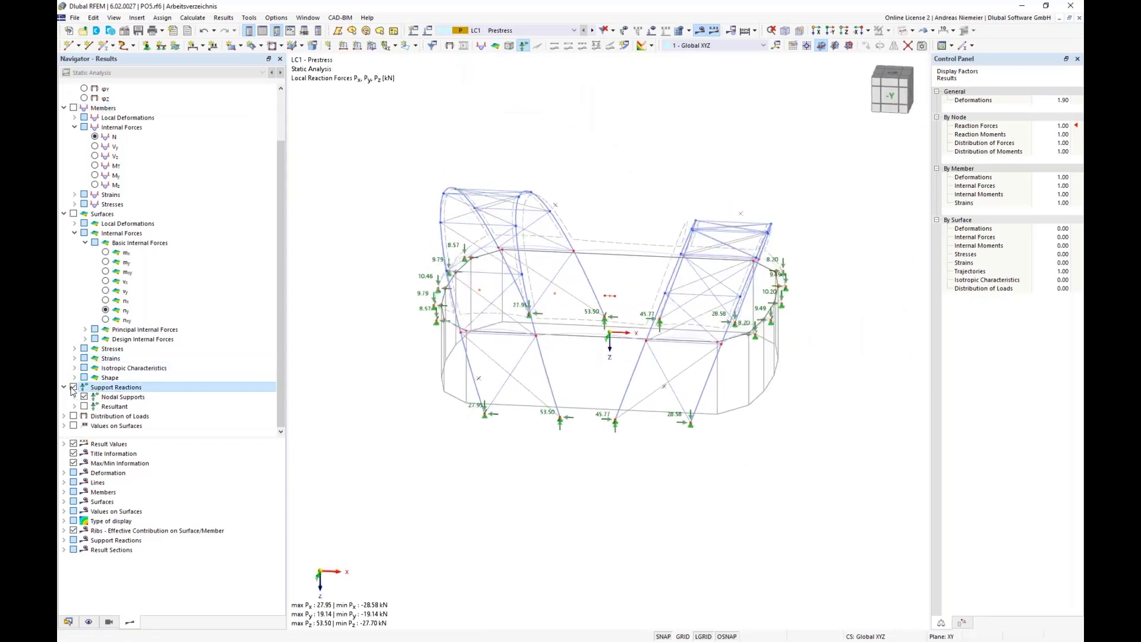
{"action": "mouse_move", "coordinate": [601, 499]}
{"action": "middle_mouse_down"}
{"action": "mouse_move", "coordinate": [593, 516]}
{"action": "mouse_move", "coordinate": [582, 504]}
{"action": "mouse_move", "coordinate": [597, 516]}
{"action": "middle_mouse_up"}
{"action": "scroll", "coordinate": [597, 516], "scroll_direction": "down", "scroll_amount": 1}
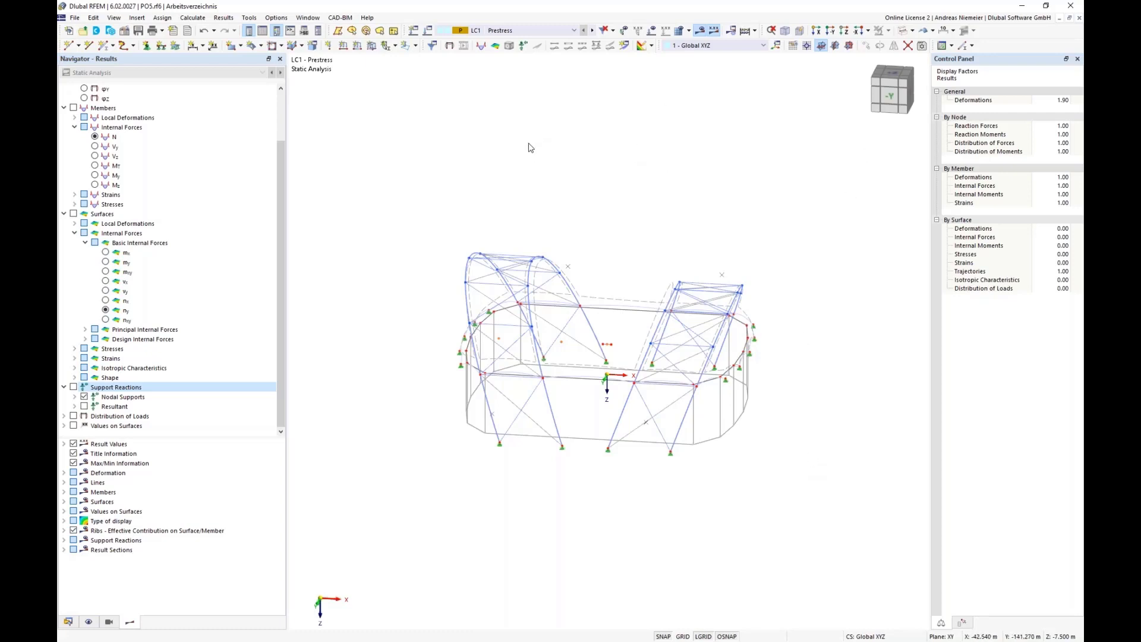
- Create a second load case named Self-Weight and assign it the action category Permanent (1.A)
{"action": "left_click", "coordinate": [428, 31]}
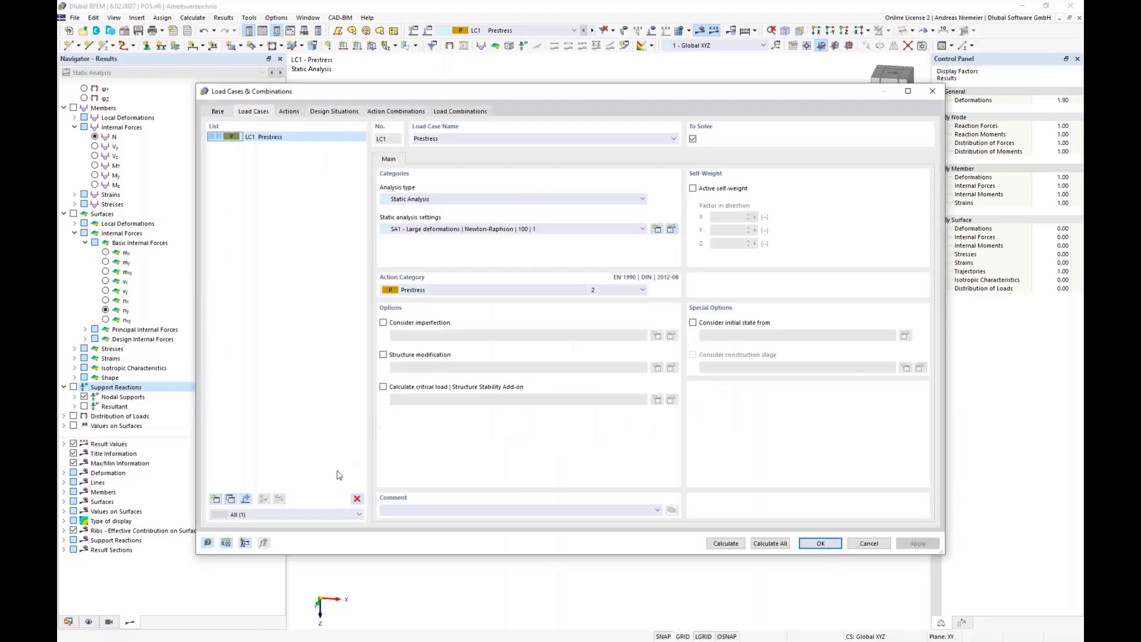
{"action": "left_click", "coordinate": [216, 498]}
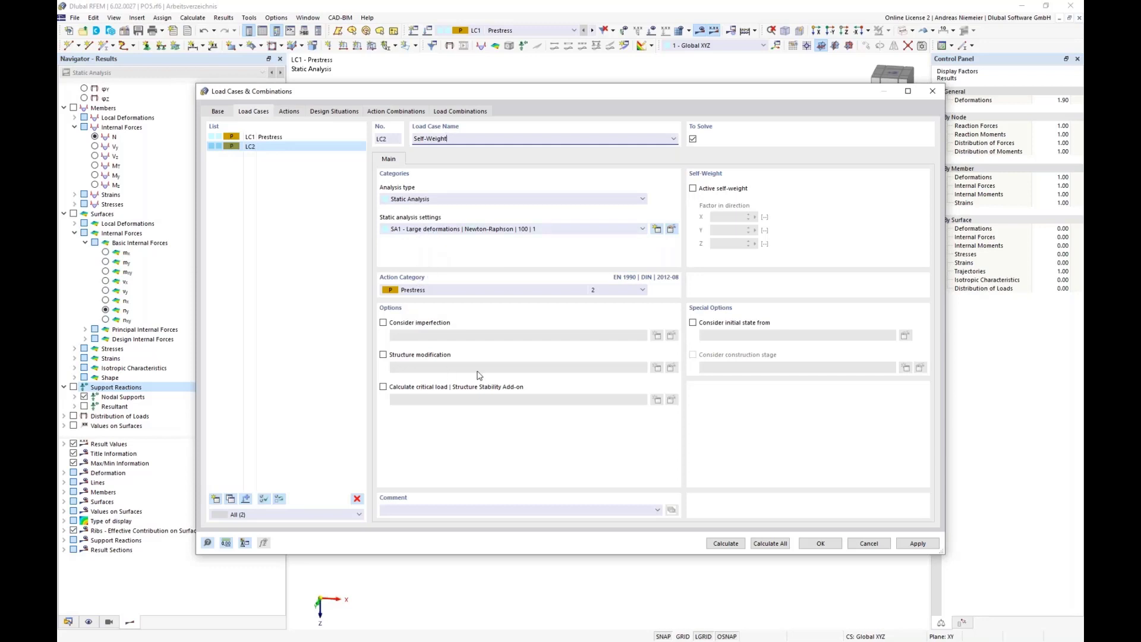
{"action": "left_click", "coordinate": [466, 291]}
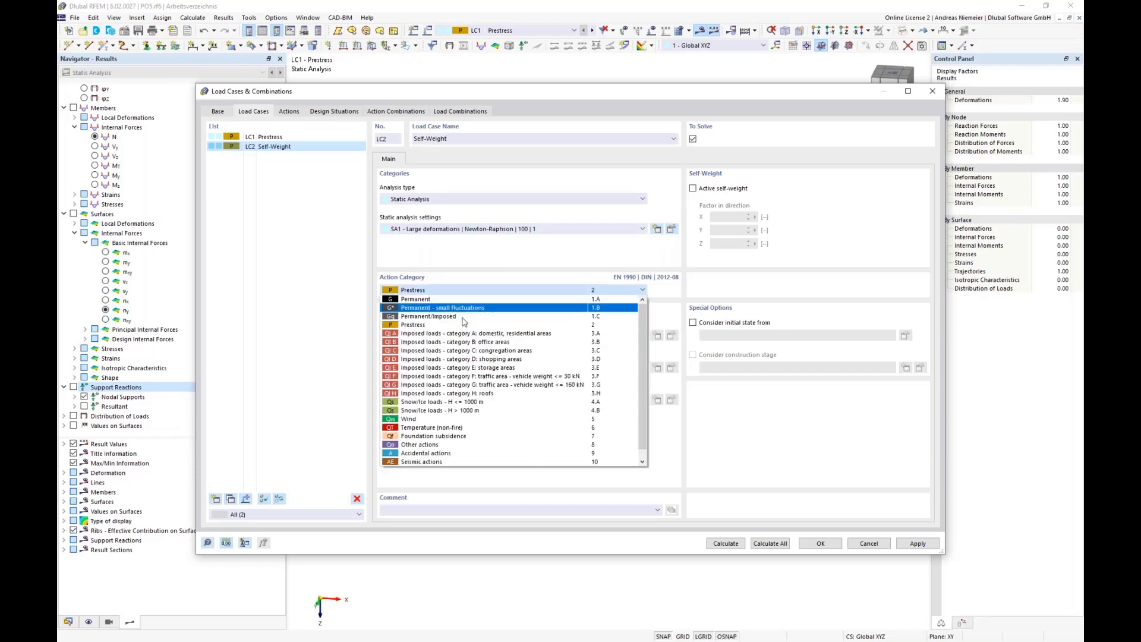
{"action": "left_click", "coordinate": [438, 301]}
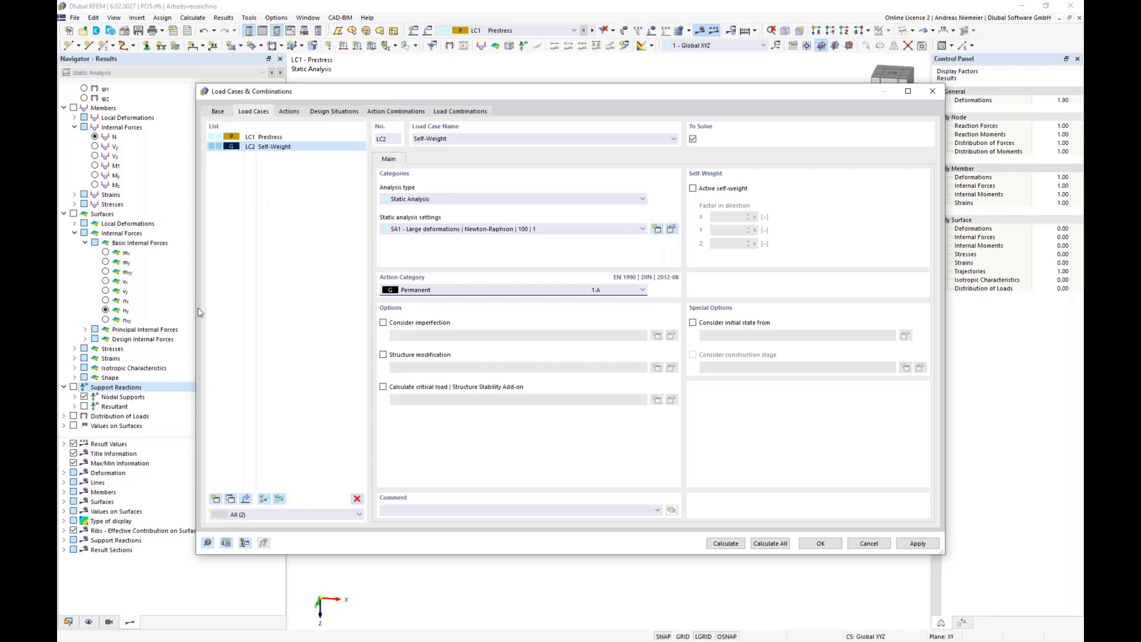
- Make the Self-Weight load case consider the initial state from LC1 - Prestress and calculate it
{"action": "left_click", "coordinate": [700, 324]}
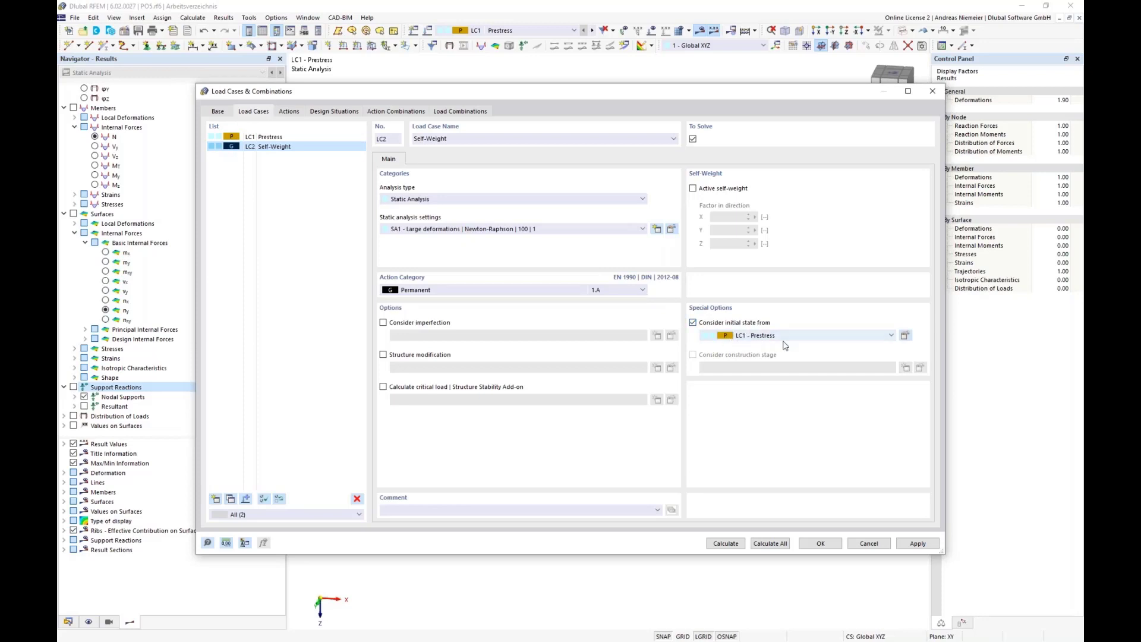
{"action": "left_click", "coordinate": [788, 334]}
{"action": "left_click", "coordinate": [742, 347]}
{"action": "left_click", "coordinate": [906, 335]}
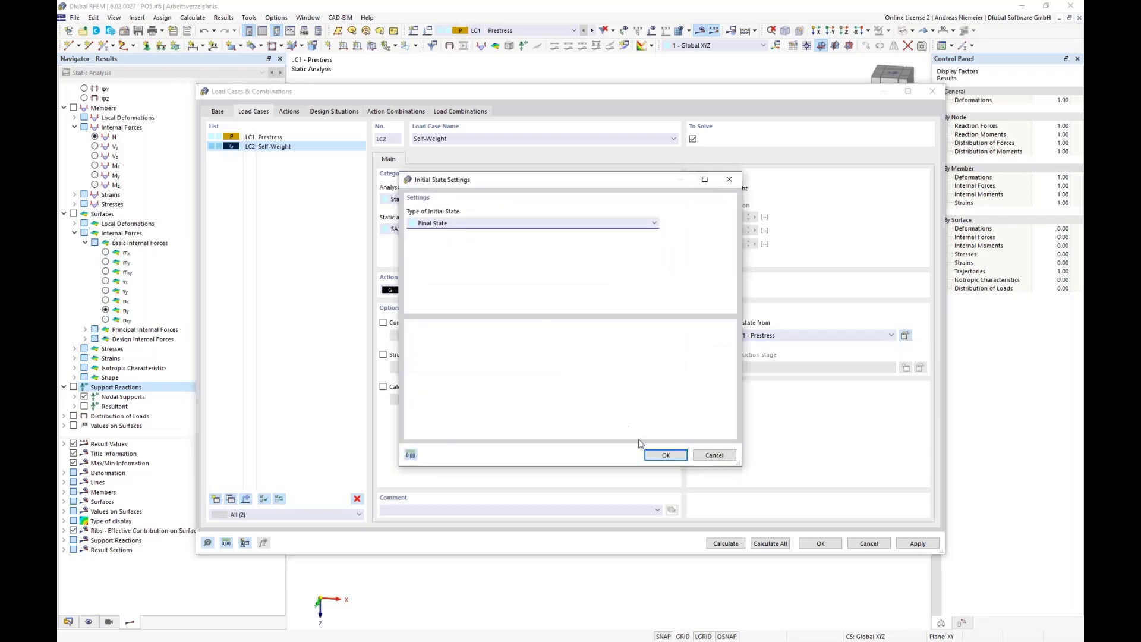
{"action": "left_click", "coordinate": [718, 461]}
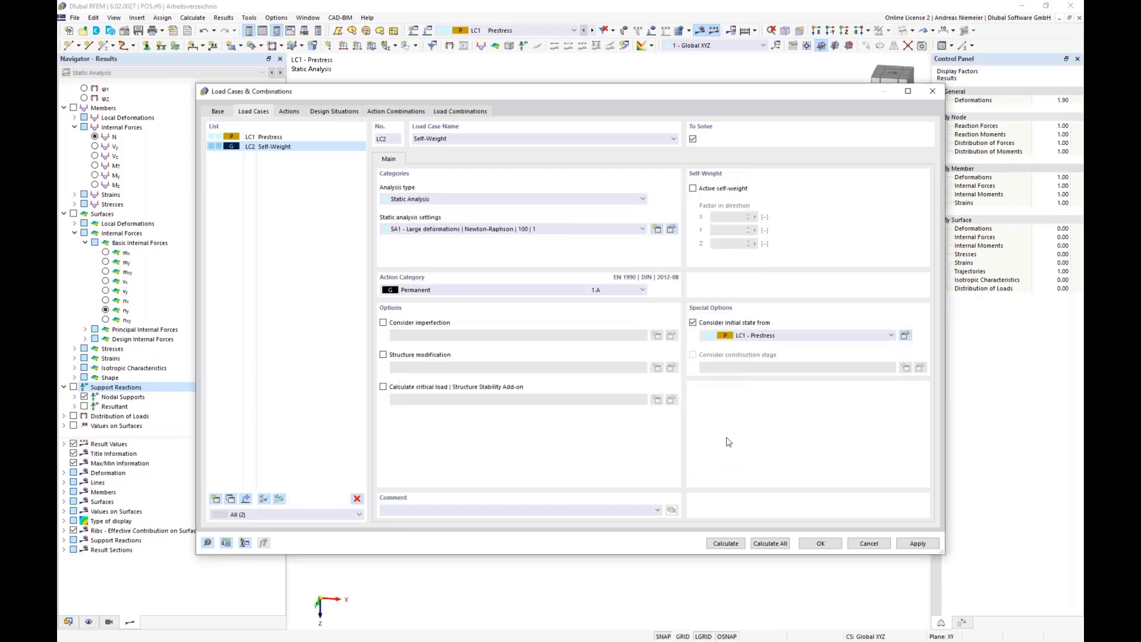
{"action": "left_click", "coordinate": [725, 543]}
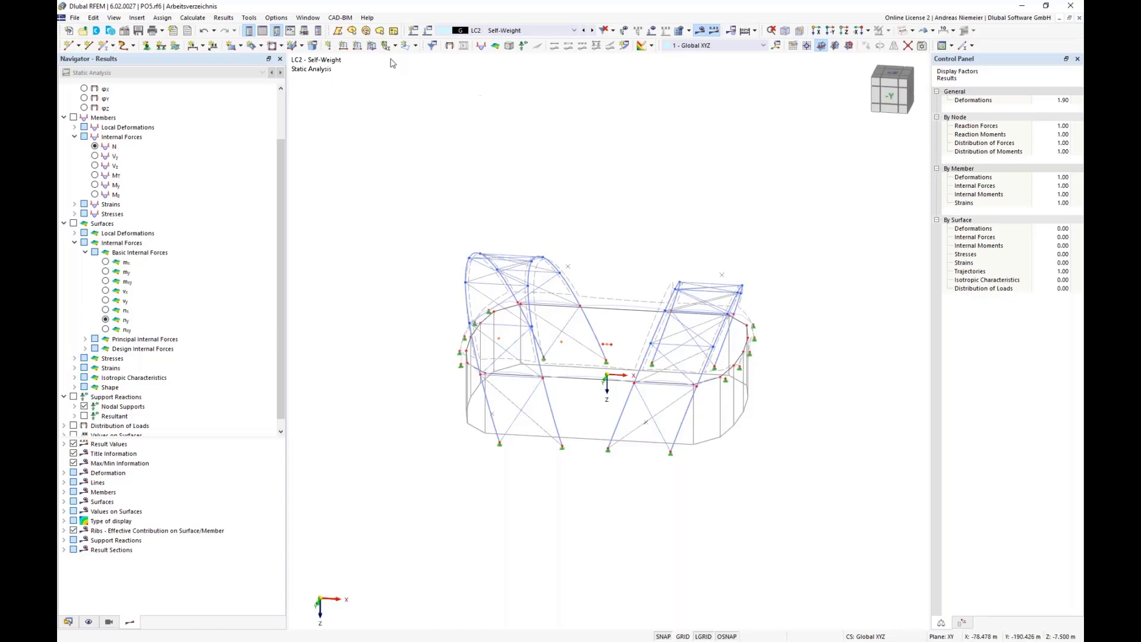
- Display the results summary table and the global deformations to compare the Prestress and Self-Weight load cases
{"action": "left_click", "coordinate": [263, 31]}
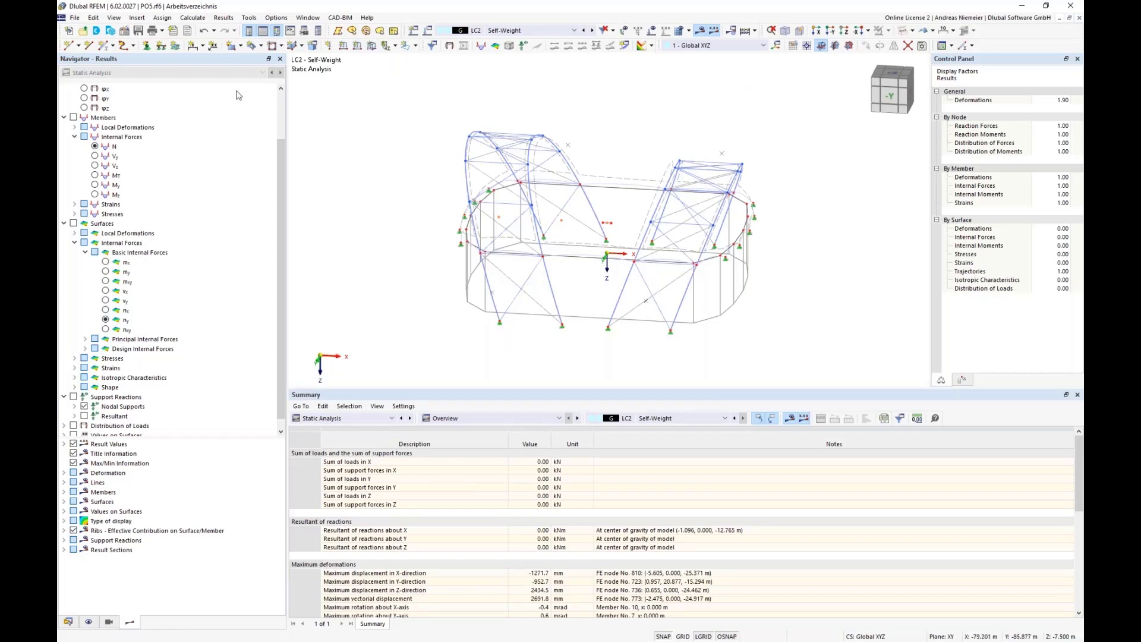
{"action": "scroll", "coordinate": [81, 140], "scroll_direction": "up", "scroll_amount": 2}
{"action": "left_click", "coordinate": [73, 98]}
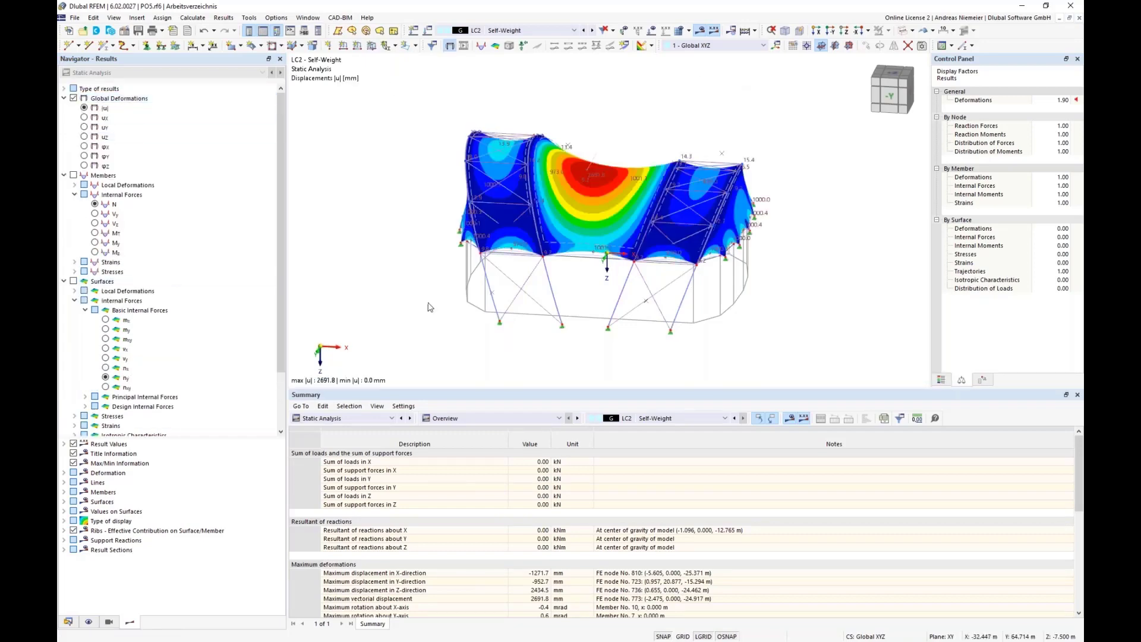
{"action": "middle_click_drag", "start_coordinate": [415, 290], "coordinate": [410, 268], "text": "ctrl"}
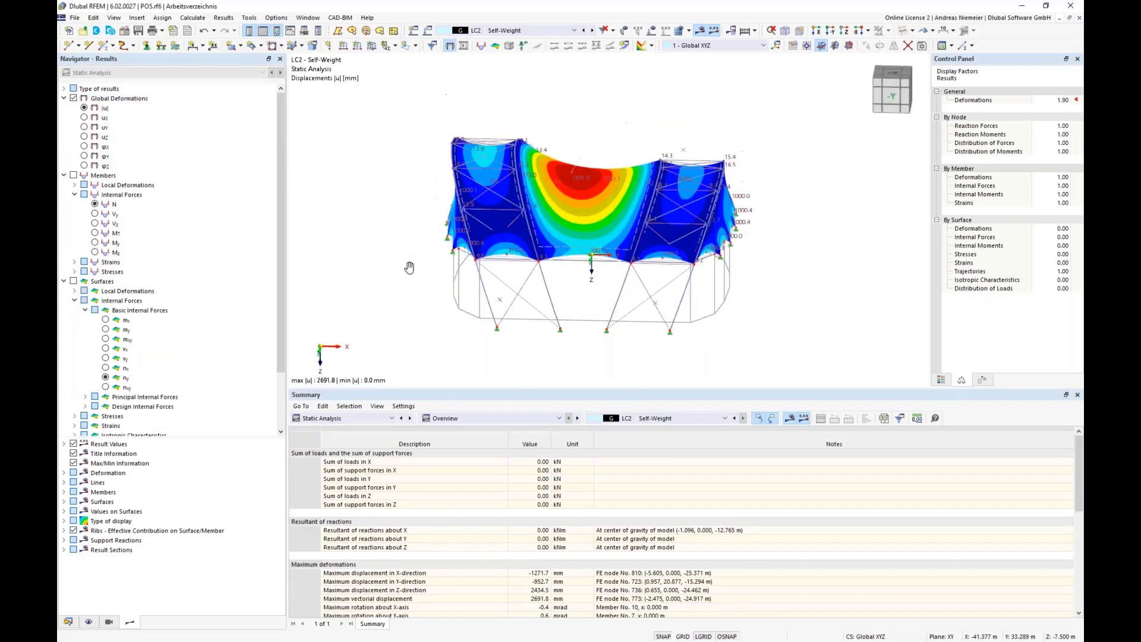
{"action": "scroll", "coordinate": [410, 268], "scroll_direction": "down", "scroll_amount": 1}
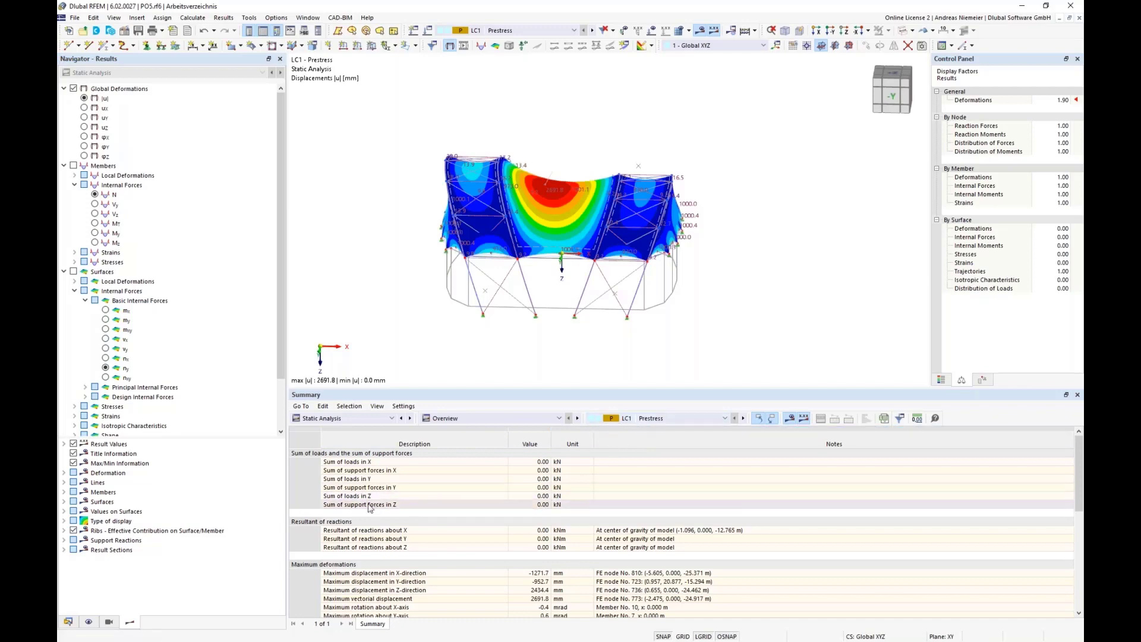
{"action": "left_click", "coordinate": [660, 419]}
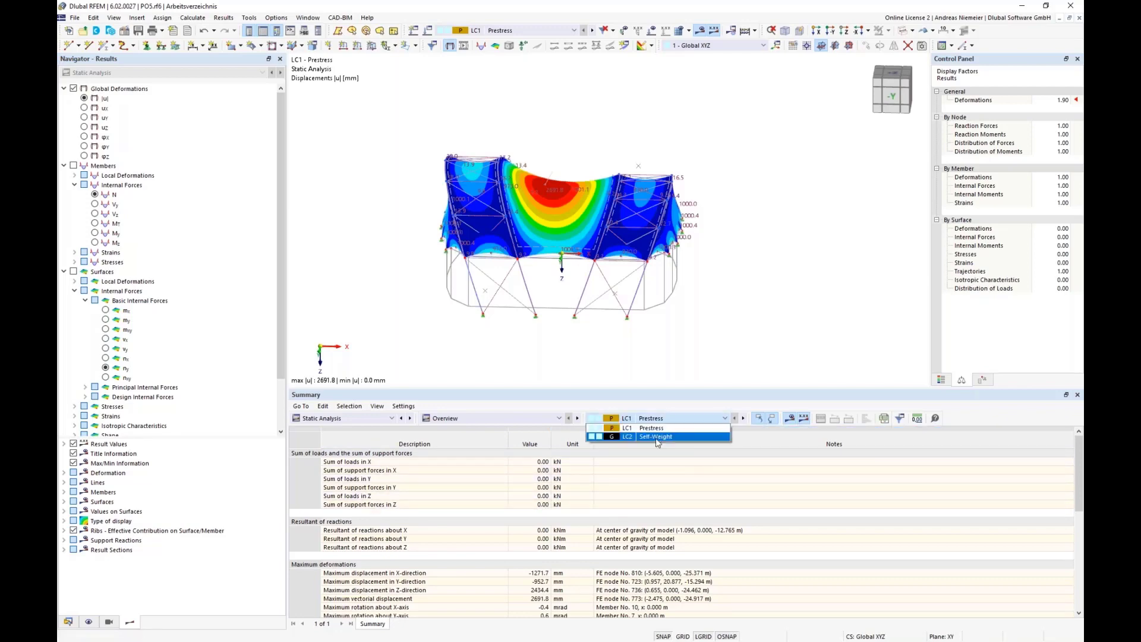
- Activate self-weight with a factor of 1.000 in Z for load case LC2 Self-Weight and calculate that load case
{"action": "left_click", "coordinate": [657, 439]}
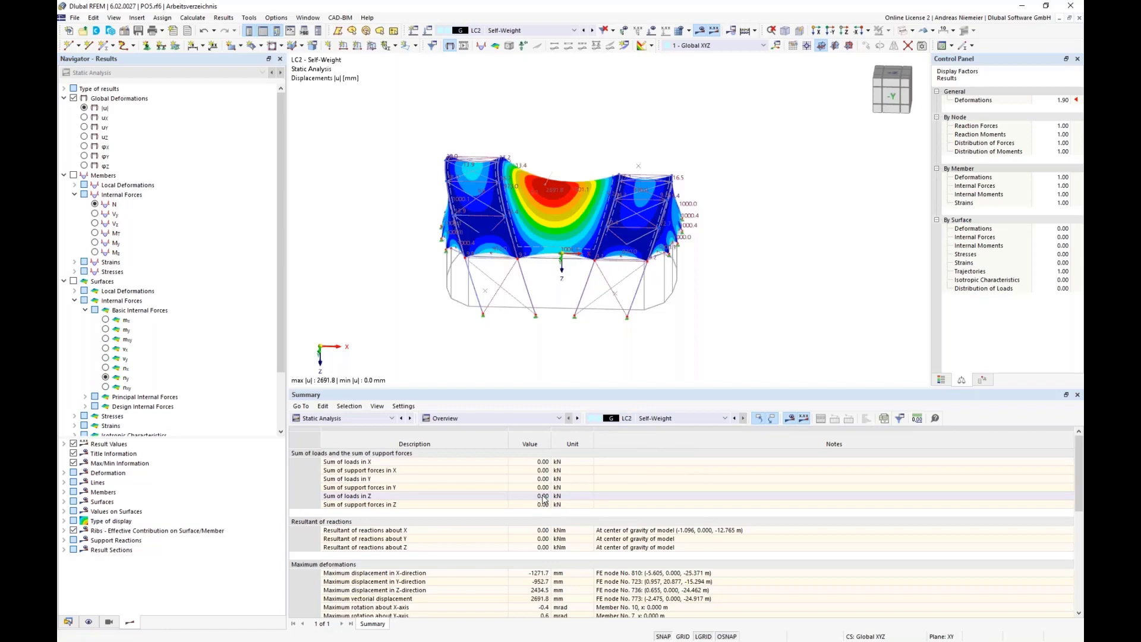
{"action": "left_click", "coordinate": [352, 419]}
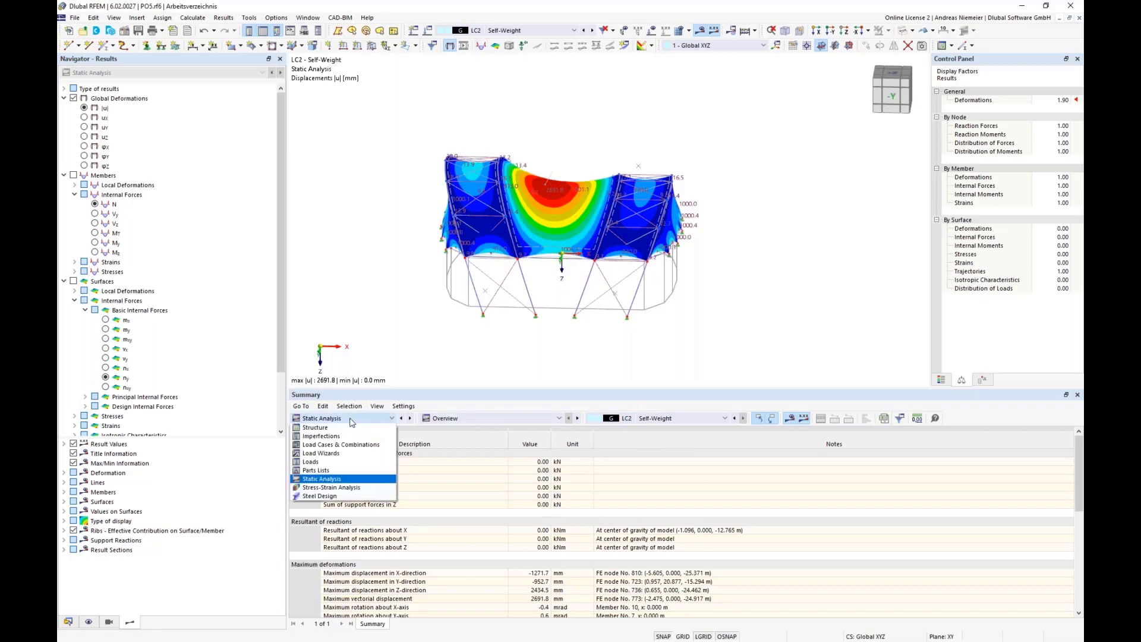
{"action": "left_click", "coordinate": [356, 334]}
{"action": "left_click", "coordinate": [415, 30]}
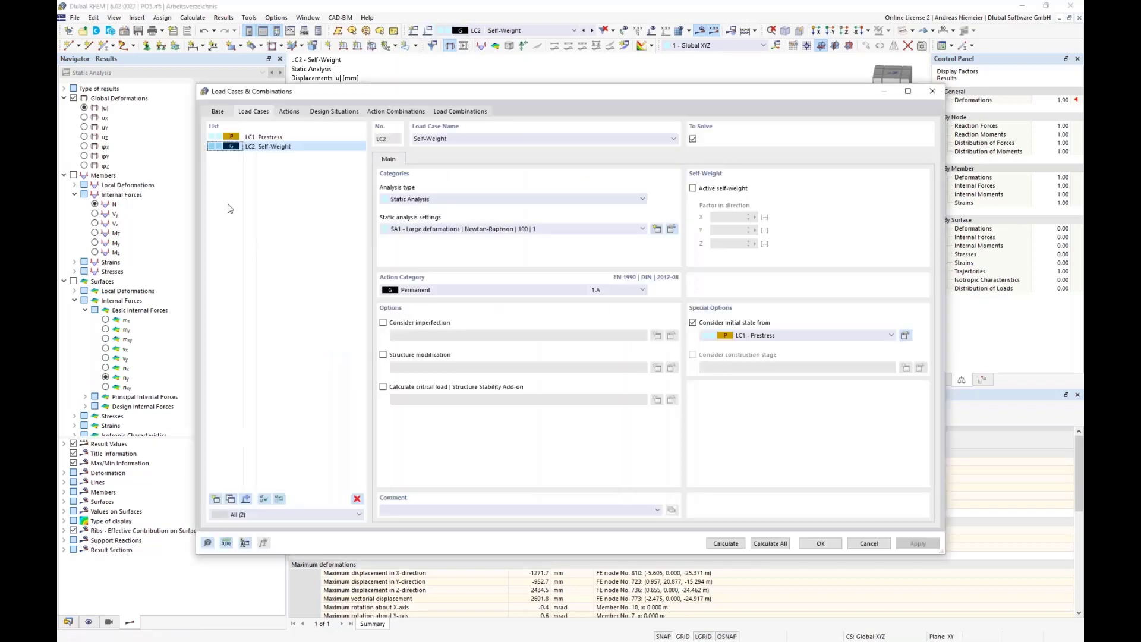
{"action": "left_click", "coordinate": [693, 189]}
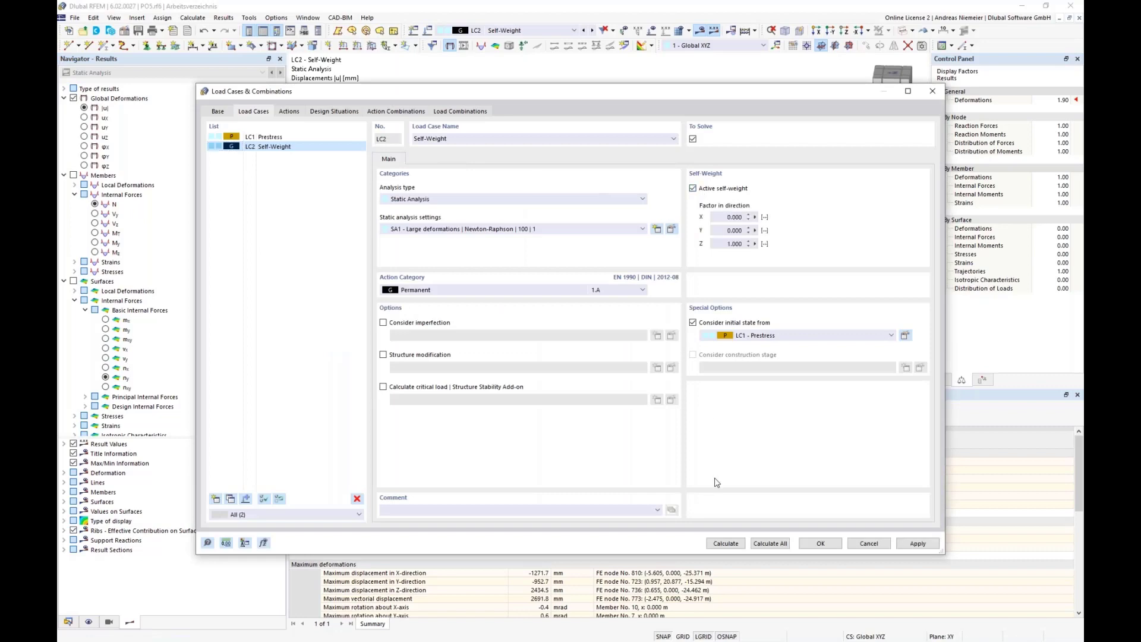
{"action": "left_click", "coordinate": [730, 544]}
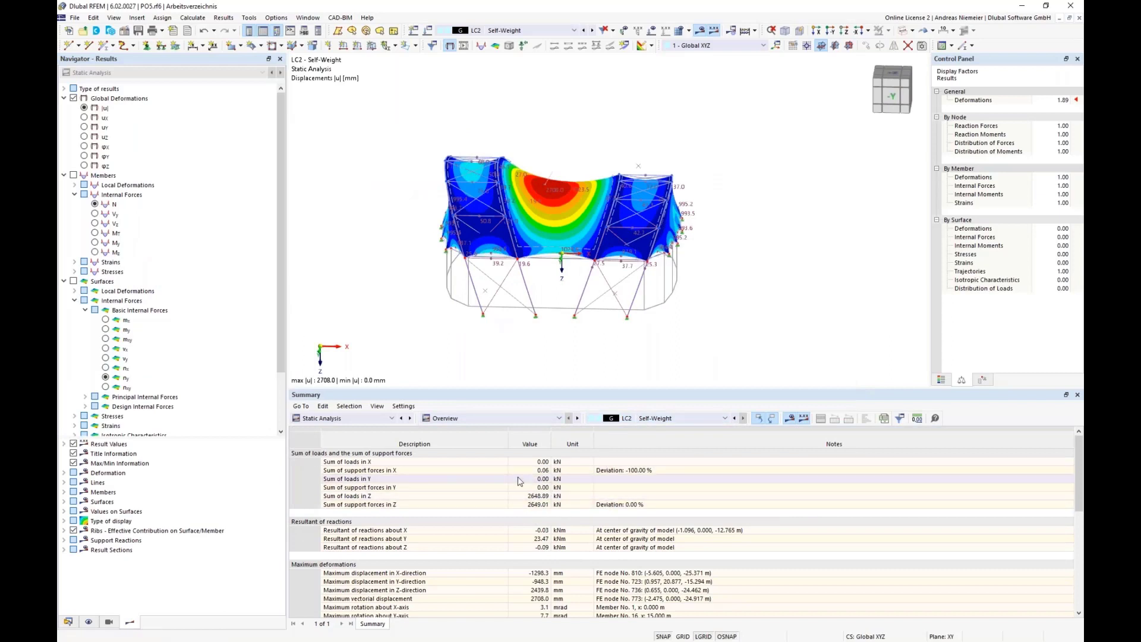
- Show the static analysis results of load case LC1 Prestress for comparison with the self-weight results
{"action": "left_click", "coordinate": [647, 423]}
{"action": "left_click", "coordinate": [648, 435]}
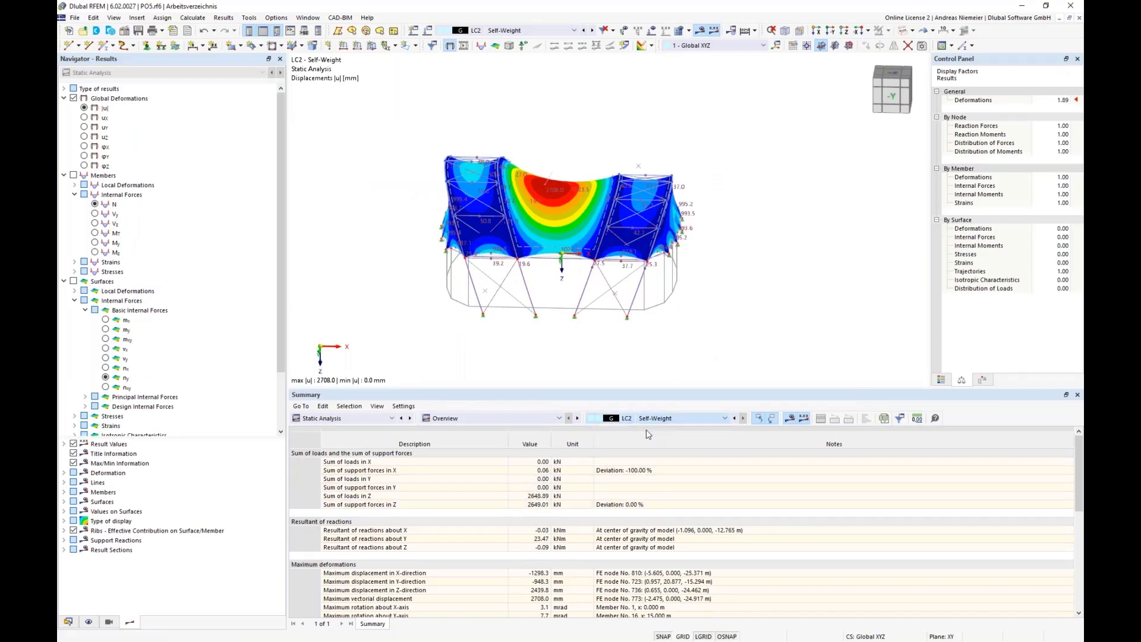
{"action": "scroll", "coordinate": [693, 421], "scroll_direction": "up", "scroll_amount": 1}
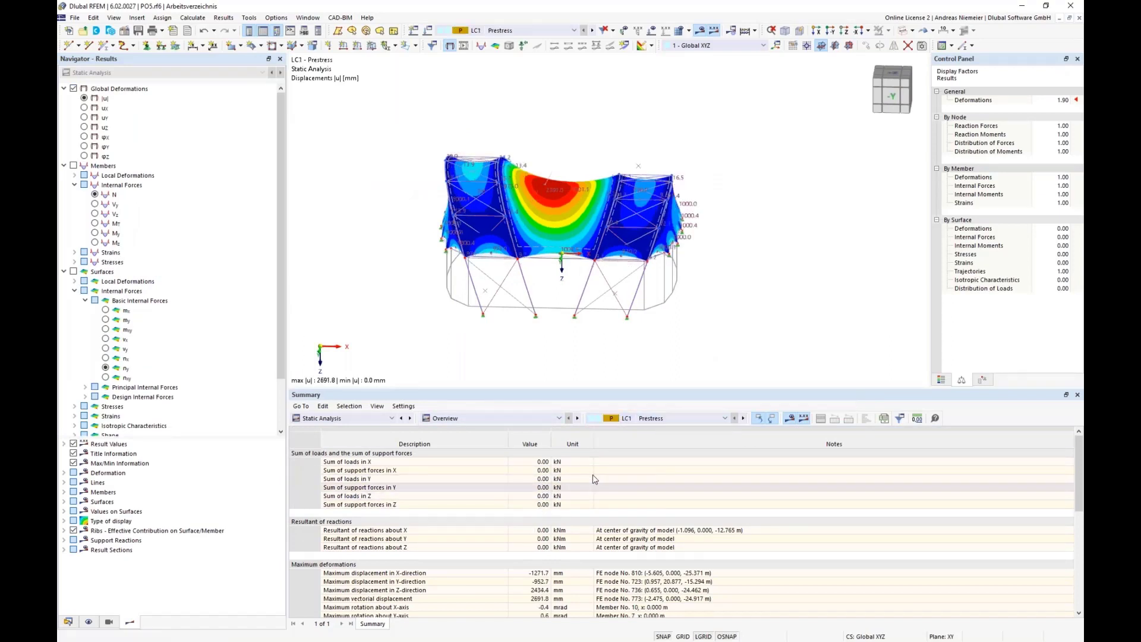
{"action": "left_click", "coordinate": [679, 417]}
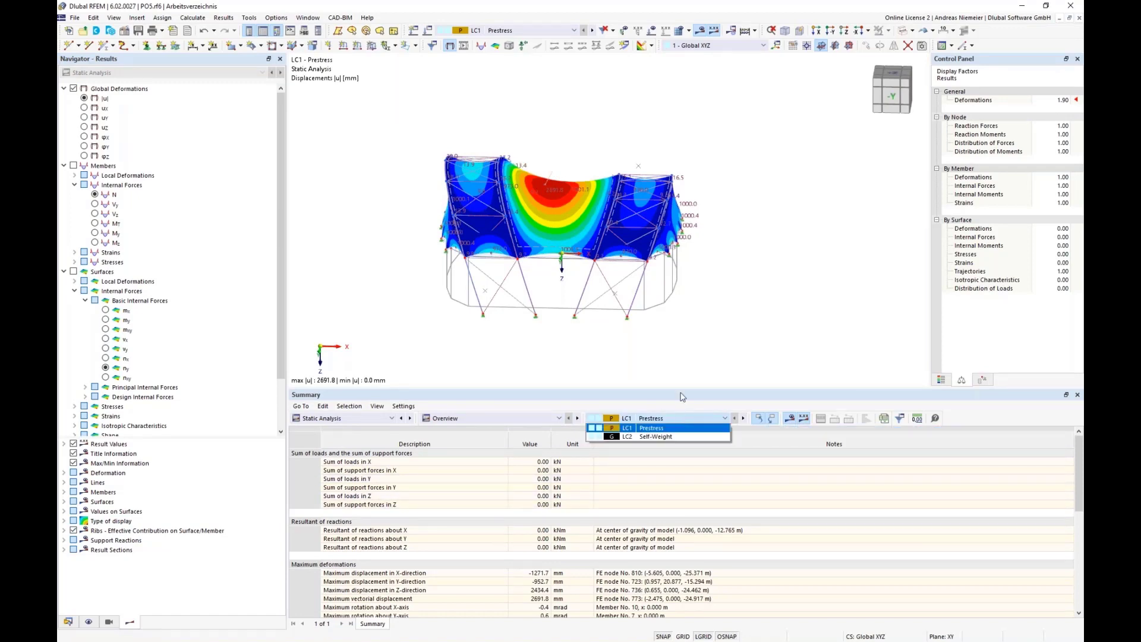
{"action": "left_click", "coordinate": [705, 351]}
{"action": "mouse_move", "coordinate": [703, 341]}
{"action": "middle_mouse_down", "text": "ctrl"}
{"action": "mouse_move", "coordinate": [670, 305]}
{"action": "mouse_move", "coordinate": [696, 330]}
{"action": "mouse_move", "coordinate": [683, 336]}
{"action": "middle_mouse_up", "text": "ctrl"}
- Add load case LC3 named Snow in the load cases table, with action category Snow/Ice loads - H <= 1000 m
{"action": "left_click", "coordinate": [345, 419]}
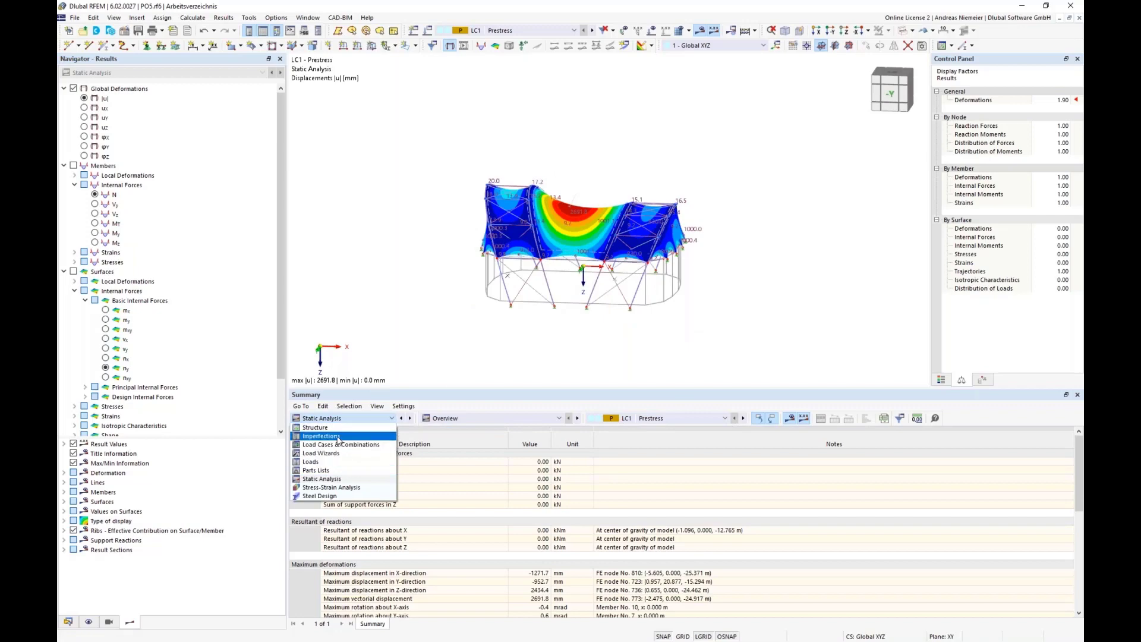
{"action": "left_click", "coordinate": [341, 445]}
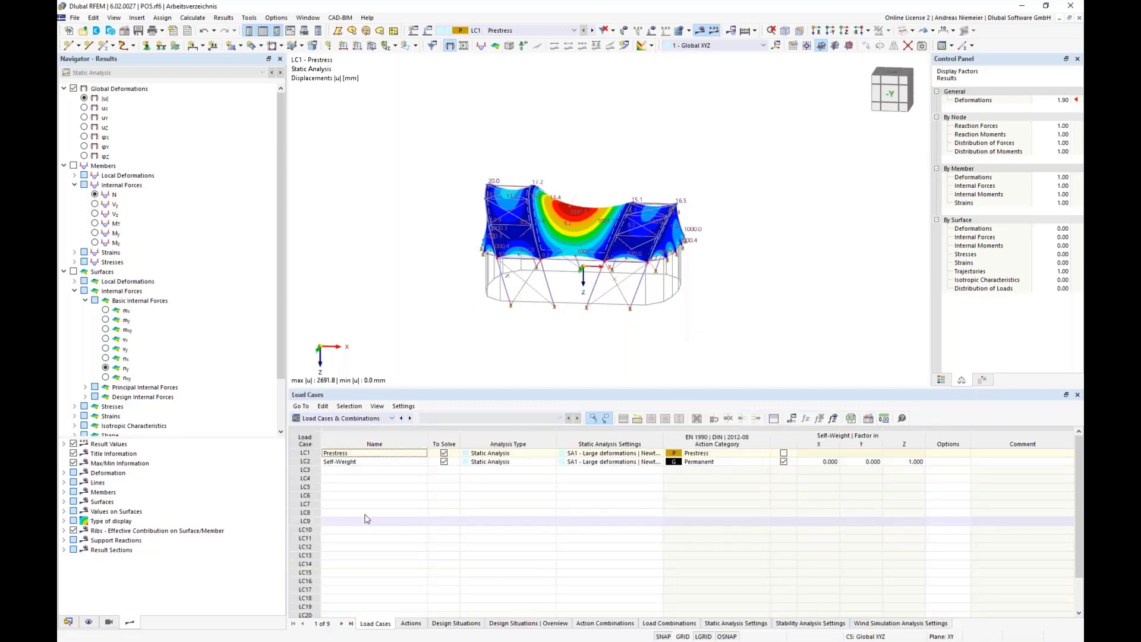
{"action": "left_click", "coordinate": [349, 471]}
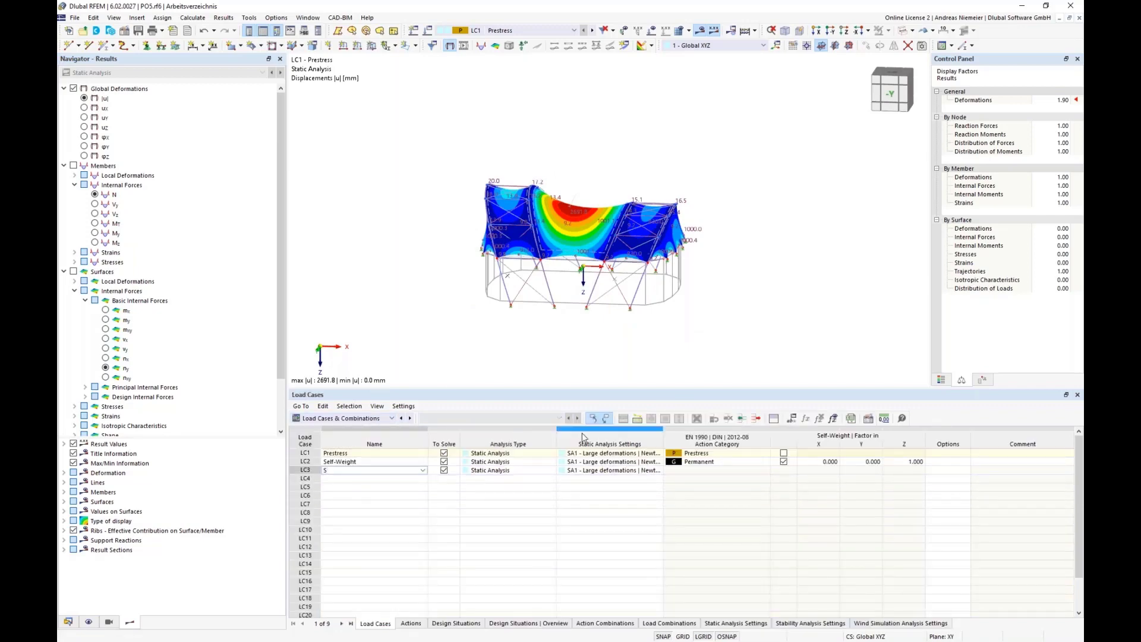
{"action": "left_click", "coordinate": [458, 583]}
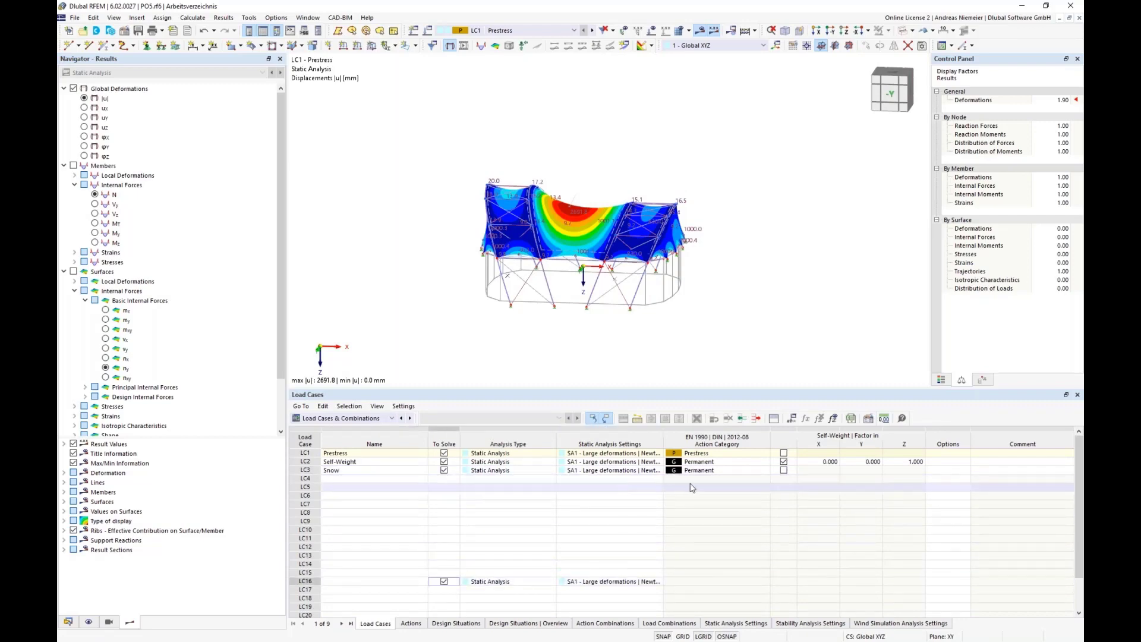
{"action": "left_click", "coordinate": [730, 473]}
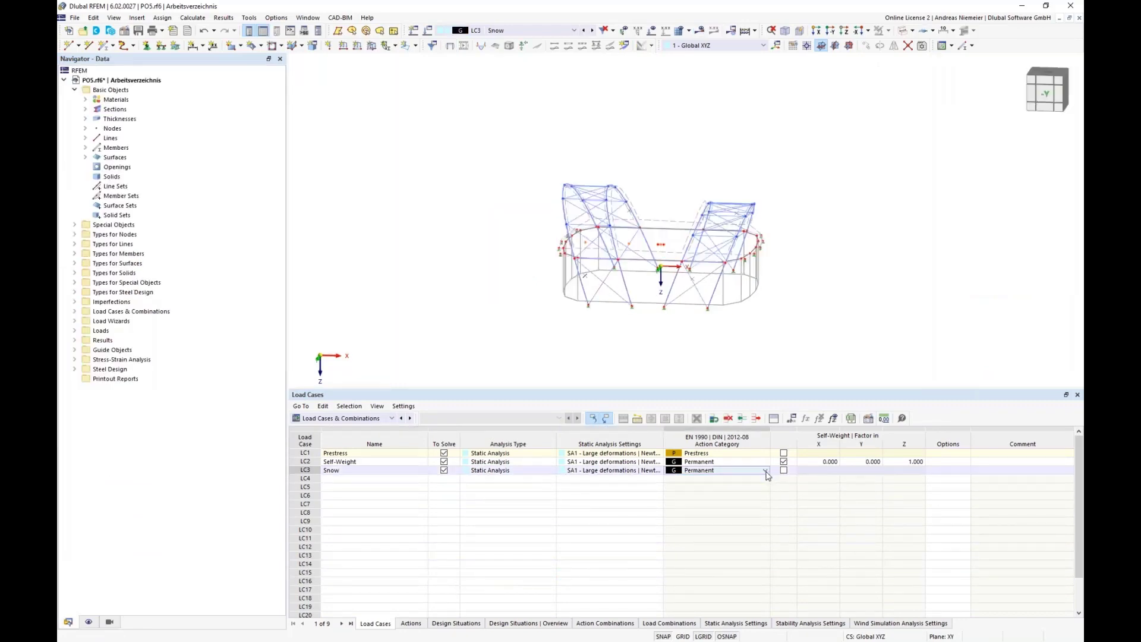
{"action": "left_click", "coordinate": [765, 470]}
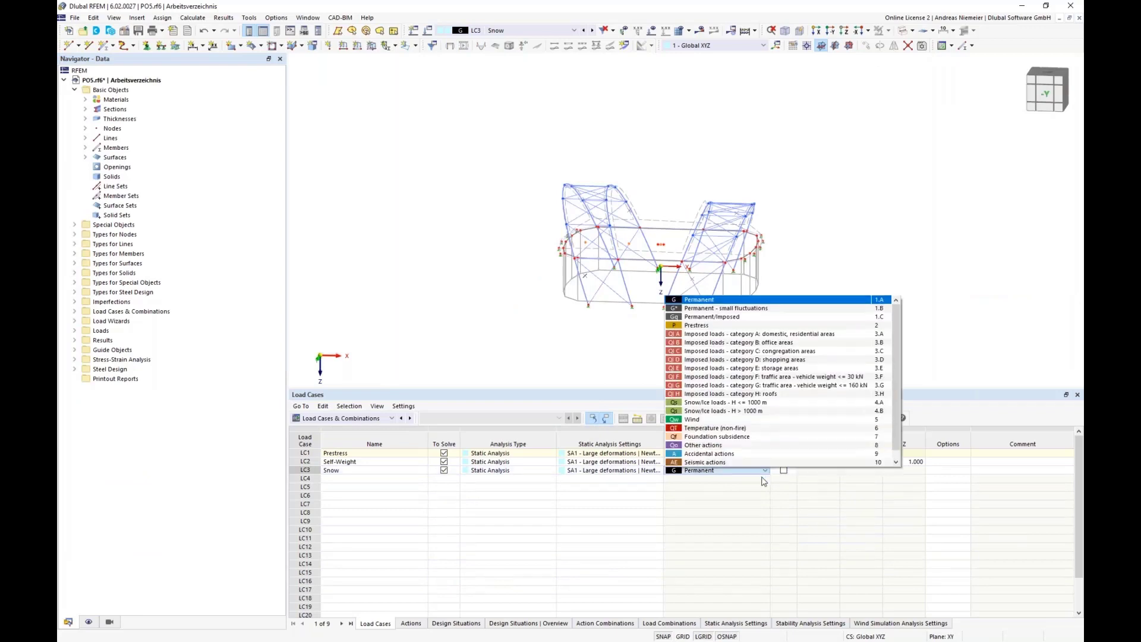
{"action": "left_click", "coordinate": [725, 404]}
{"action": "left_click", "coordinate": [716, 539]}
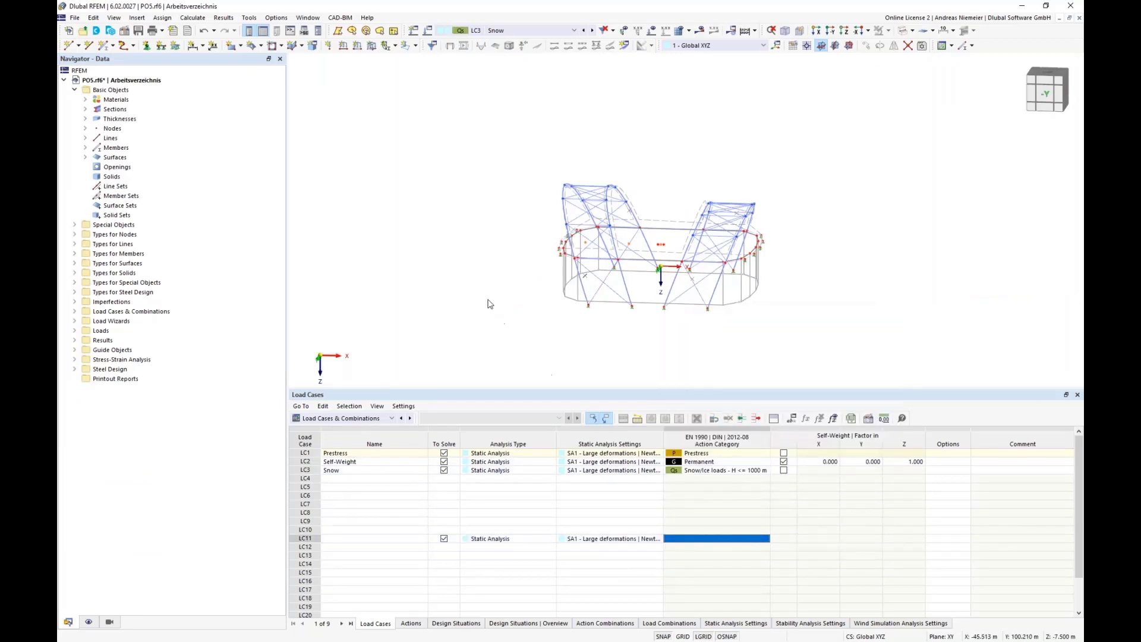
- Create a uniform surface load of 0.52 kN/m² in LC3, acting in global Z on the projected area (ZP), on all membrane surfaces
{"action": "left_click", "coordinate": [372, 45]}
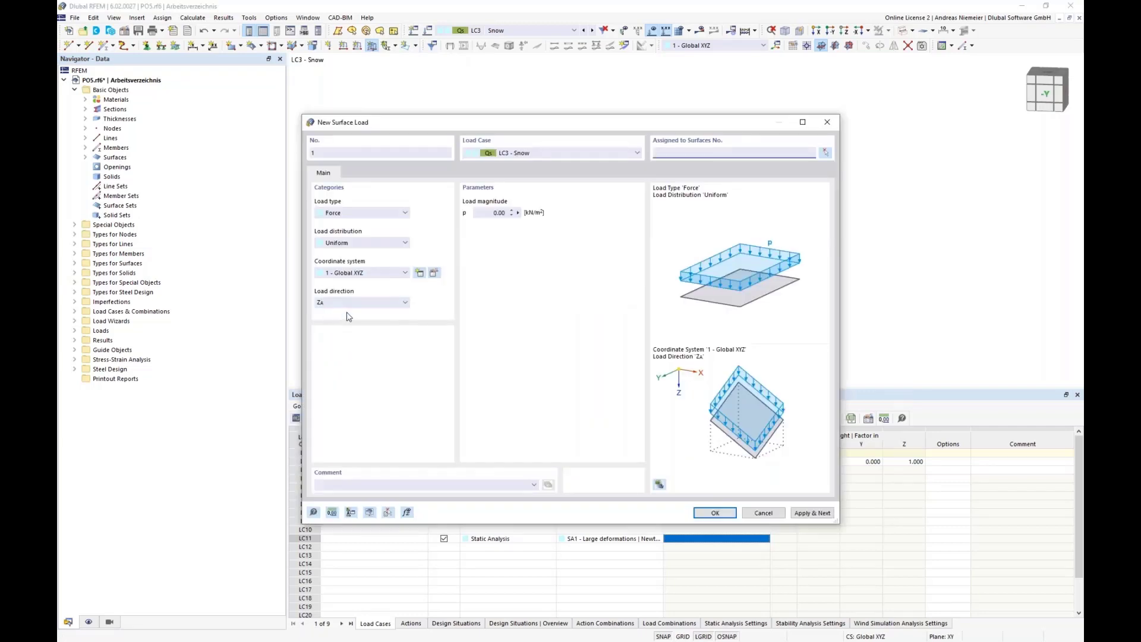
{"action": "left_click", "coordinate": [368, 302]}
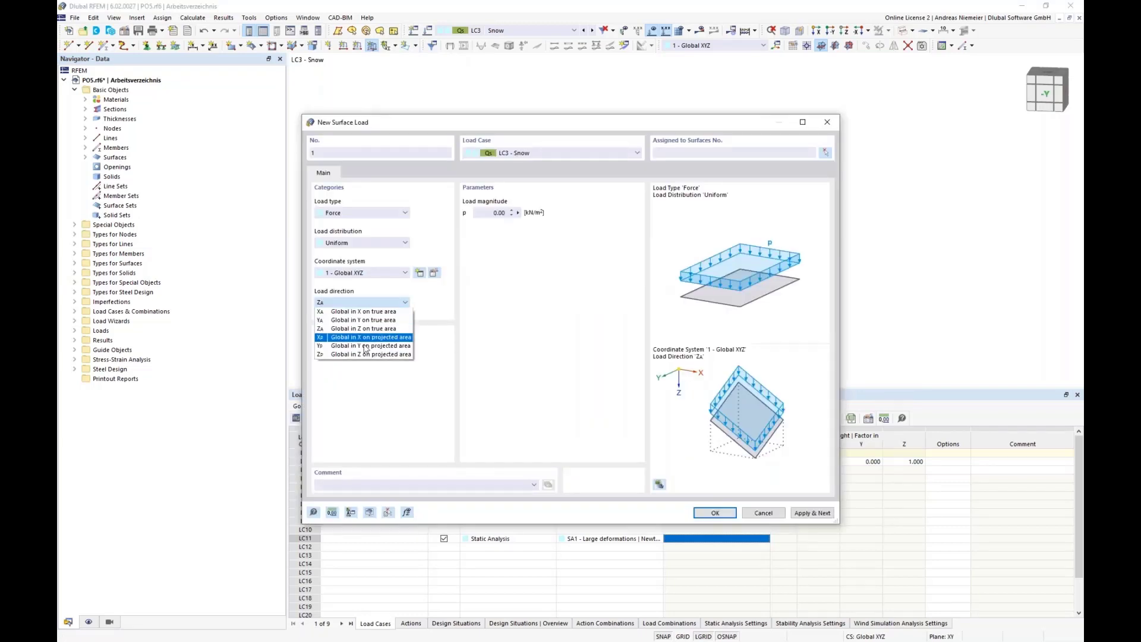
{"action": "left_click", "coordinate": [363, 357]}
{"action": "left_click", "coordinate": [487, 214]}
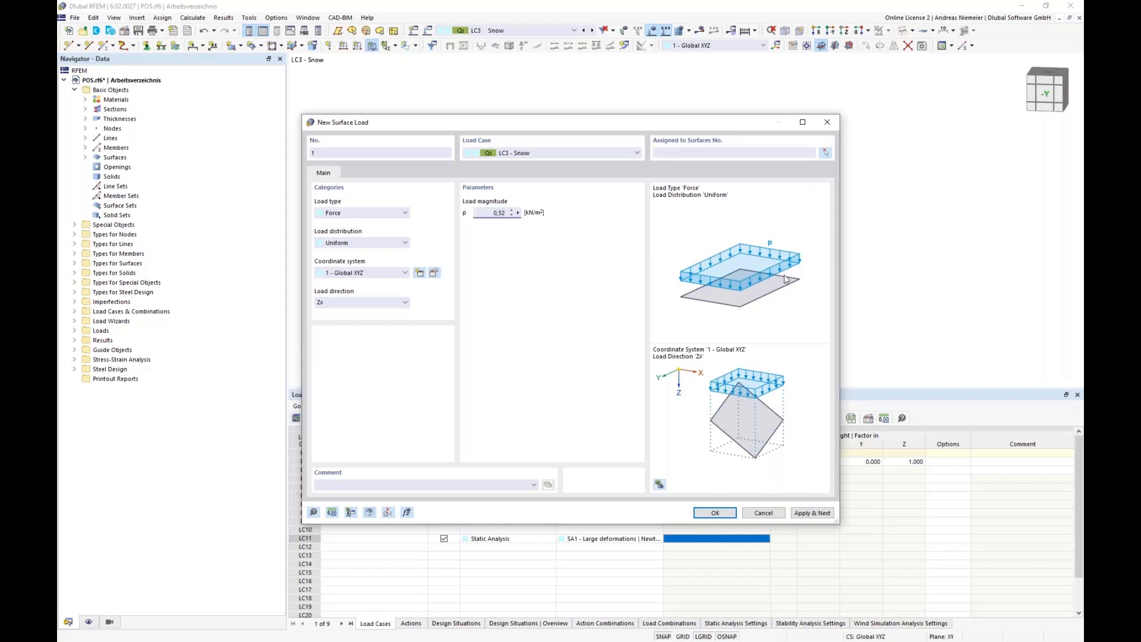
{"action": "left_click", "coordinate": [826, 152]}
{"action": "left_click", "coordinate": [826, 153]}
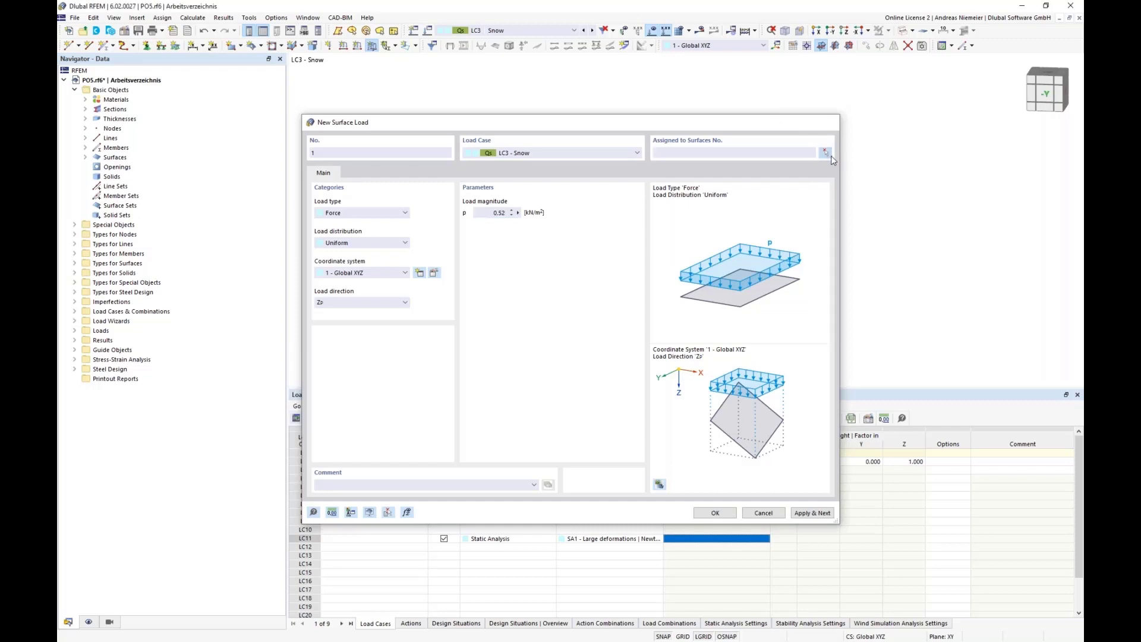
{"action": "left_click_drag", "start_coordinate": [819, 232], "coordinate": [535, 132]}
{"action": "left_click", "coordinate": [215, 168]}
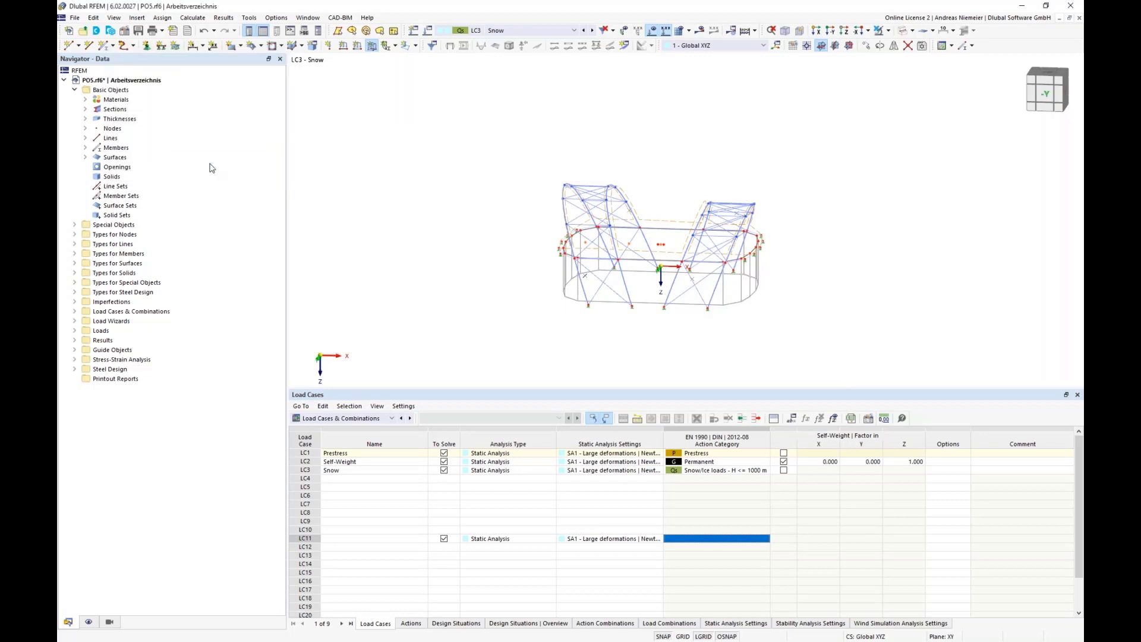
{"action": "left_click", "coordinate": [715, 512]}
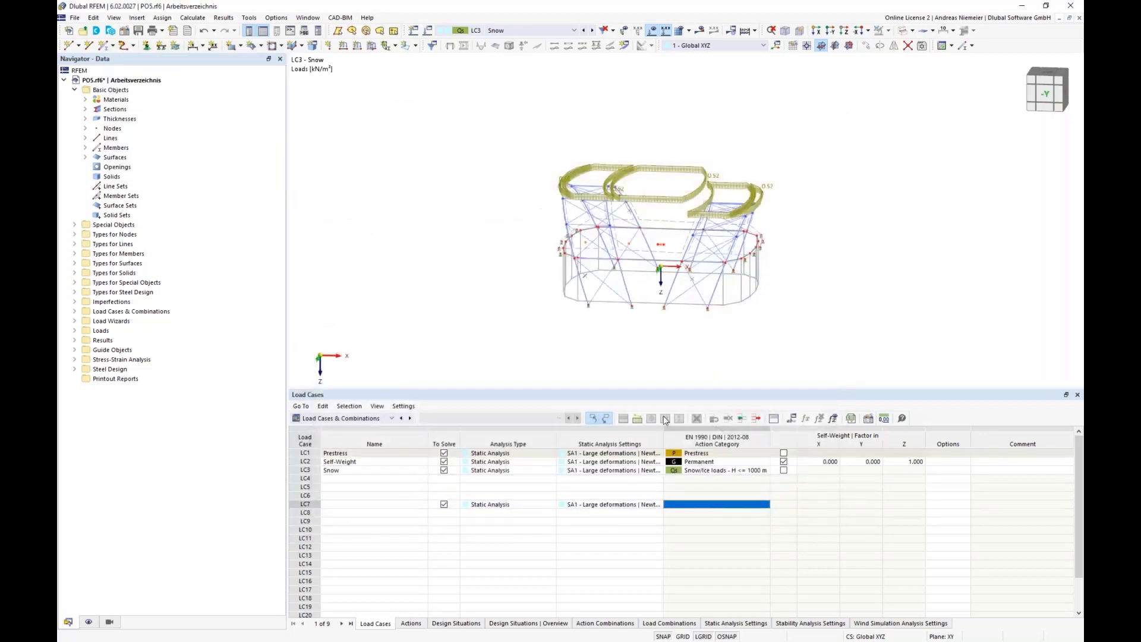
- Display the model as a solid and examine the snow load above the membrane from several angles
{"action": "middle_click_drag", "start_coordinate": [538, 312], "coordinate": [522, 232], "text": "ctrl"}
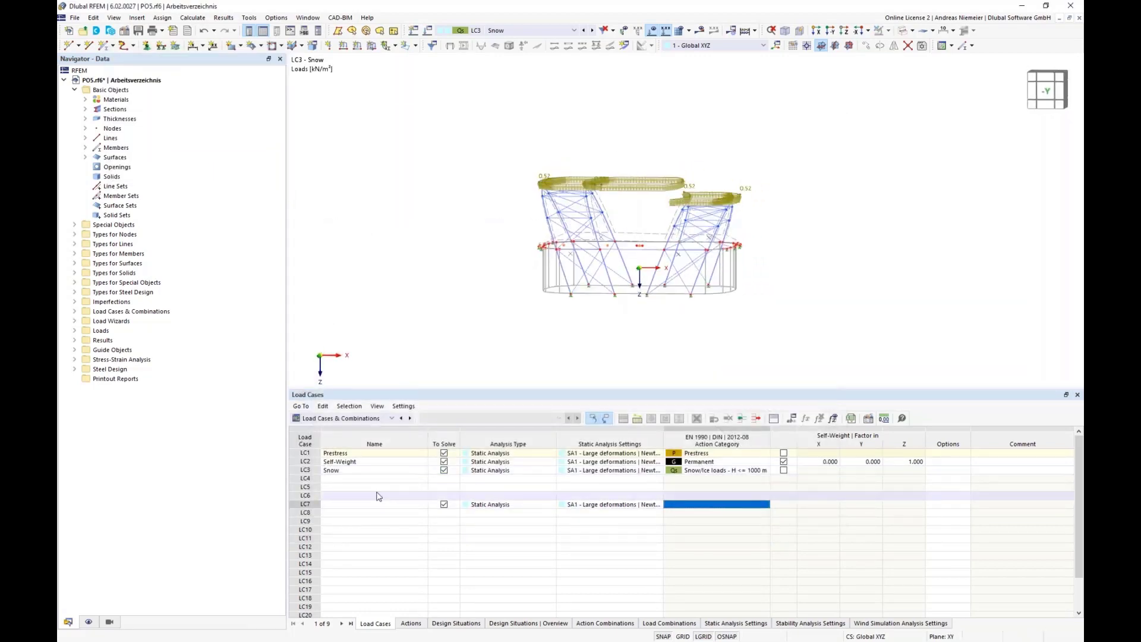
{"action": "middle_click_drag", "start_coordinate": [568, 323], "coordinate": [566, 325]}
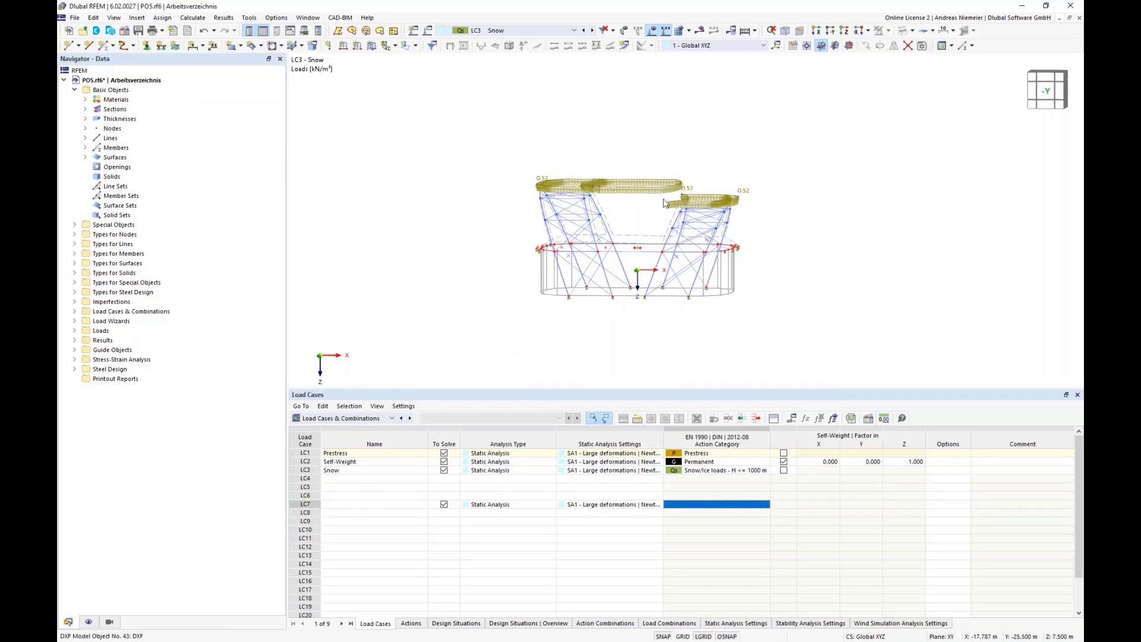
{"action": "left_click", "coordinate": [904, 30]}
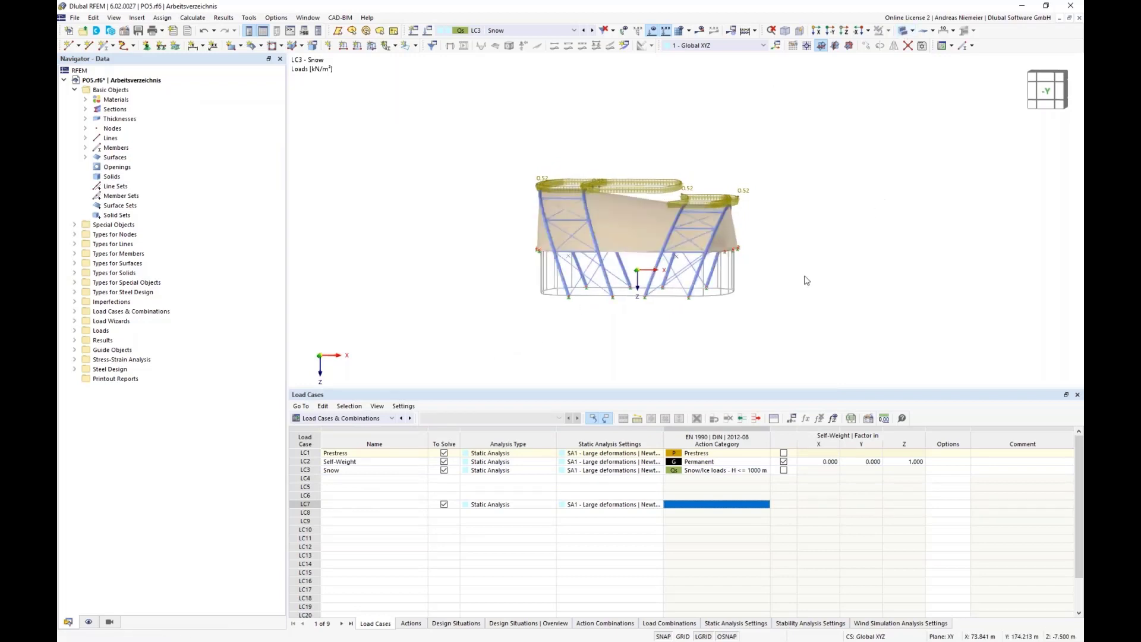
{"action": "middle_click_drag", "start_coordinate": [794, 280], "coordinate": [441, 239], "text": "ctrl"}
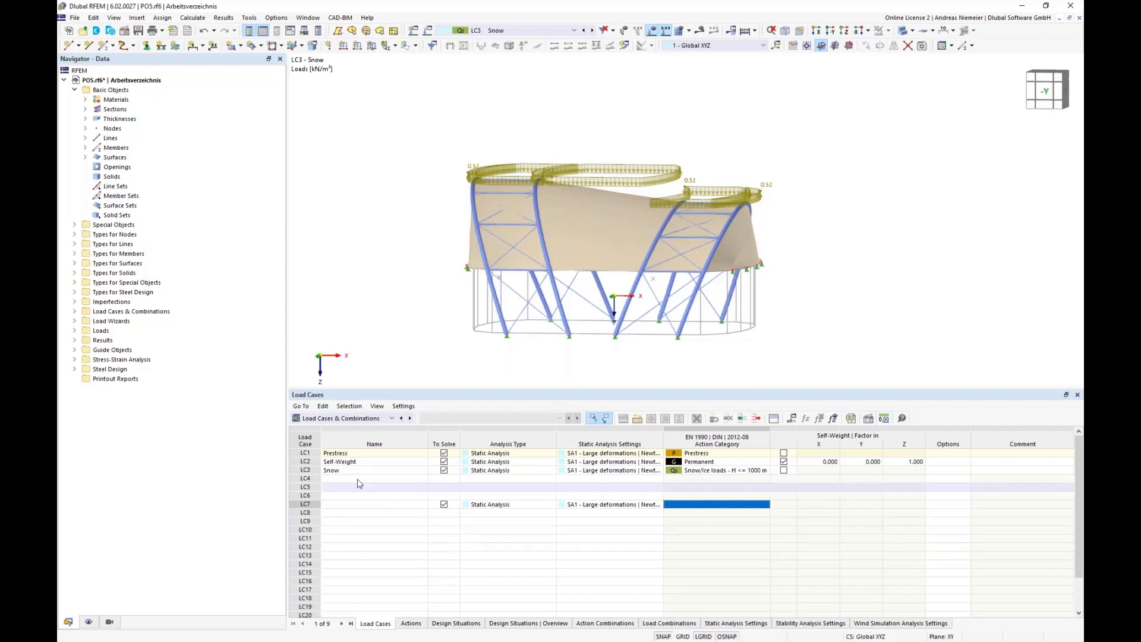
{"action": "scroll", "coordinate": [382, 256], "scroll_direction": "up", "scroll_amount": 2}
{"action": "middle_click_drag", "start_coordinate": [380, 249], "coordinate": [411, 222], "text": "ctrl"}
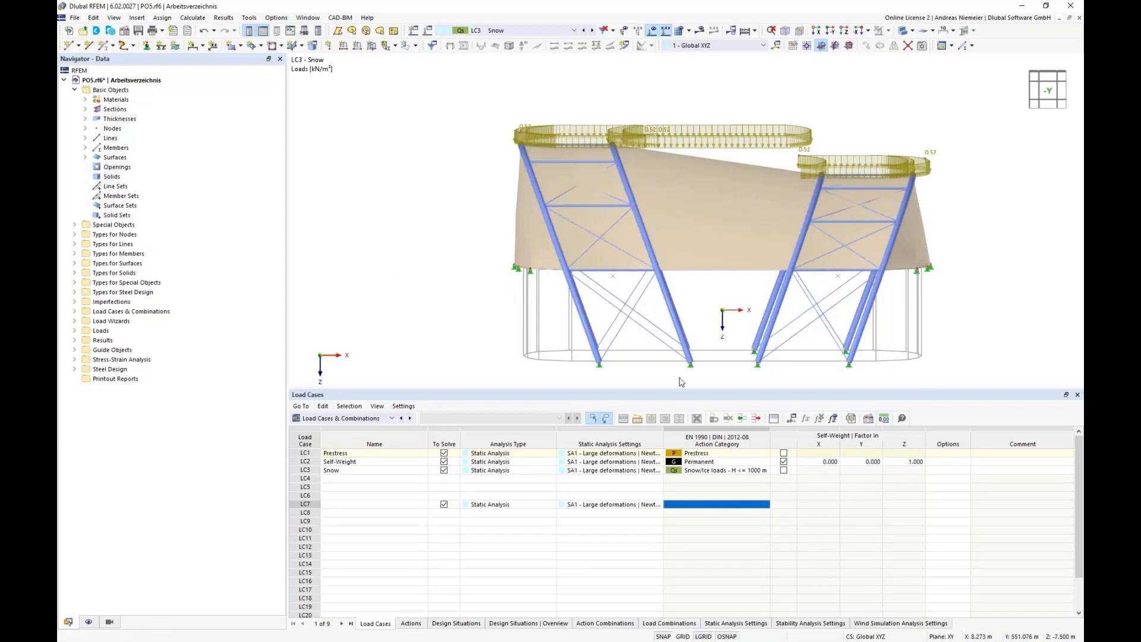
{"action": "middle_click_drag", "start_coordinate": [931, 318], "coordinate": [871, 293]}
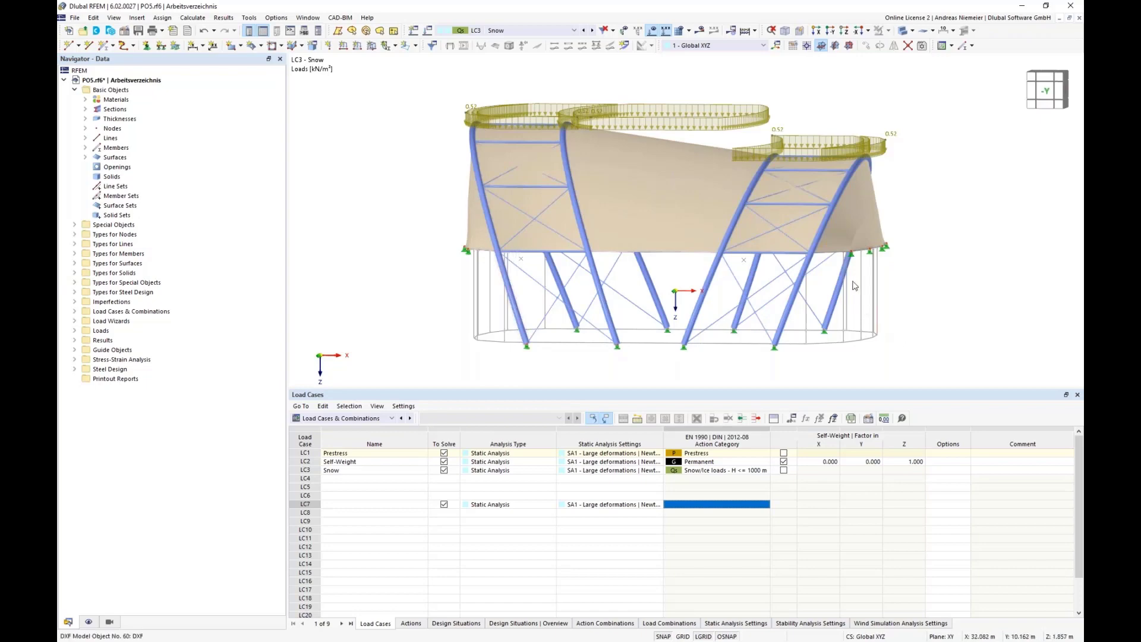
- Hide the loads and switch the model display to wireframe
{"action": "left_click", "coordinate": [649, 31]}
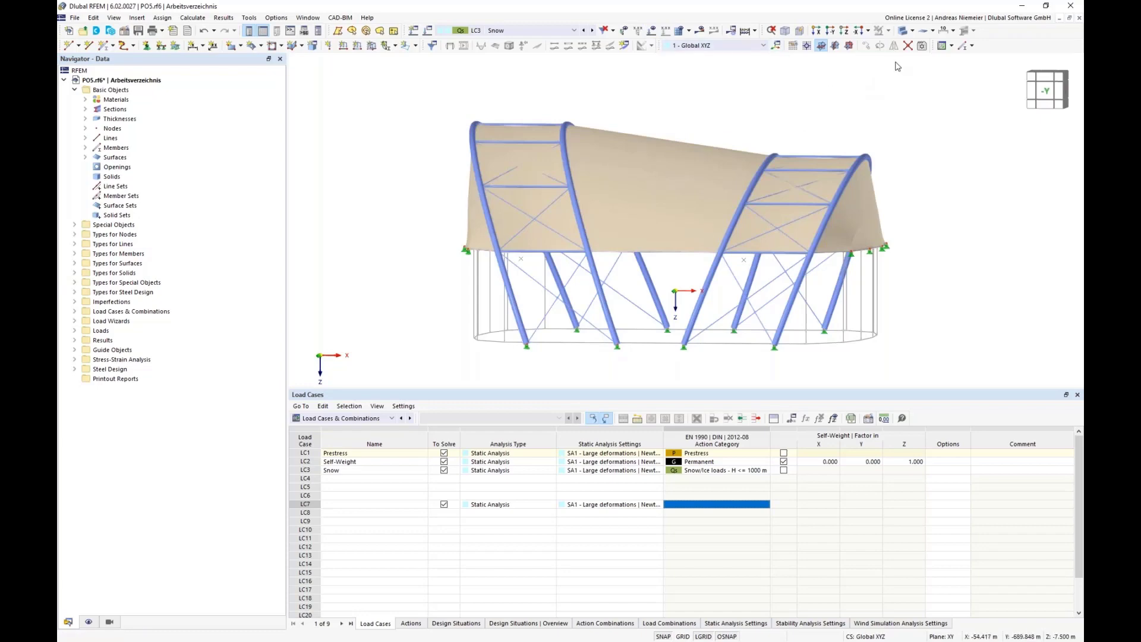
{"action": "left_click", "coordinate": [912, 31]}
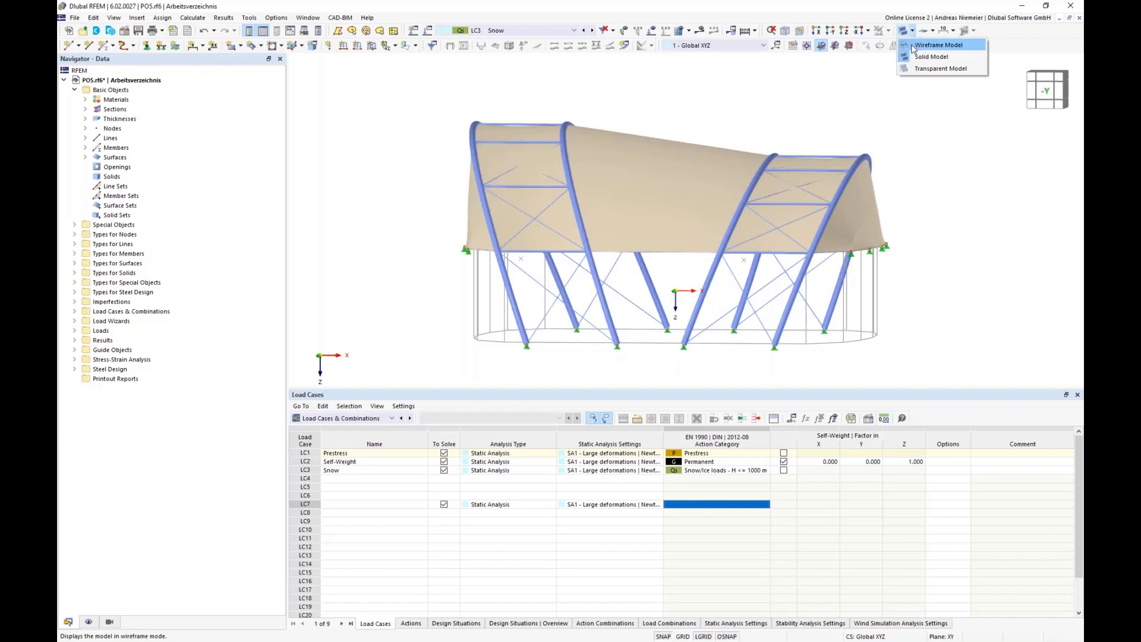
{"action": "left_click", "coordinate": [939, 45]}
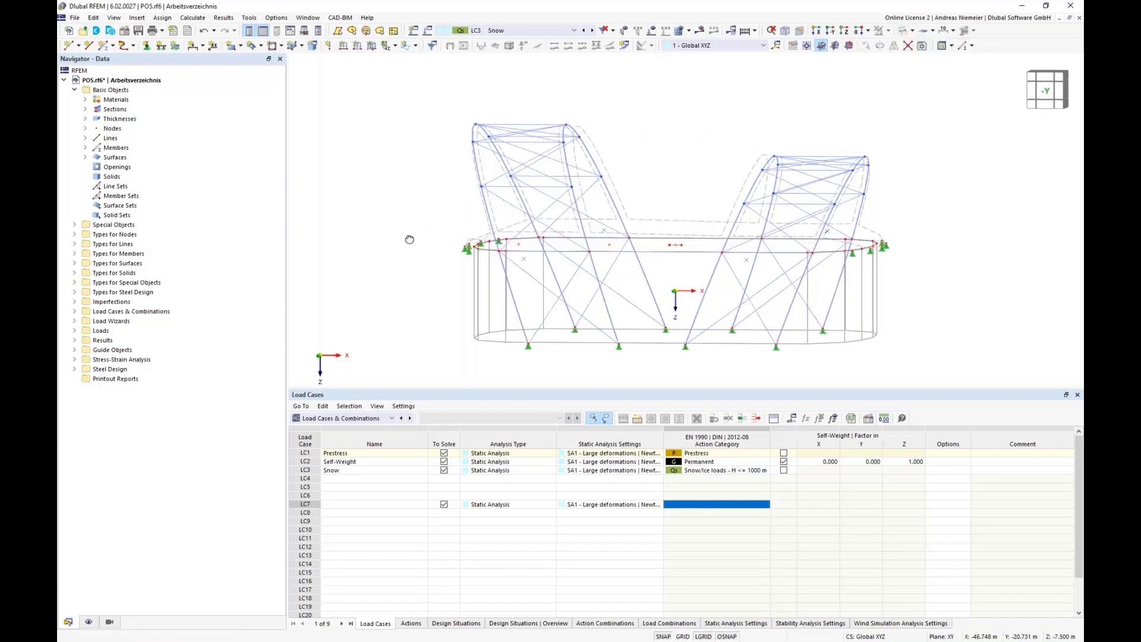
- Isolate the horizontal ring of lines and supports at the membrane's lower edge, hiding the rest of the model
{"action": "left_click_drag", "start_coordinate": [419, 228], "coordinate": [892, 274]}
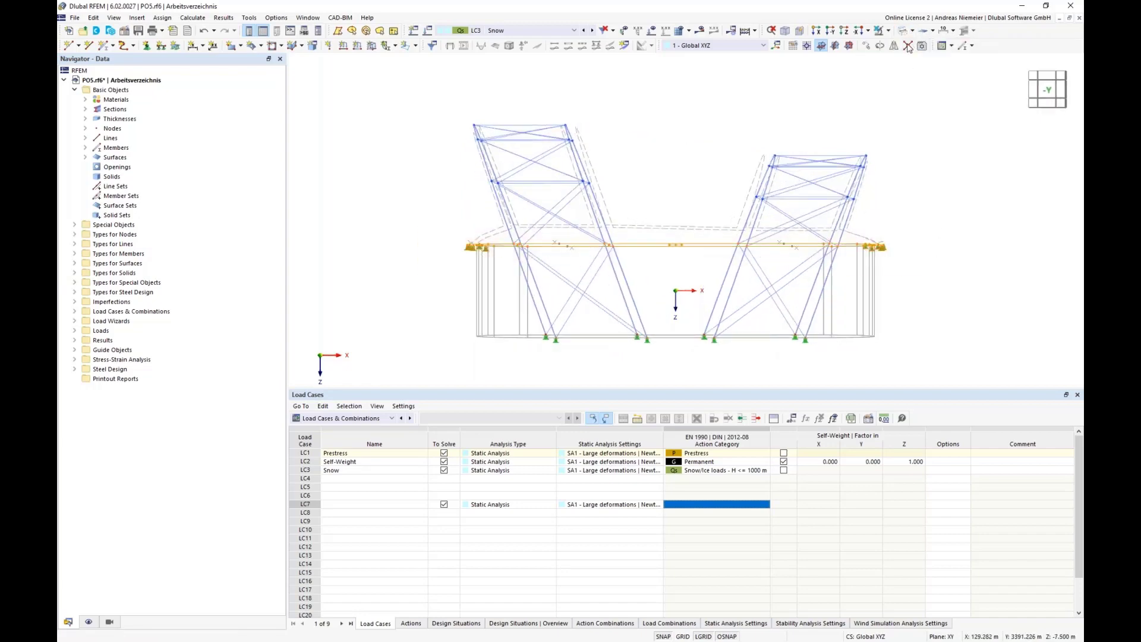
{"action": "left_click", "coordinate": [888, 30]}
{"action": "left_click", "coordinate": [892, 45]}
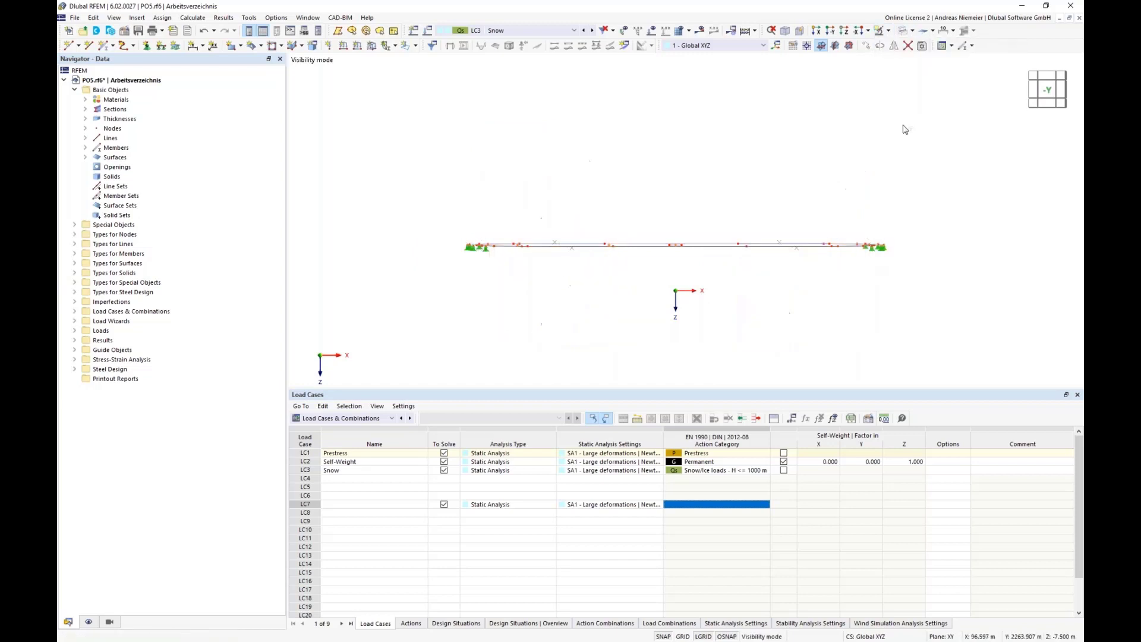
- Select all lines of the inner polygonal ring in the view along the Z-direction
{"action": "middle_click_drag", "start_coordinate": [905, 127], "coordinate": [885, 226], "text": "ctrl"}
{"action": "left_click", "coordinate": [858, 35]}
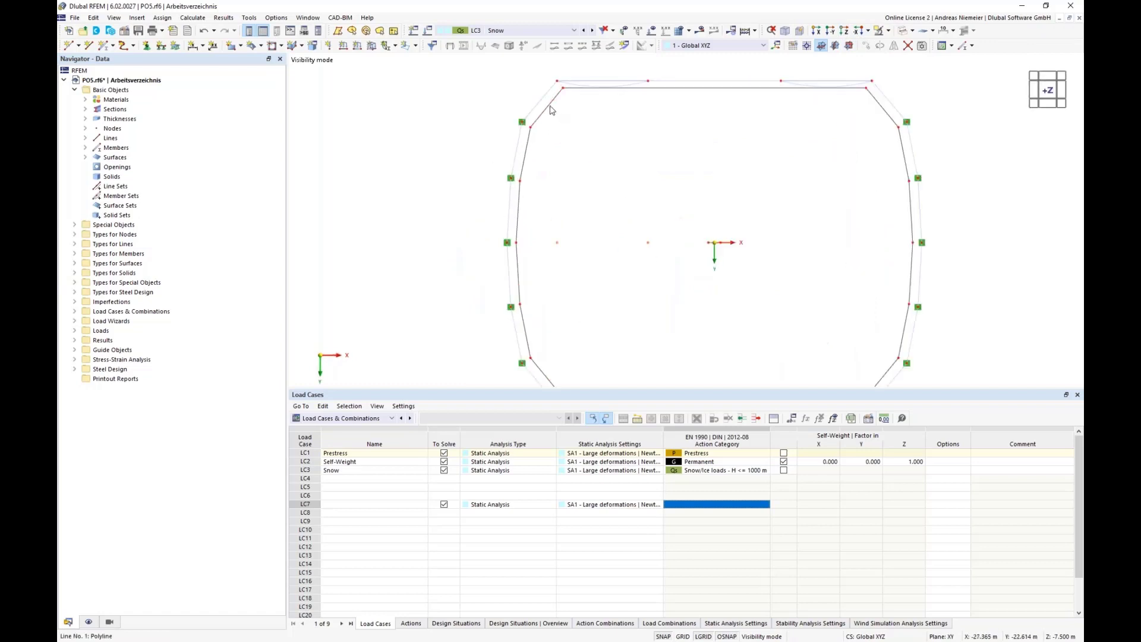
{"action": "scroll", "coordinate": [568, 90], "scroll_direction": "up", "scroll_amount": 2}
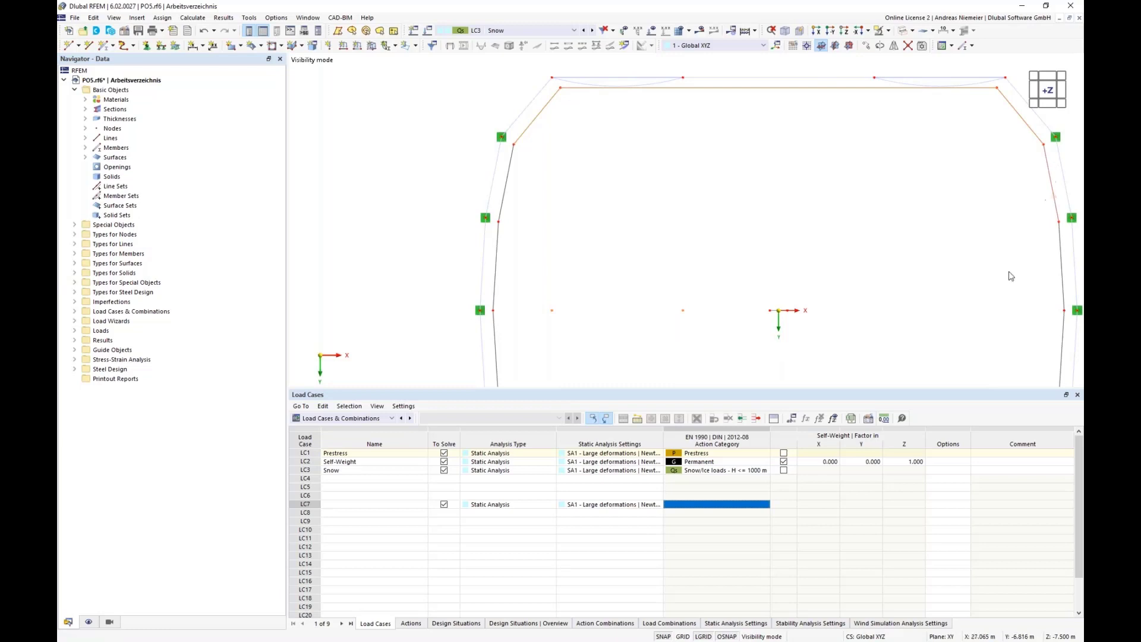
{"action": "scroll", "coordinate": [892, 219], "scroll_direction": "down", "scroll_amount": 2}
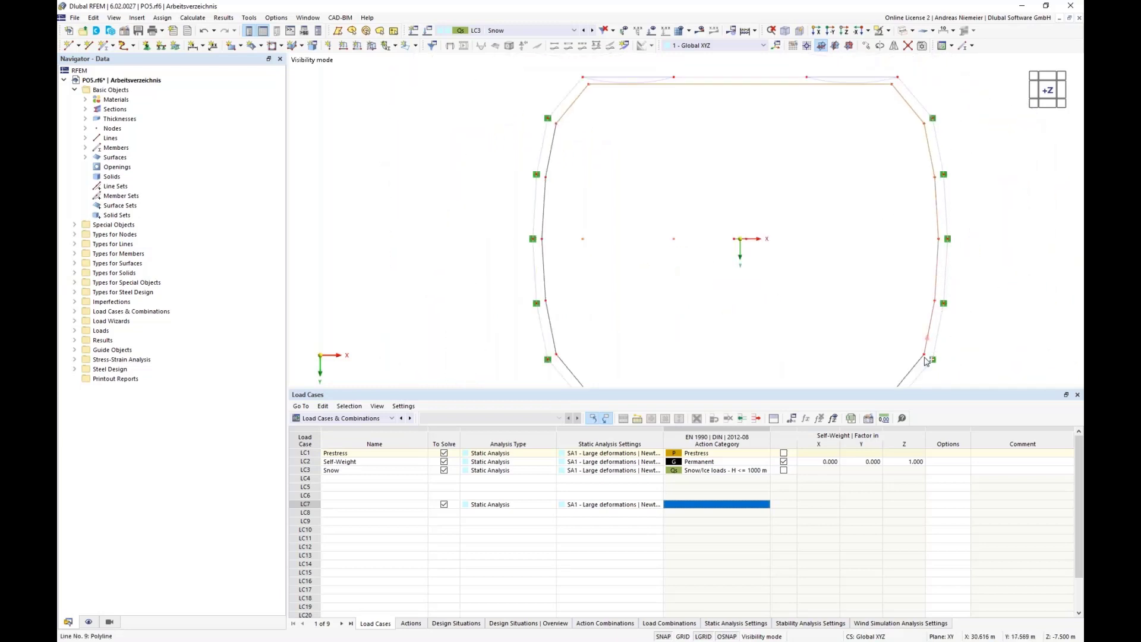
{"action": "middle_click_drag", "start_coordinate": [859, 304], "coordinate": [855, 172]}
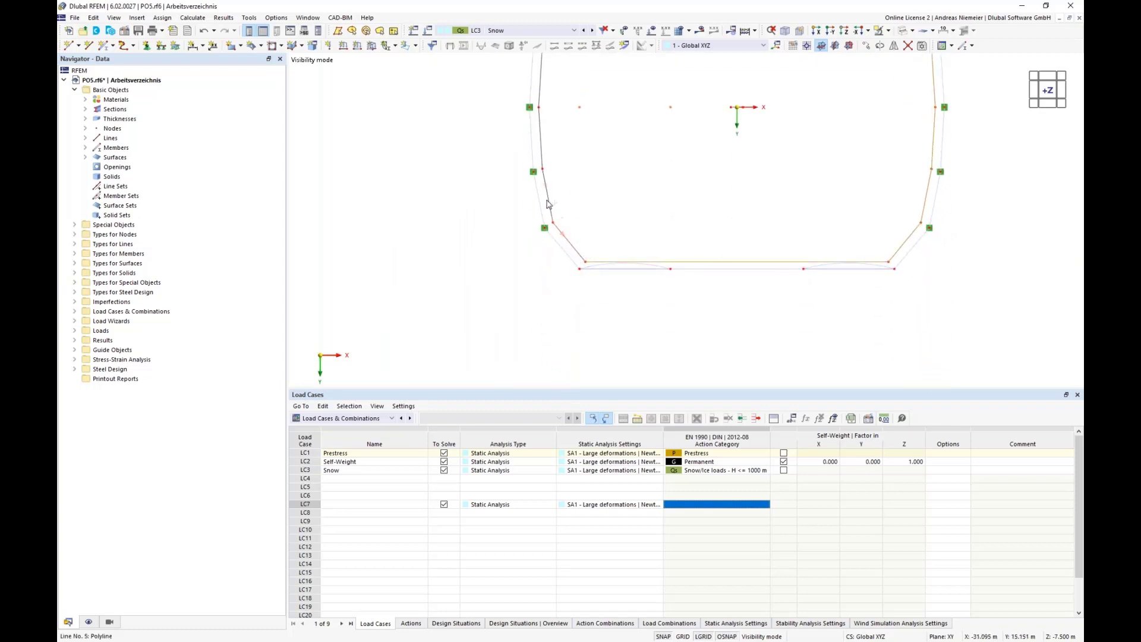
{"action": "middle_click_drag", "start_coordinate": [581, 128], "coordinate": [580, 222]}
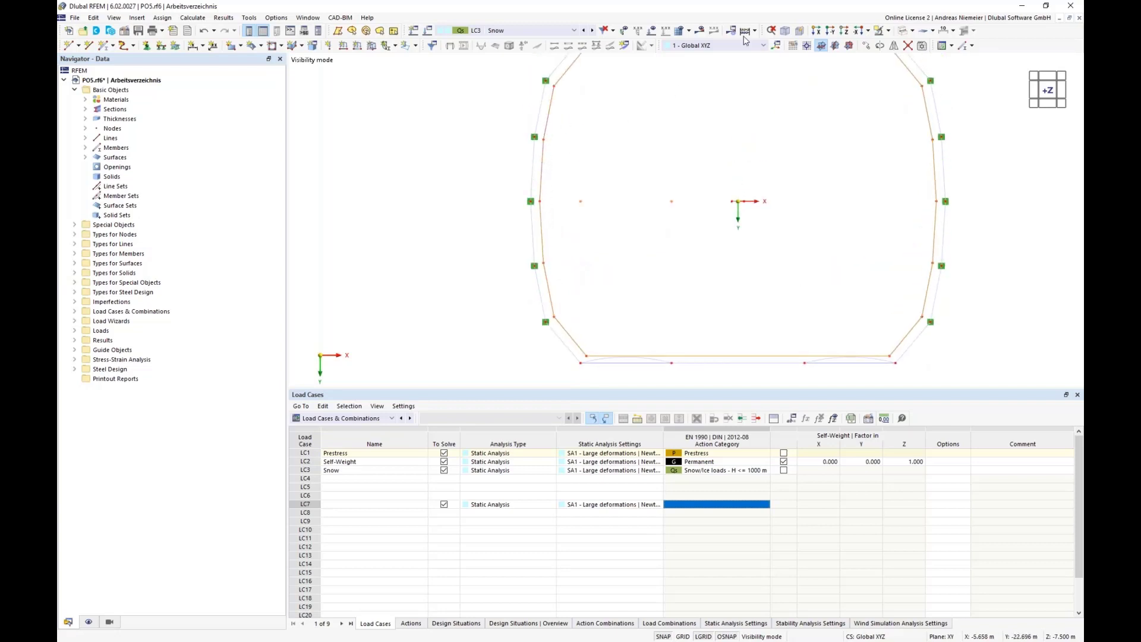
- Set up one copy of the ring lines, restoring the full model and picking two vertically aligned nodes as the 15 m Z displacement vector
{"action": "left_click", "coordinate": [867, 46]}
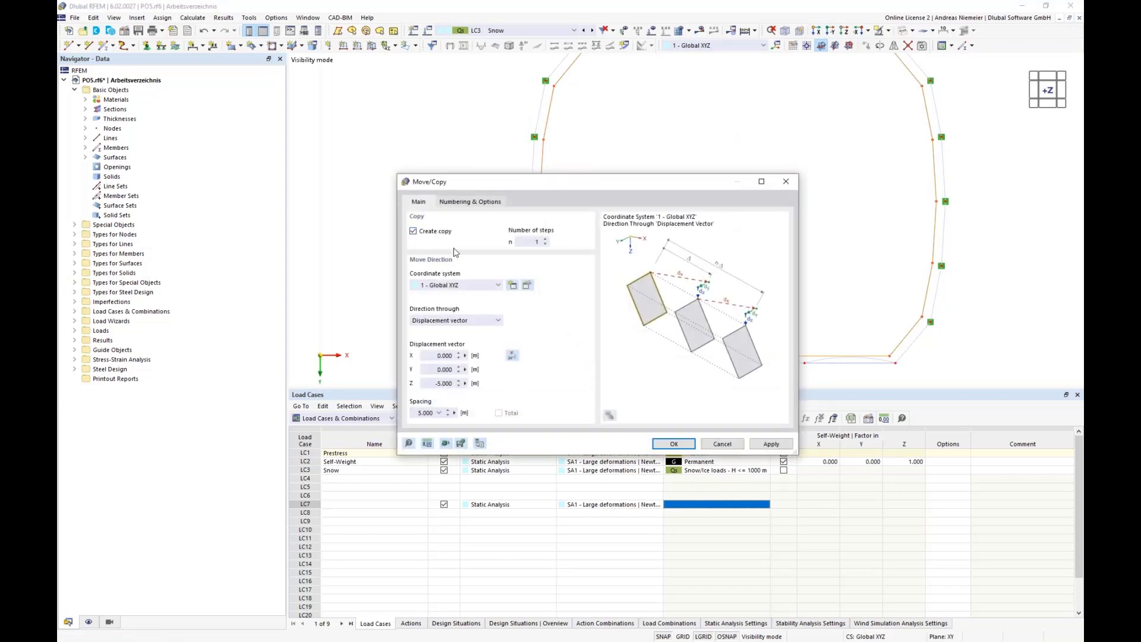
{"action": "left_click", "coordinate": [512, 355]}
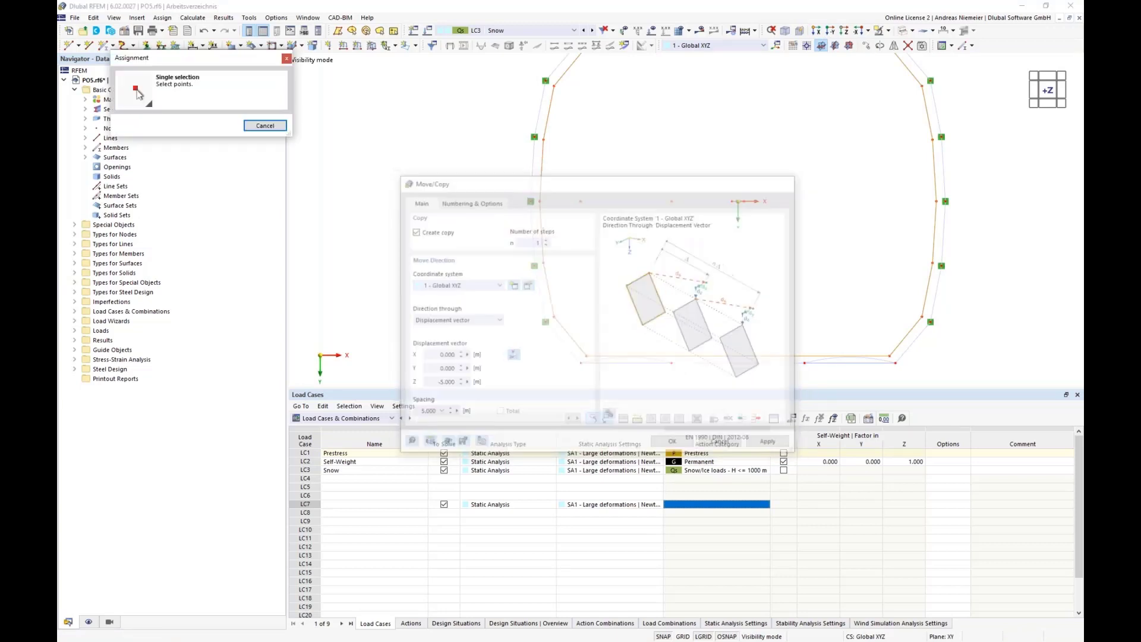
{"action": "left_click", "coordinate": [888, 31]}
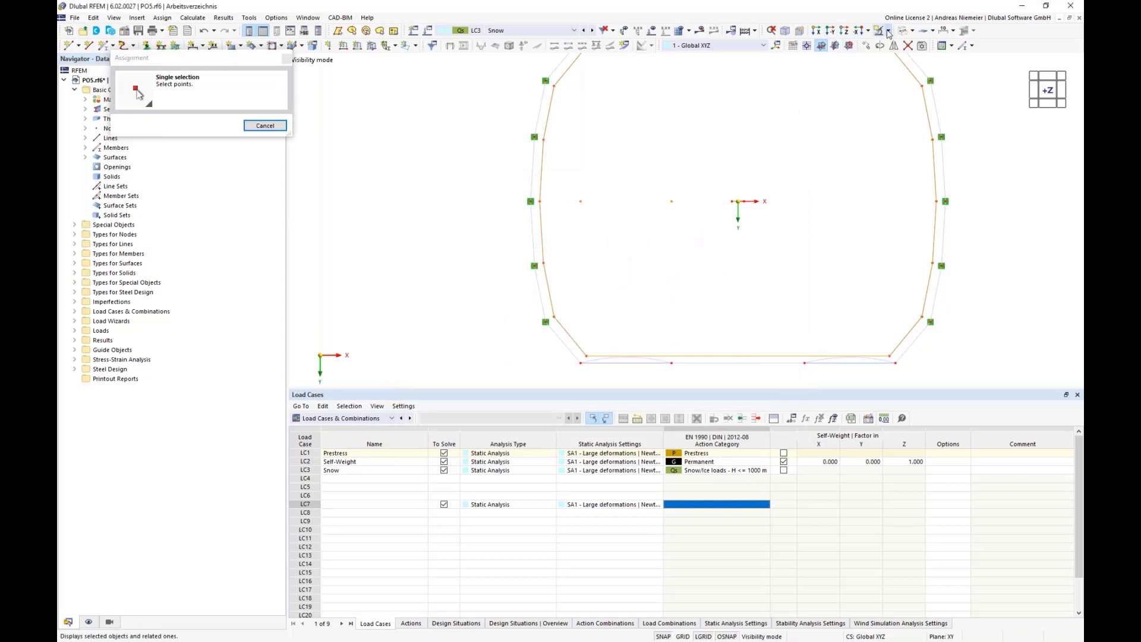
{"action": "left_click", "coordinate": [910, 103]}
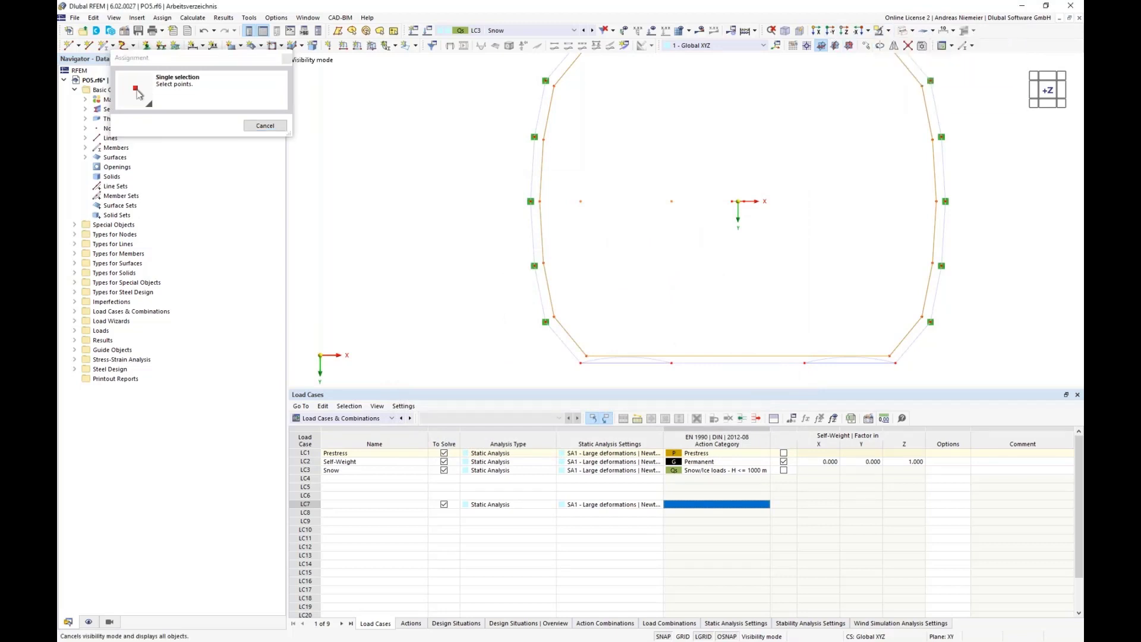
{"action": "left_click", "coordinate": [820, 44]}
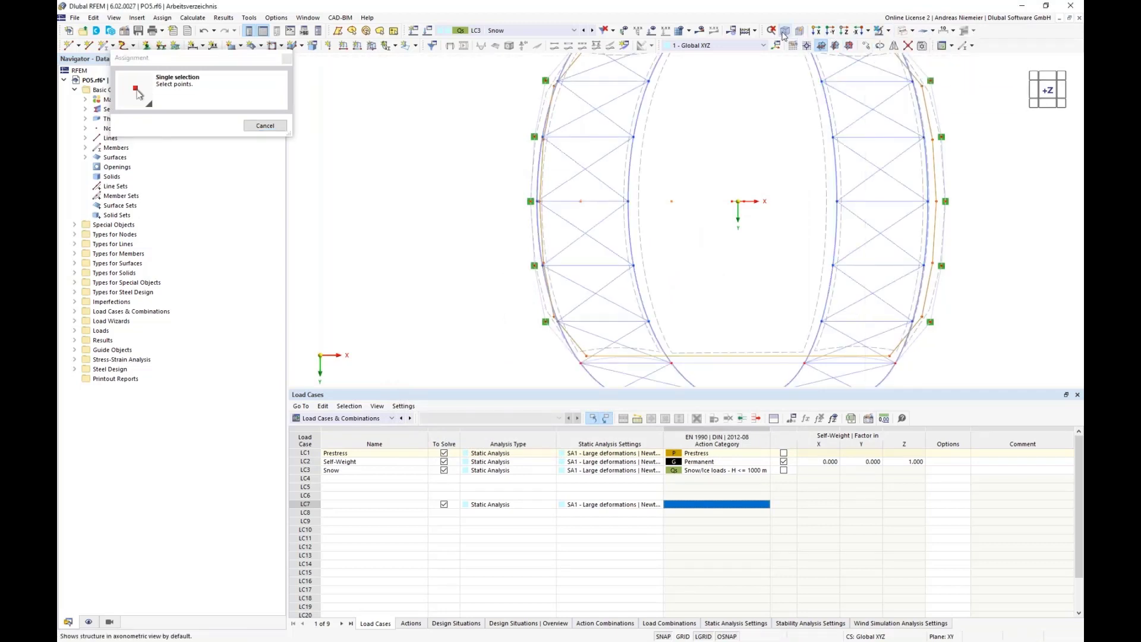
{"action": "scroll", "coordinate": [497, 225], "scroll_direction": "up", "scroll_amount": 5}
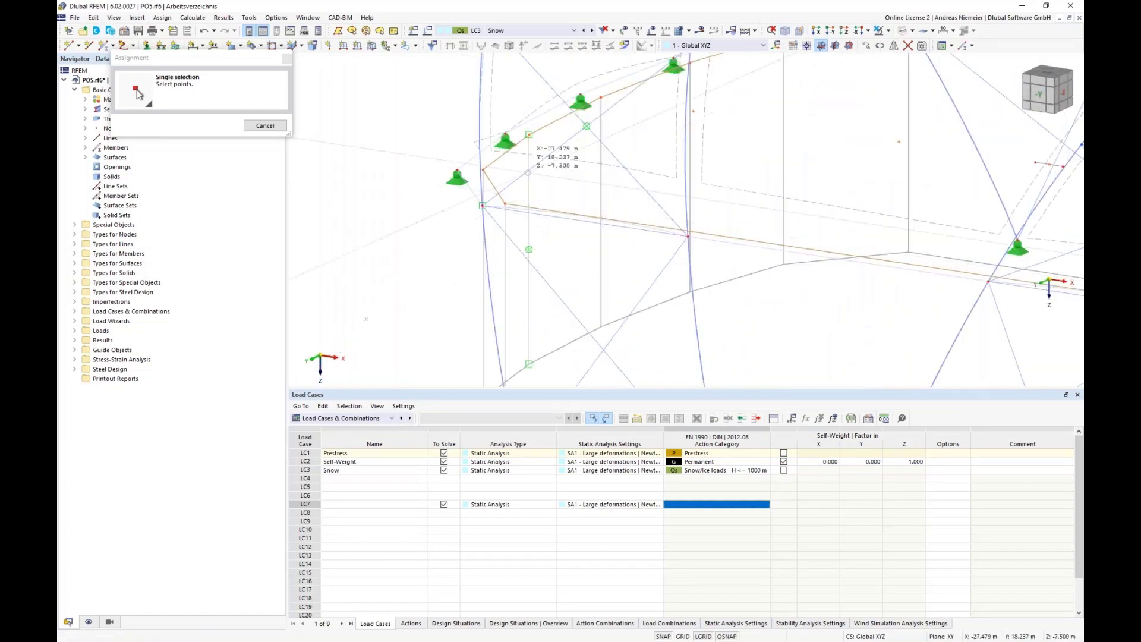
{"action": "scroll", "coordinate": [474, 64], "scroll_direction": "down", "scroll_amount": 1}
{"action": "scroll", "coordinate": [481, 291], "scroll_direction": "up", "scroll_amount": 2}
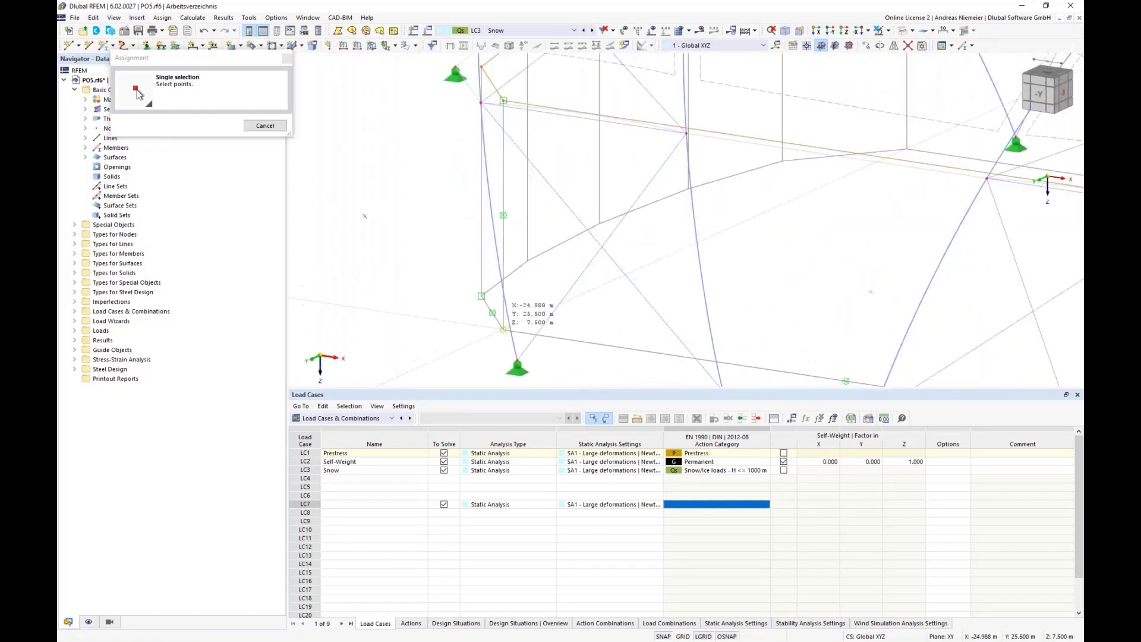
{"action": "left_click", "coordinate": [487, 298]}
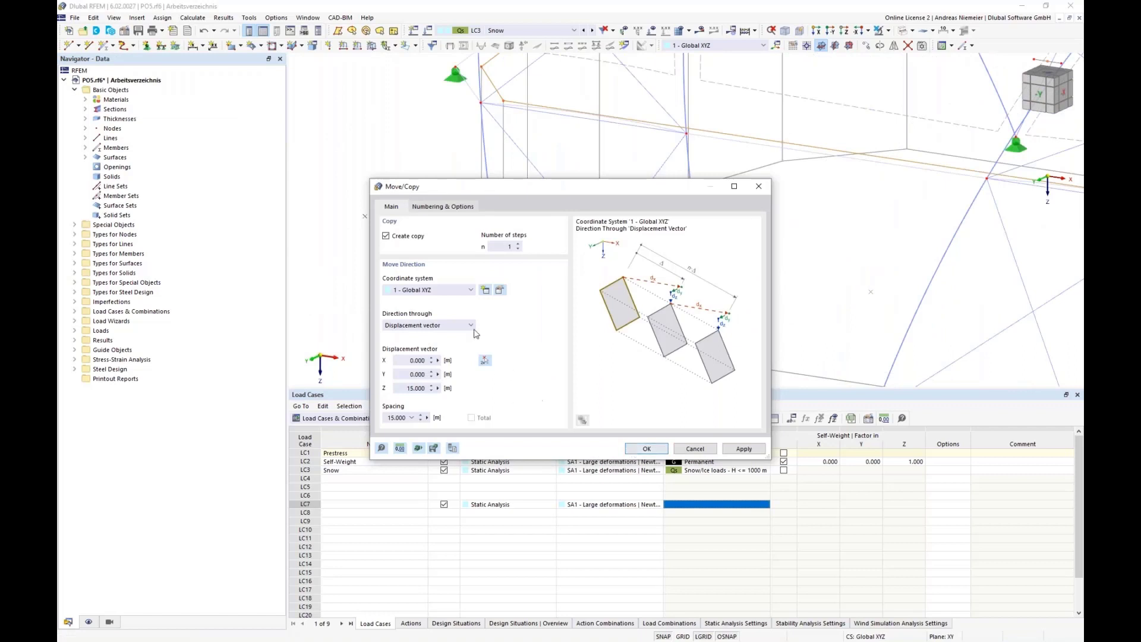
- Link the copied lines with surfaces as step links, using a new template surface of stiffness type Rigid, and complete the copy
{"action": "left_click", "coordinate": [443, 207]}
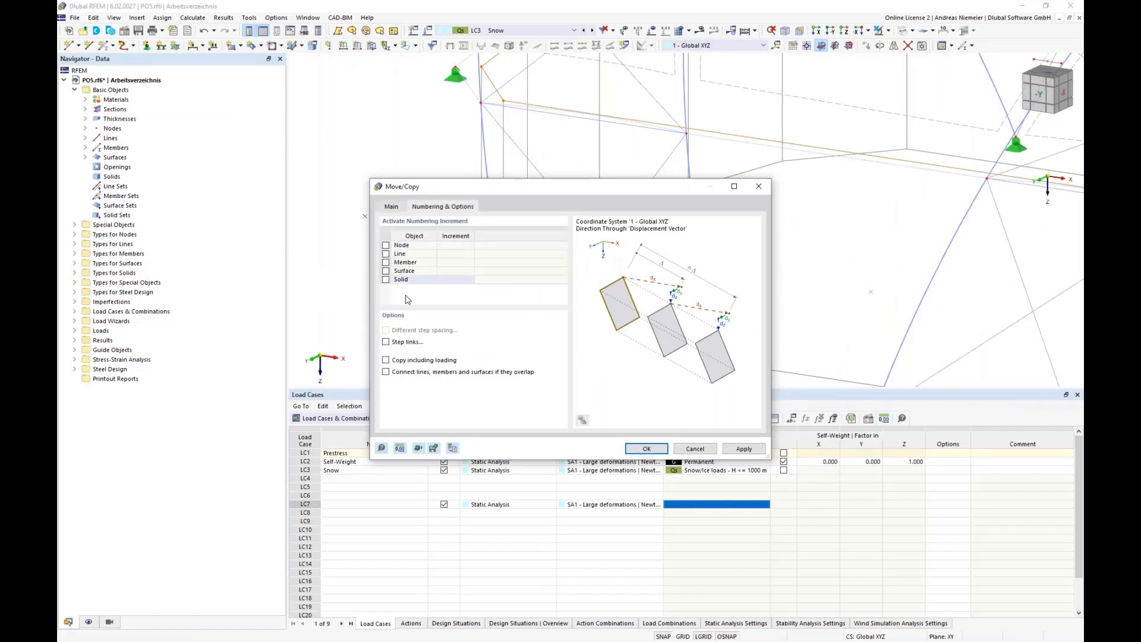
{"action": "left_click", "coordinate": [386, 343]}
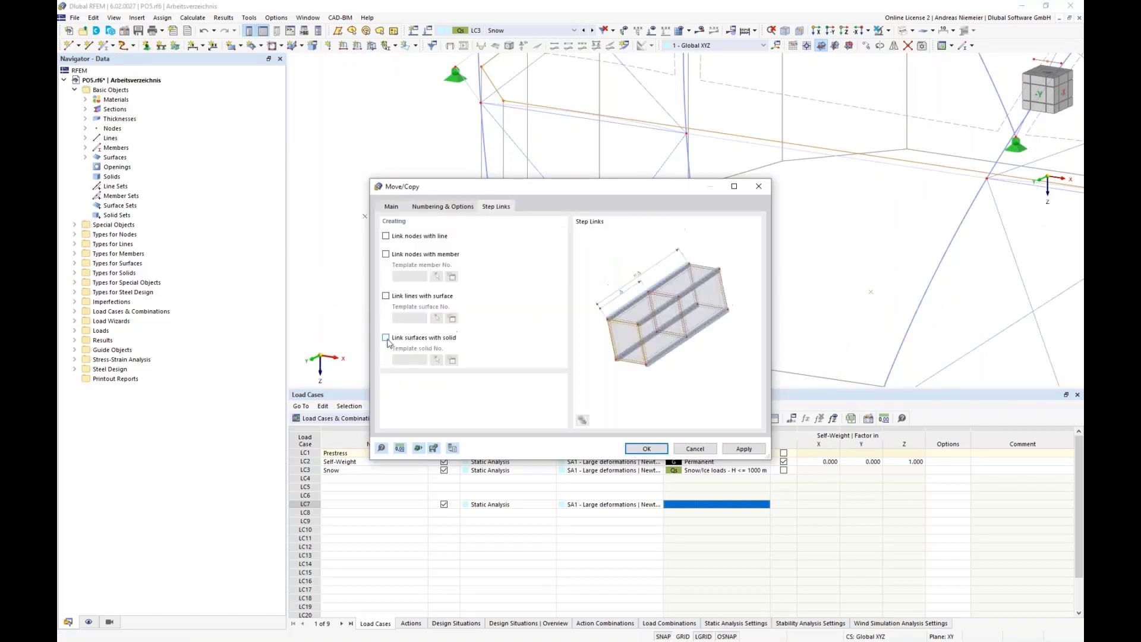
{"action": "left_click", "coordinate": [393, 297]}
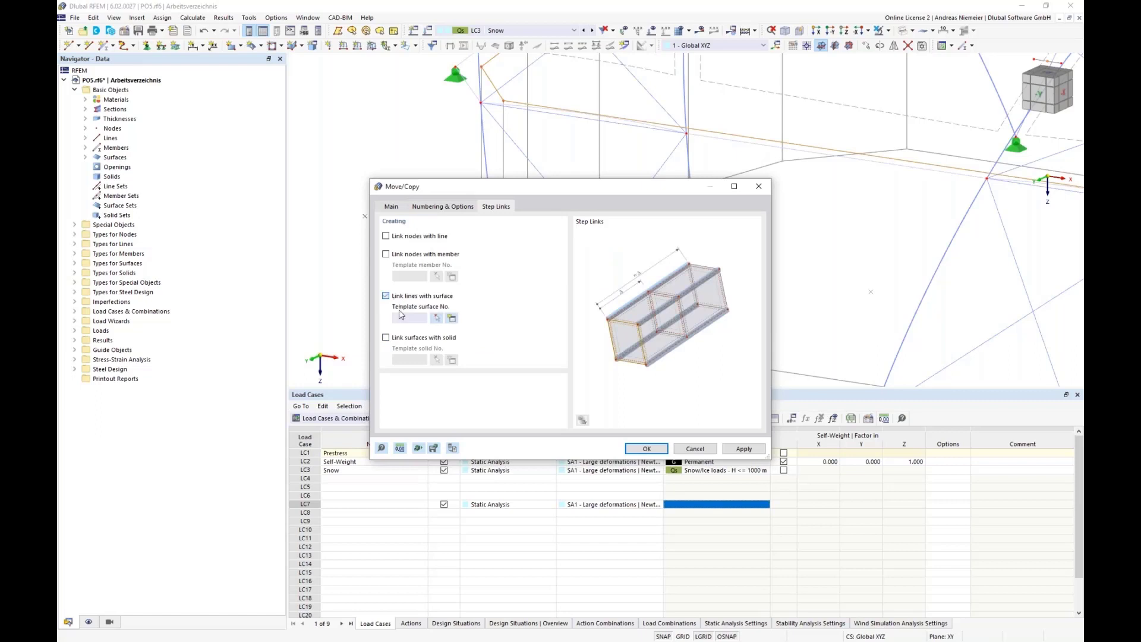
{"action": "left_click", "coordinate": [451, 319]}
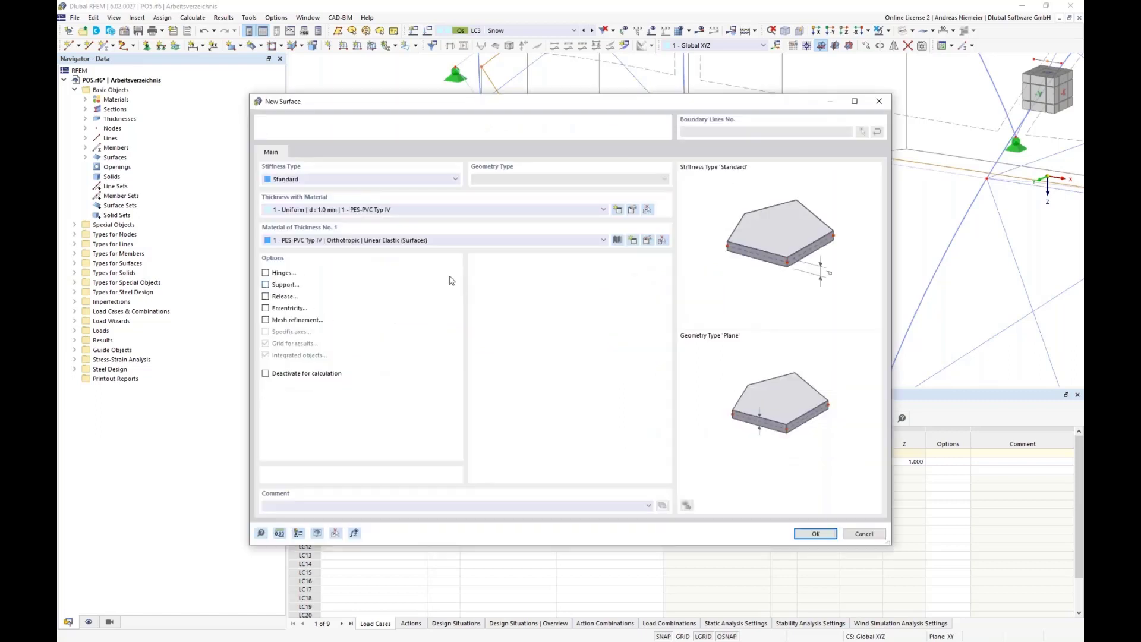
{"action": "left_click", "coordinate": [324, 179]}
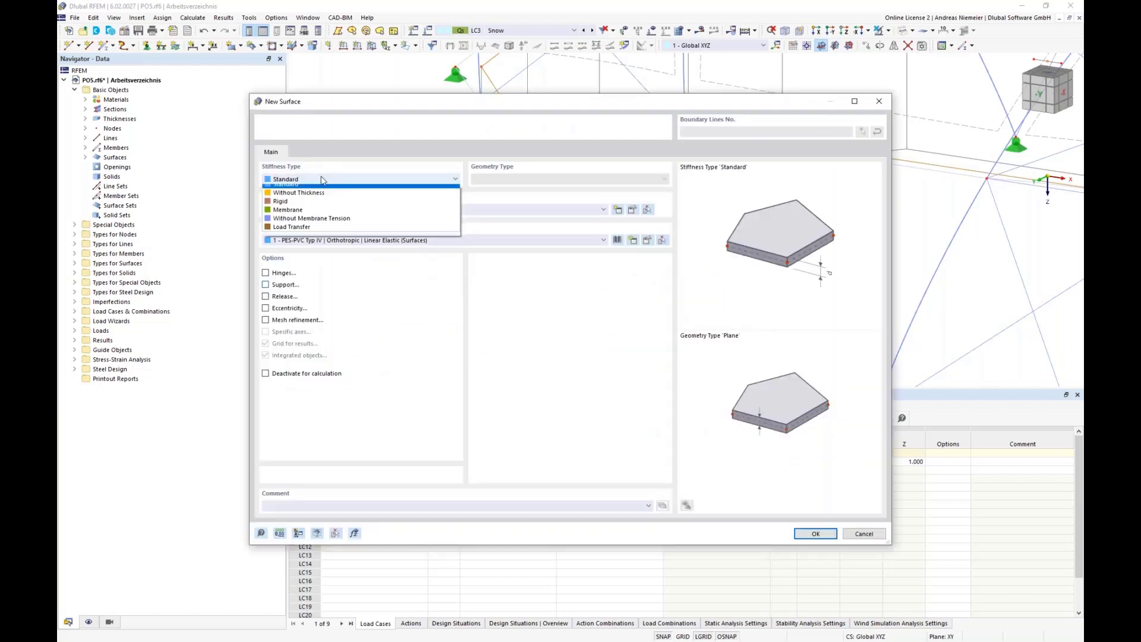
{"action": "left_click", "coordinate": [299, 206]}
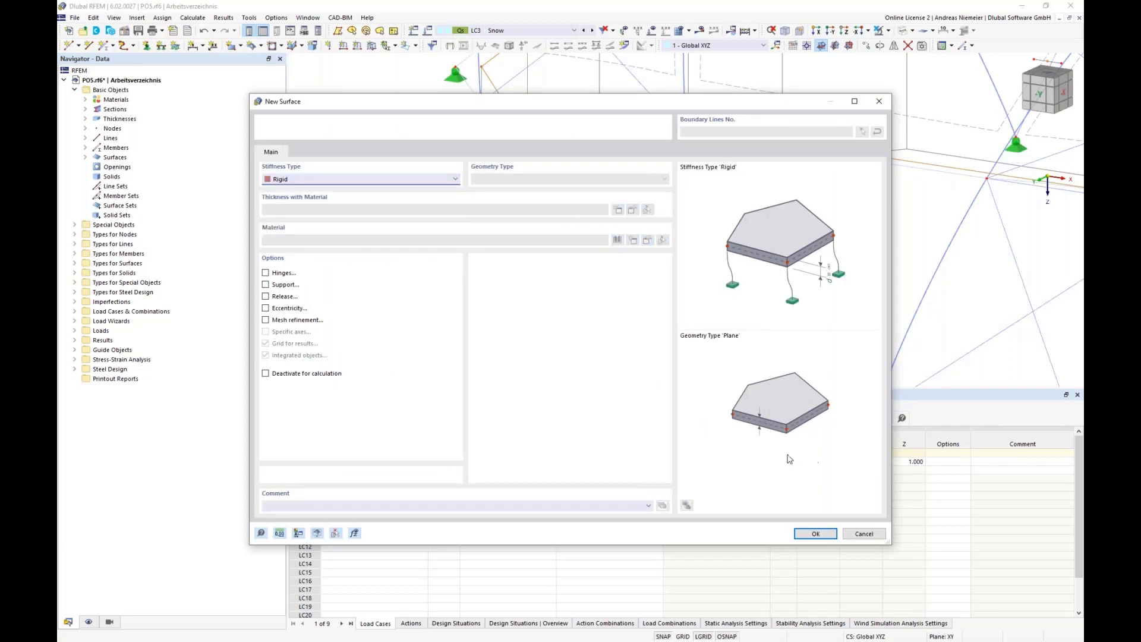
{"action": "left_click", "coordinate": [815, 533]}
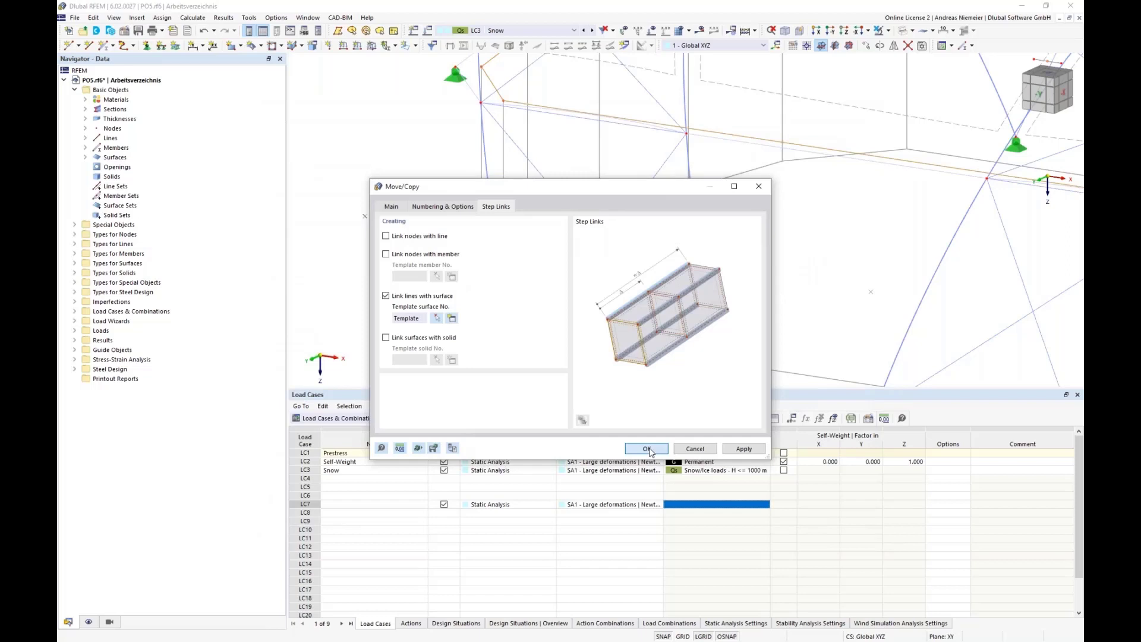
{"action": "left_click", "coordinate": [647, 449]}
{"action": "left_click", "coordinate": [619, 377]}
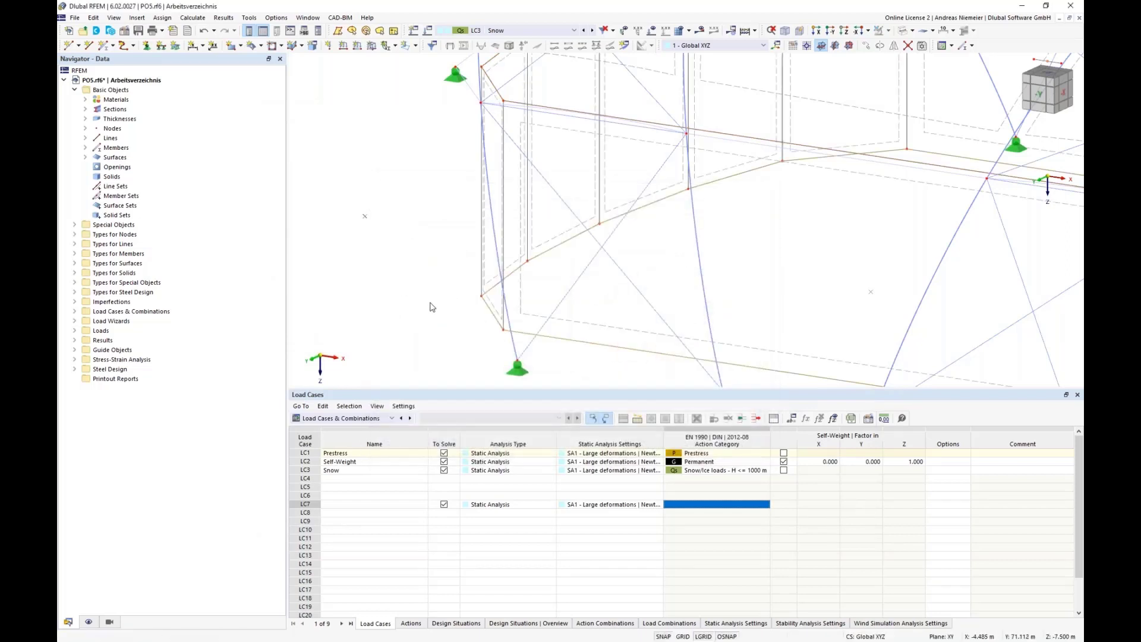
- Display the model as a solid and examine the new wall surfaces below the membrane, ending in a straight side view
{"action": "left_click", "coordinate": [904, 31]}
{"action": "scroll", "coordinate": [435, 220], "scroll_direction": "down", "scroll_amount": 1}
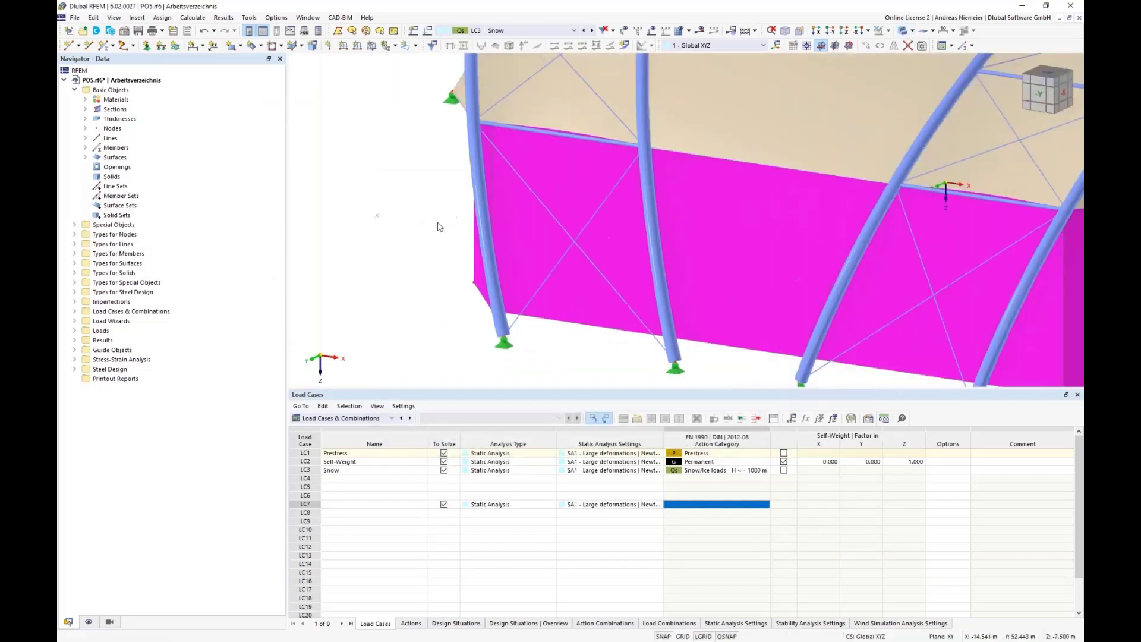
{"action": "scroll", "coordinate": [420, 310], "scroll_direction": "down", "scroll_amount": 4}
{"action": "middle_click_drag", "start_coordinate": [411, 305], "coordinate": [627, 326], "text": "ctrl"}
{"action": "scroll", "coordinate": [627, 326], "scroll_direction": "up", "scroll_amount": 3}
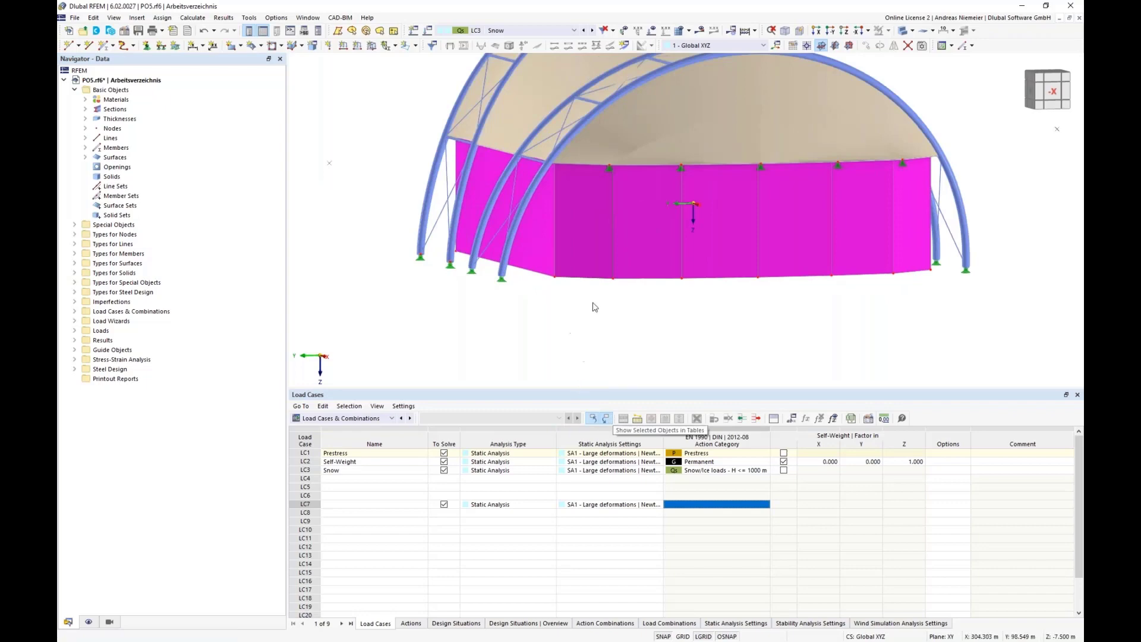
{"action": "middle_click_drag", "start_coordinate": [682, 312], "coordinate": [639, 304], "text": "ctrl"}
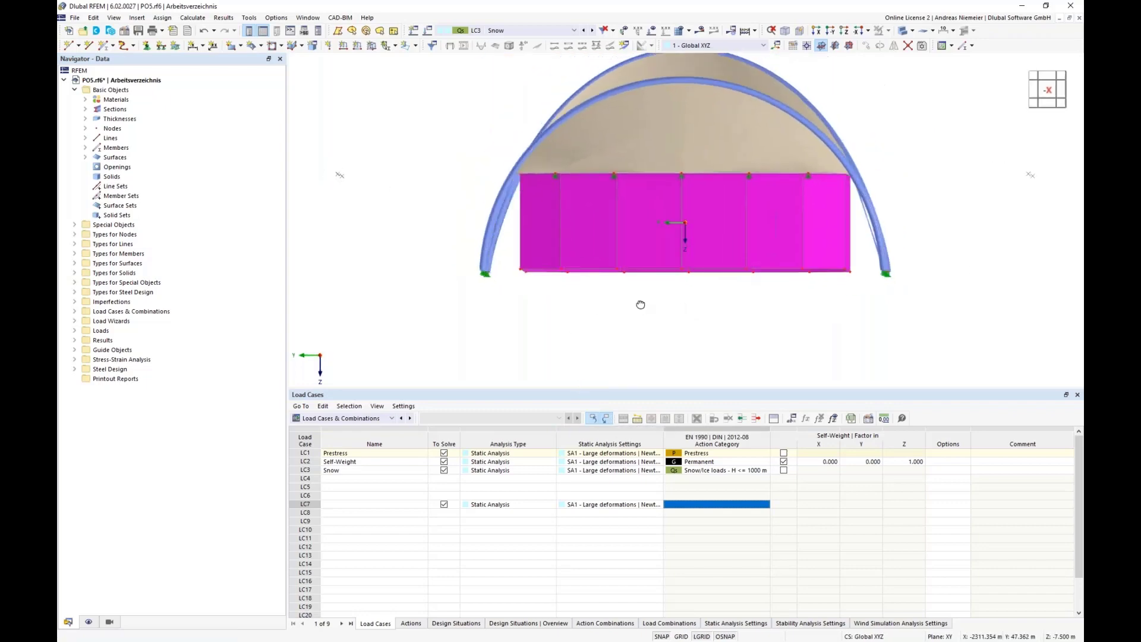
- Assign the hinged line support to all bottom edge lines of the walls and show the line supports
{"action": "left_click", "coordinate": [161, 46]}
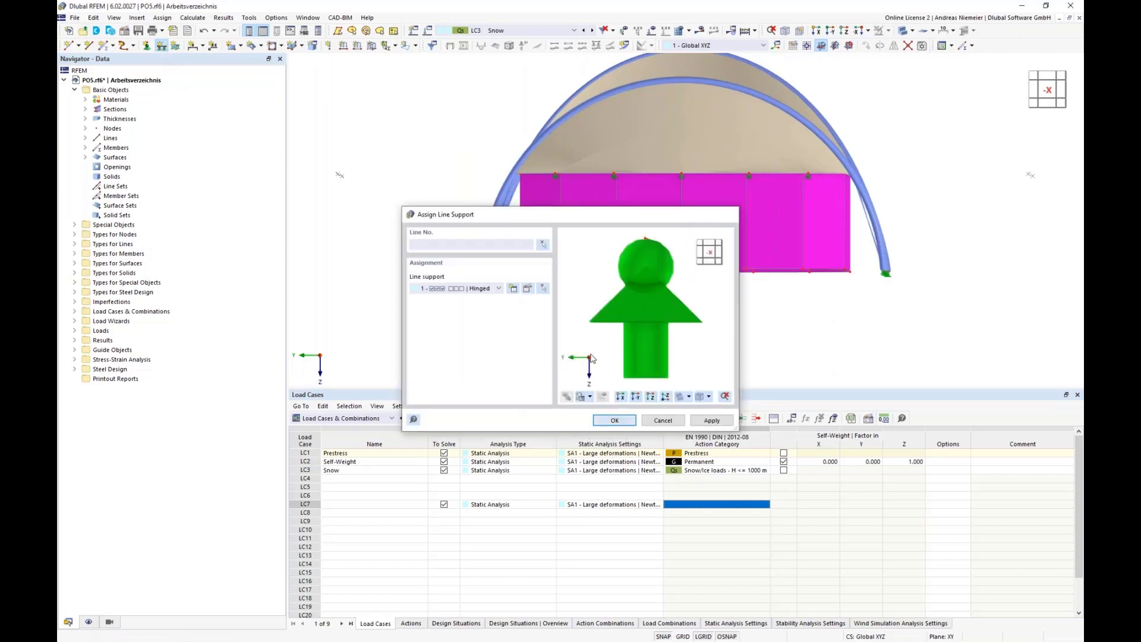
{"action": "left_click", "coordinate": [623, 423]}
{"action": "left_click_drag", "start_coordinate": [506, 256], "coordinate": [855, 298]}
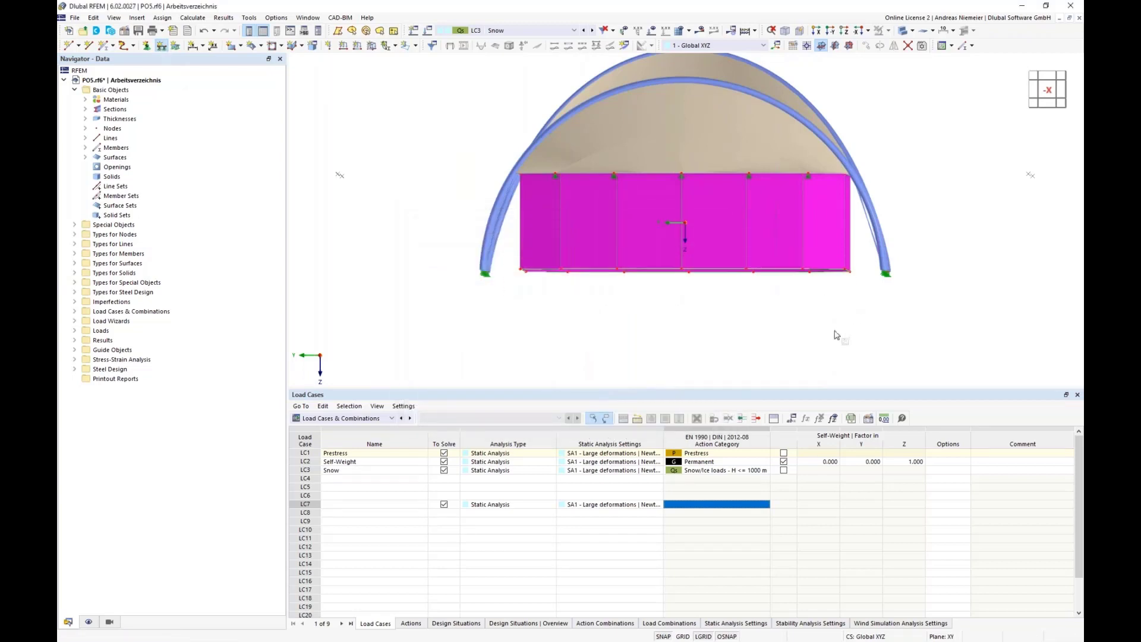
{"action": "left_click", "coordinate": [89, 622]}
{"action": "left_click", "coordinate": [84, 206]}
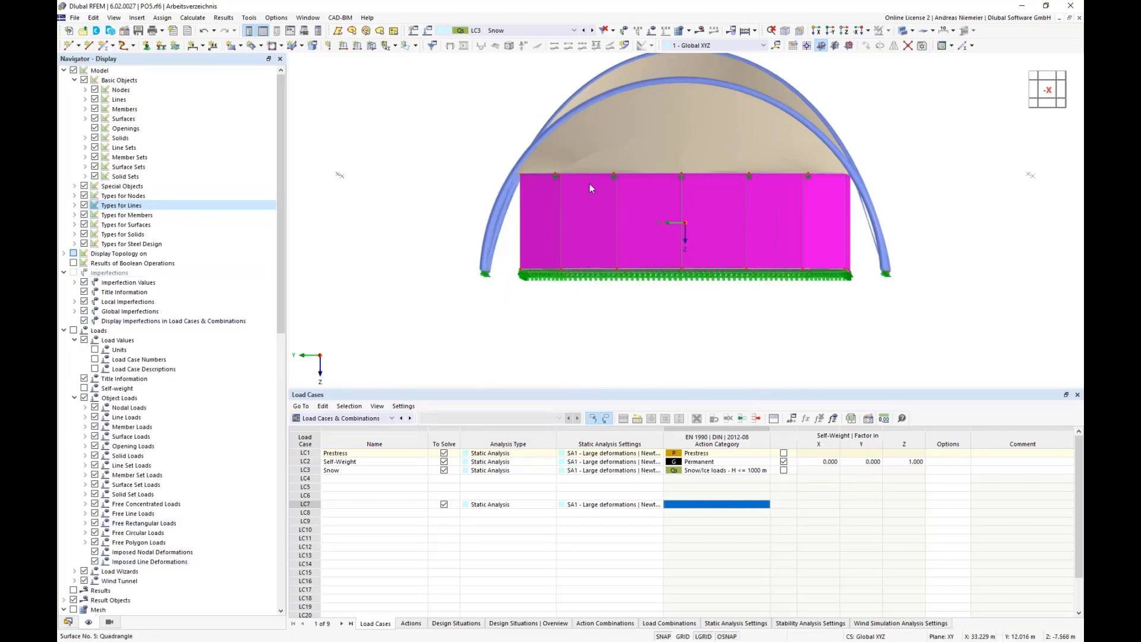
- Isolate the nodes, lines and supports along the walls' upper edge and view them in the Z-direction
{"action": "scroll", "coordinate": [592, 179], "scroll_direction": "up", "scroll_amount": 2}
{"action": "scroll", "coordinate": [401, 176], "scroll_direction": "down", "scroll_amount": 3}
{"action": "scroll", "coordinate": [473, 184], "scroll_direction": "up", "scroll_amount": 2}
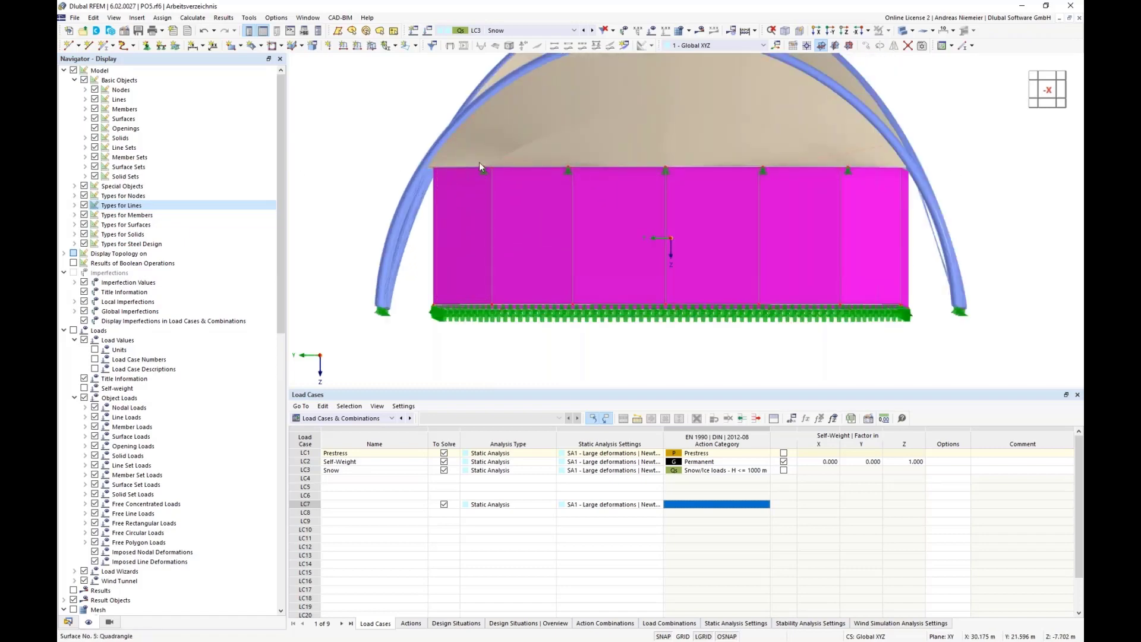
{"action": "scroll", "coordinate": [488, 232], "scroll_direction": "down", "scroll_amount": 1}
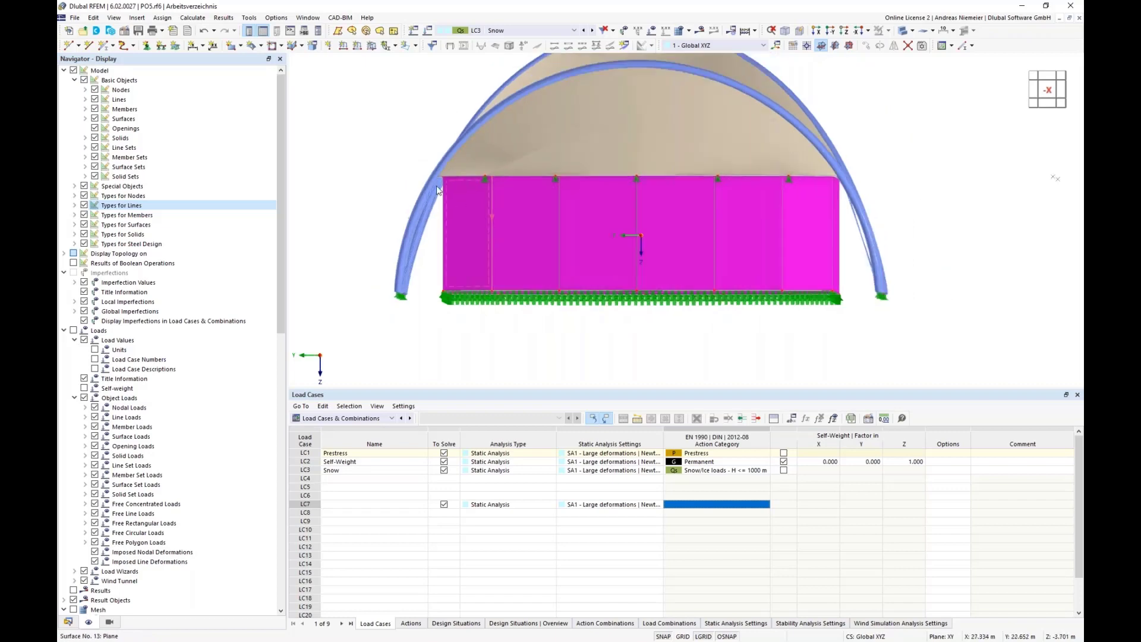
{"action": "left_click_drag", "start_coordinate": [414, 176], "coordinate": [844, 202]}
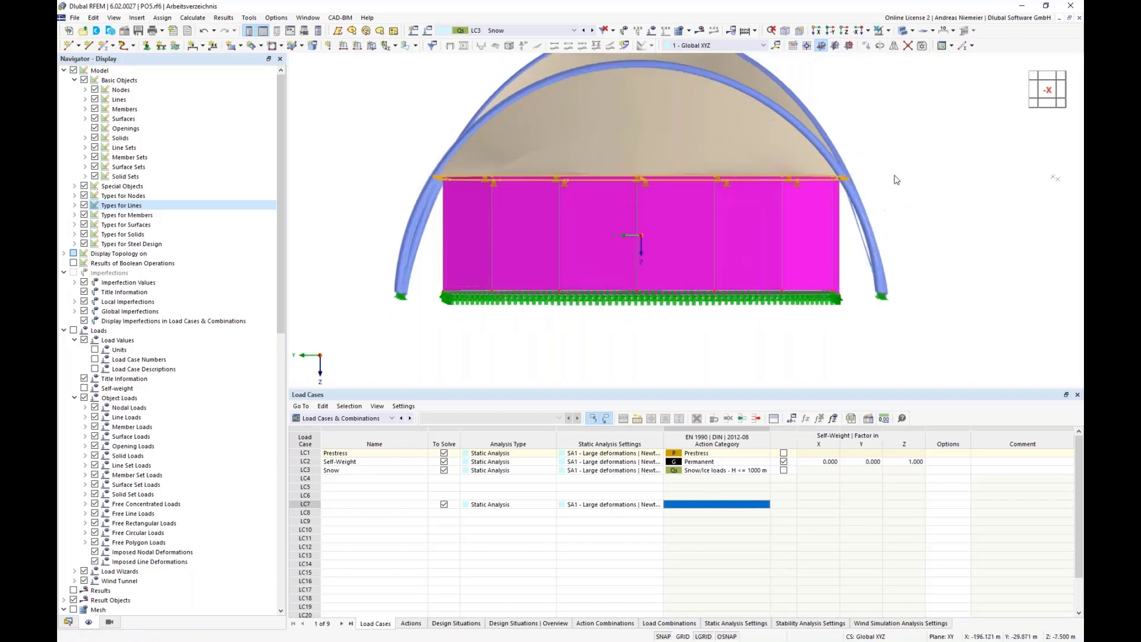
{"action": "left_click", "coordinate": [889, 32]}
{"action": "left_click", "coordinate": [910, 45]}
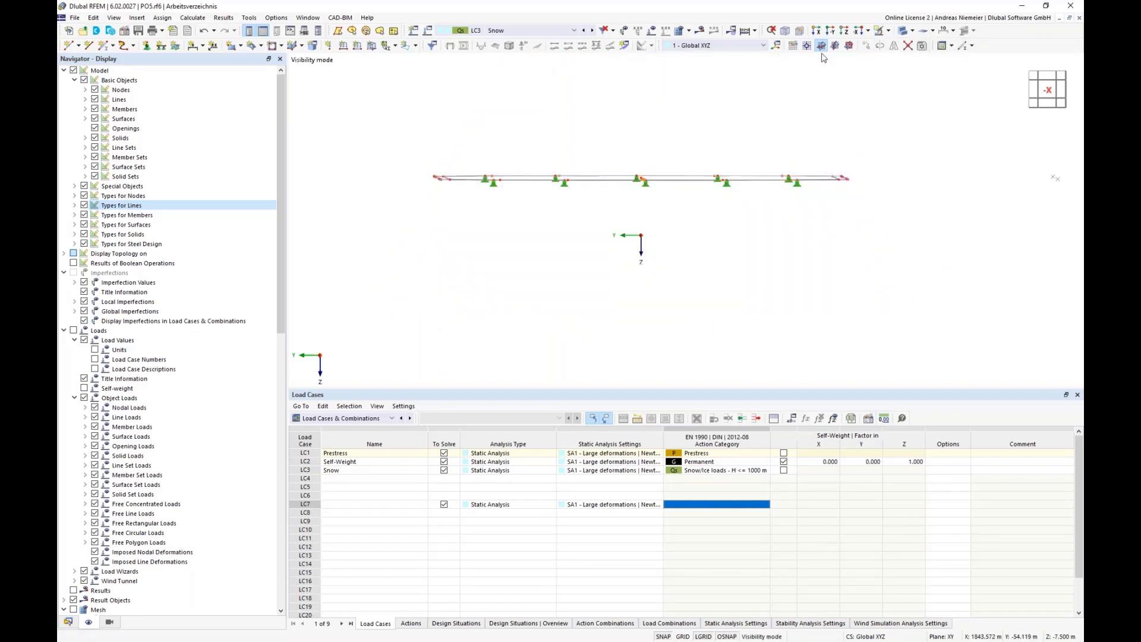
{"action": "left_click", "coordinate": [849, 46]}
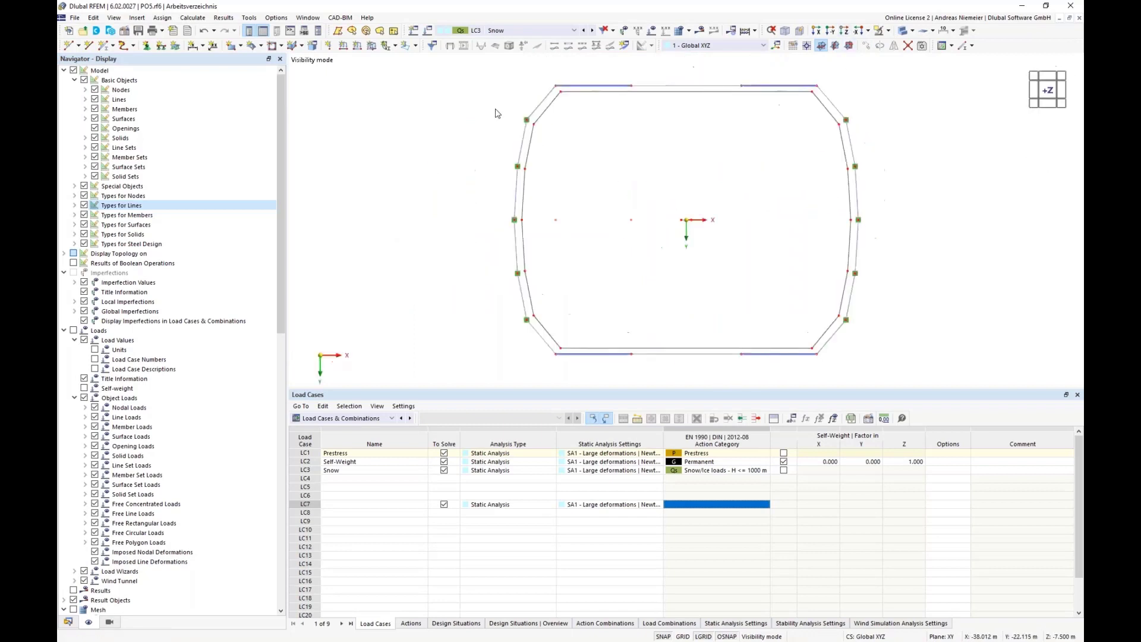
- Remove the nodal support assignment from all supported nodes on the outer ring's -X and +X sides
{"action": "left_click_drag", "start_coordinate": [591, 145], "coordinate": [912, 329]}
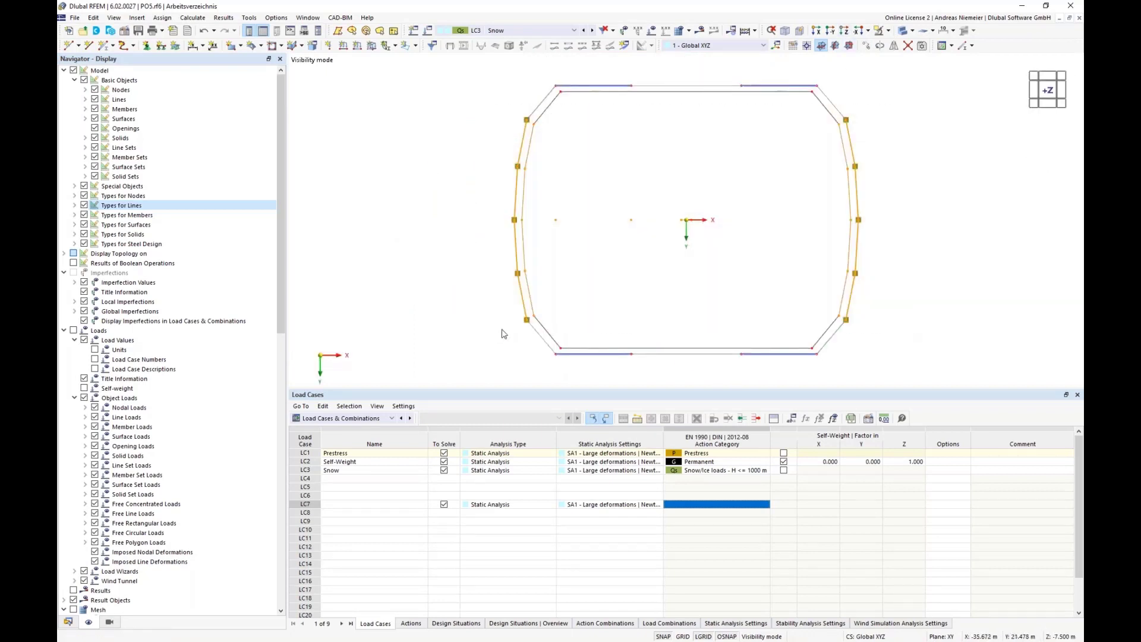
{"action": "right_click", "coordinate": [528, 320]}
{"action": "mouse_move", "coordinate": [583, 28]}
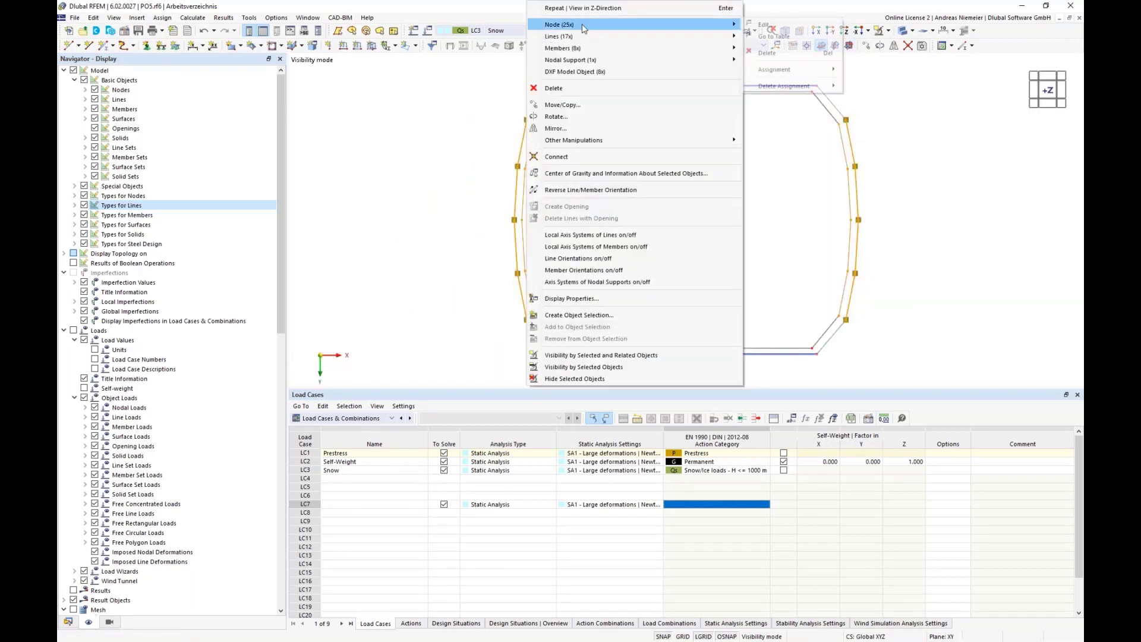
{"action": "mouse_move", "coordinate": [588, 64]}
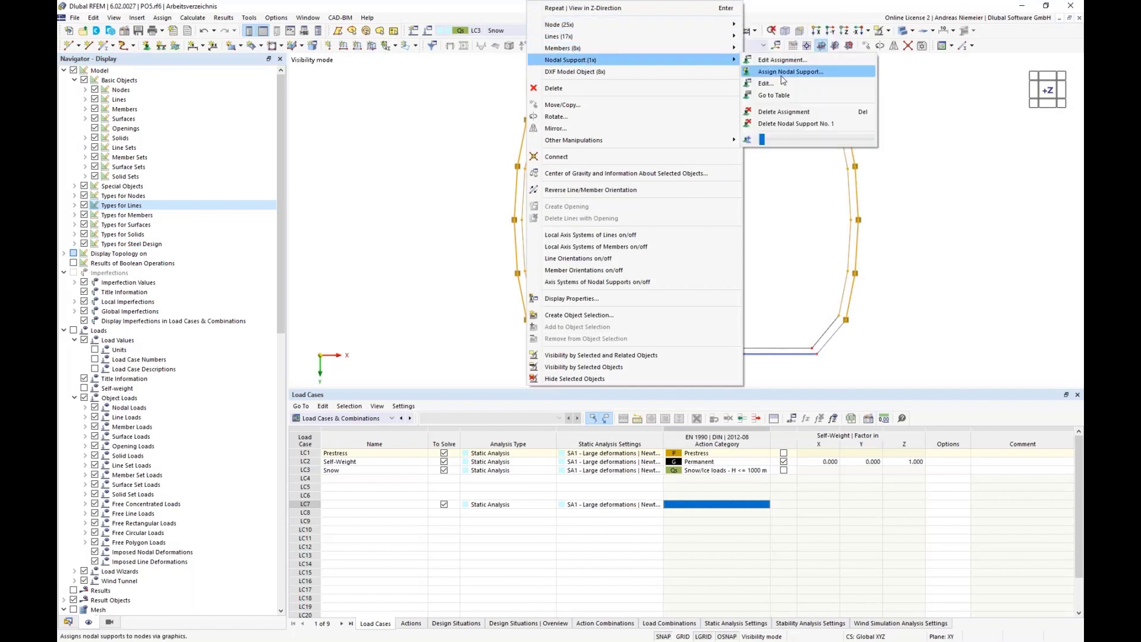
{"action": "left_click", "coordinate": [791, 112]}
- Start a new member of type Rigid and link the outer and inner ring nodes at the -X, -Y corner
{"action": "scroll", "coordinate": [522, 102], "scroll_direction": "up", "scroll_amount": 3}
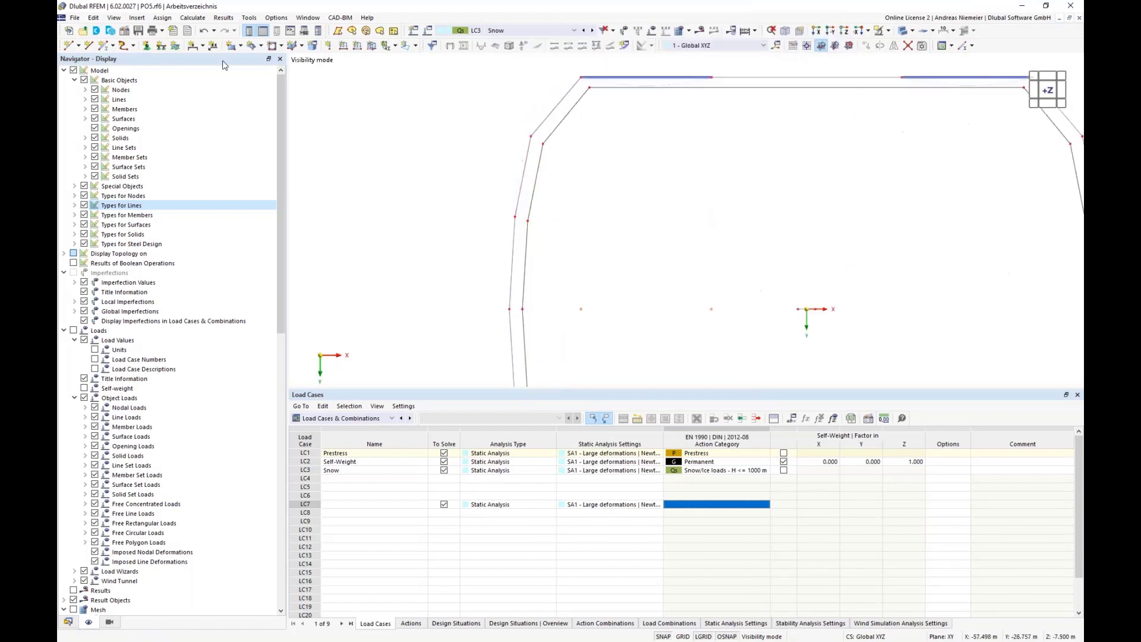
{"action": "left_click", "coordinate": [105, 46]}
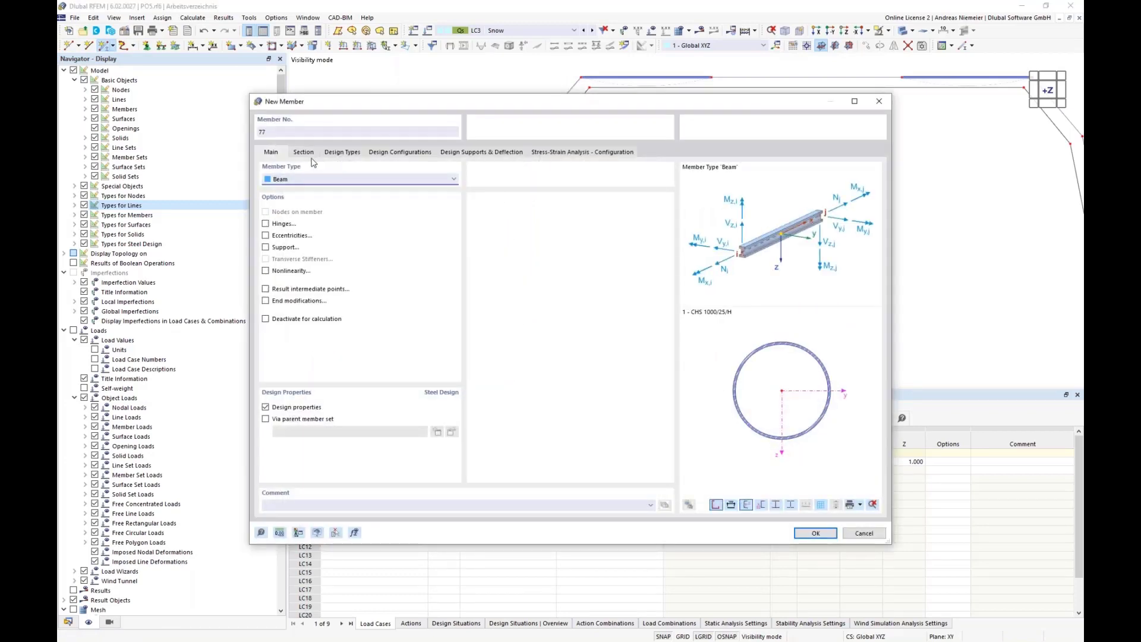
{"action": "left_click", "coordinate": [357, 179]}
{"action": "left_click", "coordinate": [410, 198]}
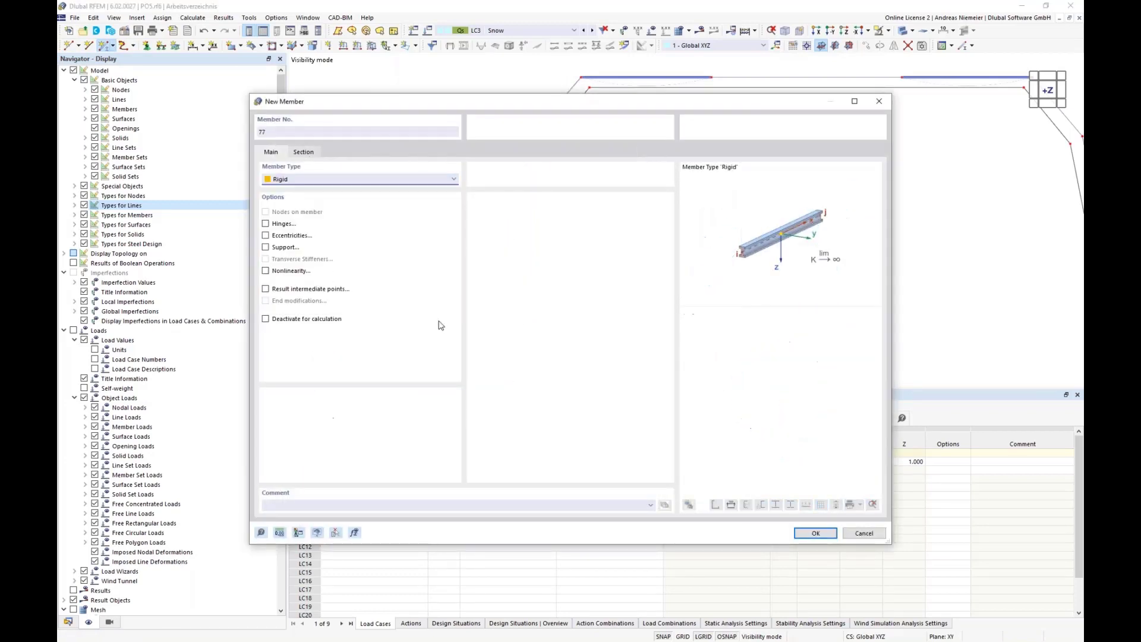
{"action": "left_click", "coordinate": [815, 533]}
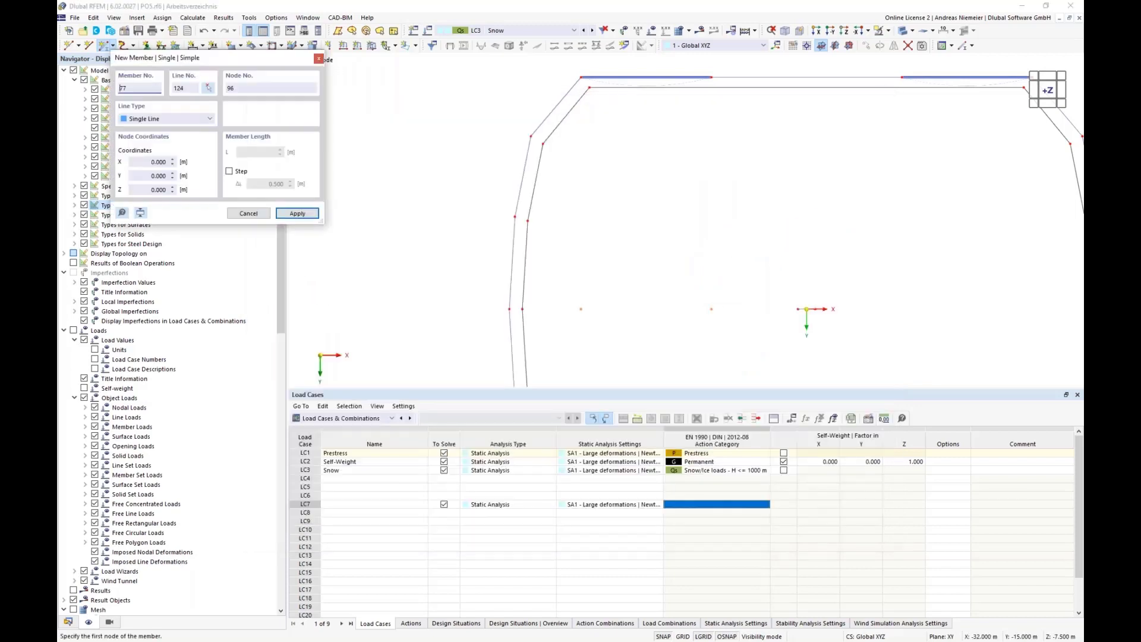
{"action": "scroll", "coordinate": [547, 136], "scroll_direction": "up", "scroll_amount": 1}
{"action": "left_click", "coordinate": [526, 138]}
{"action": "left_click", "coordinate": [552, 154]}
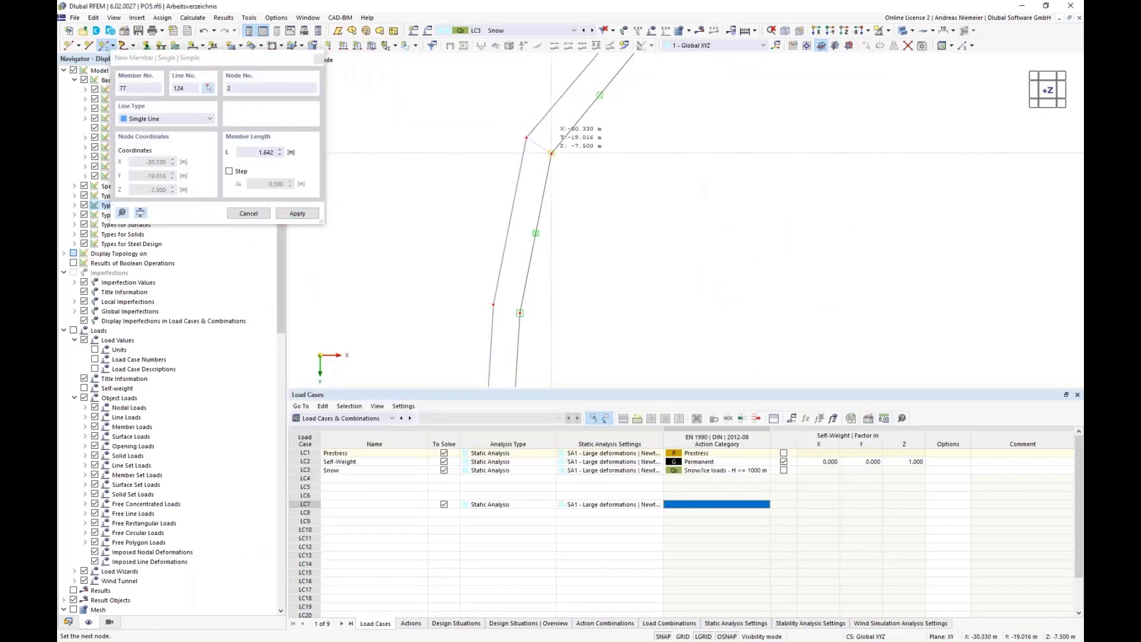
{"action": "right_click", "coordinate": [607, 236]}
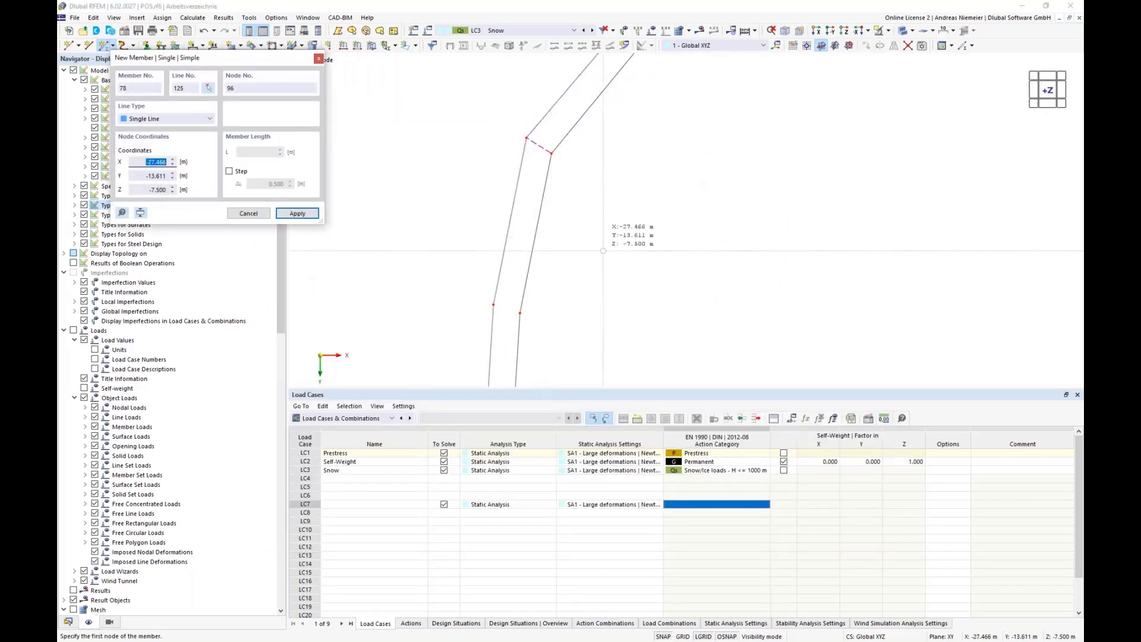
- Add rigid members linking the next two outer and inner node pairs along the -X side, down to Y = 0
{"action": "left_click", "coordinate": [494, 304]}
{"action": "left_click", "coordinate": [520, 313]}
{"action": "right_click", "coordinate": [573, 219]}
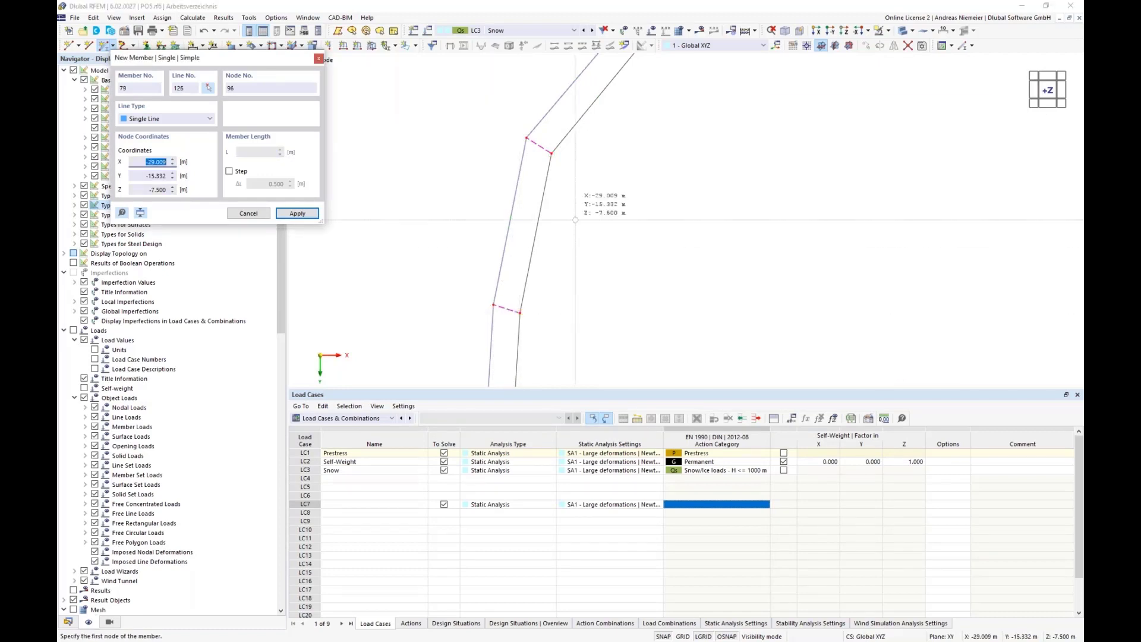
{"action": "scroll", "coordinate": [573, 217], "scroll_direction": "down", "scroll_amount": 4}
{"action": "scroll", "coordinate": [536, 329], "scroll_direction": "up", "scroll_amount": 4}
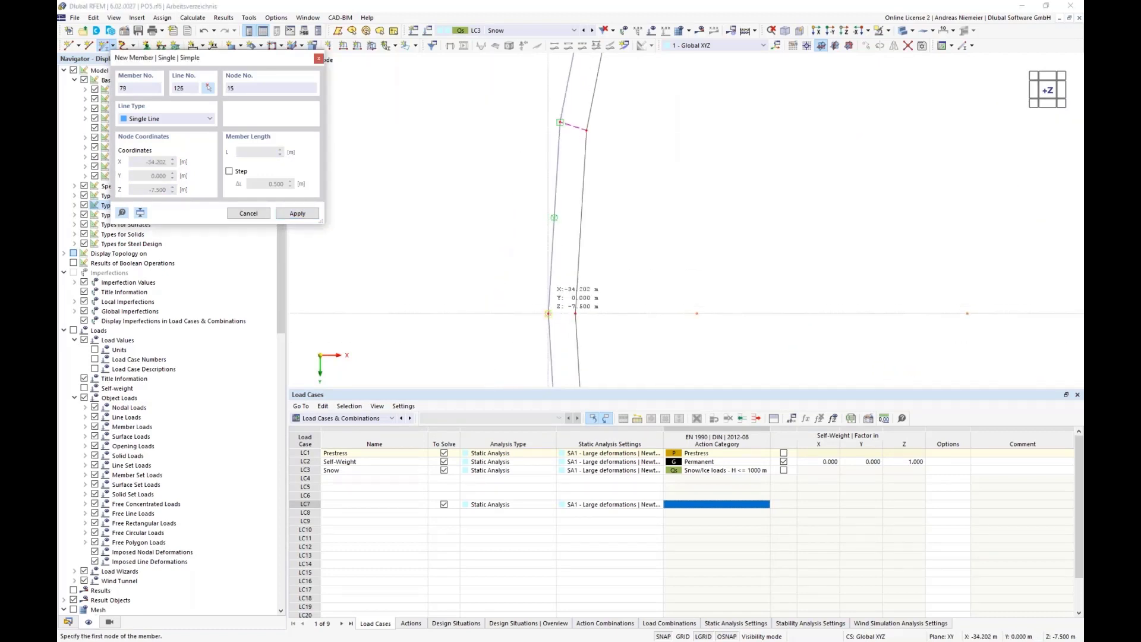
{"action": "left_click", "coordinate": [548, 313]}
{"action": "left_click", "coordinate": [575, 313]}
{"action": "right_click", "coordinate": [535, 187]}
- Add rigid members linking the two remaining outer and inner node pairs on the -X side, at positive Y
{"action": "scroll", "coordinate": [538, 187], "scroll_direction": "down", "scroll_amount": 5}
{"action": "scroll", "coordinate": [546, 306], "scroll_direction": "up", "scroll_amount": 1}
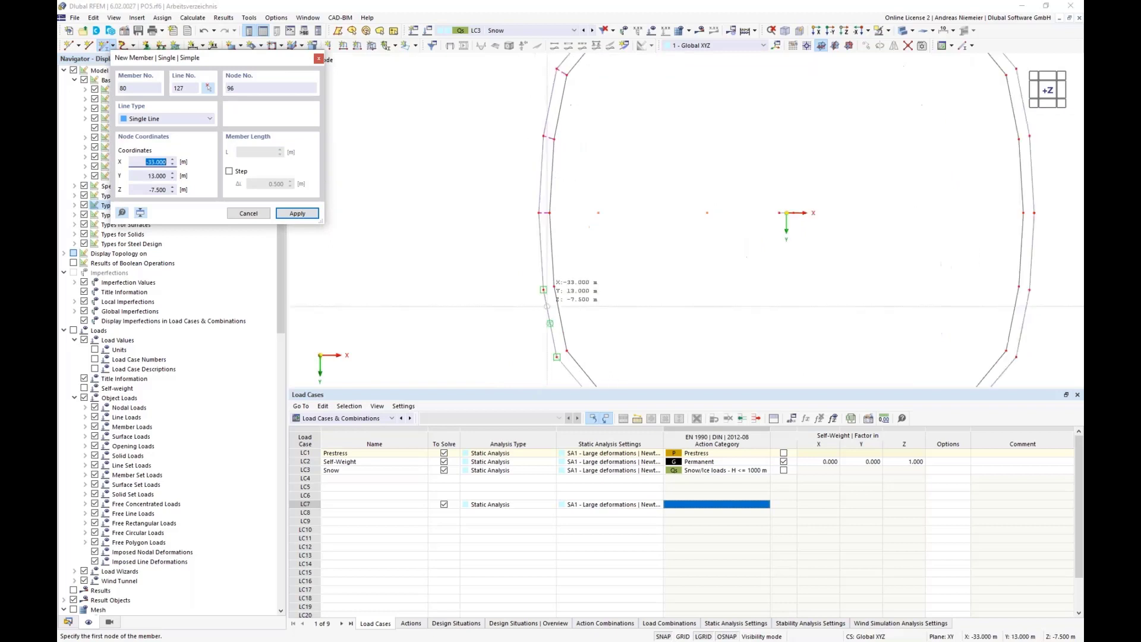
{"action": "scroll", "coordinate": [547, 306], "scroll_direction": "up", "scroll_amount": 3}
{"action": "left_click", "coordinate": [538, 272]}
{"action": "scroll", "coordinate": [559, 254], "scroll_direction": "up", "scroll_amount": 3}
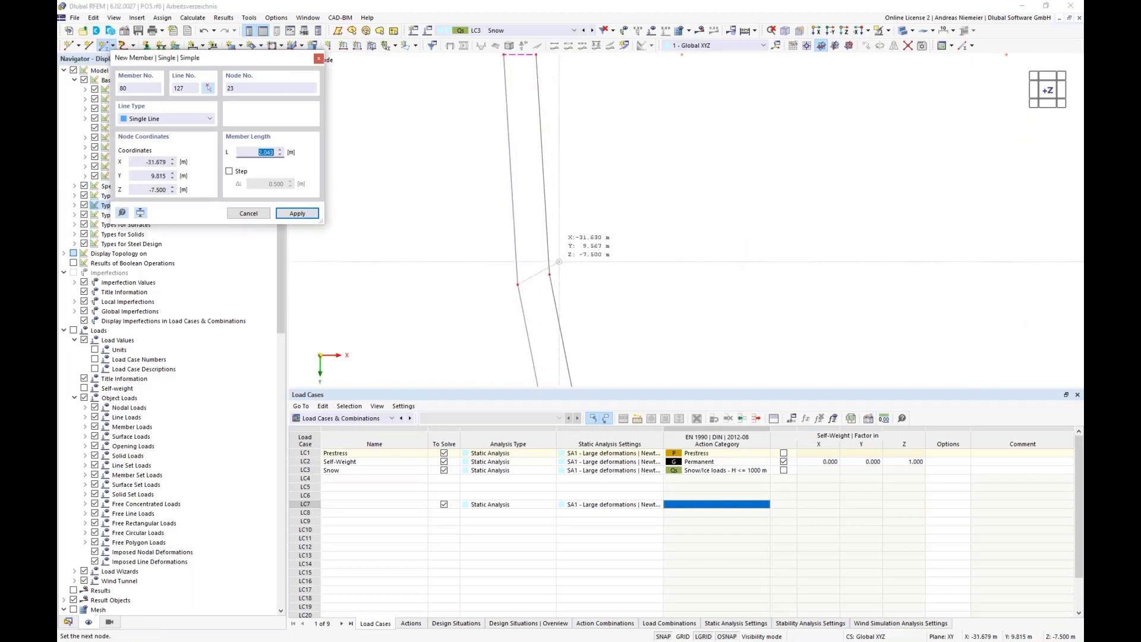
{"action": "left_click", "coordinate": [559, 261]}
{"action": "scroll", "coordinate": [535, 274], "scroll_direction": "down", "scroll_amount": 4}
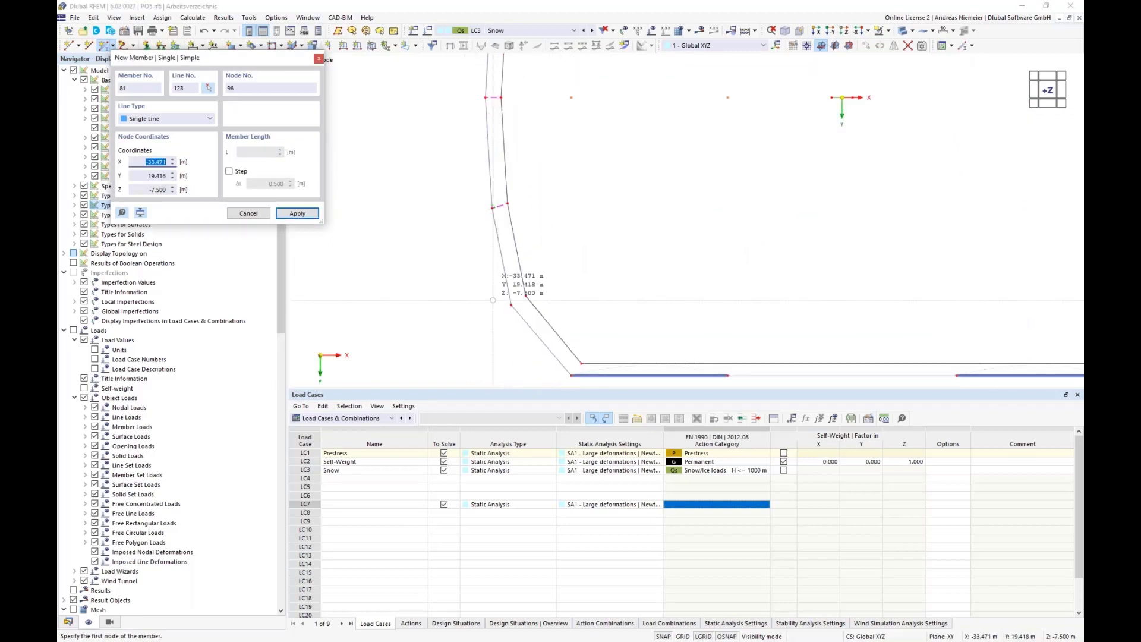
{"action": "left_click", "coordinate": [511, 305]}
{"action": "left_click", "coordinate": [526, 296]}
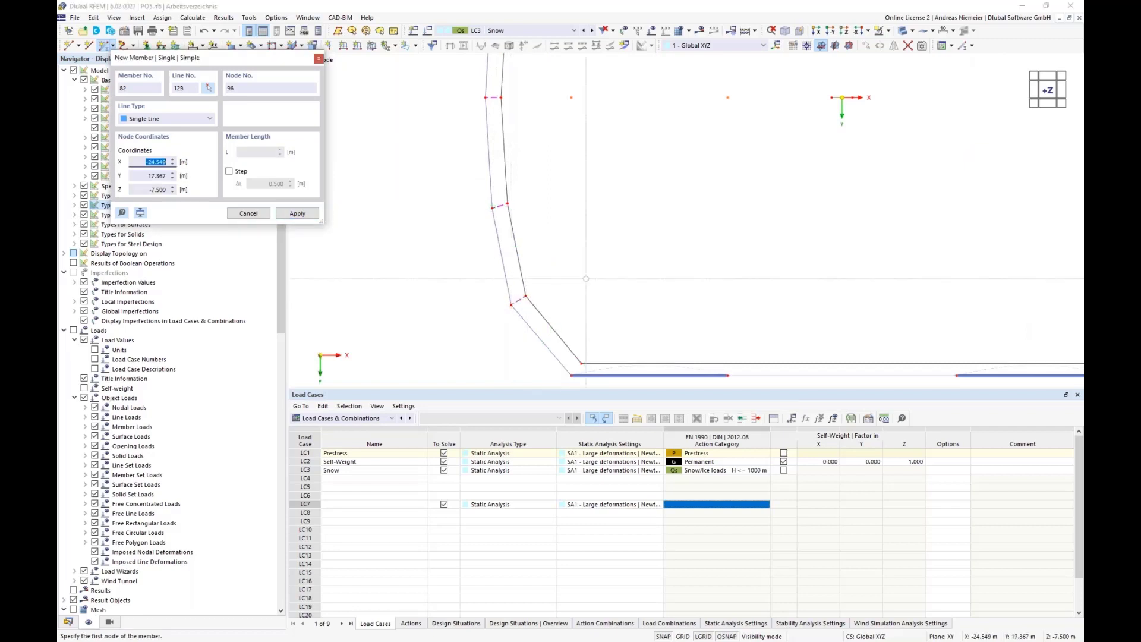
- Add rigid members linking three outer and inner node pairs on the +X side, from the -Y corner to Y = 0
{"action": "scroll", "coordinate": [586, 279], "scroll_direction": "down", "scroll_amount": 5}
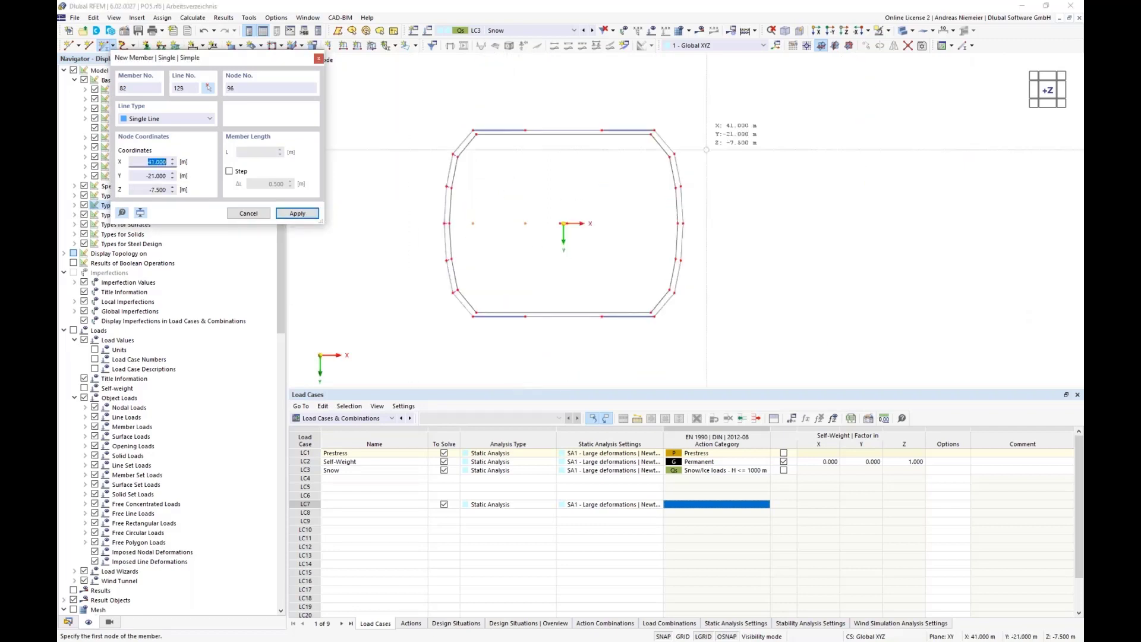
{"action": "scroll", "coordinate": [694, 133], "scroll_direction": "up", "scroll_amount": 5}
{"action": "left_click", "coordinate": [636, 196]}
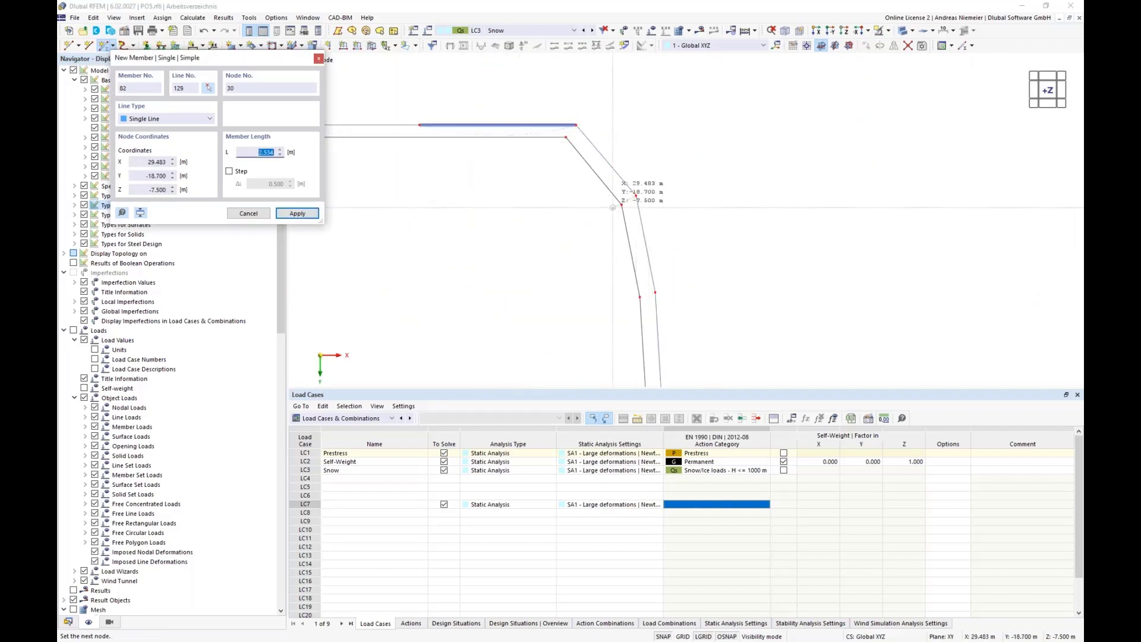
{"action": "left_click", "coordinate": [612, 207]}
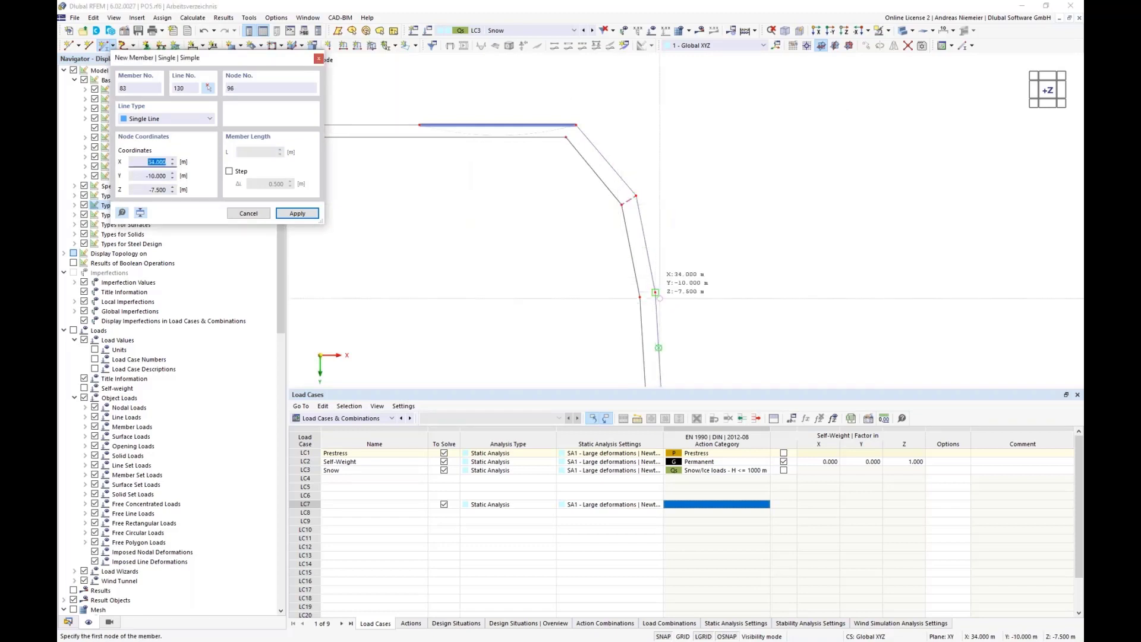
{"action": "left_click", "coordinate": [659, 297]}
{"action": "left_click", "coordinate": [641, 297]}
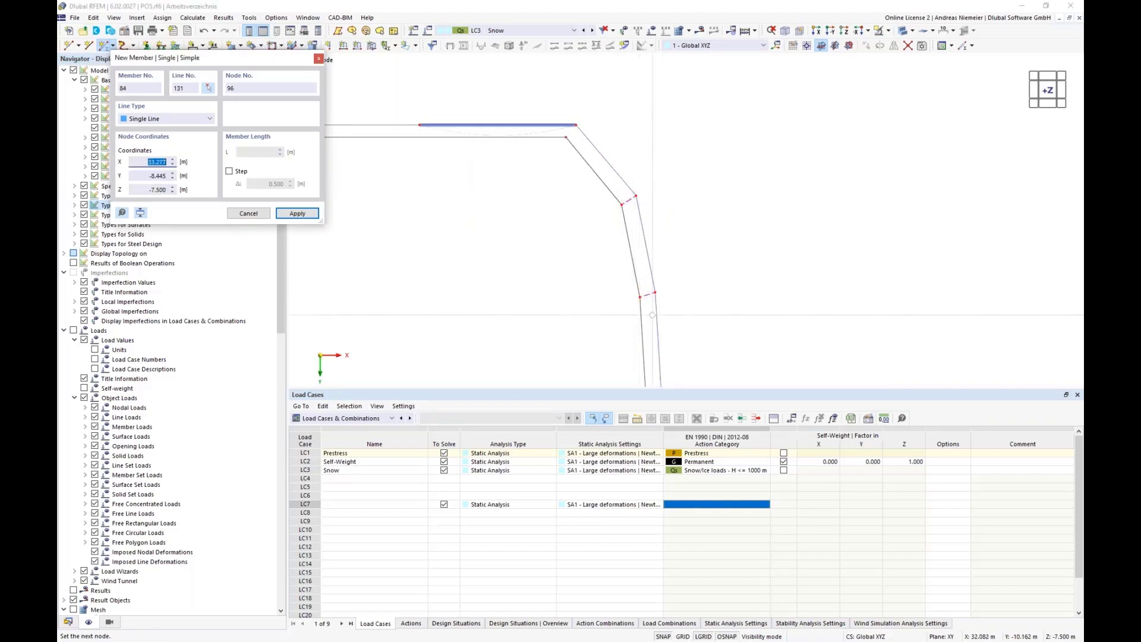
{"action": "scroll", "coordinate": [651, 316], "scroll_direction": "down", "scroll_amount": 3}
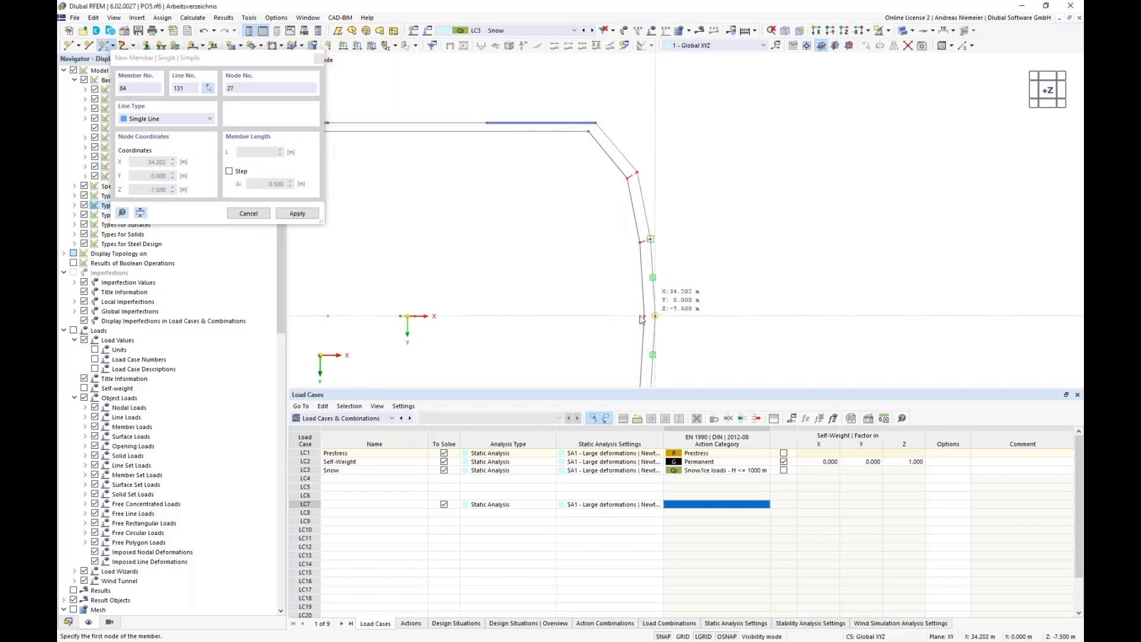
{"action": "left_click", "coordinate": [655, 316]}
{"action": "left_click", "coordinate": [645, 316]}
- Add rigid members linking the two remaining node pairs on the +X side, at positive Y, and end member creation
{"action": "scroll", "coordinate": [603, 236], "scroll_direction": "down", "scroll_amount": 2}
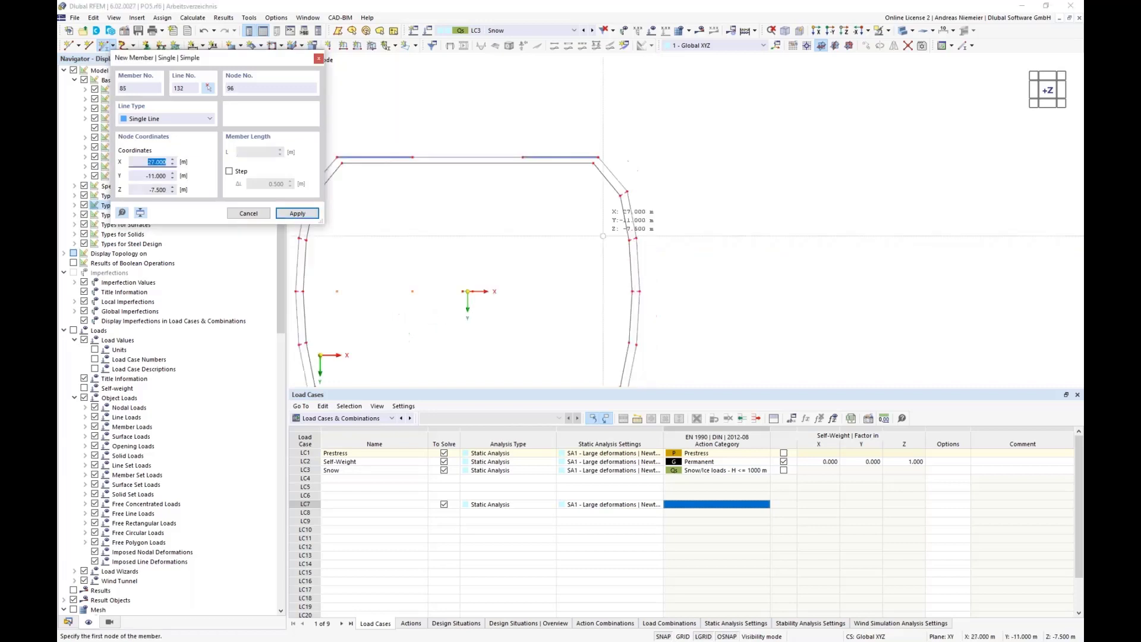
{"action": "scroll", "coordinate": [603, 236], "scroll_direction": "down", "scroll_amount": 2}
{"action": "scroll", "coordinate": [630, 273], "scroll_direction": "up", "scroll_amount": 5}
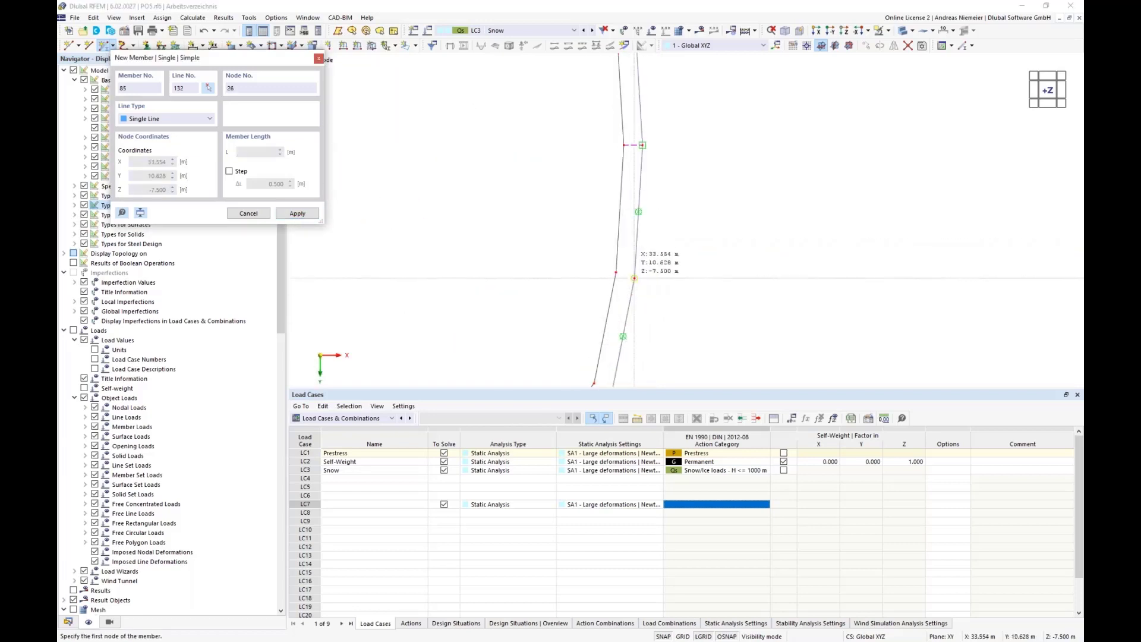
{"action": "left_click", "coordinate": [634, 278]}
{"action": "left_click", "coordinate": [616, 273]}
{"action": "scroll", "coordinate": [597, 162], "scroll_direction": "down", "scroll_amount": 2}
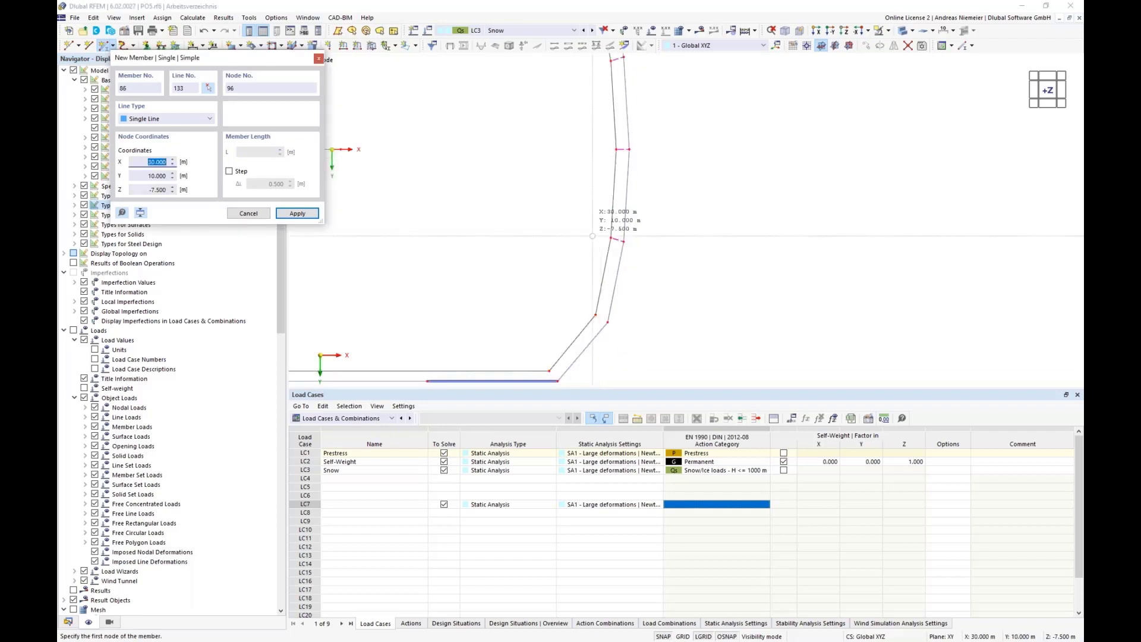
{"action": "scroll", "coordinate": [593, 236], "scroll_direction": "up", "scroll_amount": 2}
{"action": "left_click", "coordinate": [597, 311]}
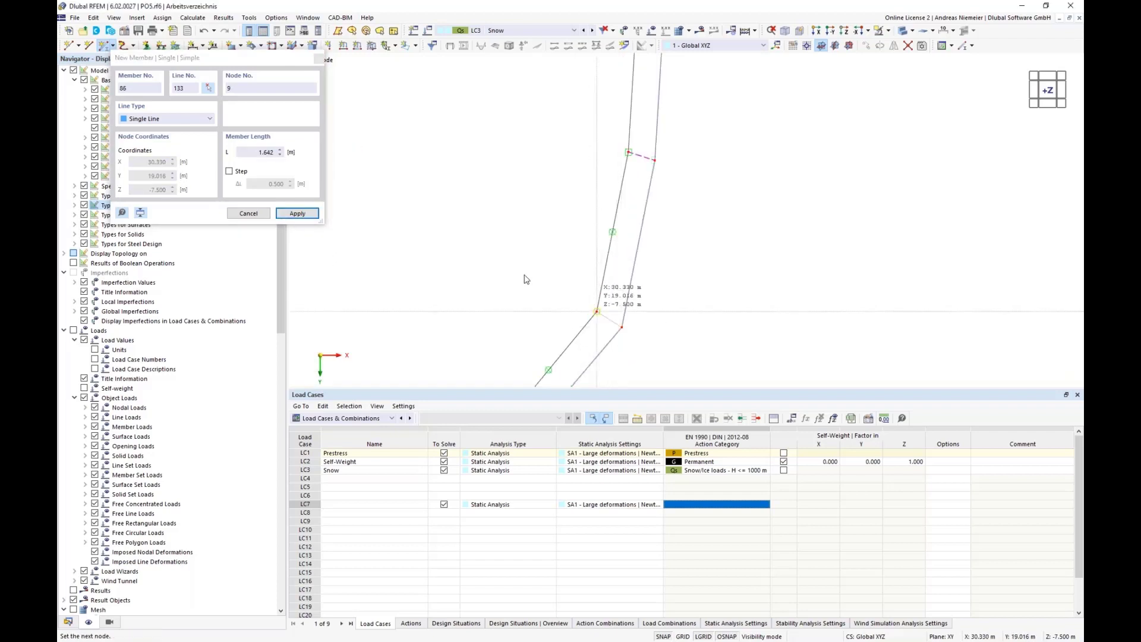
{"action": "scroll", "coordinate": [767, 259], "scroll_direction": "down", "scroll_amount": 4}
{"action": "key", "text": "Escape"}
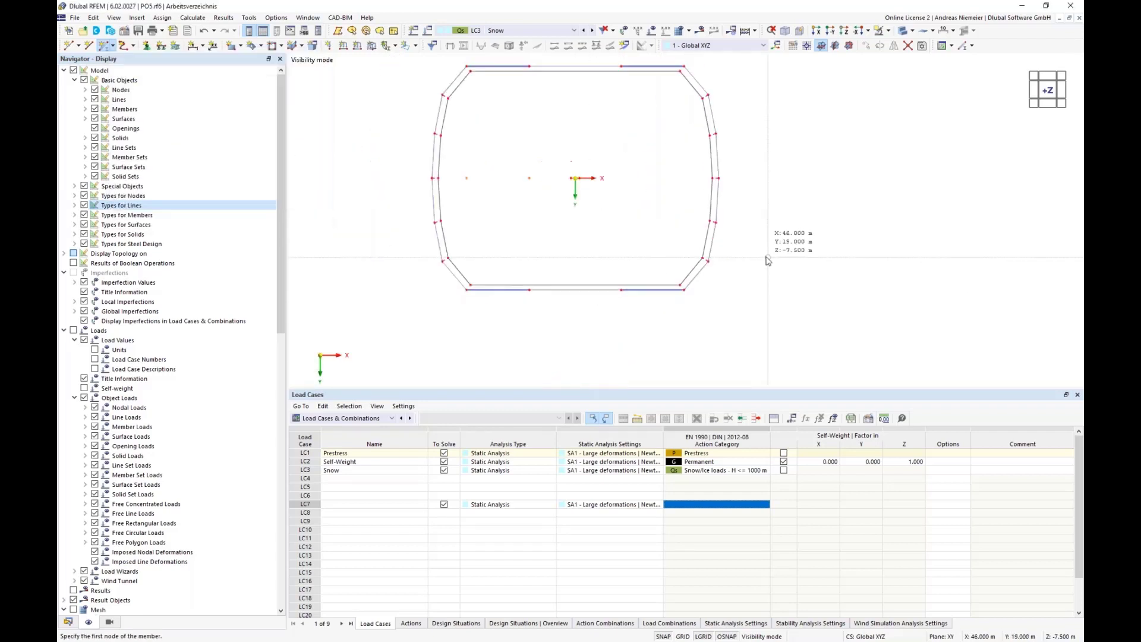
{"action": "key", "text": "Escape"}
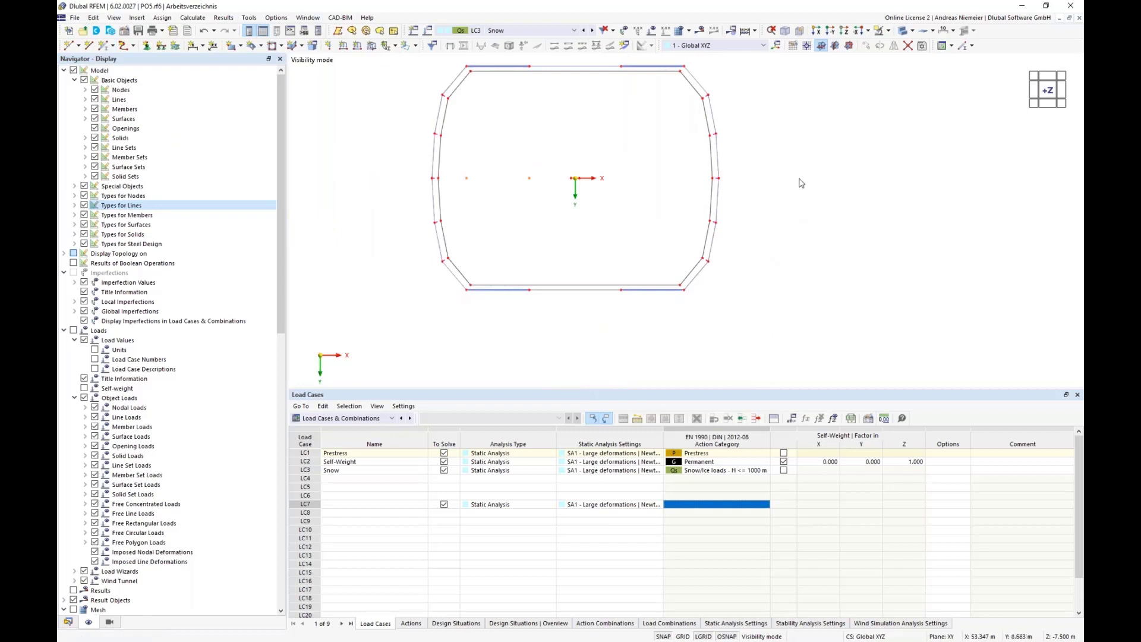
- Cancel visibility mode and examine the whole model with its walls and line supports, ending in a straight side view
{"action": "left_click", "coordinate": [785, 31]}
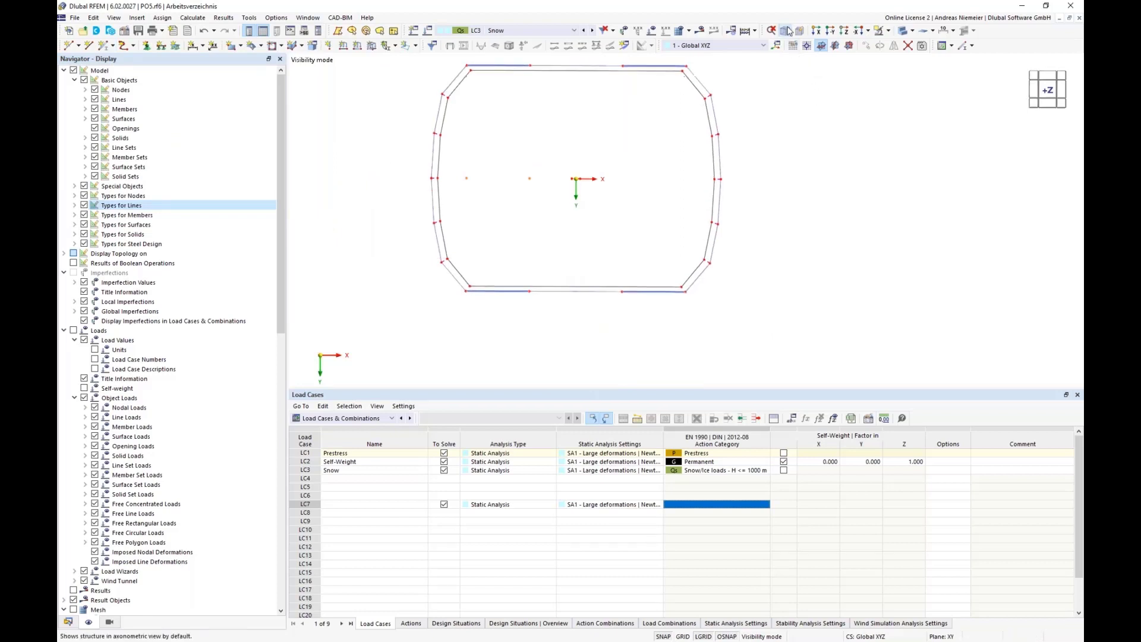
{"action": "left_click", "coordinate": [889, 30]}
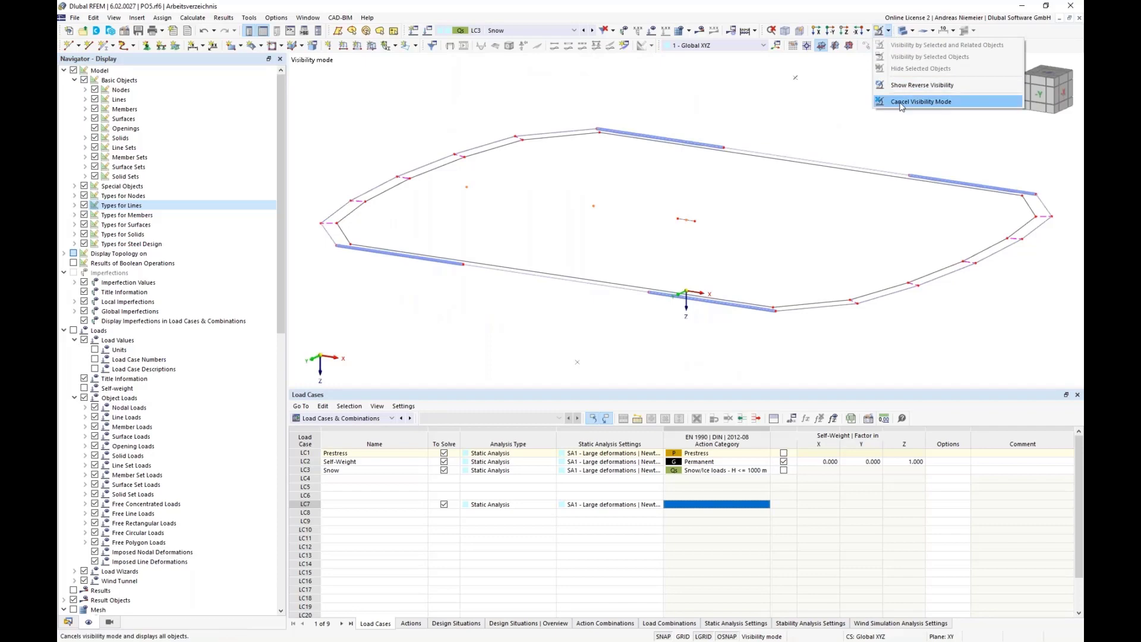
{"action": "left_click", "coordinate": [897, 102]}
{"action": "scroll", "coordinate": [816, 138], "scroll_direction": "down", "scroll_amount": 4}
{"action": "middle_click_drag", "start_coordinate": [602, 221], "coordinate": [372, 190]}
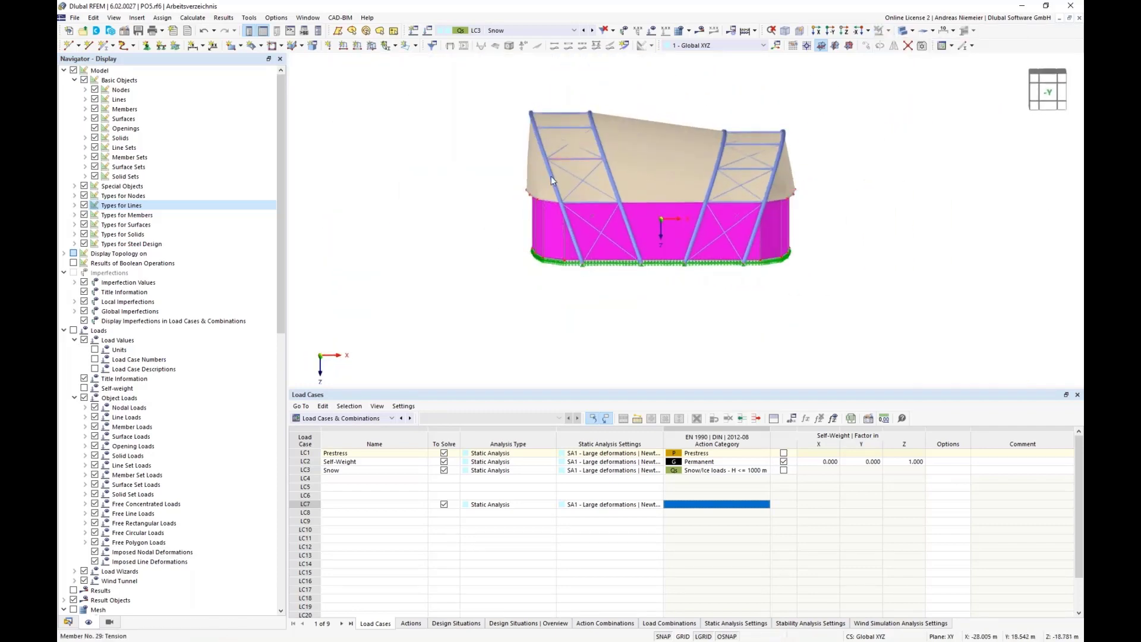
{"action": "middle_click_drag", "start_coordinate": [674, 299], "coordinate": [529, 181], "text": "ctrl"}
{"action": "scroll", "coordinate": [512, 228], "scroll_direction": "up", "scroll_amount": 3}
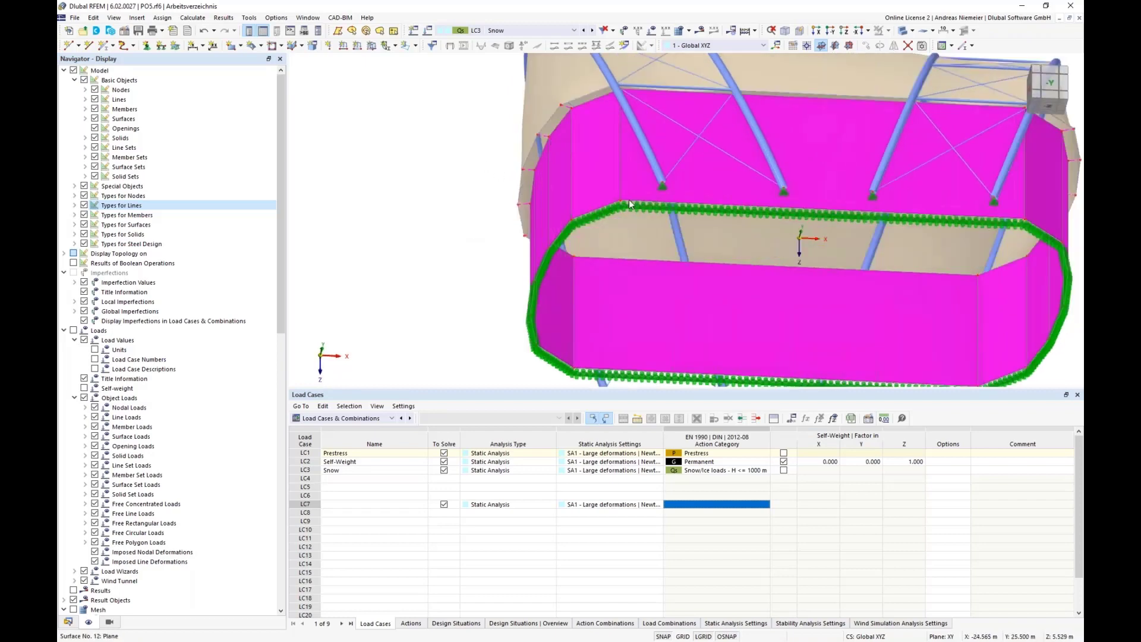
{"action": "scroll", "coordinate": [526, 250], "scroll_direction": "down", "scroll_amount": 3}
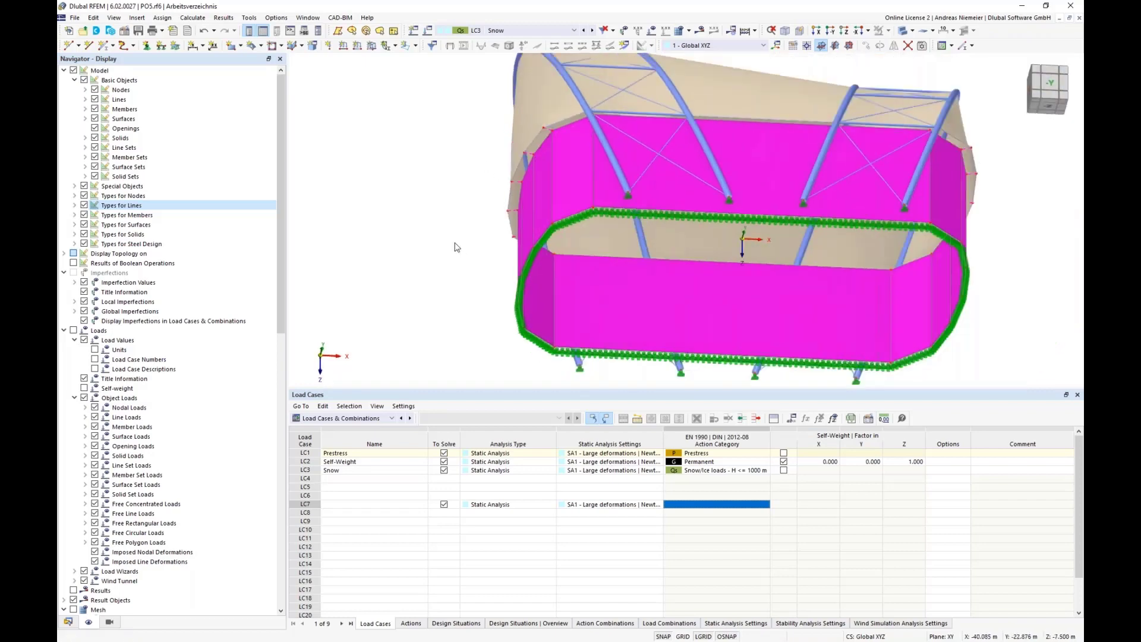
{"action": "middle_click_drag", "start_coordinate": [453, 247], "coordinate": [420, 252], "text": "ctrl"}
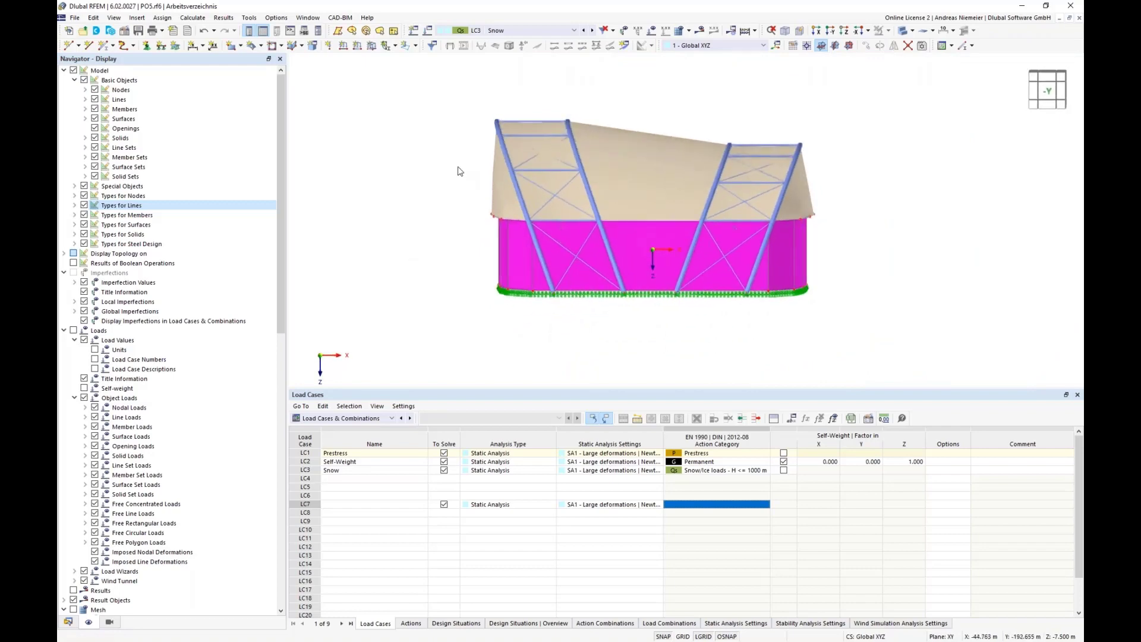
- In the wind simulation mesh settings, close openings smaller than 2.3 and keep wind simulation results if the mesh is deleted
{"action": "left_click", "coordinate": [688, 30]}
{"action": "left_click", "coordinate": [711, 45]}
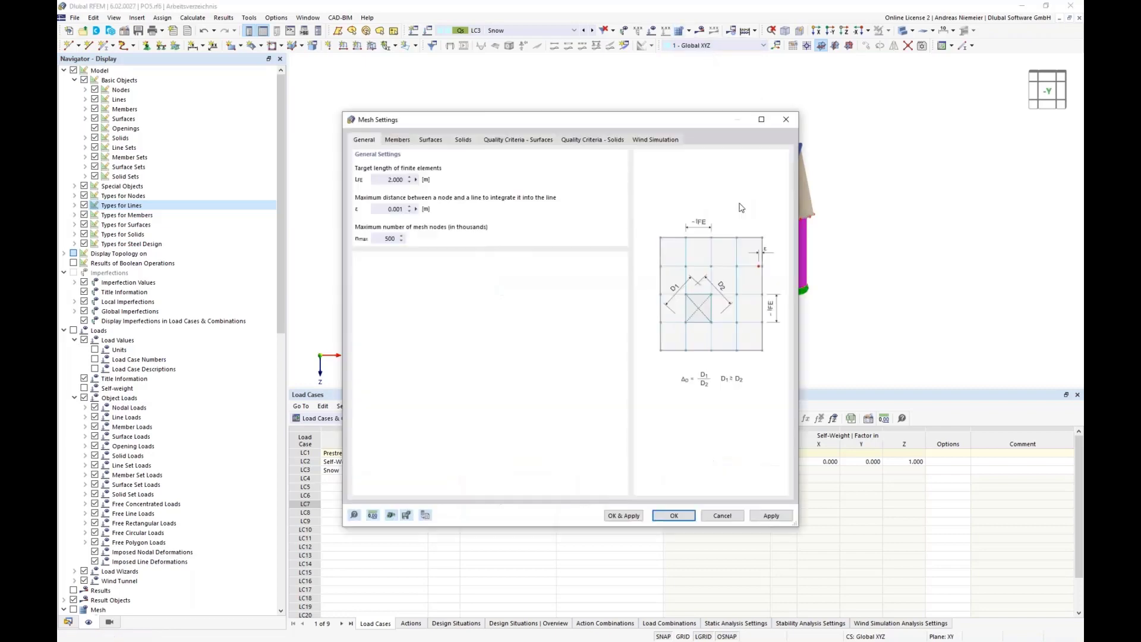
{"action": "left_click", "coordinate": [661, 140]}
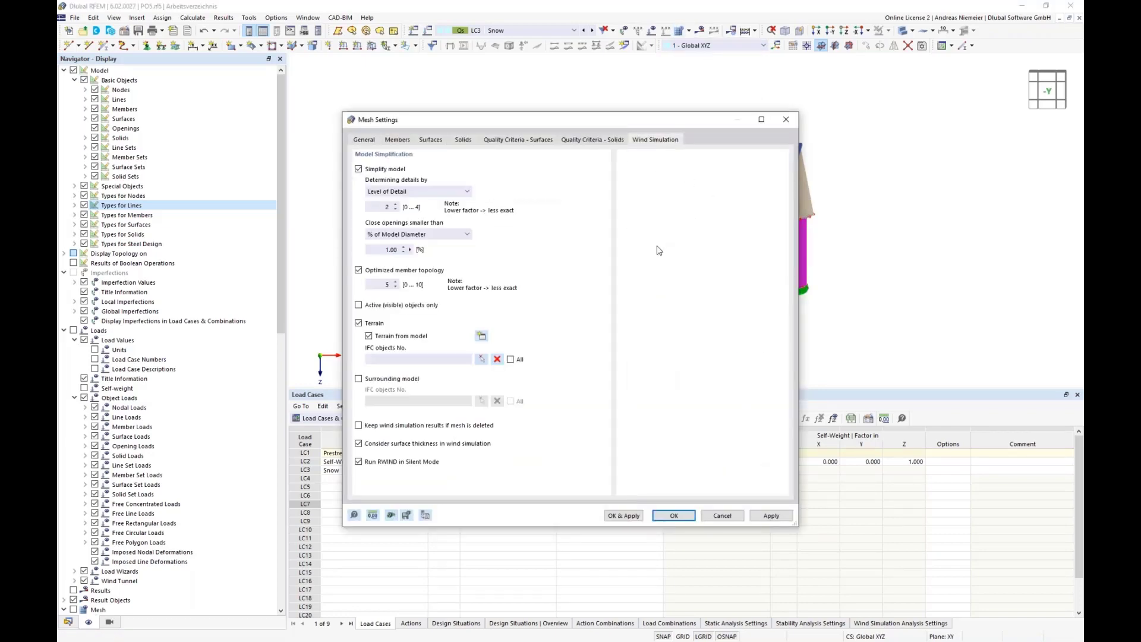
{"action": "left_click", "coordinate": [423, 236]}
{"action": "left_click", "coordinate": [383, 252]}
{"action": "double_click", "coordinate": [382, 251]}
{"action": "type", "text": "2,3"}
{"action": "left_click", "coordinate": [377, 427]}
{"action": "left_click", "coordinate": [674, 516]}
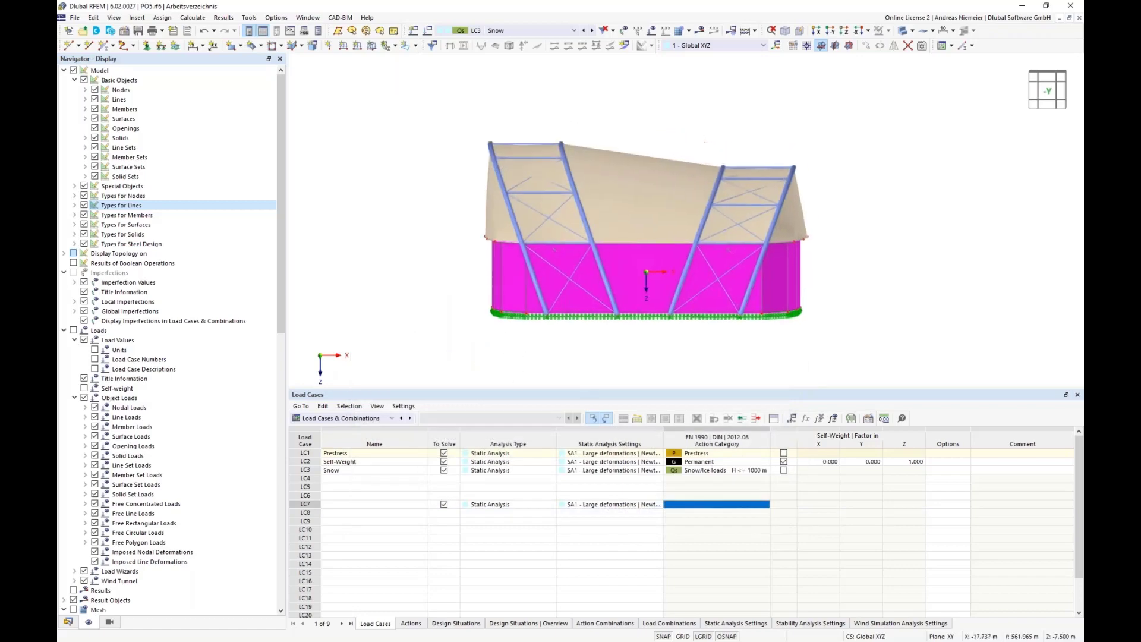
- Start a new wind simulation load wizard from the project data's Load Wizards group
{"action": "scroll", "coordinate": [473, 250], "scroll_direction": "up", "scroll_amount": 3}
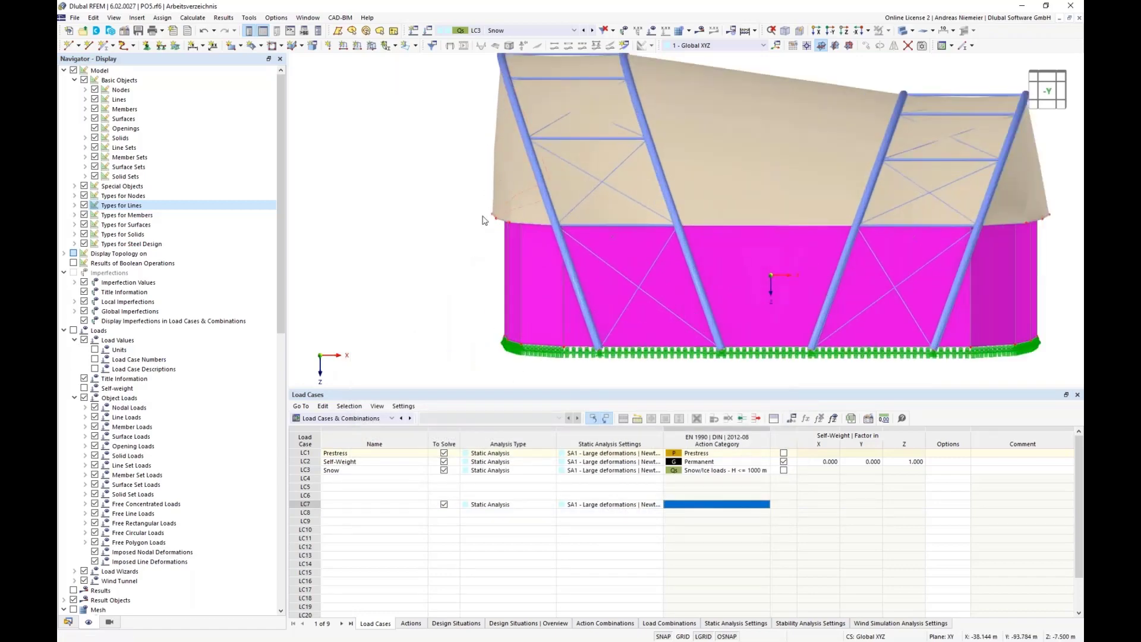
{"action": "scroll", "coordinate": [423, 259], "scroll_direction": "down", "scroll_amount": 1}
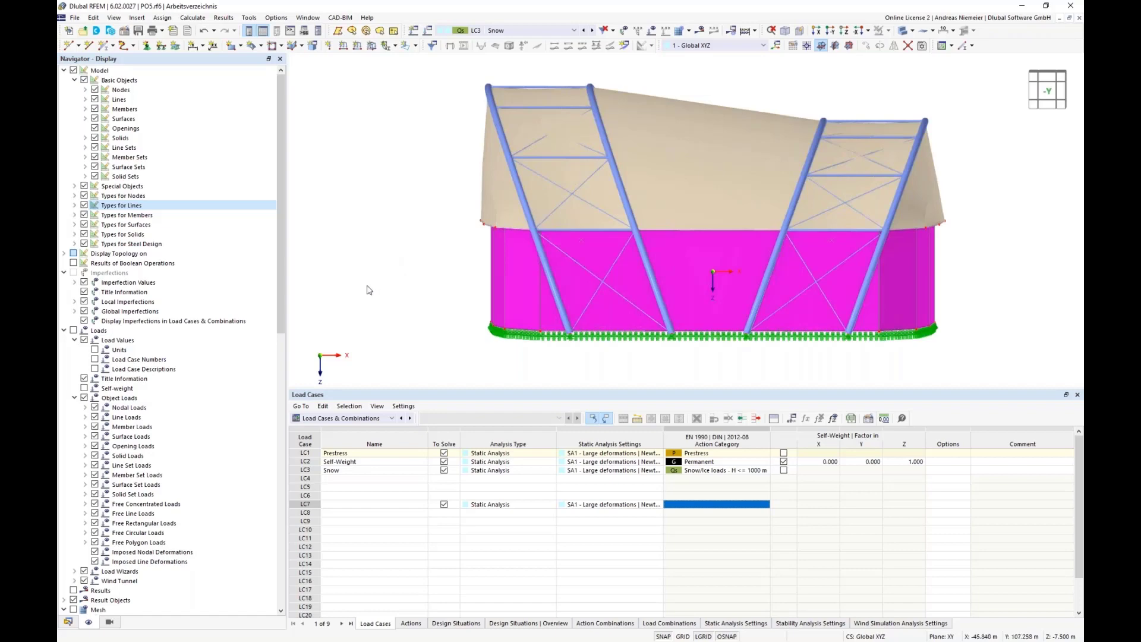
{"action": "left_click", "coordinate": [69, 623]}
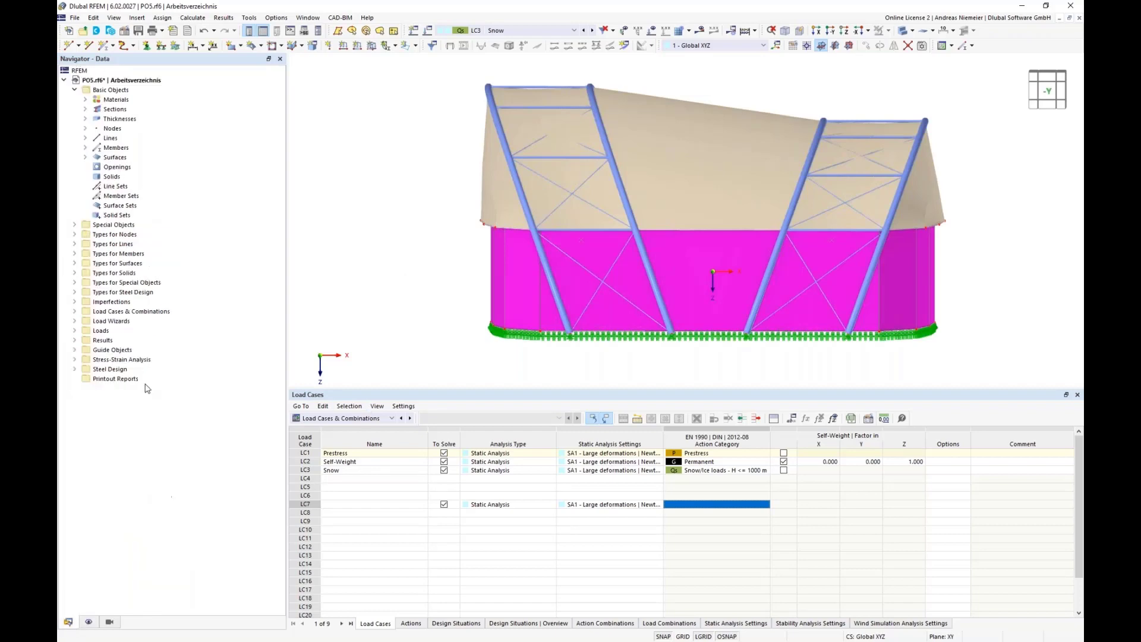
{"action": "left_click", "coordinate": [74, 321]}
{"action": "left_click", "coordinate": [116, 382]}
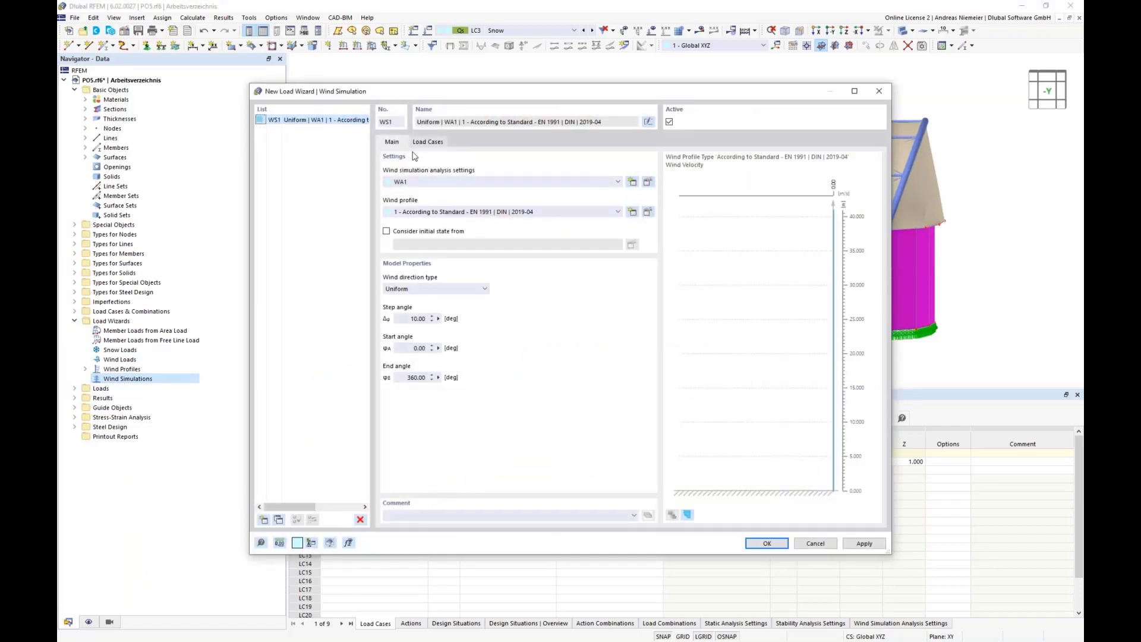
- Review wind simulation analysis settings WA1, covering flow parameters, steady flow and residue monitoring, without changing anything
{"action": "left_click", "coordinate": [647, 182]}
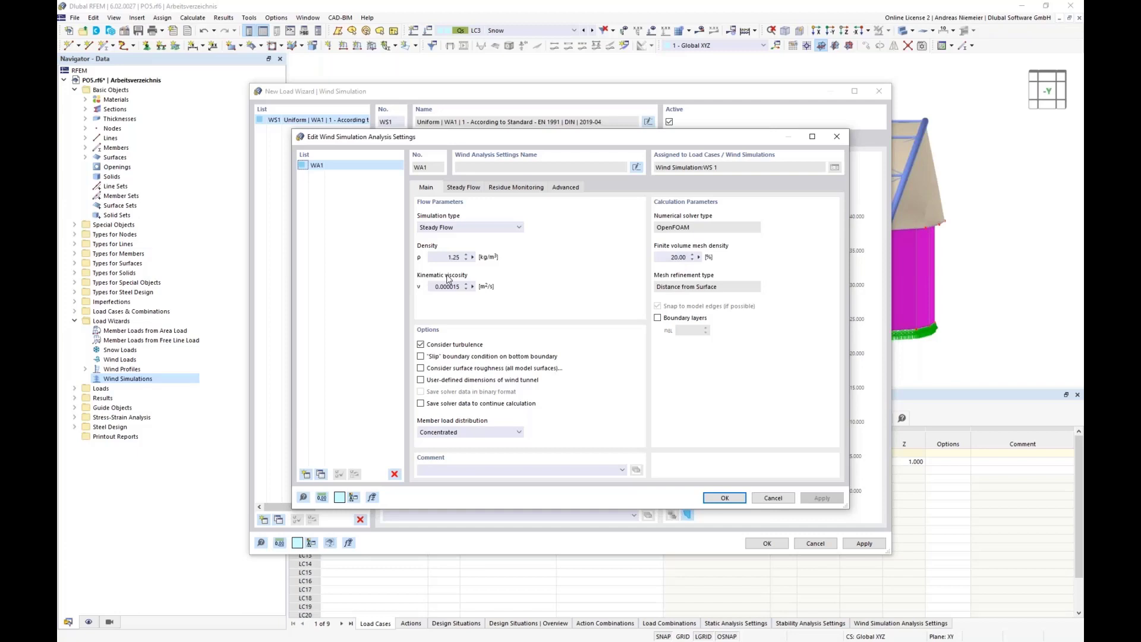
{"action": "left_click", "coordinate": [463, 188]}
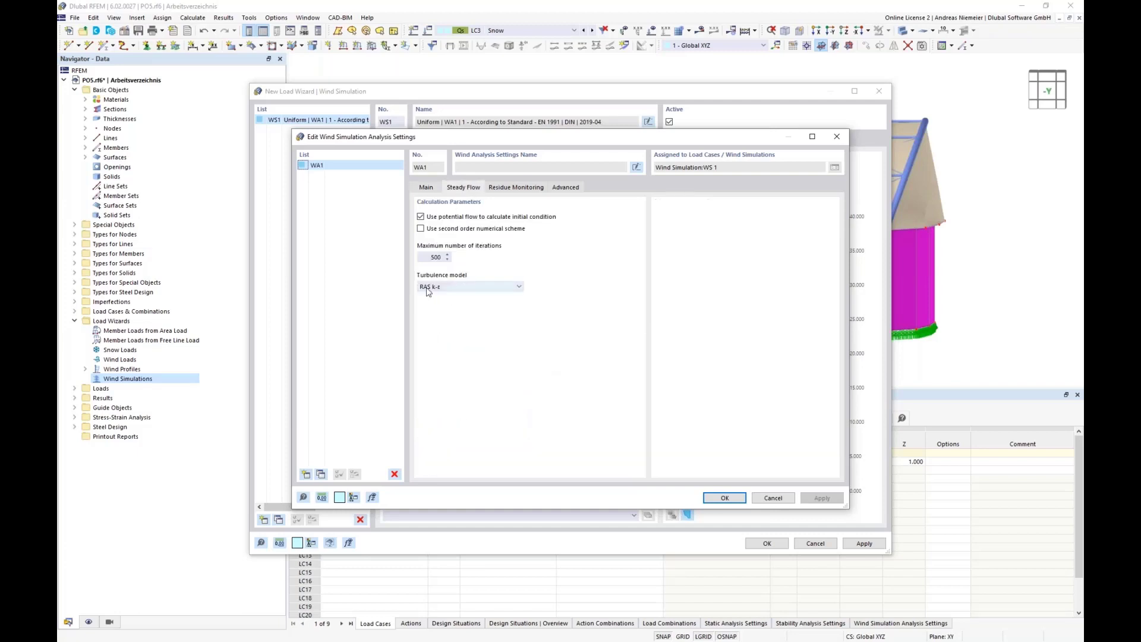
{"action": "left_click", "coordinate": [511, 188]}
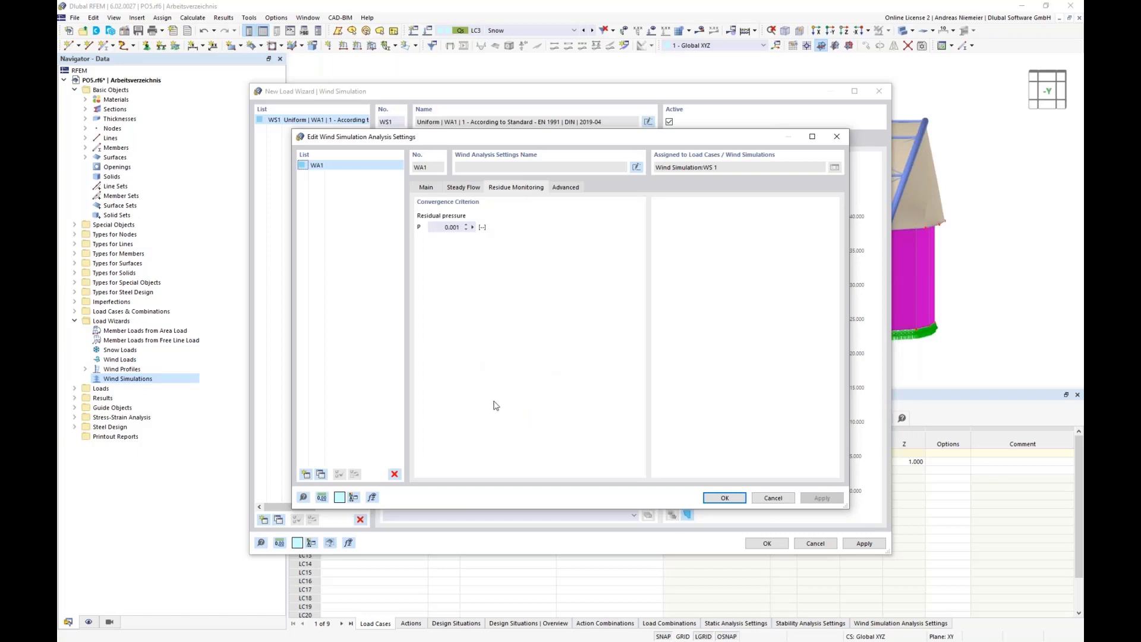
{"action": "left_click", "coordinate": [773, 500]}
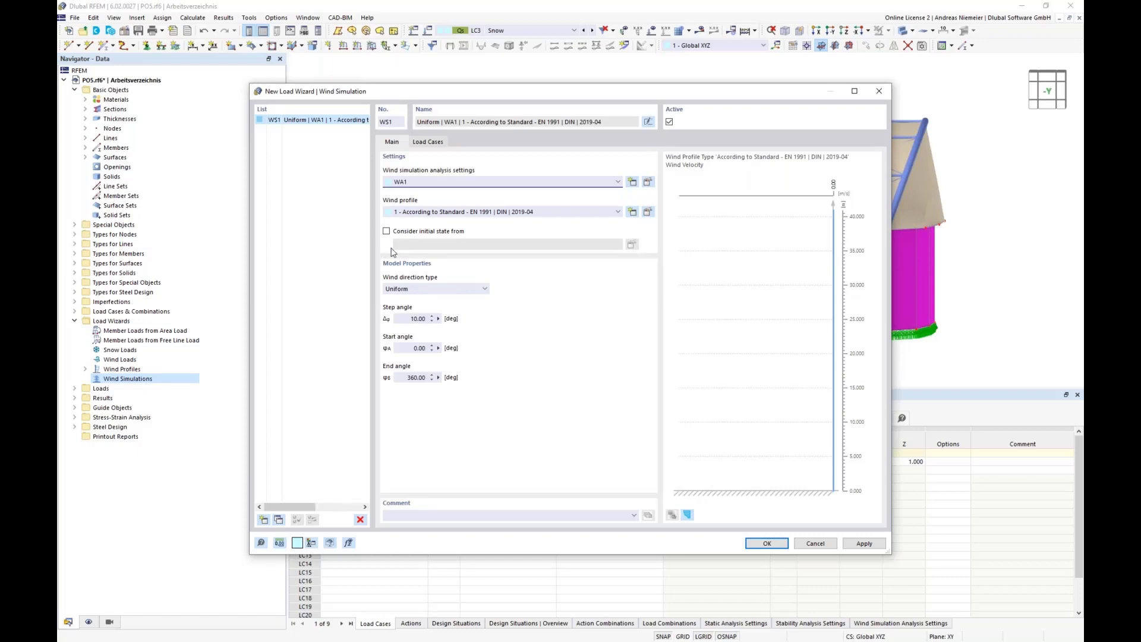
- For the EN 1991 wind profile, open the wind load map and search for "musical dome", choosing the Cologne venue
{"action": "left_click", "coordinate": [649, 217]}
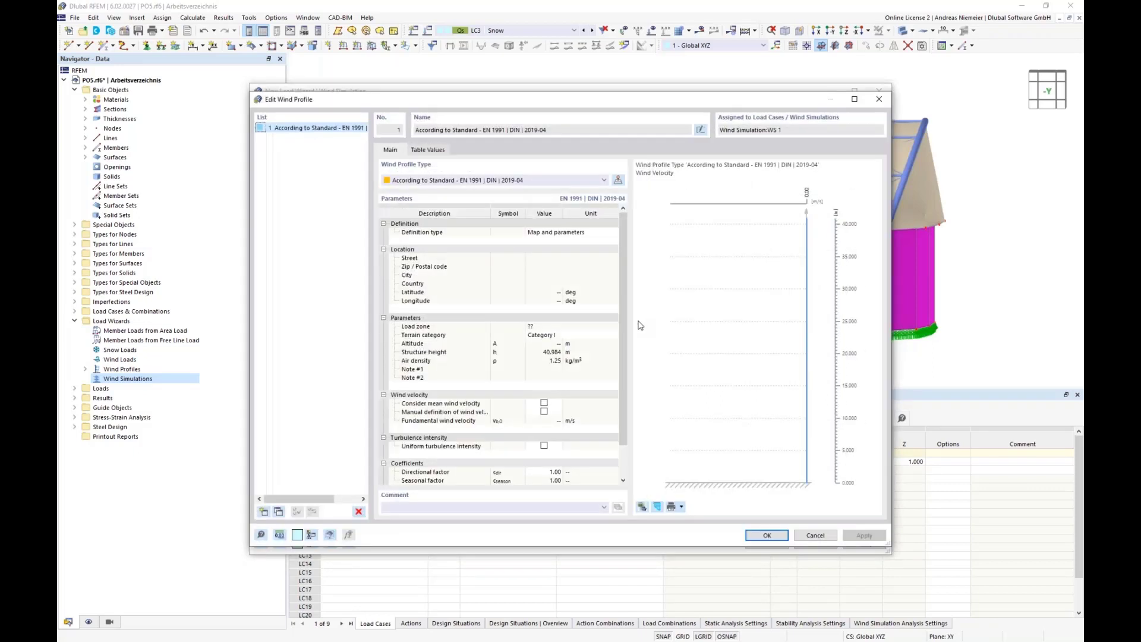
{"action": "left_click", "coordinate": [618, 181]}
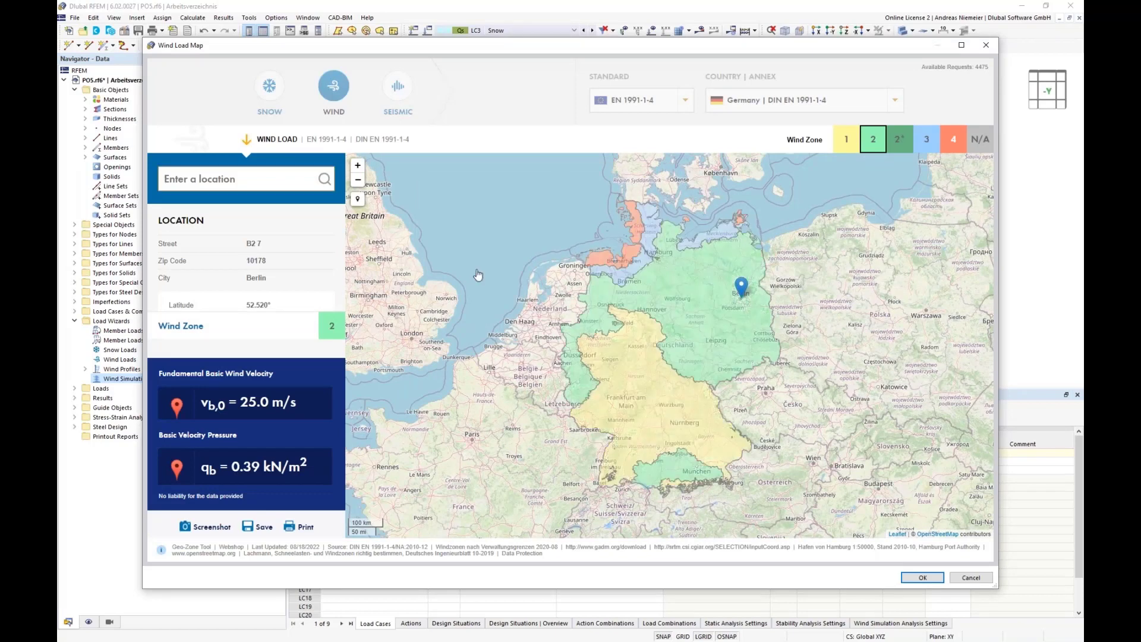
{"action": "type", "text": "musical dom"}
{"action": "type", "text": "e"}
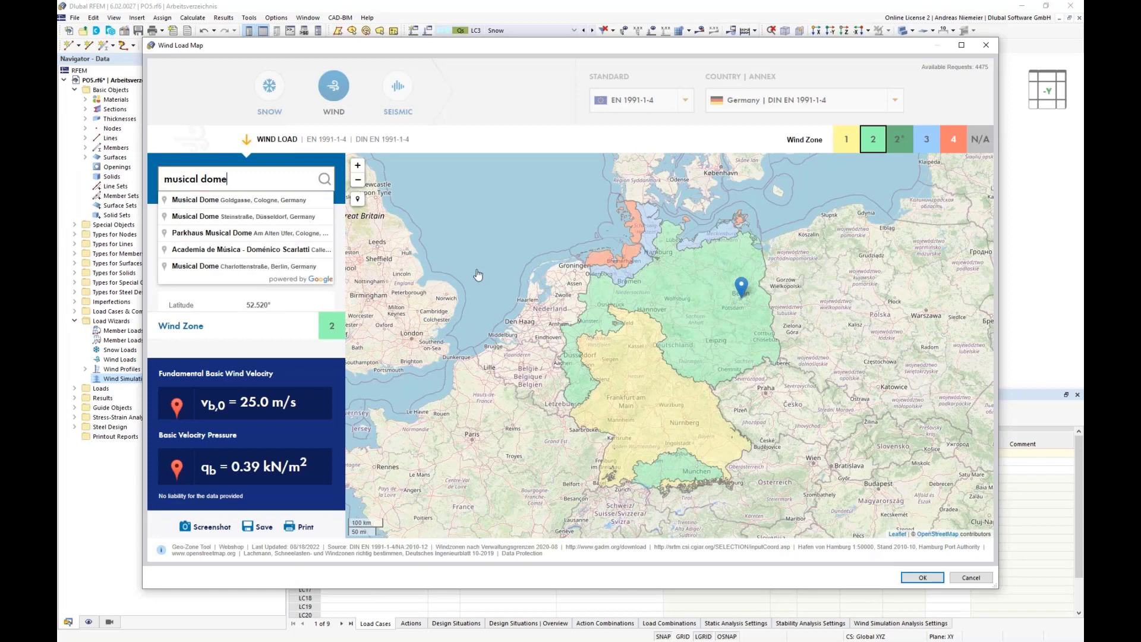
{"action": "left_click", "coordinate": [219, 200]}
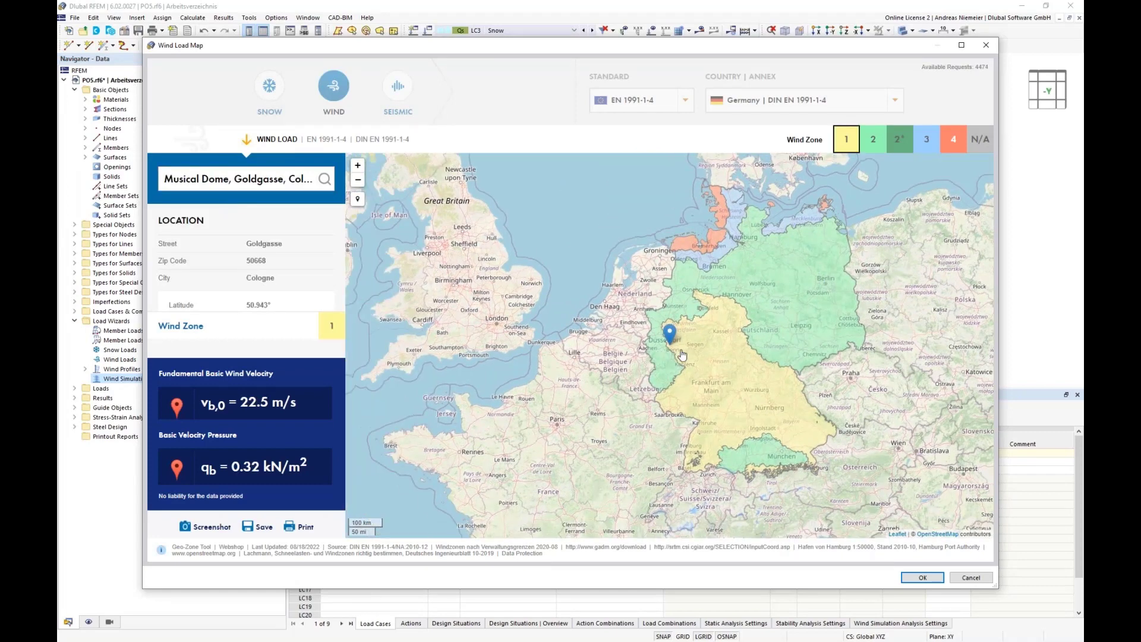
- Examine the Musical Dome site and its river surroundings on the map and apply this location's wind data to the profile
{"action": "scroll", "coordinate": [654, 343], "scroll_direction": "up", "scroll_amount": 2}
{"action": "scroll", "coordinate": [654, 343], "scroll_direction": "up", "scroll_amount": 5}
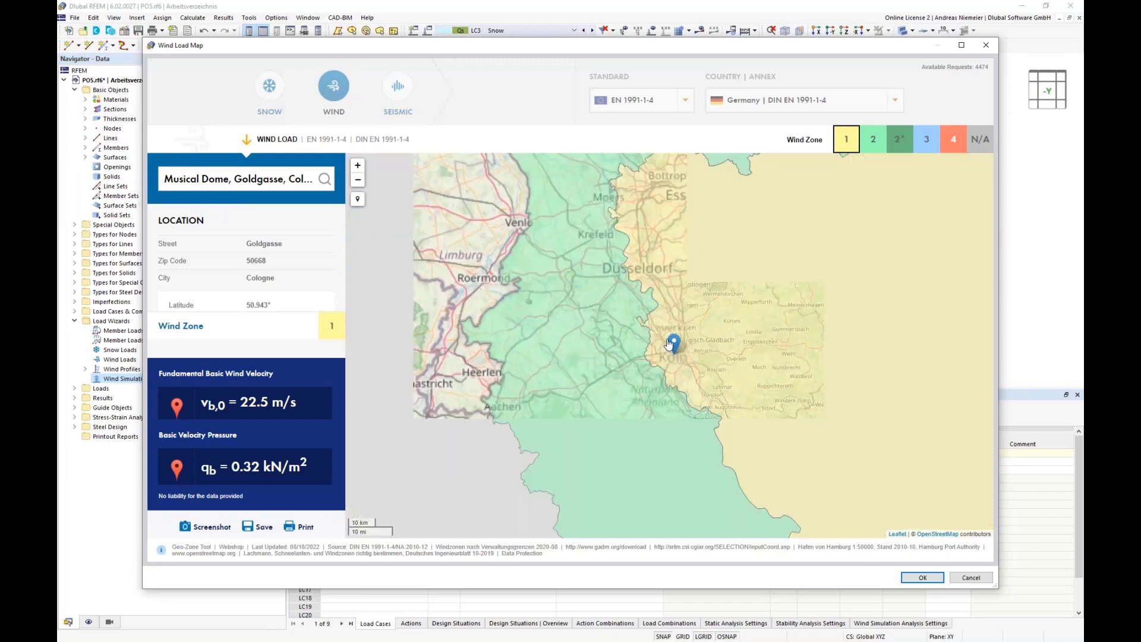
{"action": "scroll", "coordinate": [502, 171], "scroll_direction": "up", "scroll_amount": 3}
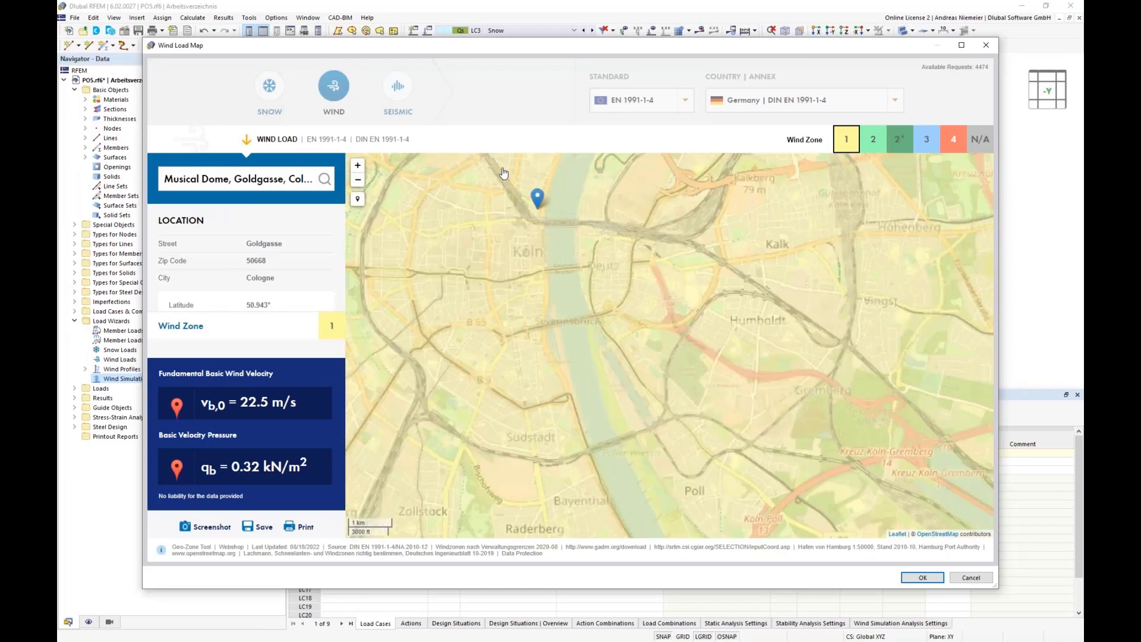
{"action": "scroll", "coordinate": [645, 342], "scroll_direction": "up", "scroll_amount": 1}
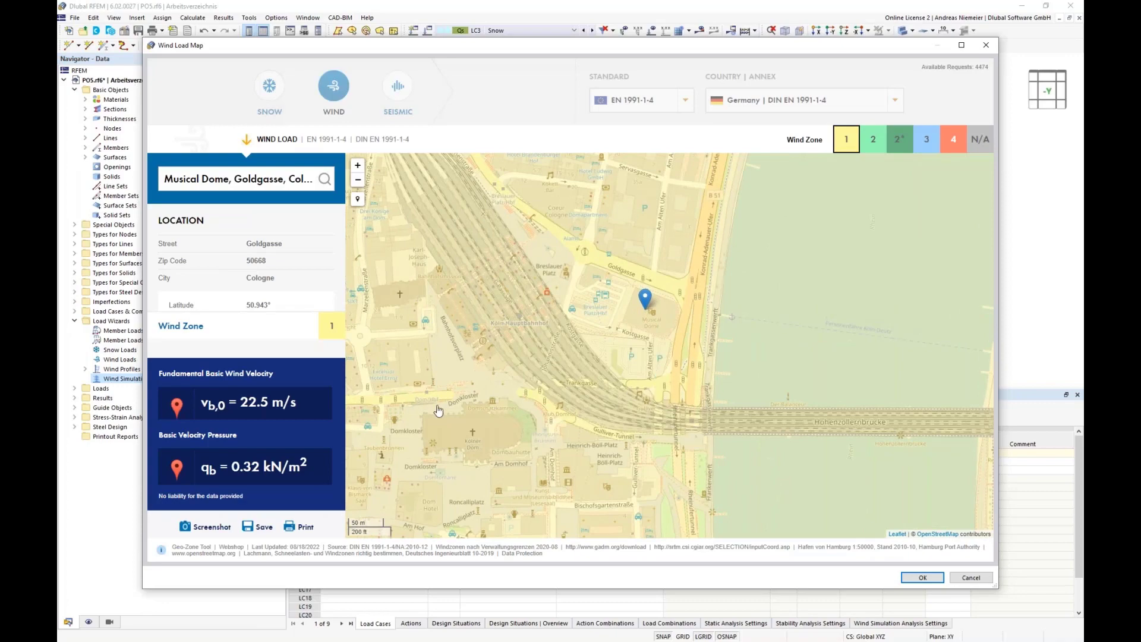
{"action": "scroll", "coordinate": [419, 400], "scroll_direction": "down", "scroll_amount": 1}
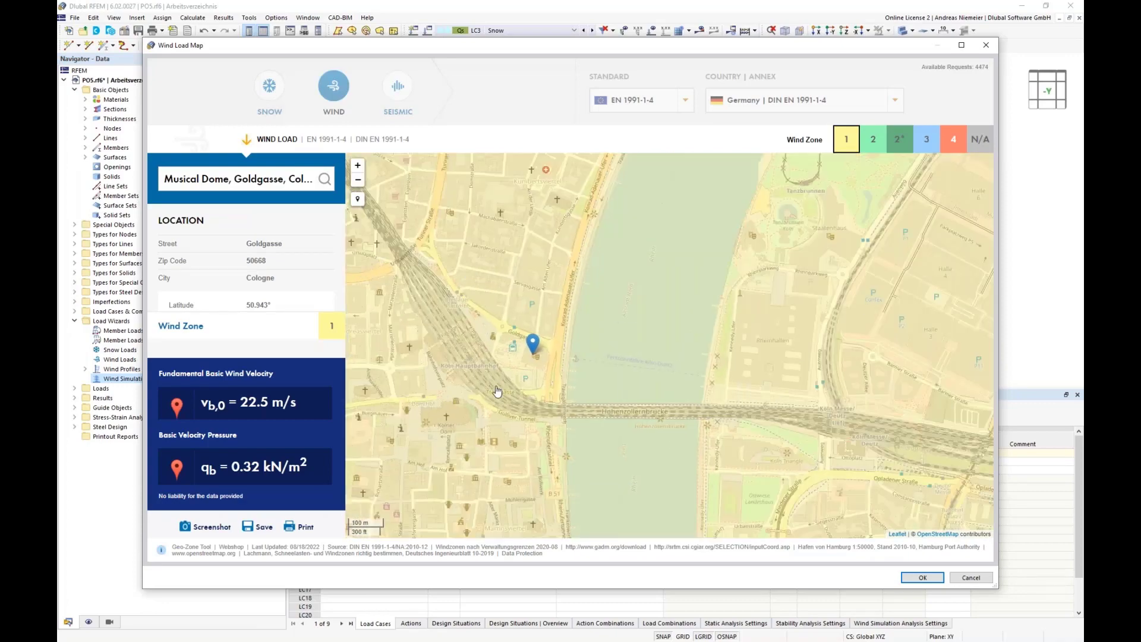
{"action": "scroll", "coordinate": [502, 389], "scroll_direction": "up", "scroll_amount": 1}
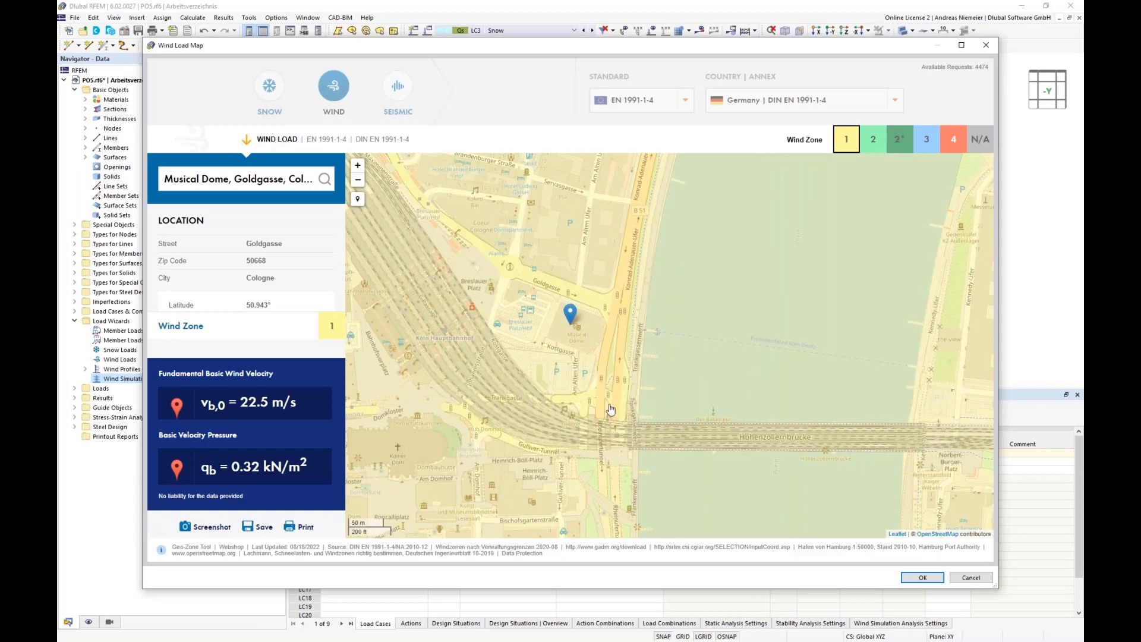
{"action": "scroll", "coordinate": [611, 427], "scroll_direction": "up", "scroll_amount": 1}
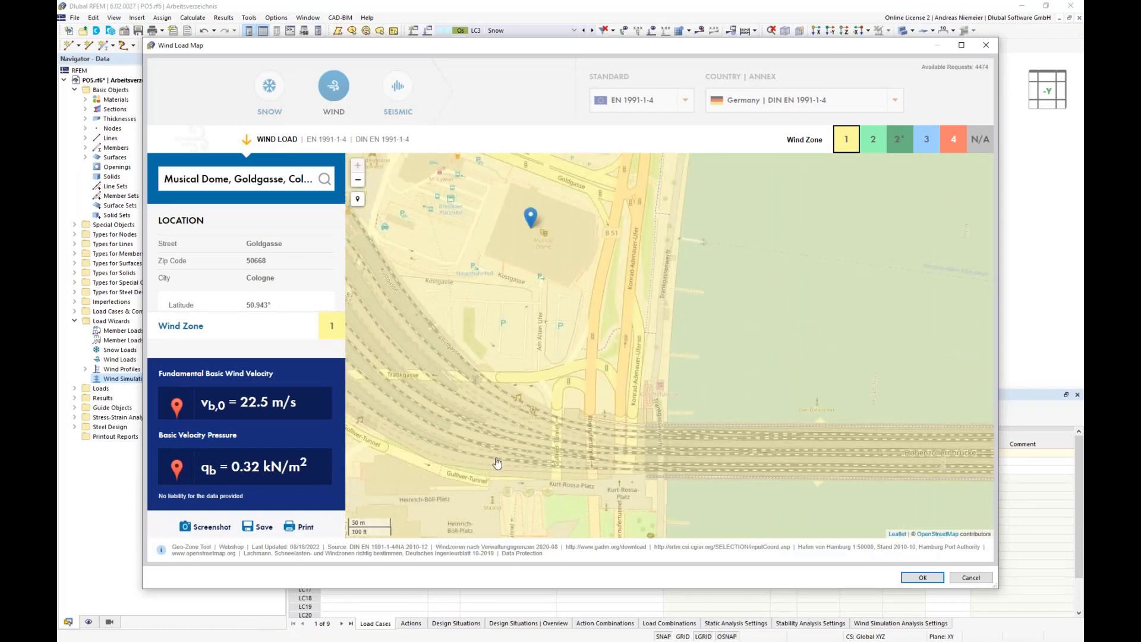
{"action": "scroll", "coordinate": [559, 438], "scroll_direction": "down", "scroll_amount": 1}
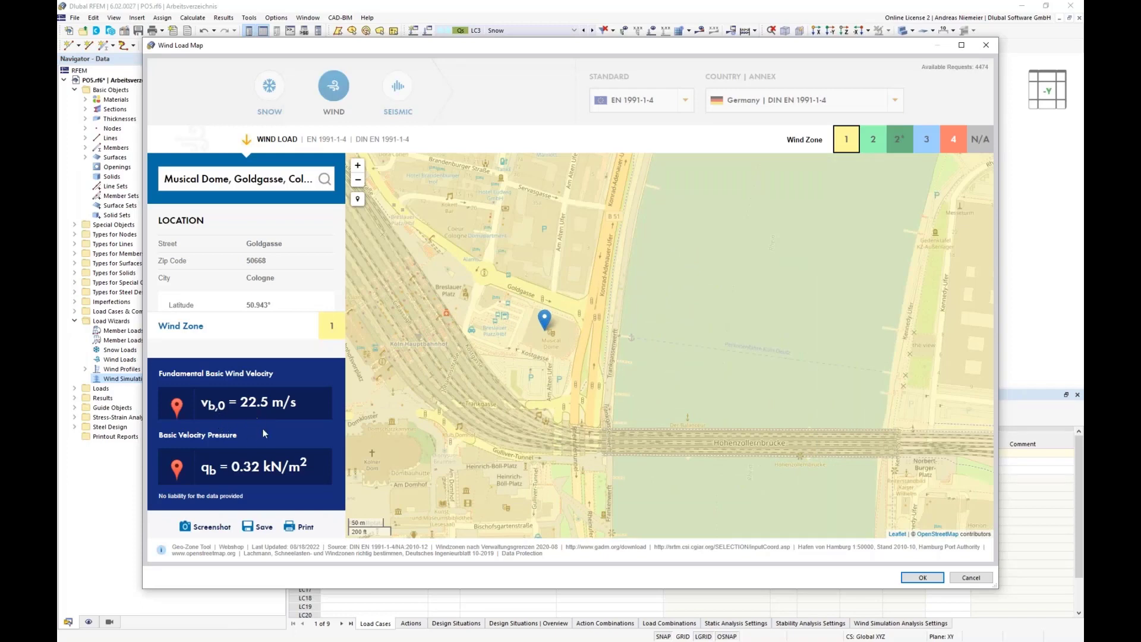
{"action": "left_click", "coordinate": [922, 578]}
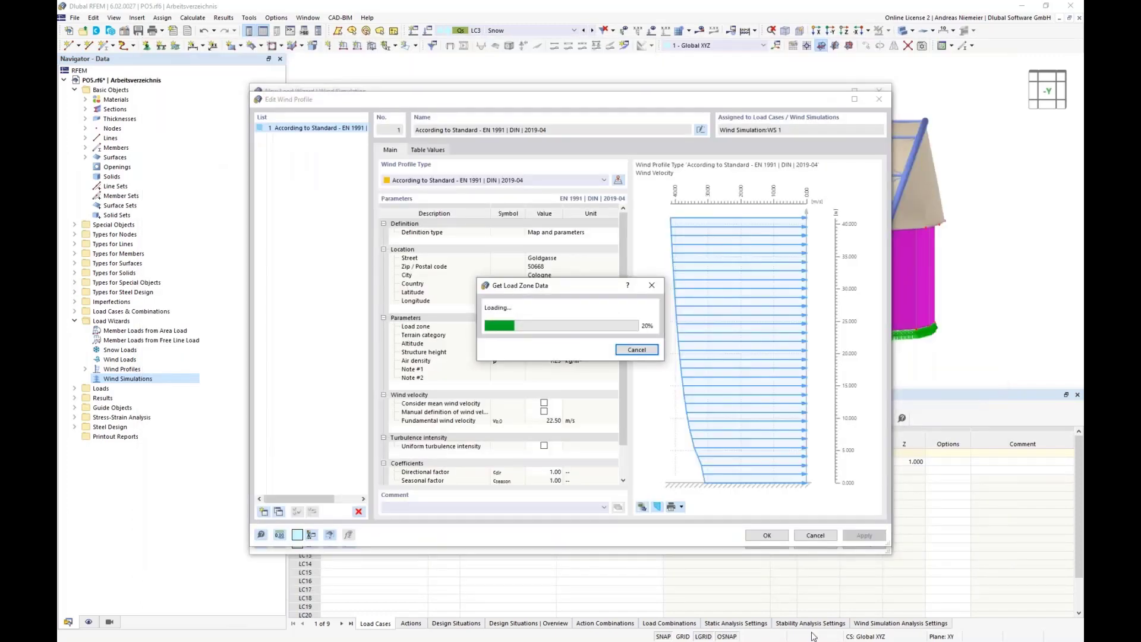
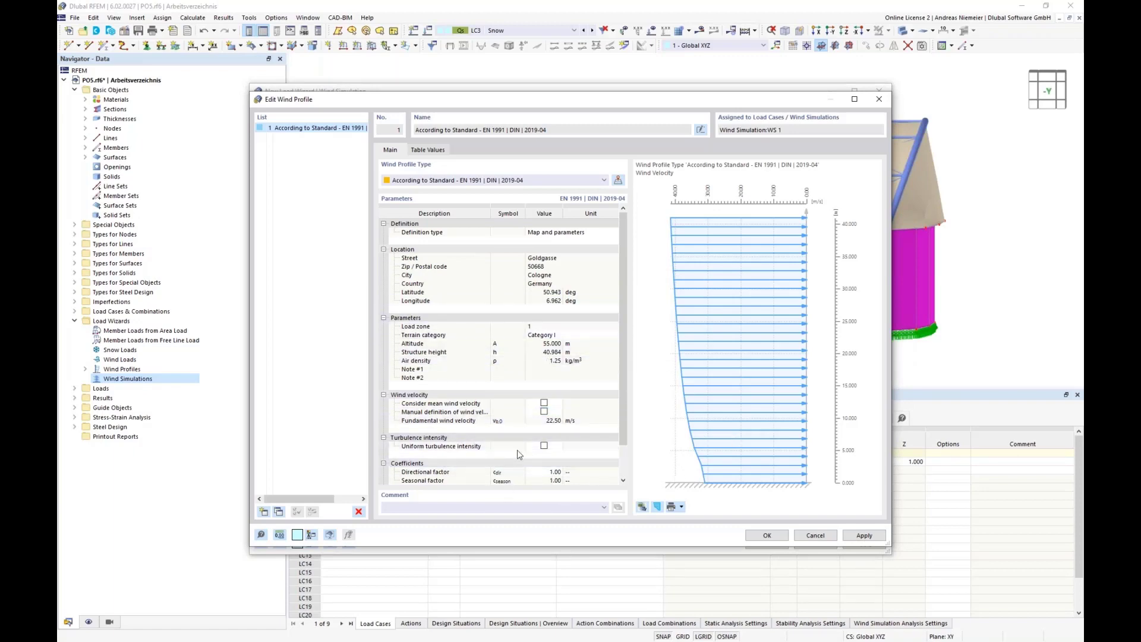
- Enable uniform turbulence intensity in the wind profile, compare its turbulence and velocity diagrams, and accept the profile
{"action": "left_click", "coordinate": [544, 445]}
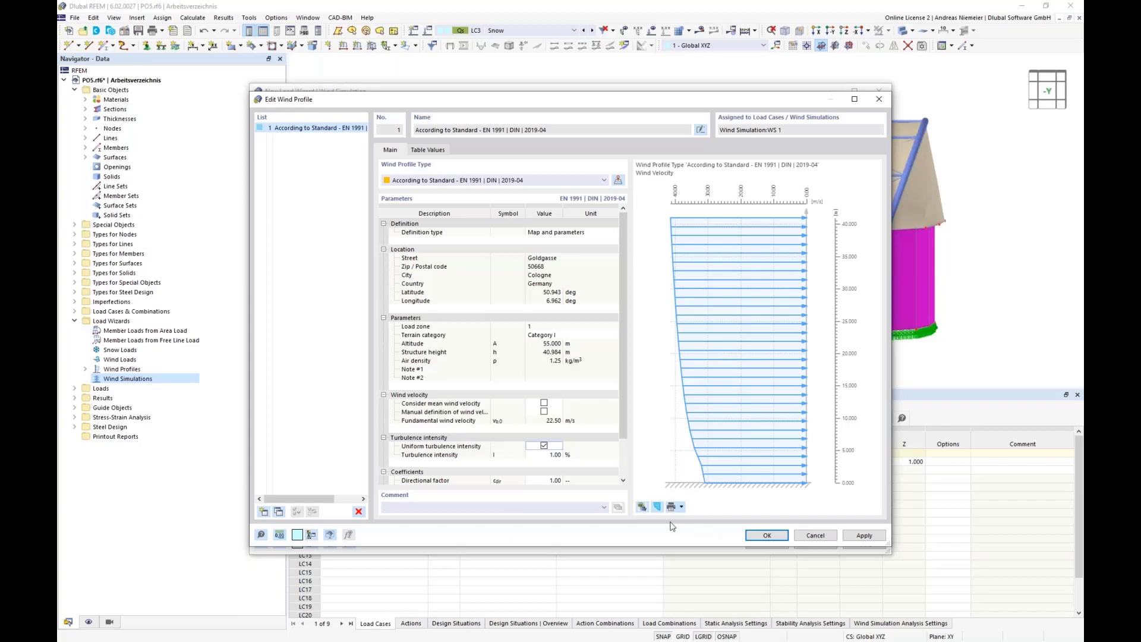
{"action": "left_click", "coordinate": [658, 508]}
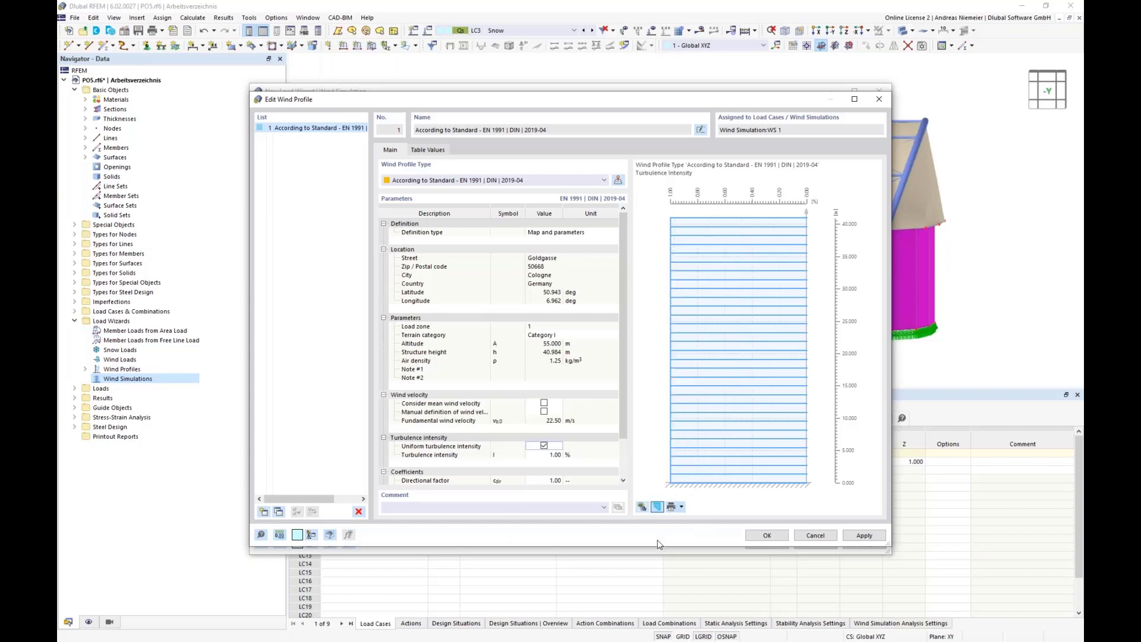
{"action": "left_click", "coordinate": [657, 509]}
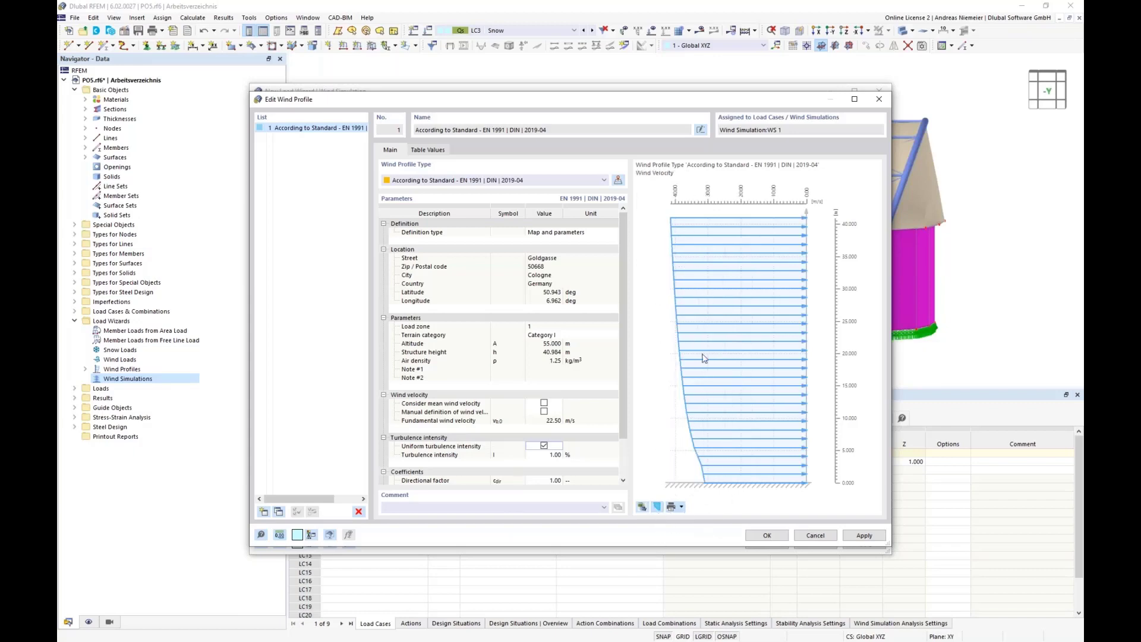
{"action": "left_click", "coordinate": [765, 539]}
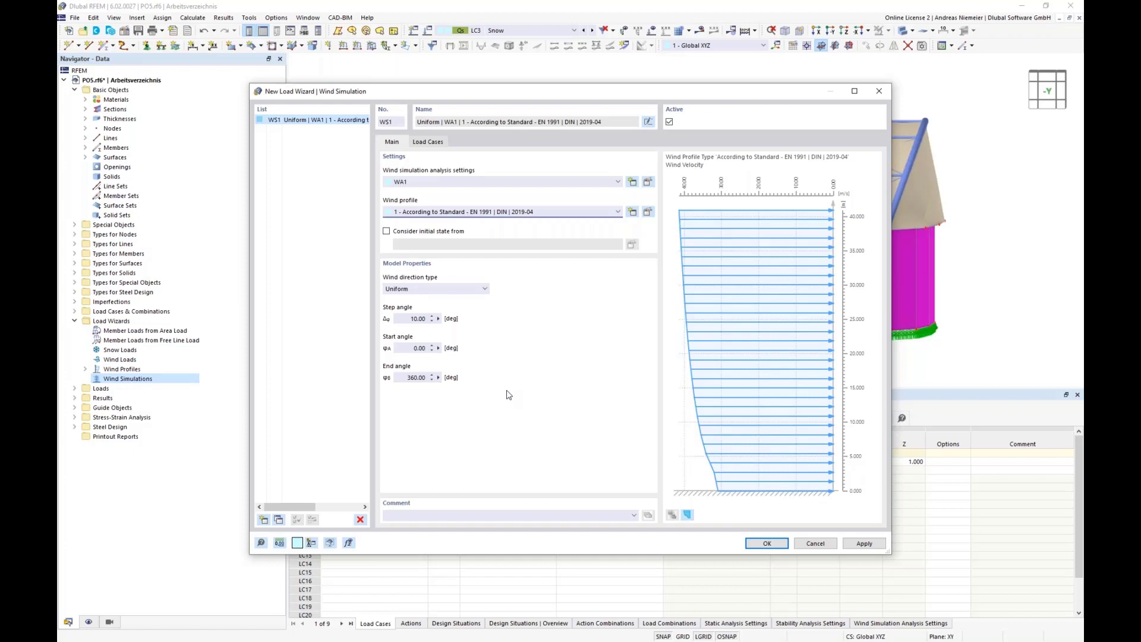
- Set the wind direction step angle to 90° and review the load cases to generate
{"action": "left_click", "coordinate": [400, 318]}
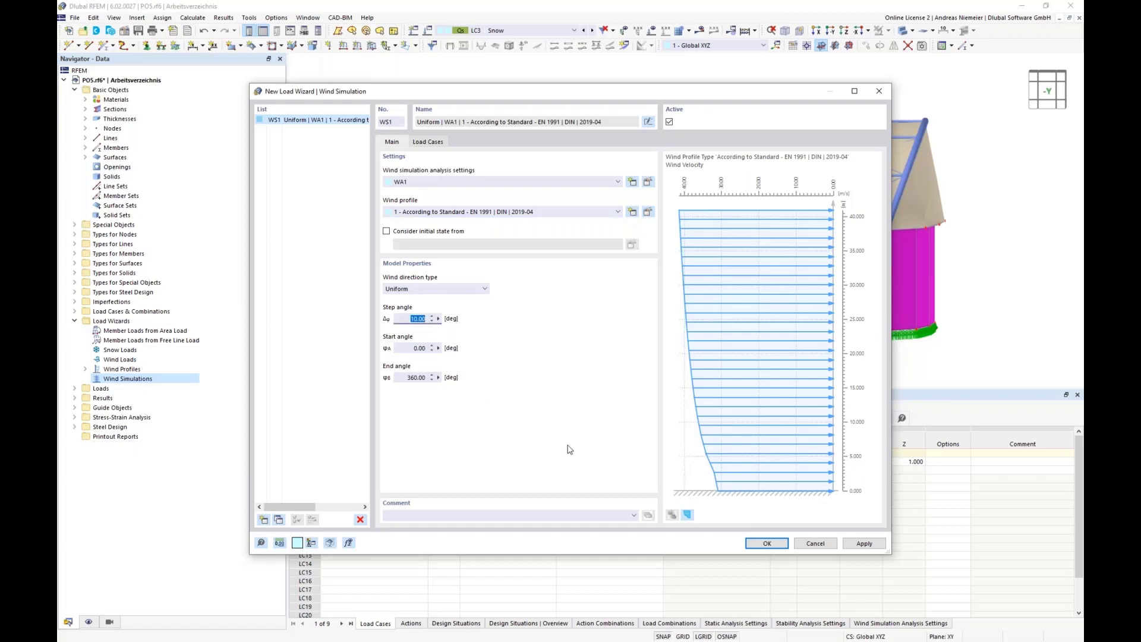
{"action": "type", "text": "90"}
{"action": "left_click", "coordinate": [405, 348]}
{"action": "left_click", "coordinate": [428, 142]}
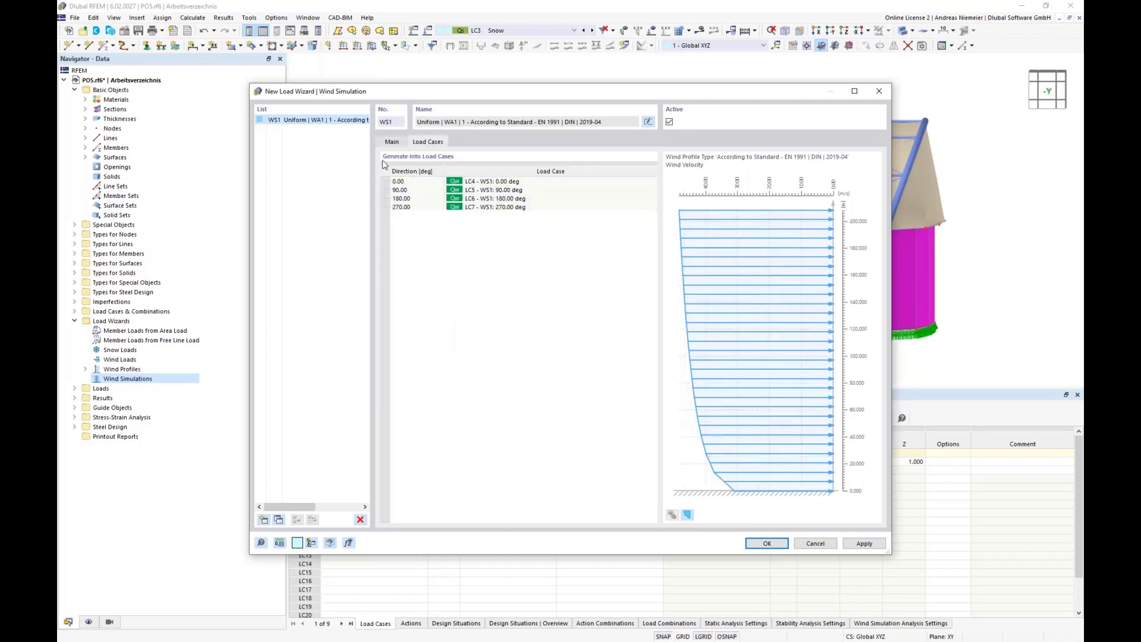
{"action": "left_click", "coordinate": [391, 142]}
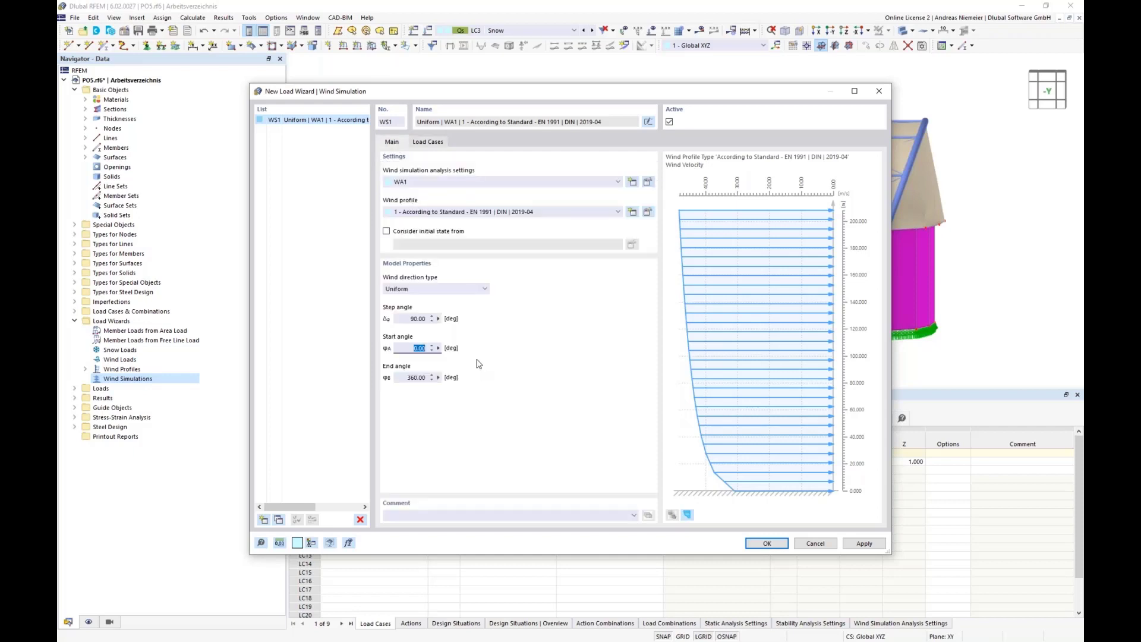
- Switch the wind direction type to User-Defined, remove the 270° direction, and generate the wind simulation load cases
{"action": "left_click", "coordinate": [443, 290]}
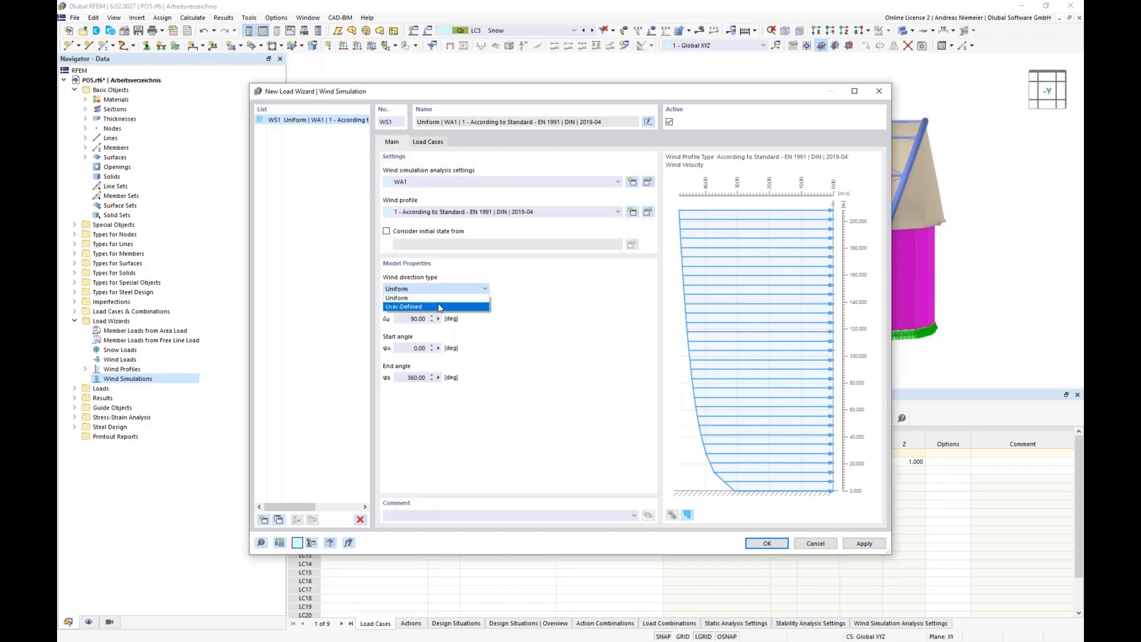
{"action": "left_click", "coordinate": [438, 308]}
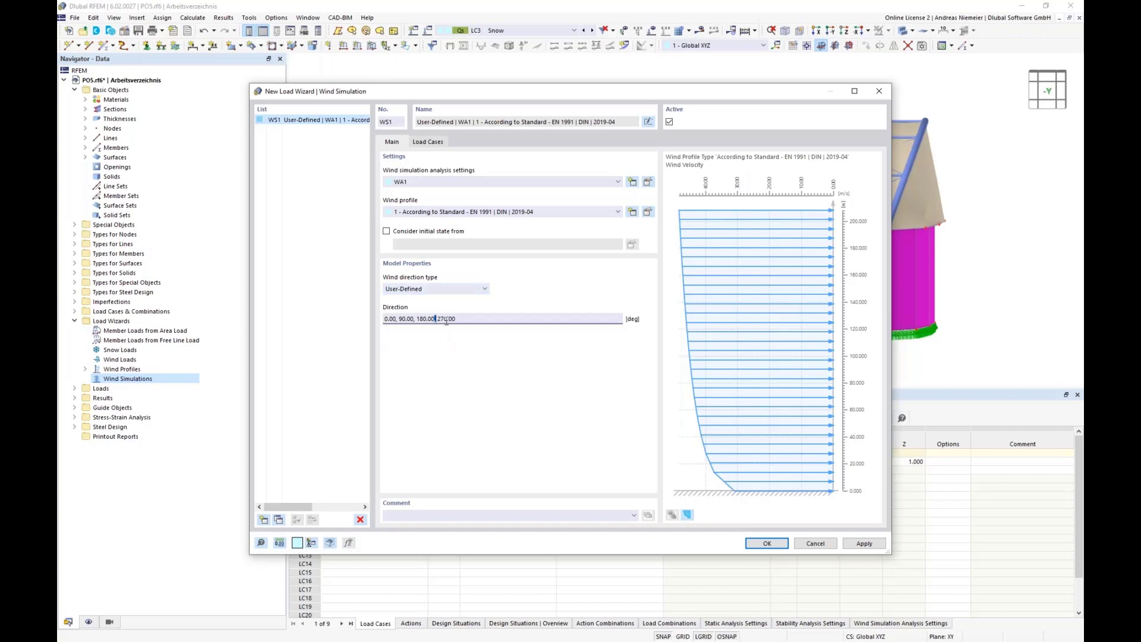
{"action": "left_click_drag", "start_coordinate": [436, 319], "coordinate": [473, 319]}
{"action": "key", "text": "BackSpace"}
{"action": "left_click", "coordinate": [429, 144]}
{"action": "left_click", "coordinate": [660, 374]}
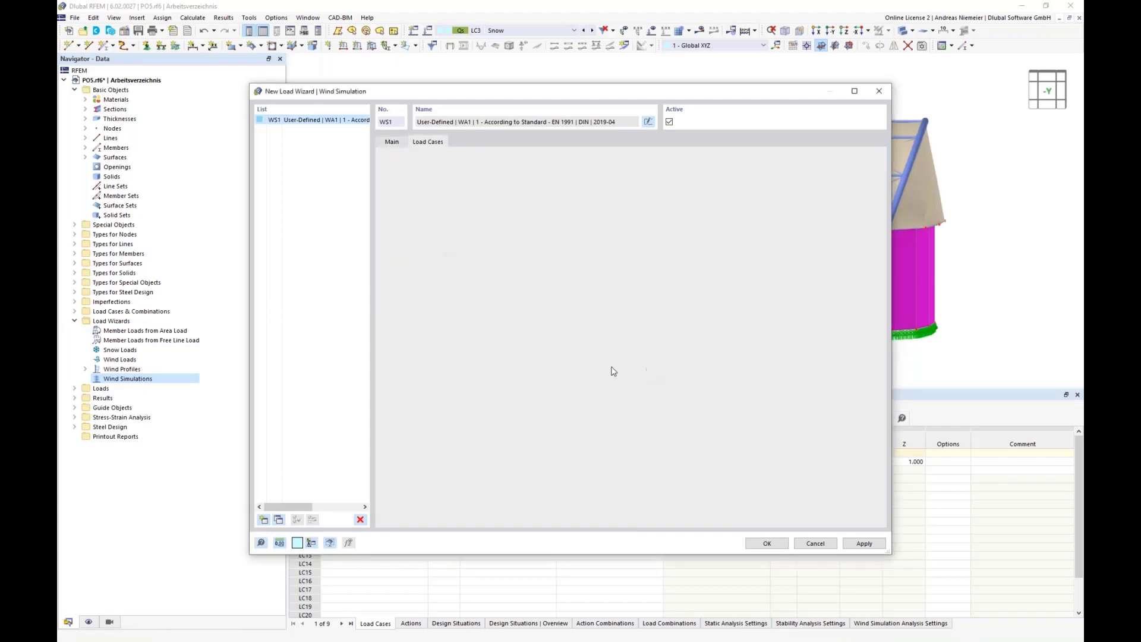
{"action": "left_click", "coordinate": [760, 543]}
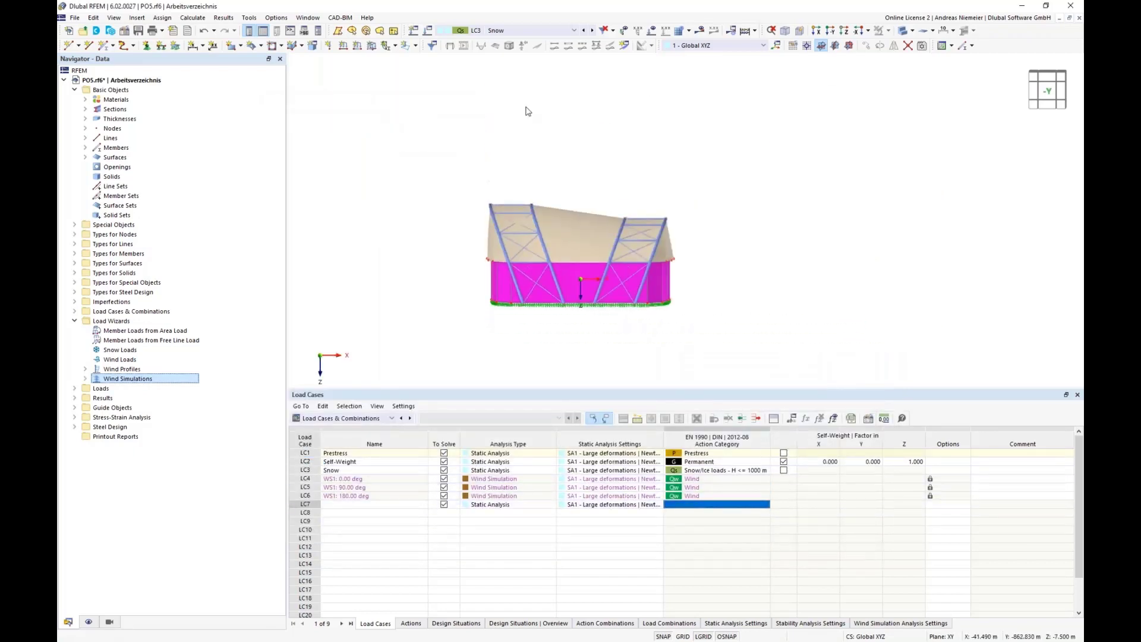
- Display the loads and inspect the wind tunnels of the 0° and 90° wind load cases, ending in a tilted view
{"action": "left_click", "coordinate": [653, 31]}
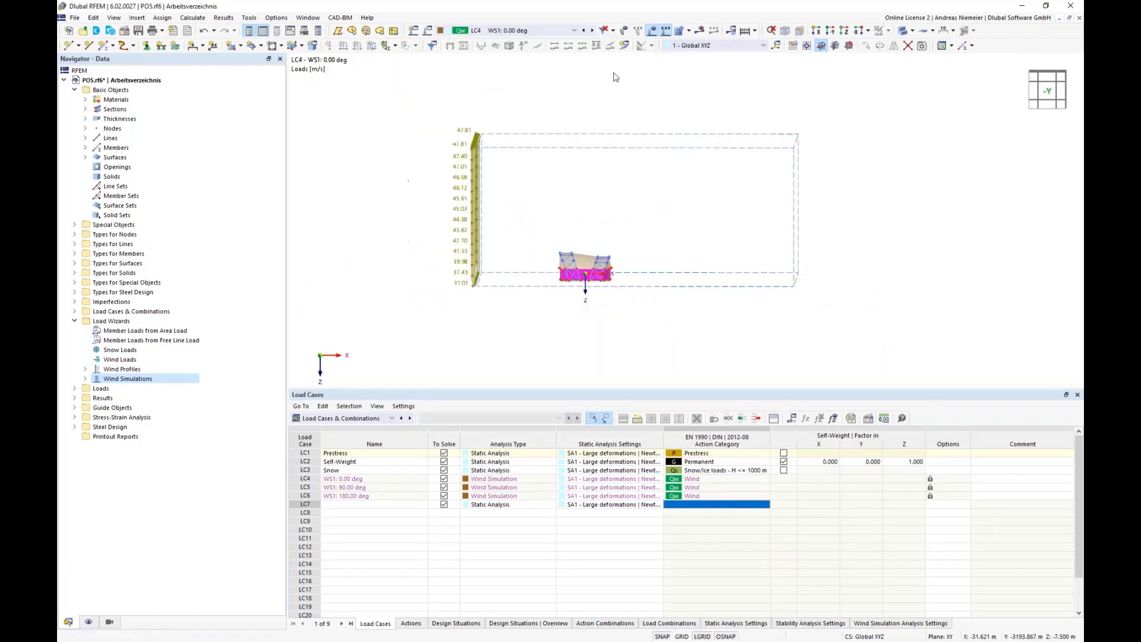
{"action": "left_click", "coordinate": [592, 30]}
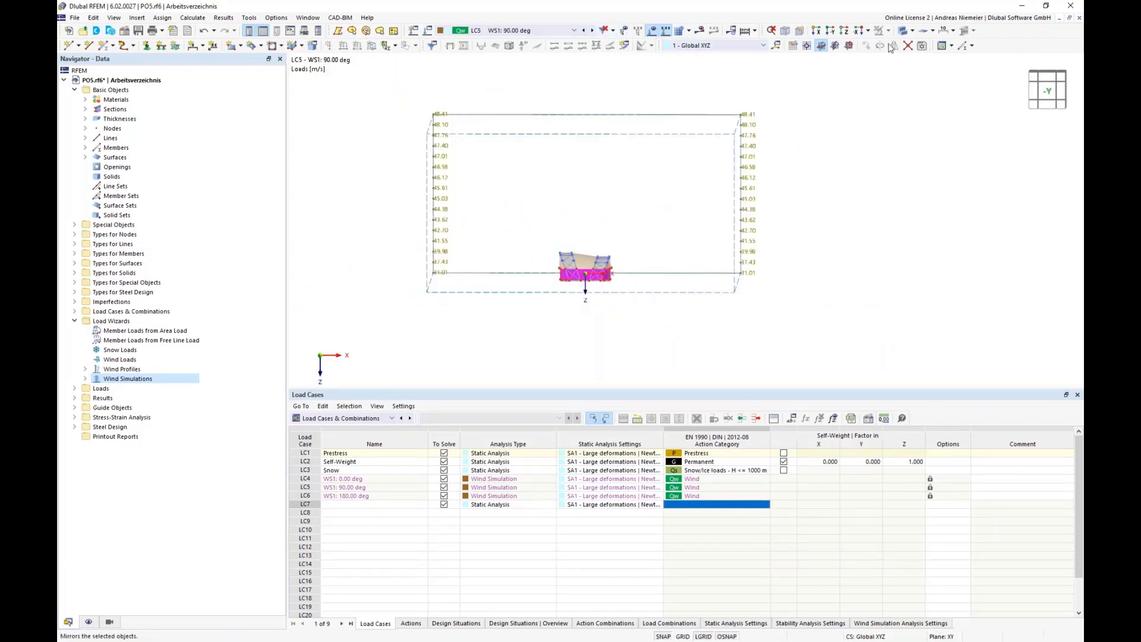
{"action": "left_click", "coordinate": [849, 33]}
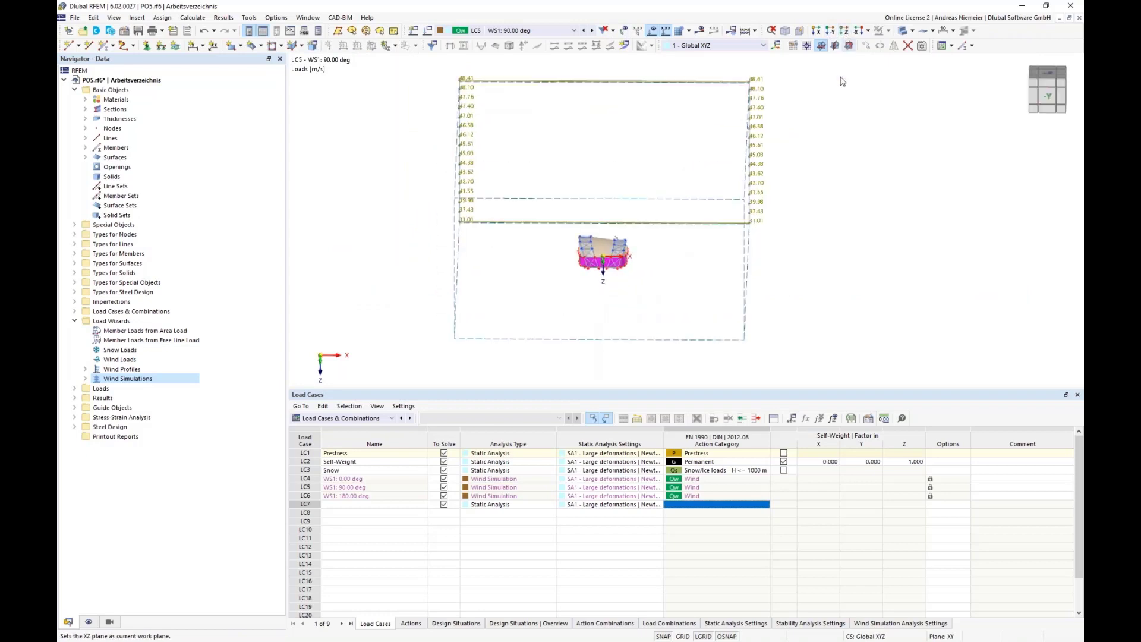
- Compare the wind tunnels of the 180° and 0° wind load cases, returning to an isometric view of the 0° case
{"action": "left_click", "coordinate": [592, 31]}
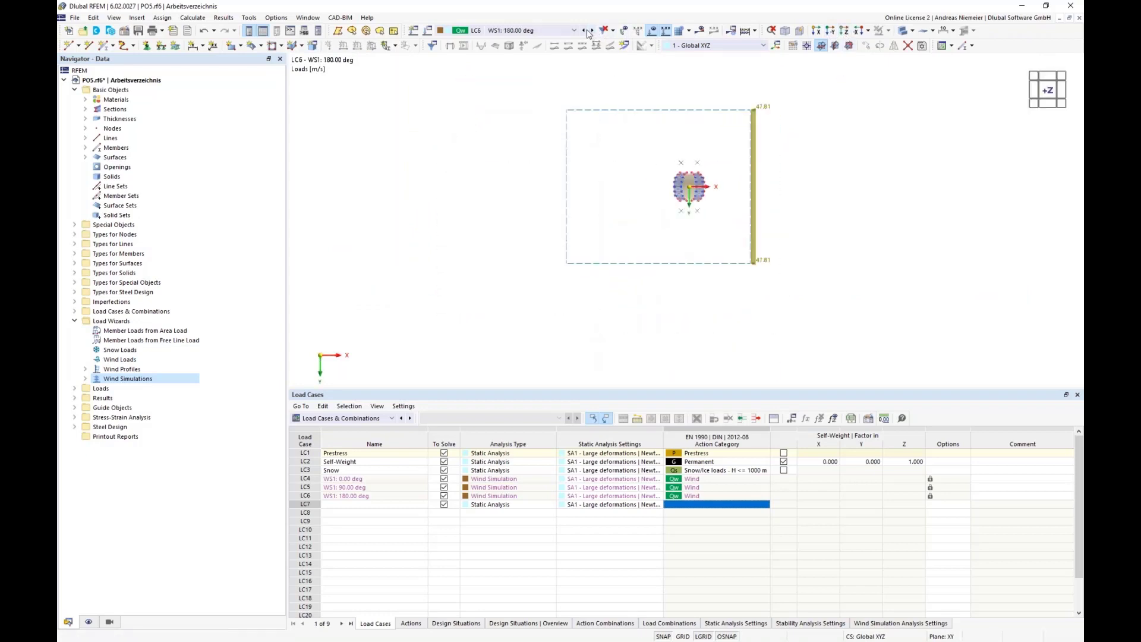
{"action": "left_click", "coordinate": [585, 31]}
{"action": "left_click", "coordinate": [586, 31]}
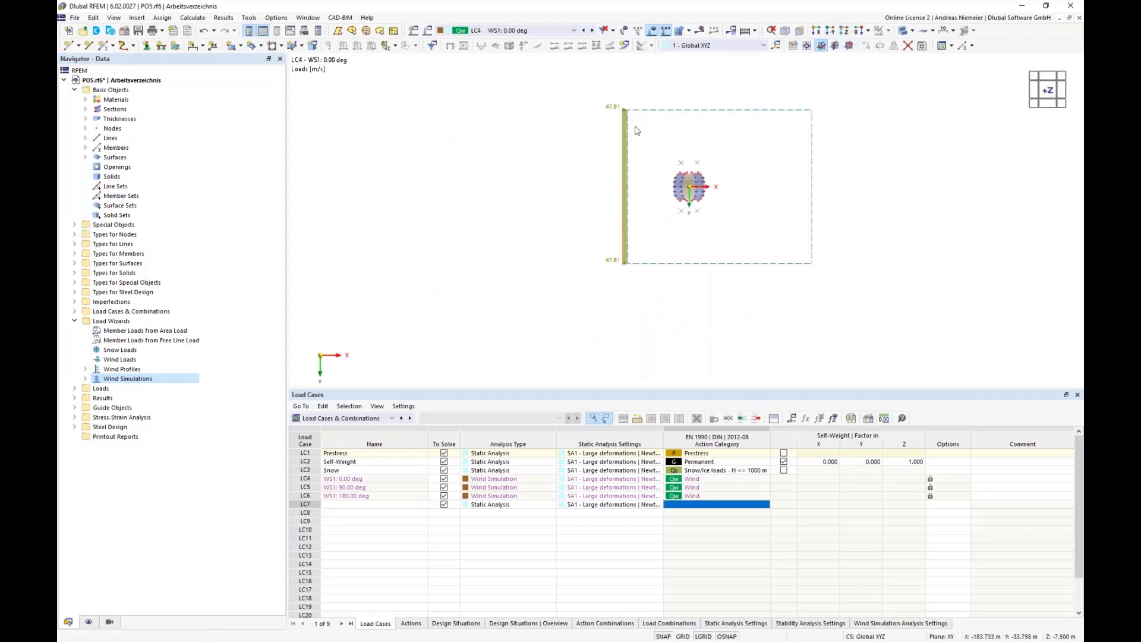
{"action": "left_click", "coordinate": [776, 45]}
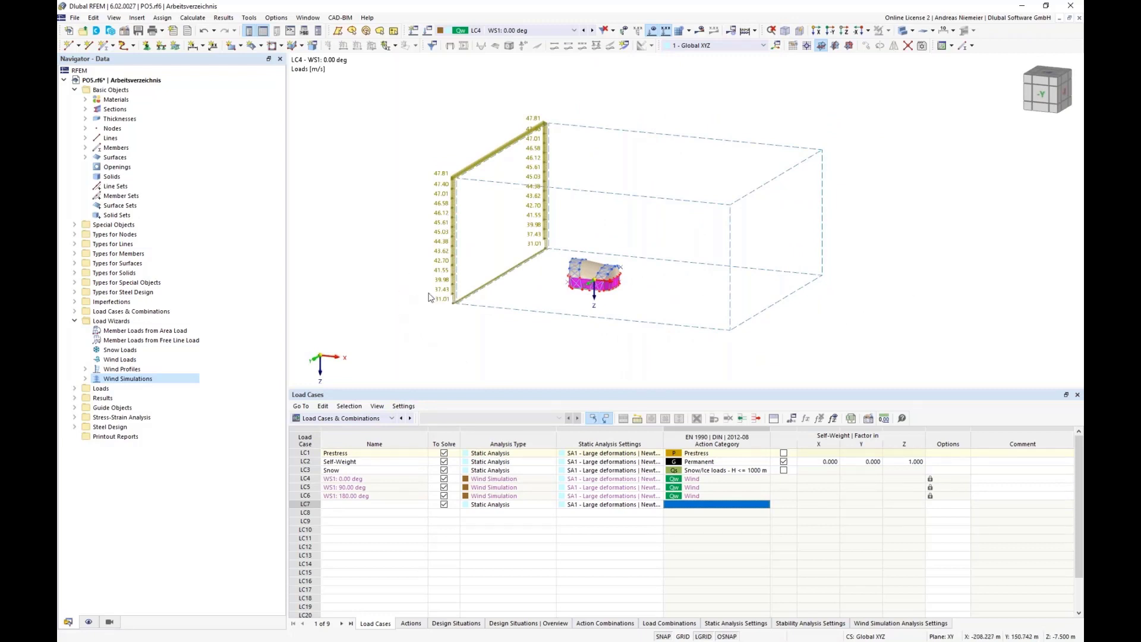
- Delete the SLS design situations DS2 to DS4 from the load cases and combinations, keeping only the ULS design situation
{"action": "left_click", "coordinate": [427, 52]}
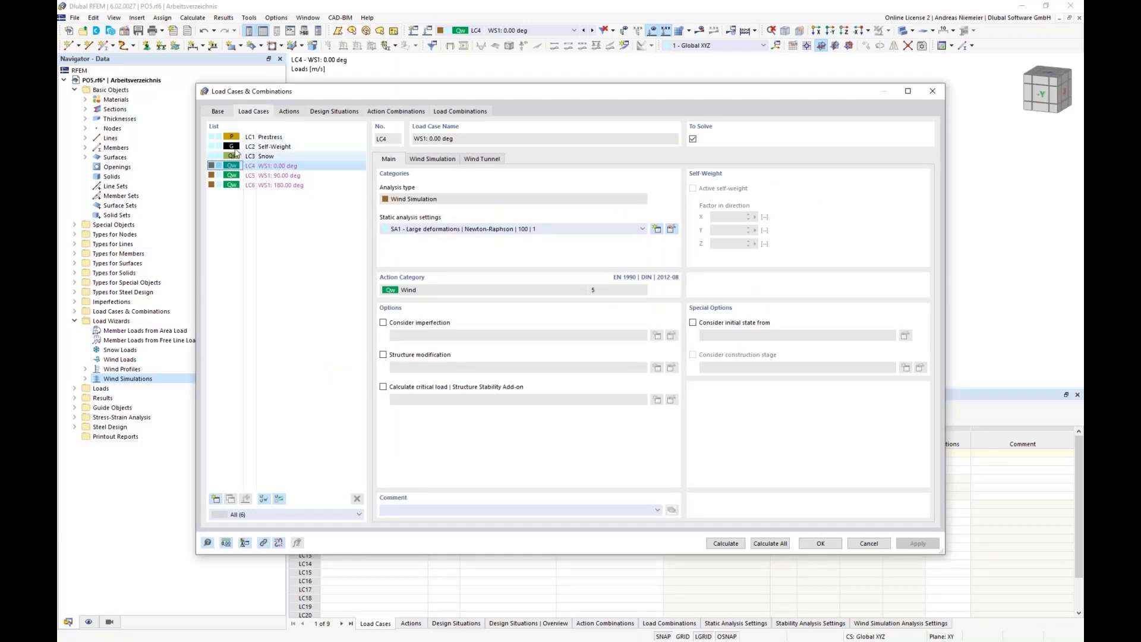
{"action": "left_click", "coordinate": [217, 111]}
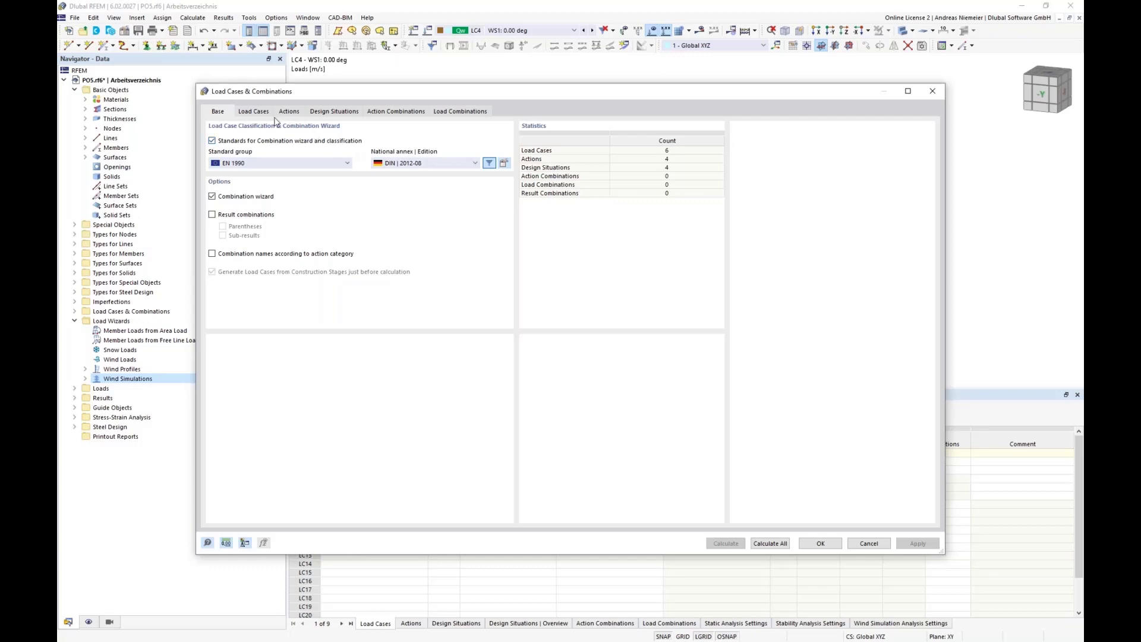
{"action": "left_click", "coordinate": [322, 111]}
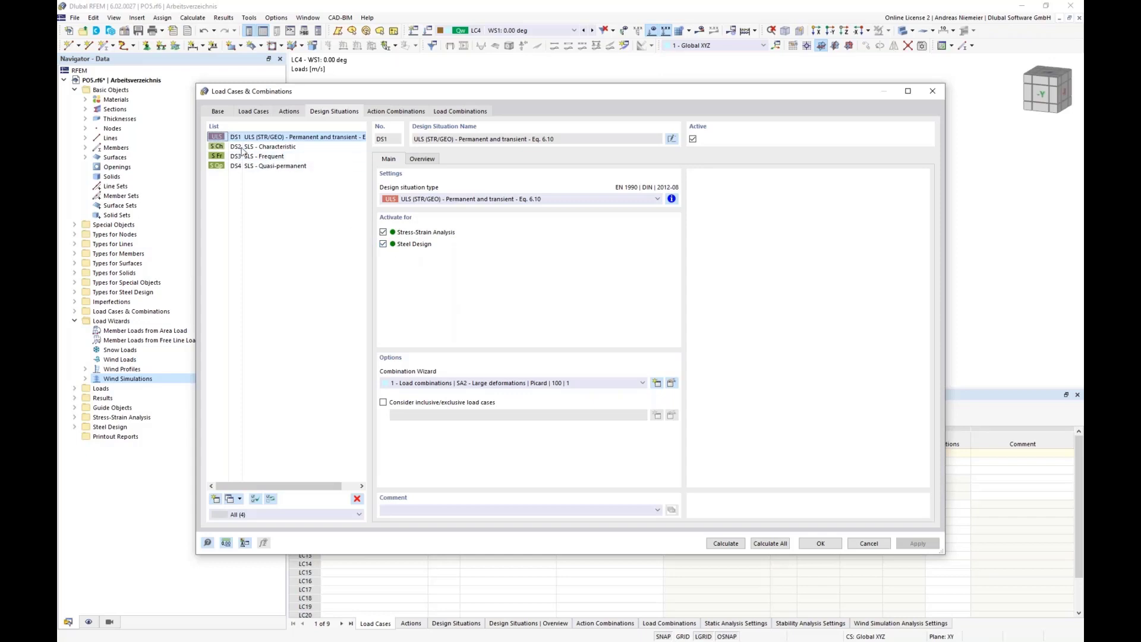
{"action": "left_click", "coordinate": [267, 146]}
{"action": "left_click", "coordinate": [268, 166], "text": "shift"}
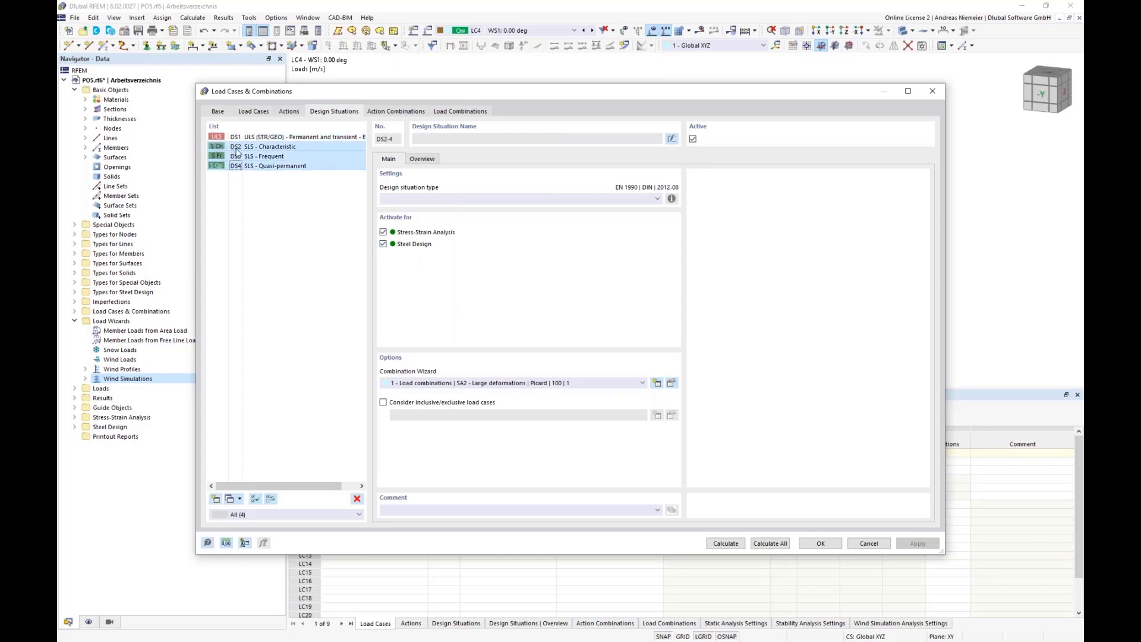
{"action": "left_click", "coordinate": [357, 498]}
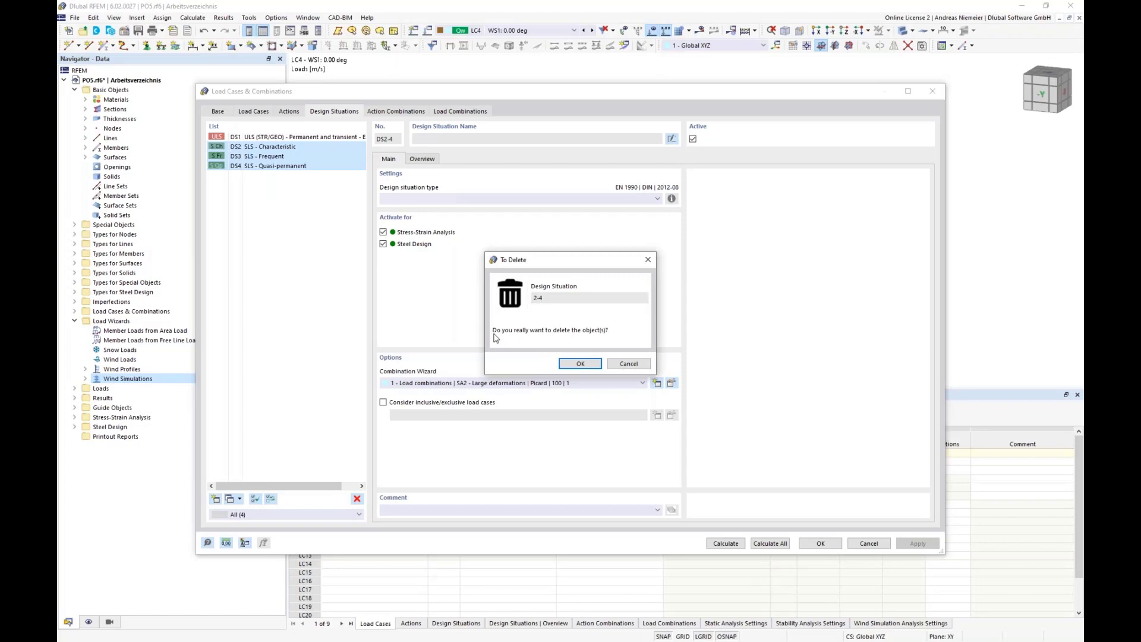
{"action": "left_click", "coordinate": [579, 364]}
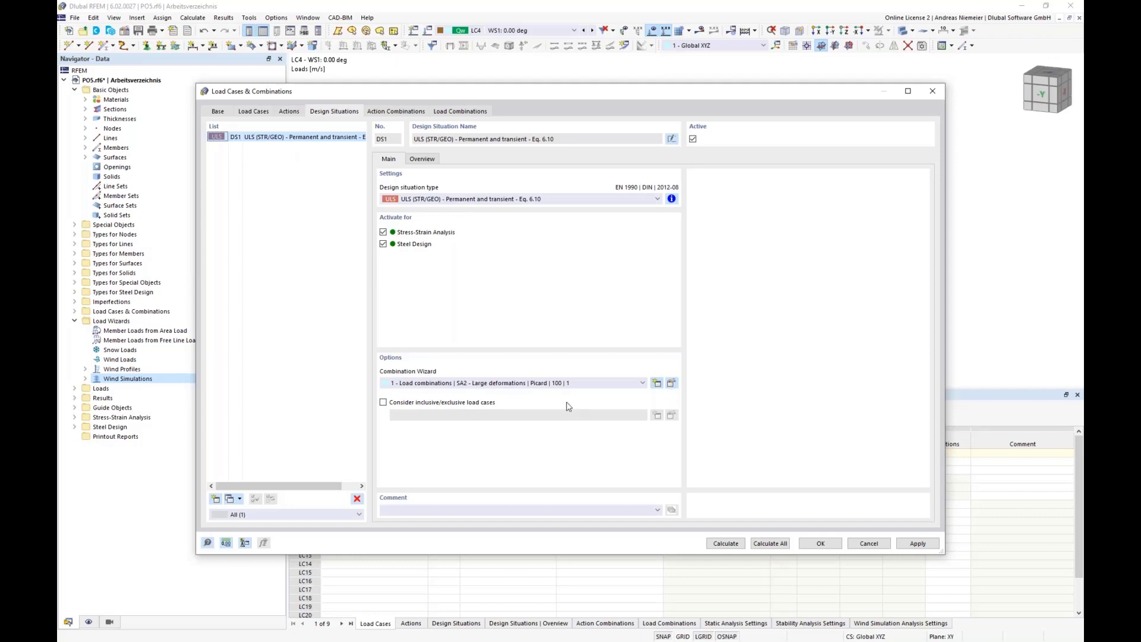
- Change the iterative method of static analysis settings SA2 to Newton-Raphson through the combination wizard of DS1
{"action": "left_click", "coordinate": [671, 382]}
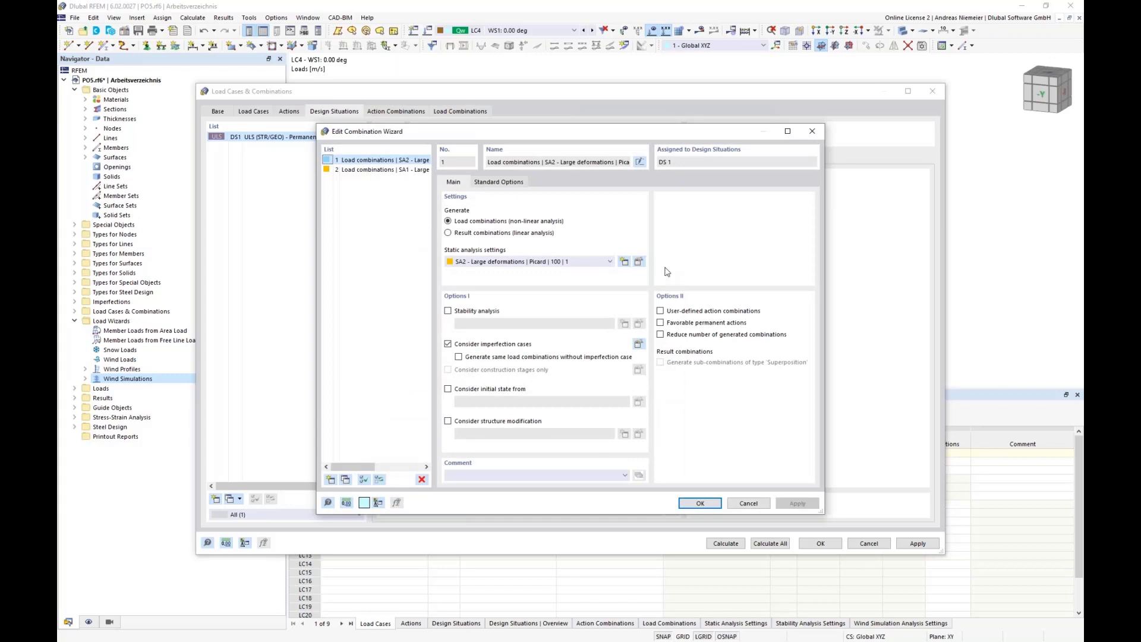
{"action": "left_click", "coordinate": [639, 262]}
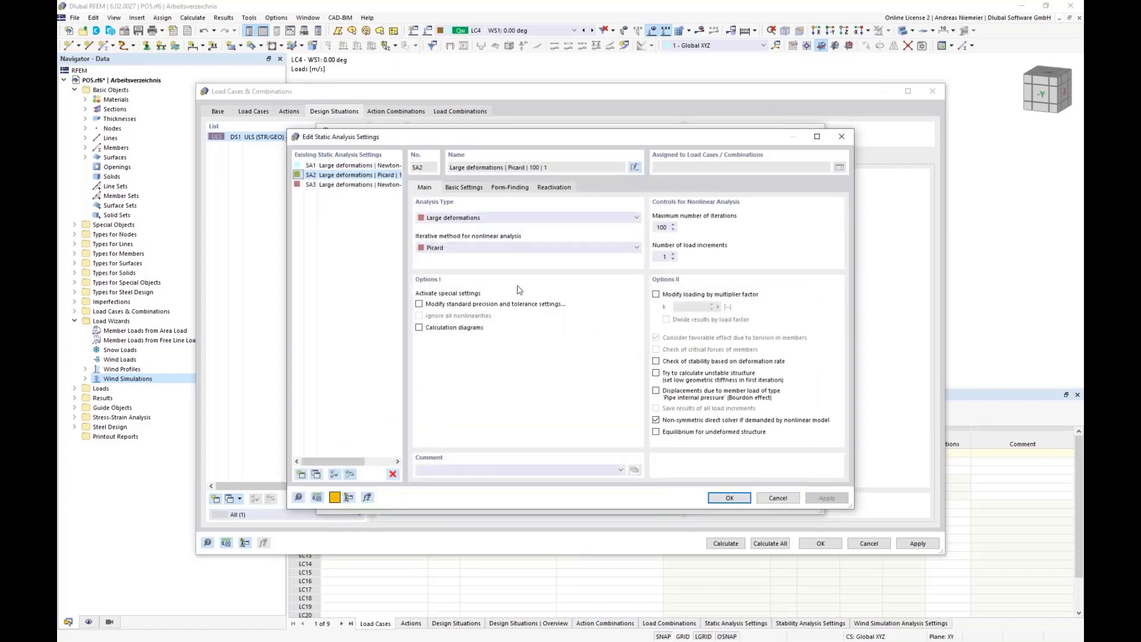
{"action": "left_click", "coordinate": [486, 247]}
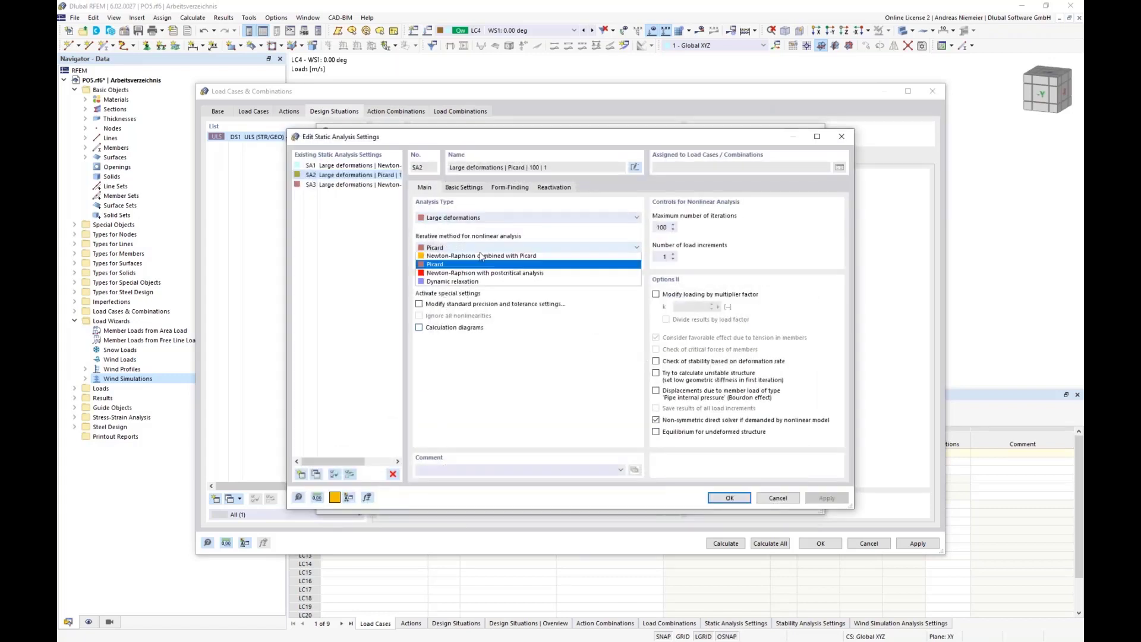
{"action": "left_click", "coordinate": [460, 265]}
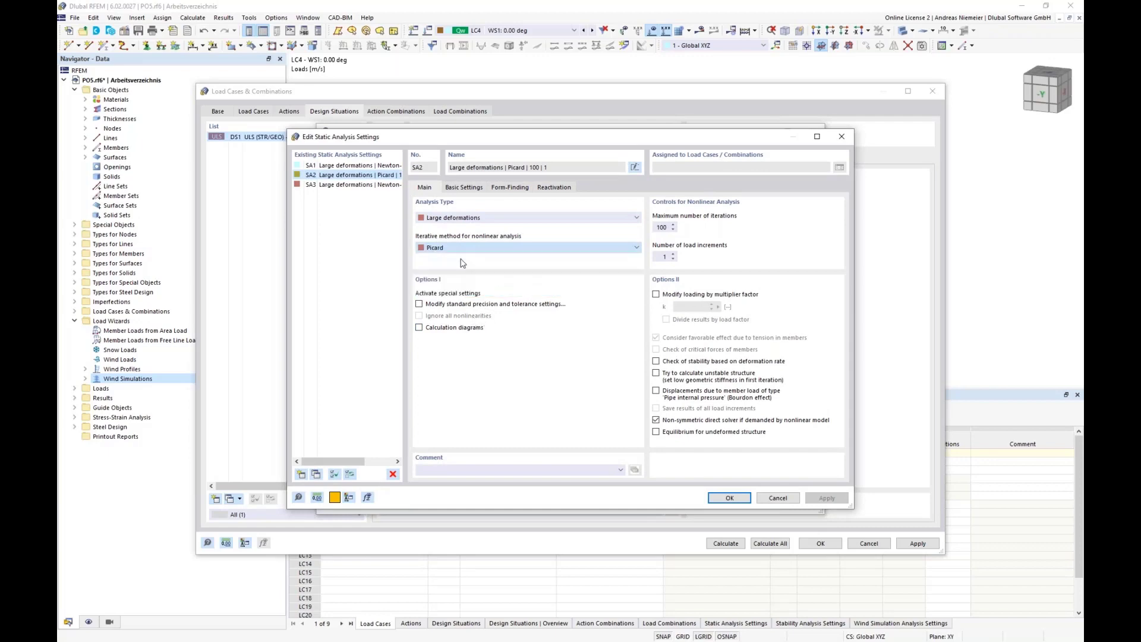
{"action": "left_click", "coordinate": [730, 498]}
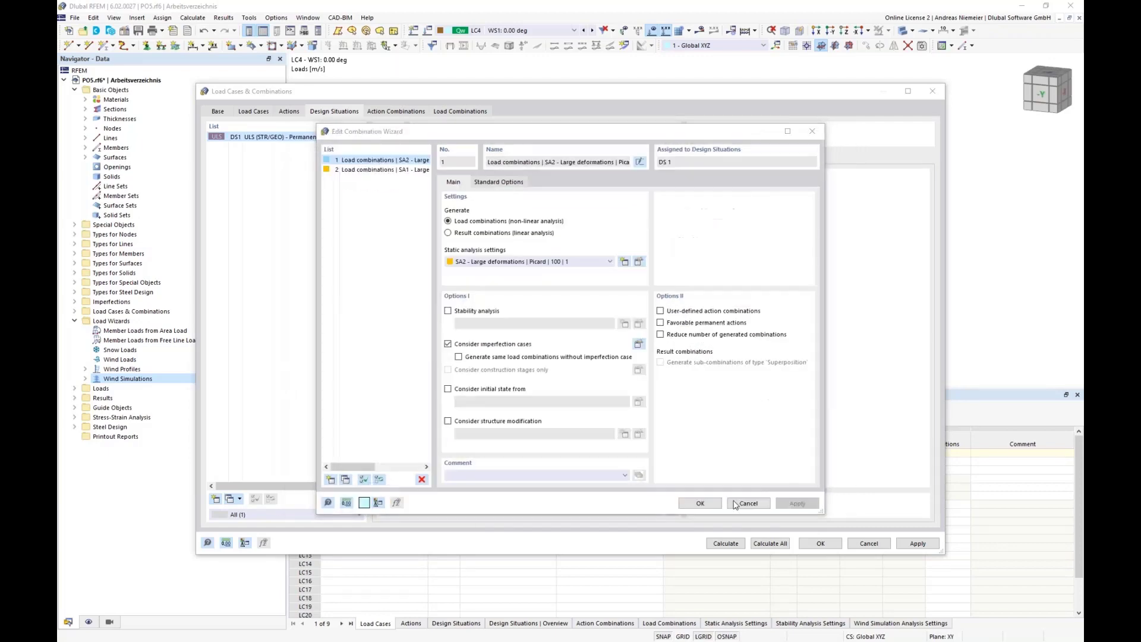
- Disable imperfection cases in the combination wizard, consider the initial state from LC1 - Prestress, and accept the wizard settings
{"action": "left_click", "coordinate": [456, 345]}
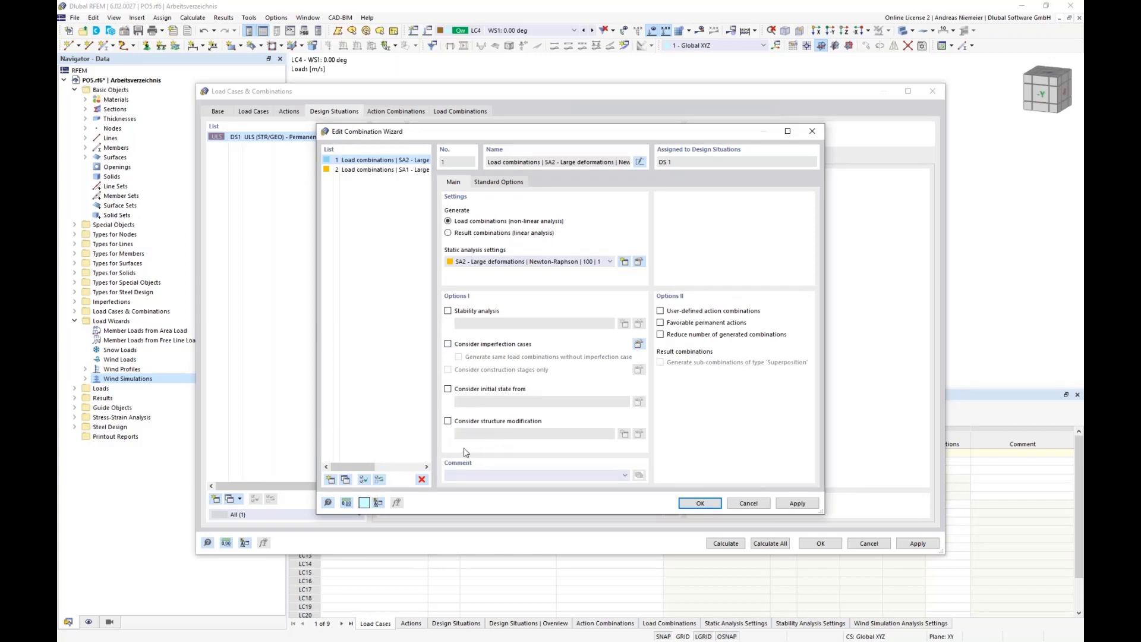
{"action": "left_click", "coordinate": [457, 389]}
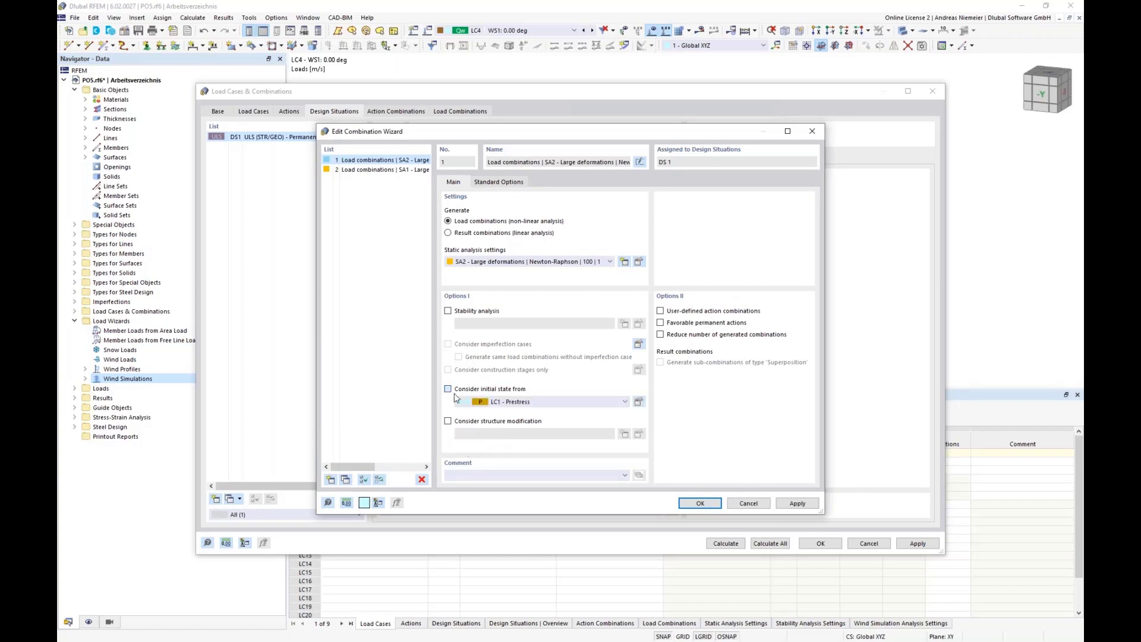
{"action": "left_click", "coordinate": [508, 404]}
{"action": "left_click", "coordinate": [509, 412]}
{"action": "left_click", "coordinate": [699, 503]}
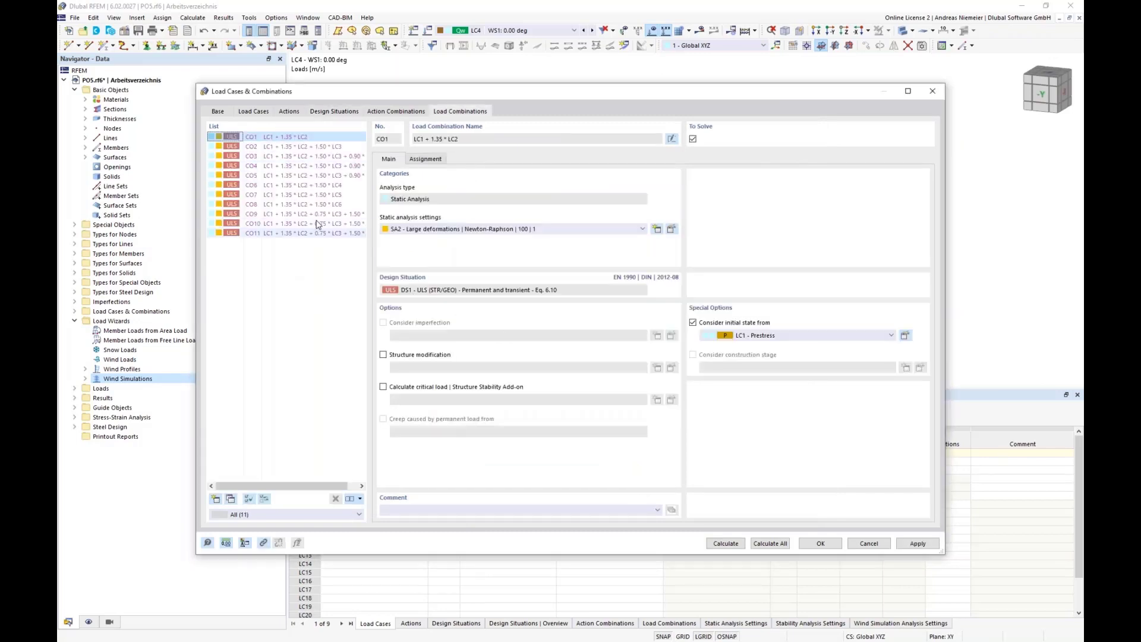
- Review the load case assignments of the generated load combinations CO2 through CO10 and accept the load cases and combinations
{"action": "left_click", "coordinate": [437, 161]}
{"action": "left_click", "coordinate": [331, 147]}
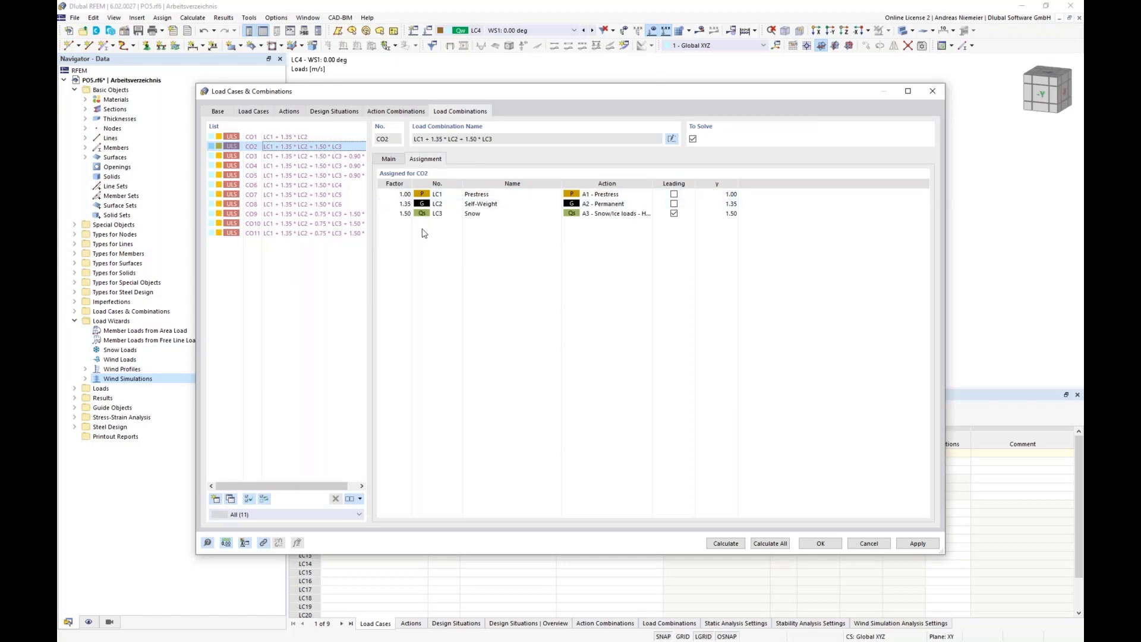
{"action": "key", "text": "Down"}
{"action": "key", "text": "Down"}
{"action": "key", "text": "Down"}
{"action": "key", "text": "Down"}
{"action": "key", "text": "Down"}
{"action": "key", "text": "Down"}
{"action": "key", "text": "Down"}
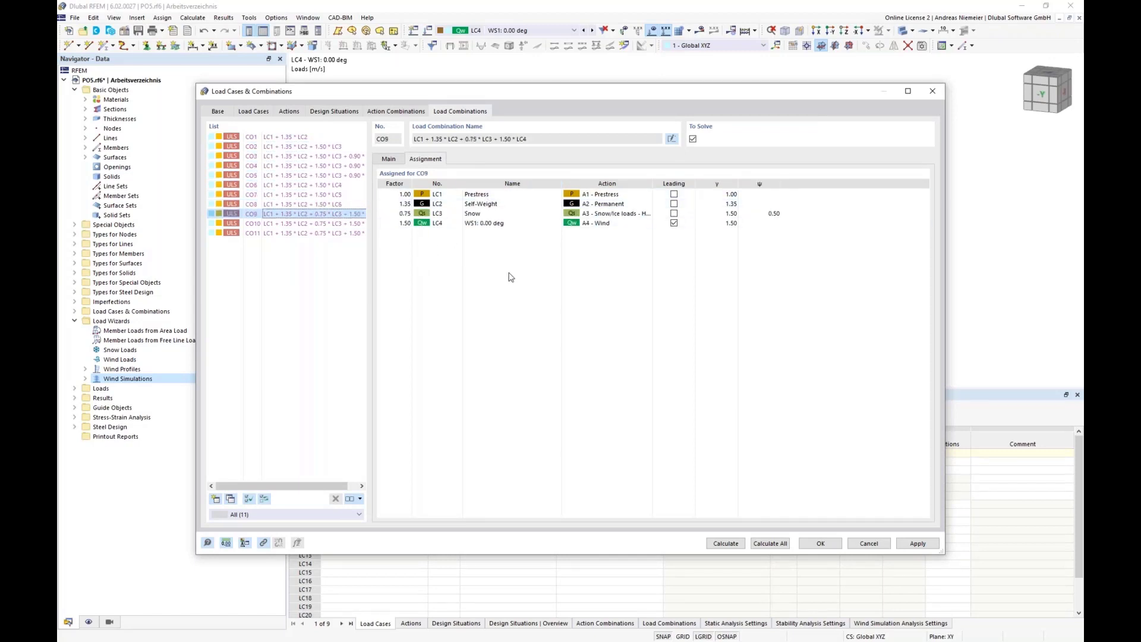
{"action": "key", "text": "Down"}
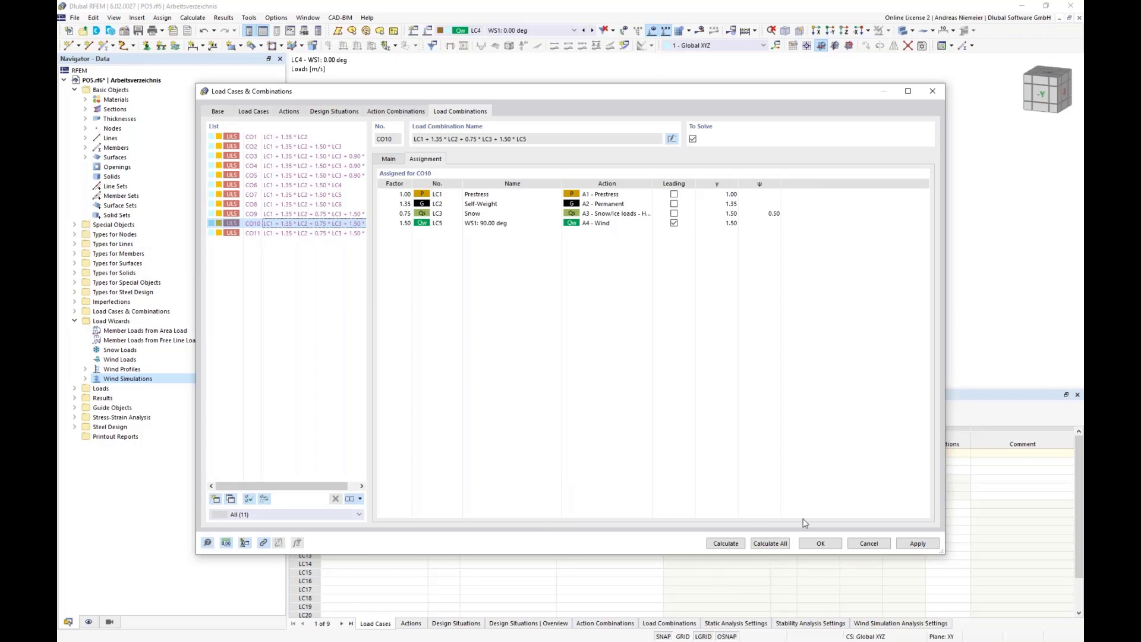
{"action": "left_click", "coordinate": [837, 542]}
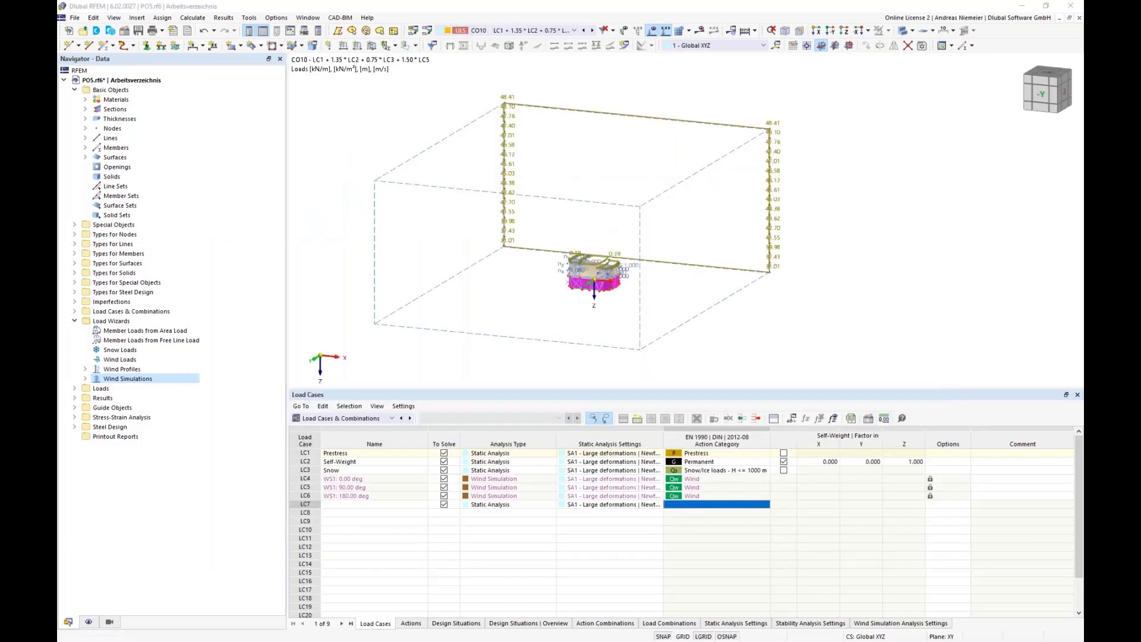
- Switch to the calculated model WT2enu.rf6 at full window size and display the 0° wind load case with its wind tunnel
{"action": "left_click_drag", "start_coordinate": [0, 59], "coordinate": [424, 116]}
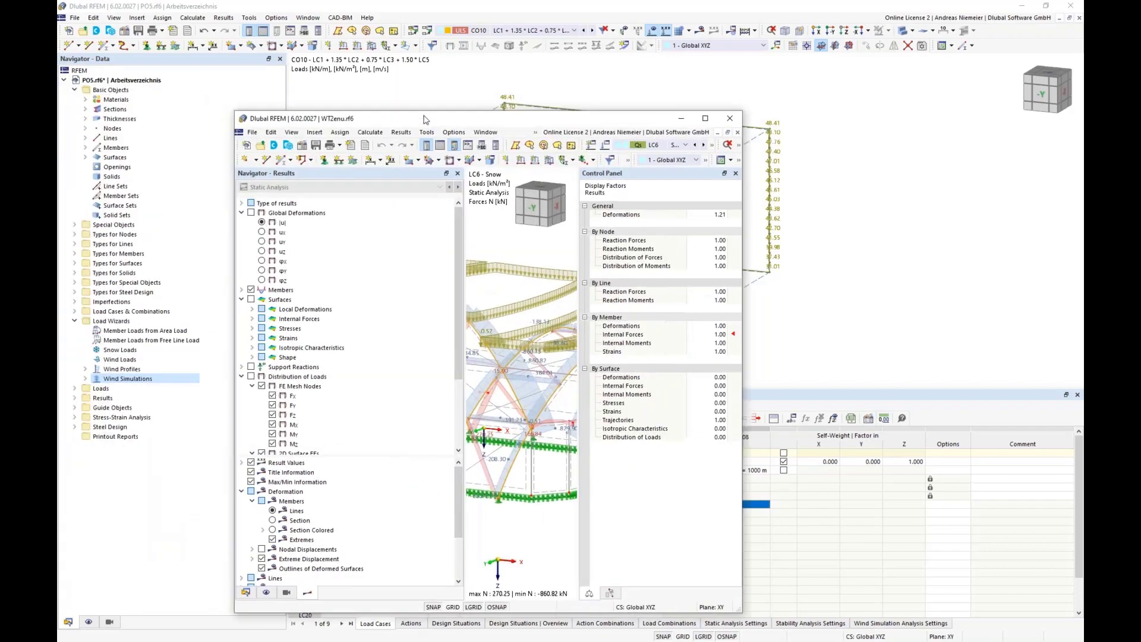
{"action": "double_click", "coordinate": [425, 116]}
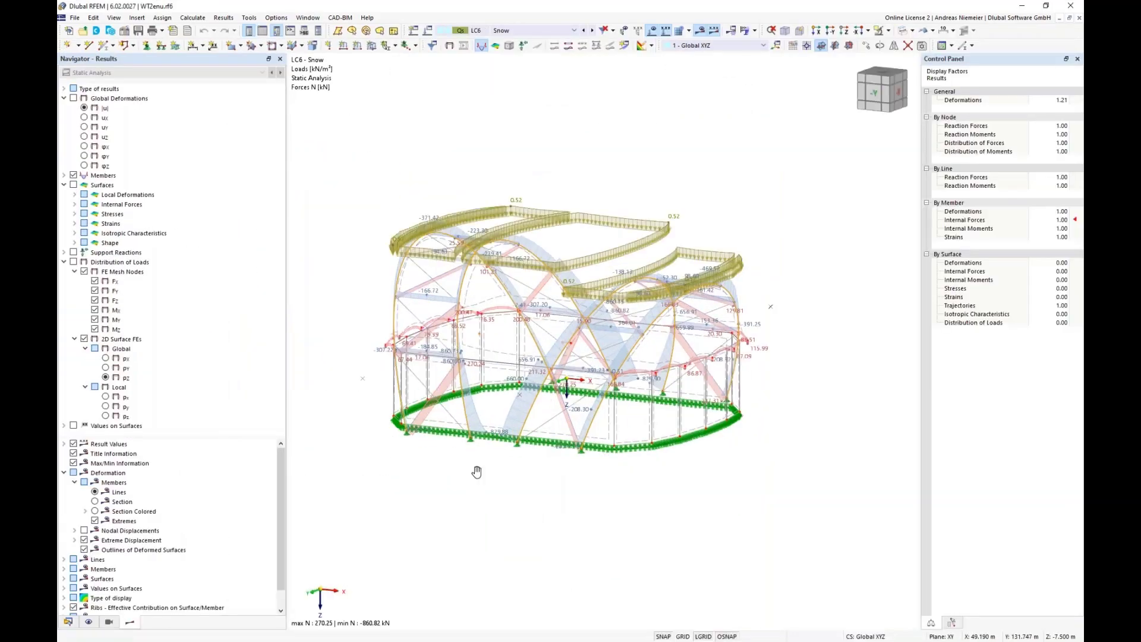
{"action": "middle_click_drag", "start_coordinate": [477, 471], "coordinate": [571, 452], "text": "ctrl"}
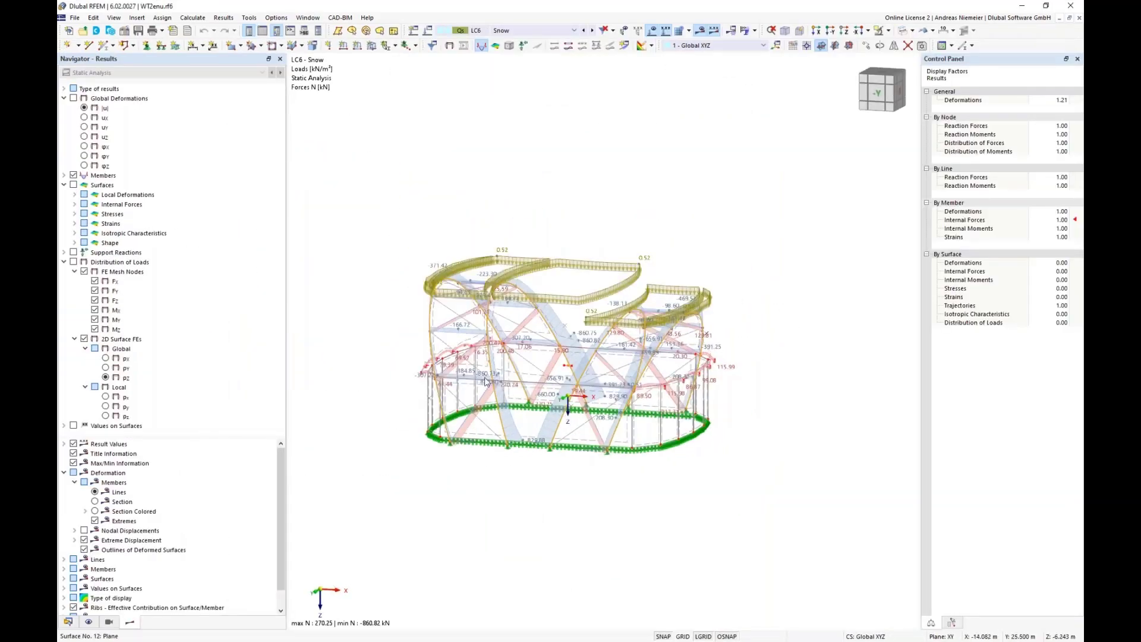
{"action": "left_click", "coordinate": [528, 30]}
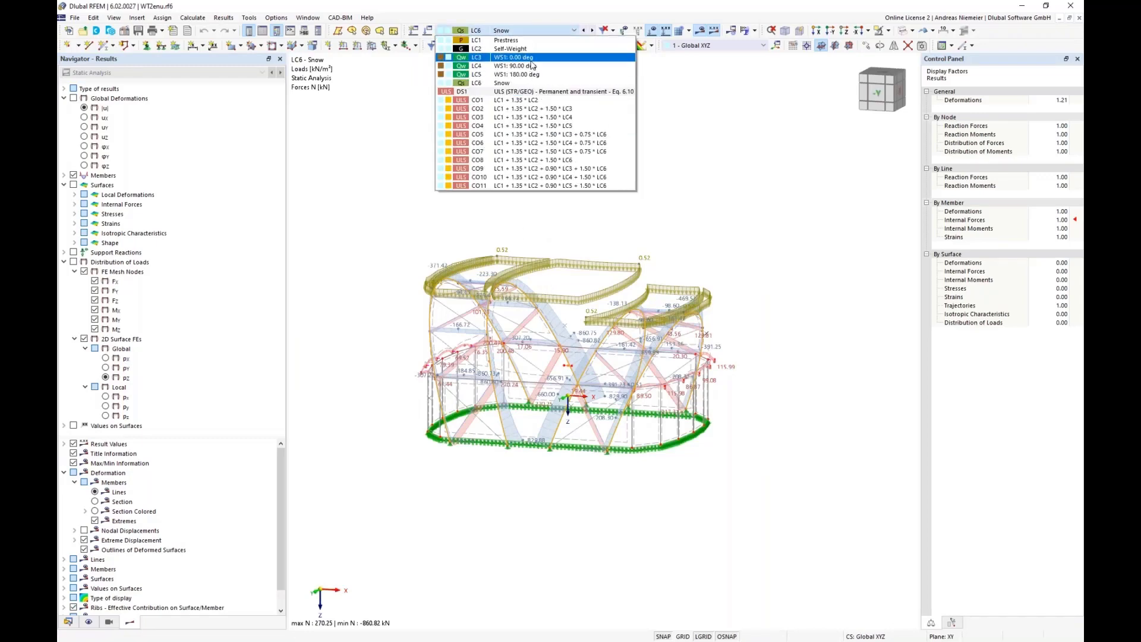
{"action": "left_click", "coordinate": [529, 58]}
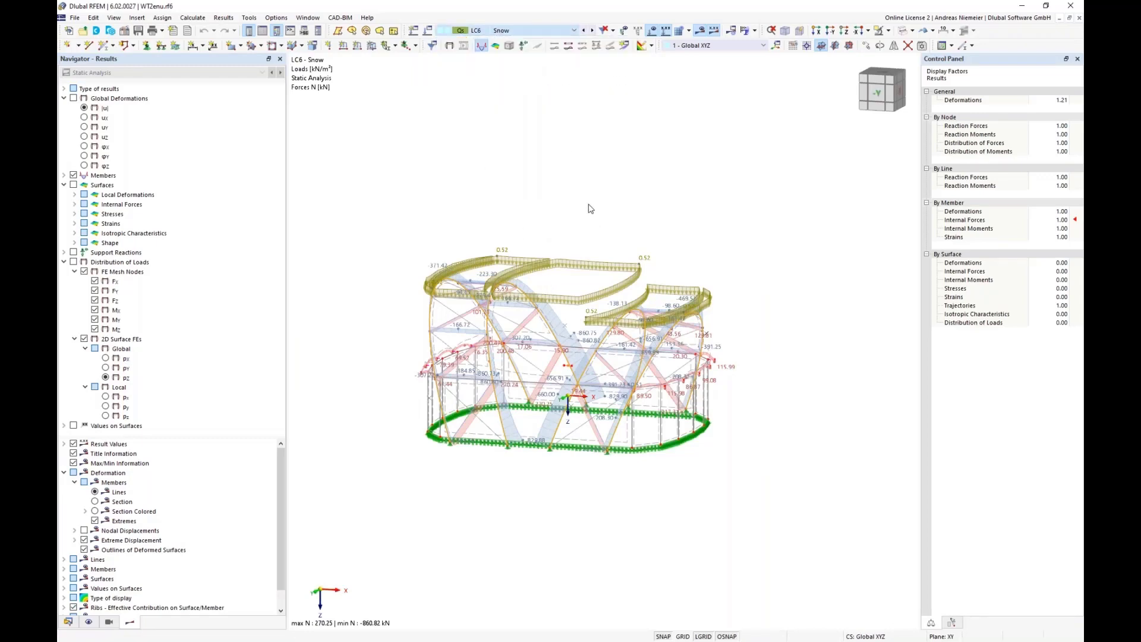
{"action": "scroll", "coordinate": [589, 198], "scroll_direction": "down", "scroll_amount": 5}
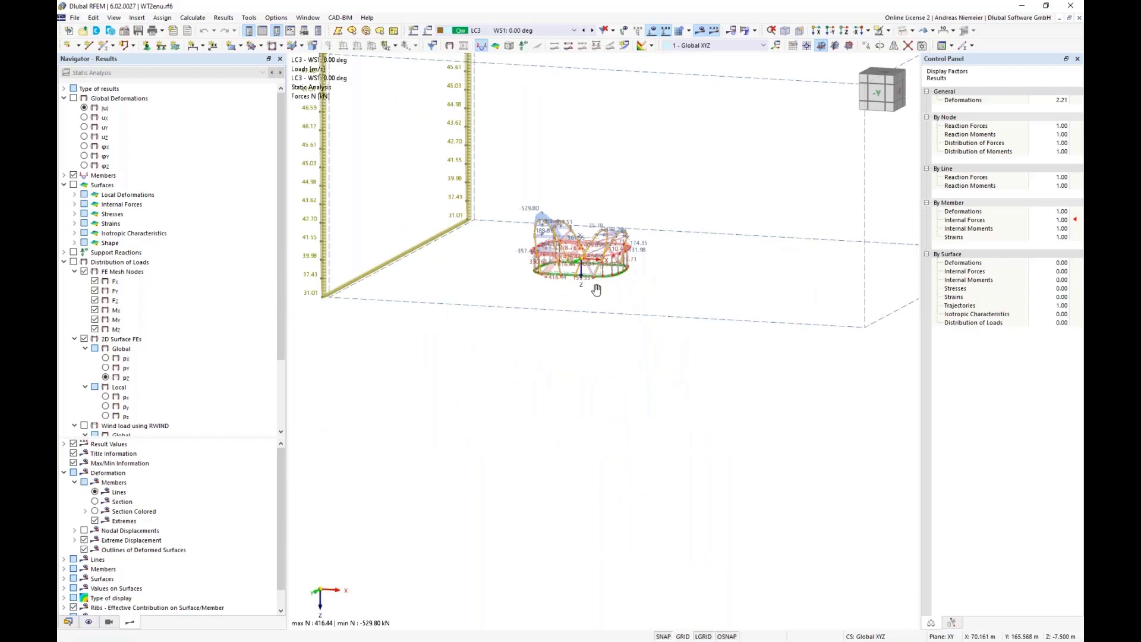
{"action": "middle_click_drag", "start_coordinate": [596, 290], "coordinate": [590, 350], "text": "ctrl"}
{"action": "scroll", "coordinate": [590, 350], "scroll_direction": "down", "scroll_amount": 1}
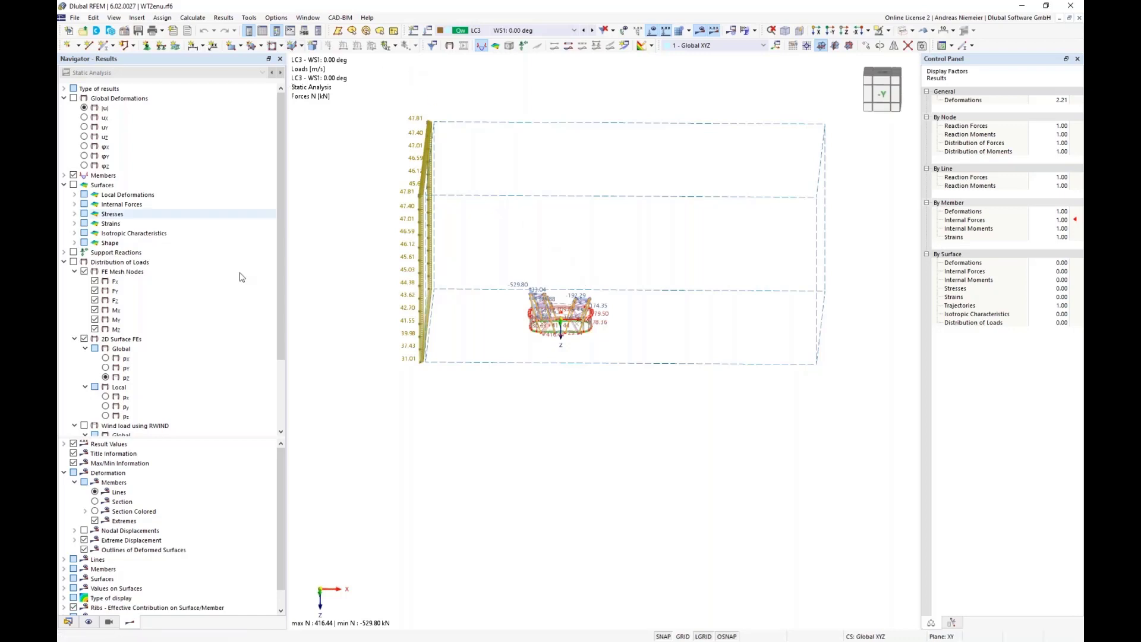
- Open the wind simulation settings of load case LC4 - WS1: 90.00 deg and launch its simulation in RWIND
{"action": "left_click", "coordinate": [68, 622]}
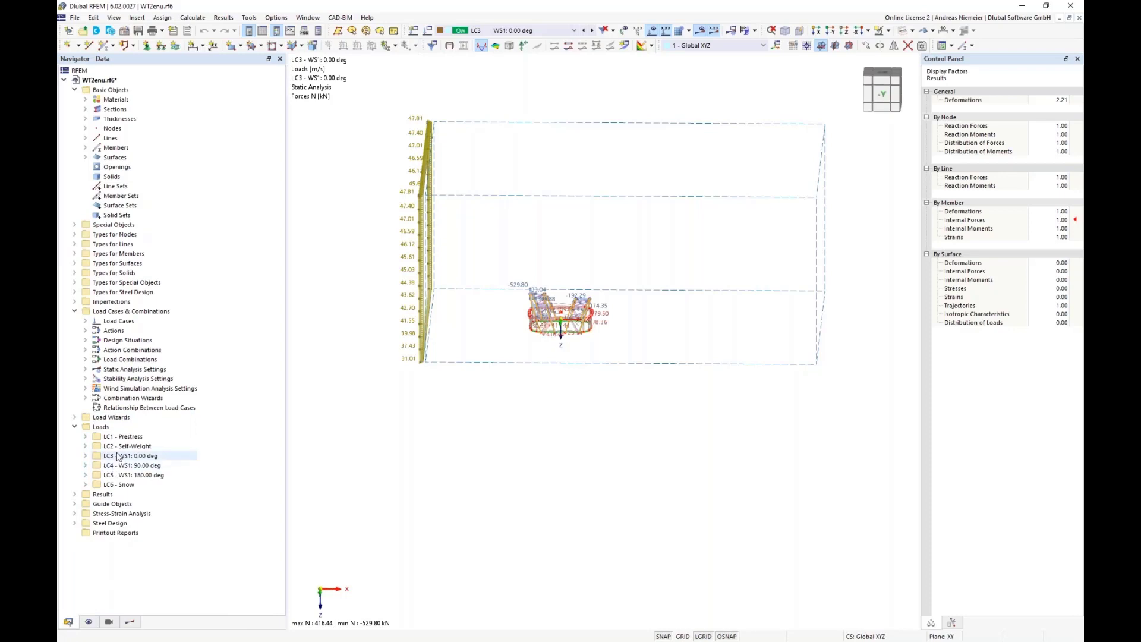
{"action": "left_click", "coordinate": [85, 321]}
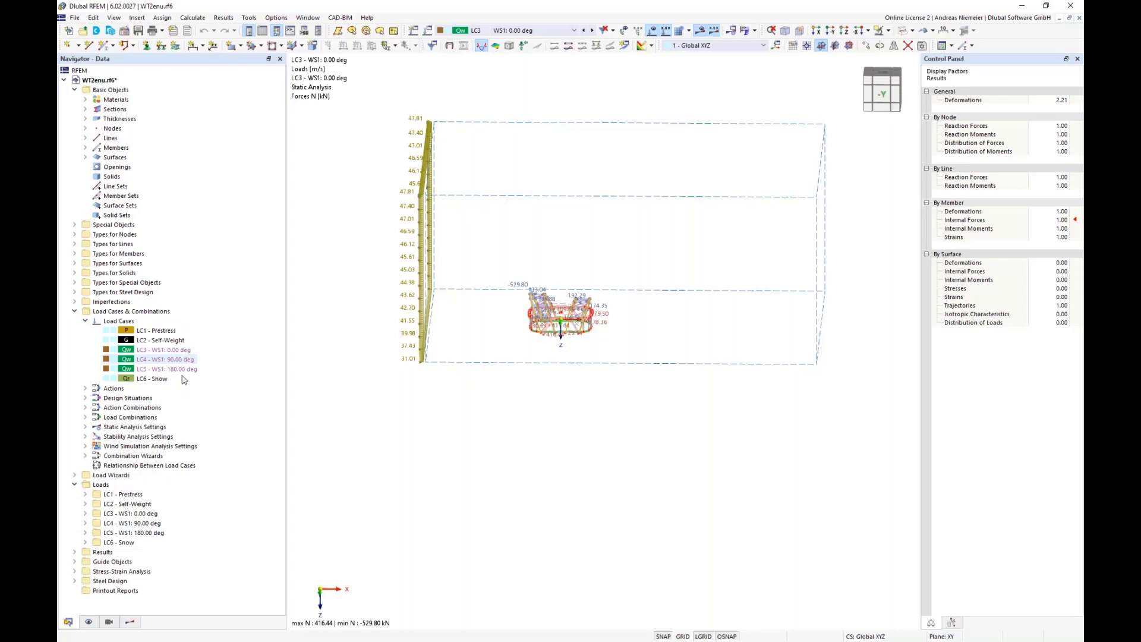
{"action": "right_click", "coordinate": [159, 359]}
{"action": "left_click", "coordinate": [273, 369]}
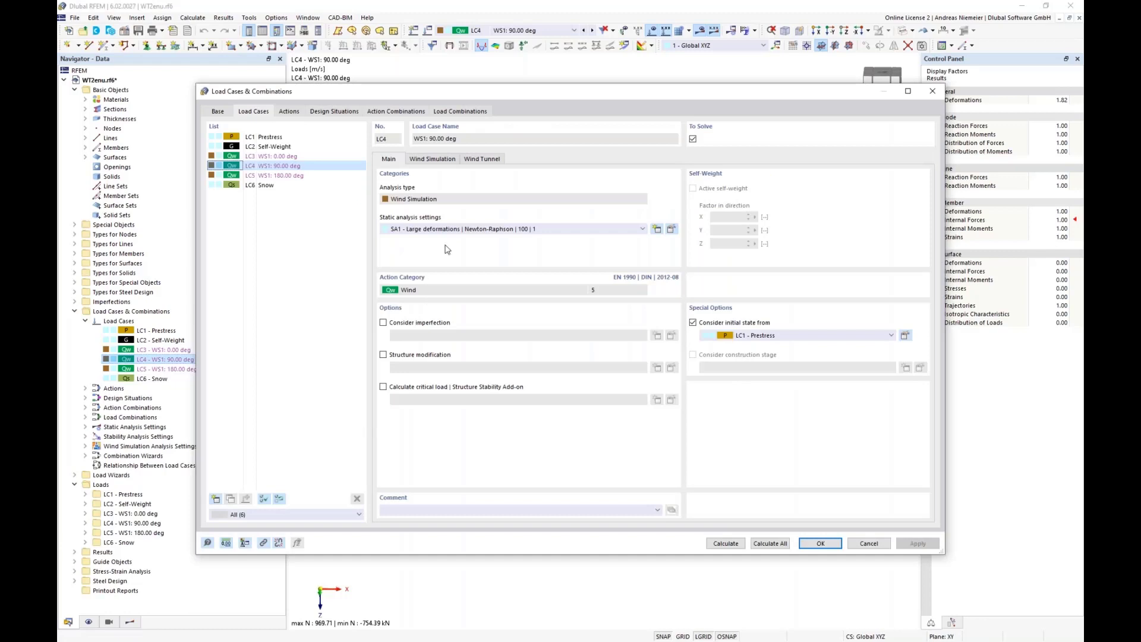
{"action": "left_click", "coordinate": [433, 160]}
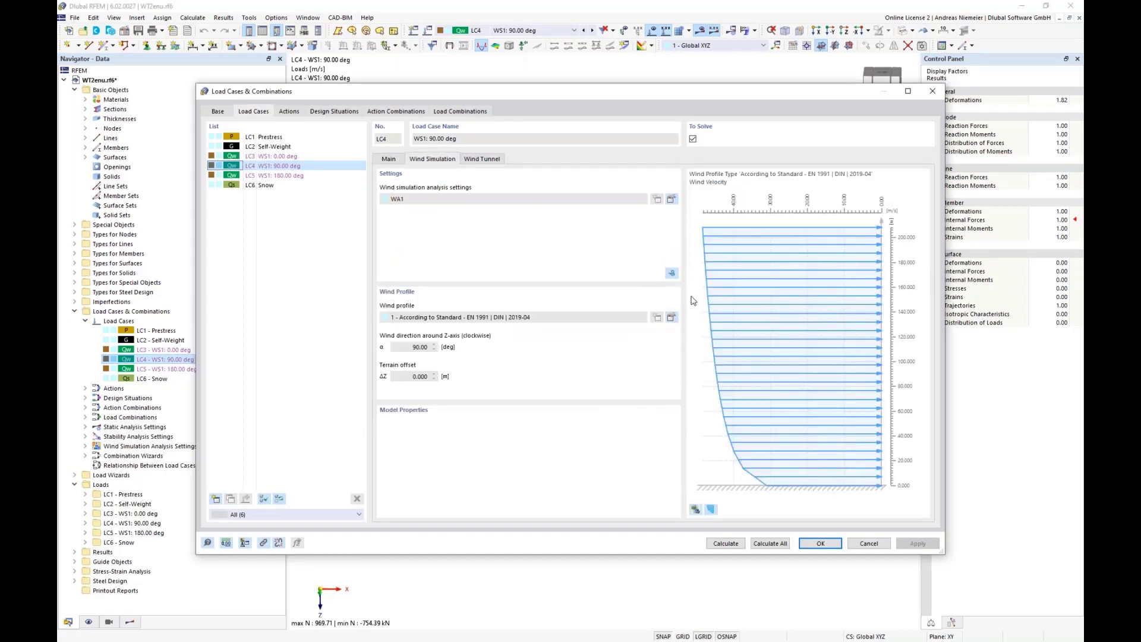
{"action": "left_click", "coordinate": [673, 273]}
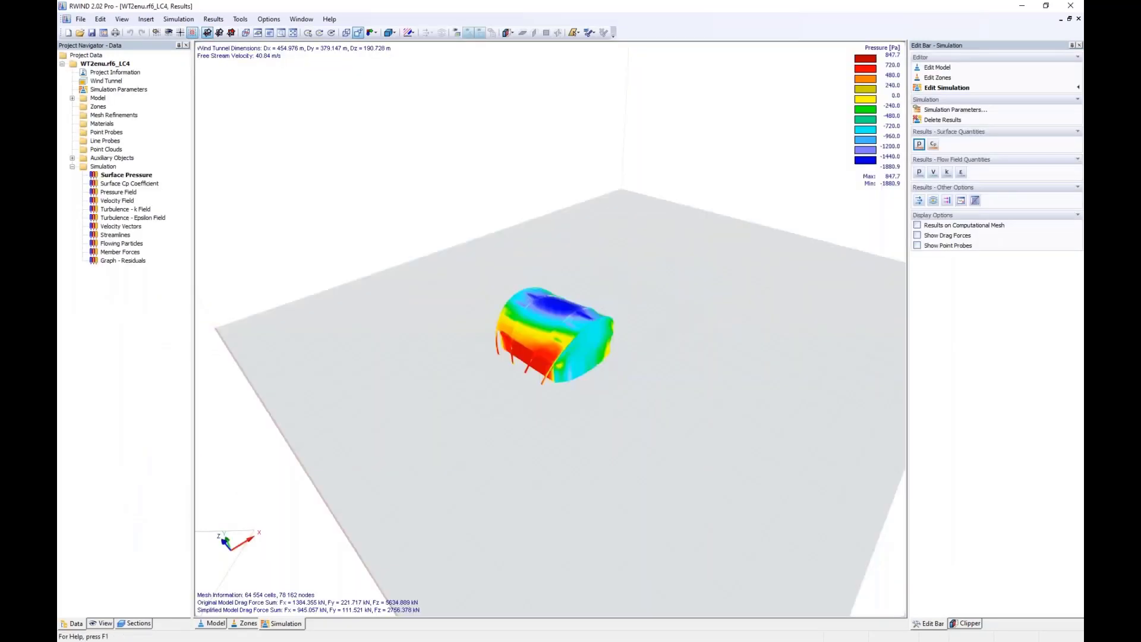
- Examine the surface pressure distribution on the membrane structure up close and from the side in RWIND
{"action": "scroll", "coordinate": [505, 357], "scroll_direction": "up", "scroll_amount": 7}
{"action": "scroll", "coordinate": [517, 356], "scroll_direction": "down", "scroll_amount": 9}
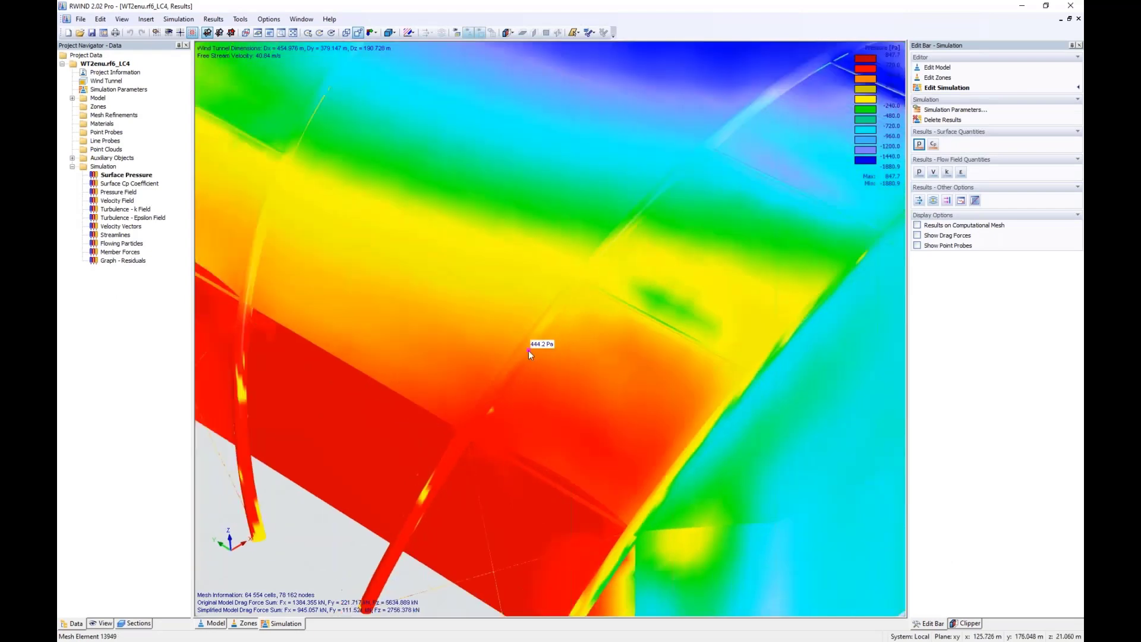
{"action": "middle_click_drag", "start_coordinate": [574, 411], "coordinate": [378, 357], "text": "ctrl"}
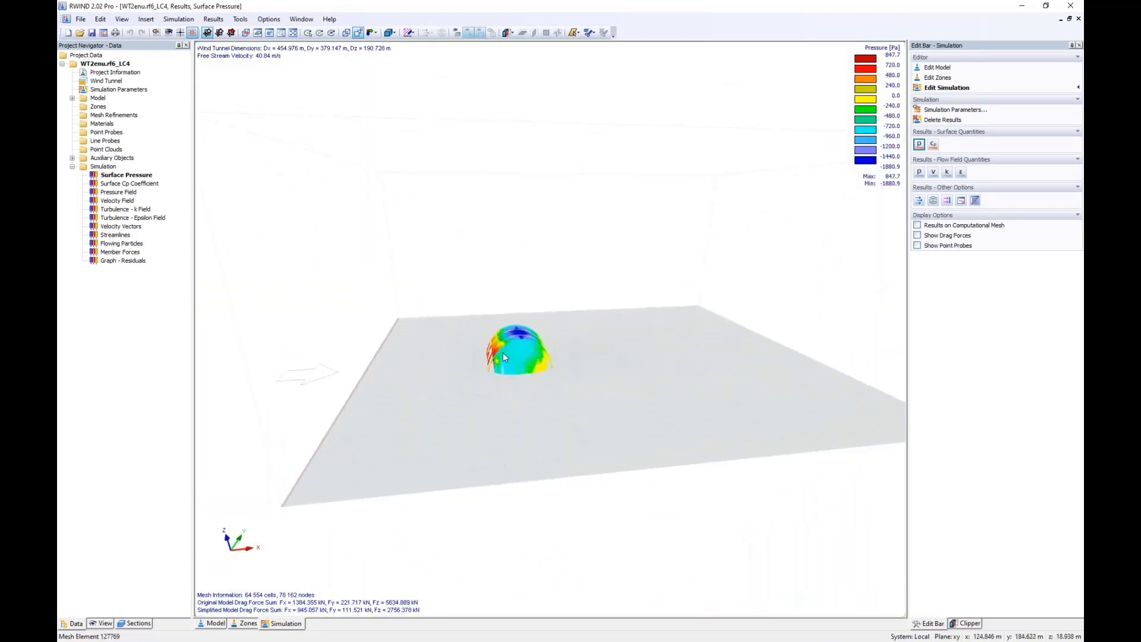
- Switch to the model view and look at the structure inside the wind tunnel with its inflow direction
{"action": "mouse_move", "coordinate": [508, 366]}
{"action": "middle_click_drag", "start_coordinate": [475, 414], "coordinate": [505, 415]}
{"action": "scroll", "coordinate": [504, 415], "scroll_direction": "down", "scroll_amount": 1}
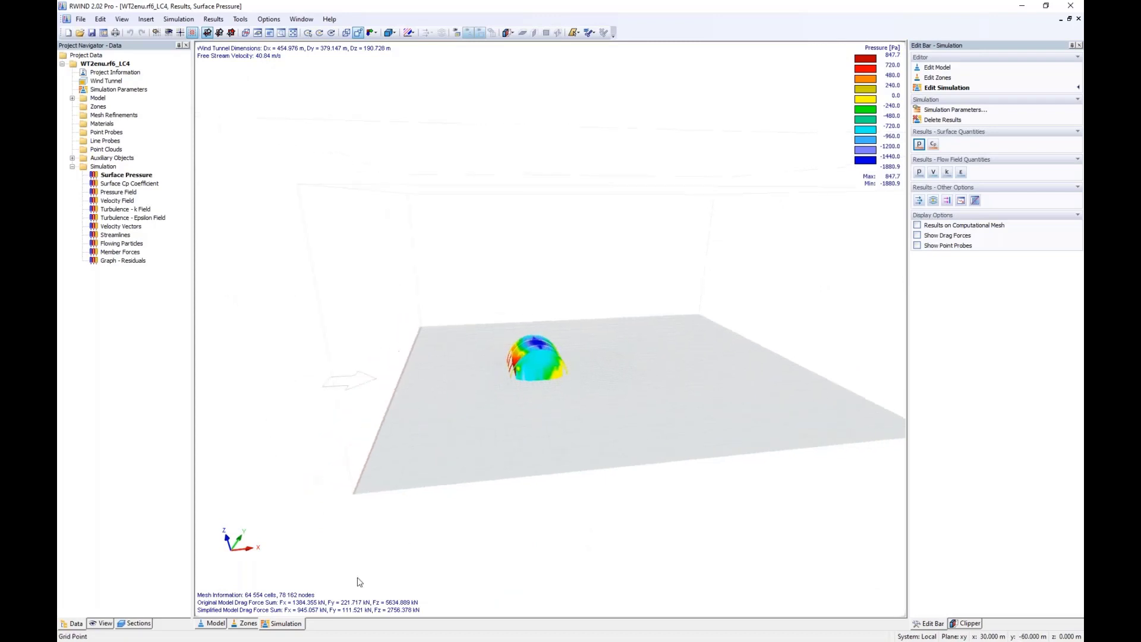
{"action": "left_click", "coordinate": [204, 623]}
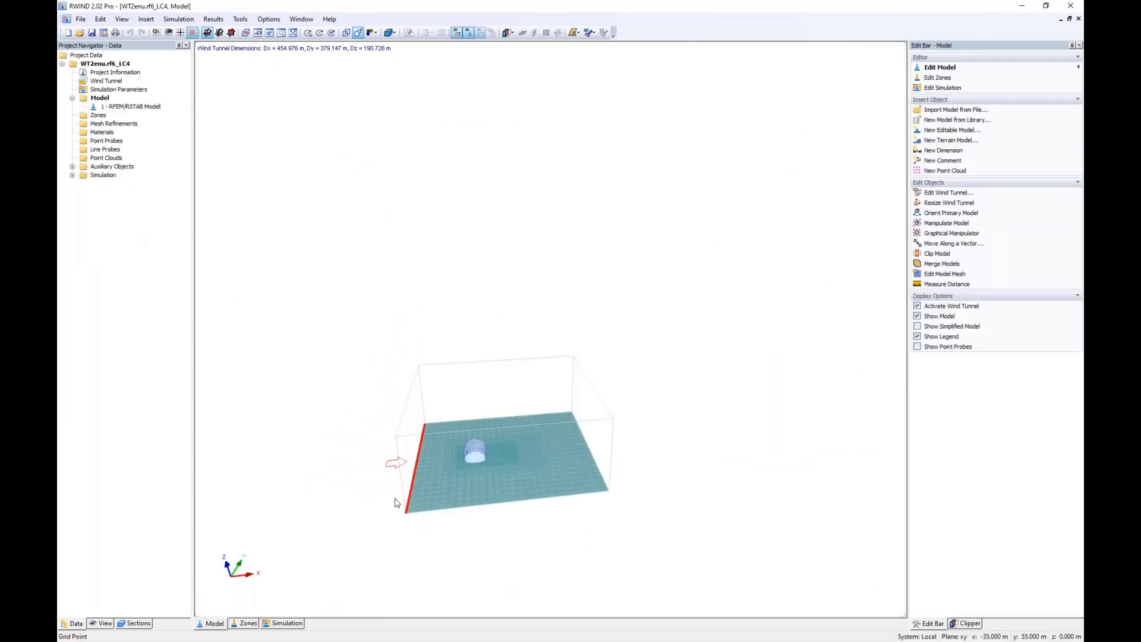
{"action": "middle_click_drag", "start_coordinate": [390, 507], "coordinate": [479, 474], "text": "ctrl"}
{"action": "scroll", "coordinate": [479, 474], "scroll_direction": "up", "scroll_amount": 2}
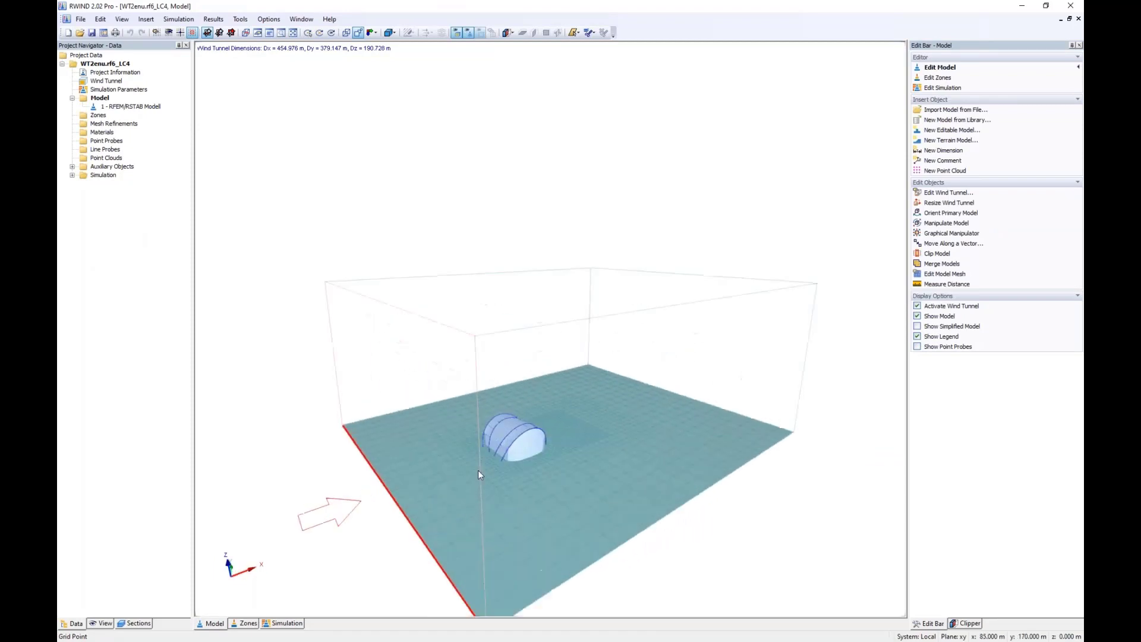
- Return to the simulation results and examine the pressure field on the slice plane around the structure
{"action": "left_click", "coordinate": [279, 624]}
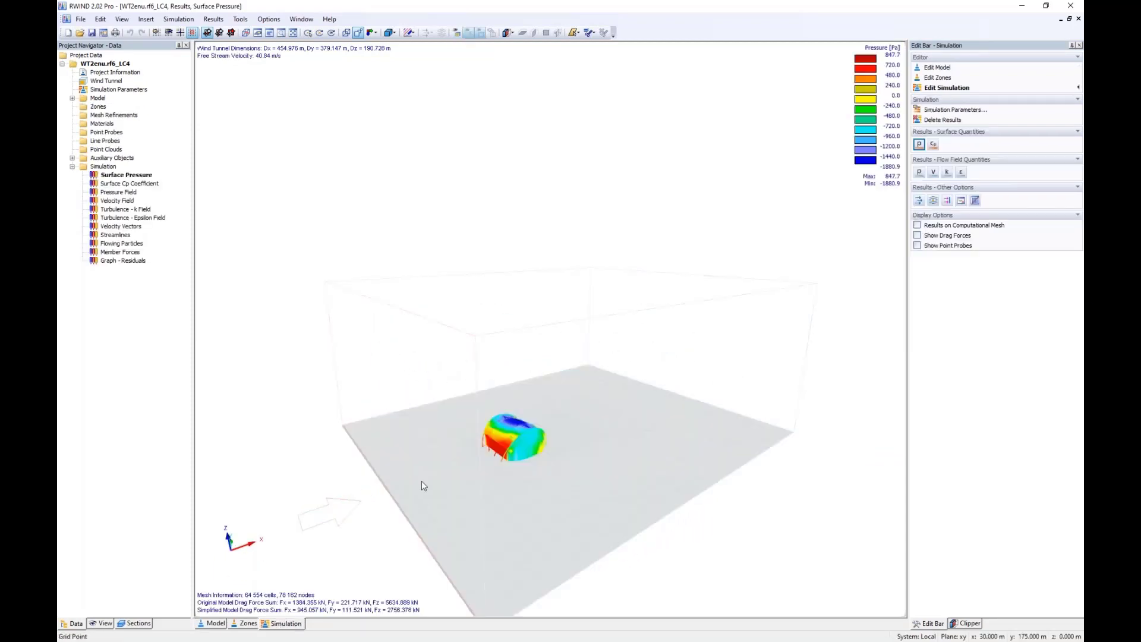
{"action": "scroll", "coordinate": [442, 478], "scroll_direction": "up", "scroll_amount": 3}
{"action": "middle_click_drag", "start_coordinate": [658, 492], "coordinate": [632, 458]}
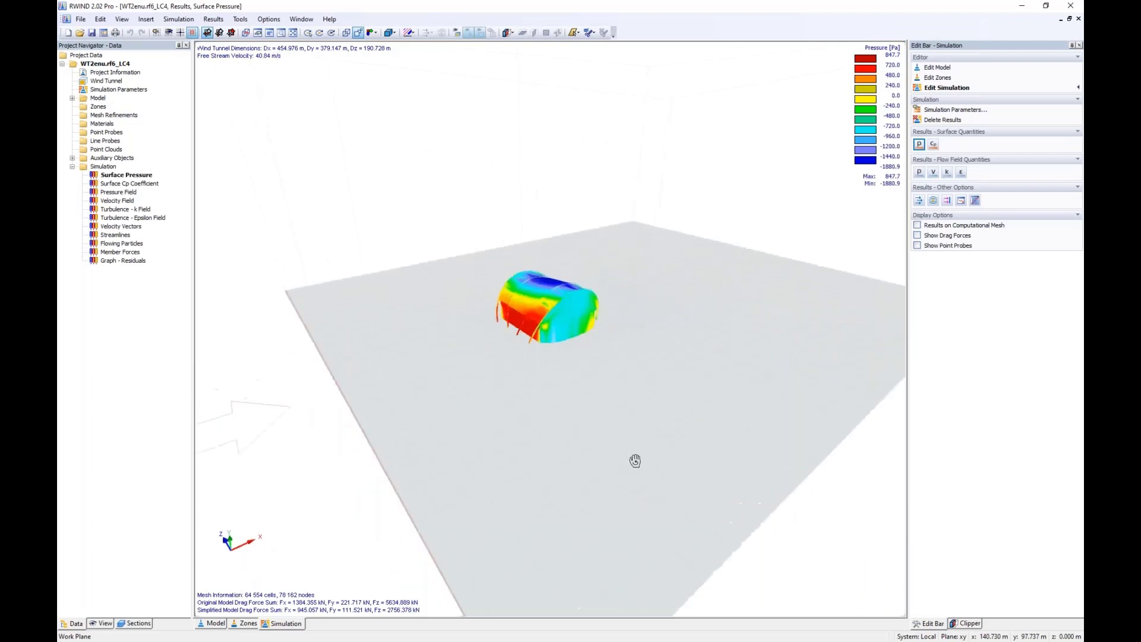
{"action": "left_click", "coordinate": [919, 173]}
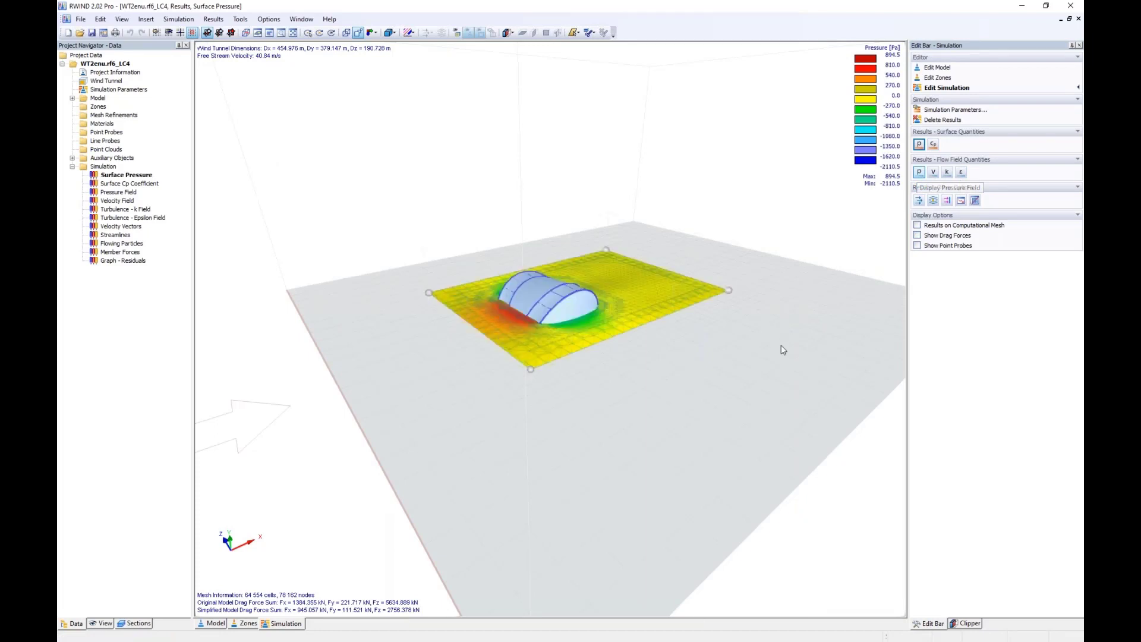
{"action": "mouse_move", "coordinate": [492, 331]}
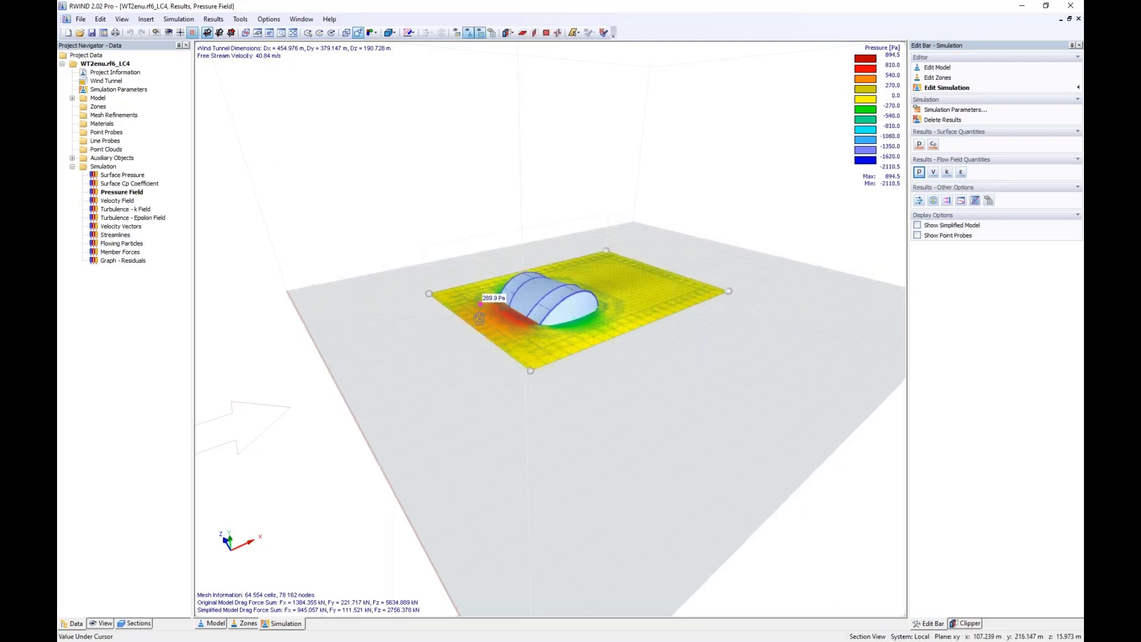
{"action": "middle_click_drag", "start_coordinate": [474, 301], "coordinate": [506, 452], "text": "ctrl"}
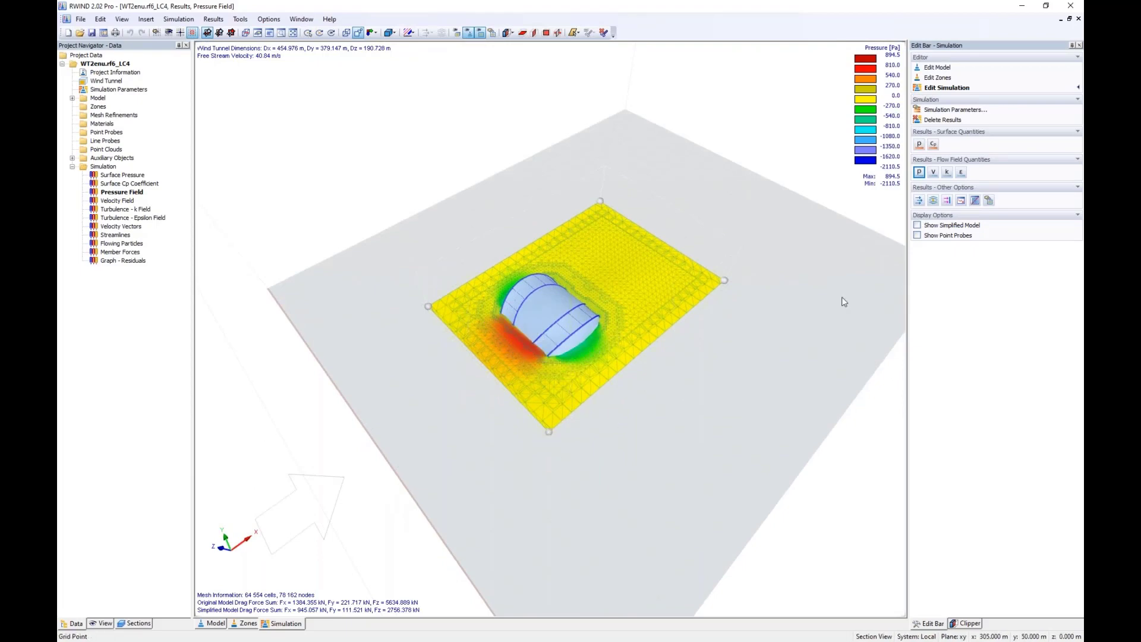
- Display the velocity field and lower the slice plane slightly to inspect the flow around the structure's base
{"action": "left_click", "coordinate": [933, 171]}
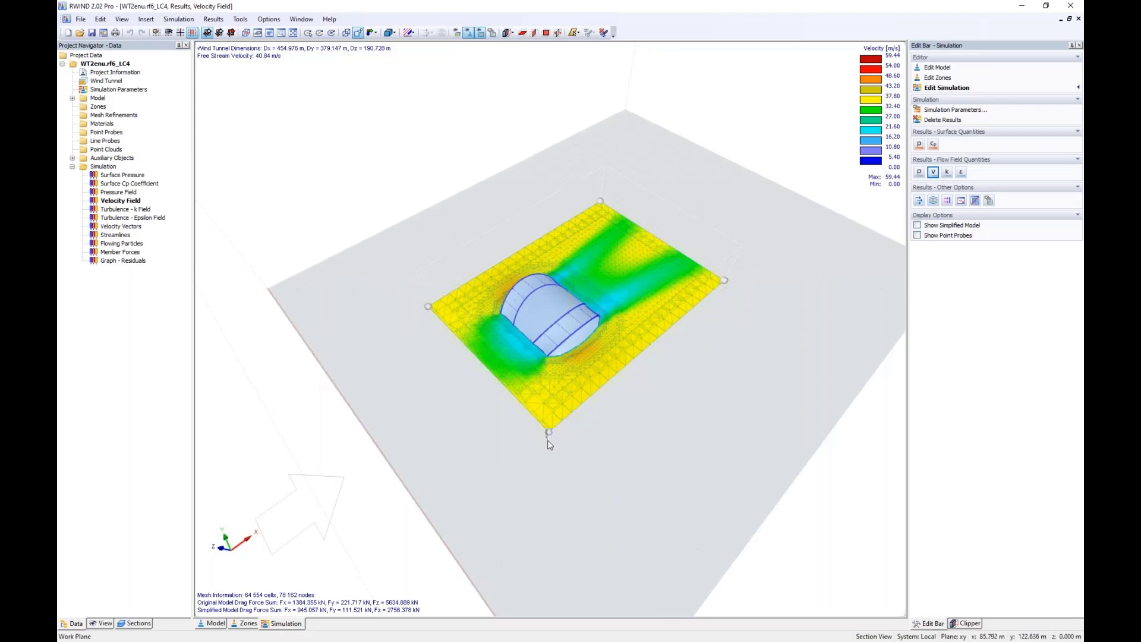
{"action": "scroll", "coordinate": [519, 417], "scroll_direction": "up", "scroll_amount": 3}
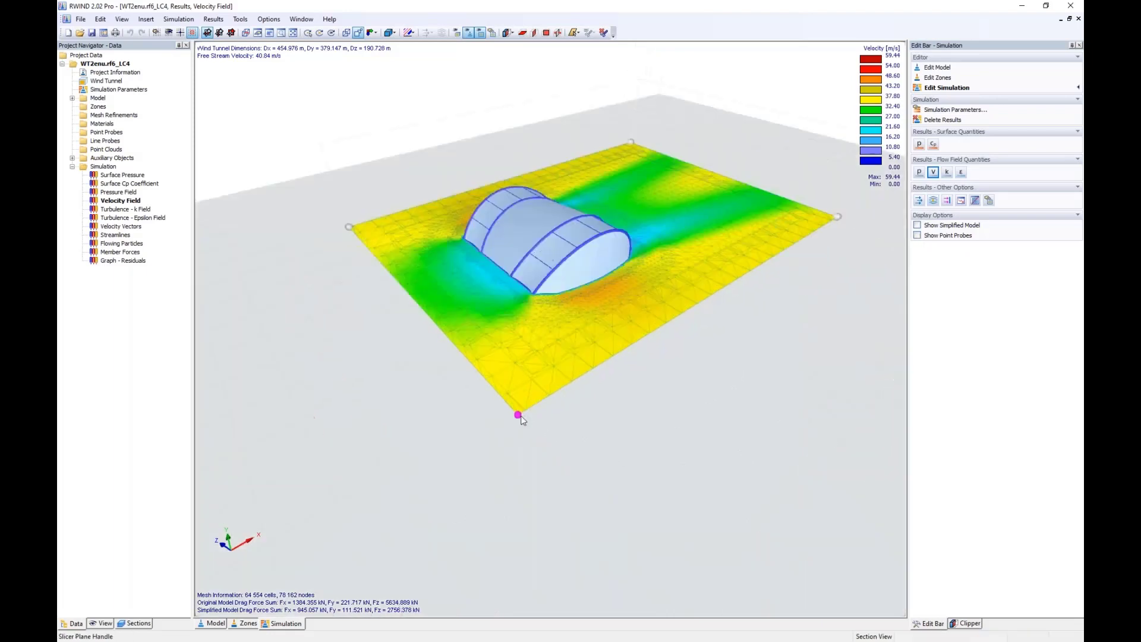
{"action": "left_click_drag", "start_coordinate": [520, 418], "coordinate": [520, 428]}
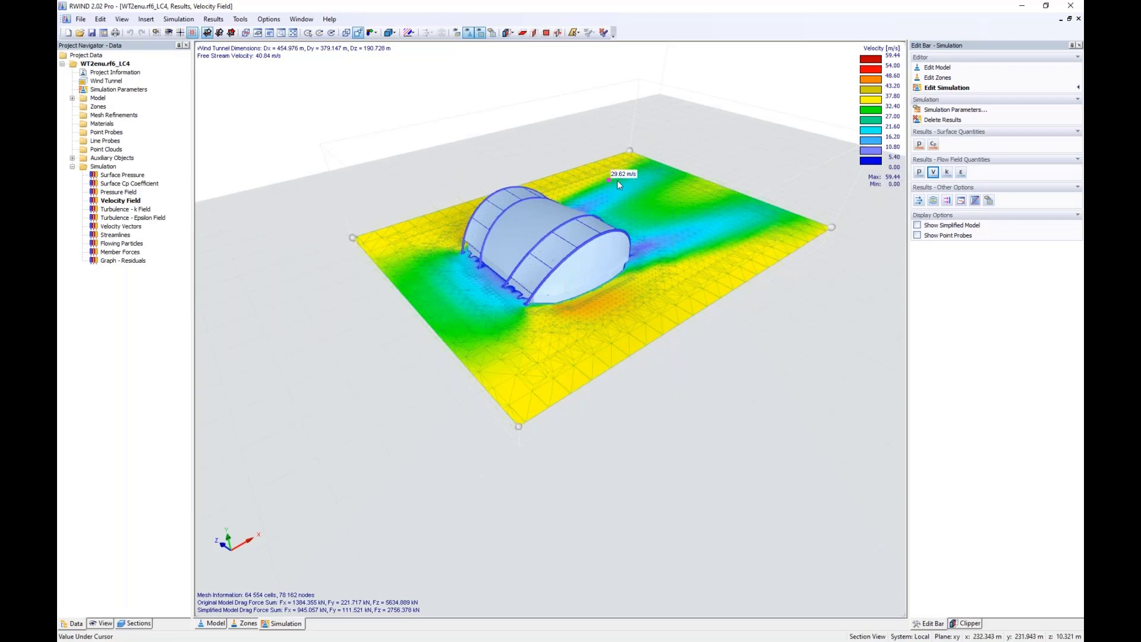
- Display the velocity vectors on the slice plane and view the structure from above
{"action": "left_click", "coordinate": [918, 200]}
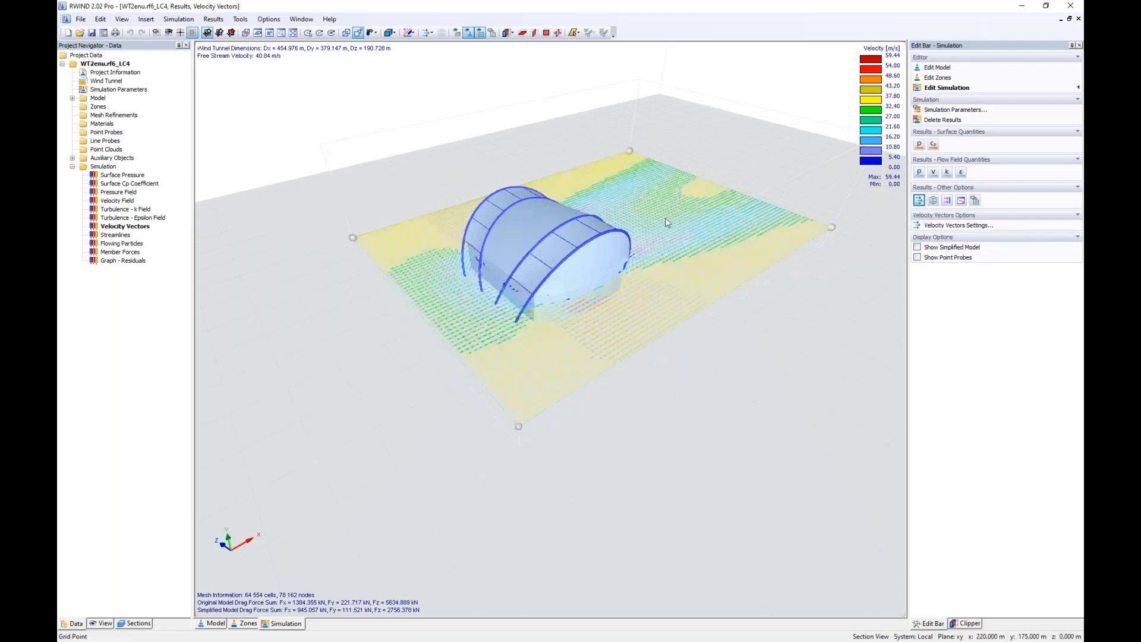
{"action": "left_click", "coordinate": [373, 33]}
{"action": "left_click", "coordinate": [404, 82]}
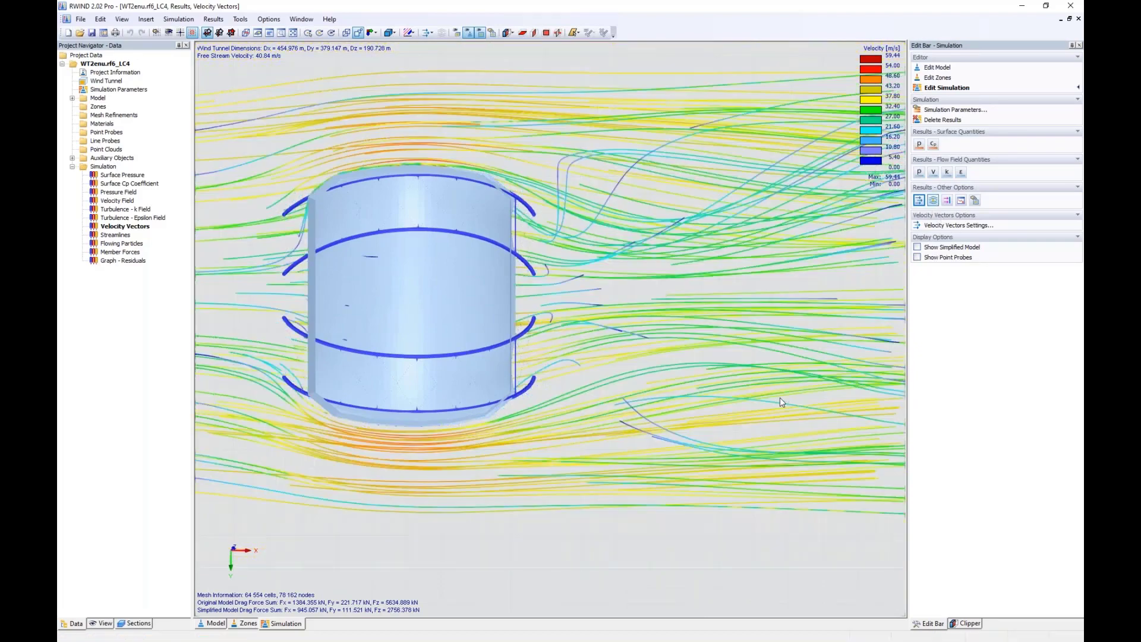
- Examine the streamlines around the structure in 3D, running the flow animation and switching it off again
{"action": "middle_click_drag", "start_coordinate": [585, 315], "coordinate": [538, 515], "text": "ctrl"}
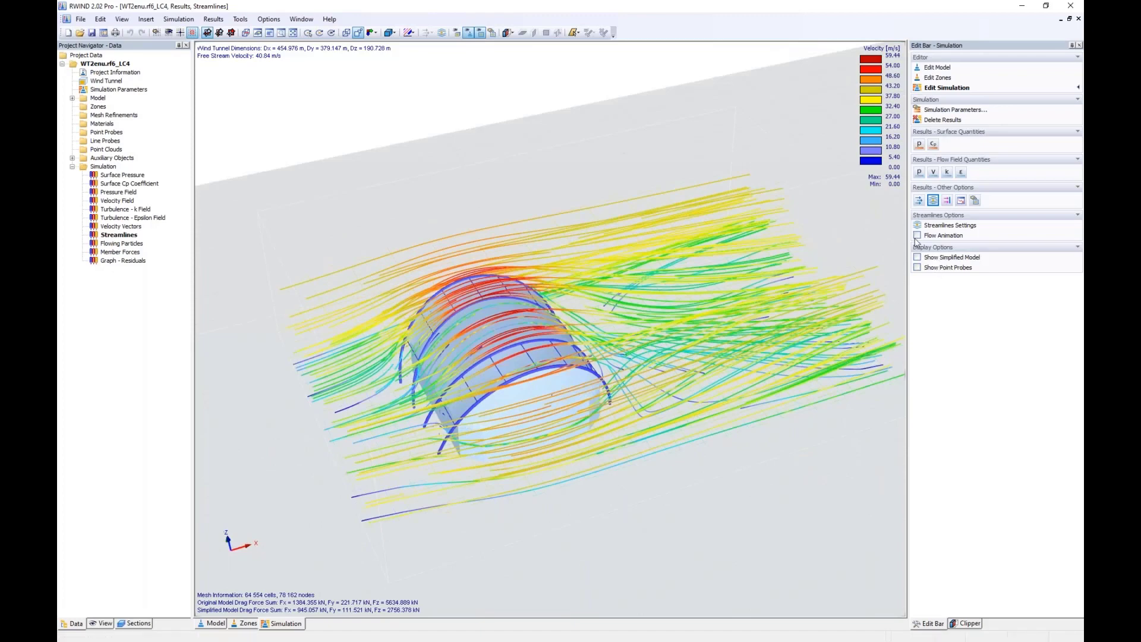
{"action": "left_click", "coordinate": [917, 236]}
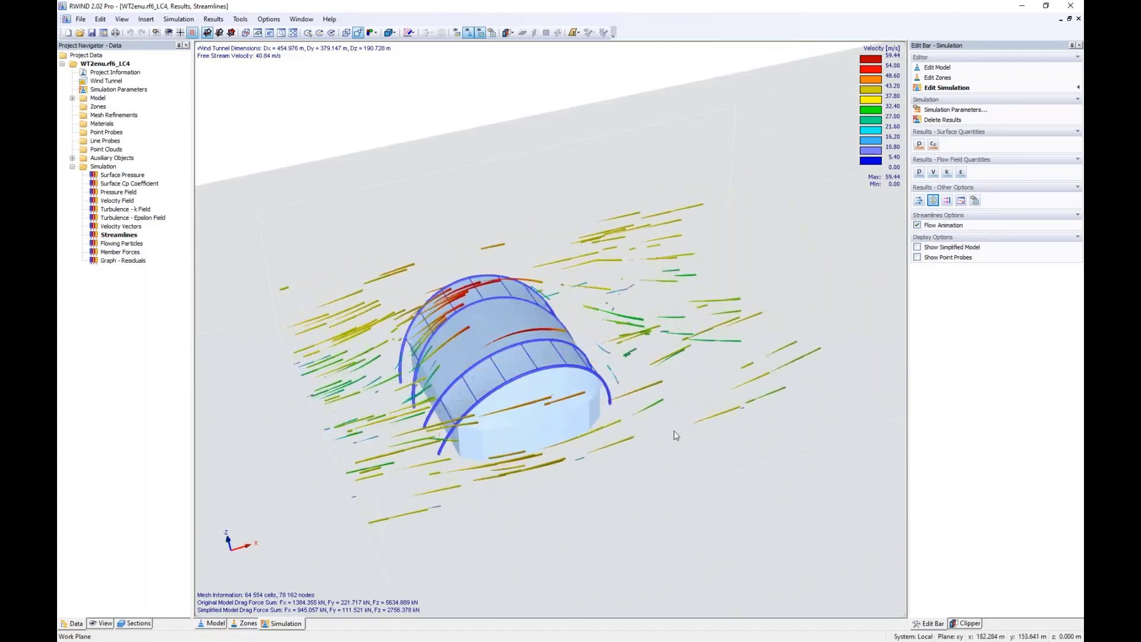
{"action": "middle_click_drag", "start_coordinate": [675, 434], "coordinate": [862, 362], "text": "ctrl"}
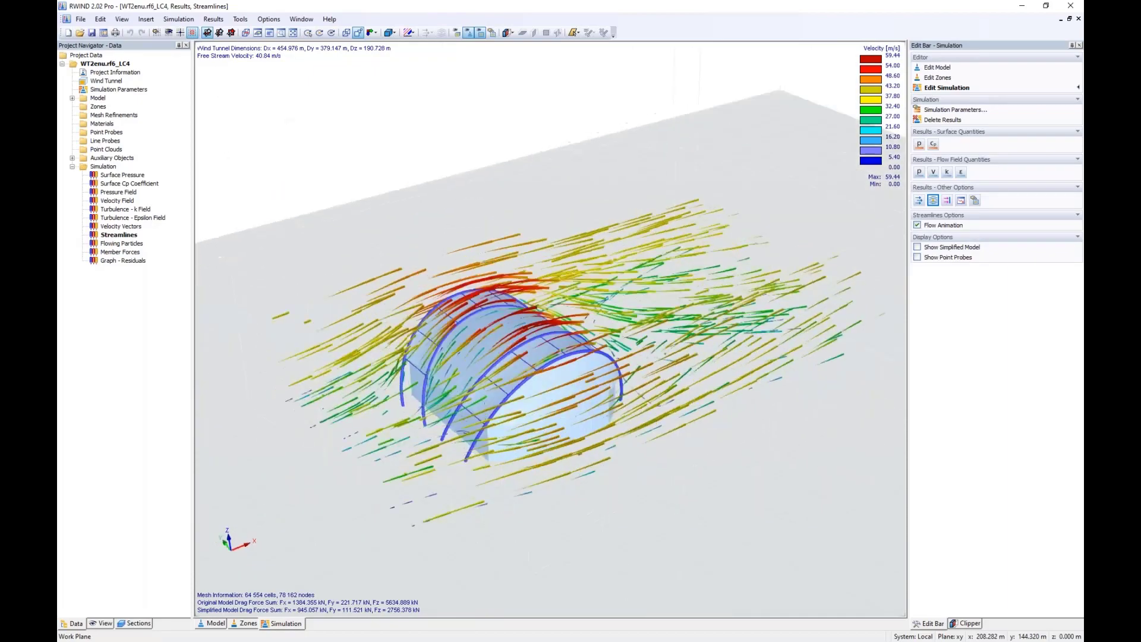
{"action": "left_click", "coordinate": [918, 225]}
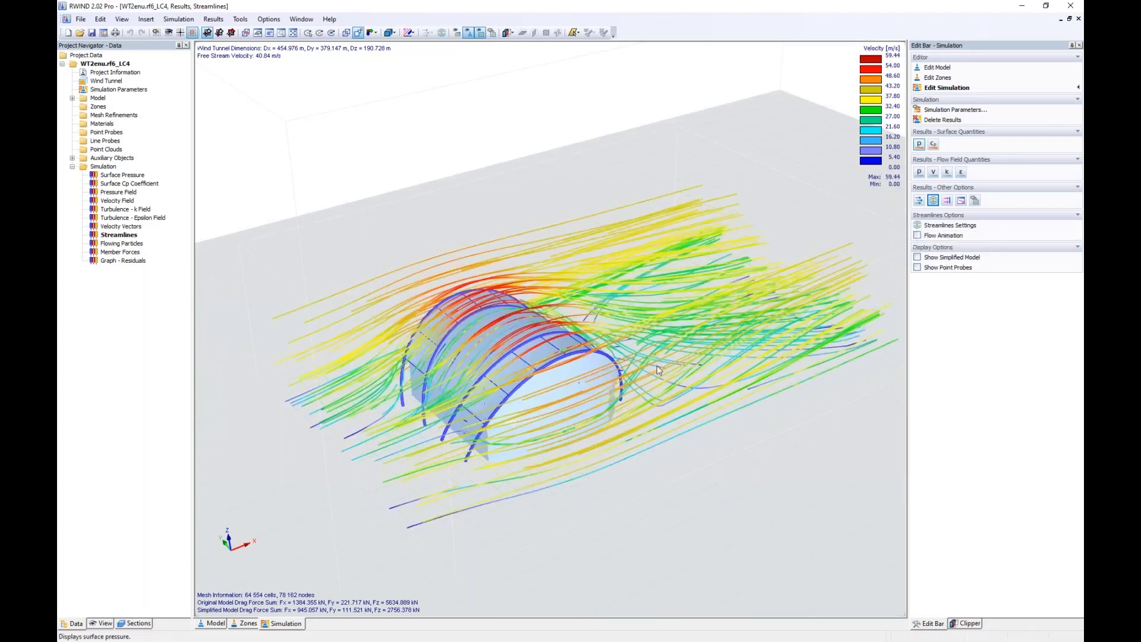
- Check the surface pressure up close, close RWIND, and cancel the Load Cases & Combinations dialog in RFEM
{"action": "scroll", "coordinate": [430, 464], "scroll_direction": "up", "scroll_amount": 3}
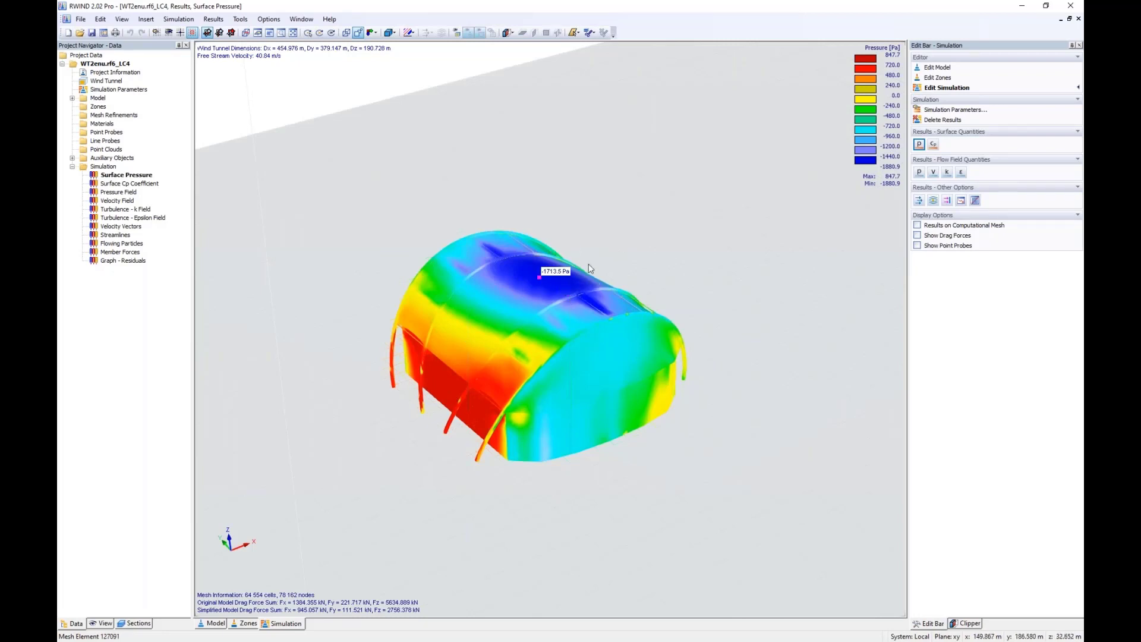
{"action": "left_click", "coordinate": [1070, 5]}
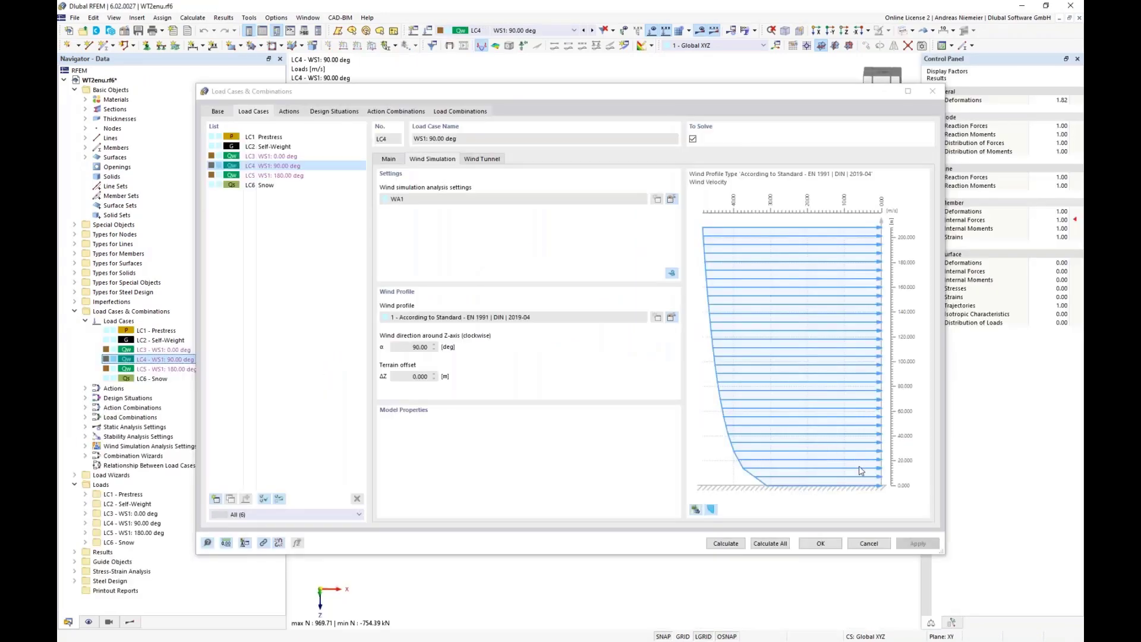
{"action": "left_click", "coordinate": [878, 547]}
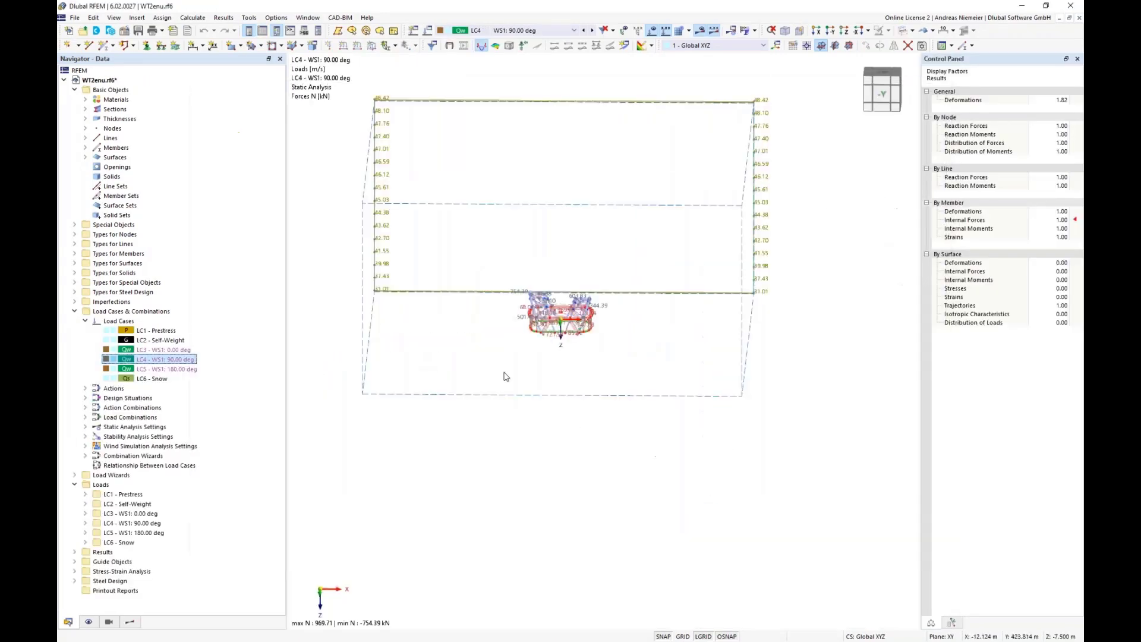
- Display the global deformations |u| of load case LC4 - WS1: 90.00 deg in a close 3D view
{"action": "middle_click_drag", "start_coordinate": [483, 352], "coordinate": [684, 344], "text": "ctrl"}
{"action": "left_click", "coordinate": [129, 622]}
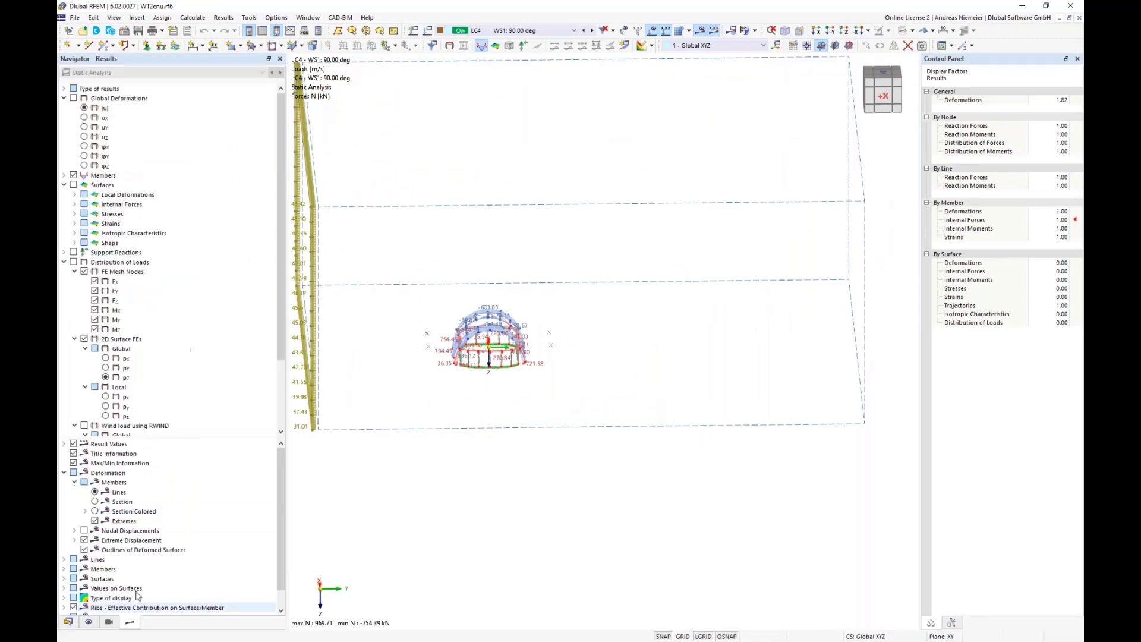
{"action": "left_click", "coordinate": [74, 99]}
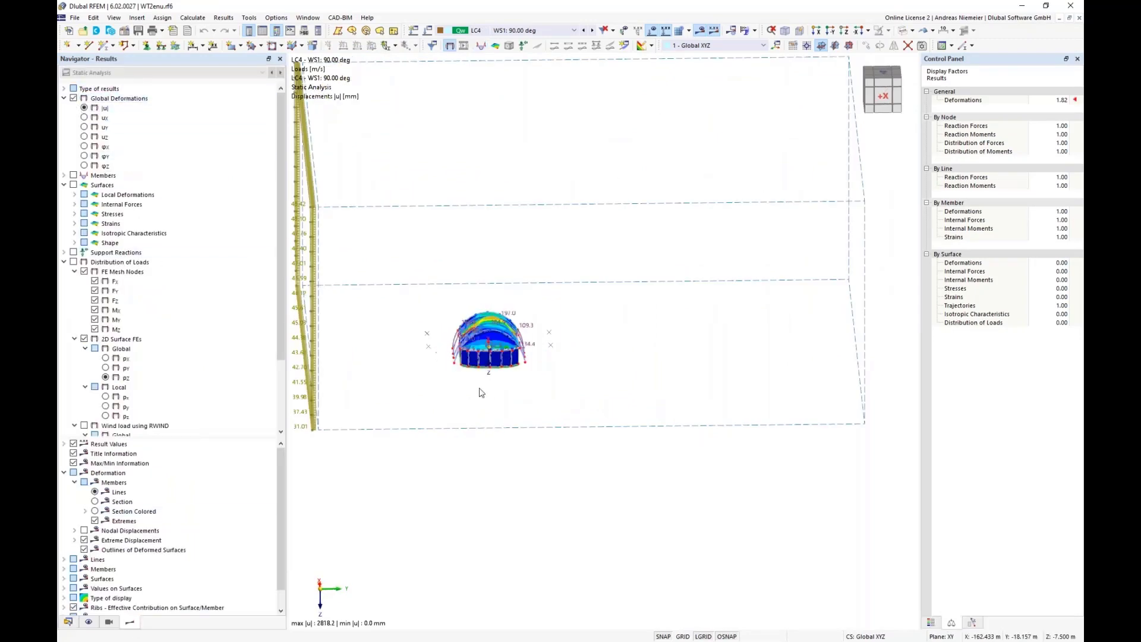
{"action": "mouse_move", "coordinate": [479, 390]}
{"action": "middle_mouse_down", "text": "ctrl"}
{"action": "mouse_move", "coordinate": [412, 364]}
{"action": "mouse_move", "coordinate": [486, 388]}
{"action": "middle_mouse_up", "text": "ctrl"}
{"action": "scroll", "coordinate": [486, 388], "scroll_direction": "up", "scroll_amount": 6}
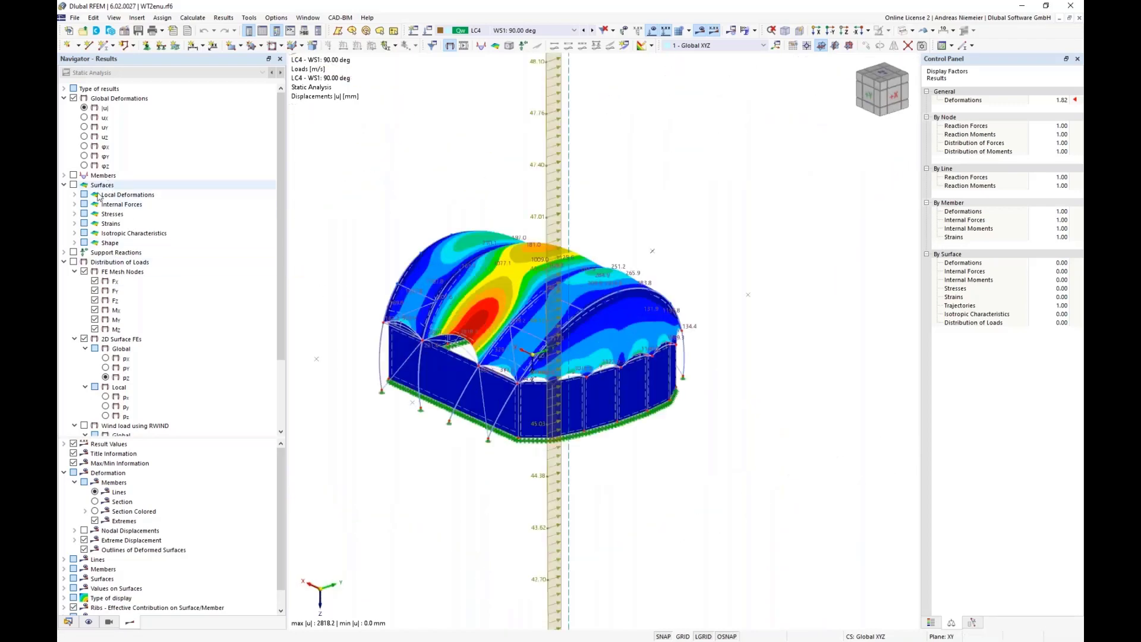
- Show the member axial forces N with loads hidden and switch the results to design situation DS1
{"action": "left_click", "coordinate": [73, 175]}
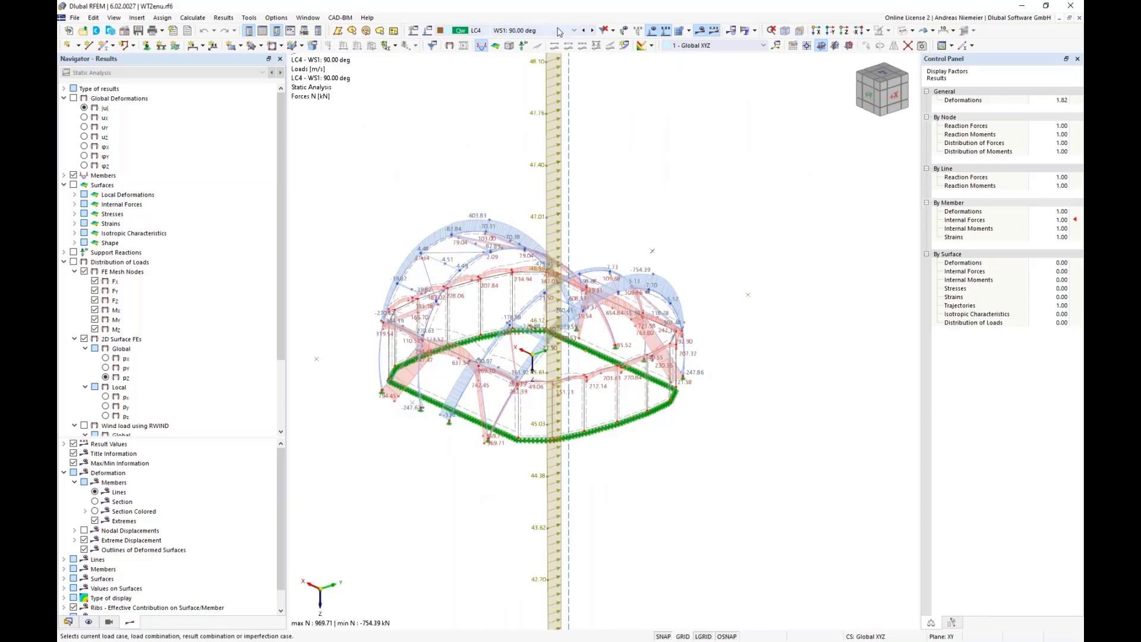
{"action": "left_click", "coordinate": [653, 31]}
{"action": "left_click", "coordinate": [535, 30]}
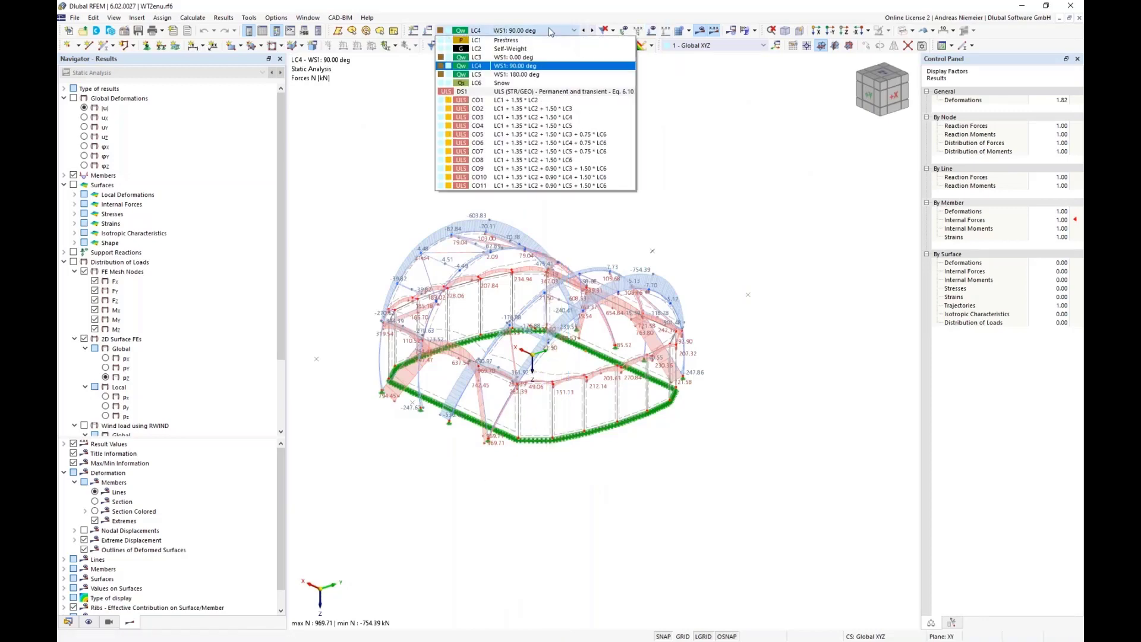
{"action": "left_click", "coordinate": [476, 94]}
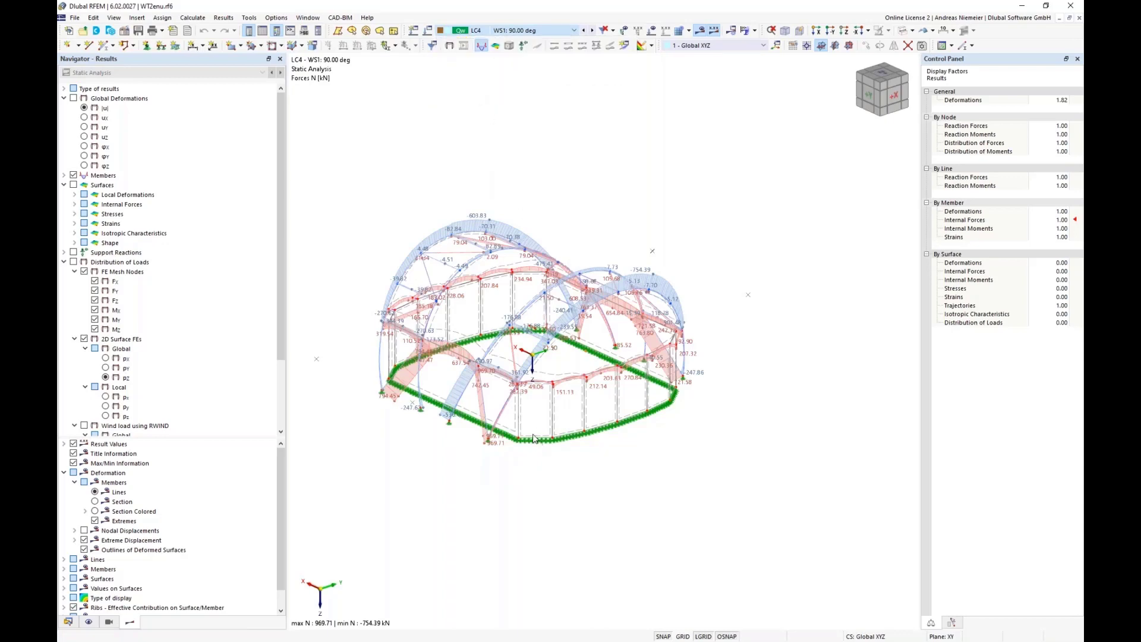
{"action": "middle_click_drag", "start_coordinate": [651, 467], "coordinate": [404, 453], "text": "ctrl"}
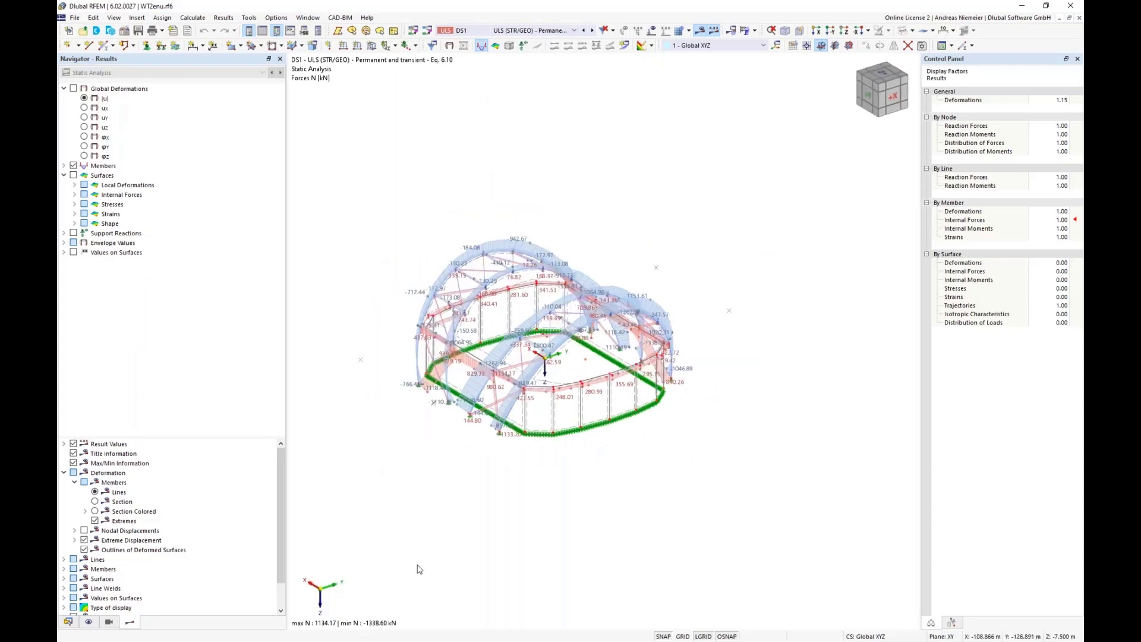
{"action": "middle_click_drag", "start_coordinate": [481, 487], "coordinate": [482, 506], "text": "ctrl"}
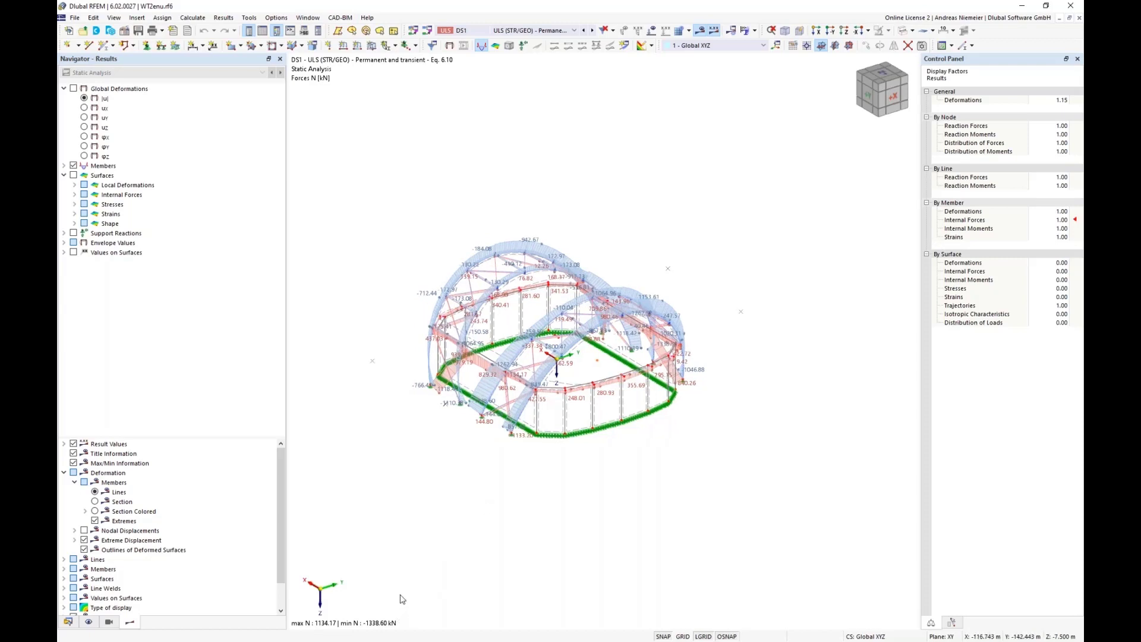
{"action": "right_click_drag", "start_coordinate": [510, 493], "coordinate": [532, 457]}
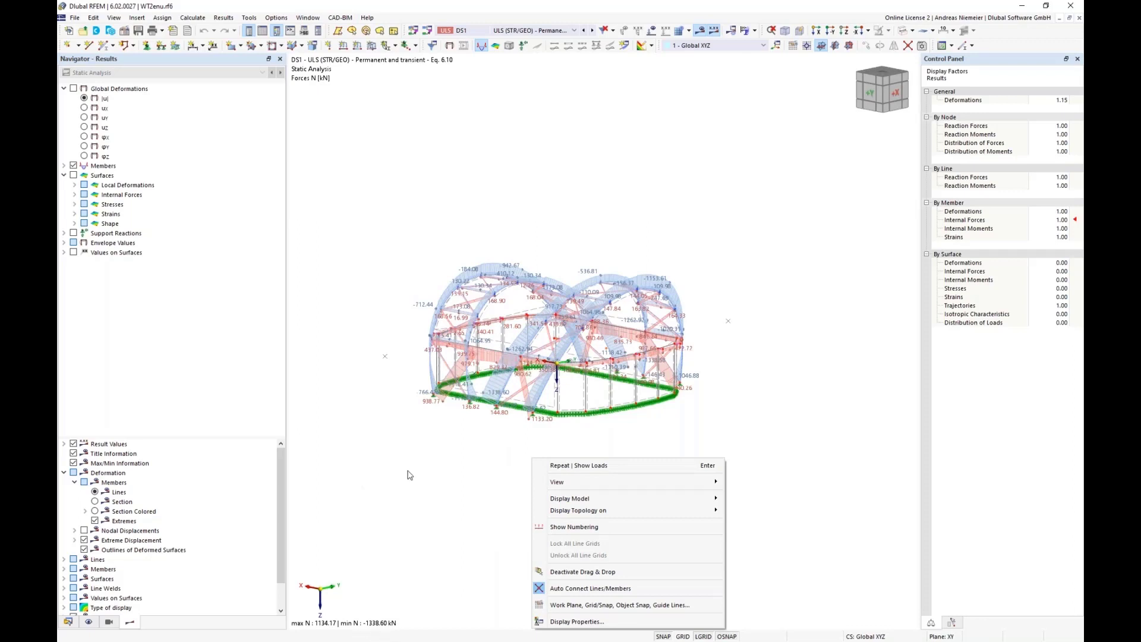
- Open the tables and list the static analysis internal forces by member for design situation DS1
{"action": "left_click", "coordinate": [262, 31]}
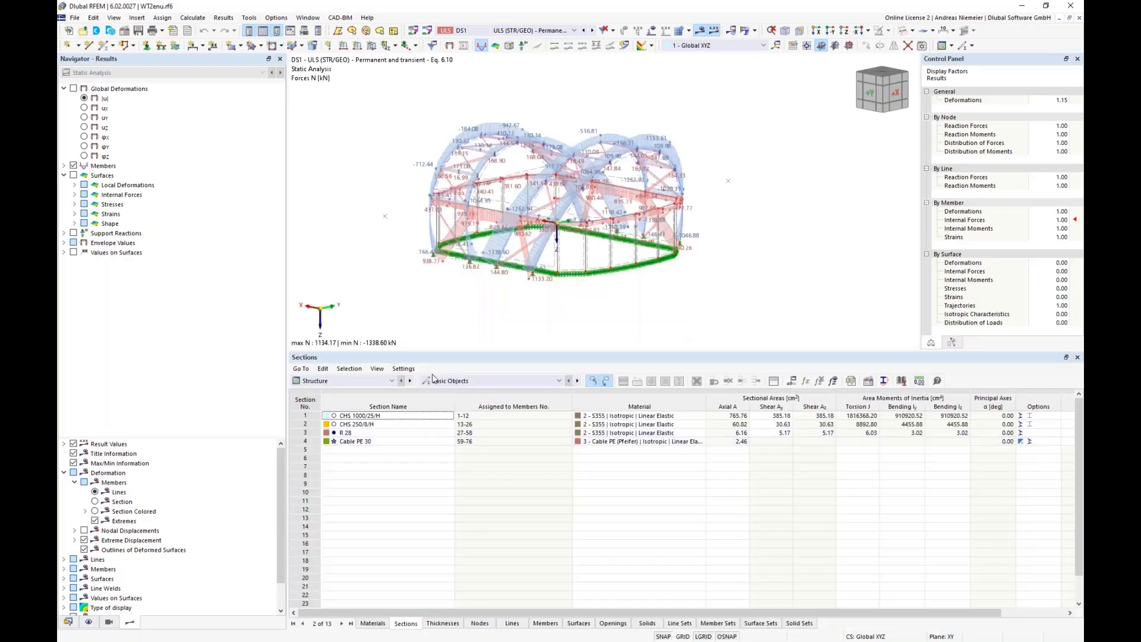
{"action": "left_click", "coordinate": [356, 383]}
{"action": "left_click", "coordinate": [337, 434]}
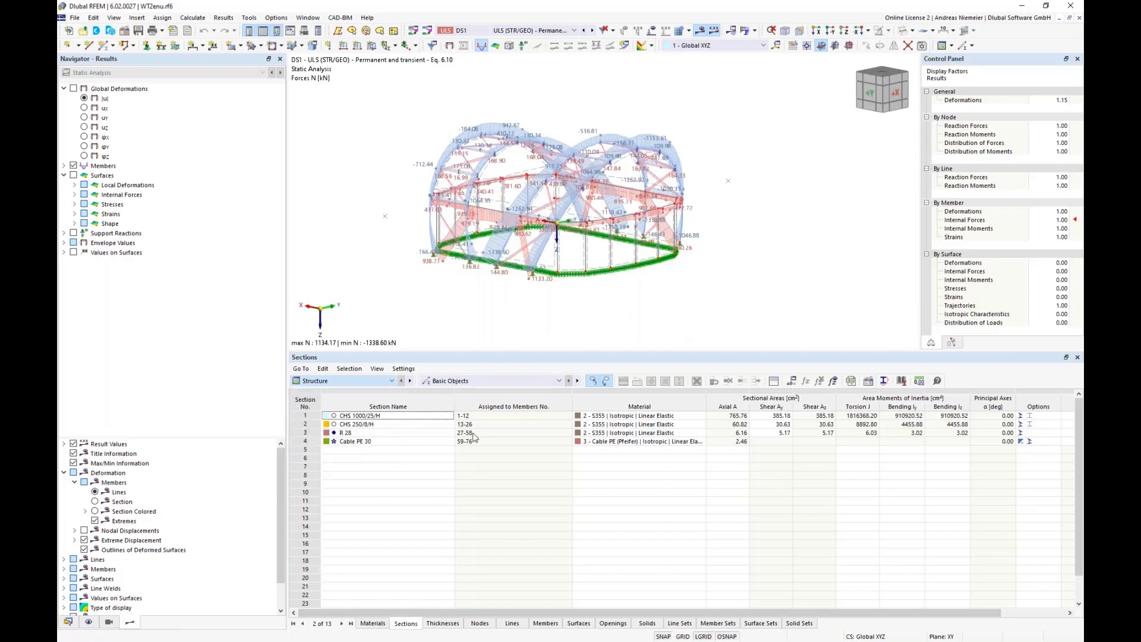
{"action": "left_click", "coordinate": [498, 382]}
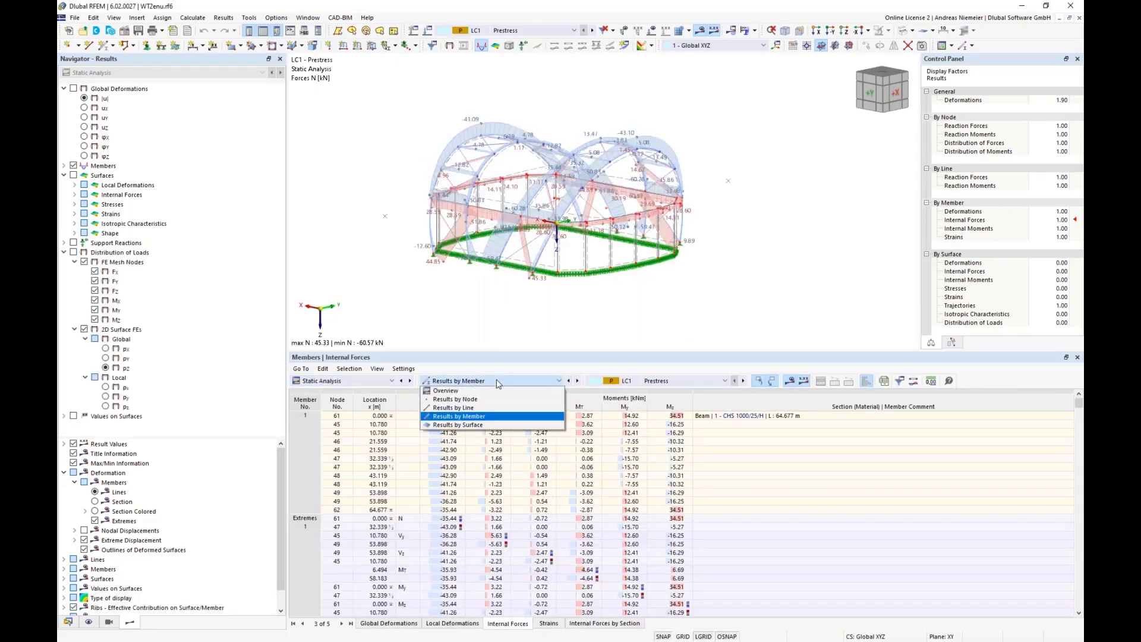
{"action": "left_click", "coordinate": [491, 420]}
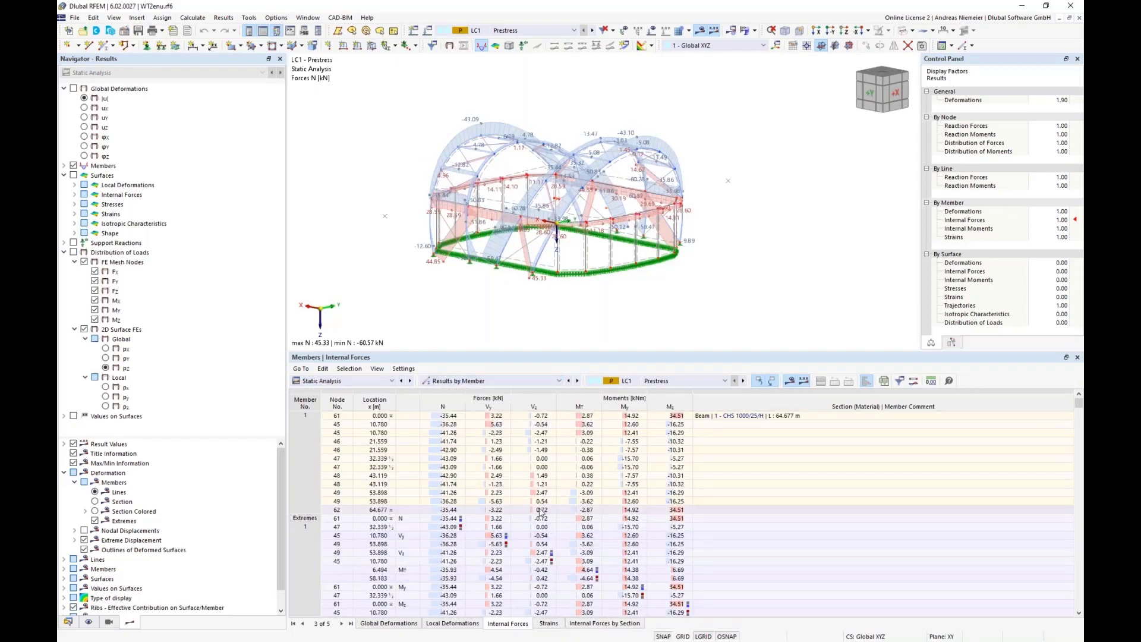
{"action": "left_click", "coordinate": [668, 383]}
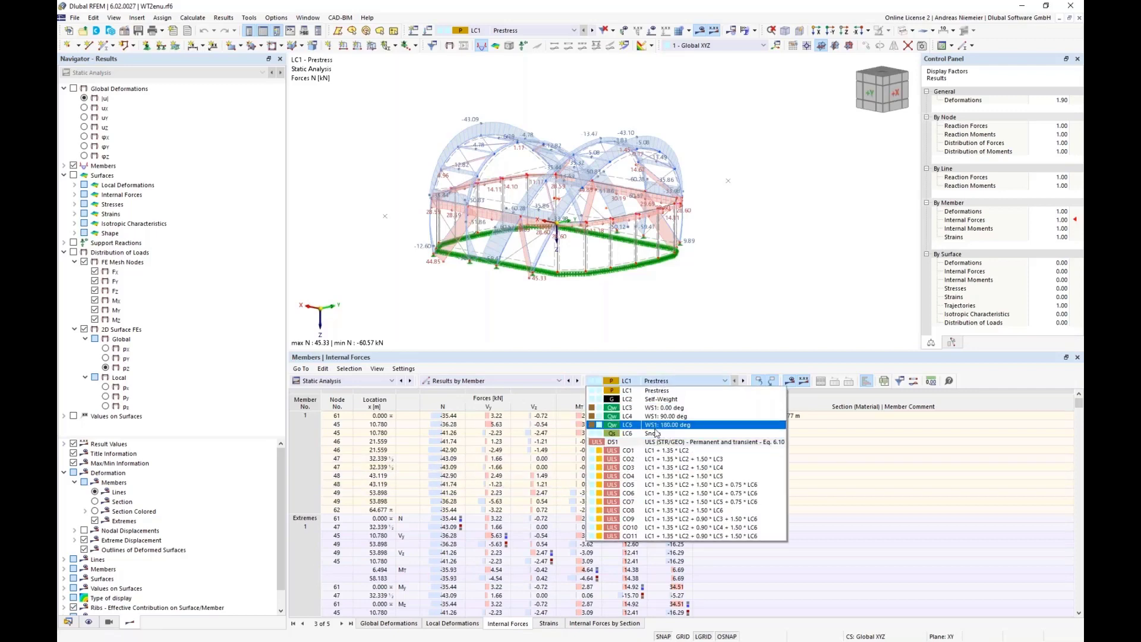
{"action": "key", "text": "Escape"}
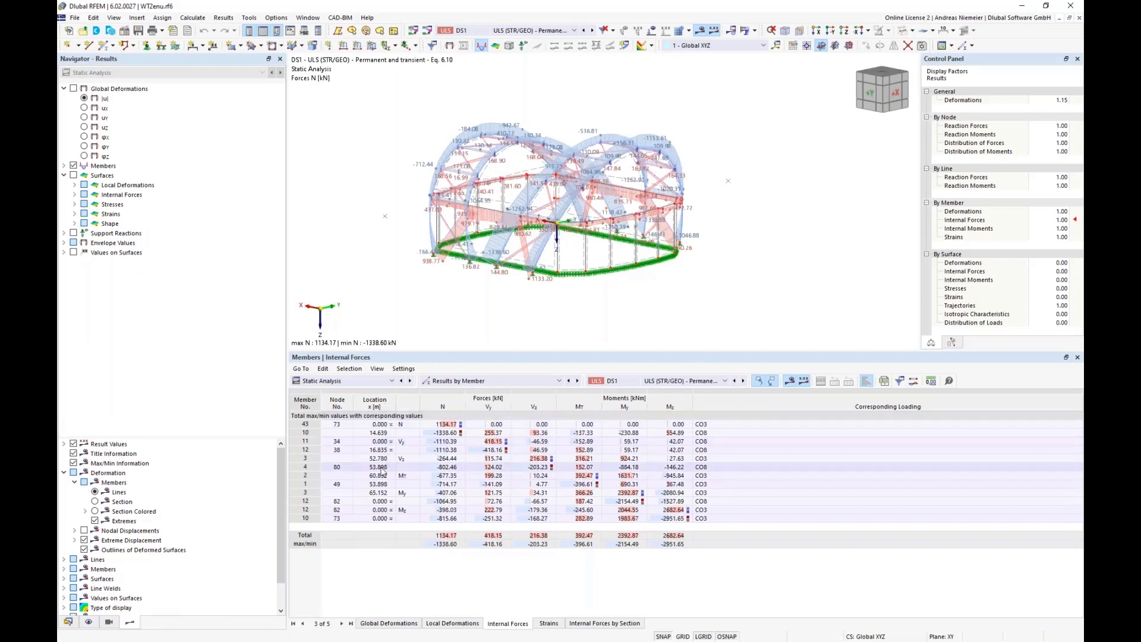
- Select the minimum axial force result and check the settings and assigned load cases of load combination CO8
{"action": "left_click", "coordinate": [446, 432]}
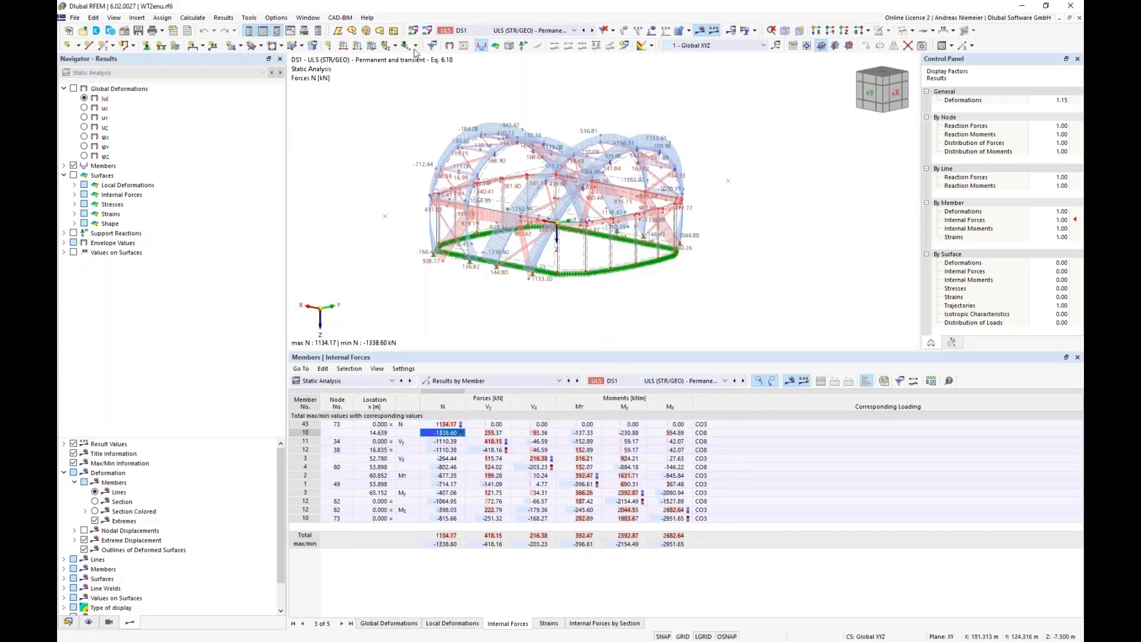
{"action": "left_click", "coordinate": [427, 31]}
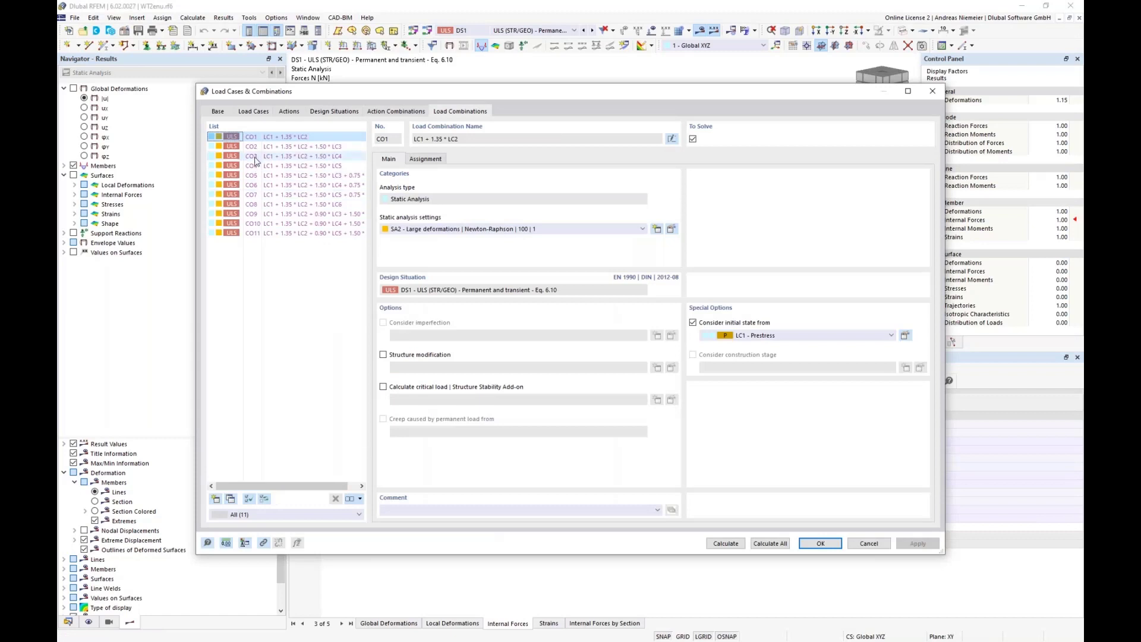
{"action": "left_click", "coordinate": [257, 204]}
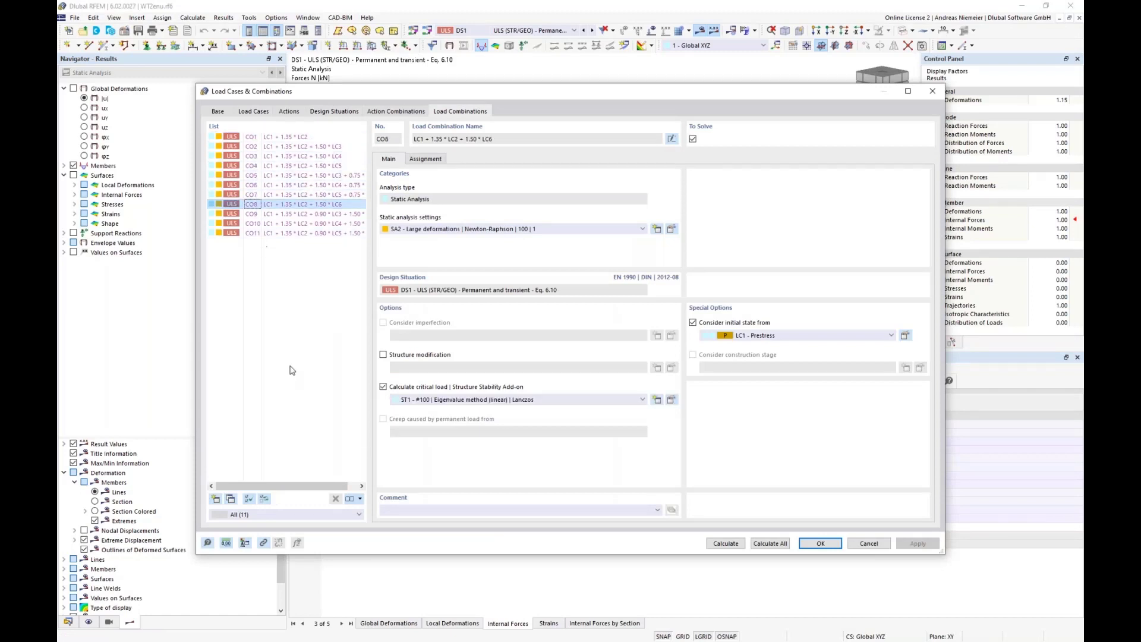
{"action": "left_click", "coordinate": [433, 161]}
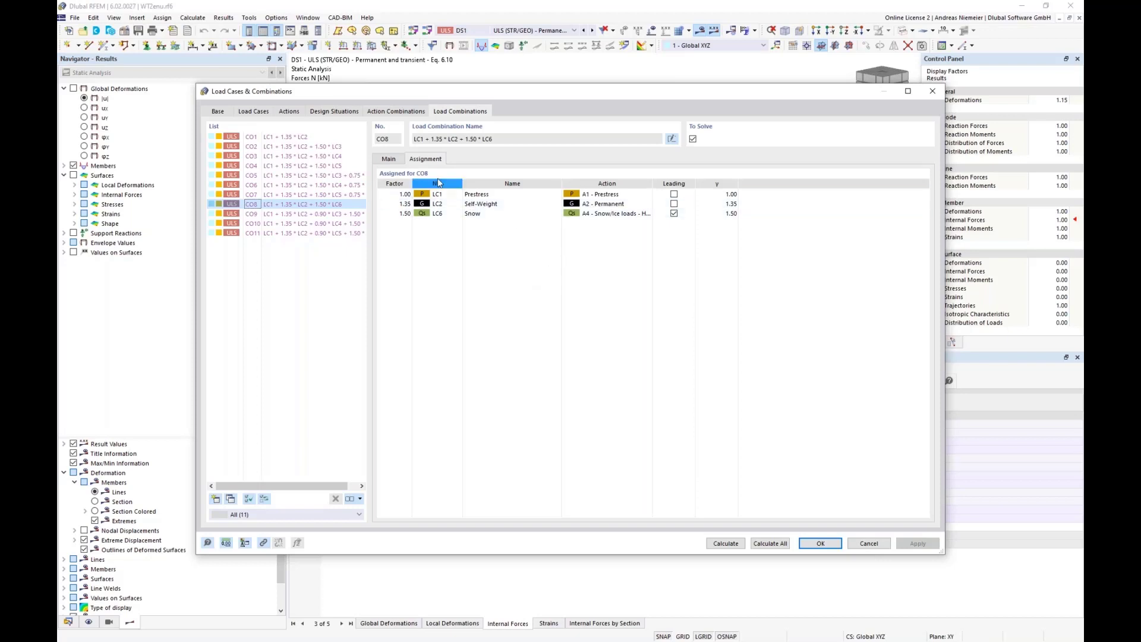
{"action": "left_click", "coordinate": [389, 159]}
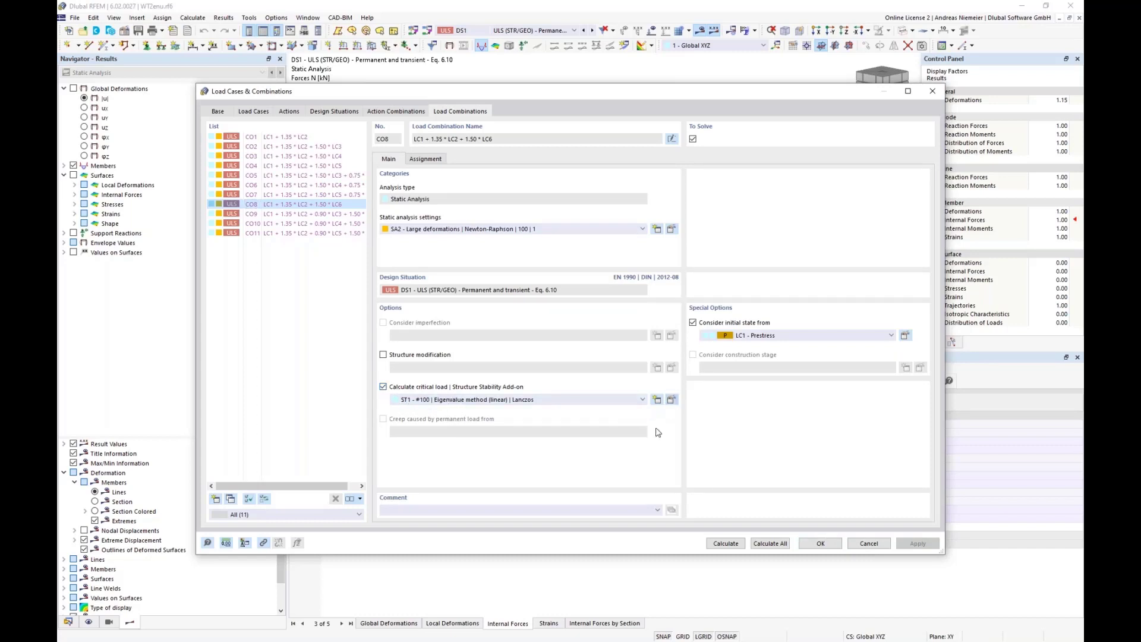
- Review the ST1 stability analysis settings of CO8, discard the settings dialog, and calculate the combination
{"action": "left_click", "coordinate": [671, 400]}
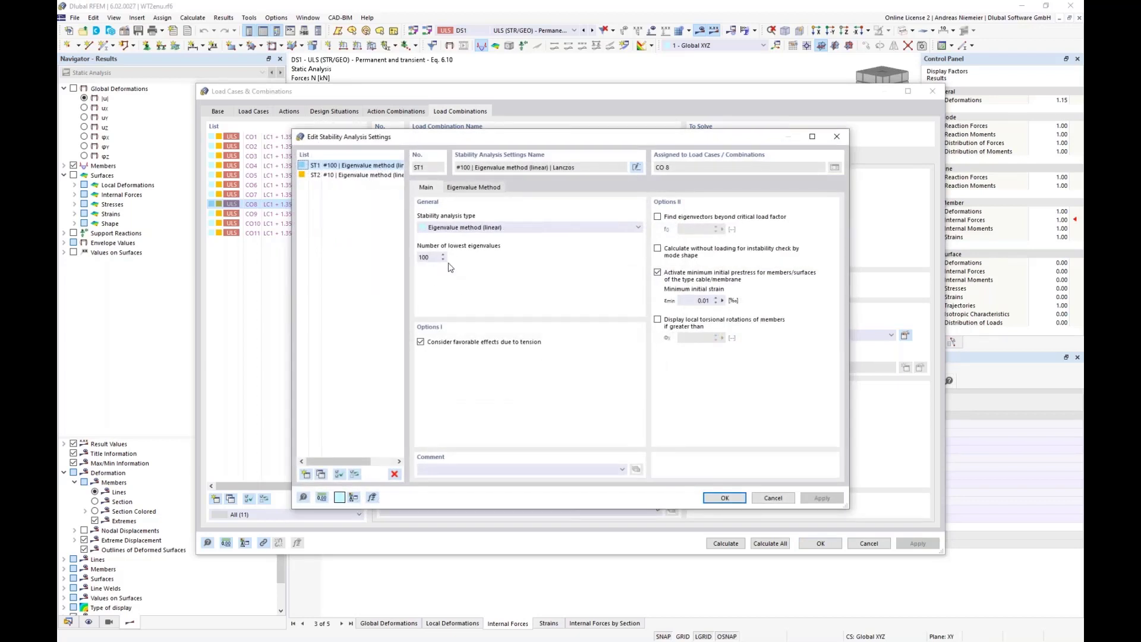
{"action": "left_click", "coordinate": [558, 229]}
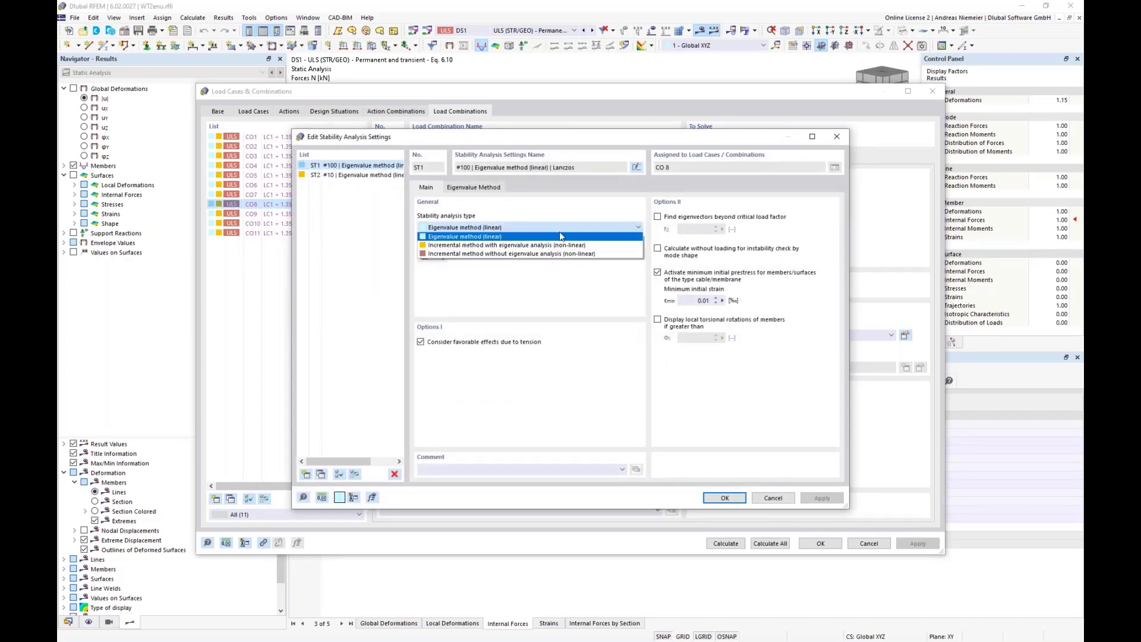
{"action": "left_click", "coordinate": [561, 236]}
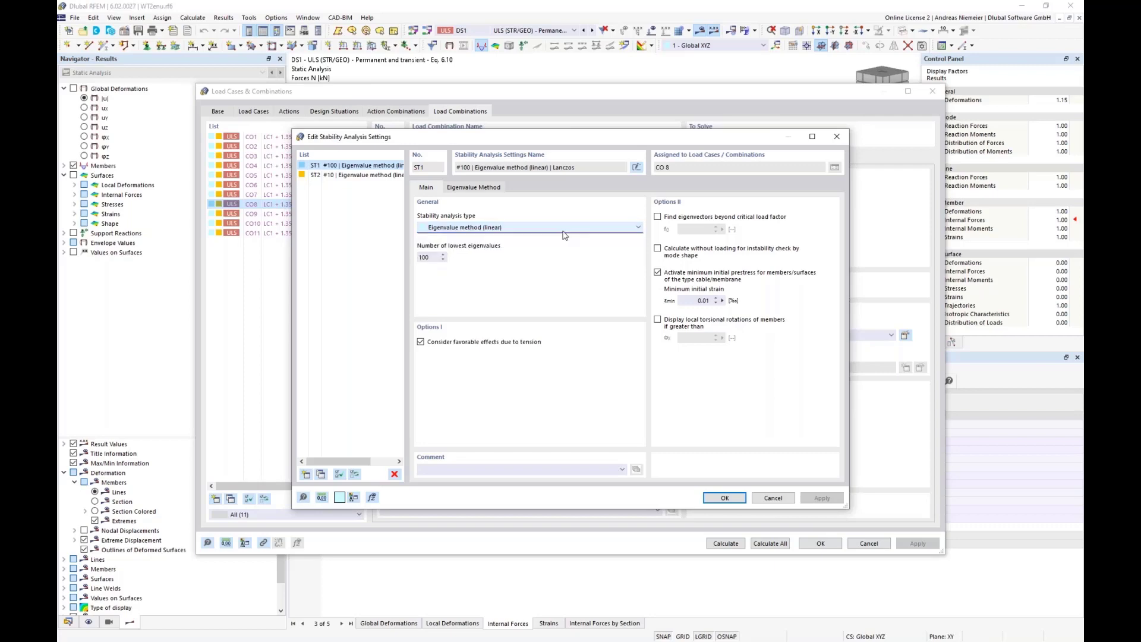
{"action": "left_click", "coordinate": [774, 498]}
{"action": "left_click", "coordinate": [726, 544]}
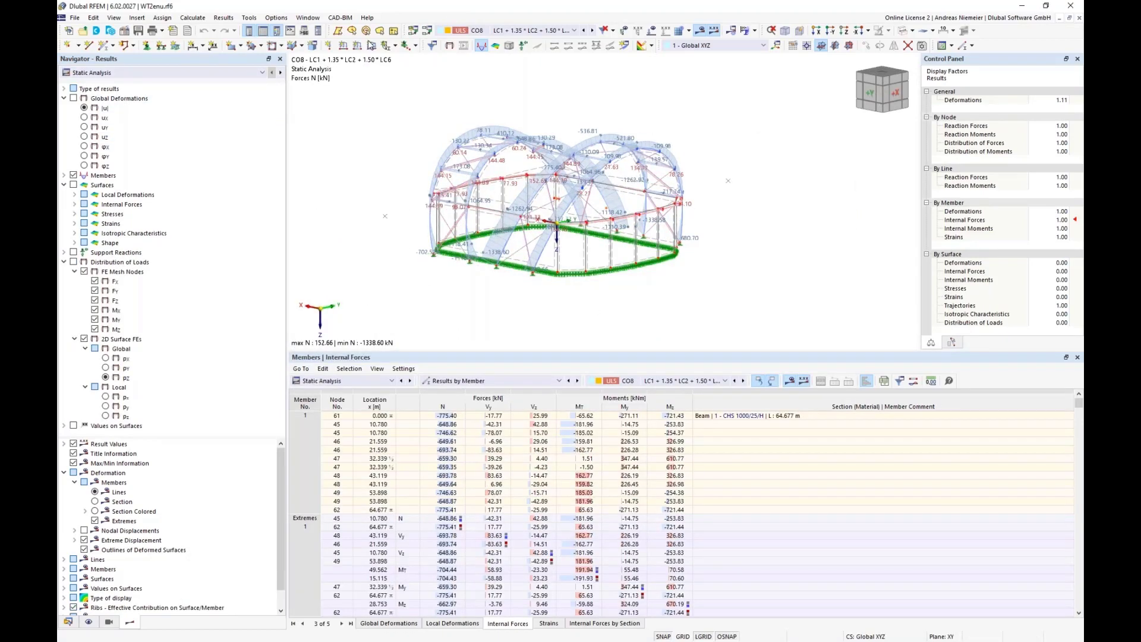
- Display the stability analysis results of CO8 with mode shape No. 1 in a 3D view
{"action": "left_click", "coordinate": [166, 72]}
{"action": "left_click", "coordinate": [130, 89]}
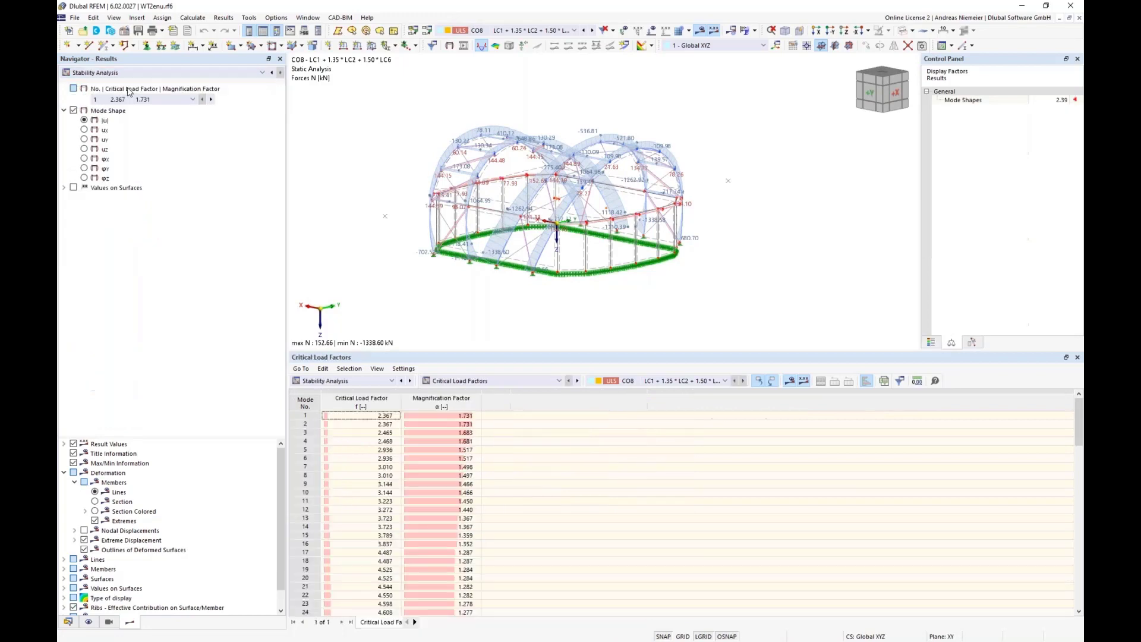
{"action": "middle_click_drag", "start_coordinate": [377, 202], "coordinate": [502, 244], "text": "ctrl"}
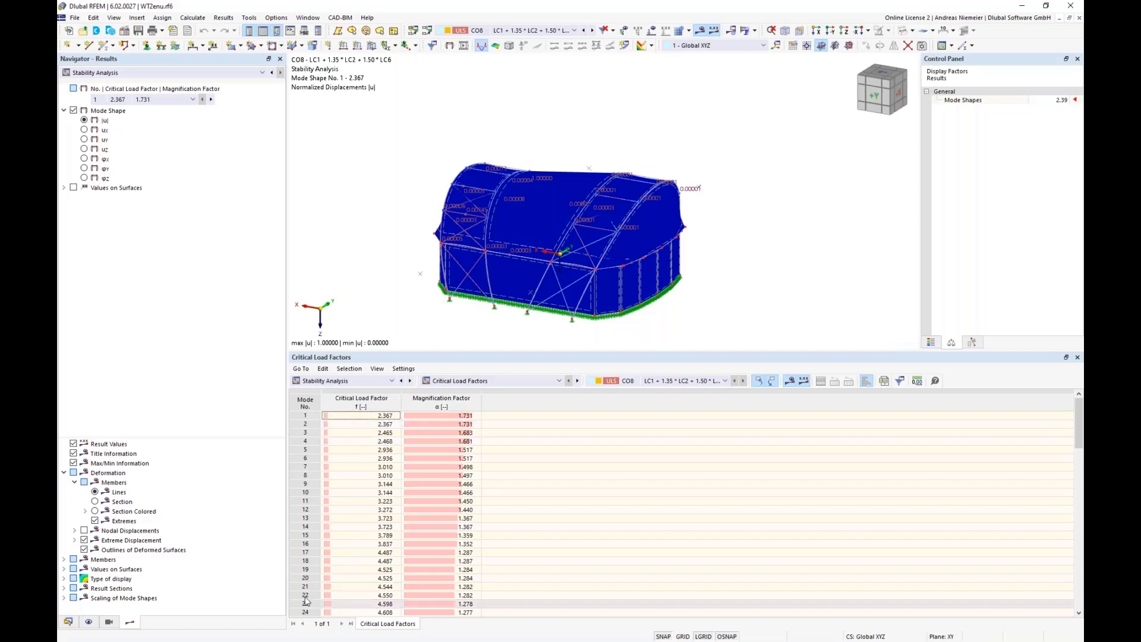
- Activate visibility by member section and hide the surfaces
{"action": "left_click", "coordinate": [89, 623]}
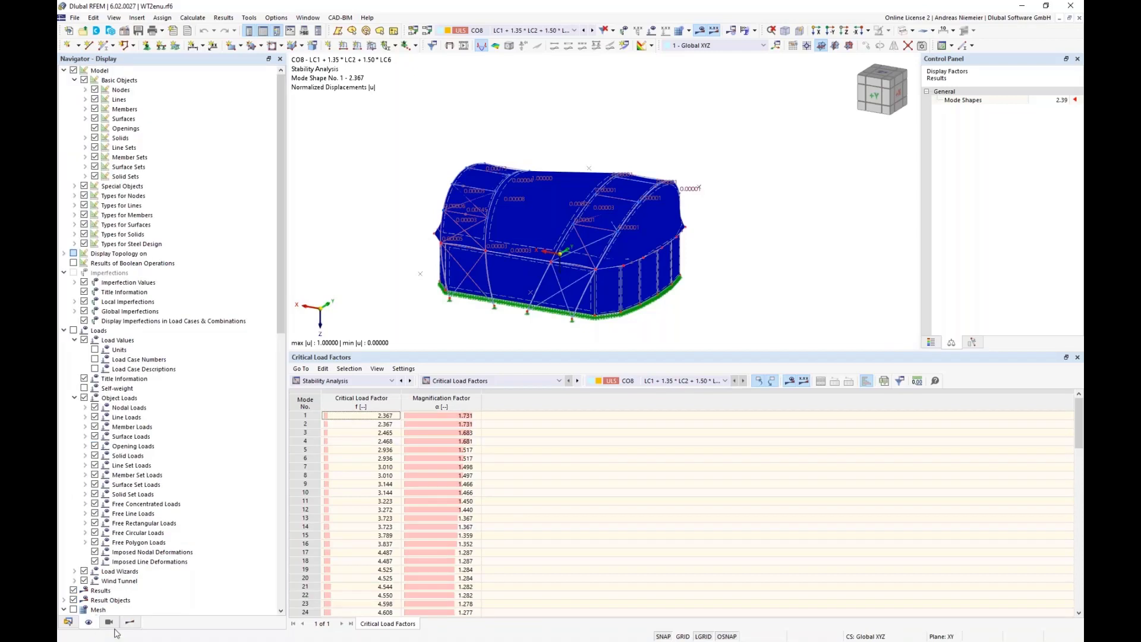
{"action": "left_click", "coordinate": [109, 622]}
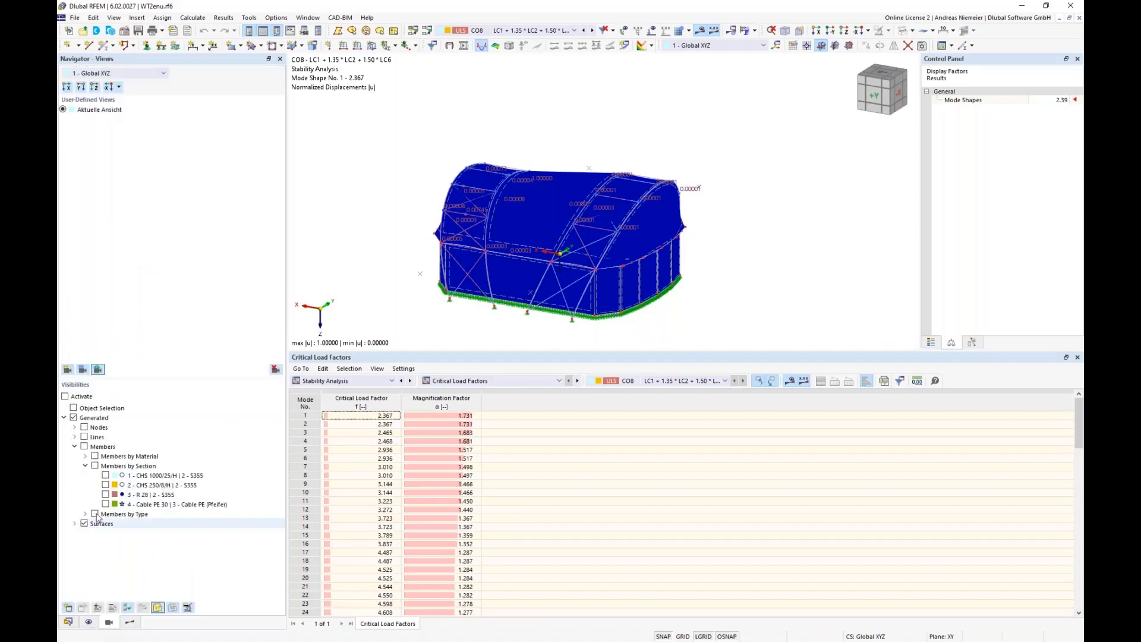
{"action": "left_click", "coordinate": [94, 466]}
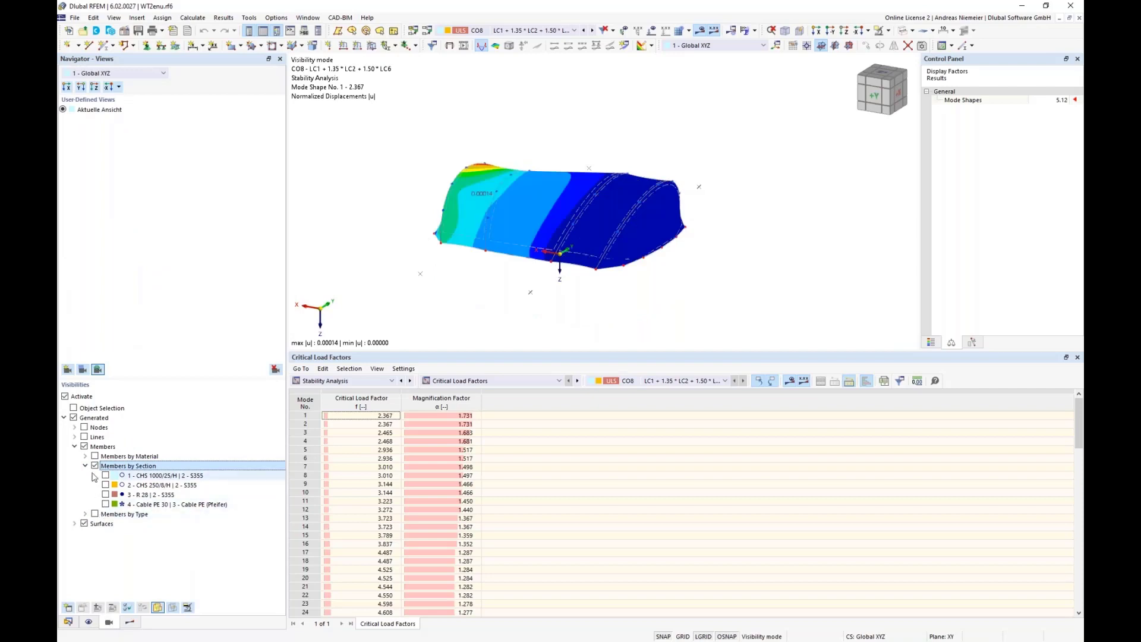
{"action": "left_click", "coordinate": [85, 524]}
{"action": "left_click", "coordinate": [83, 524]}
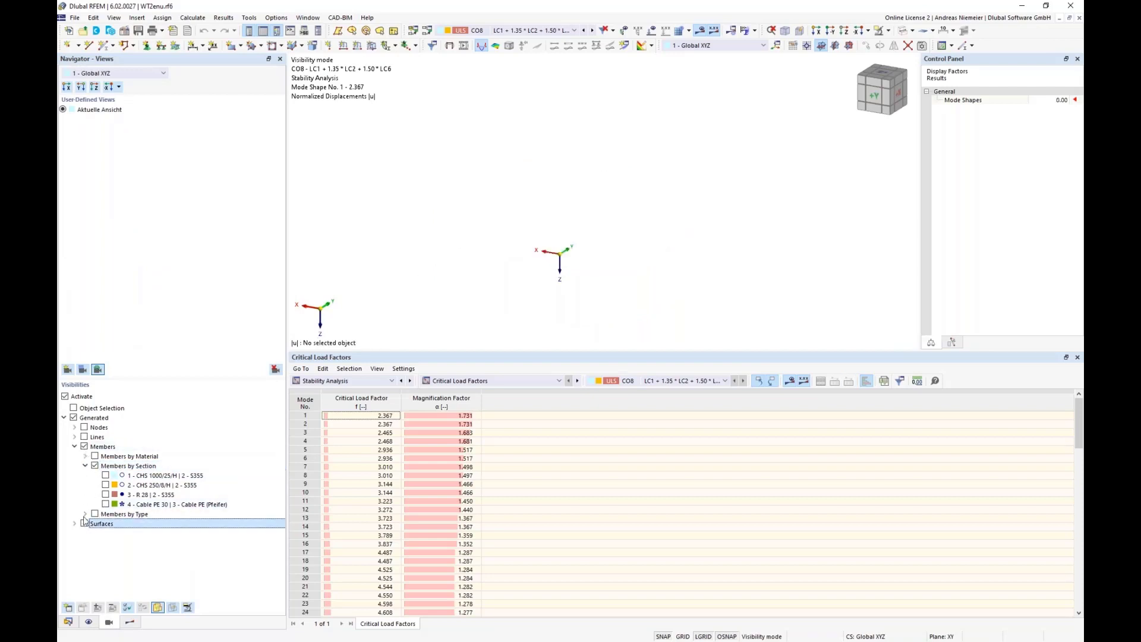
- Make the members with sections CHS 1000/25/H, CHS 250/8/H, R 28 and Cable PE 30 visible
{"action": "left_click", "coordinate": [106, 475]}
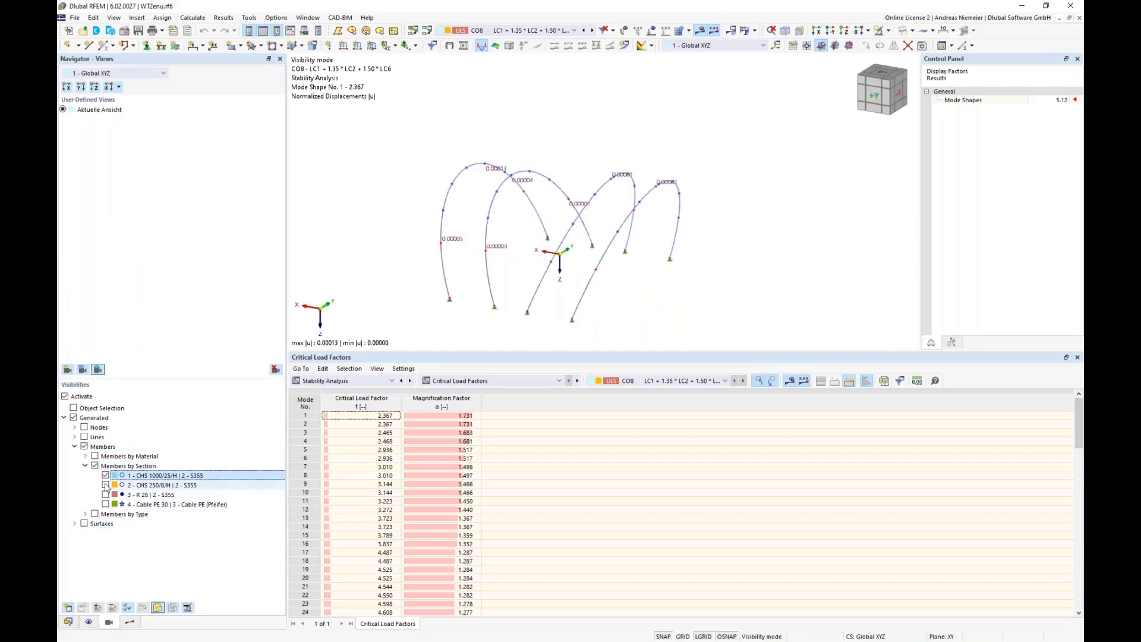
{"action": "left_click", "coordinate": [105, 485]}
{"action": "left_click", "coordinate": [105, 494]}
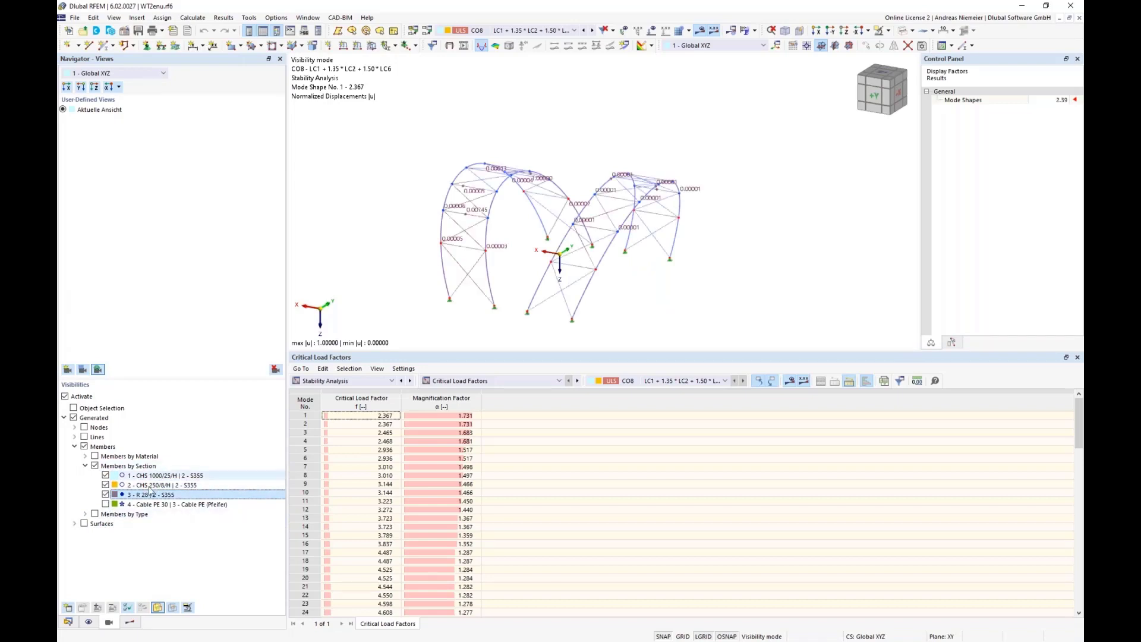
{"action": "left_click", "coordinate": [107, 504]}
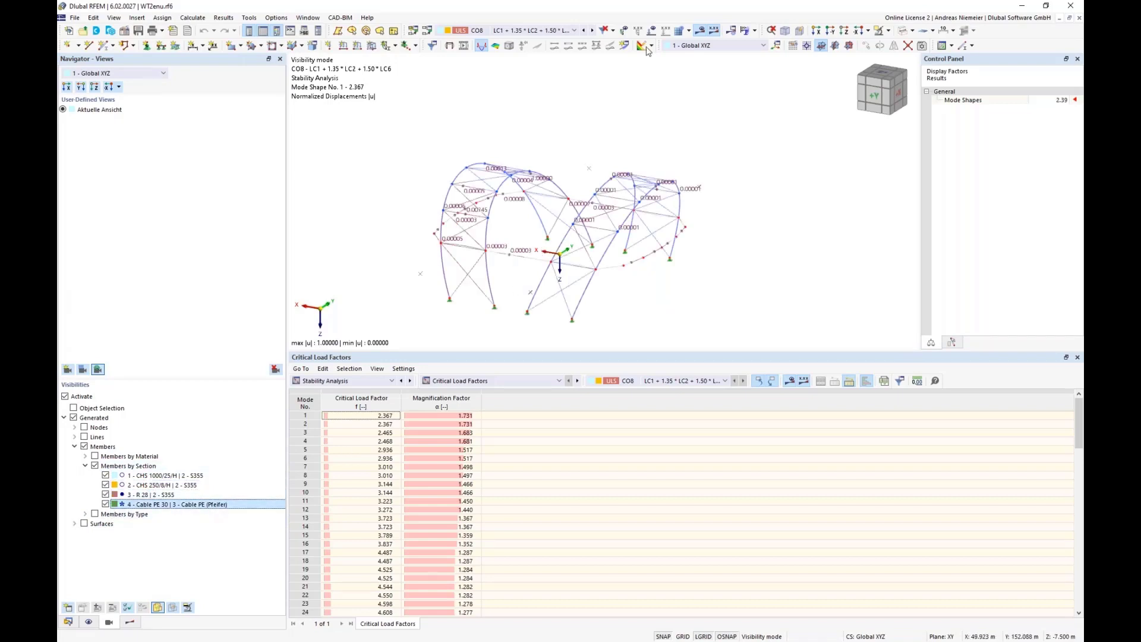
- Hide the result values and display the member deformations as colored sections in a plan view along Z
{"action": "left_click", "coordinate": [699, 30]}
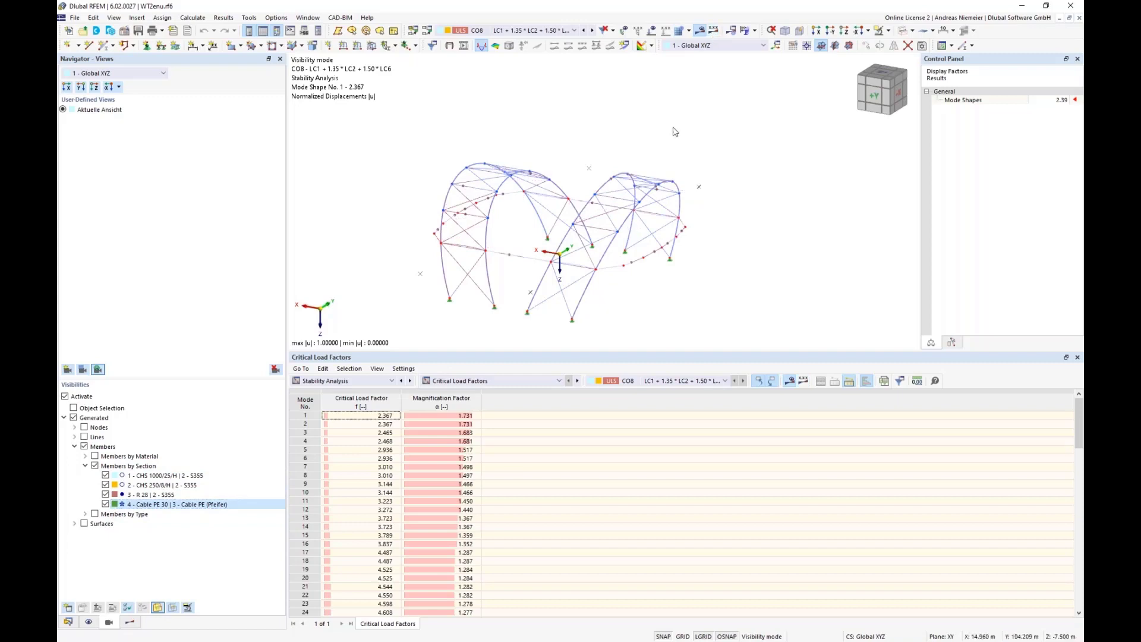
{"action": "left_click", "coordinate": [844, 45]}
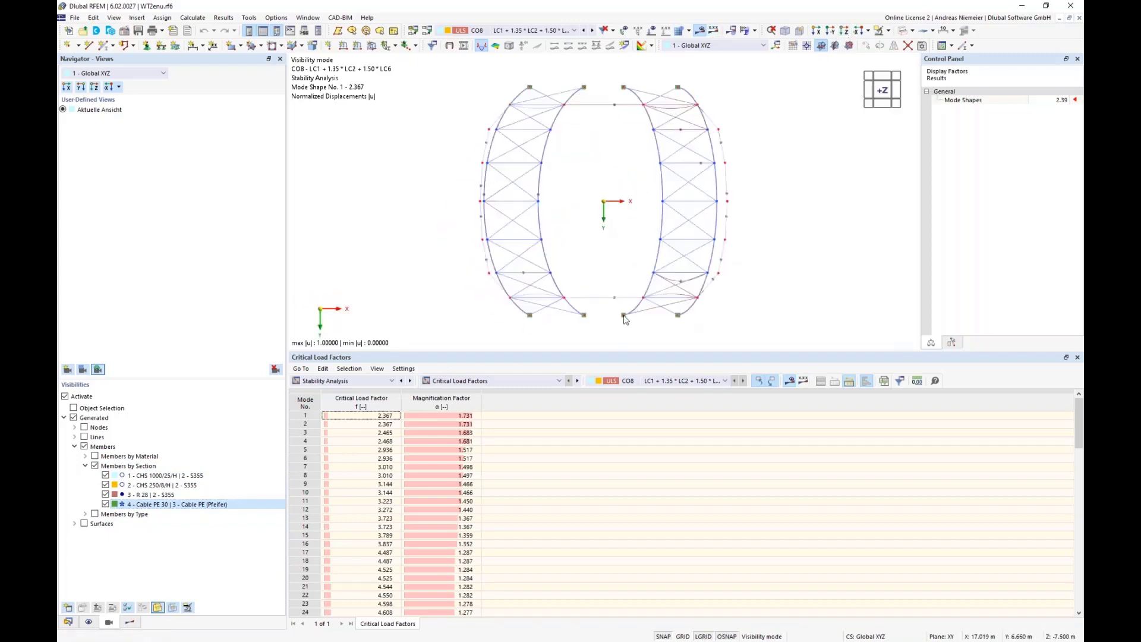
{"action": "scroll", "coordinate": [675, 277], "scroll_direction": "up", "scroll_amount": 2}
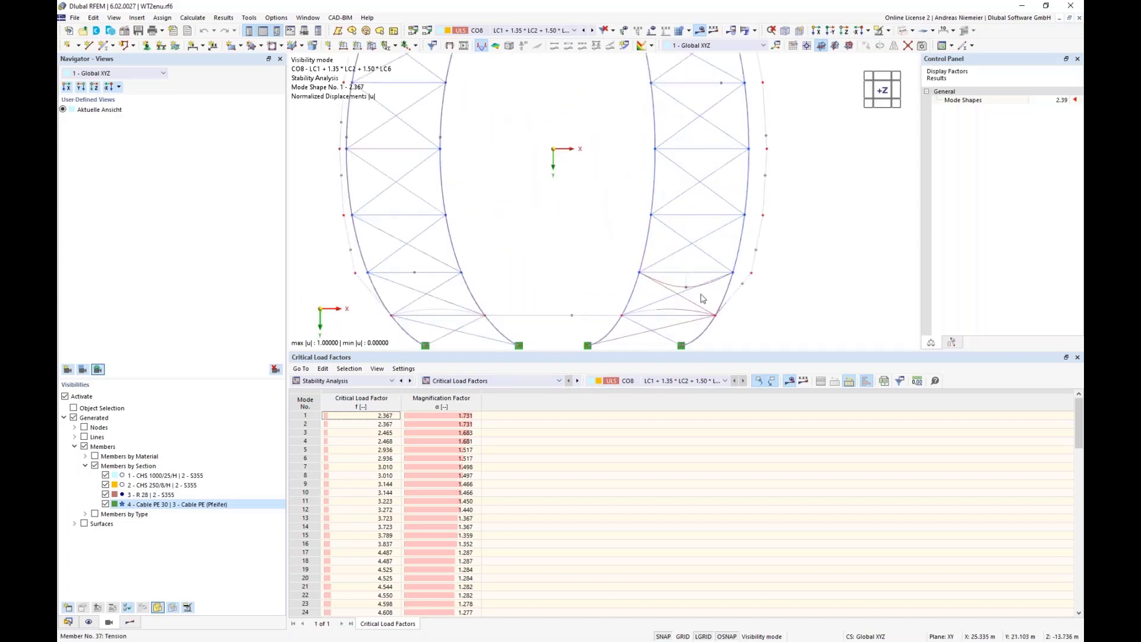
{"action": "left_click", "coordinate": [130, 622]}
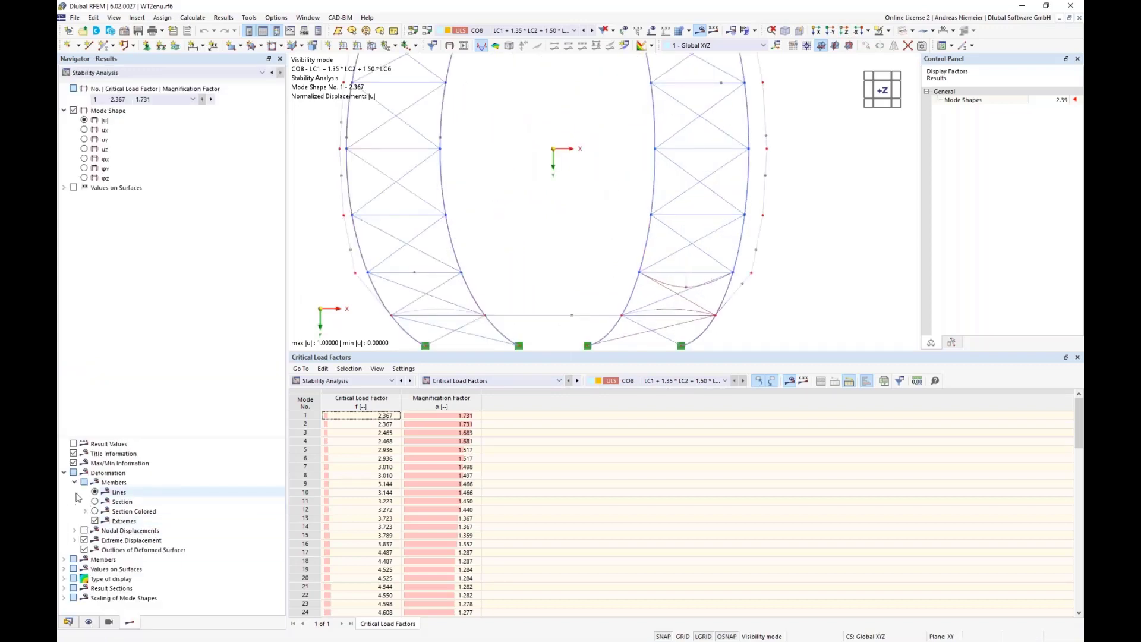
{"action": "left_click", "coordinate": [95, 512]}
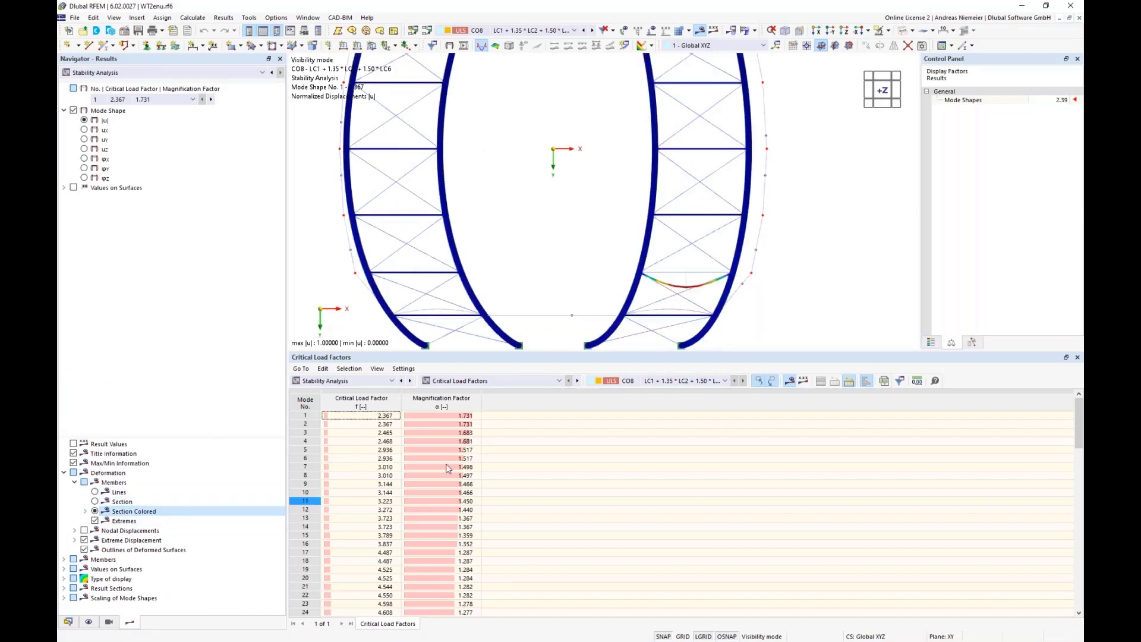
{"action": "scroll", "coordinate": [766, 235], "scroll_direction": "down", "scroll_amount": 1}
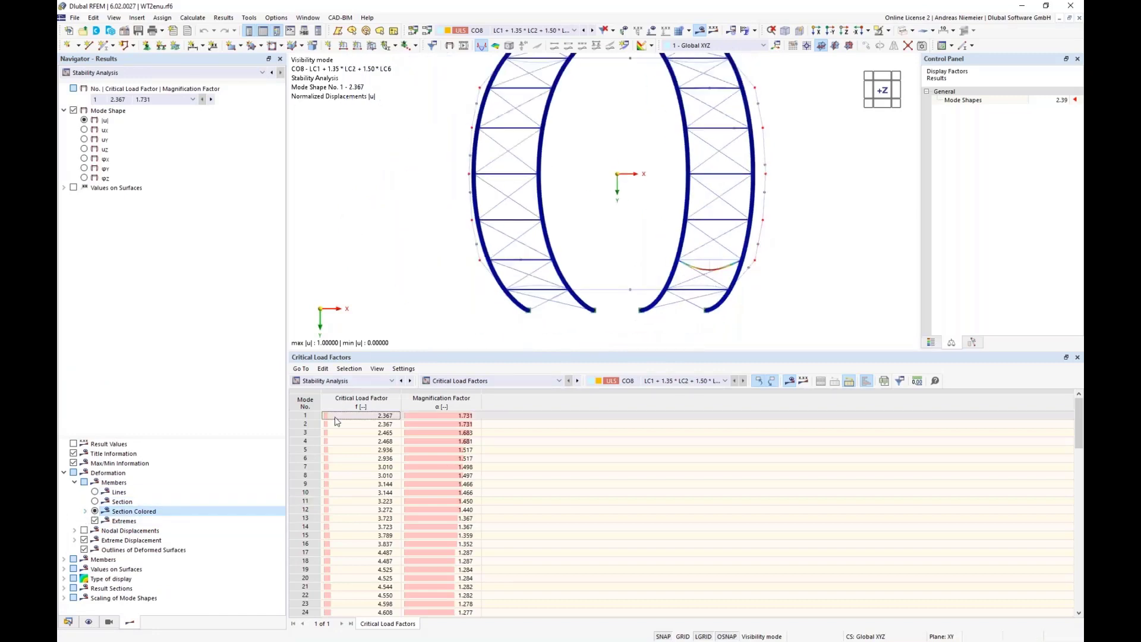
- Step through the mode shapes from No. 1 to No. 25 and examine which members buckle in plan view
{"action": "key", "text": "Down"}
{"action": "key", "text": "Down"}
{"action": "key", "text": "Down"}
{"action": "key", "text": "Down"}
{"action": "key", "text": "Down"}
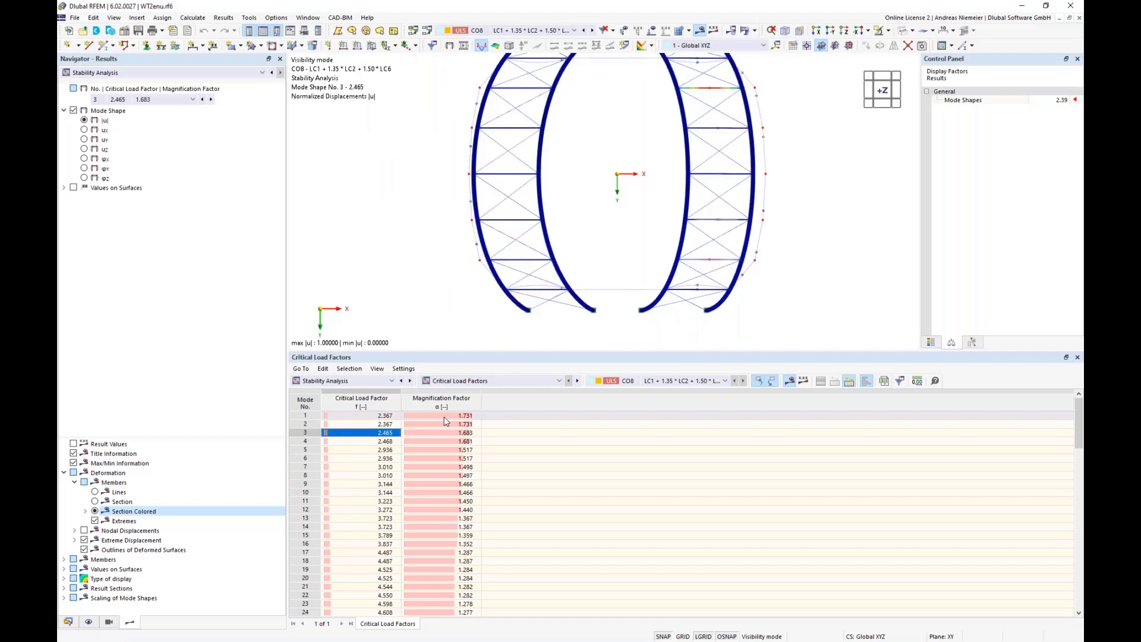
{"action": "key", "text": "Down"}
{"action": "key", "text": "Down"}
{"action": "key", "text": "Down"}
{"action": "key", "text": "Down"}
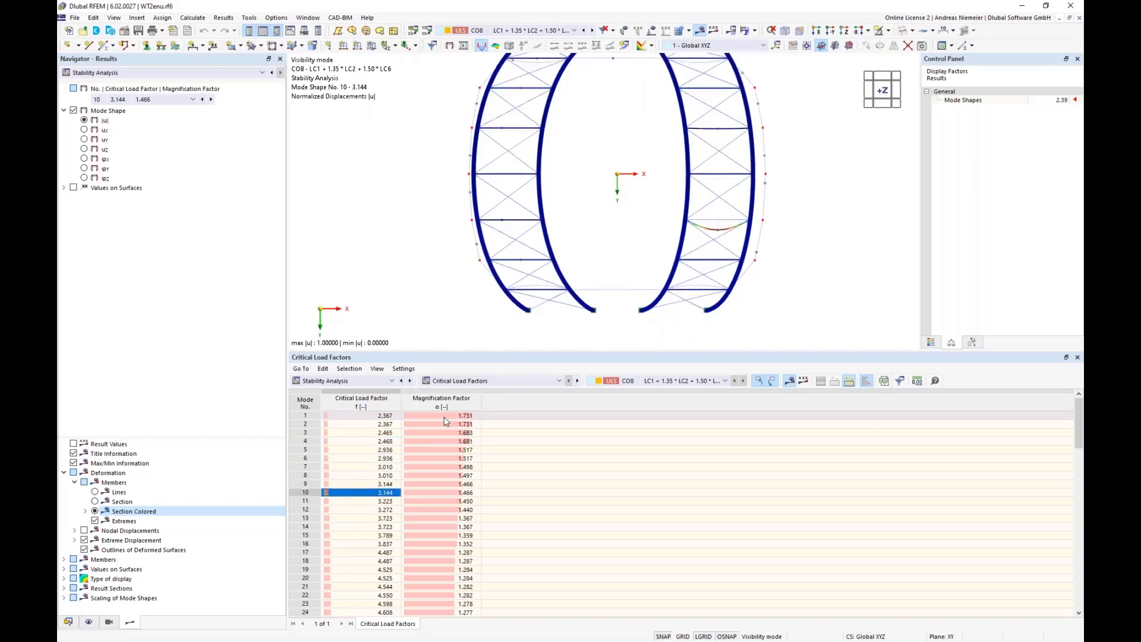
{"action": "key", "text": "Down"}
{"action": "key", "text": "Down"}
{"action": "key", "text": "Down"}
{"action": "key", "text": "Down"}
{"action": "key", "text": "Down"}
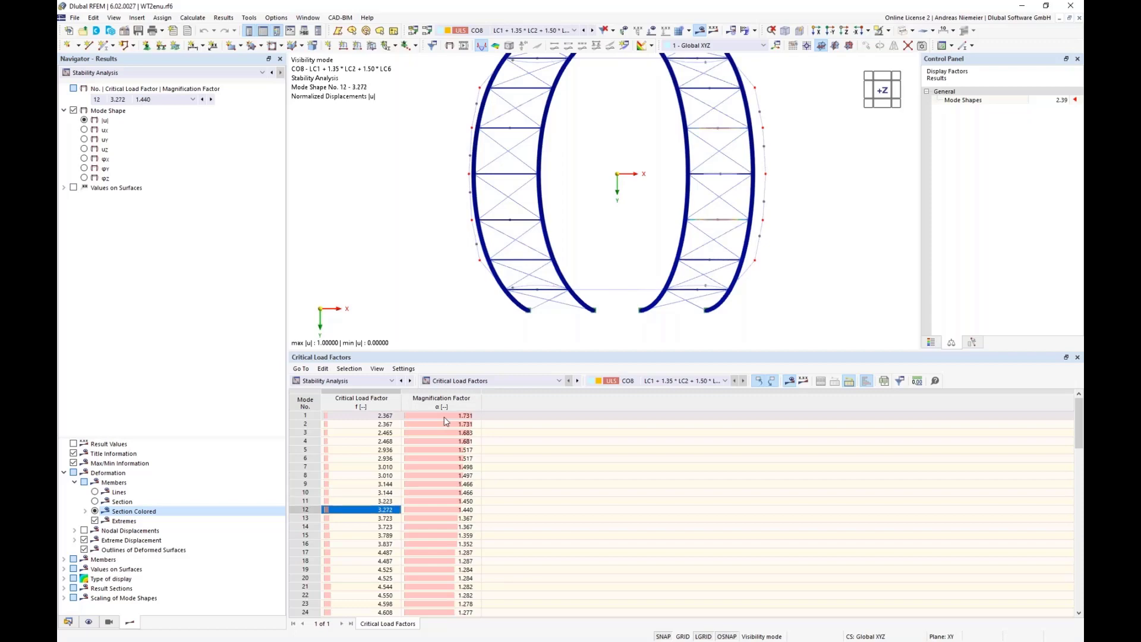
{"action": "key", "text": "Down"}
{"action": "key", "text": "Down"}
{"action": "key", "text": "Down"}
{"action": "key", "text": "Down"}
{"action": "key", "text": "Down"}
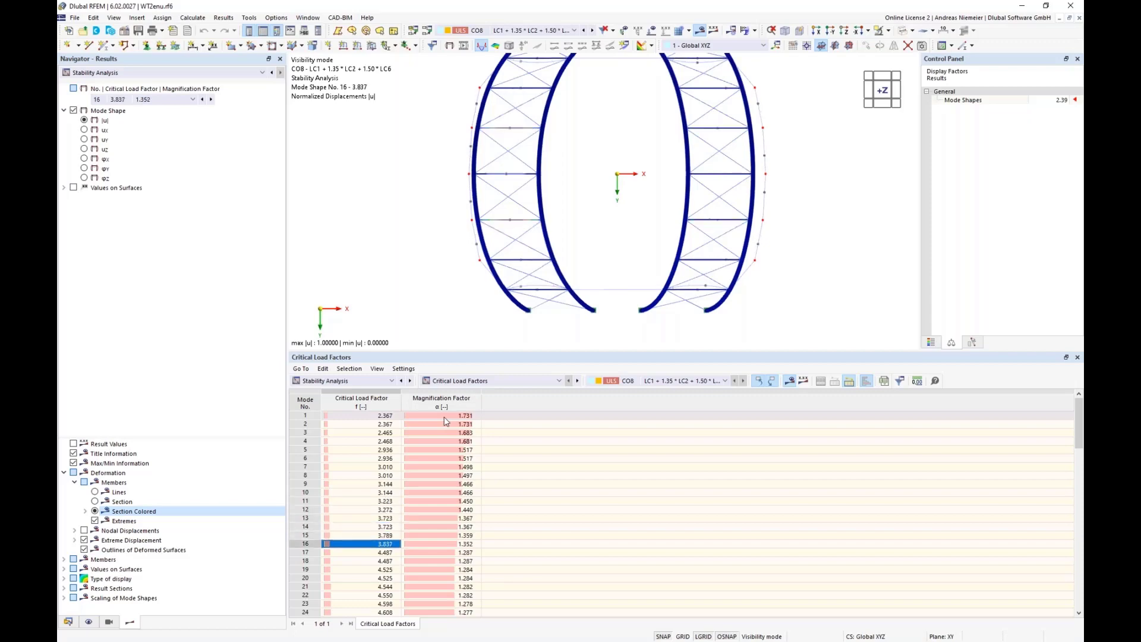
{"action": "key", "text": "Down"}
{"action": "key", "text": "Down"}
{"action": "key", "text": "Down"}
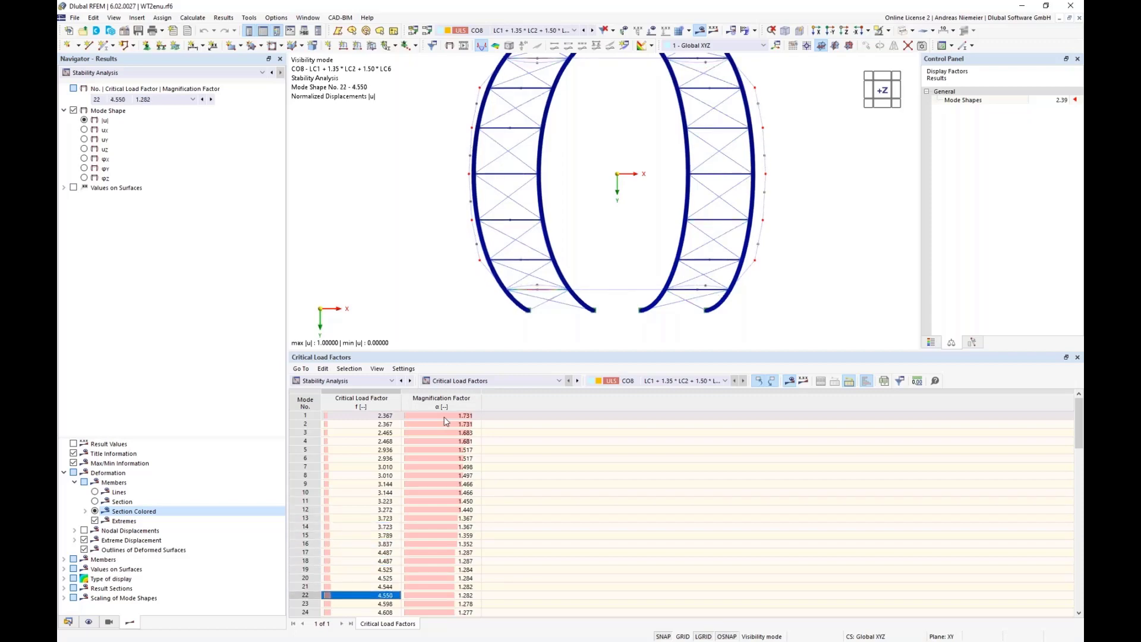
{"action": "key", "text": "Down"}
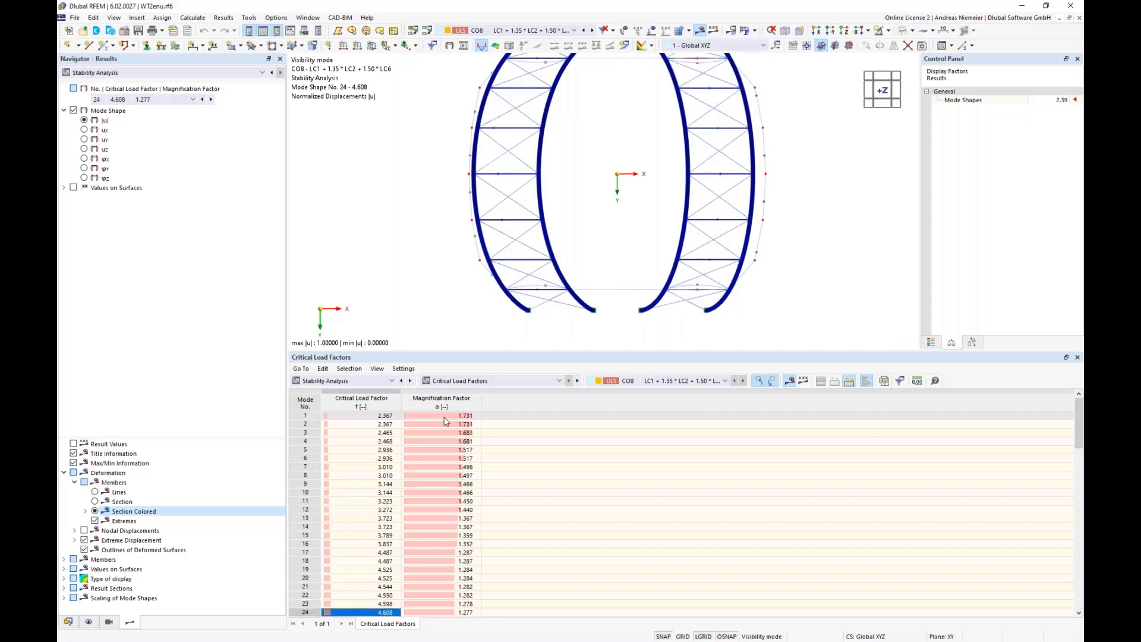
{"action": "key", "text": "Down"}
- Step through the mode shapes from No. 26 to No. 53 in a 3D view and examine which members buckle
{"action": "middle_click_drag", "start_coordinate": [769, 332], "coordinate": [729, 262], "text": "ctrl"}
{"action": "scroll", "coordinate": [375, 571], "scroll_direction": "down", "scroll_amount": 2}
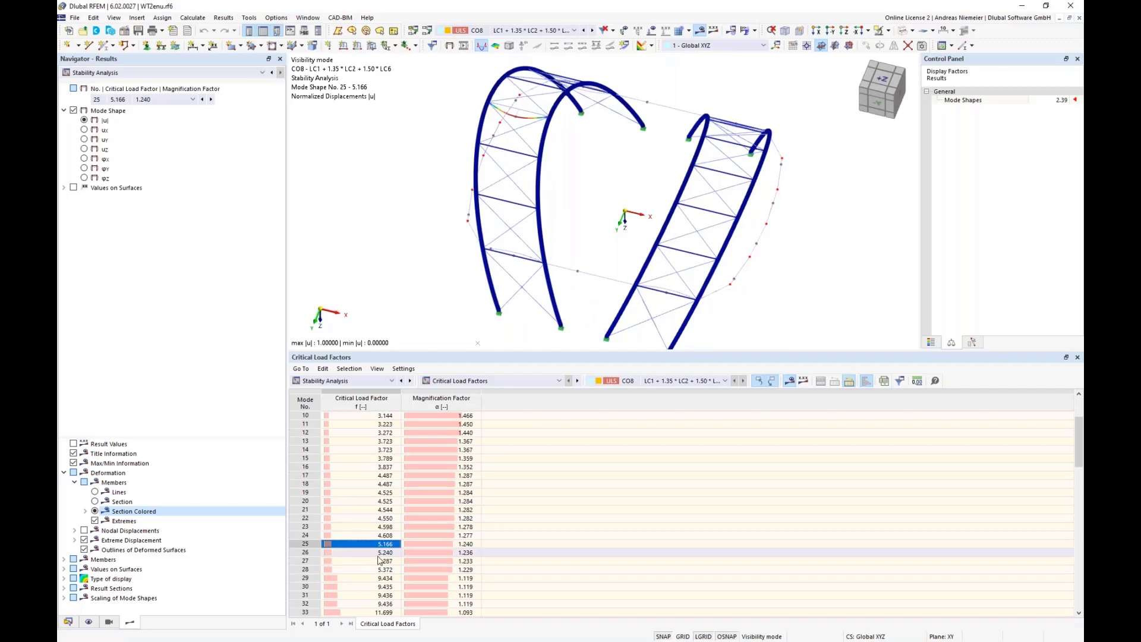
{"action": "left_click", "coordinate": [389, 553]}
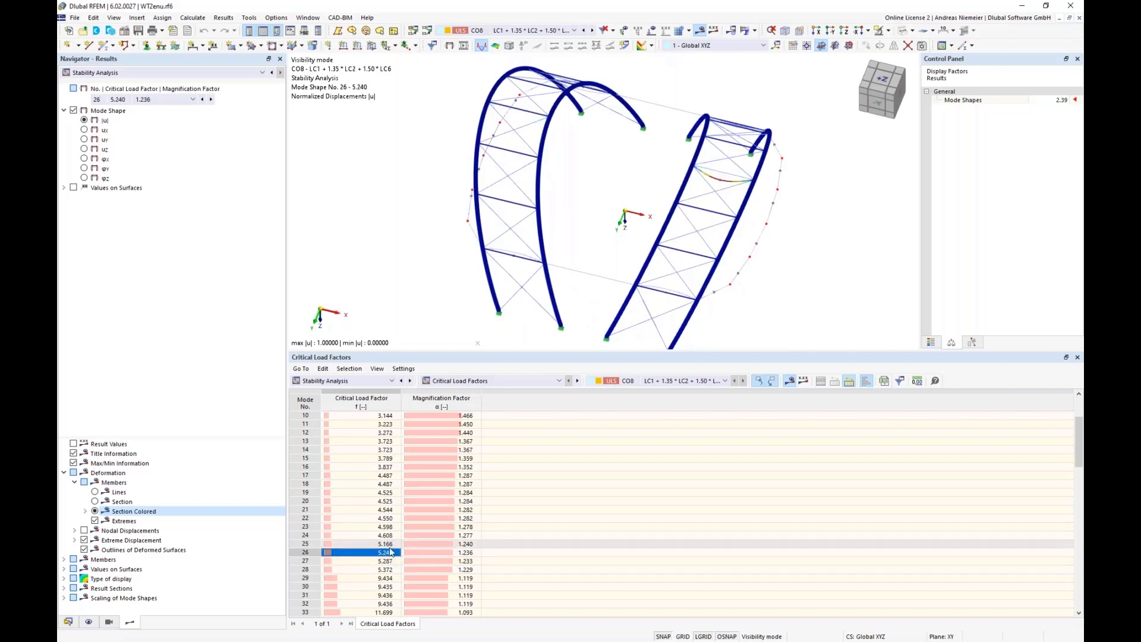
{"action": "key", "text": "Down"}
{"action": "key", "text": "Down"}
{"action": "key", "text": "Down"}
{"action": "key", "text": "Down"}
{"action": "key", "text": "Down"}
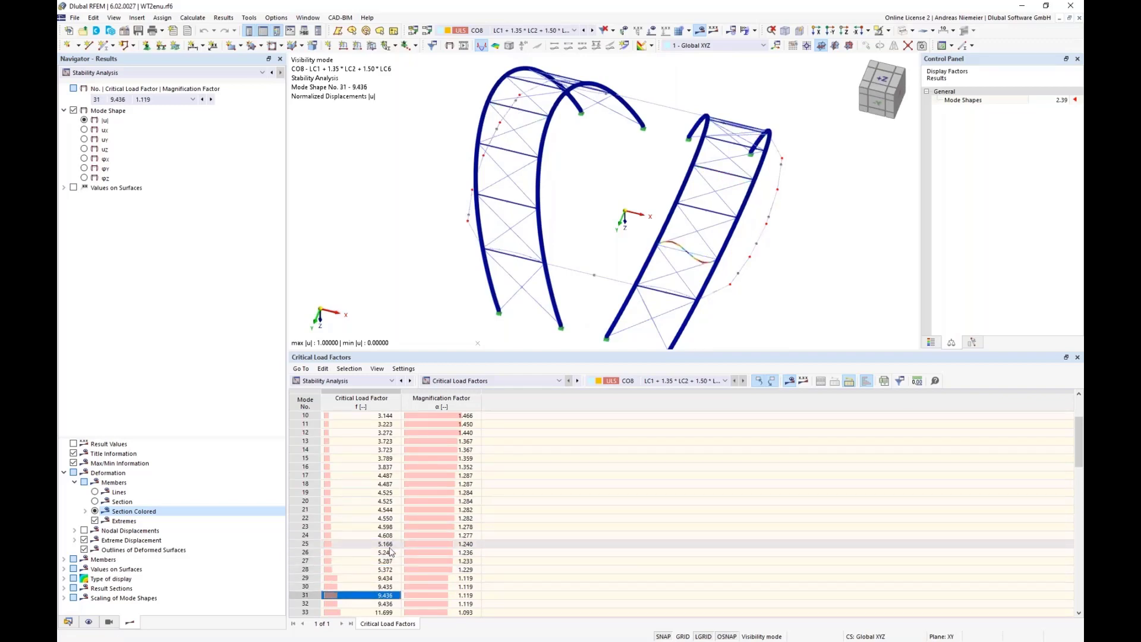
{"action": "key", "text": "Down"}
{"action": "key", "text": "Down"}
{"action": "key", "text": "Down"}
{"action": "key", "text": "Down"}
{"action": "key", "text": "Down"}
{"action": "key", "text": "Down"}
{"action": "key", "text": "Down"}
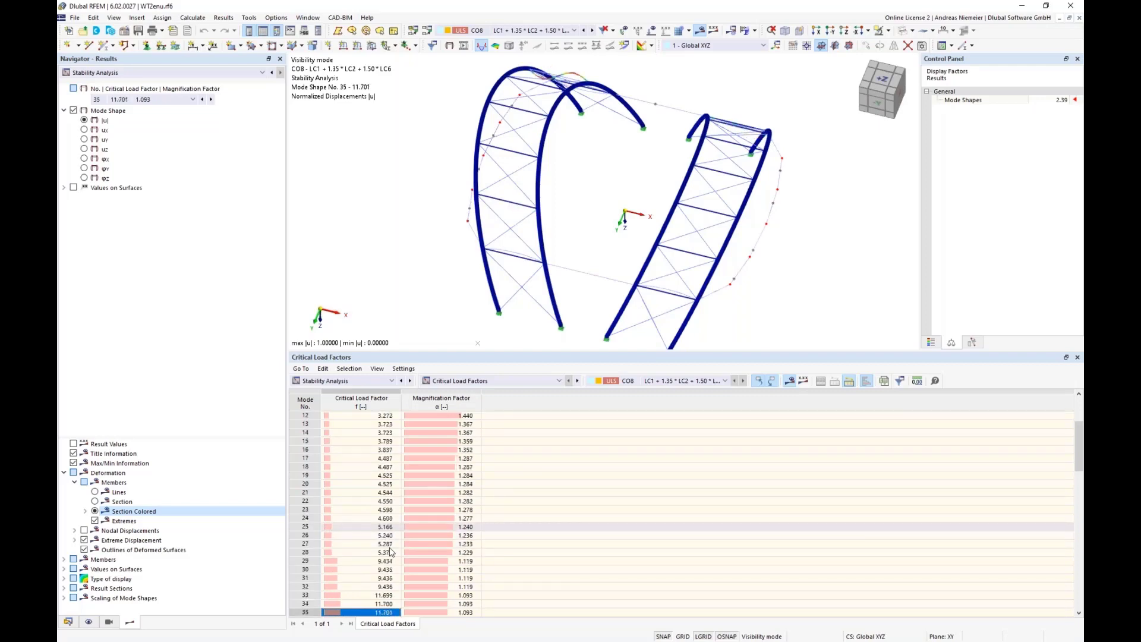
{"action": "key", "text": "Down"}
{"action": "key", "text": "Down"}
{"action": "key", "text": "Down"}
{"action": "key", "text": "Down"}
{"action": "key", "text": "Down"}
{"action": "key", "text": "Down"}
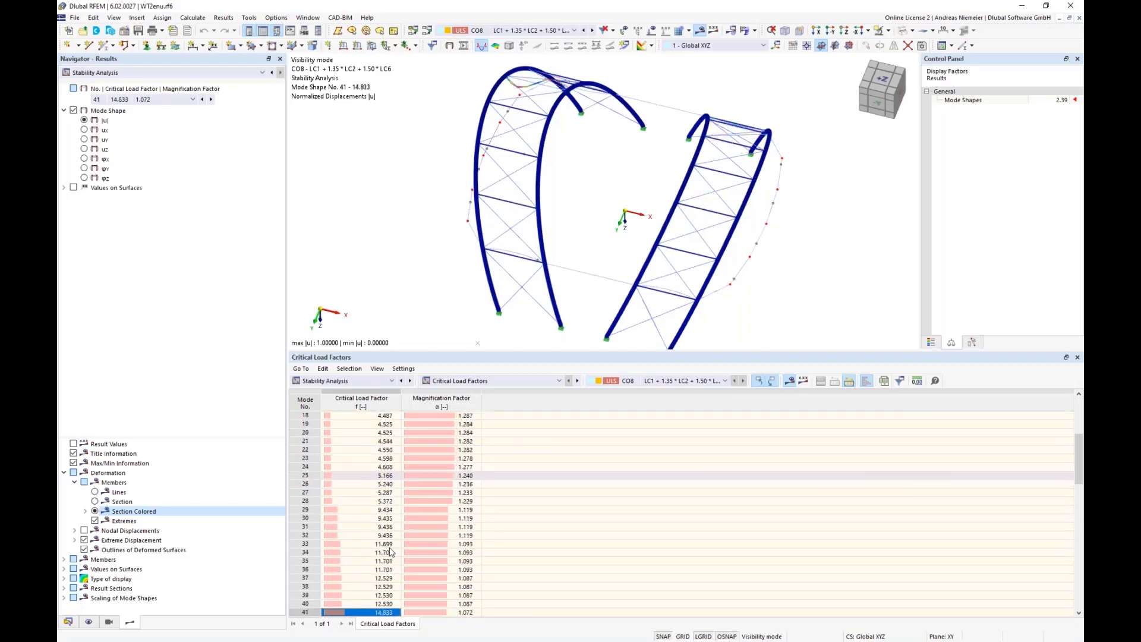
{"action": "key", "text": "Down"}
{"action": "key", "text": "Down"}
{"action": "key", "text": "Down"}
{"action": "key", "text": "Down"}
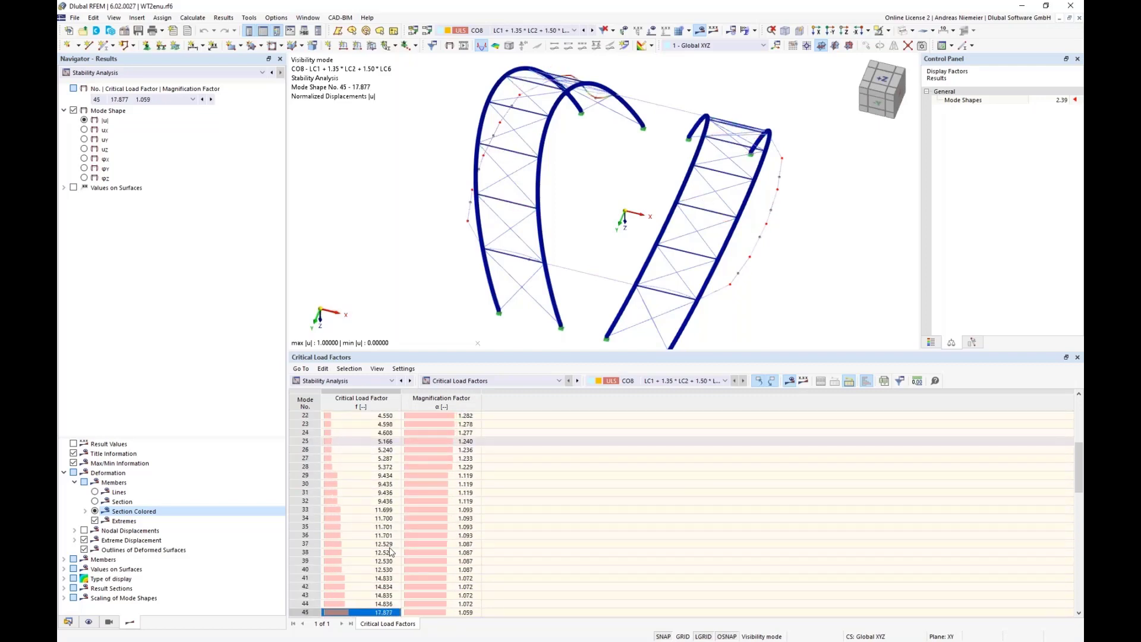
{"action": "key", "text": "Down"}
{"action": "key", "text": "Down"}
{"action": "key", "text": "Down"}
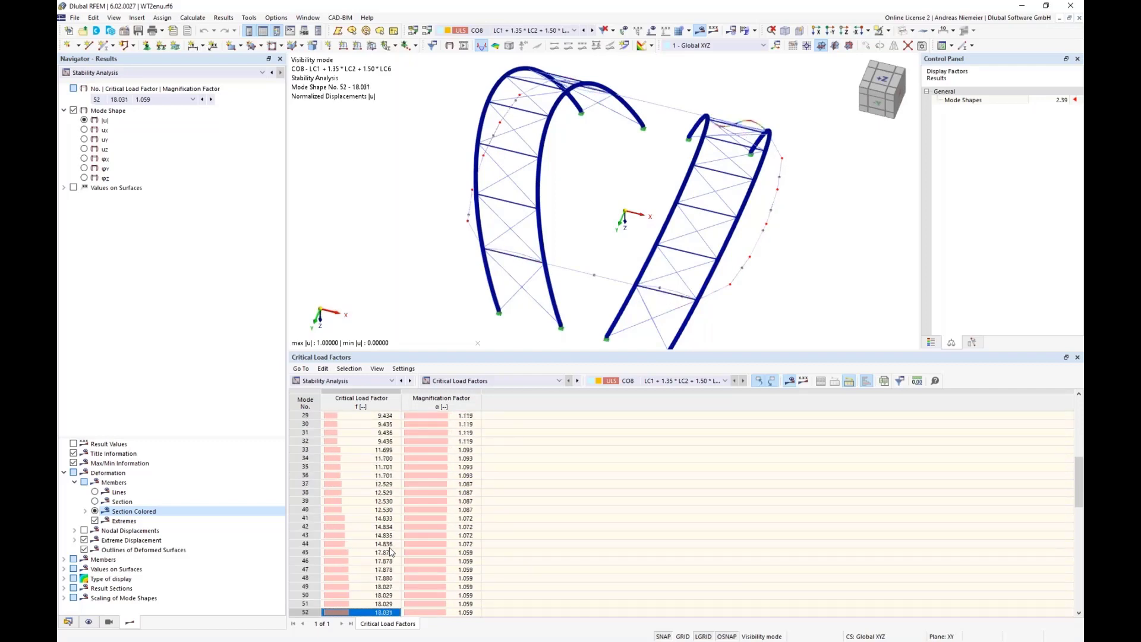
{"action": "key", "text": "Down"}
{"action": "key", "text": "Down"}
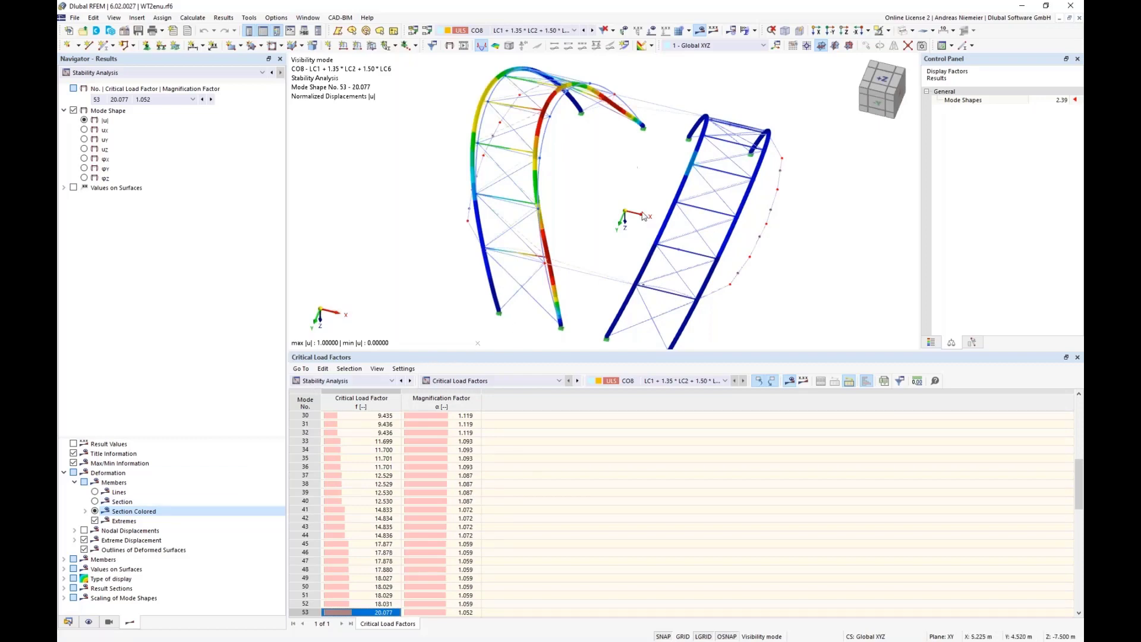
- Examine mode shape No. 53 in the -X view and show mode shape No. 35 in a 3D view
{"action": "middle_click_drag", "start_coordinate": [819, 292], "coordinate": [725, 221], "text": "ctrl"}
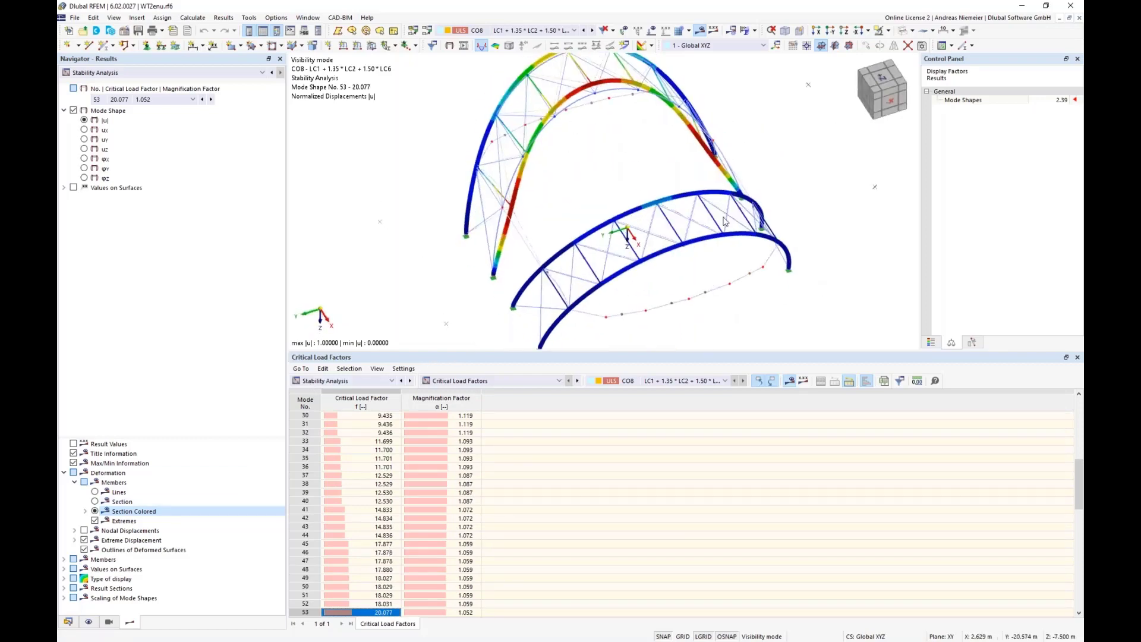
{"action": "left_click", "coordinate": [893, 105]}
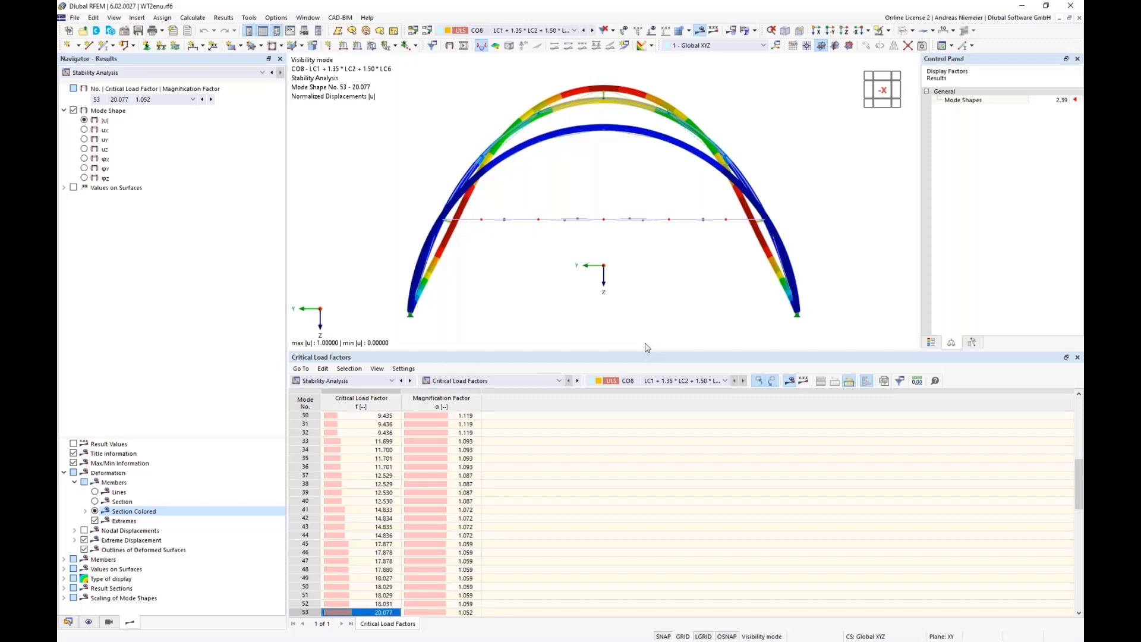
{"action": "left_click", "coordinate": [365, 561]}
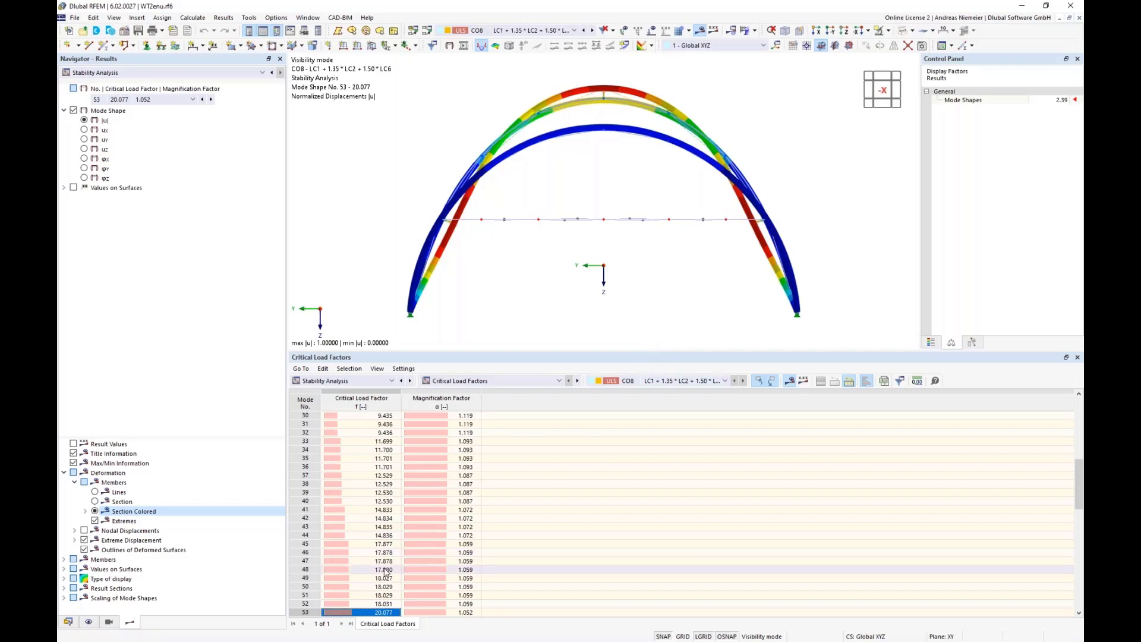
{"action": "left_click", "coordinate": [363, 459]}
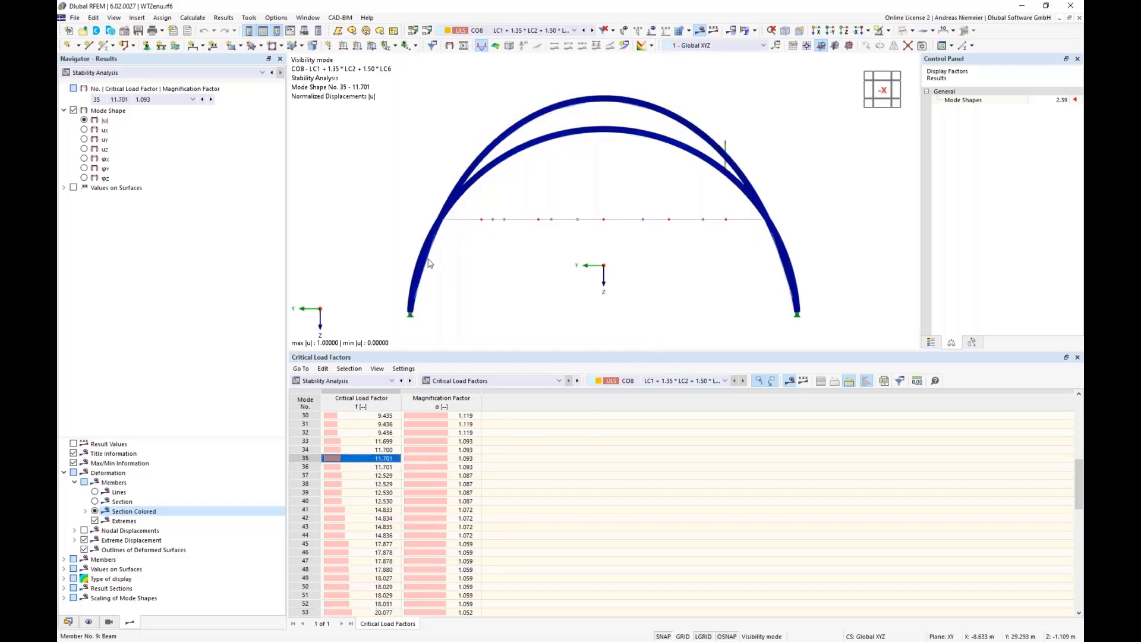
{"action": "scroll", "coordinate": [427, 253], "scroll_direction": "down", "scroll_amount": 1}
{"action": "middle_click_drag", "start_coordinate": [387, 230], "coordinate": [652, 210], "text": "ctrl"}
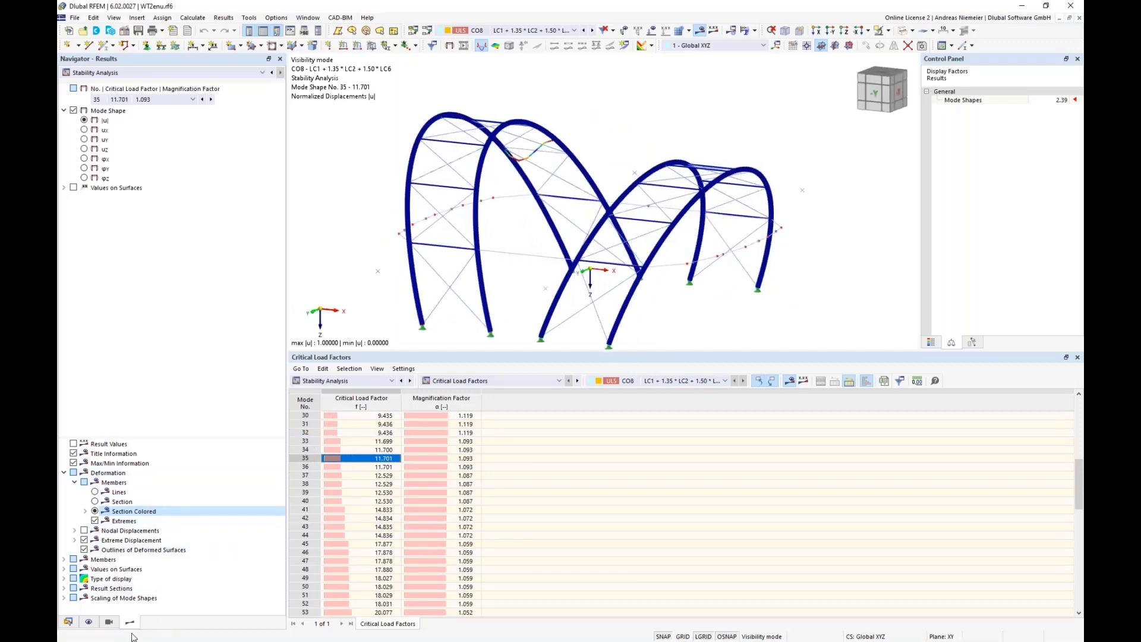
- Limit the visible members to those with section CHS 250/8/H
{"action": "left_click", "coordinate": [109, 622]}
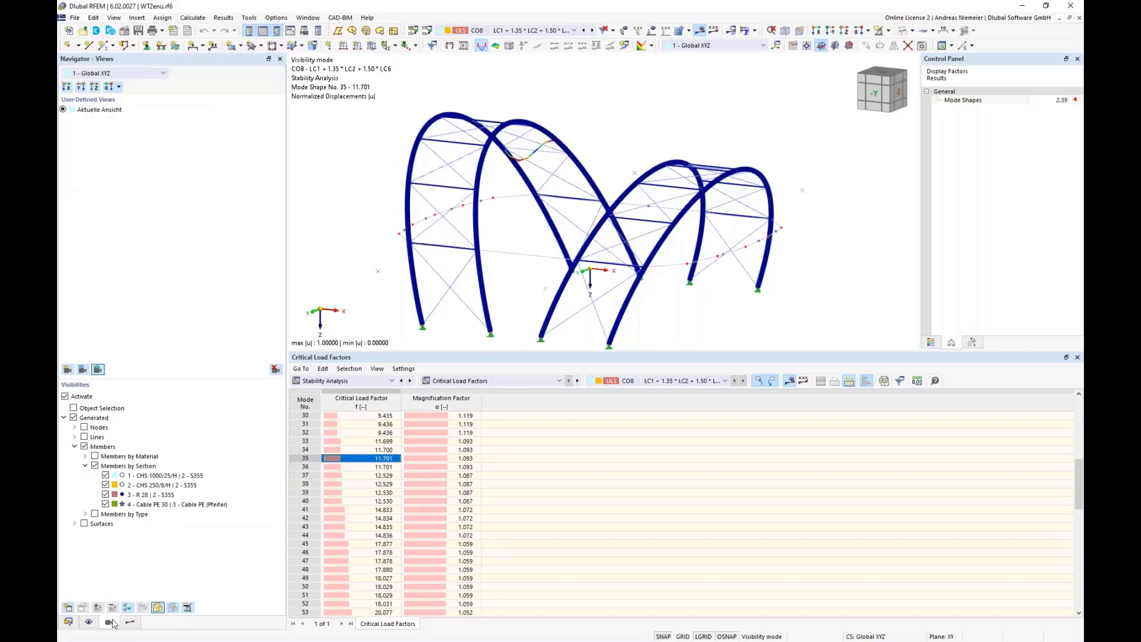
{"action": "left_click", "coordinate": [106, 505]}
{"action": "left_click", "coordinate": [105, 504]}
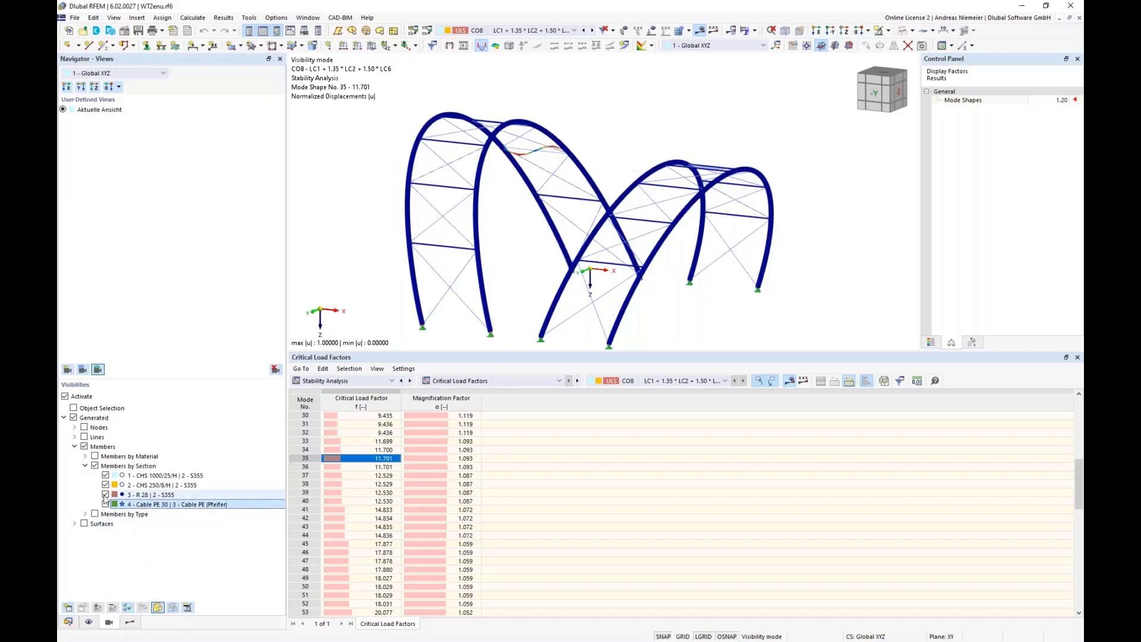
{"action": "left_click", "coordinate": [105, 495]}
{"action": "left_click", "coordinate": [106, 476]}
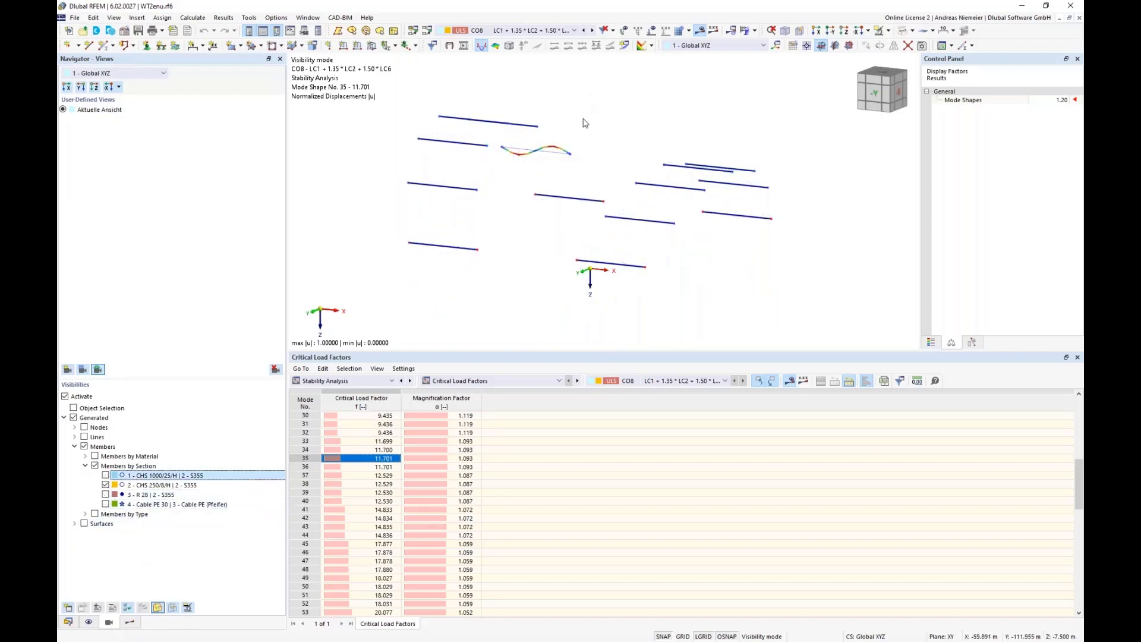
- Assign new steel design effective lengths to all CHS 250/8/H members, with torsional and lateral-torsional buckling deactivated
{"action": "scroll", "coordinate": [577, 137], "scroll_direction": "down", "scroll_amount": 3}
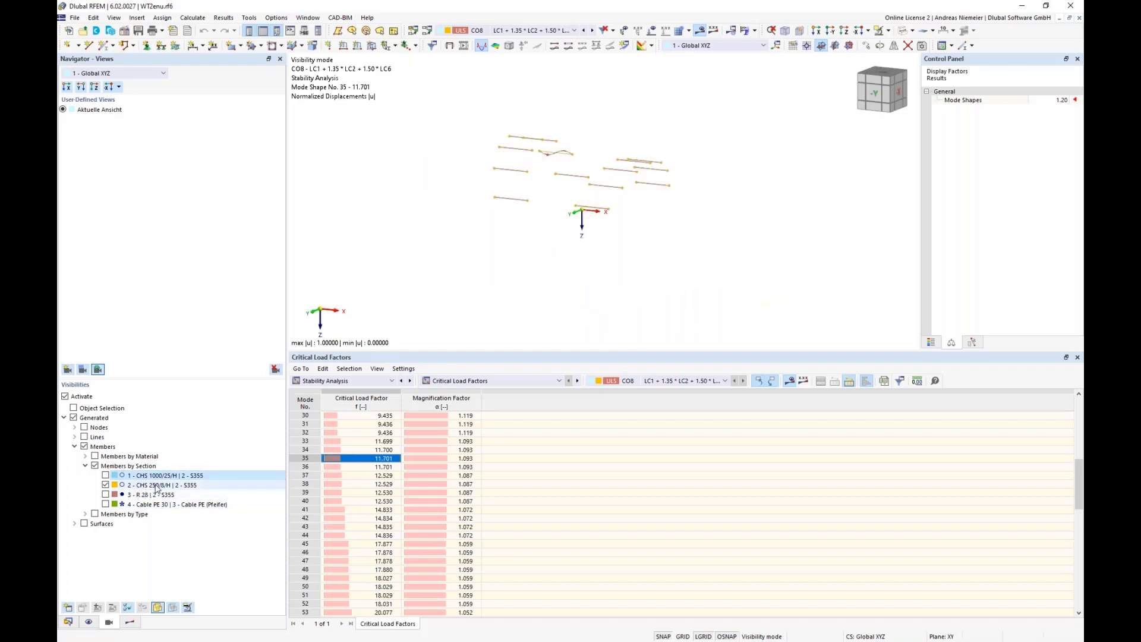
{"action": "scroll", "coordinate": [514, 158], "scroll_direction": "up", "scroll_amount": 3}
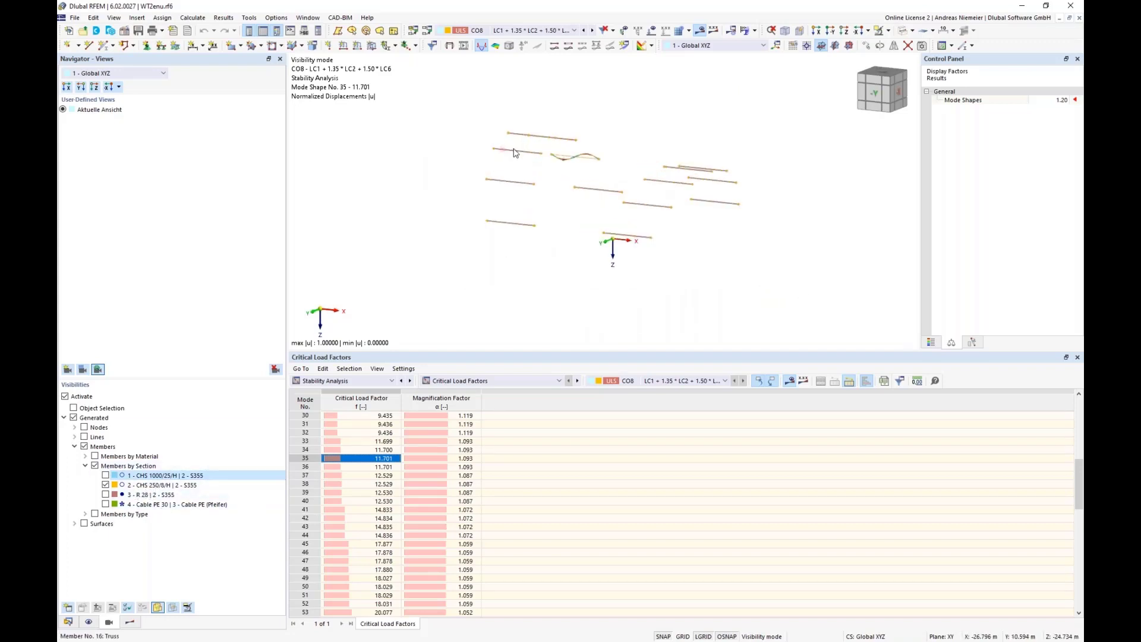
{"action": "right_click", "coordinate": [512, 152]}
{"action": "right_click", "coordinate": [509, 152]}
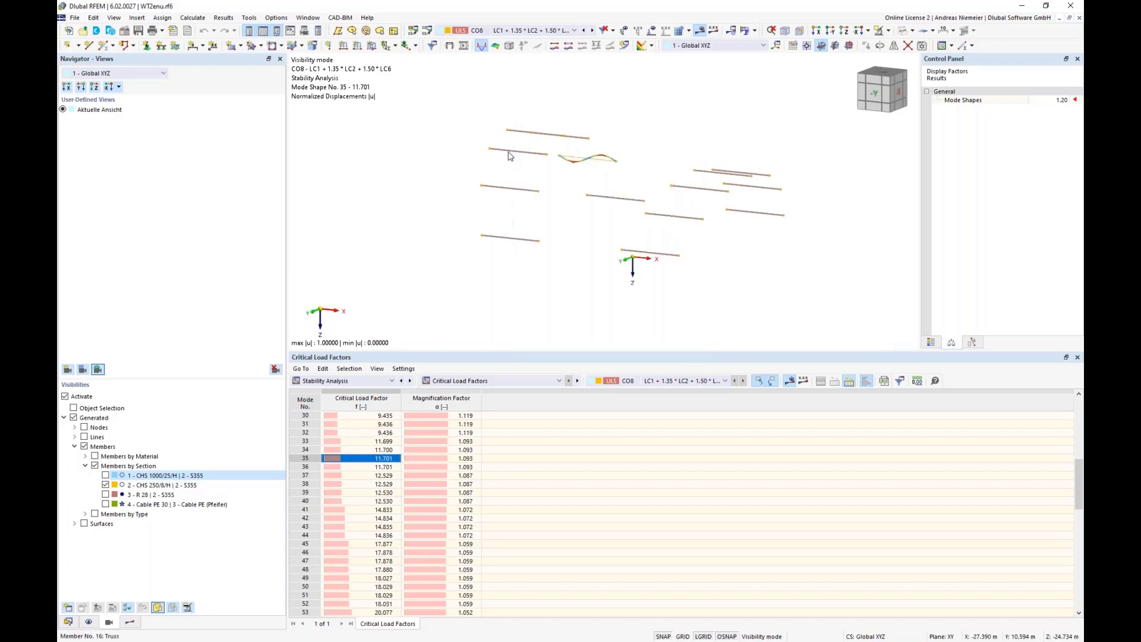
{"action": "mouse_move", "coordinate": [684, 200]}
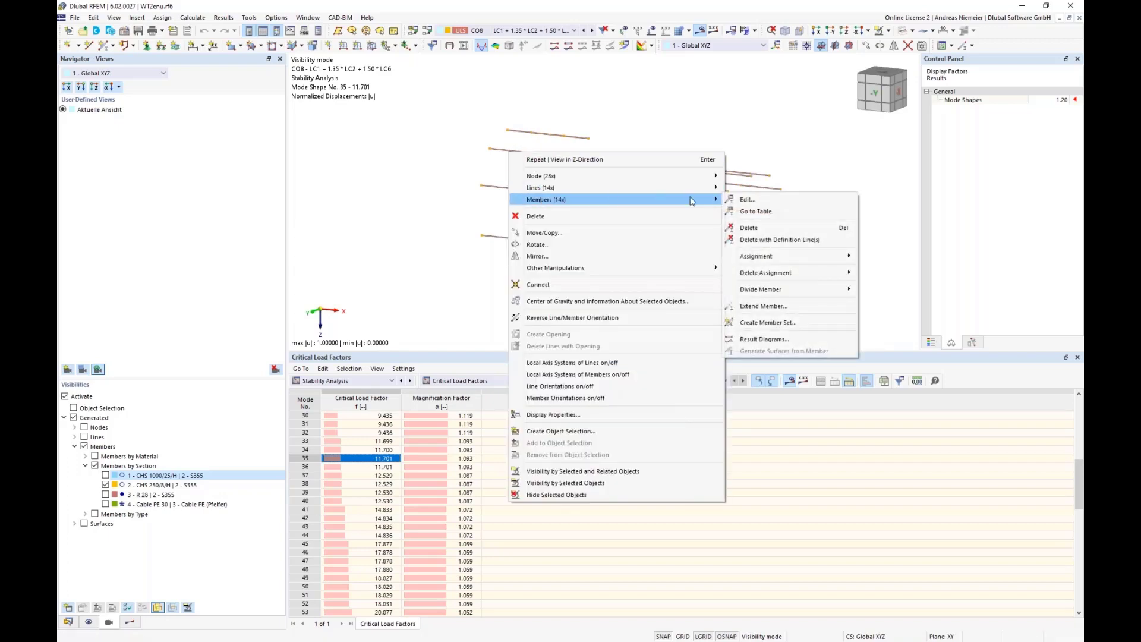
{"action": "left_click", "coordinate": [743, 200]}
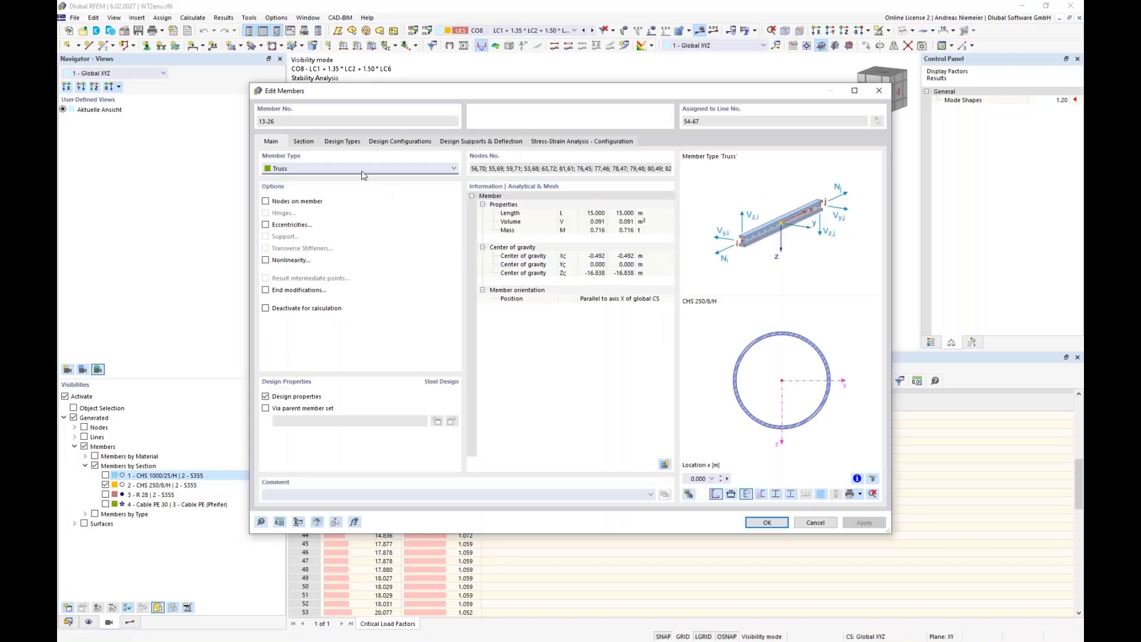
{"action": "left_click", "coordinate": [341, 141]}
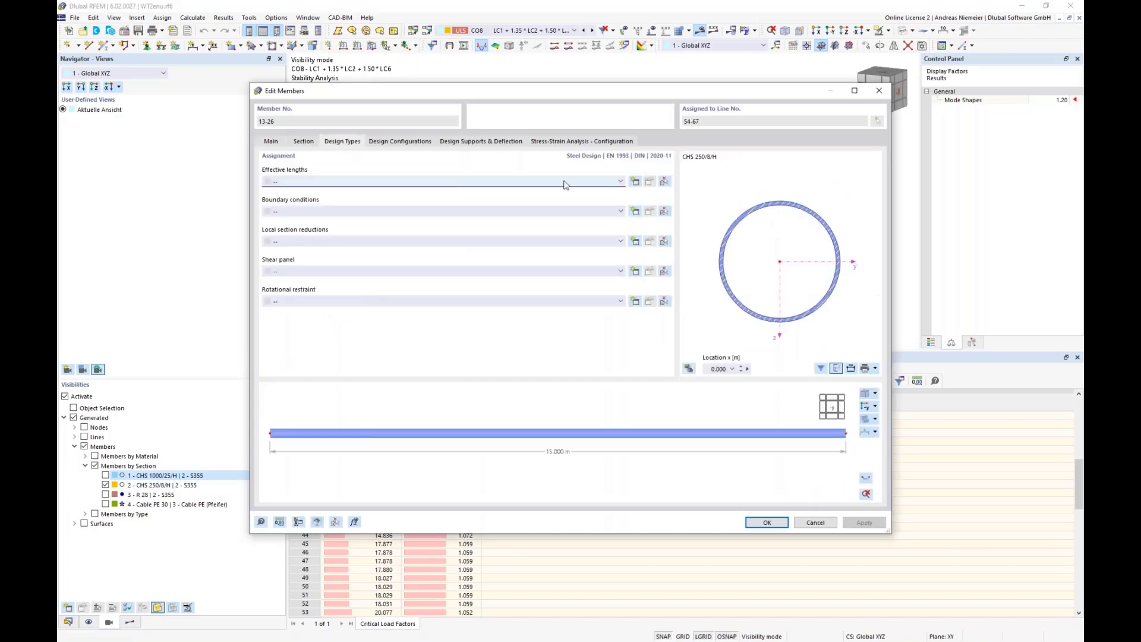
{"action": "left_click", "coordinate": [634, 182]}
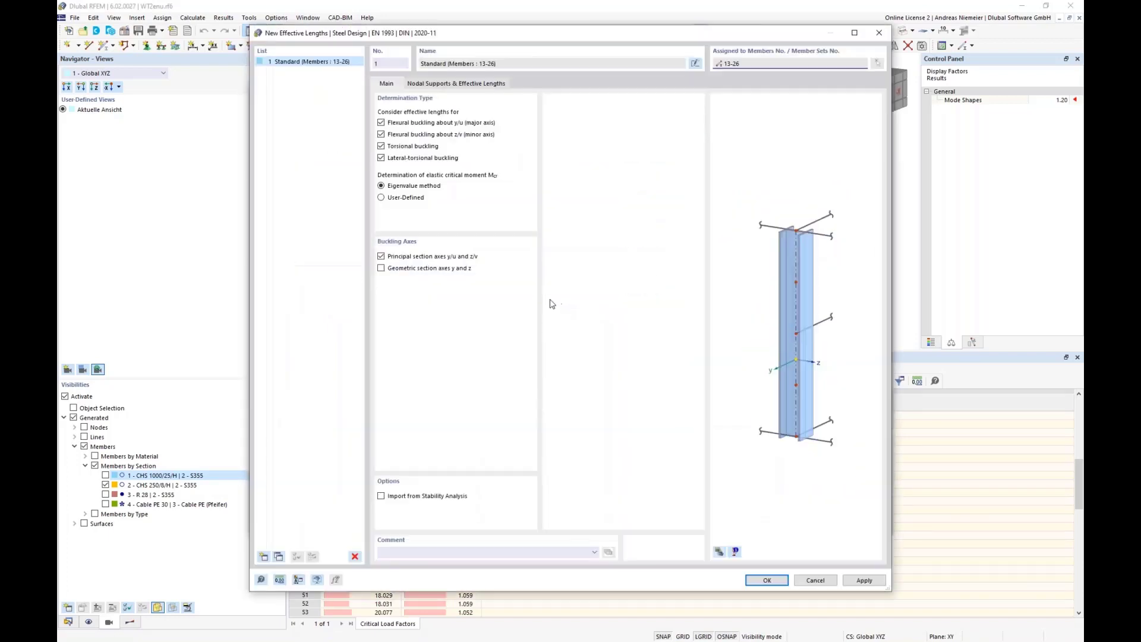
{"action": "left_click", "coordinate": [381, 146]}
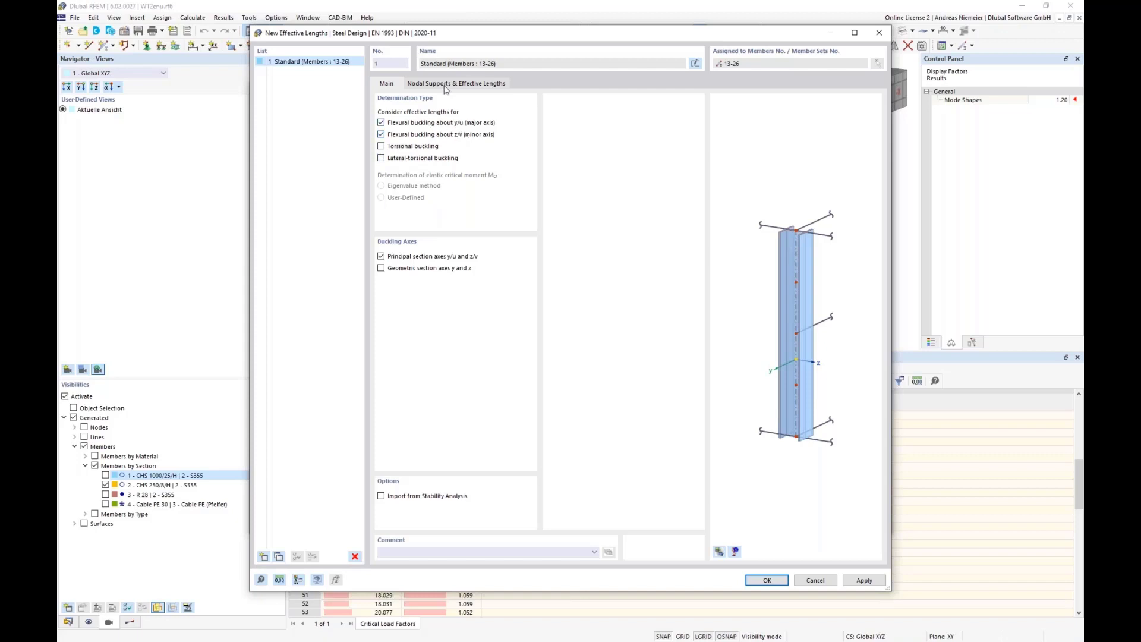
{"action": "left_click", "coordinate": [453, 84]}
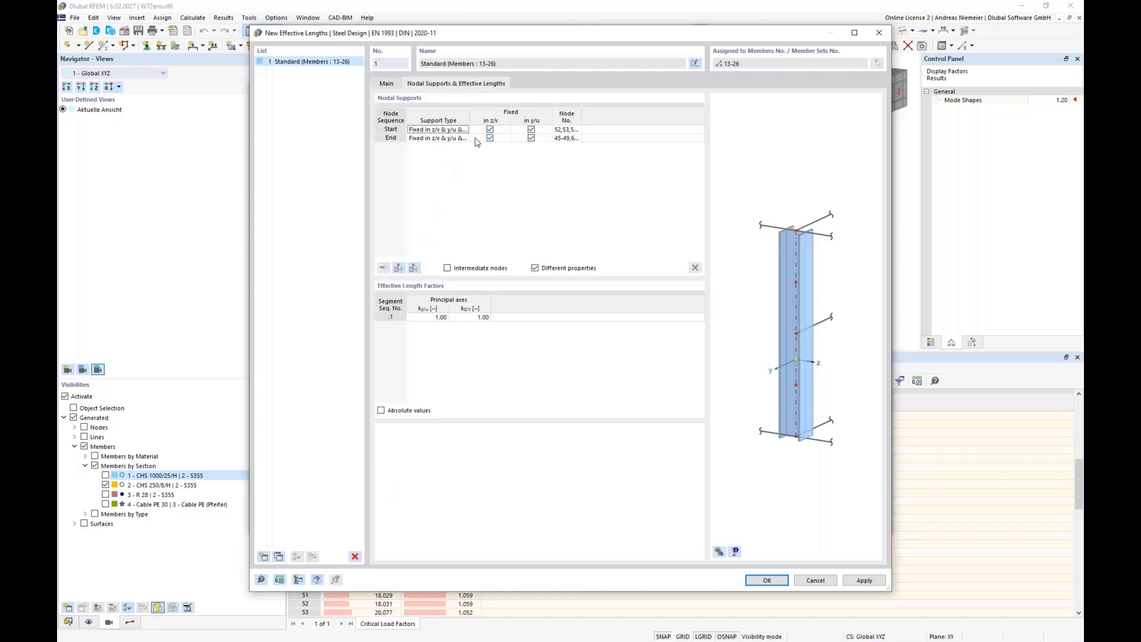
{"action": "left_click", "coordinate": [753, 580]}
{"action": "left_click", "coordinate": [767, 523]}
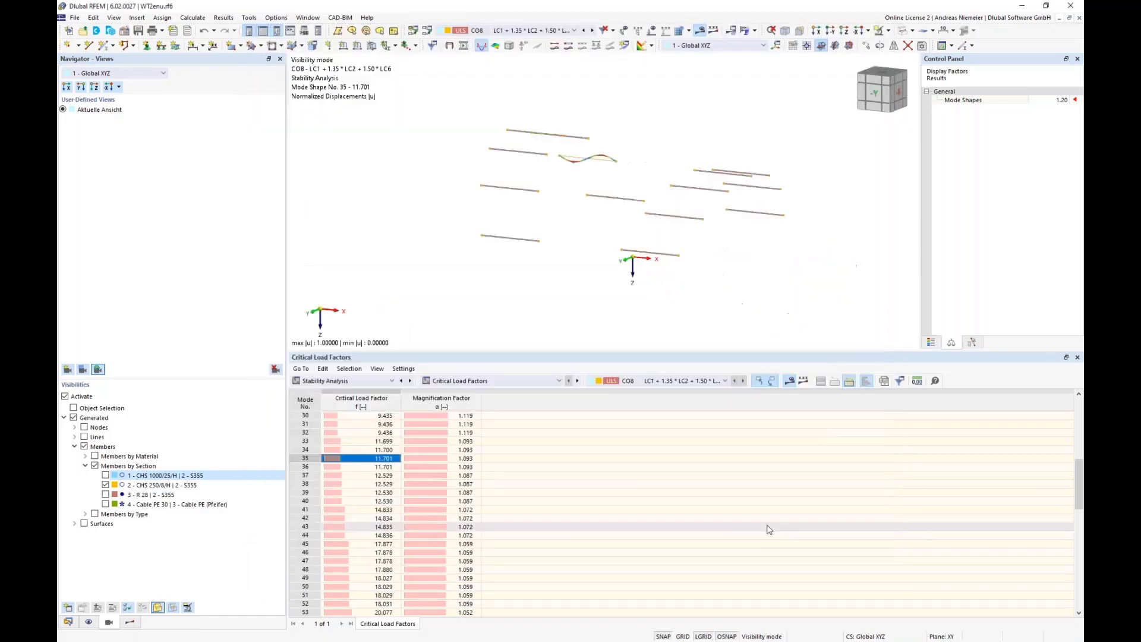
- Run the steel design and make the members with sections CHS 1000/25/H and R 28 visible again
{"action": "left_click", "coordinate": [754, 30]}
{"action": "left_click", "coordinate": [762, 72]}
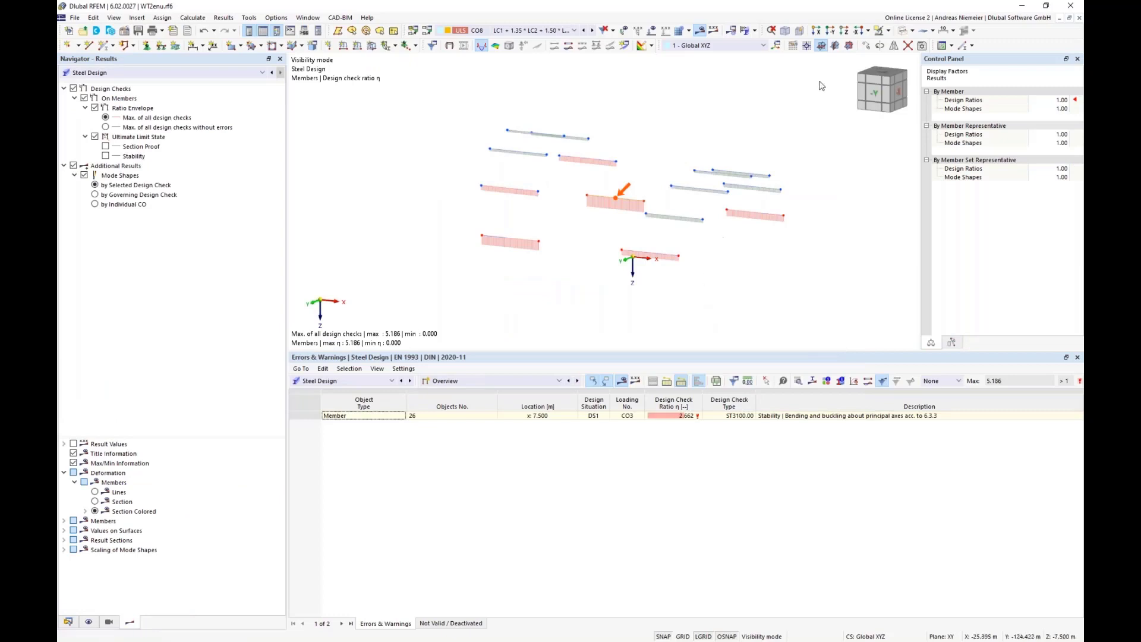
{"action": "left_click", "coordinate": [108, 623]}
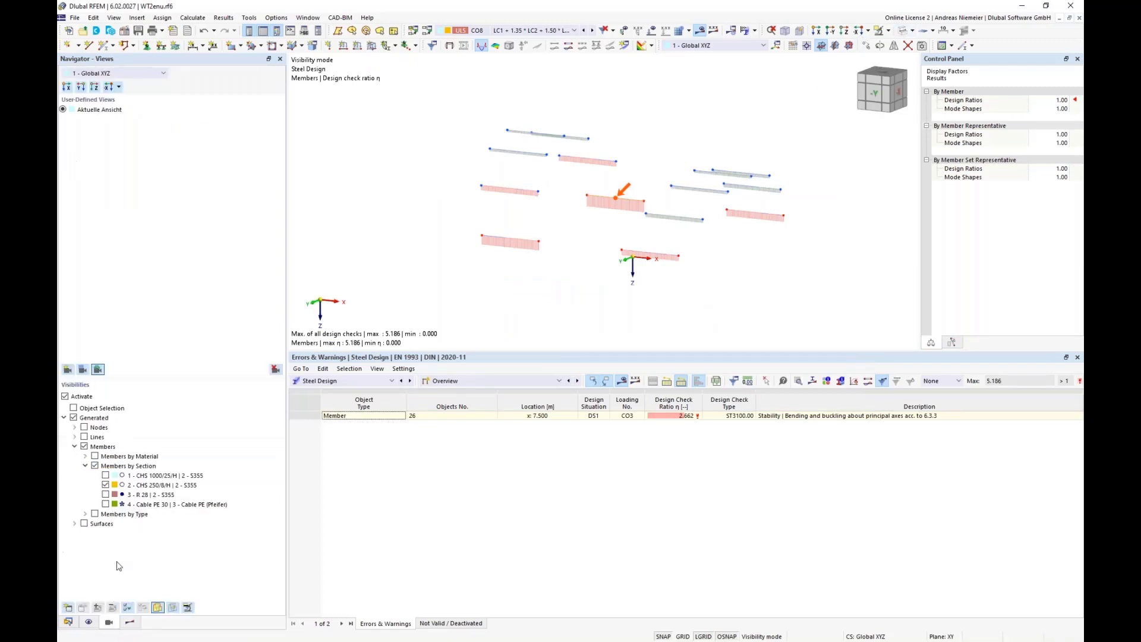
{"action": "left_click", "coordinate": [105, 495]}
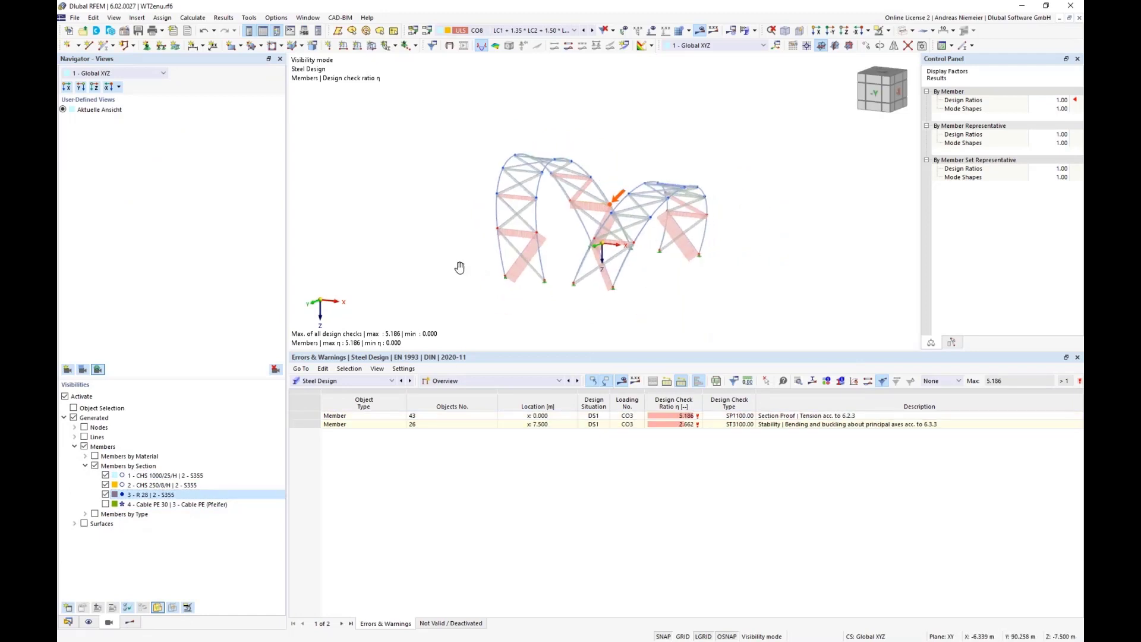
{"action": "scroll", "coordinate": [553, 250], "scroll_direction": "up", "scroll_amount": 3}
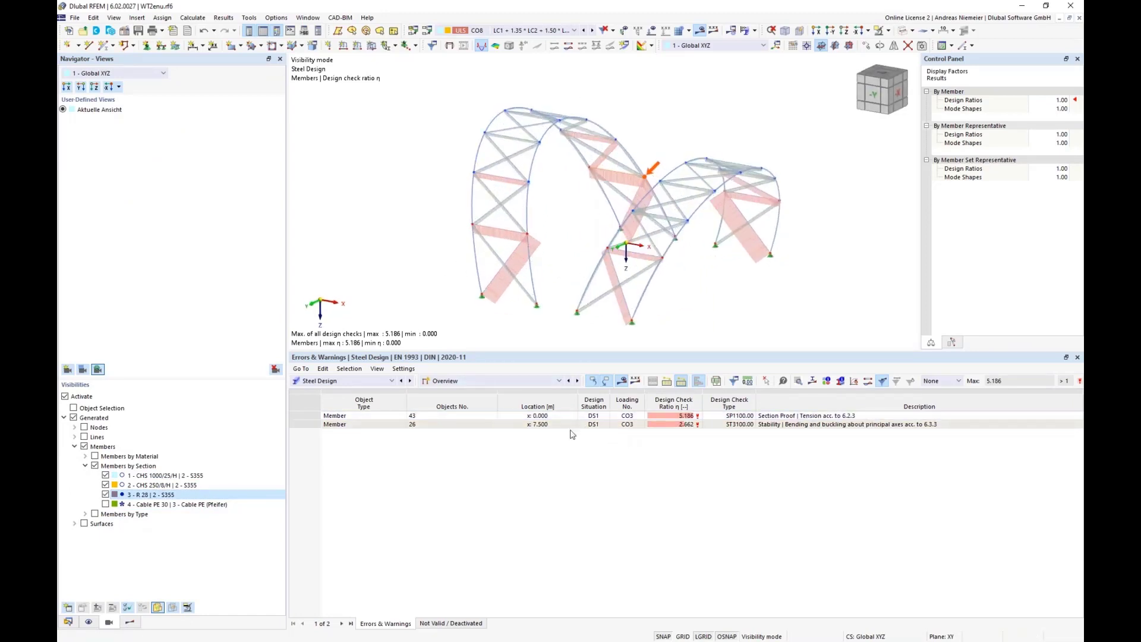
- List the steel design ratios by member and locate truss member 17 in the results
{"action": "left_click", "coordinate": [467, 381]}
{"action": "left_click", "coordinate": [473, 416]}
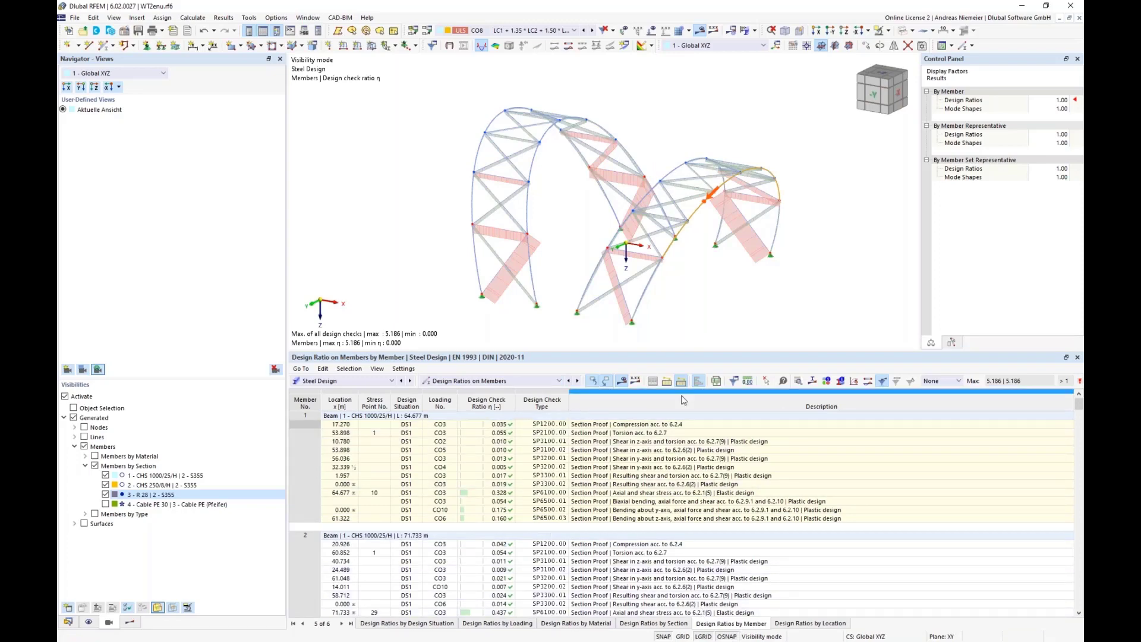
{"action": "left_click", "coordinate": [505, 228]}
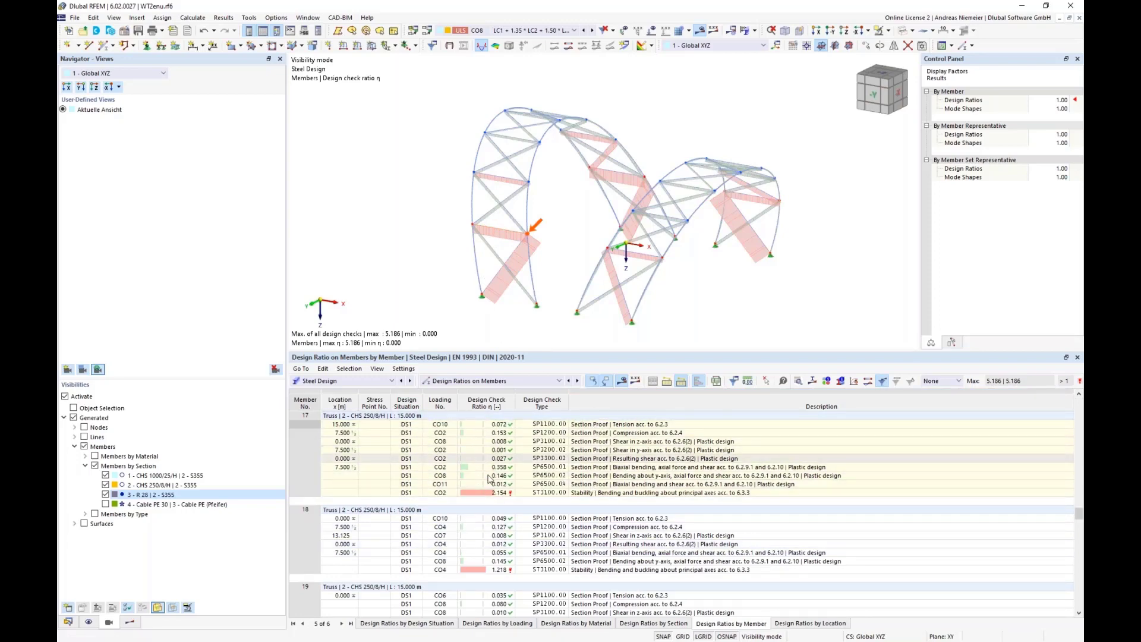
- Examine the design check details of member 17's ST3100 bending and buckling check, including the full formula derivation
{"action": "left_click", "coordinate": [585, 497]}
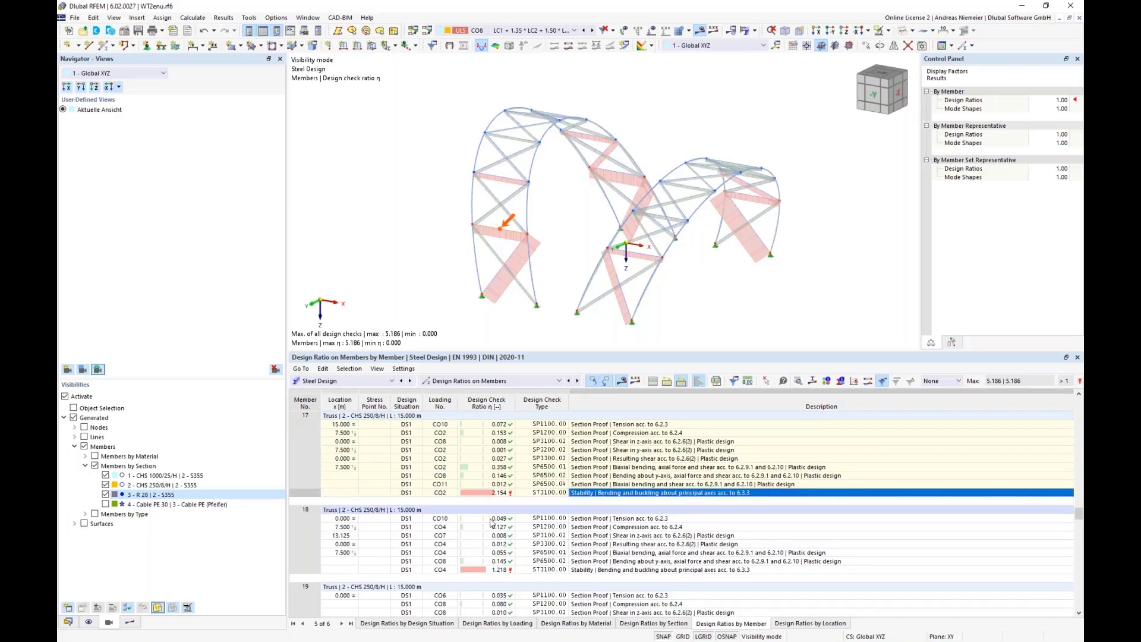
{"action": "left_click", "coordinate": [800, 383]}
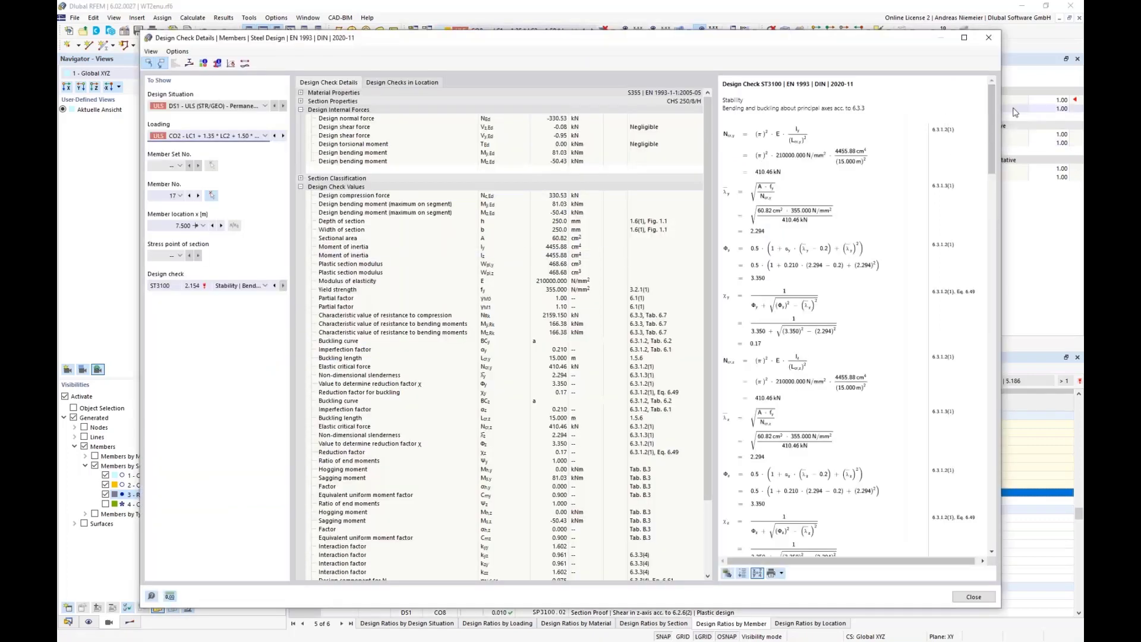
{"action": "left_click_drag", "start_coordinate": [992, 110], "coordinate": [980, 402]}
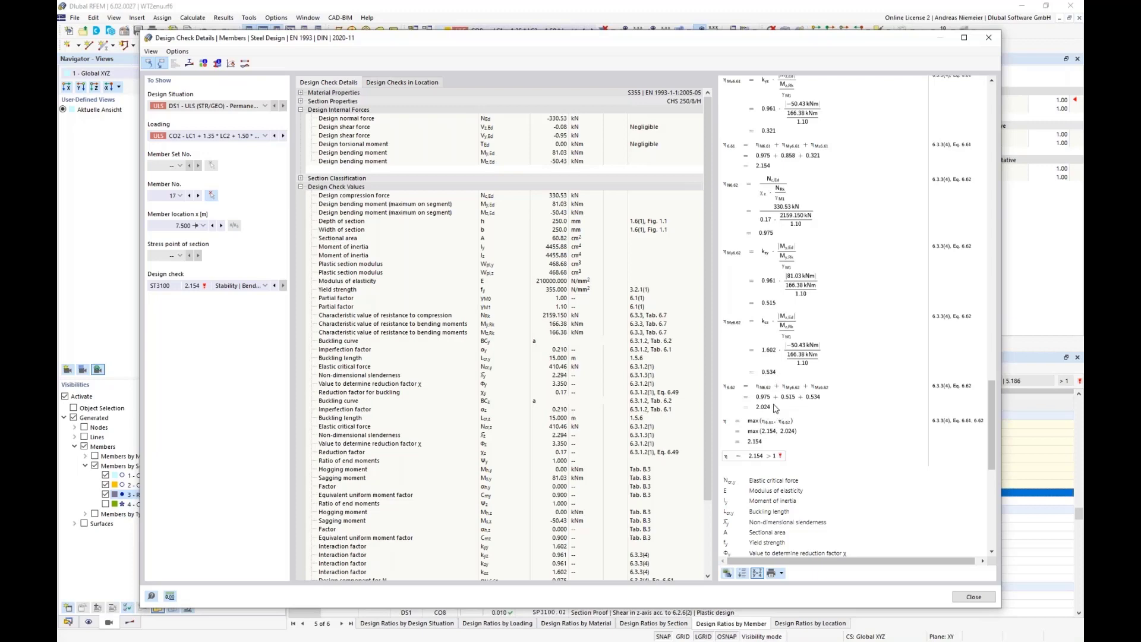
- Close the design check details and exclude all members from the objects analyzed for stresses in the stress-strain analysis
{"action": "left_click", "coordinate": [973, 596]}
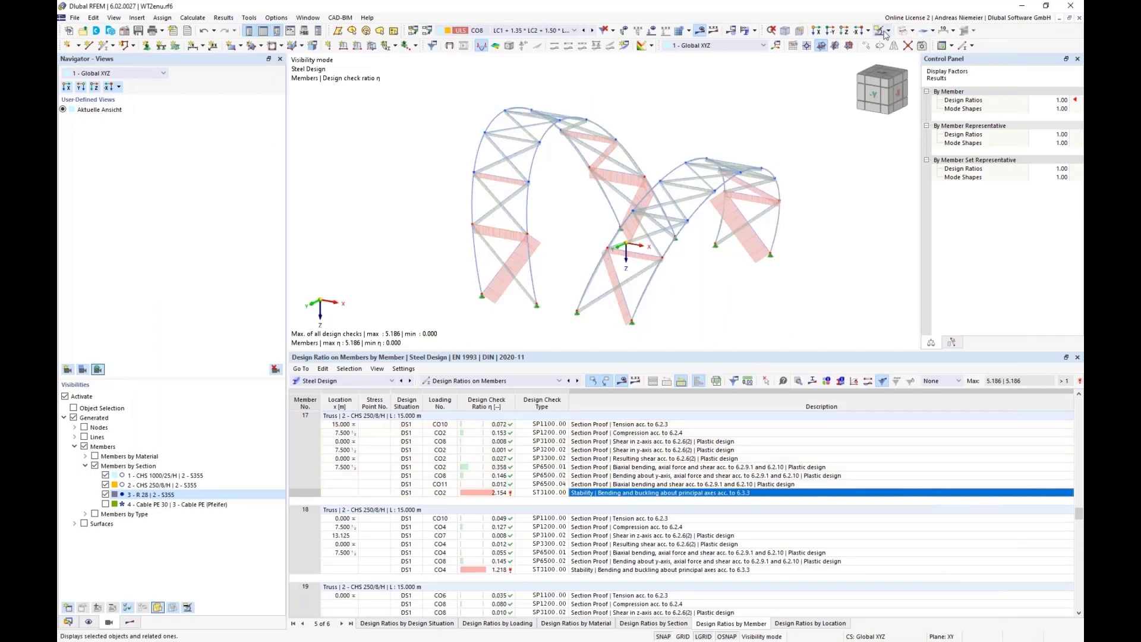
{"action": "left_click", "coordinate": [357, 382]}
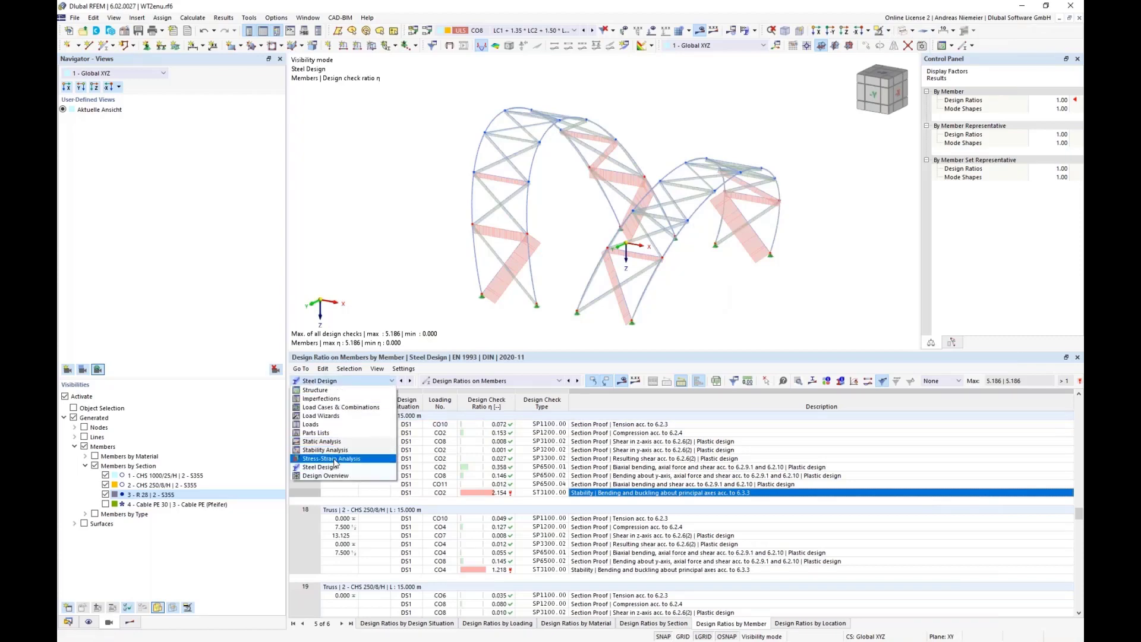
{"action": "left_click", "coordinate": [356, 459]}
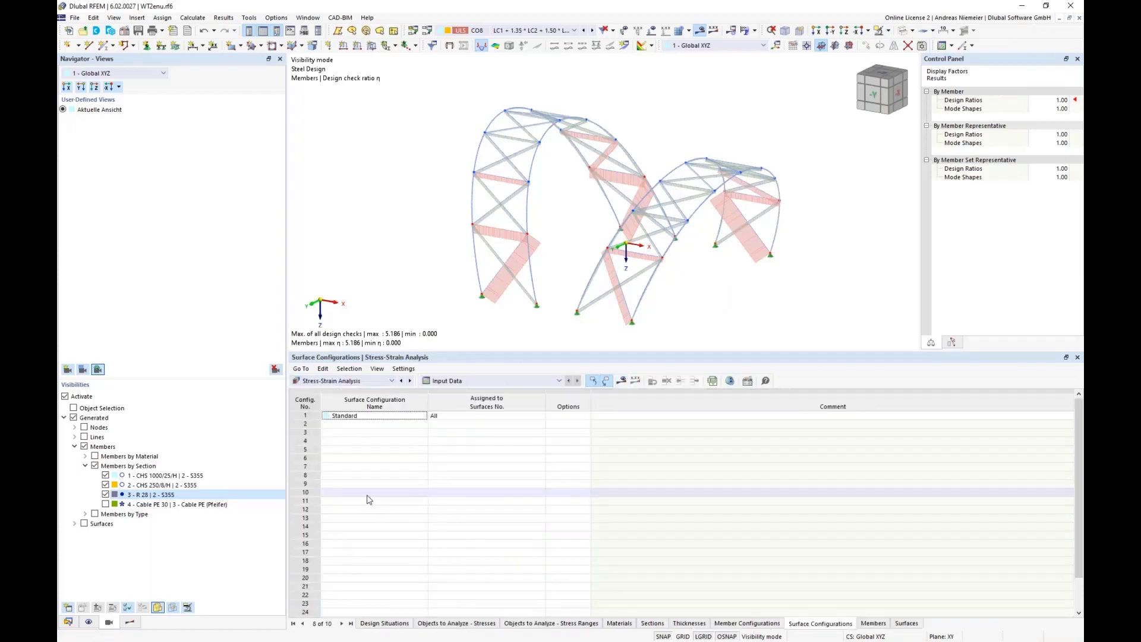
{"action": "left_click", "coordinate": [457, 623]}
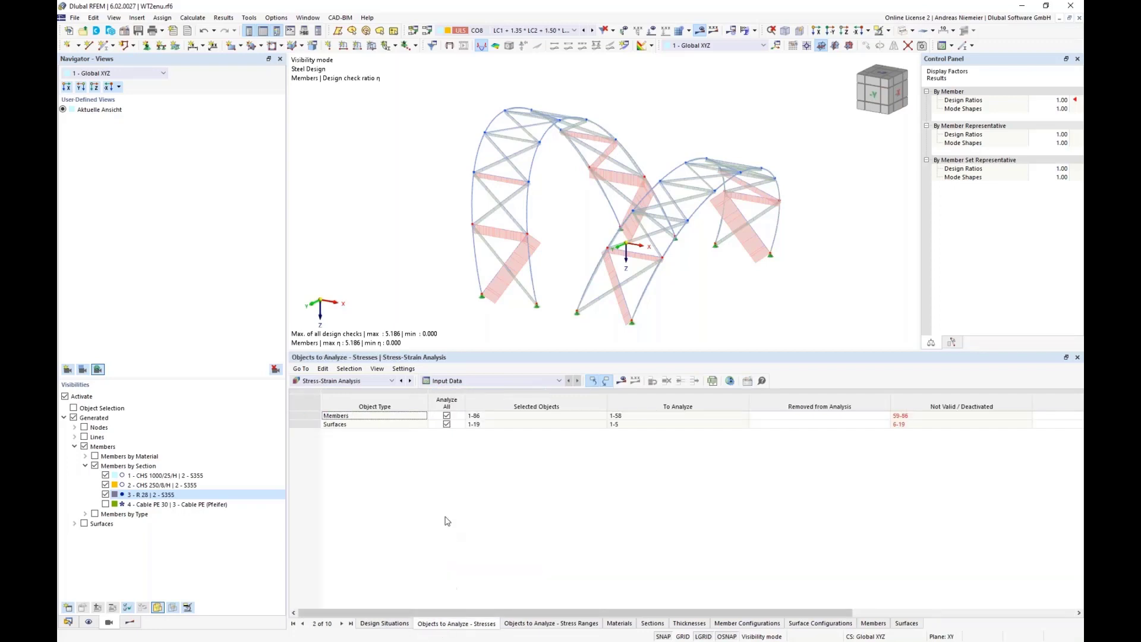
{"action": "left_click", "coordinate": [447, 416]}
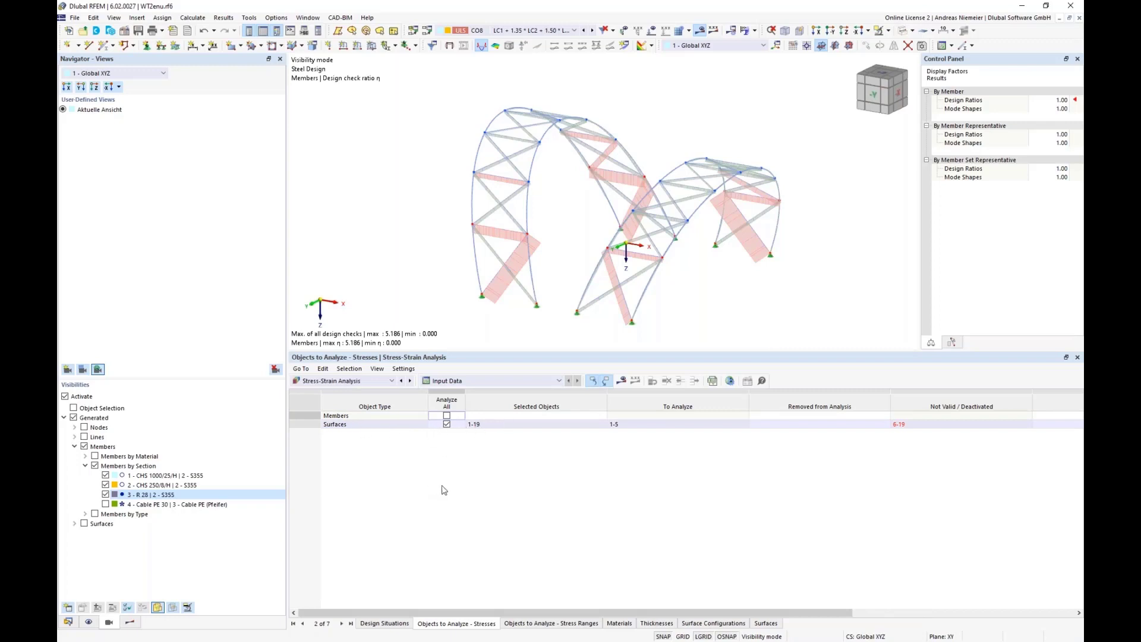
- Limit the Standard surface configuration's stresses to calculate to the membrane stresses σx,m and σy,m only
{"action": "left_click", "coordinate": [709, 624]}
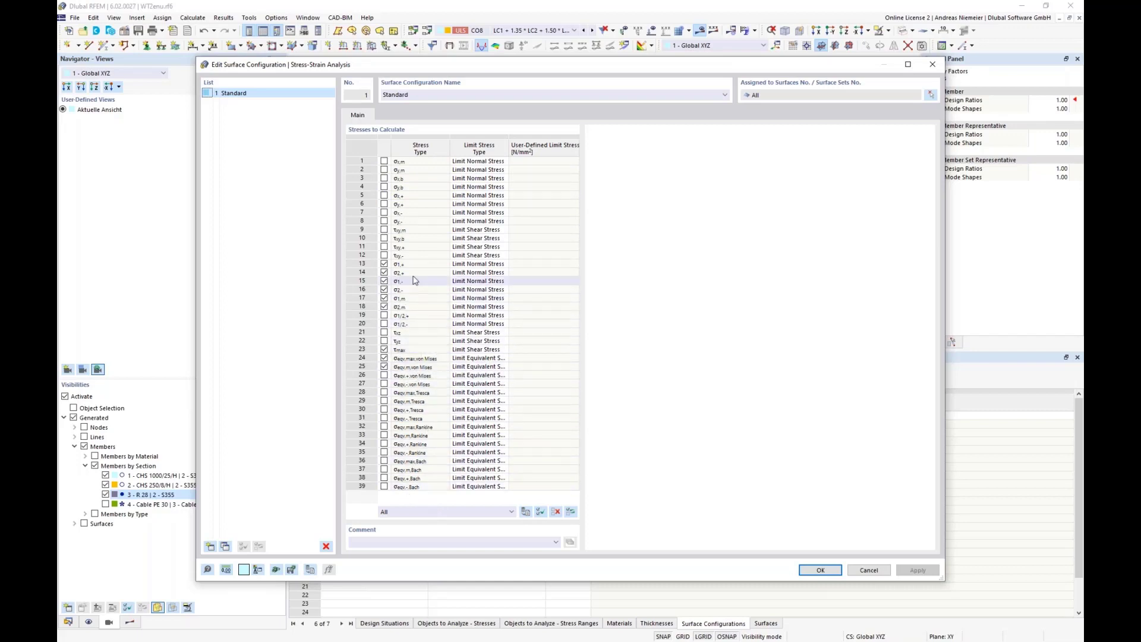
{"action": "left_click", "coordinate": [555, 511]}
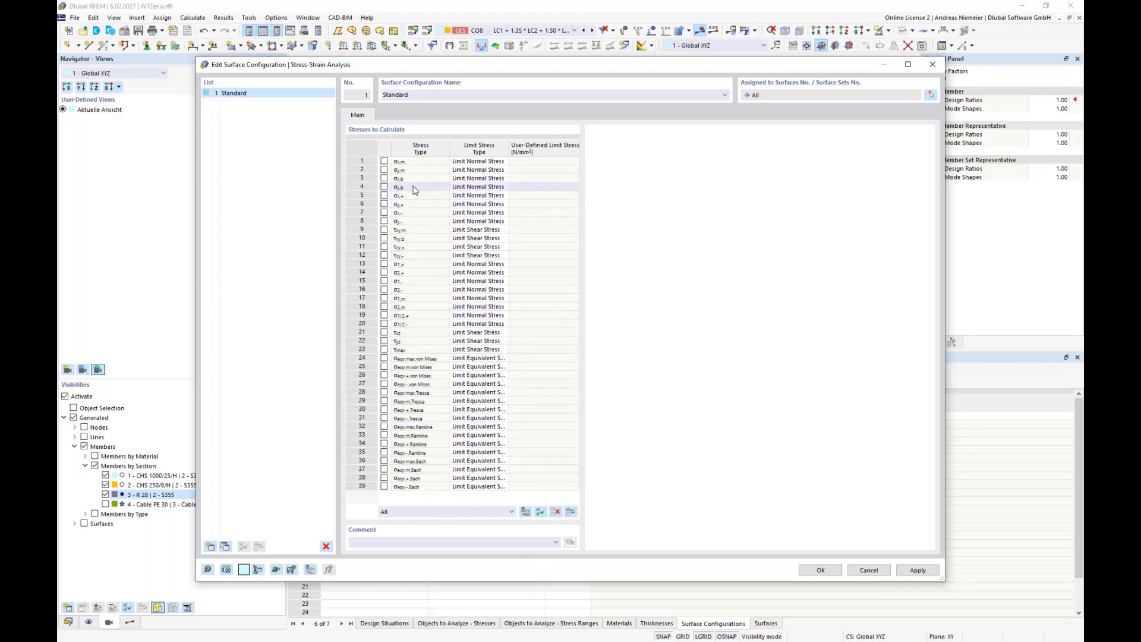
{"action": "left_click", "coordinate": [384, 161]}
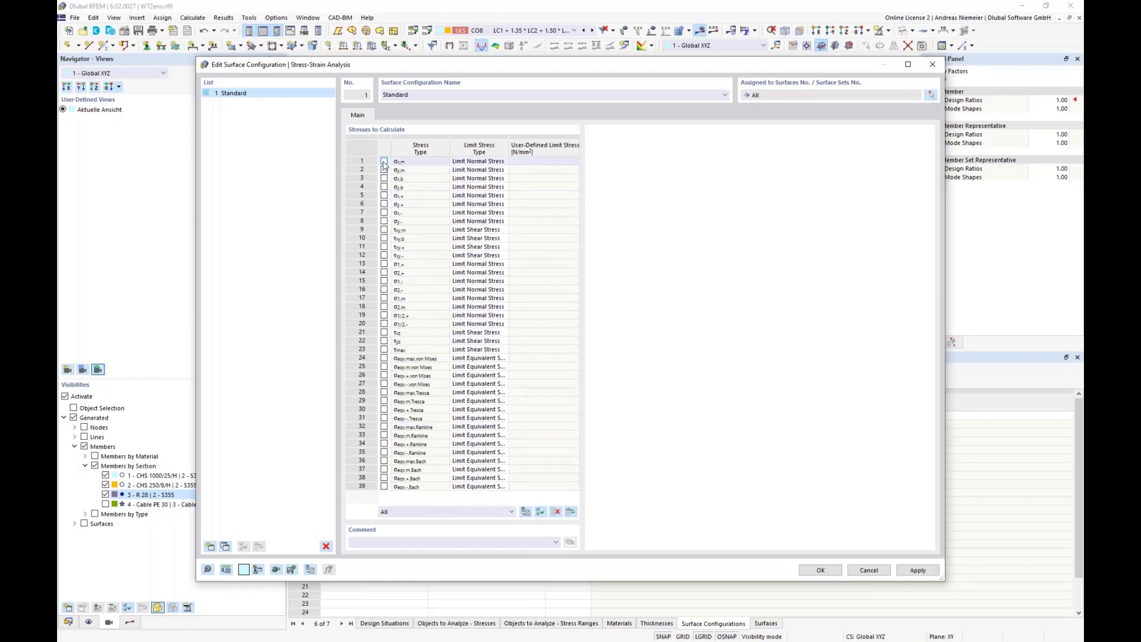
{"action": "left_click", "coordinate": [384, 169]}
- Set the limit stress type of both σx,m and σy,m to User
{"action": "left_click", "coordinate": [473, 169]}
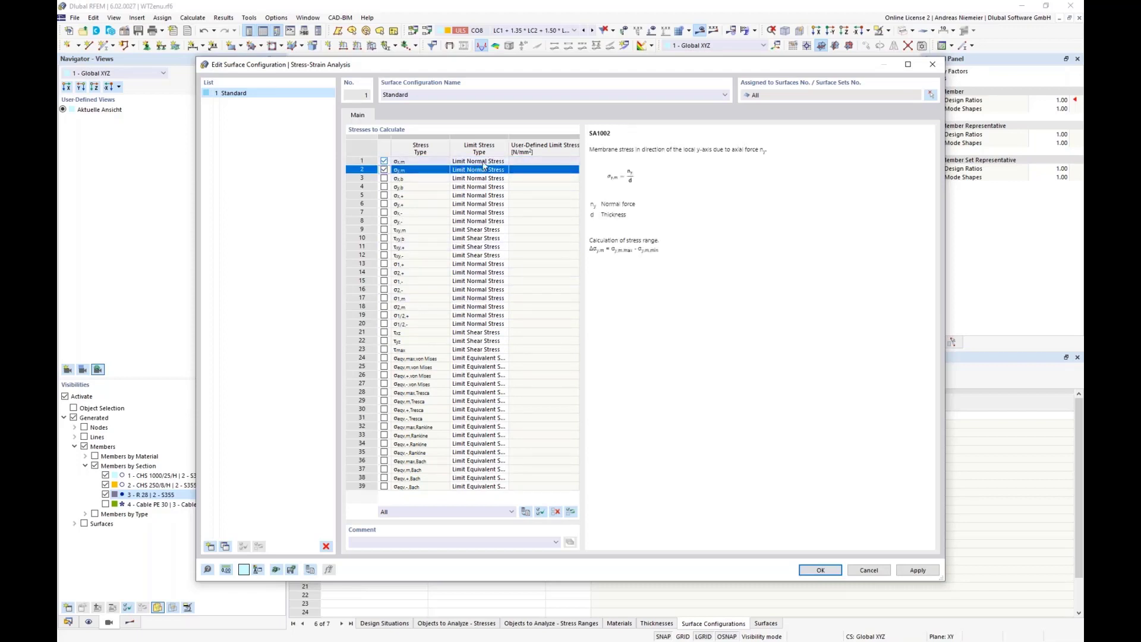
{"action": "left_click", "coordinate": [482, 162]}
{"action": "left_click", "coordinate": [483, 162]}
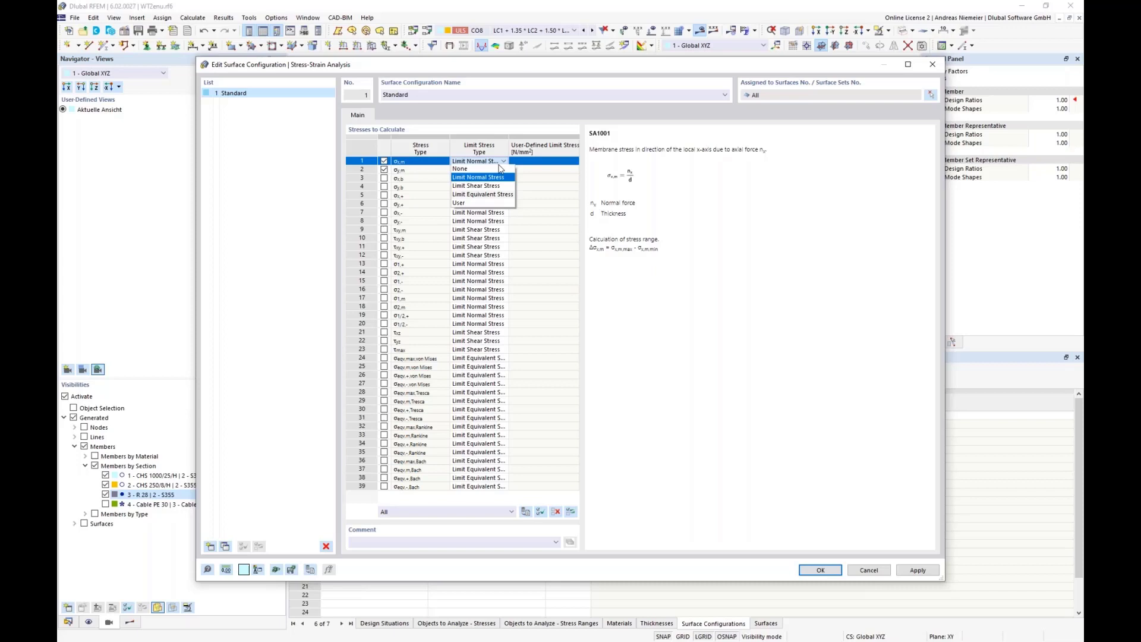
{"action": "left_click", "coordinate": [470, 203]}
{"action": "left_click", "coordinate": [498, 171]}
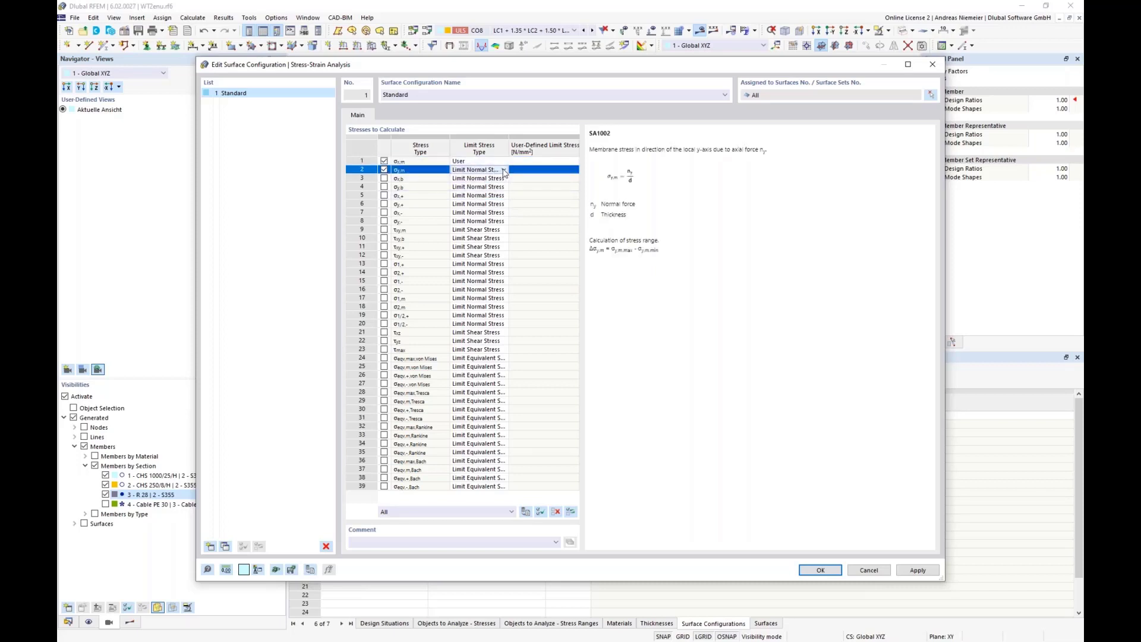
{"action": "left_click", "coordinate": [504, 171]}
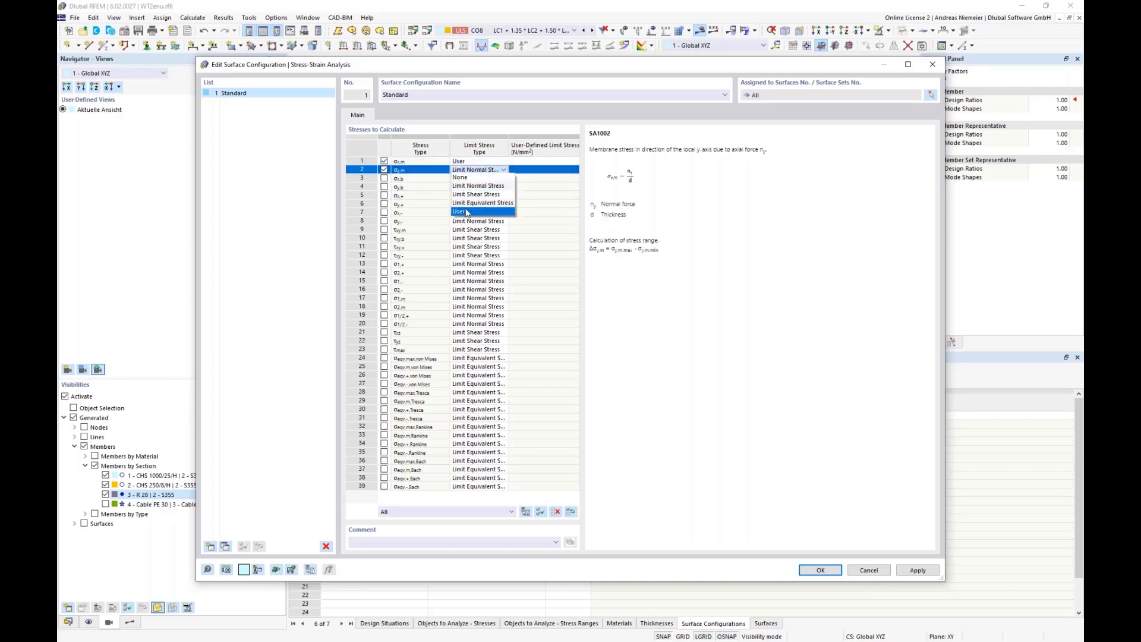
{"action": "left_click", "coordinate": [466, 211]}
- Set the user-defined limit stresses to 30 N/mm² for σx,m and 26 N/mm² for σy,m, and accept the surface configuration
{"action": "left_click", "coordinate": [538, 161]}
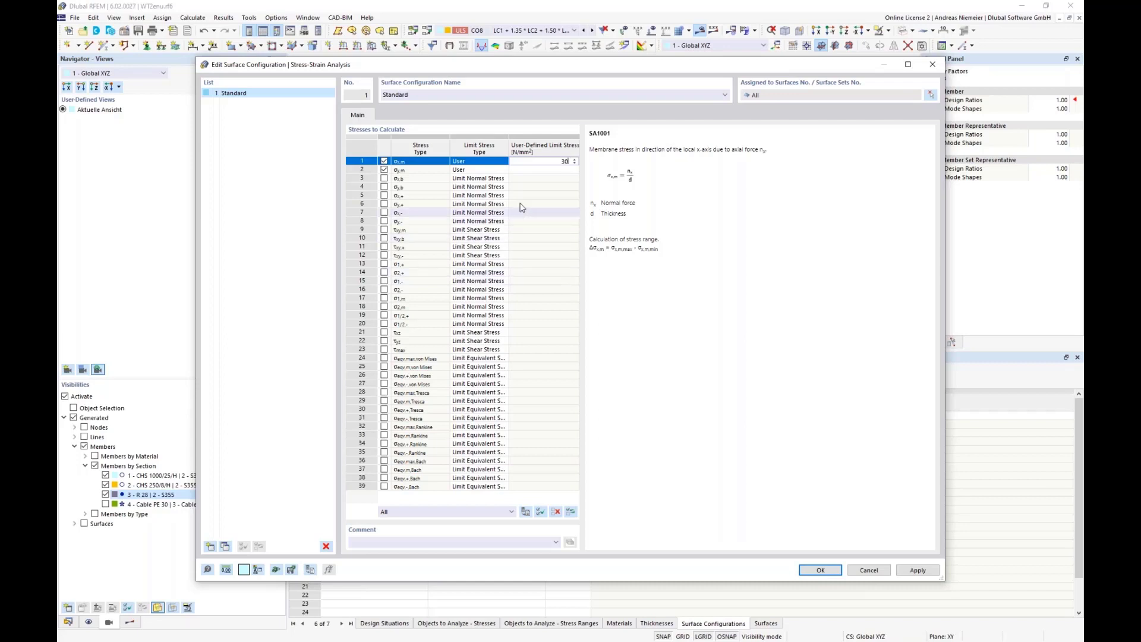
{"action": "left_click", "coordinate": [541, 170]}
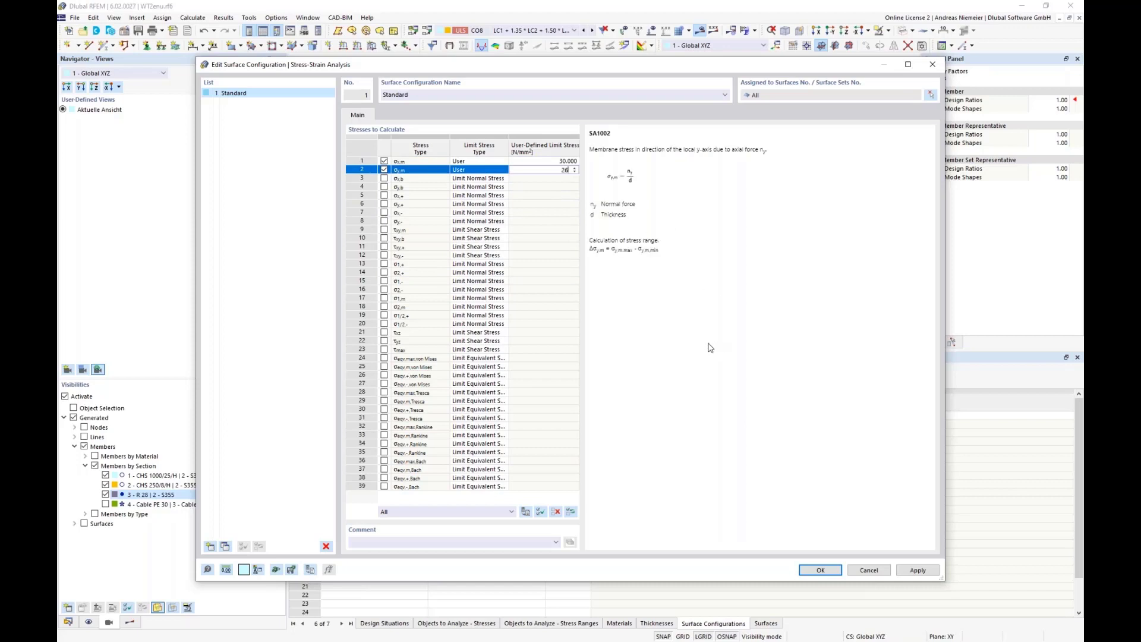
{"action": "left_click", "coordinate": [558, 203]}
{"action": "left_click", "coordinate": [567, 161]}
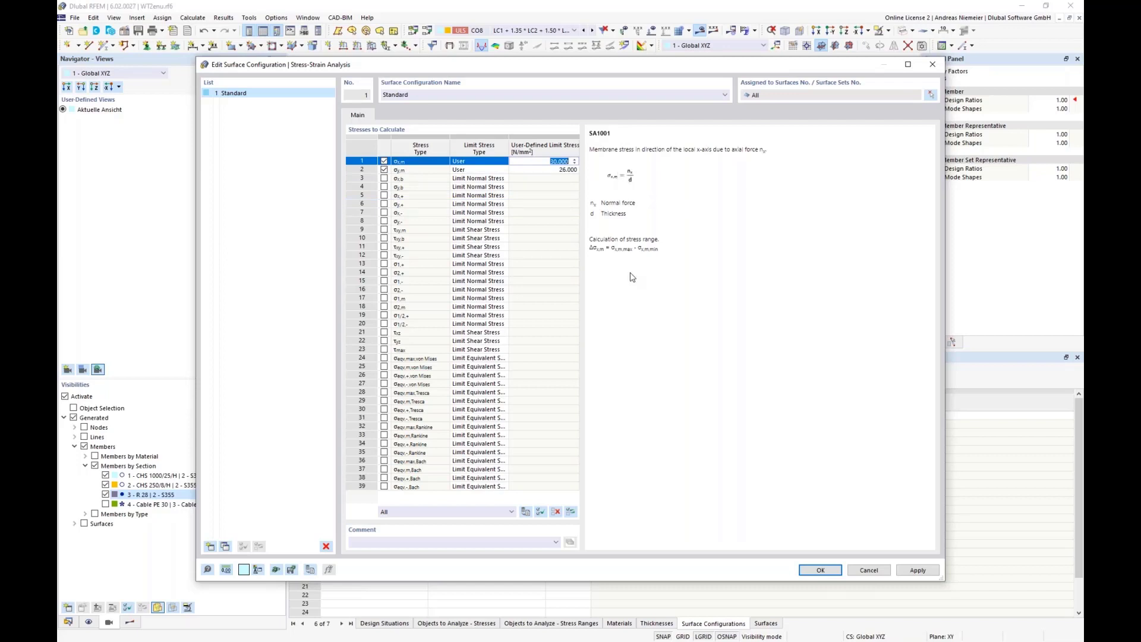
{"action": "left_click", "coordinate": [820, 569]}
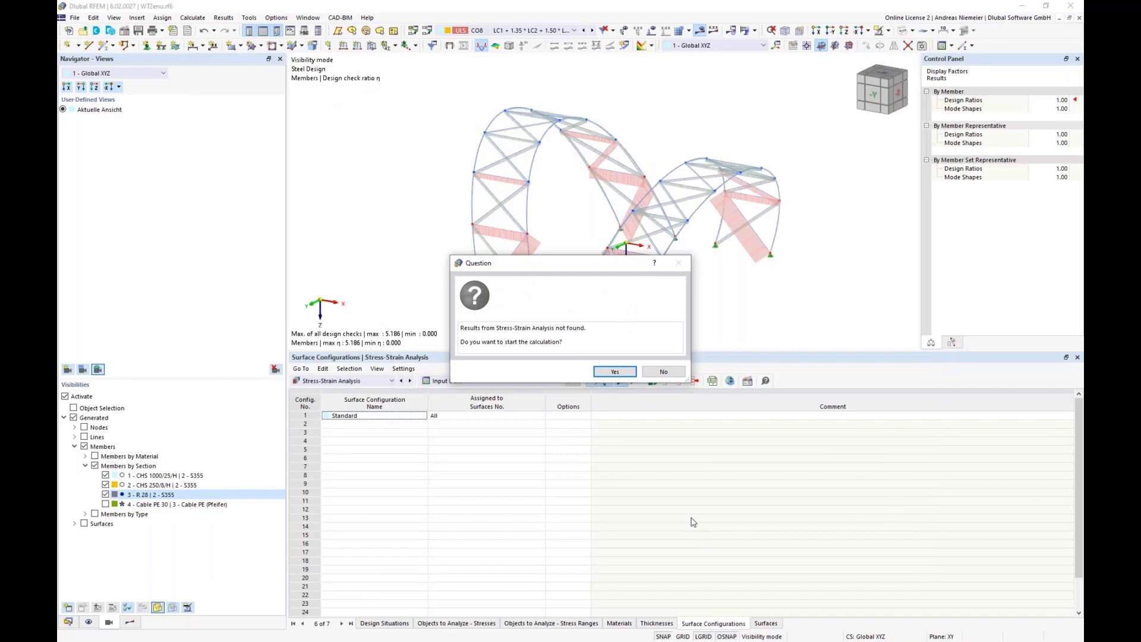
- Run the stress-strain analysis and deactivate the visibilities so the whole model is displayed
{"action": "left_click", "coordinate": [615, 372]}
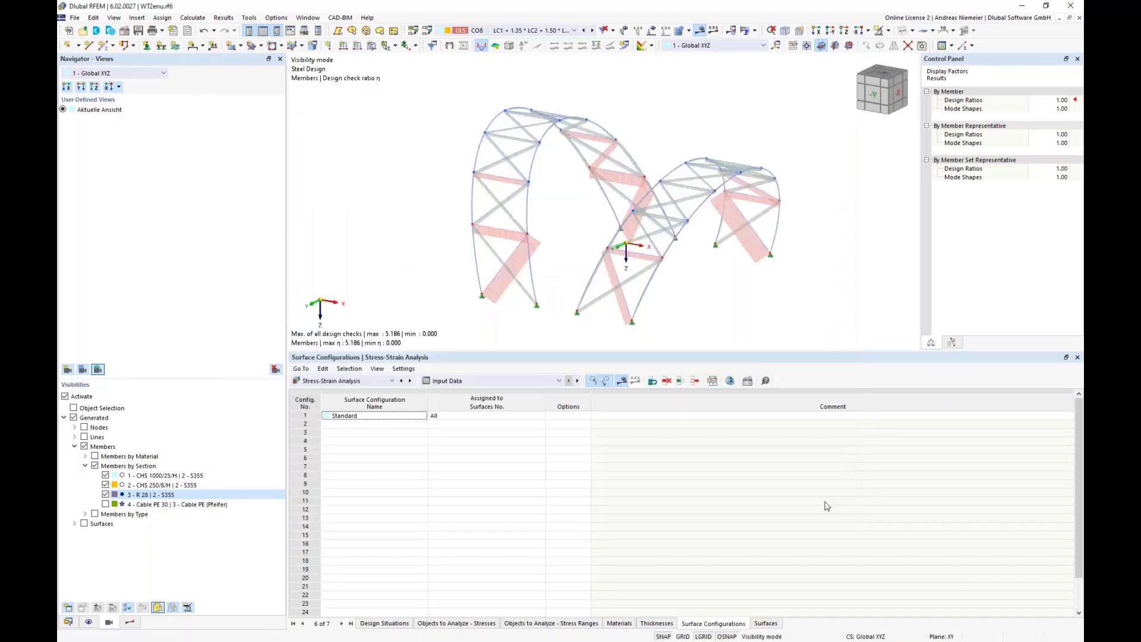
{"action": "left_click", "coordinate": [109, 622]}
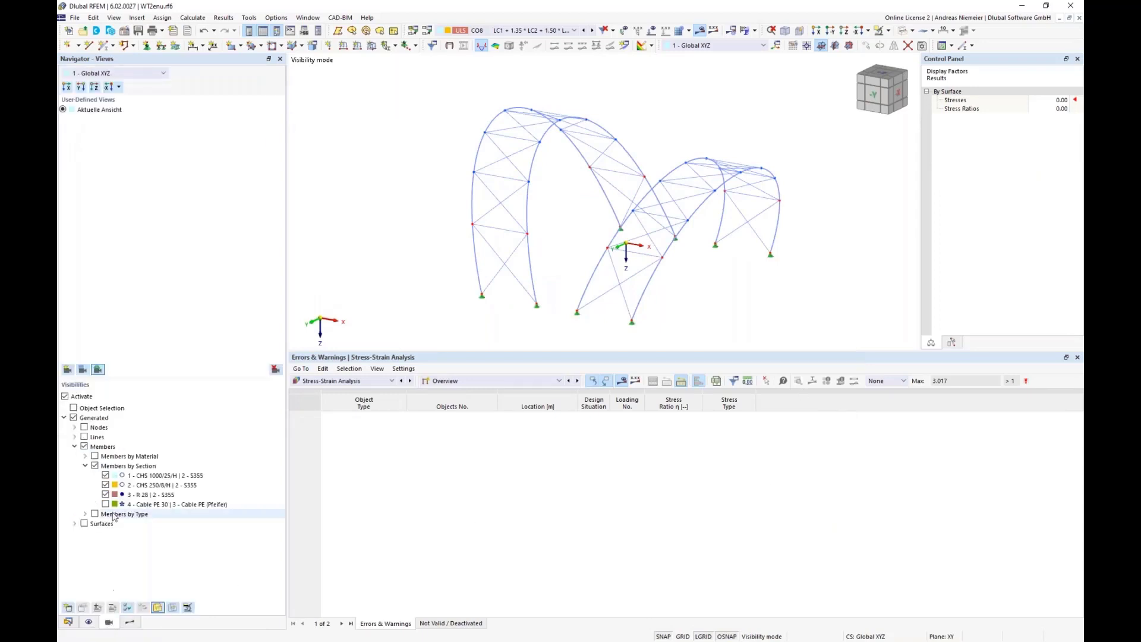
{"action": "left_click", "coordinate": [65, 397]}
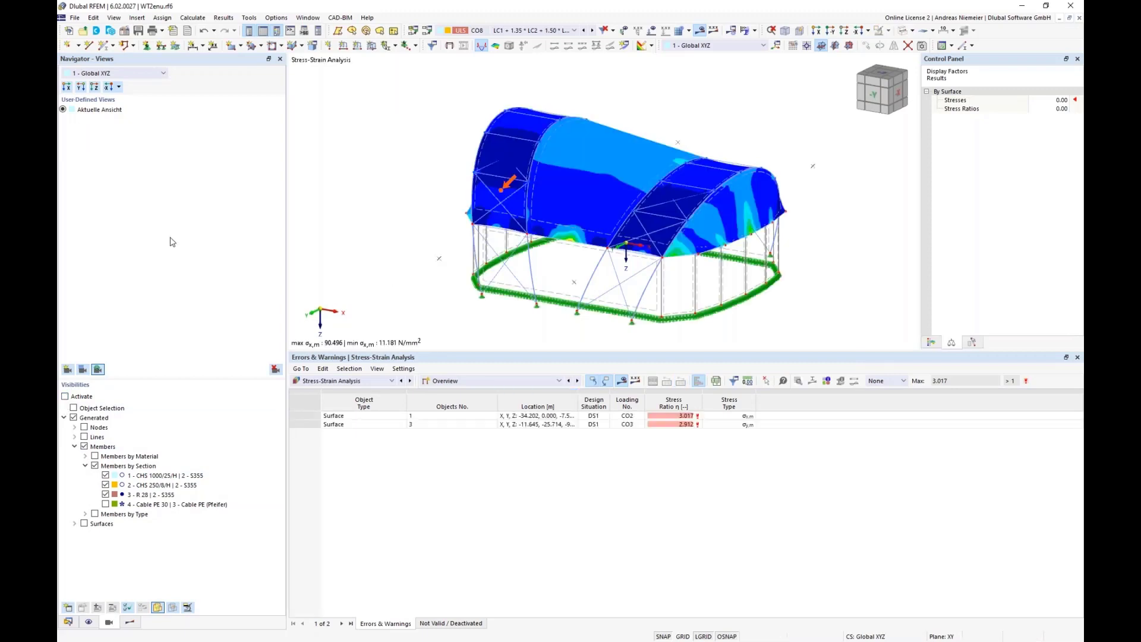
- Examine the membrane stresses σx,m and σy,m on the surfaces from another side of the structure
{"action": "left_click", "coordinate": [130, 623]}
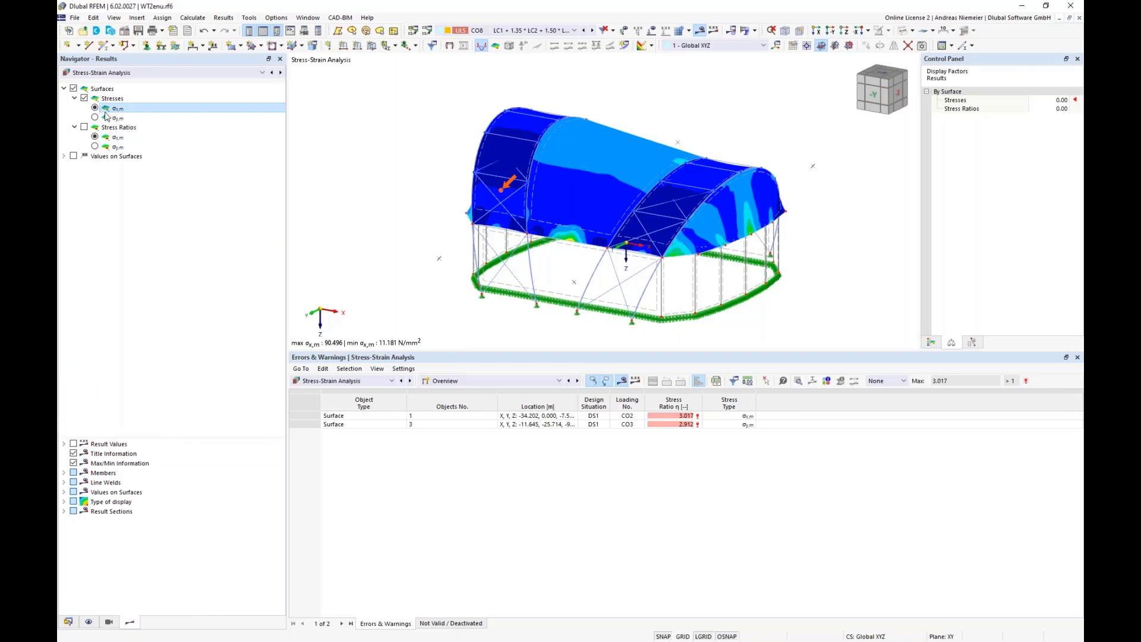
{"action": "middle_click_drag", "start_coordinate": [334, 264], "coordinate": [298, 208], "text": "ctrl"}
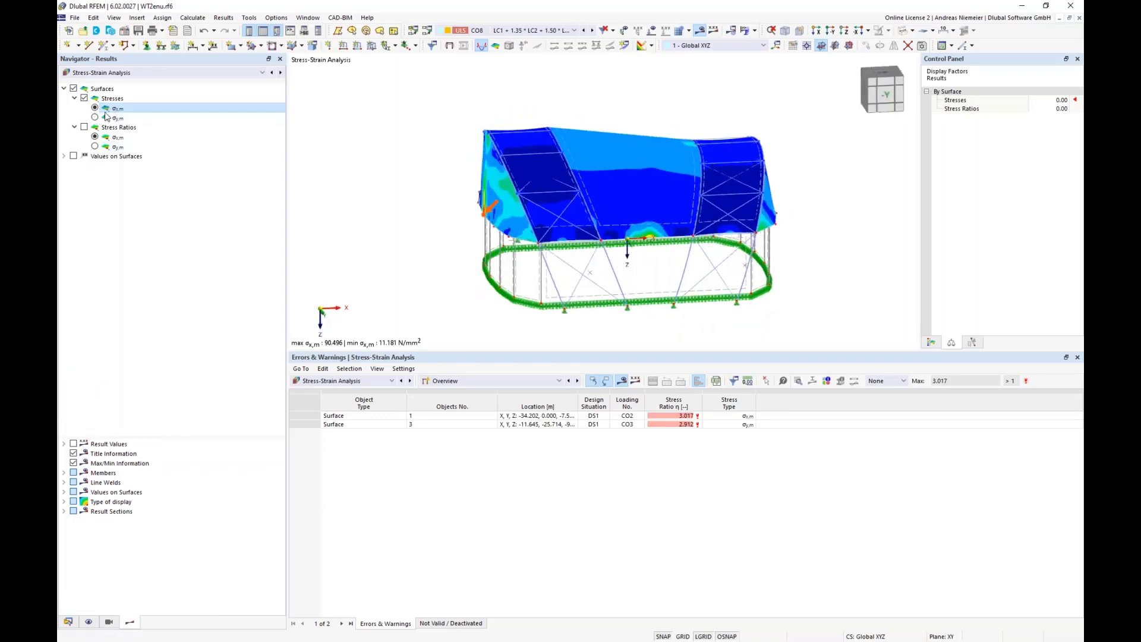
{"action": "left_click", "coordinate": [95, 117]}
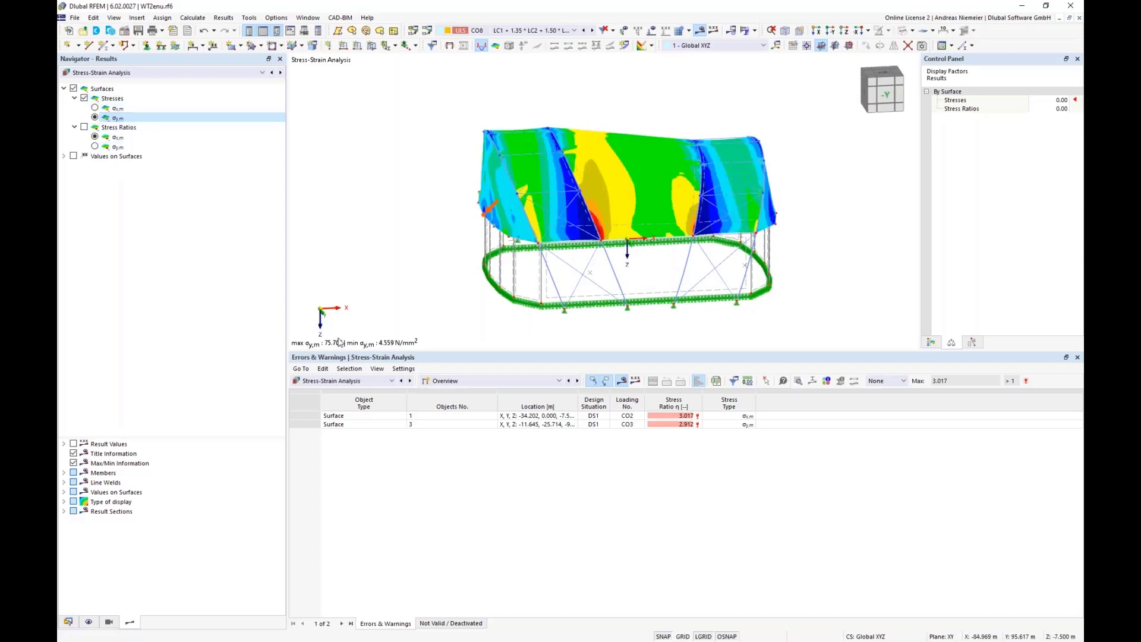
- Display the σx,m stress ratios on the surfaces with their color scale and inspect them around the structure
{"action": "left_click", "coordinate": [84, 127]}
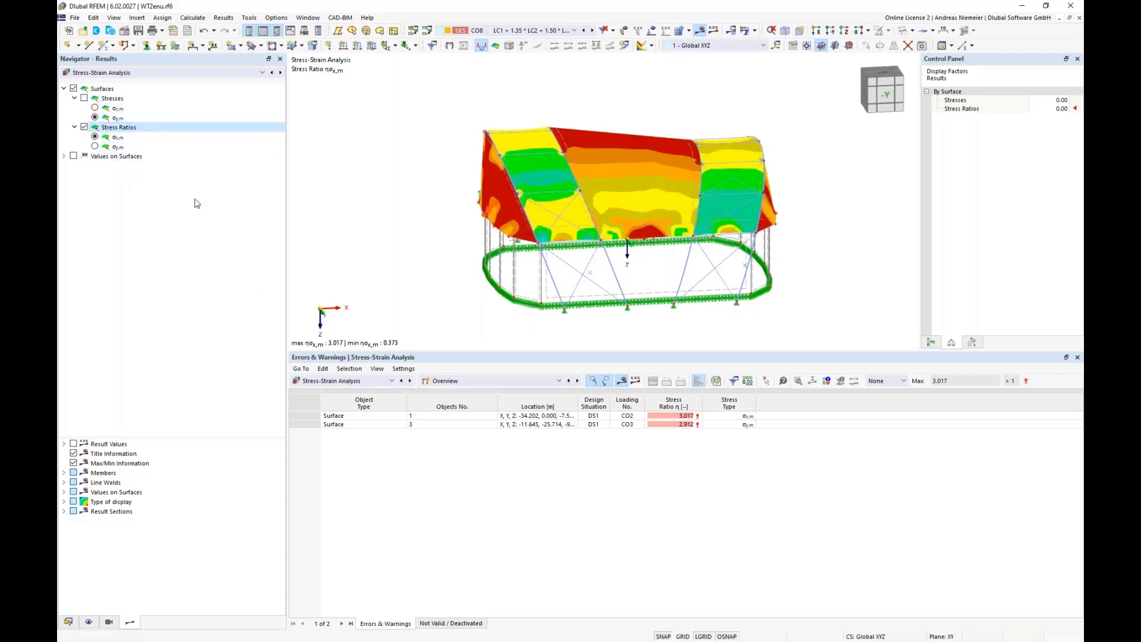
{"action": "middle_click_drag", "start_coordinate": [385, 227], "coordinate": [331, 246], "text": "ctrl"}
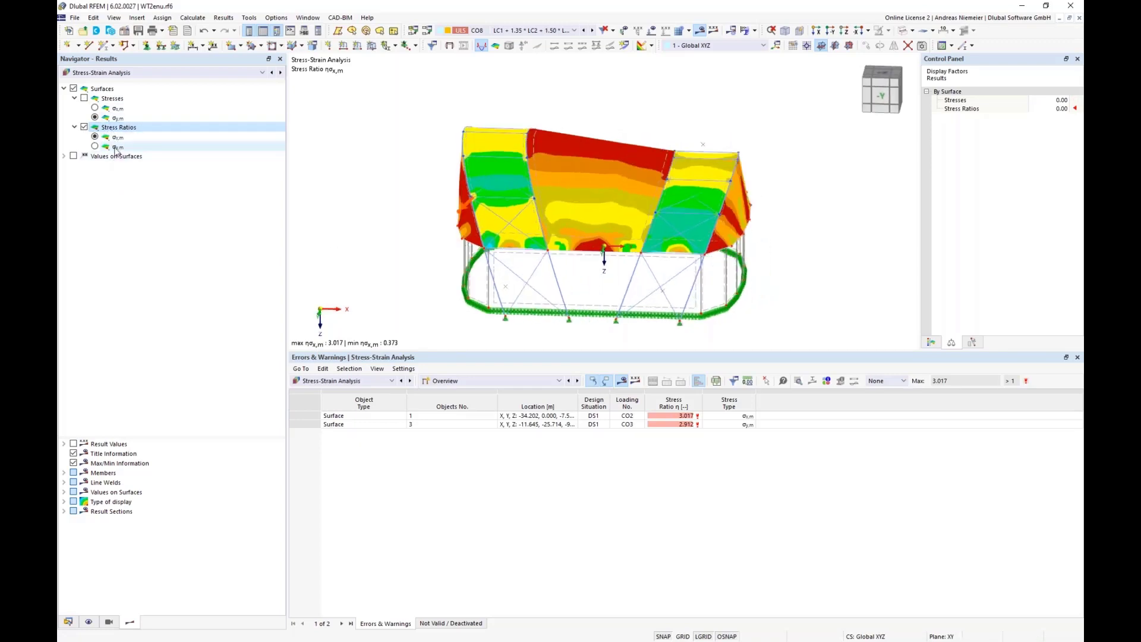
{"action": "middle_click_drag", "start_coordinate": [237, 214], "coordinate": [349, 232], "text": "ctrl"}
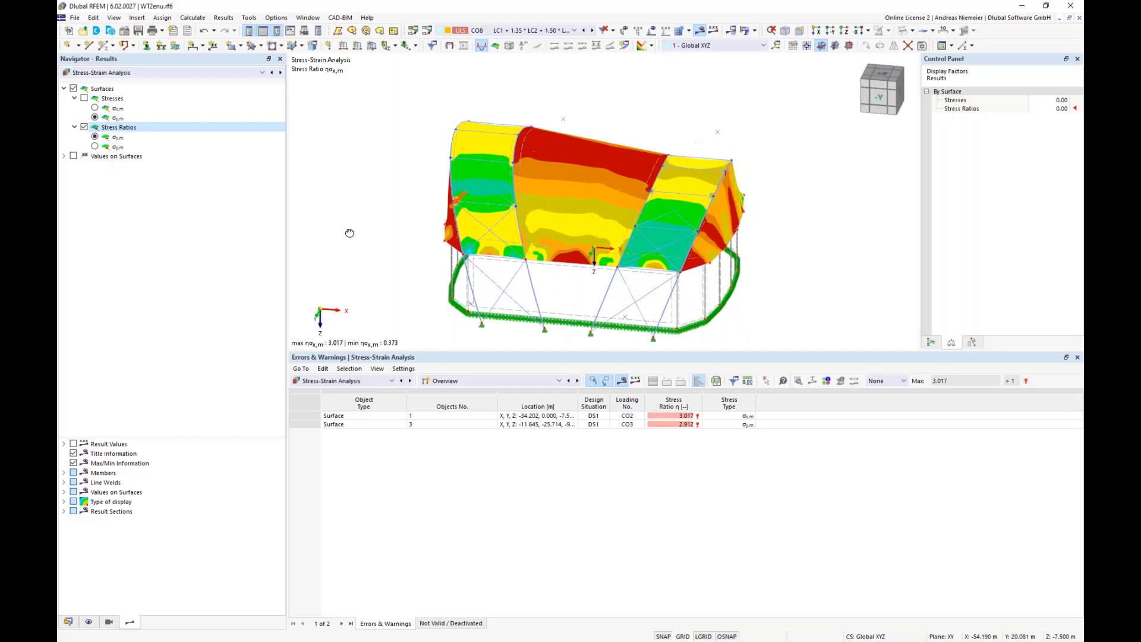
{"action": "left_click", "coordinate": [931, 342]}
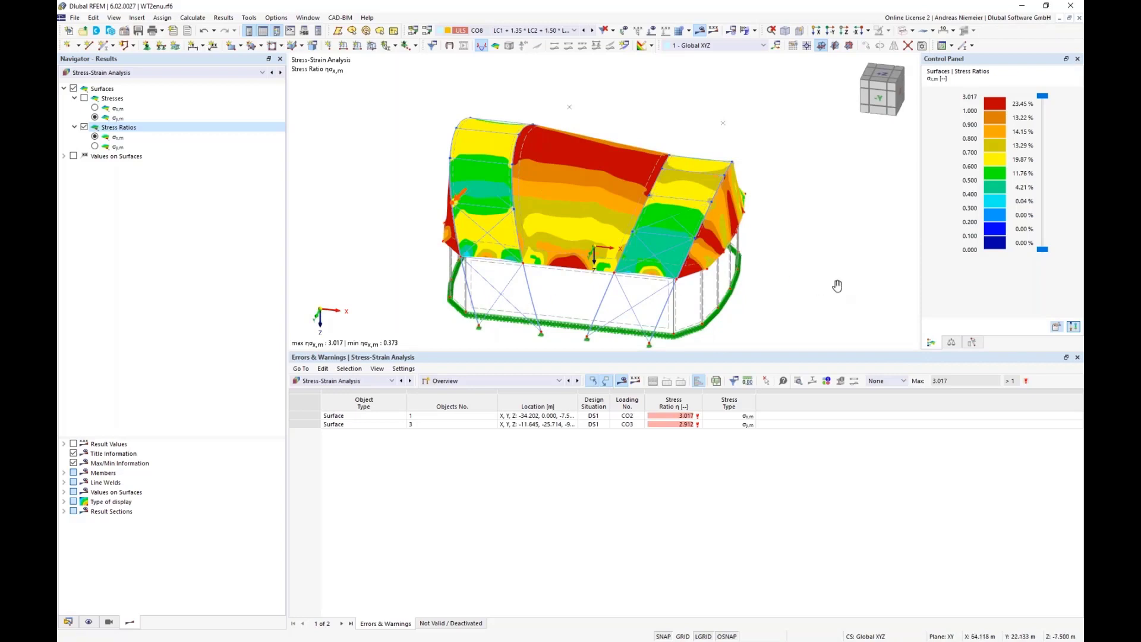
{"action": "middle_click_drag", "start_coordinate": [838, 286], "coordinate": [816, 270], "text": "ctrl"}
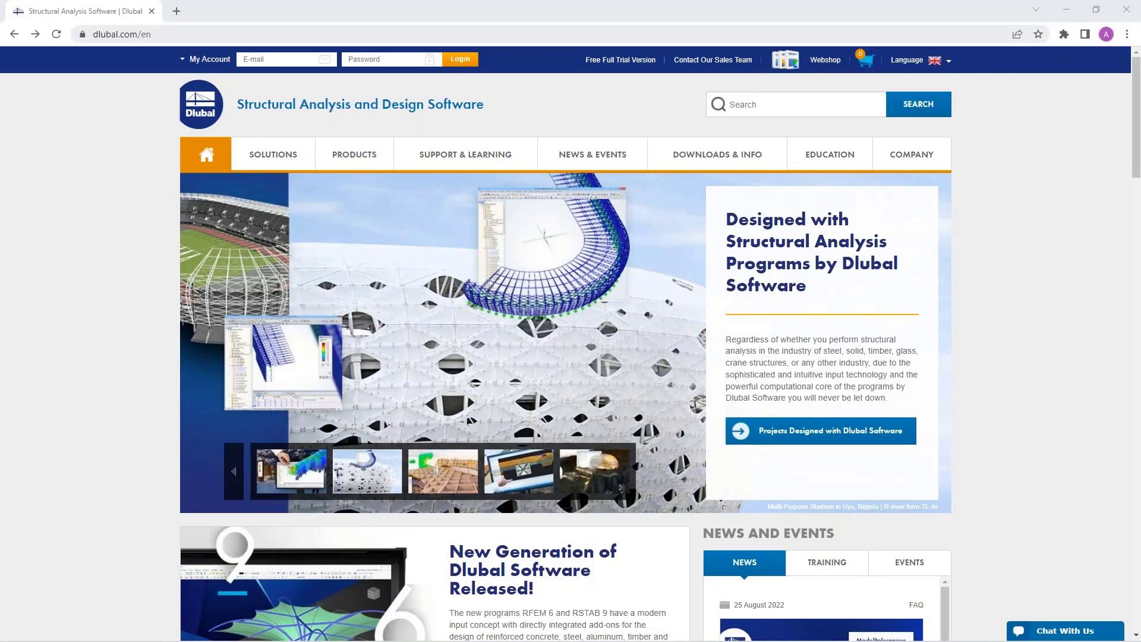
- Switch to the Dlubal website in the browser and open the webinar "Form-Finding and Calculation of Membrane Structures in RFEM 6"
{"action": "mouse_move", "coordinate": [587, 159]}
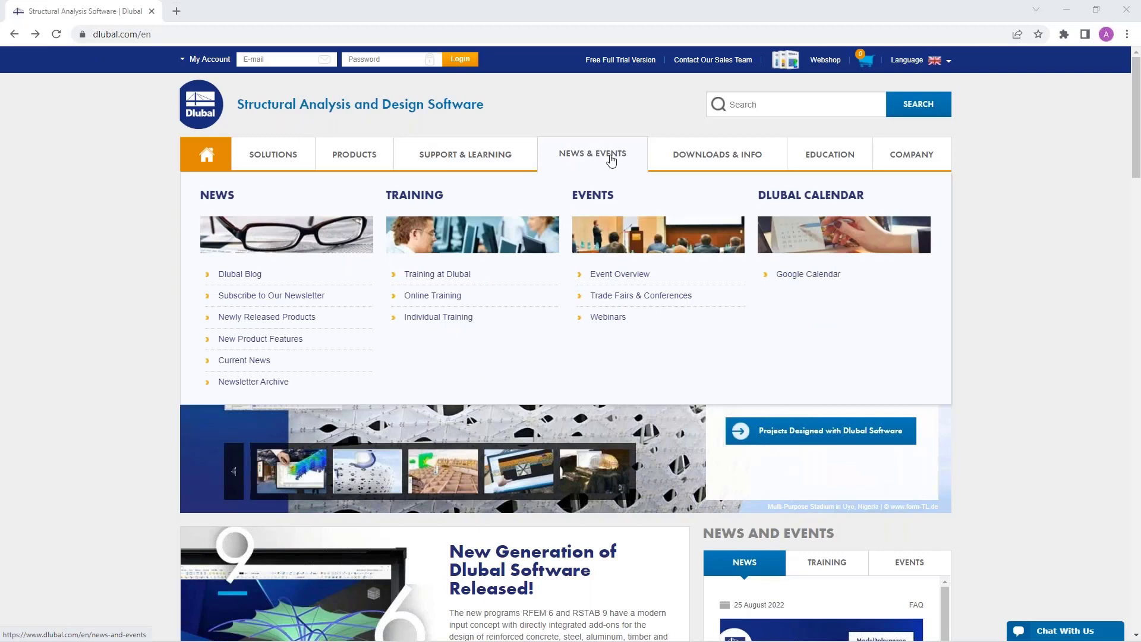
{"action": "left_click", "coordinate": [608, 317]}
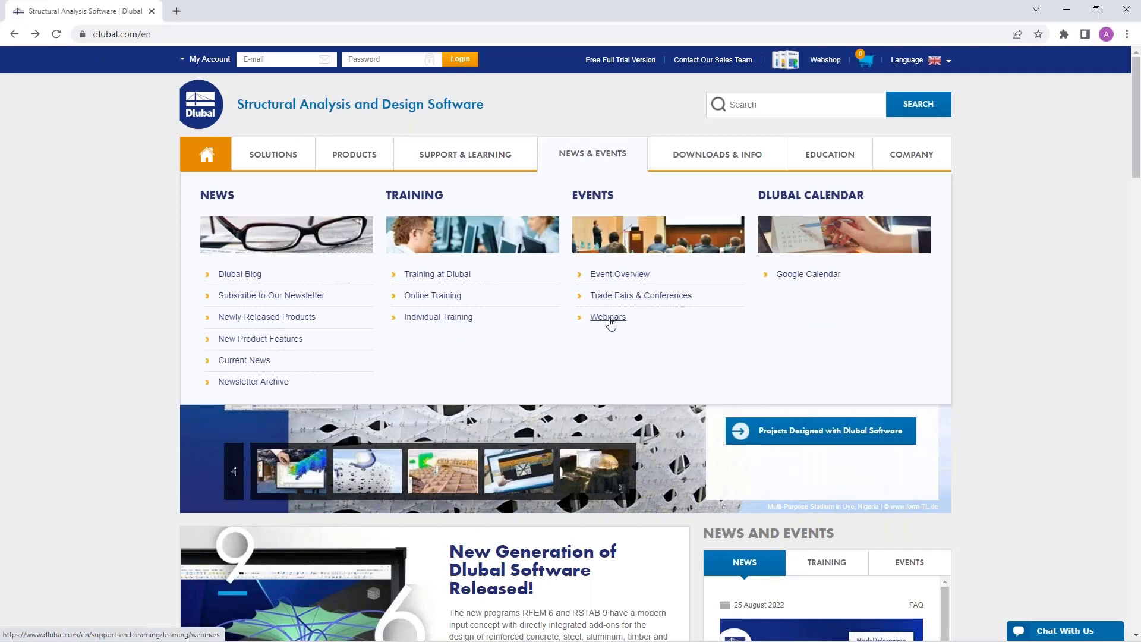
{"action": "scroll", "coordinate": [571, 345], "scroll_direction": "down", "scroll_amount": 13}
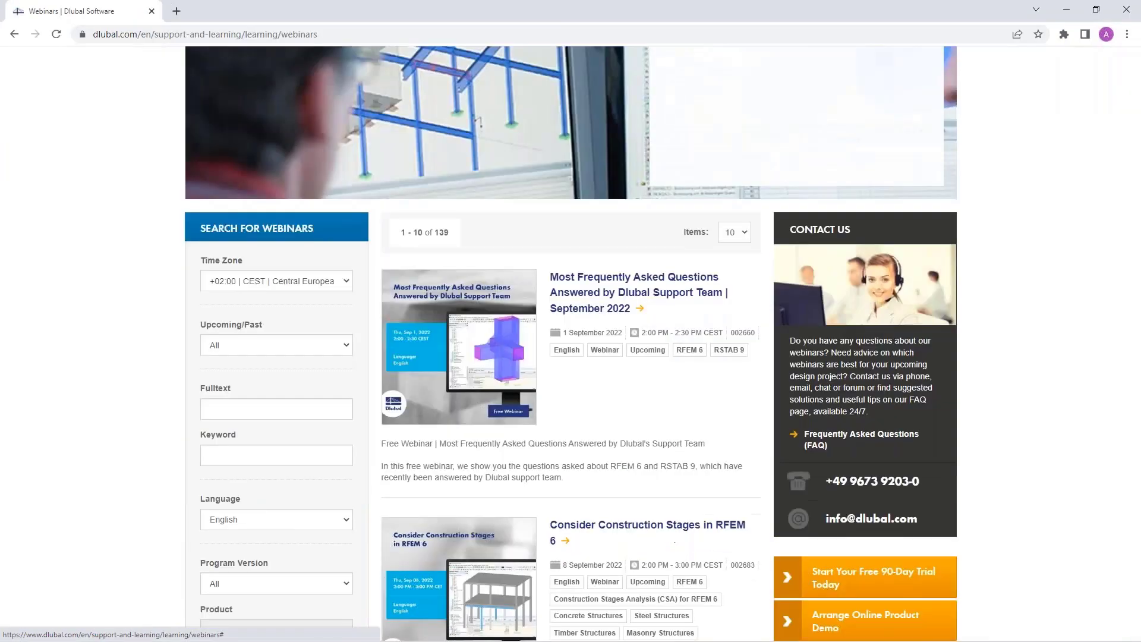
{"action": "scroll", "coordinate": [597, 281], "scroll_direction": "down", "scroll_amount": 9}
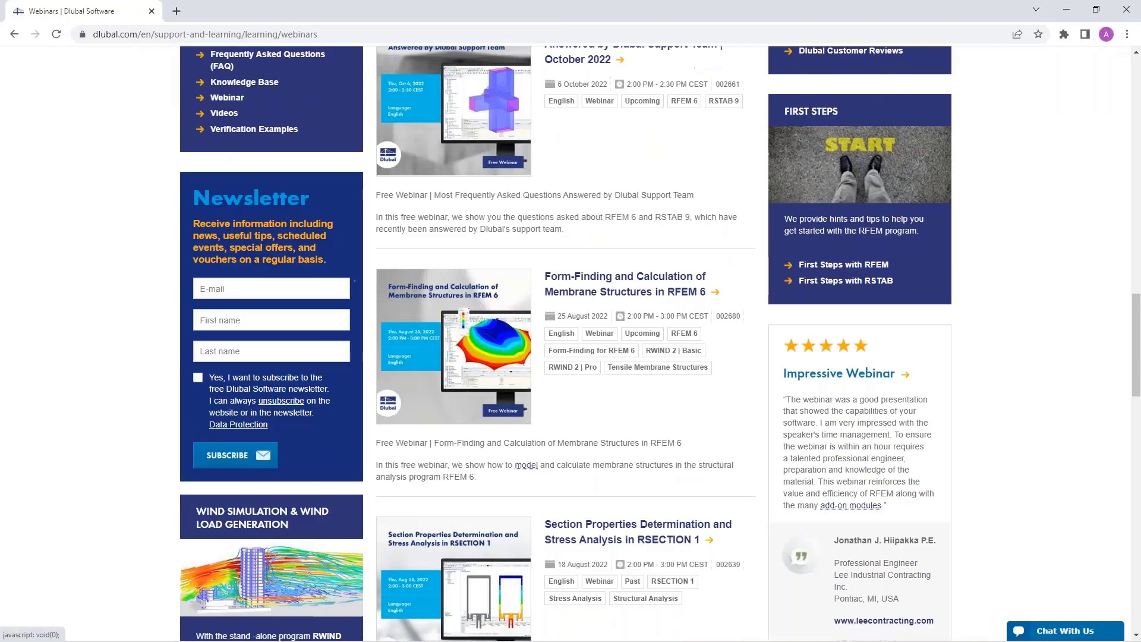
{"action": "left_click", "coordinate": [598, 282]}
- Look through the webinar page's content, time schedule, recommended events, videos and models to download
{"action": "scroll", "coordinate": [522, 380], "scroll_direction": "down", "scroll_amount": 5}
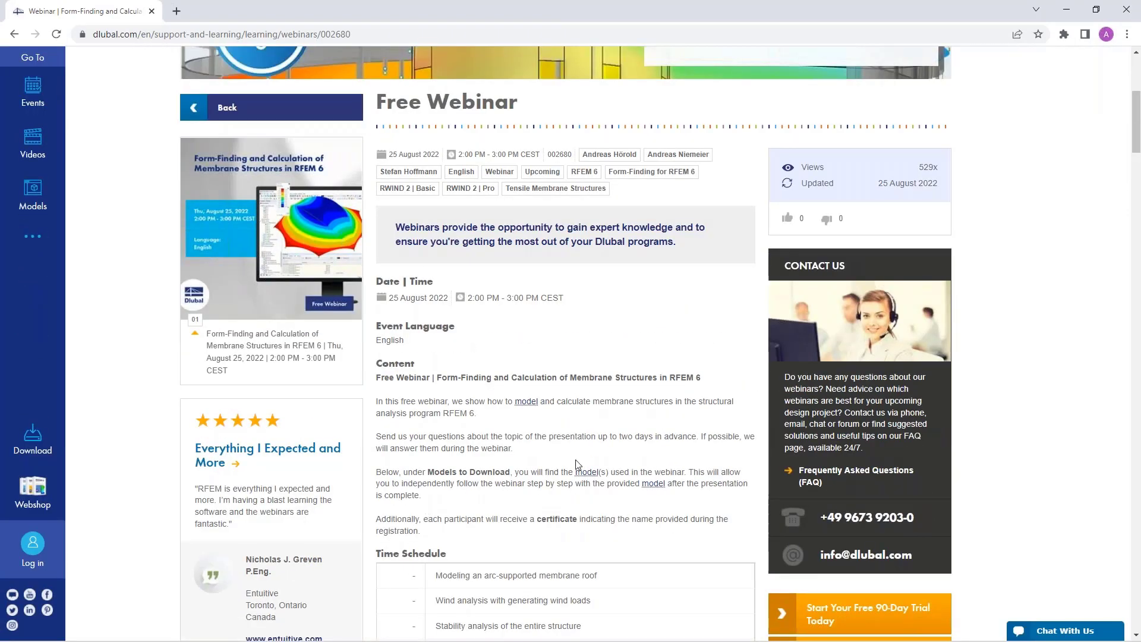
{"action": "scroll", "coordinate": [565, 345], "scroll_direction": "down", "scroll_amount": 15}
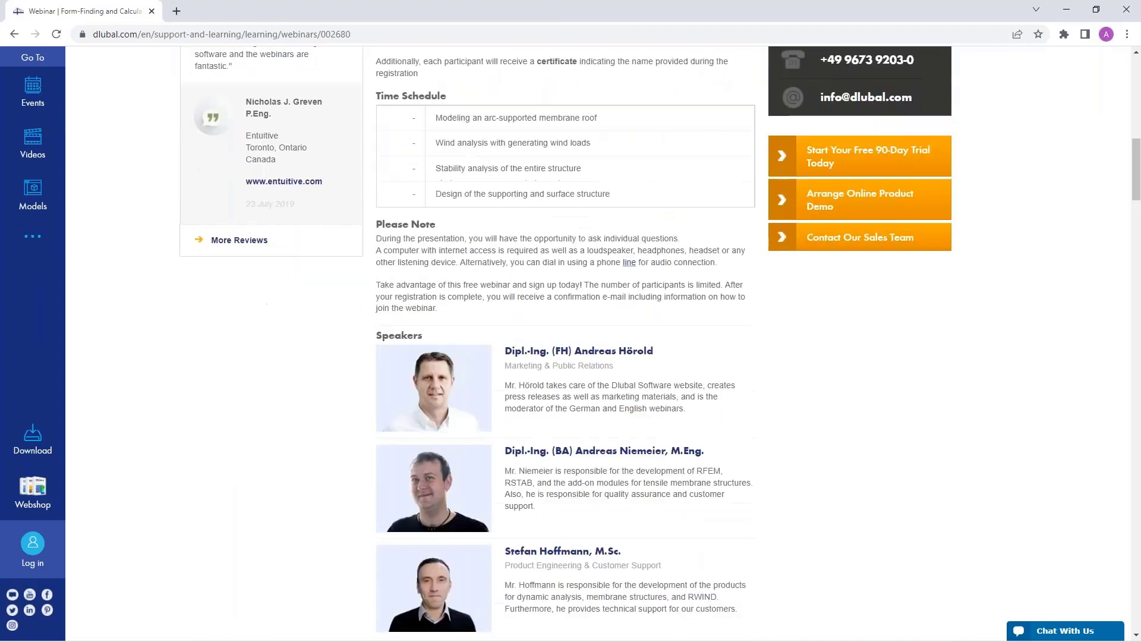
{"action": "scroll", "coordinate": [217, 498], "scroll_direction": "down", "scroll_amount": 15}
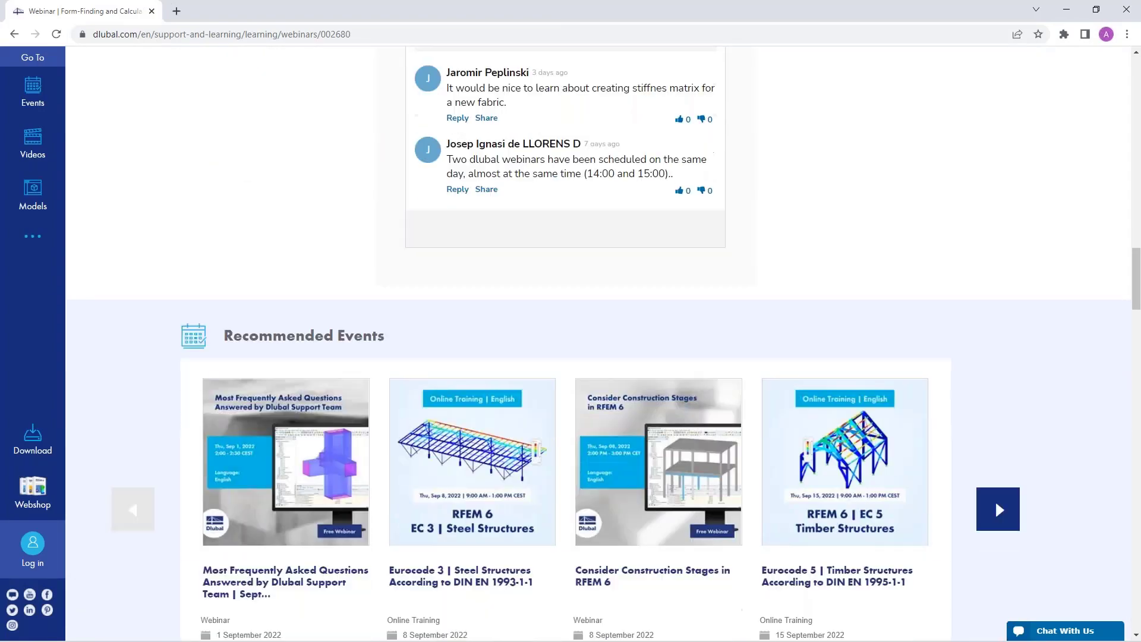
{"action": "scroll", "coordinate": [254, 473], "scroll_direction": "down", "scroll_amount": 5}
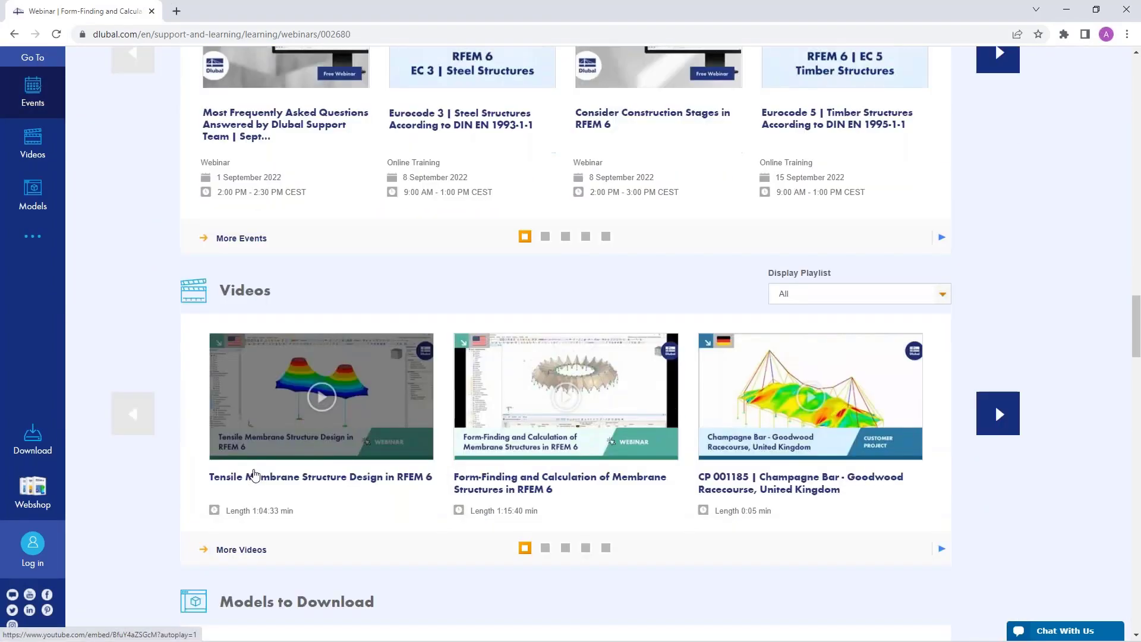
{"action": "scroll", "coordinate": [402, 443], "scroll_direction": "up", "scroll_amount": 20}
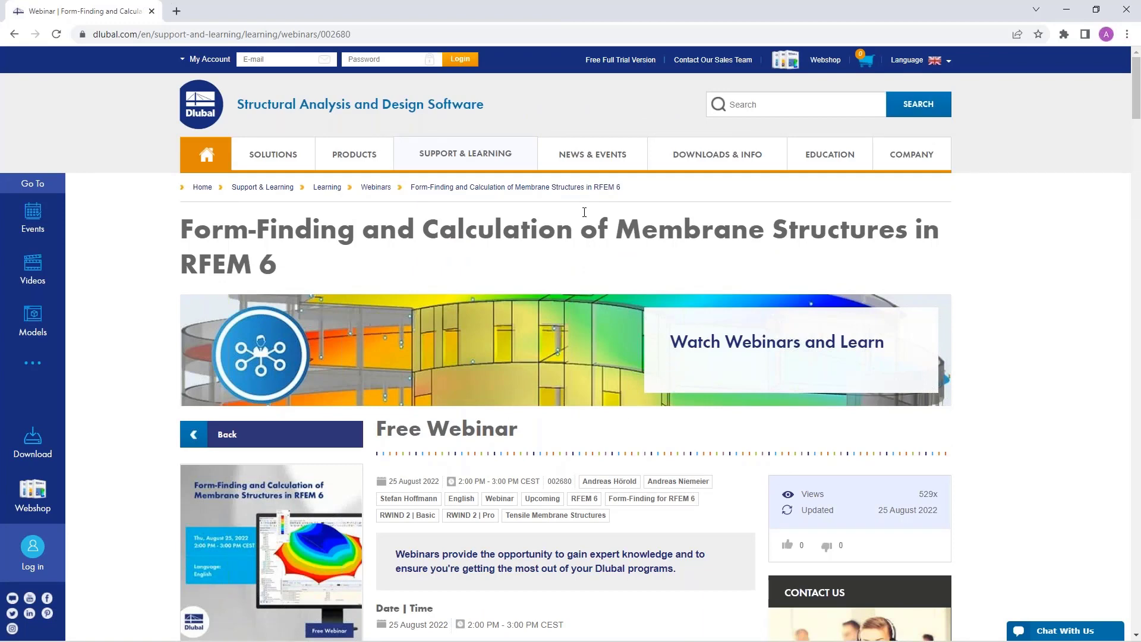
- Open the Free Full Trial Version page and look over the programs offered for download
{"action": "left_click", "coordinate": [612, 61]}
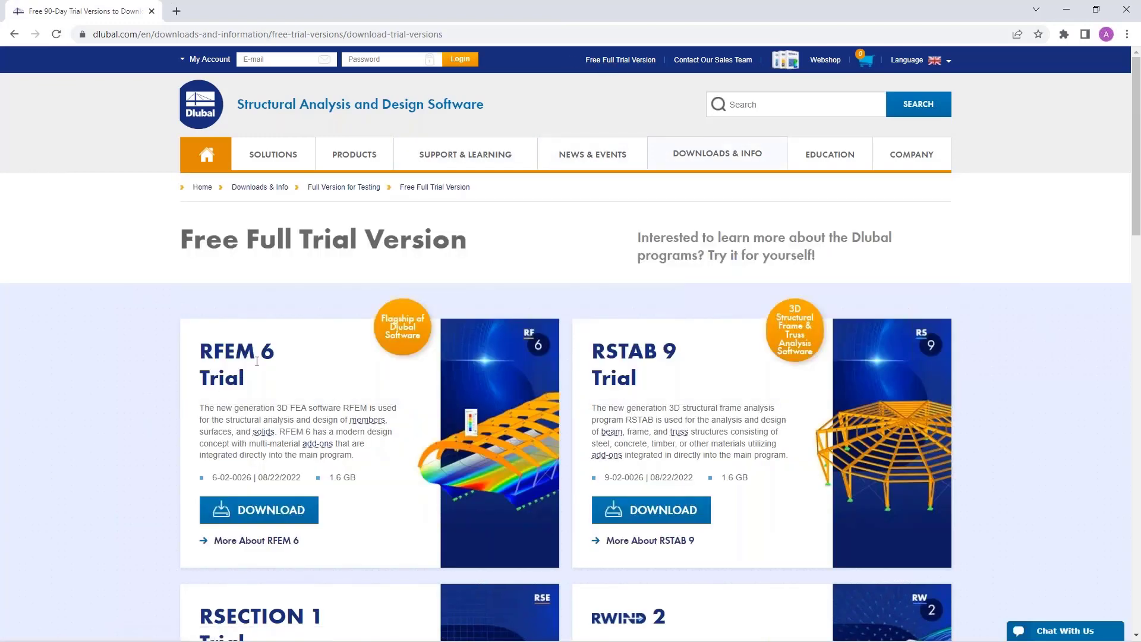
{"action": "scroll", "coordinate": [273, 376], "scroll_direction": "down", "scroll_amount": 3}
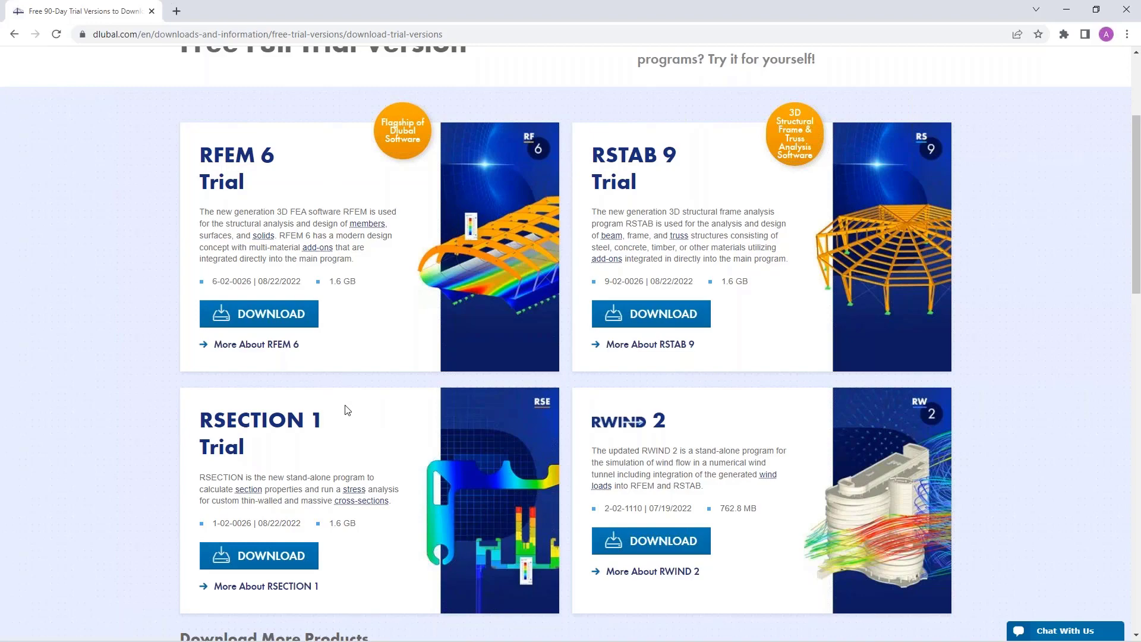
{"action": "scroll", "coordinate": [348, 411], "scroll_direction": "up", "scroll_amount": 3}
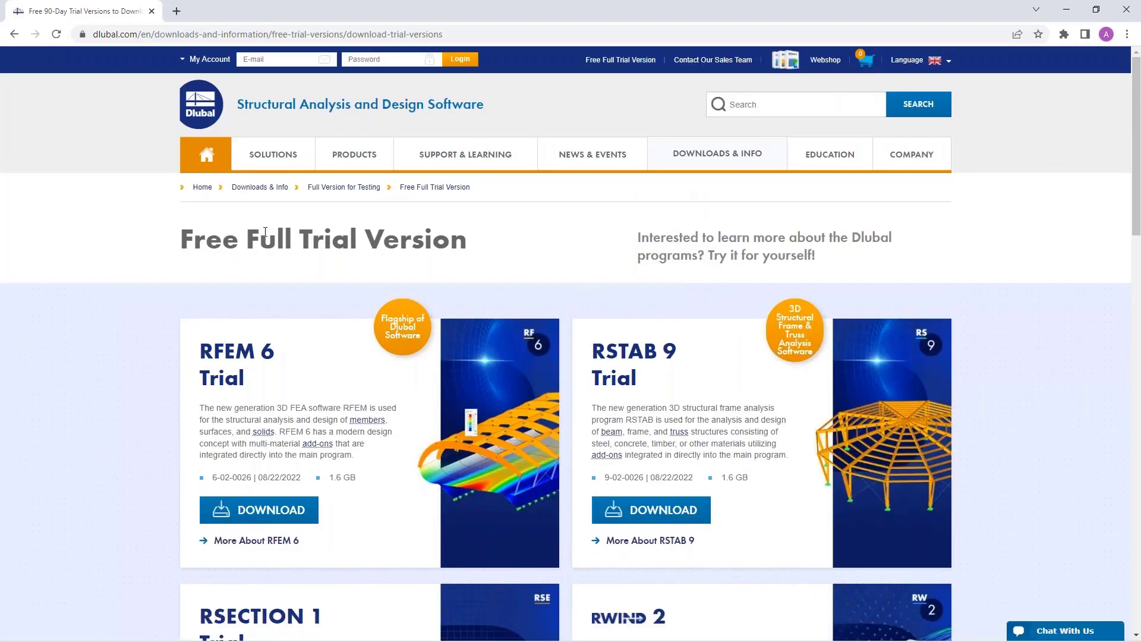